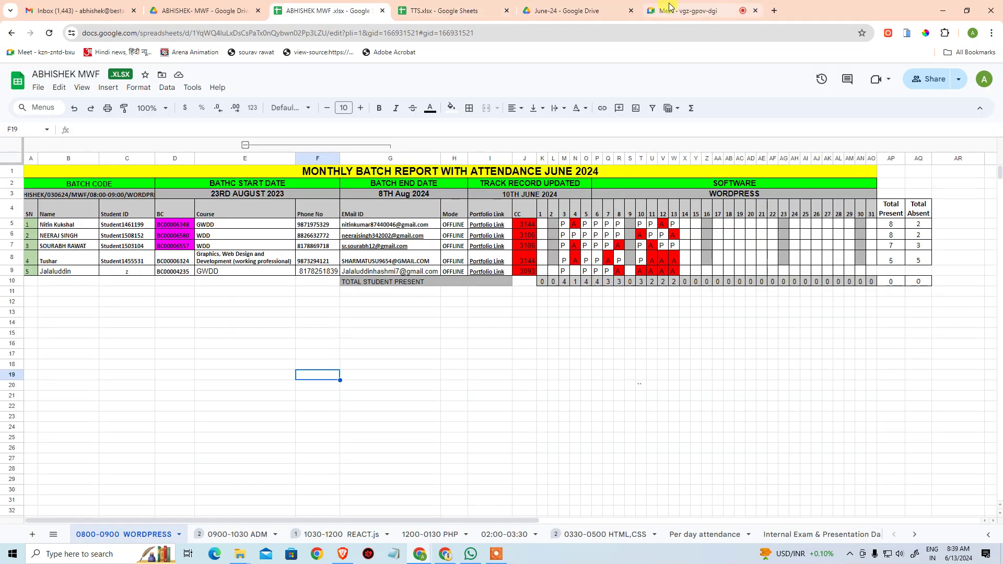
{"action": "left_click", "coordinate": [669, 7]}
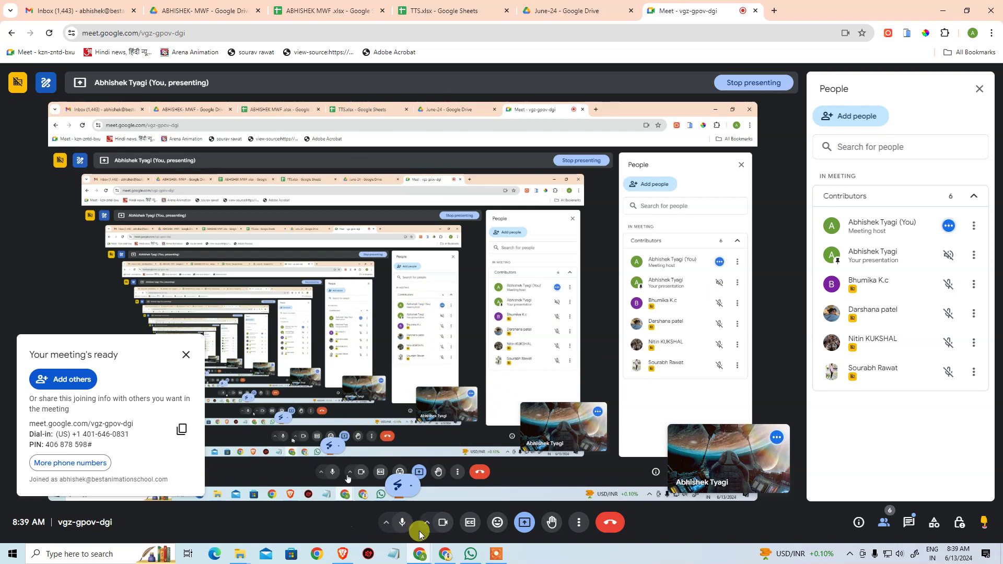
{"action": "mouse_move", "coordinate": [426, 544]}
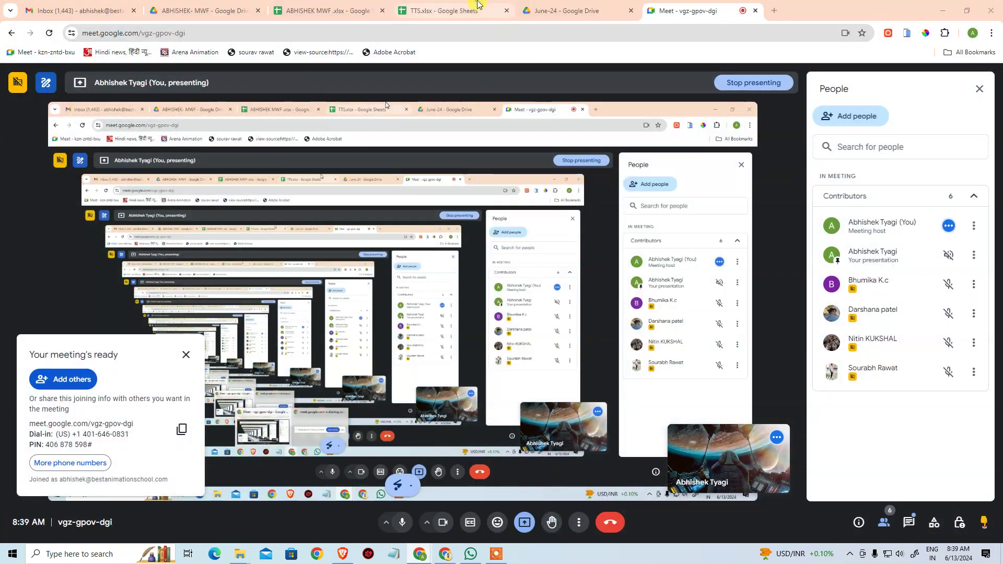
{"action": "left_click", "coordinate": [477, 5]}
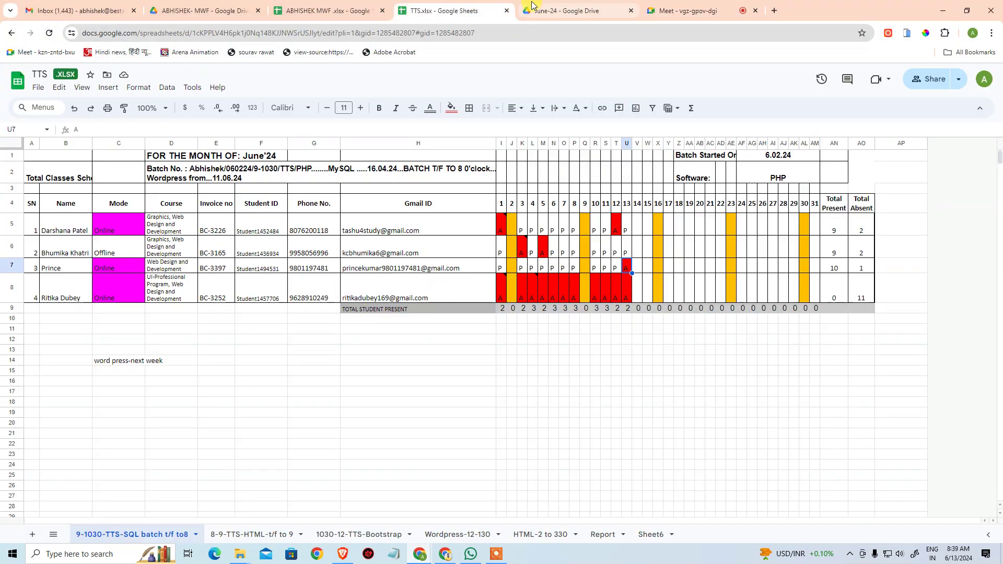
{"action": "left_click", "coordinate": [710, 13]}
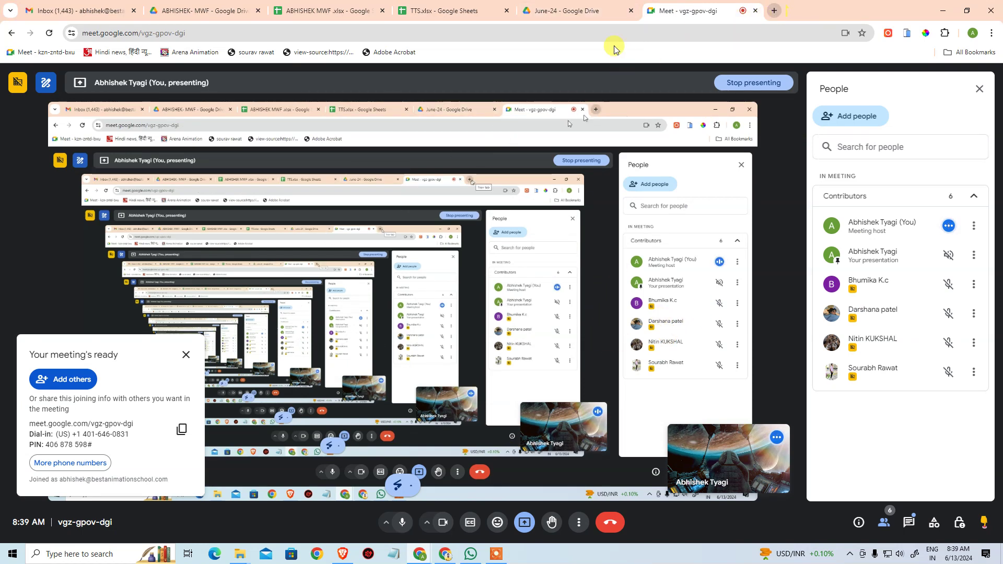
{"action": "left_click", "coordinate": [775, 11]}
{"action": "type", "text": "flipkart.com"}
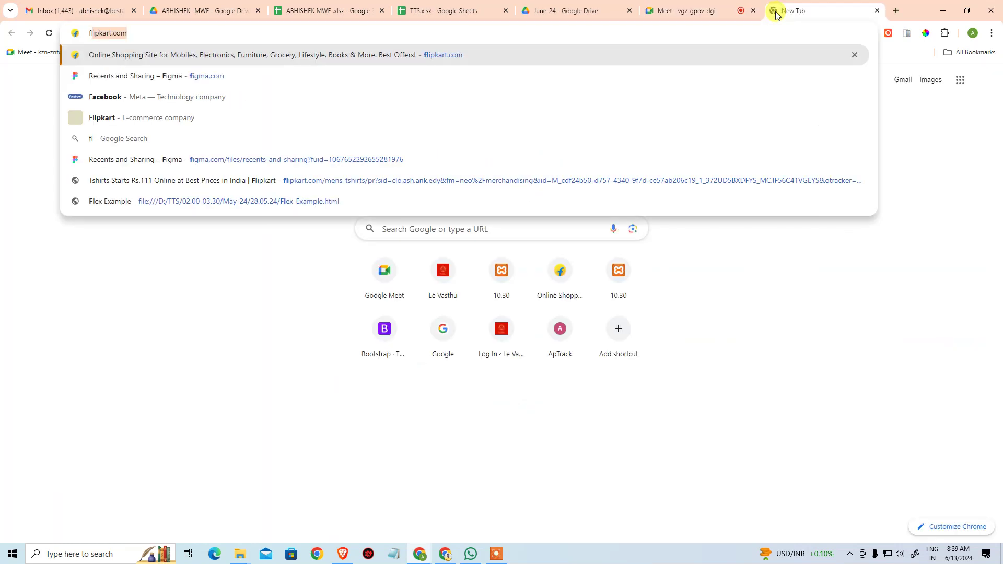
{"action": "key", "text": "Return"}
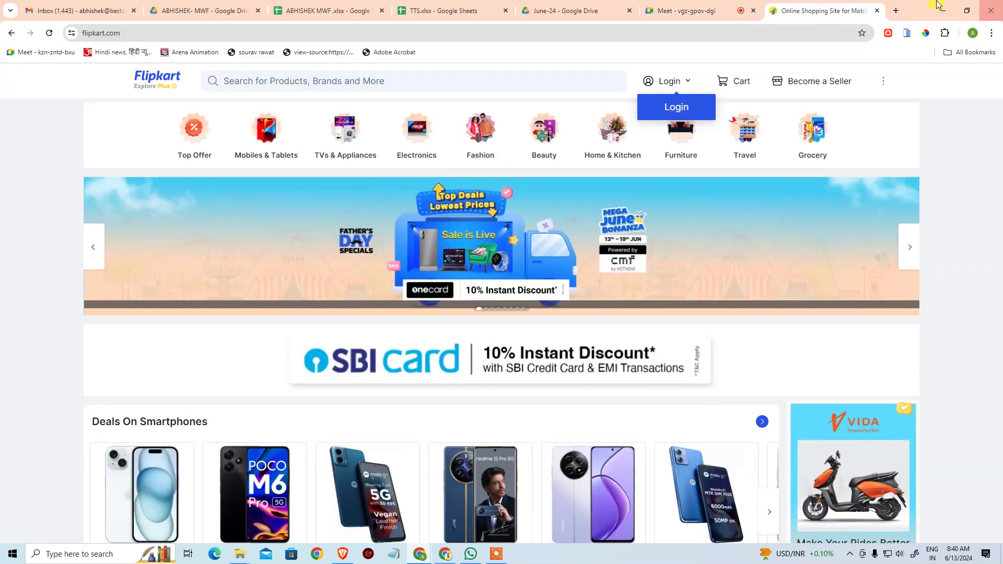
{"action": "left_click", "coordinate": [878, 10]}
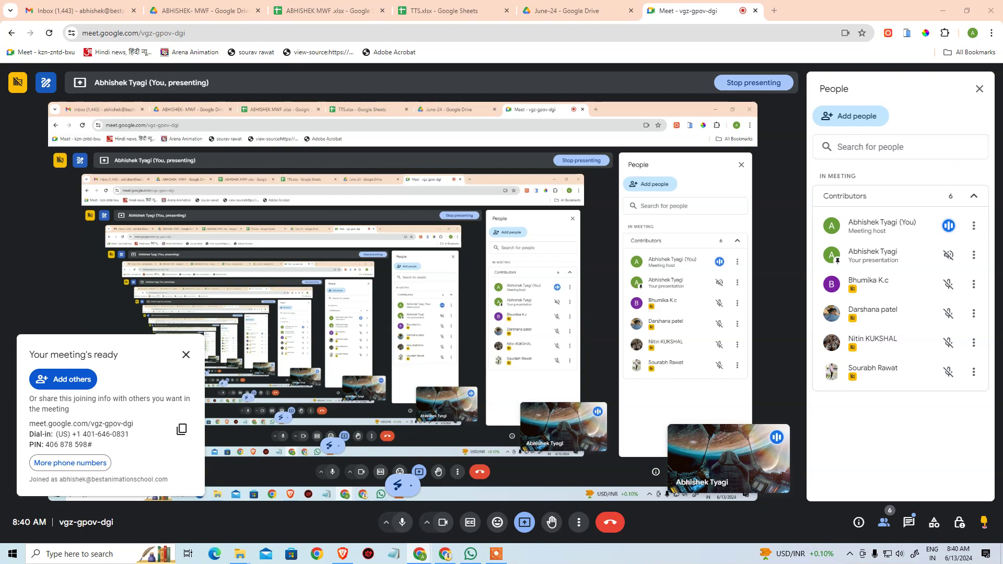
Bring up the browser window with the Flipkart iPhone 15 results and move it off the shared screen.
{"action": "key", "text": "alt+Tab"}
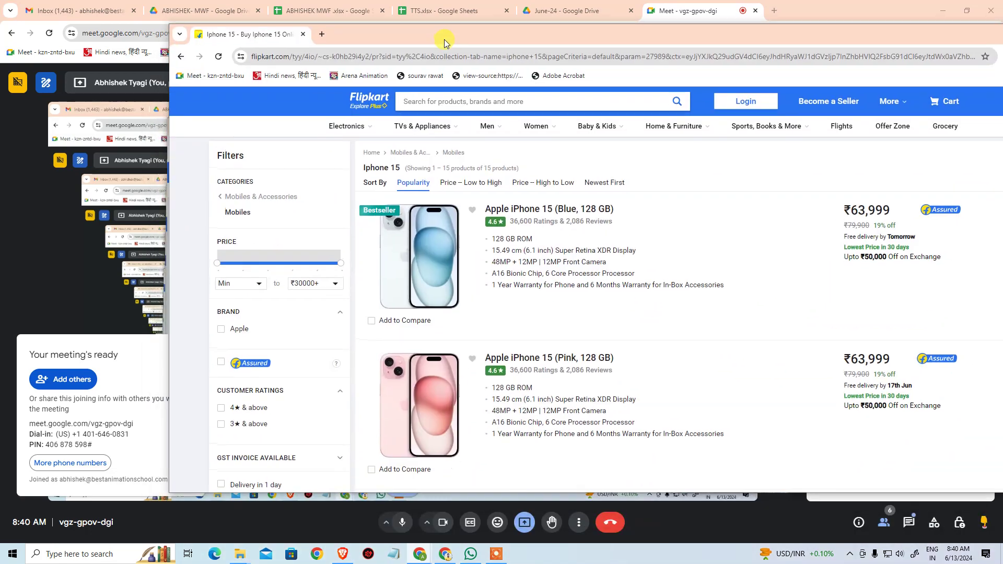
{"action": "left_click_drag", "start_coordinate": [445, 42], "coordinate": [1002, 42]}
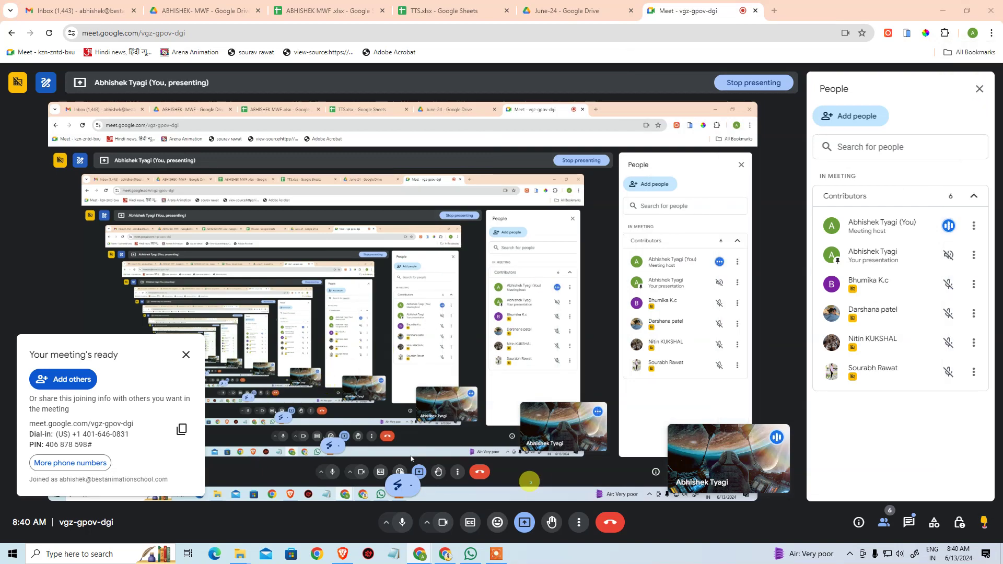
Open the C: drive in File Explorer and enter the xampp folder.
{"action": "key", "text": "super"}
{"action": "type", "text": "c"}
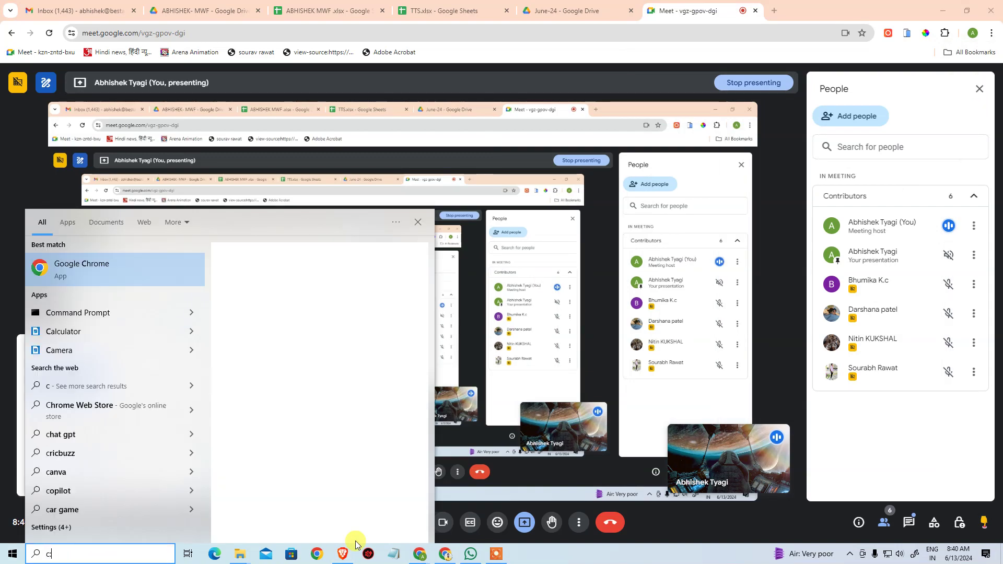
{"action": "type", "text": ":\\"}
{"action": "key", "text": "Return"}
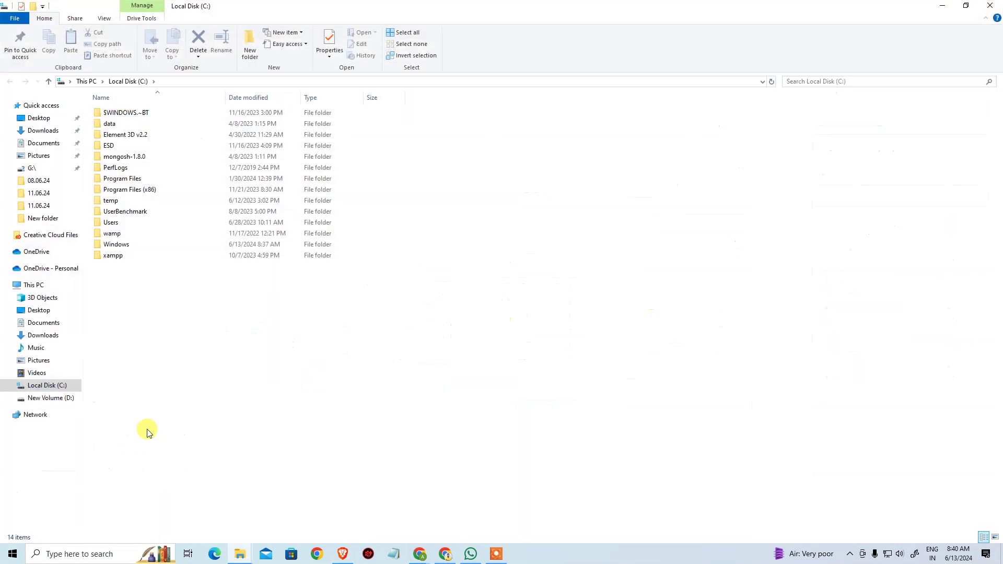
{"action": "double_click", "coordinate": [121, 256]}
{"action": "key", "text": "Down"}
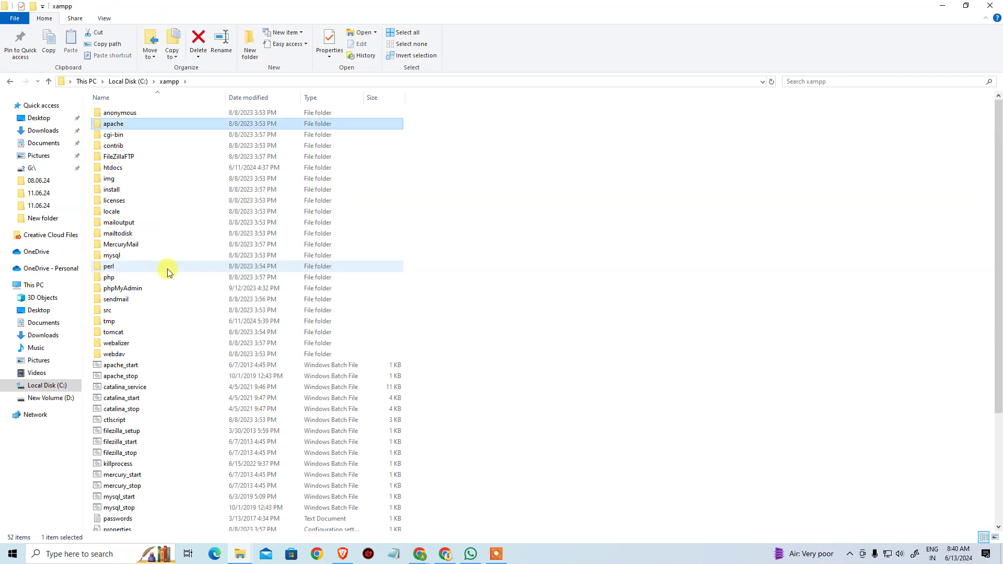
Launch the xampp-control application from the xampp folder and move its window clear of the file list.
{"action": "key", "text": "End"}
{"action": "key", "text": "Up"}
{"action": "key", "text": "Up"}
{"action": "key", "text": "Return"}
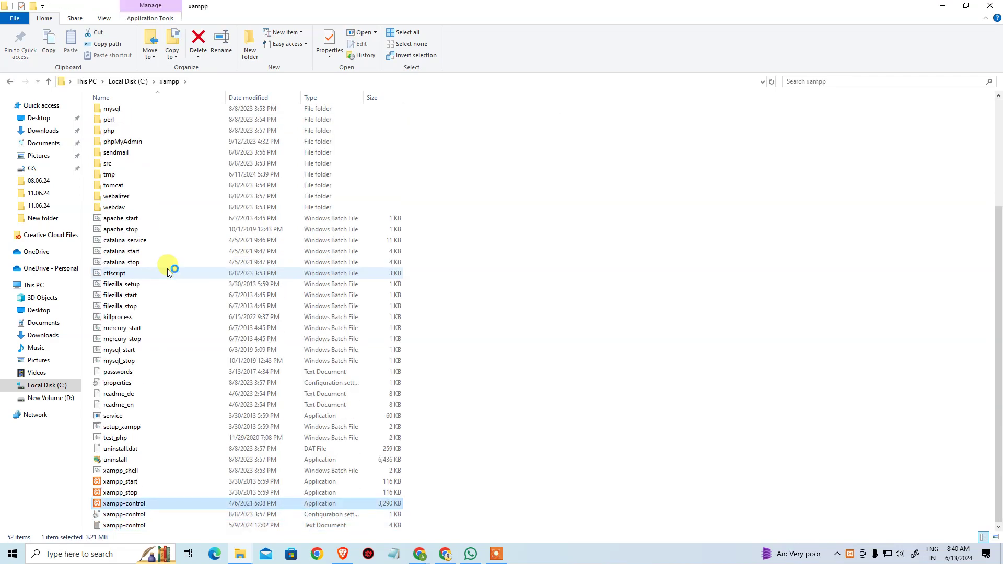
{"action": "key", "text": "Up"}
{"action": "key", "text": "Up"}
{"action": "key", "text": "Home"}
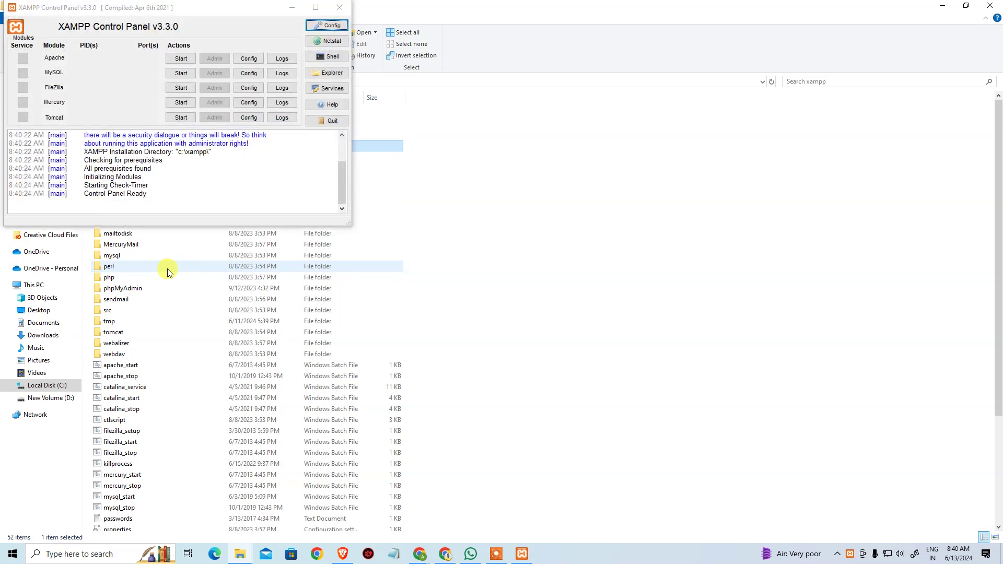
{"action": "left_click", "coordinate": [507, 360]}
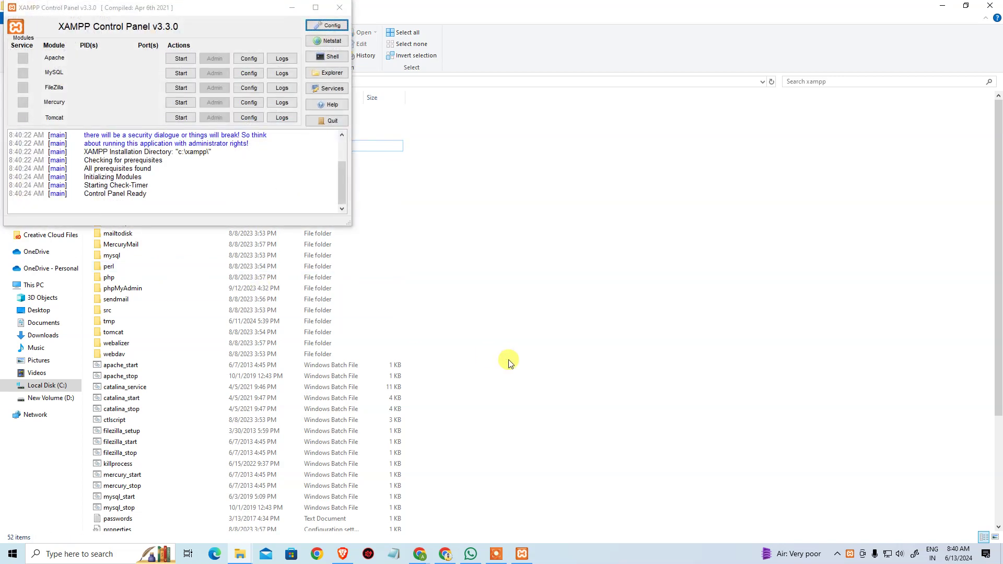
{"action": "left_click_drag", "start_coordinate": [220, 8], "coordinate": [718, 163]}
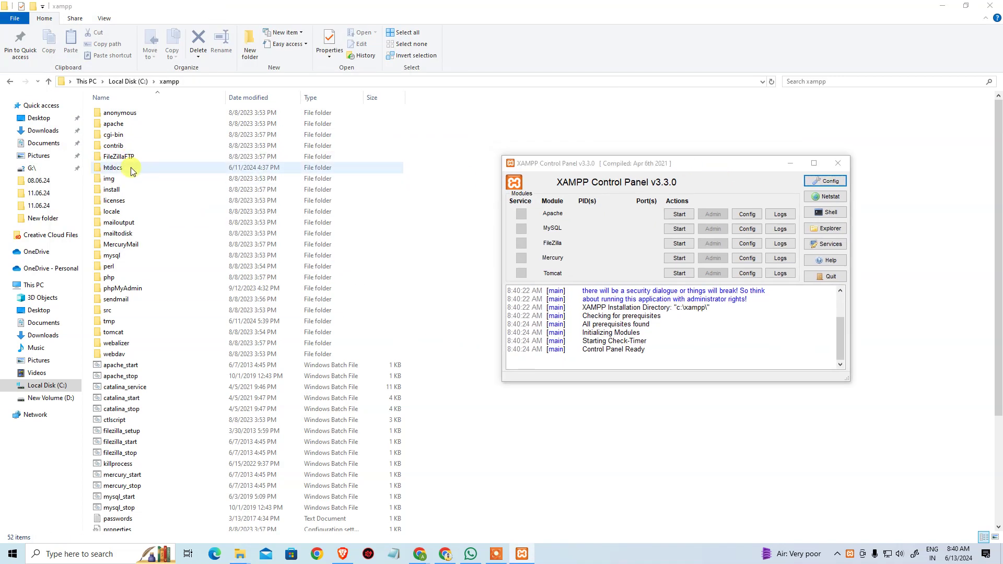
Open the ecommerce WordPress folder inside the xampp htdocs folder.
{"action": "double_click", "coordinate": [131, 168]}
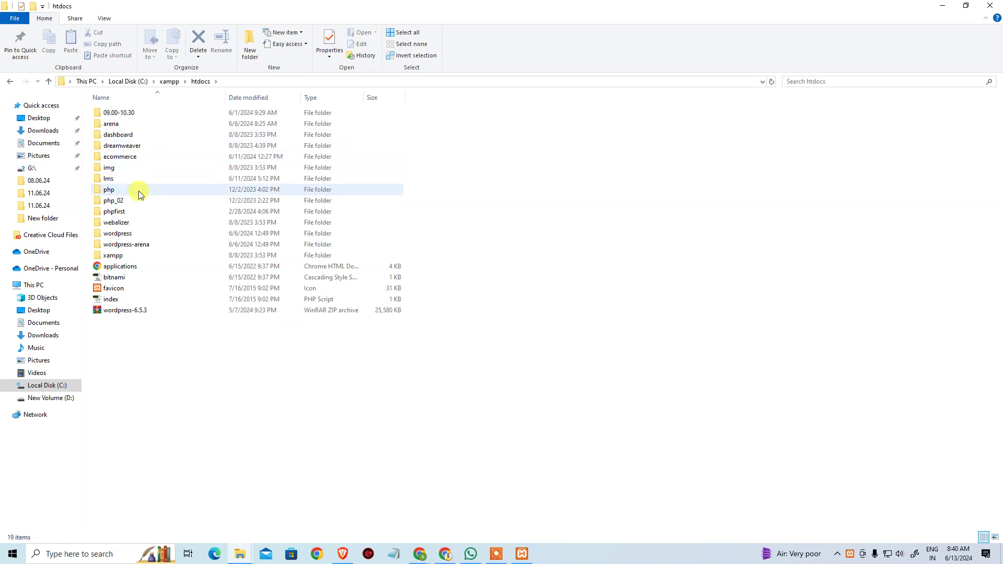
{"action": "key", "text": "Down"}
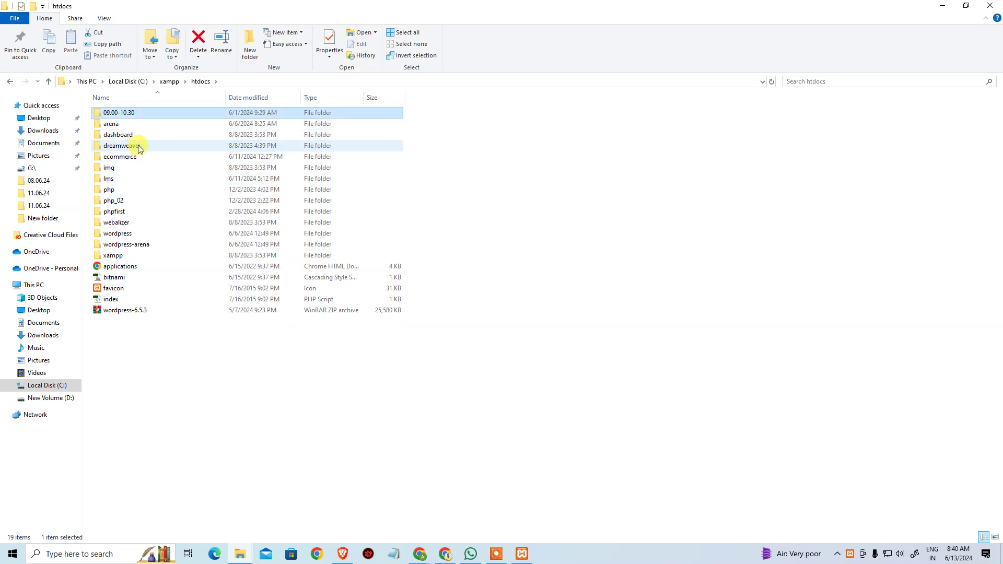
{"action": "key", "text": "Down"}
{"action": "key", "text": "Down"}
{"action": "key", "text": "Down"}
{"action": "key", "text": "Down"}
{"action": "key", "text": "Down"}
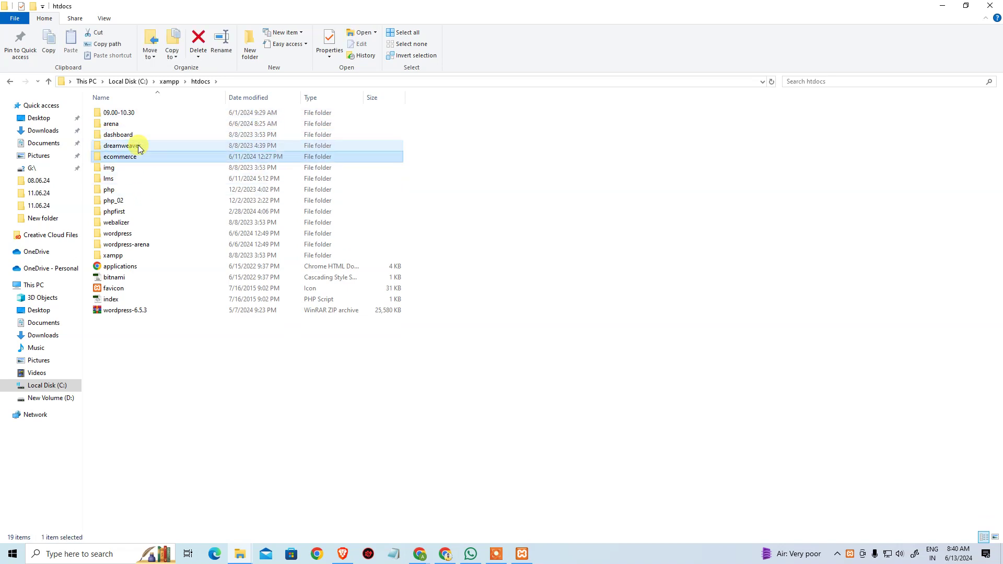
{"action": "key", "text": "Up"}
{"action": "key", "text": "Up"}
{"action": "key", "text": "Up"}
{"action": "key", "text": "Up"}
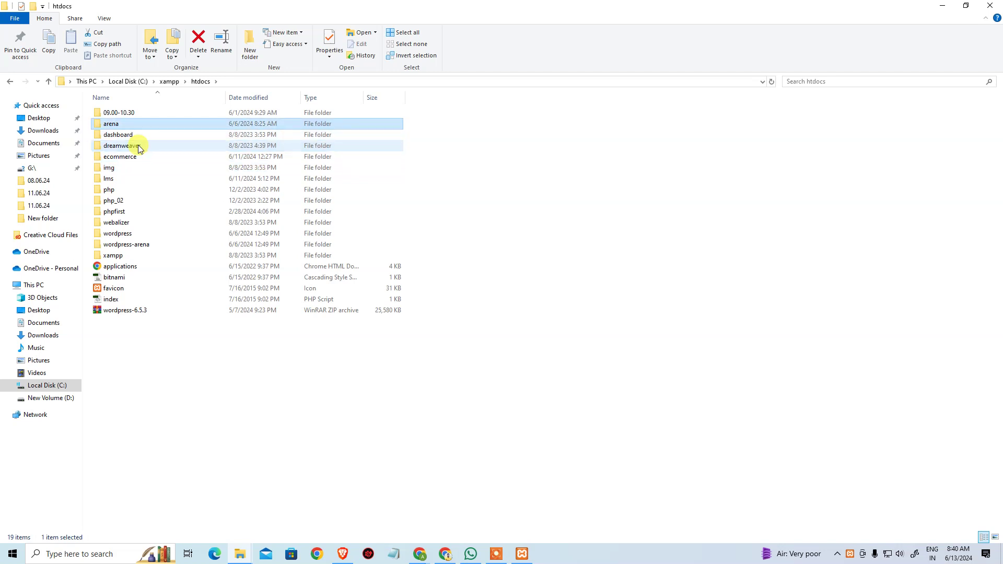
{"action": "key", "text": "Down"}
{"action": "key", "text": "Down"}
{"action": "key", "text": "Down"}
{"action": "key", "text": "Down"}
{"action": "key", "text": "Up"}
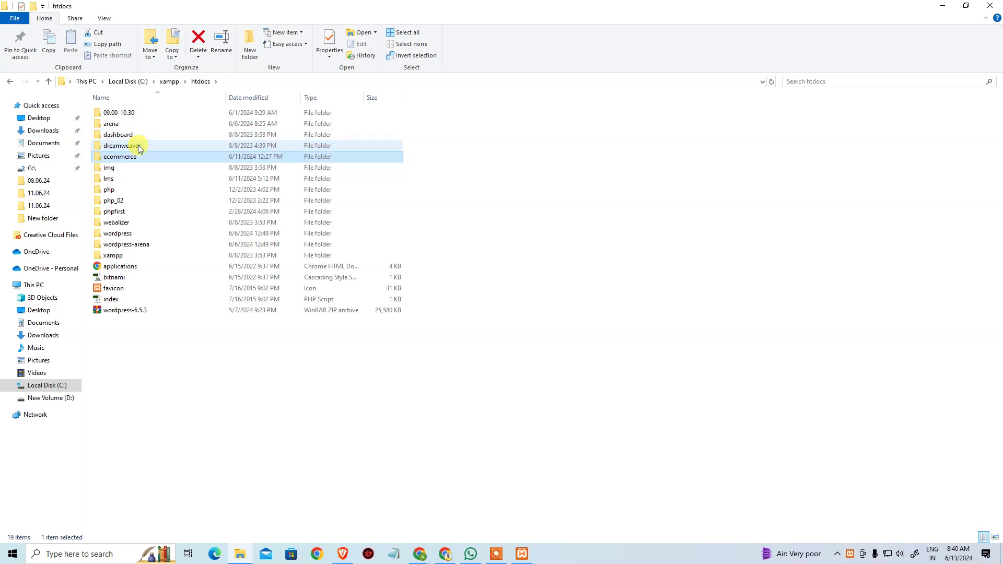
{"action": "key", "text": "Return"}
{"action": "key", "text": "Down"}
{"action": "key", "text": "Down"}
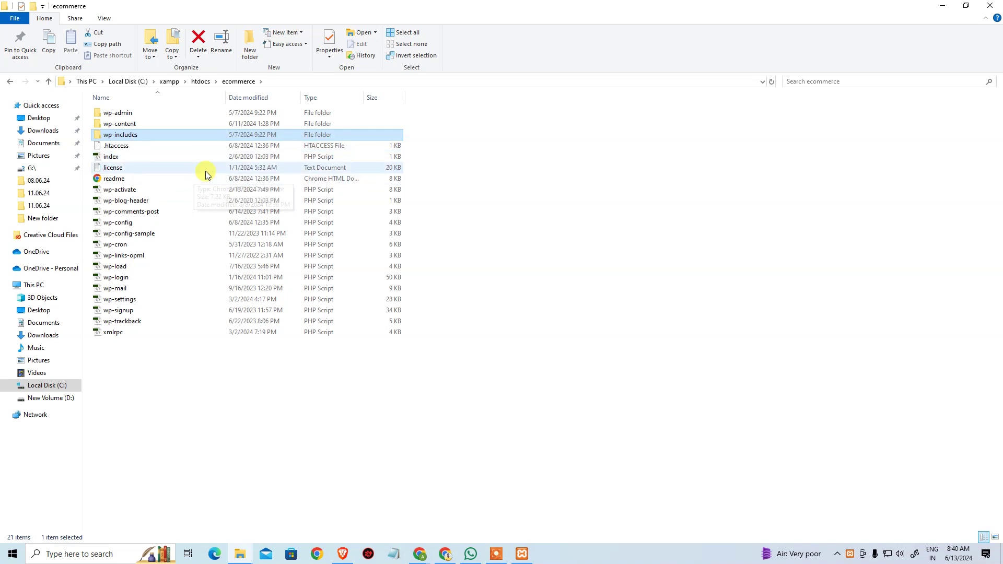
{"action": "left_click", "coordinate": [321, 429]}
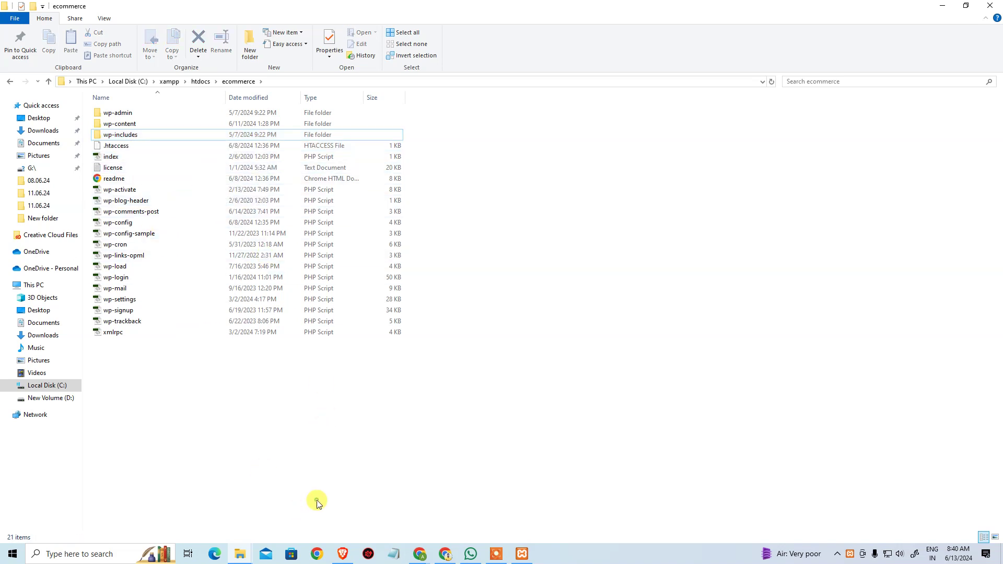
{"action": "right_click", "coordinate": [394, 555]}
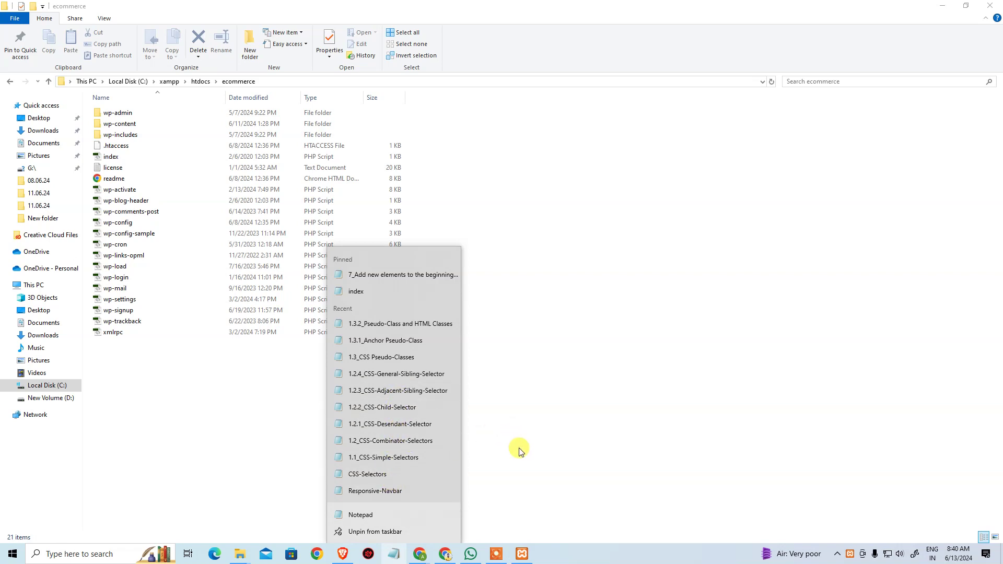
{"action": "key", "text": "super"}
{"action": "type", "text": "notepad"}
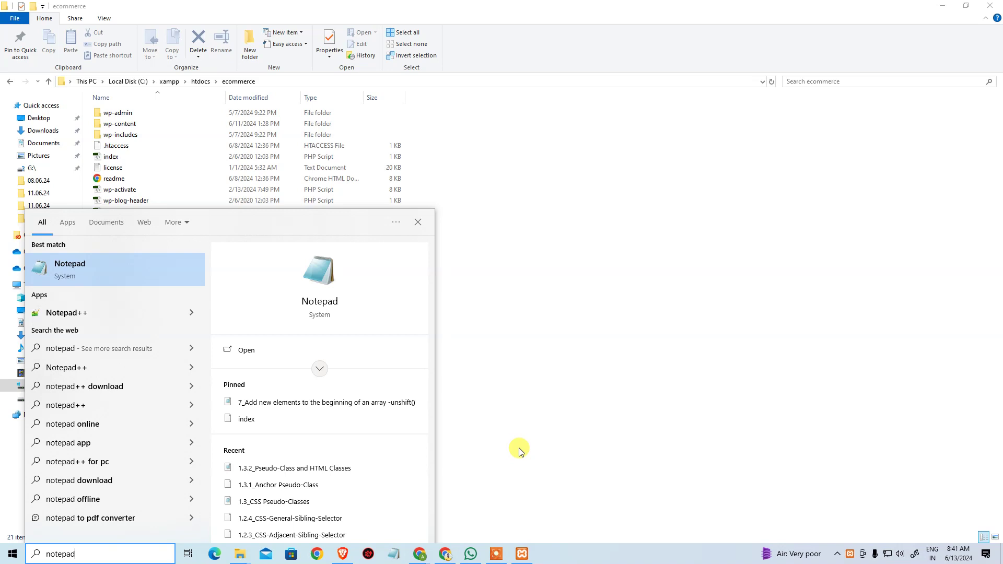
{"action": "scroll", "coordinate": [243, 464], "scroll_direction": "down", "scroll_amount": 2}
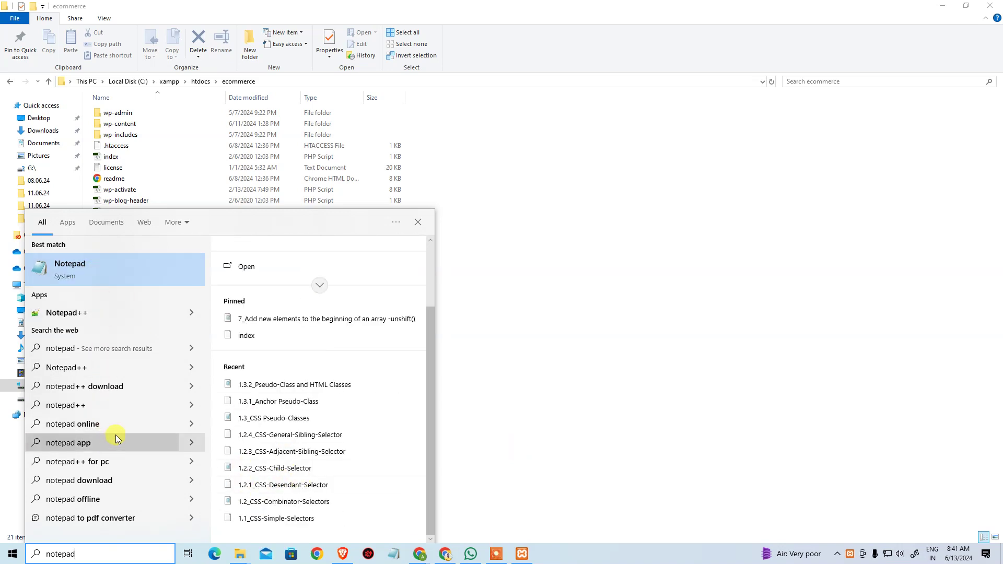
{"action": "left_click", "coordinate": [521, 392]}
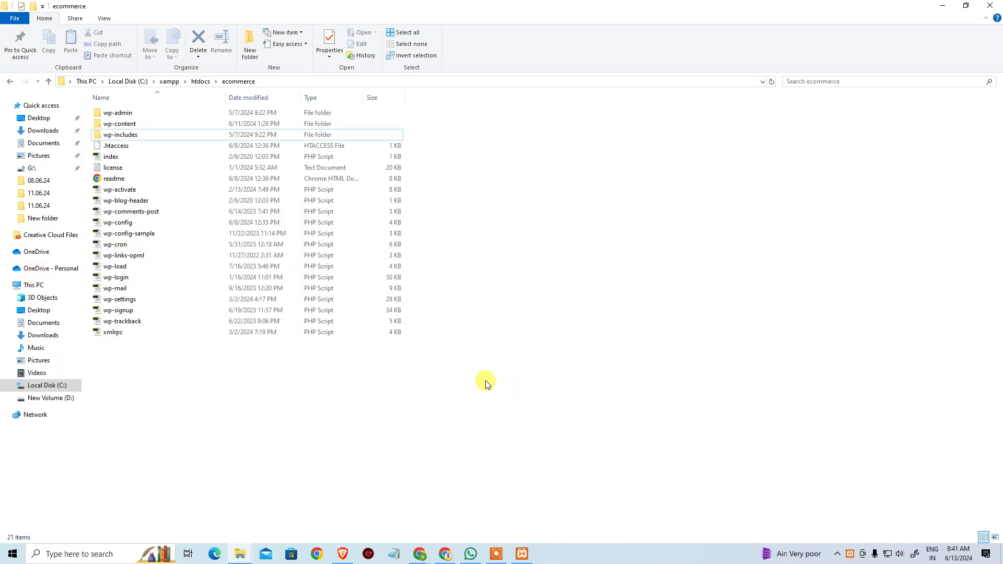
Open the Wordpress Installation Details text file from the desktop, highlight the ecommerce path and username lines, and maximize the window.
{"action": "key", "text": "super+d"}
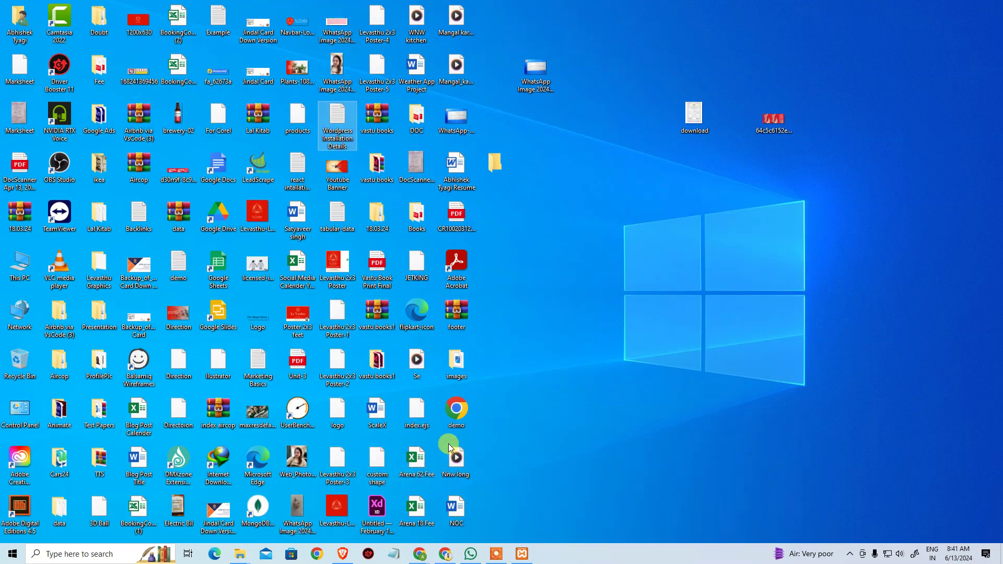
{"action": "left_click", "coordinate": [337, 138]}
{"action": "double_click", "coordinate": [337, 139]}
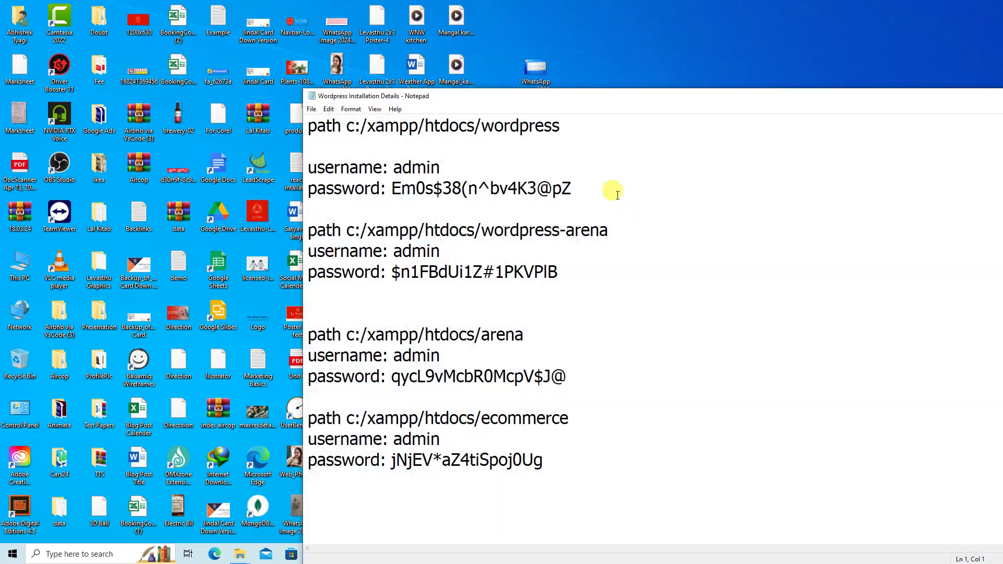
{"action": "left_click_drag", "start_coordinate": [360, 418], "coordinate": [625, 438]}
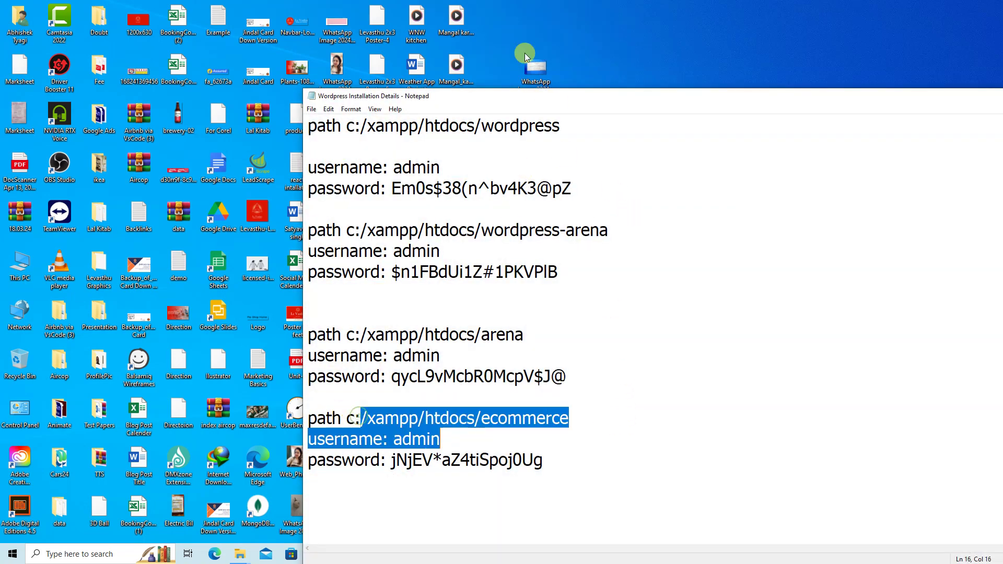
{"action": "double_click", "coordinate": [520, 98]}
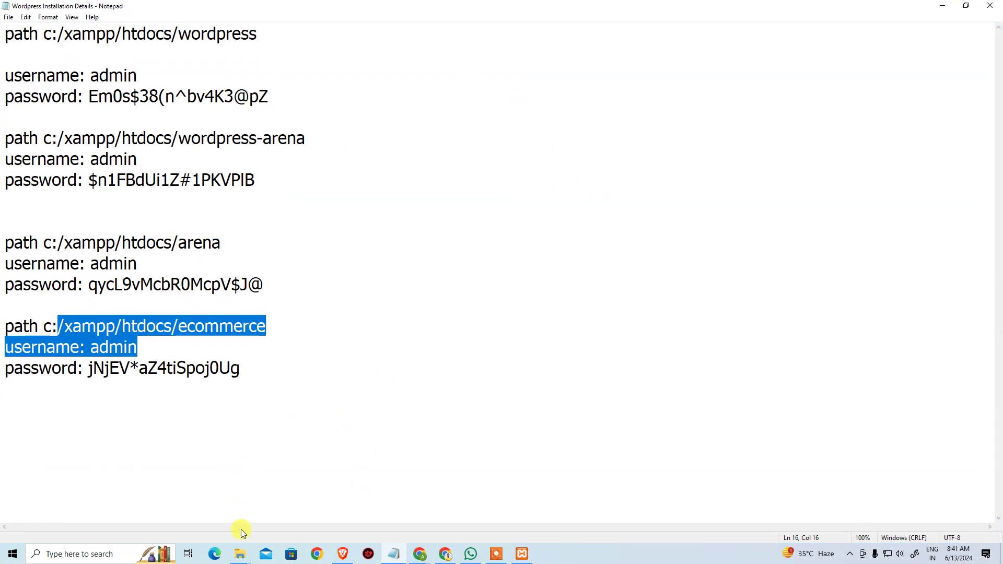
Return to the ecommerce folder, bring up the XAMPP Control Panel and start the Apache and MySQL modules.
{"action": "mouse_move", "coordinate": [240, 554]}
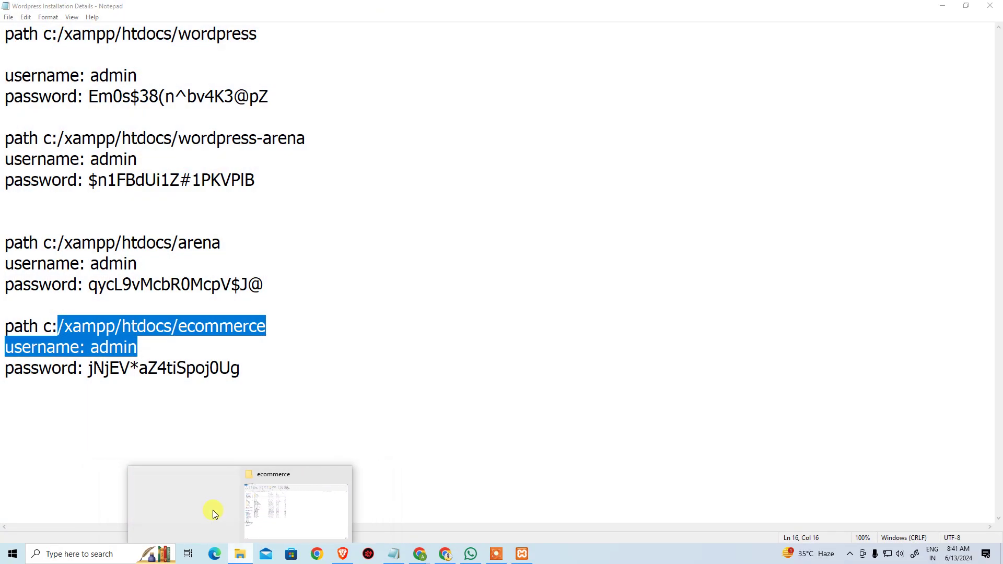
{"action": "left_click", "coordinate": [212, 510]}
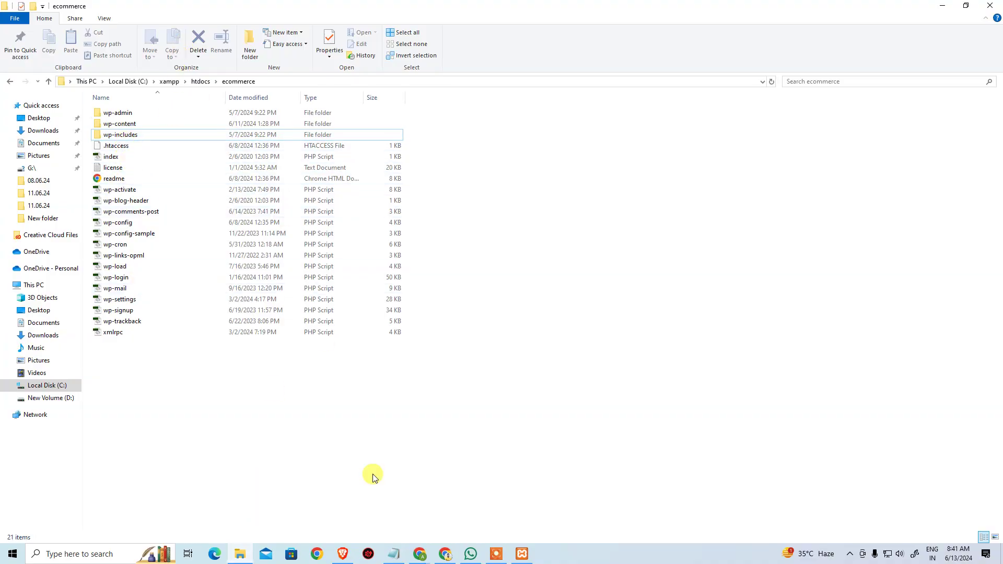
{"action": "left_click", "coordinate": [522, 554]}
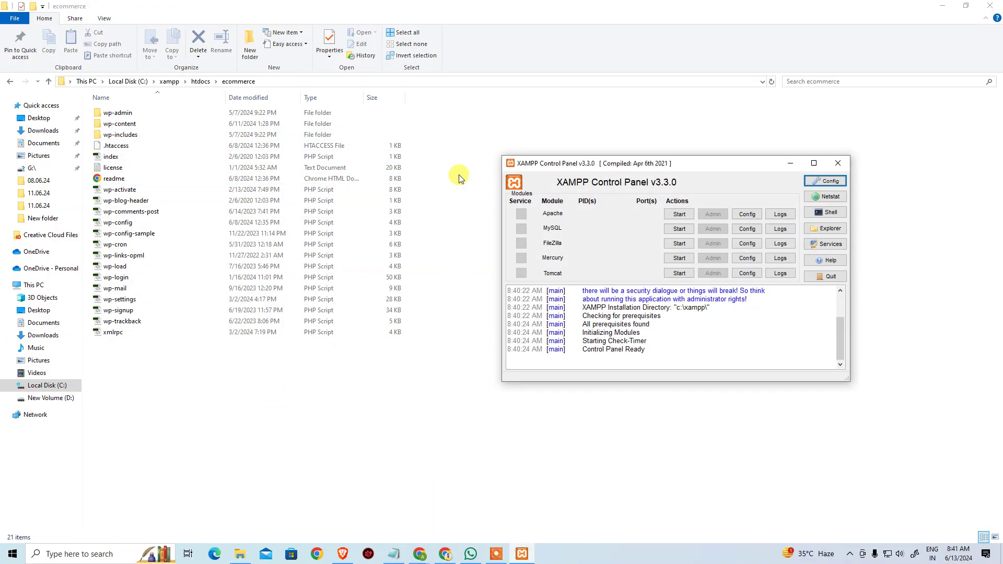
{"action": "left_click", "coordinate": [679, 214]}
{"action": "left_click", "coordinate": [678, 229]}
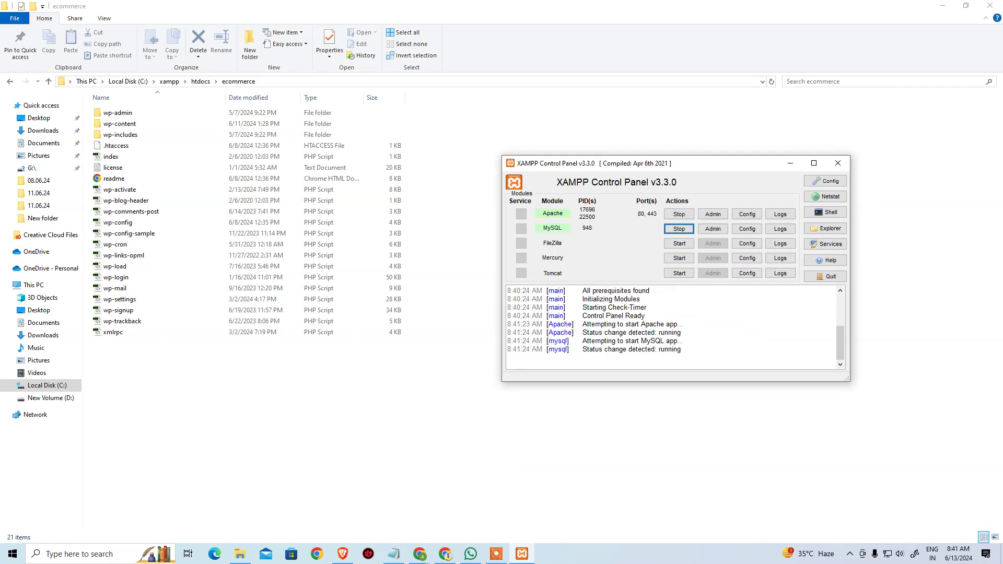
Switch to the Chrome window with the meeting and load localhost/ecommerce in a new tab.
{"action": "left_click", "coordinate": [446, 554]}
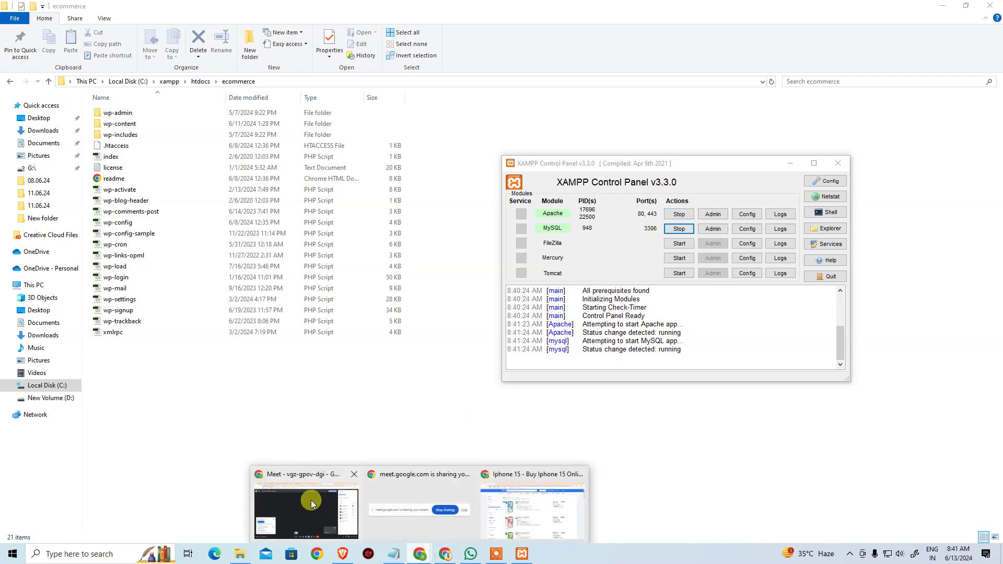
{"action": "left_click", "coordinate": [308, 501]}
{"action": "left_click", "coordinate": [775, 11]}
{"action": "type", "text": "loca"}
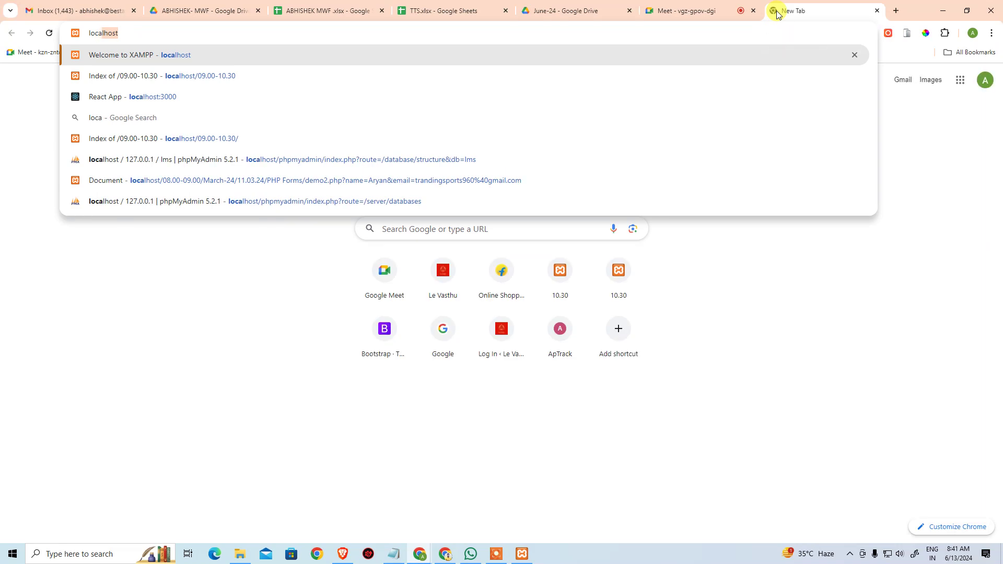
{"action": "type", "text": "lhost/09.0"}
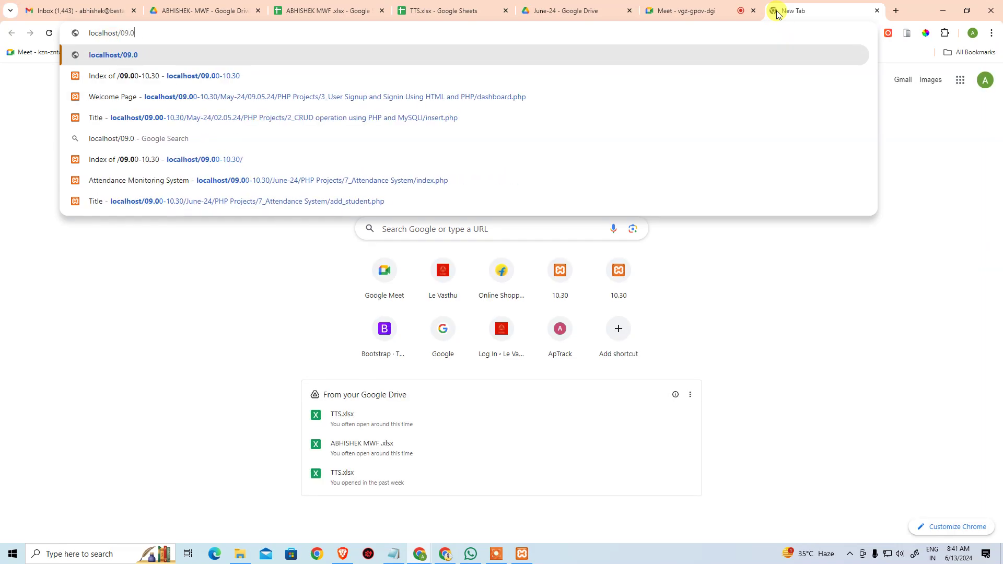
{"action": "key", "text": "BackSpace"}
{"action": "key", "text": "BackSpace"}
{"action": "key", "text": "BackSpace"}
{"action": "key", "text": "BackSpace"}
{"action": "type", "text": "ecommerce"}
{"action": "key", "text": "Return"}
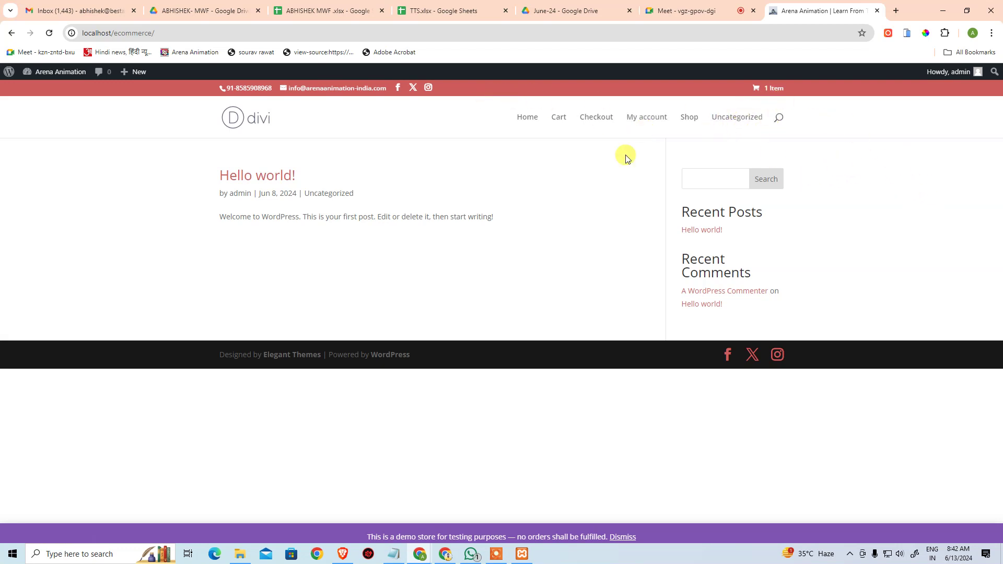
Go to the store's WordPress admin at localhost/ecommerce/wp-admin.
{"action": "left_click", "coordinate": [242, 30]}
{"action": "type", "text": "wp-admi"}
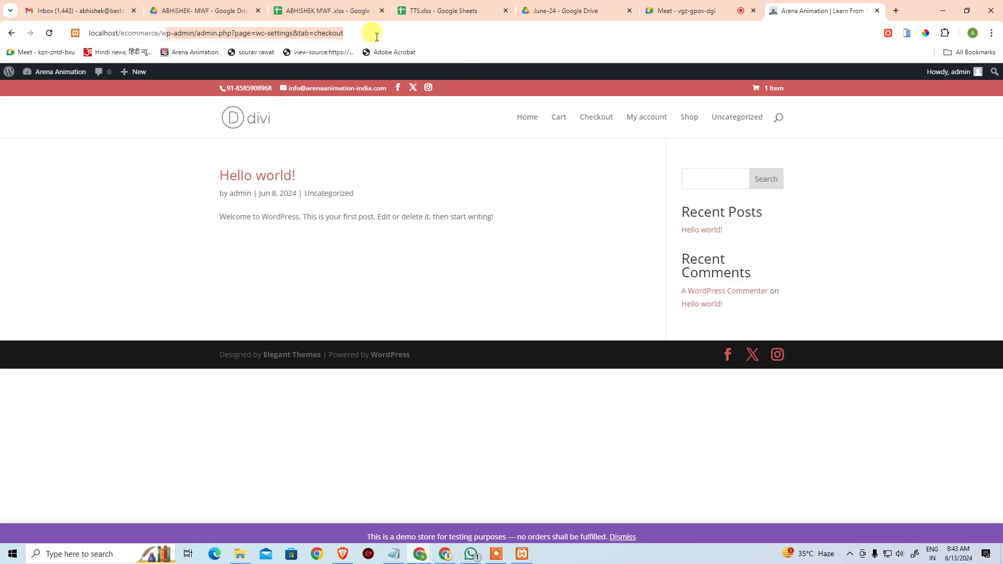
{"action": "type", "text": "n"}
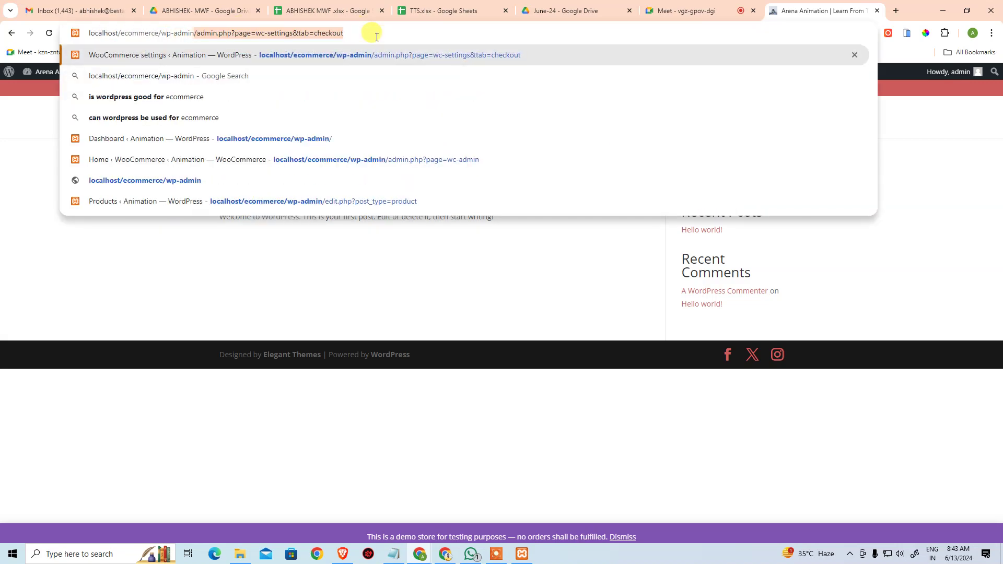
{"action": "key", "text": "Delete"}
{"action": "key", "text": "Return"}
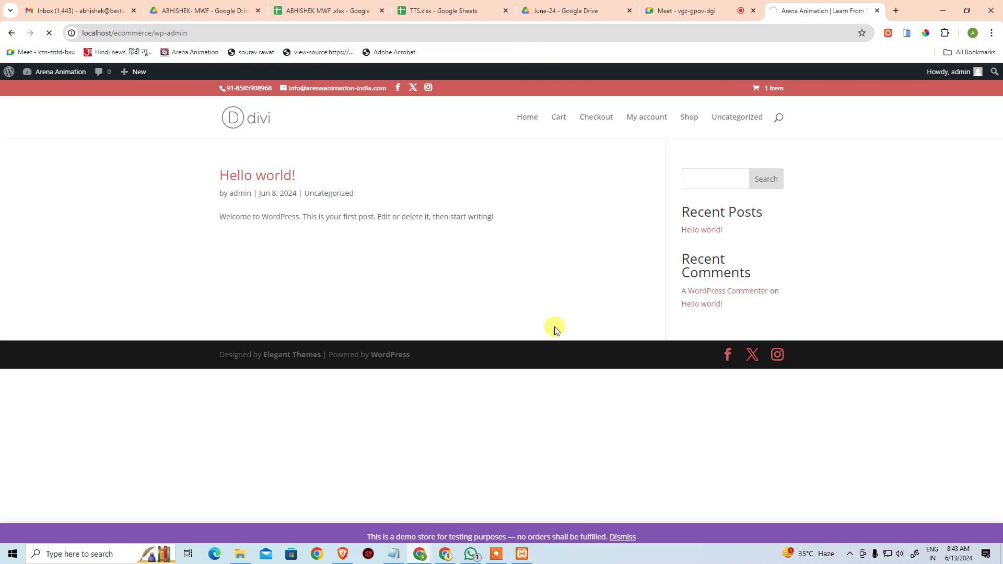
Highlight the ecommerce site's password in the Wordpress Installation Details file and return to the browser.
{"action": "left_click", "coordinate": [393, 553]}
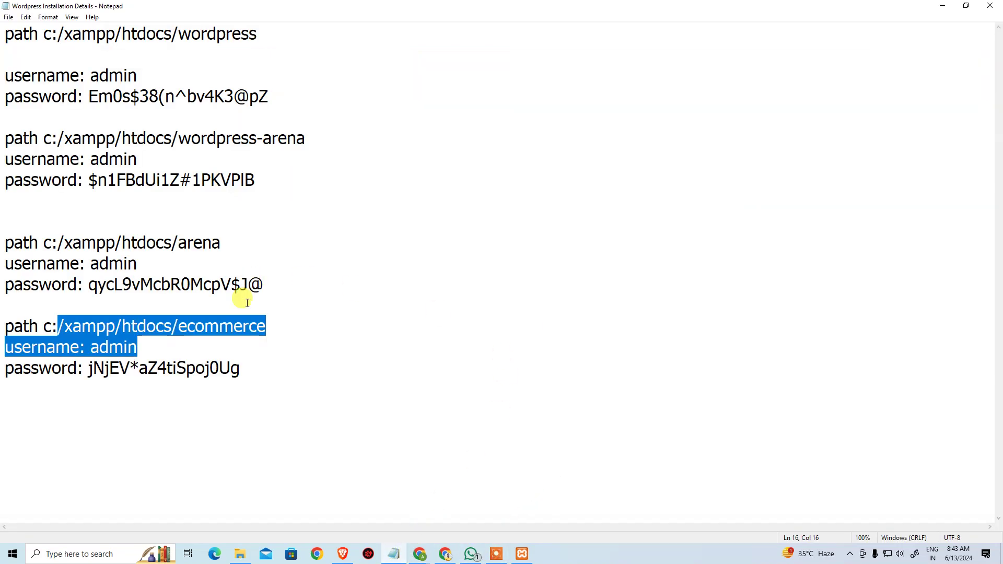
{"action": "left_click", "coordinate": [249, 325]}
{"action": "left_click_drag", "start_coordinate": [90, 364], "coordinate": [325, 364]}
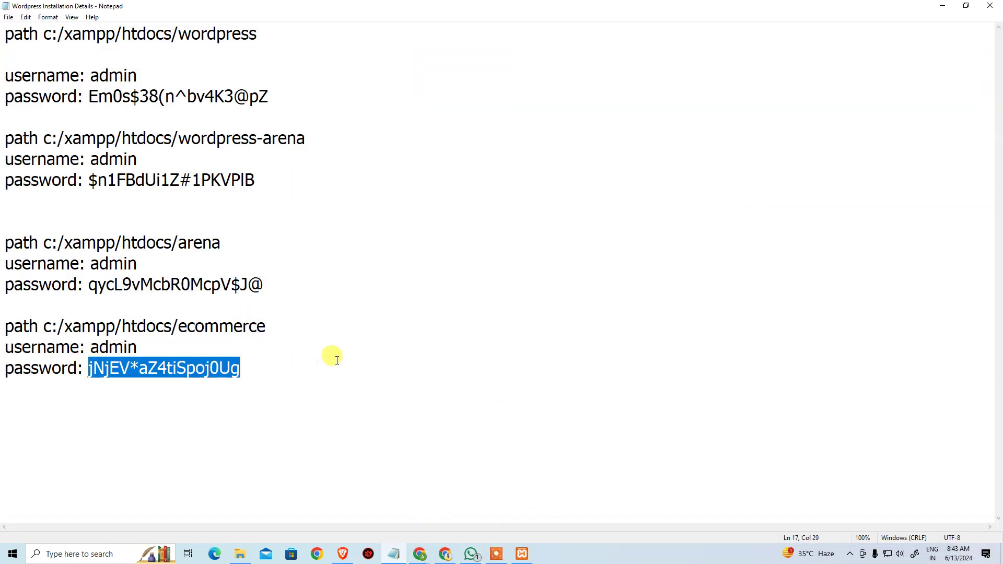
{"action": "key", "text": "alt+Tab"}
Check the Google Meet tab and the XAMPP Control Panel, minimize the control panel and return to the WordPress dashboard.
{"action": "left_click", "coordinate": [666, 10]}
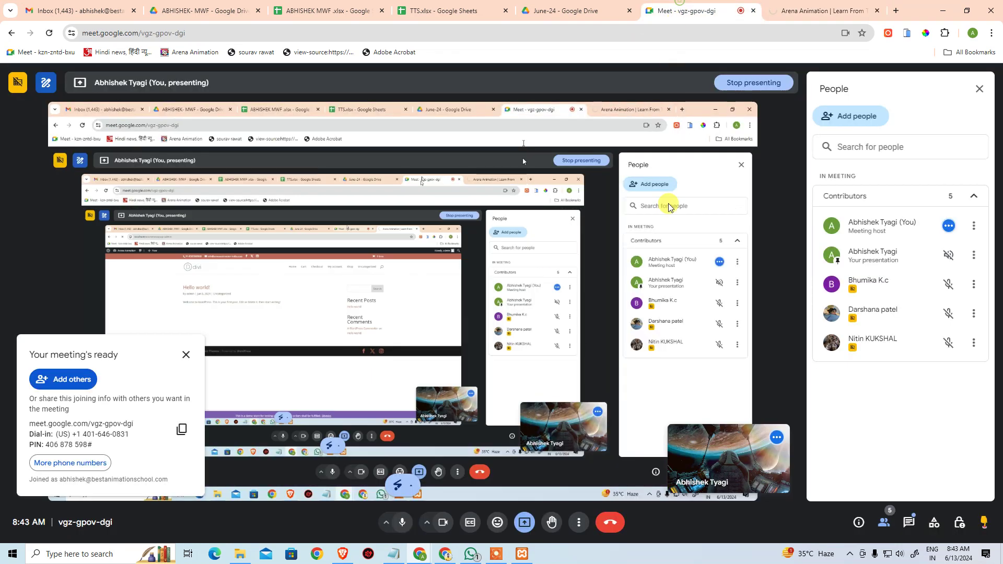
{"action": "left_click", "coordinate": [512, 556]}
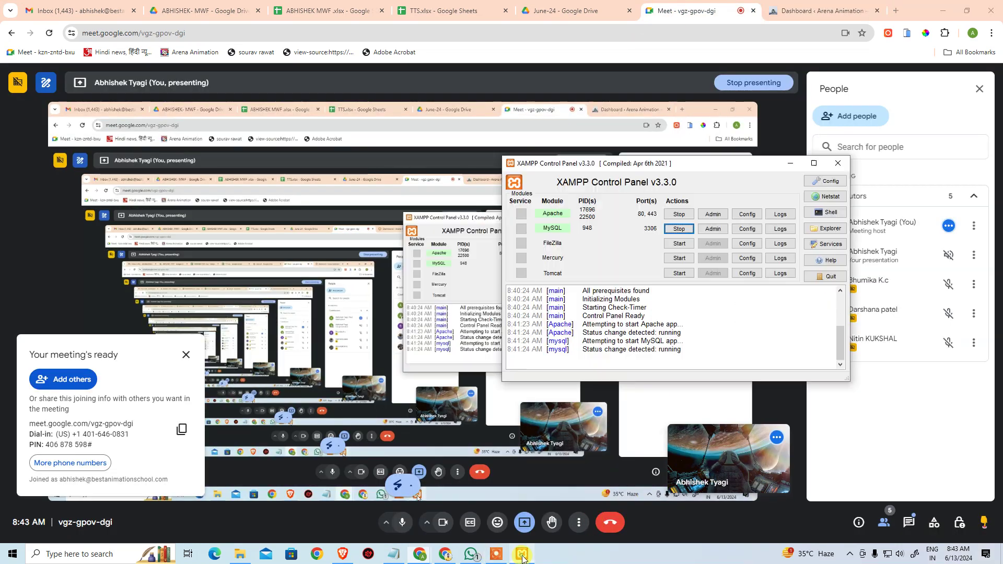
{"action": "mouse_move", "coordinate": [932, 522]}
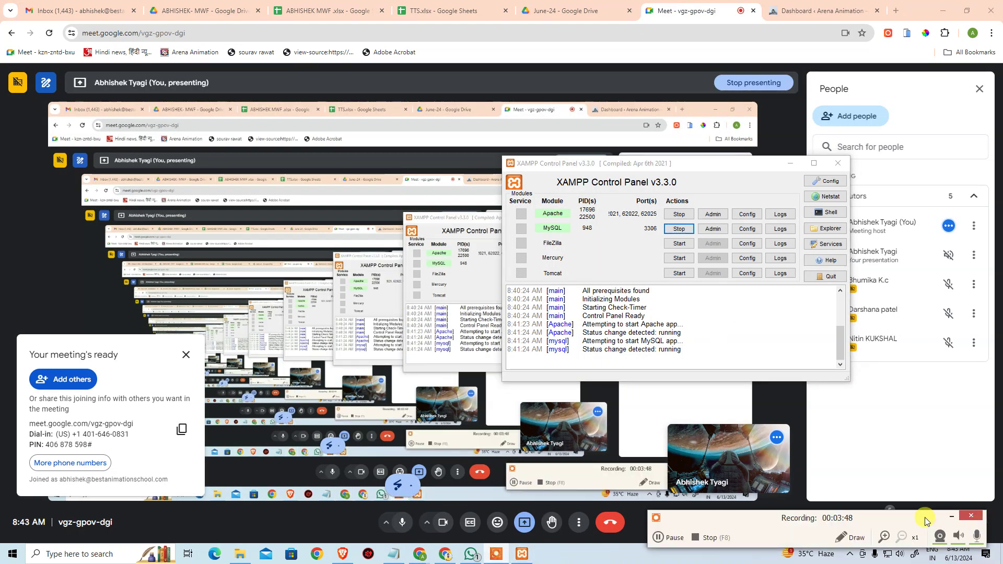
{"action": "left_click", "coordinate": [790, 163]}
{"action": "left_click", "coordinate": [820, 11]}
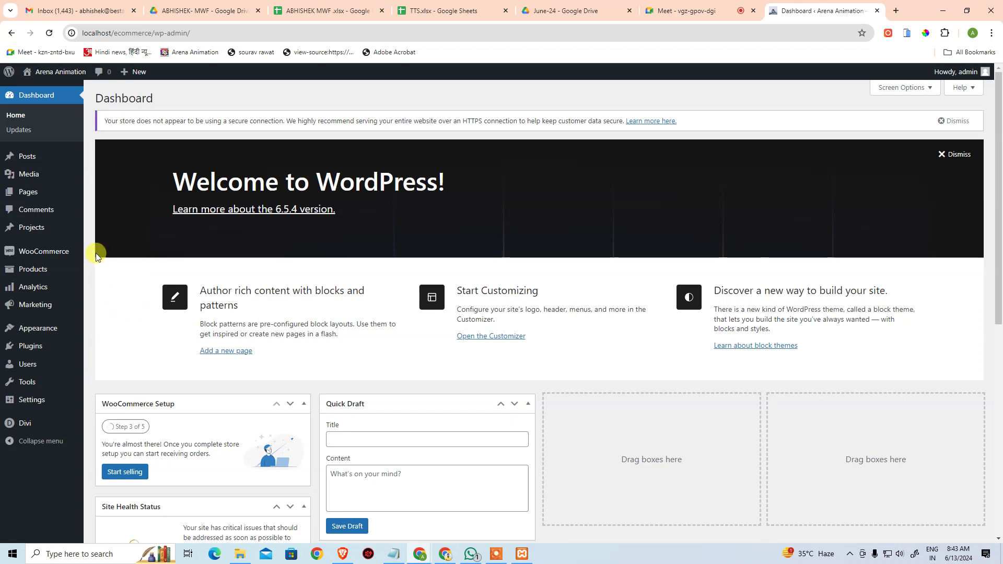
Open the WooCommerce All Products list and look through its products.
{"action": "mouse_move", "coordinate": [28, 271]}
{"action": "left_click", "coordinate": [111, 270]}
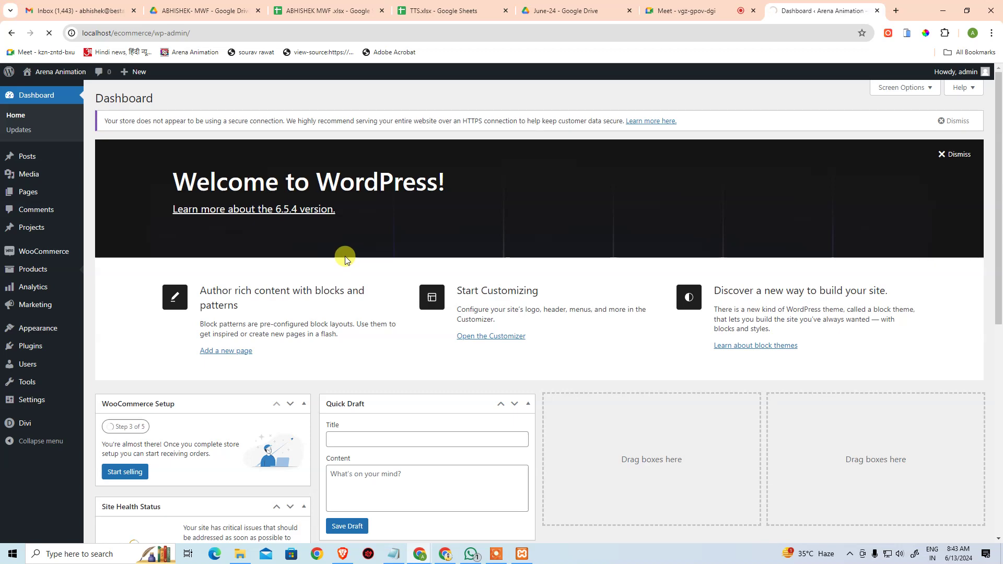
{"action": "scroll", "coordinate": [347, 278], "scroll_direction": "down", "scroll_amount": 5}
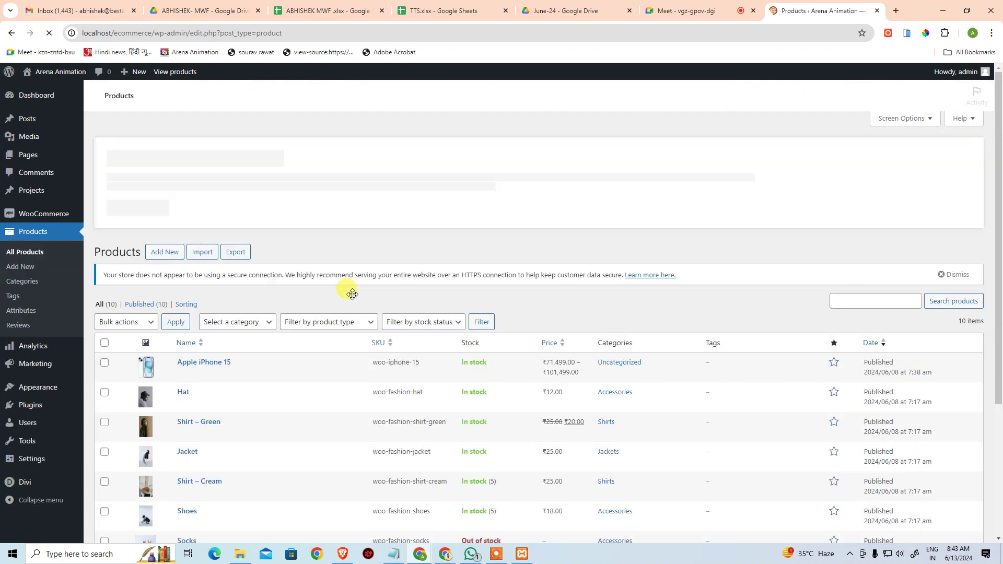
{"action": "scroll", "coordinate": [352, 298], "scroll_direction": "down", "scroll_amount": 3}
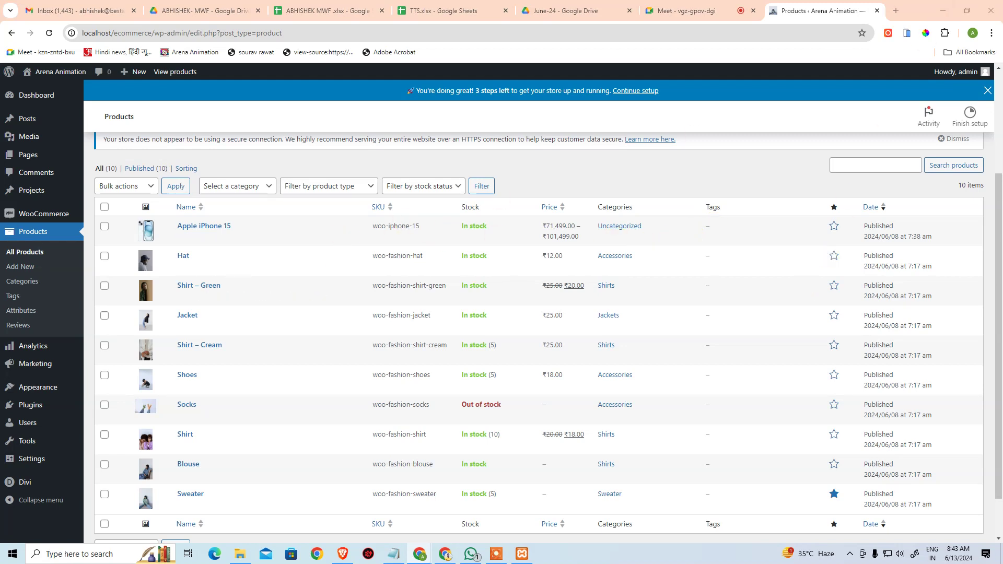
Bring up the Flipkart window with the iPhone 15 listings and look through the color variants.
{"action": "double_click", "coordinate": [486, 103]}
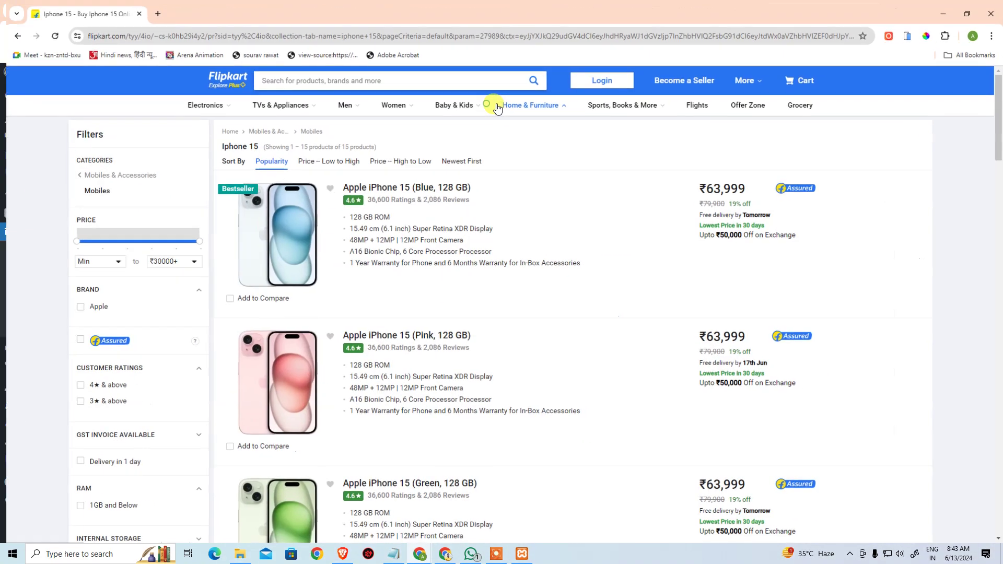
{"action": "mouse_move", "coordinate": [353, 356]}
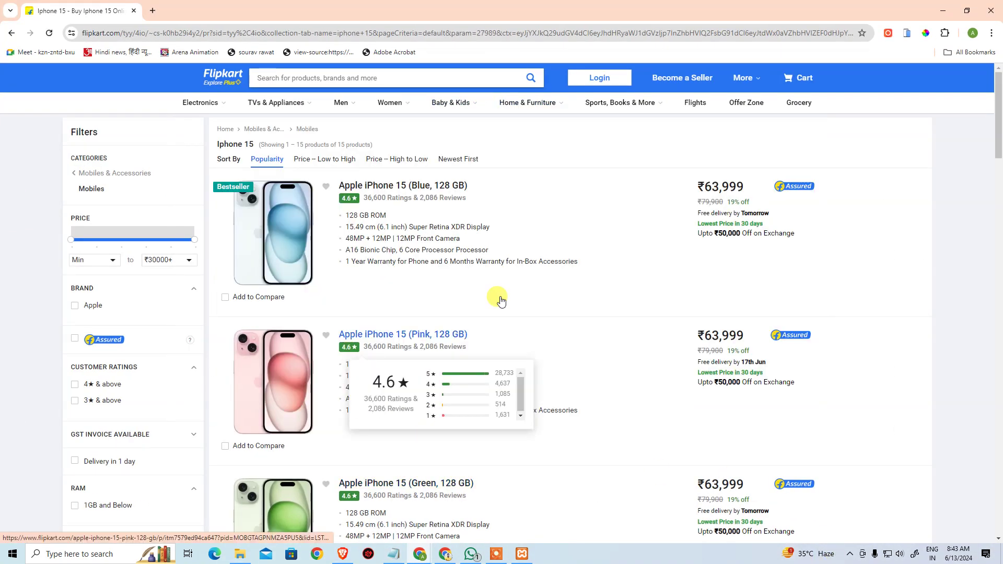
{"action": "scroll", "coordinate": [509, 297], "scroll_direction": "down", "scroll_amount": 3}
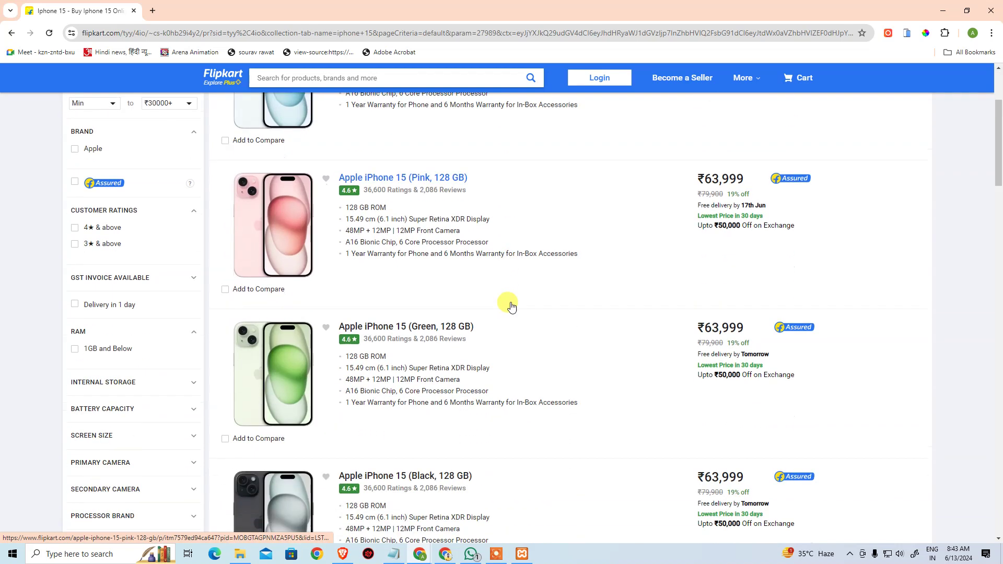
{"action": "scroll", "coordinate": [511, 305], "scroll_direction": "up", "scroll_amount": 5}
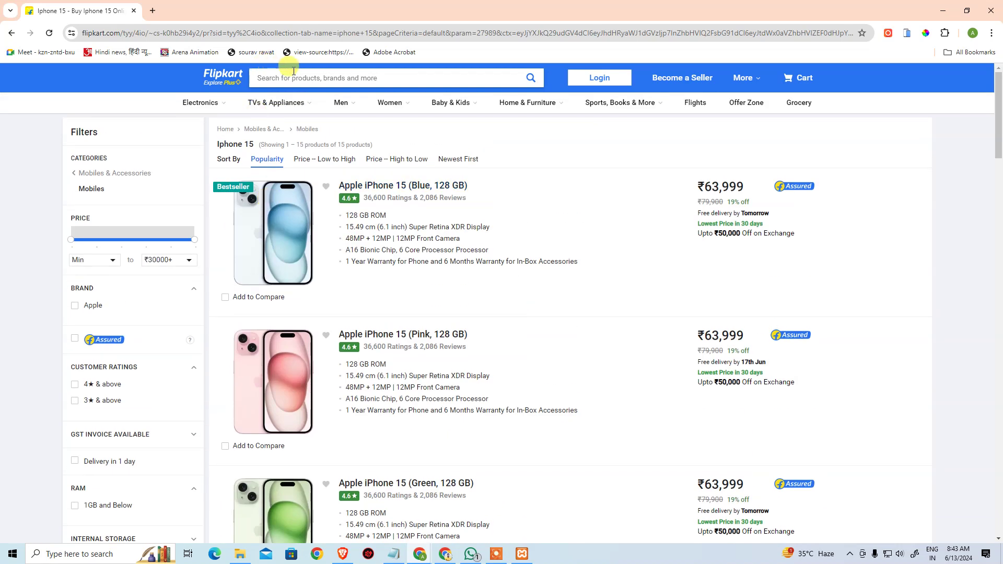
Search Flipkart for "iphone 15 pro".
{"action": "left_click", "coordinate": [301, 73]}
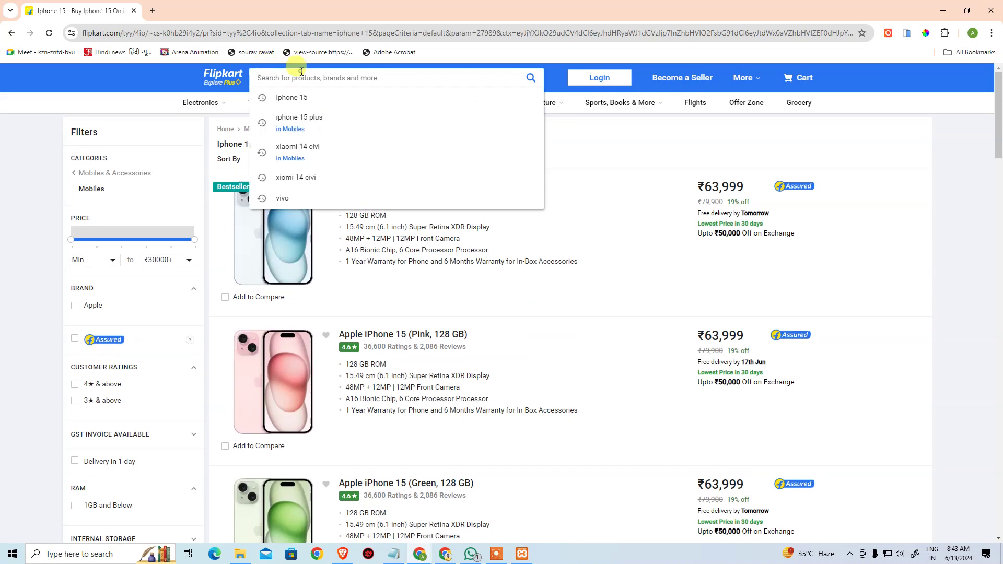
{"action": "left_click", "coordinate": [313, 119]}
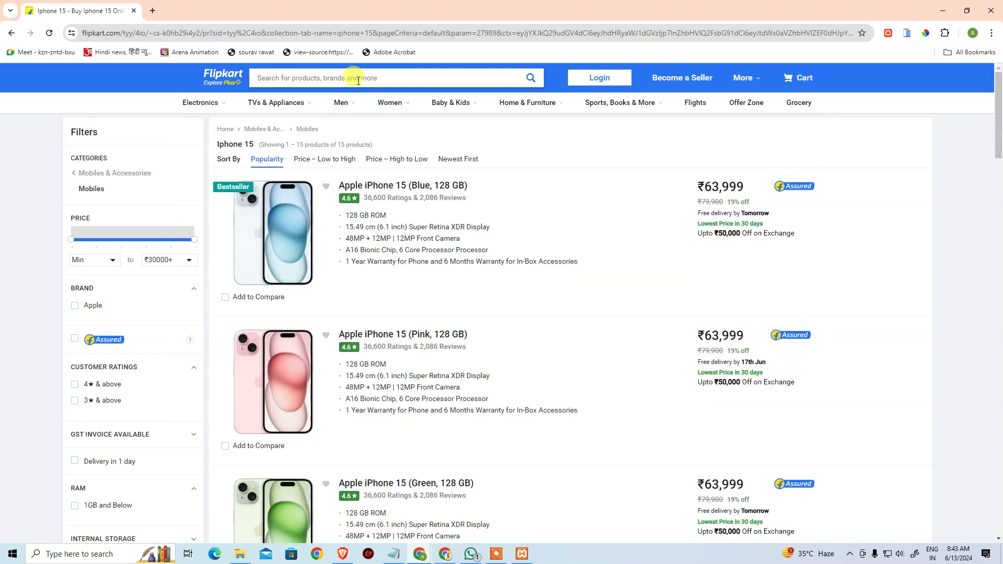
{"action": "left_click", "coordinate": [358, 78]}
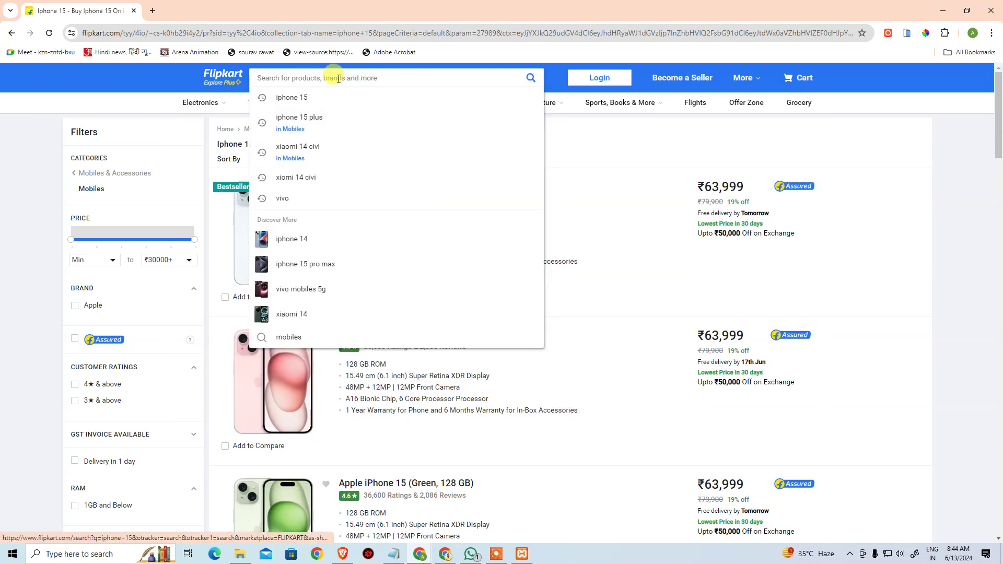
{"action": "type", "text": "ip"}
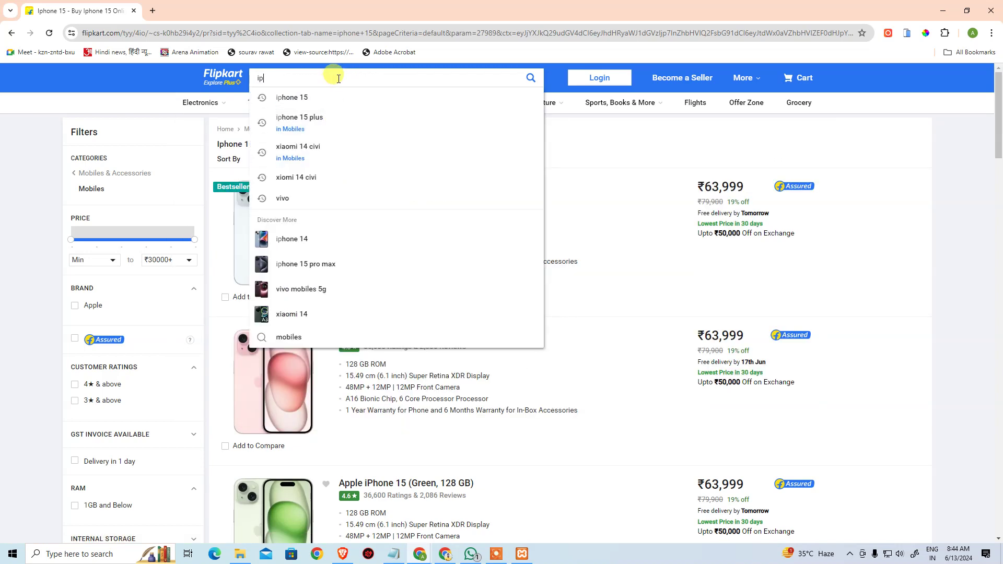
{"action": "type", "text": "hone 15 plus"}
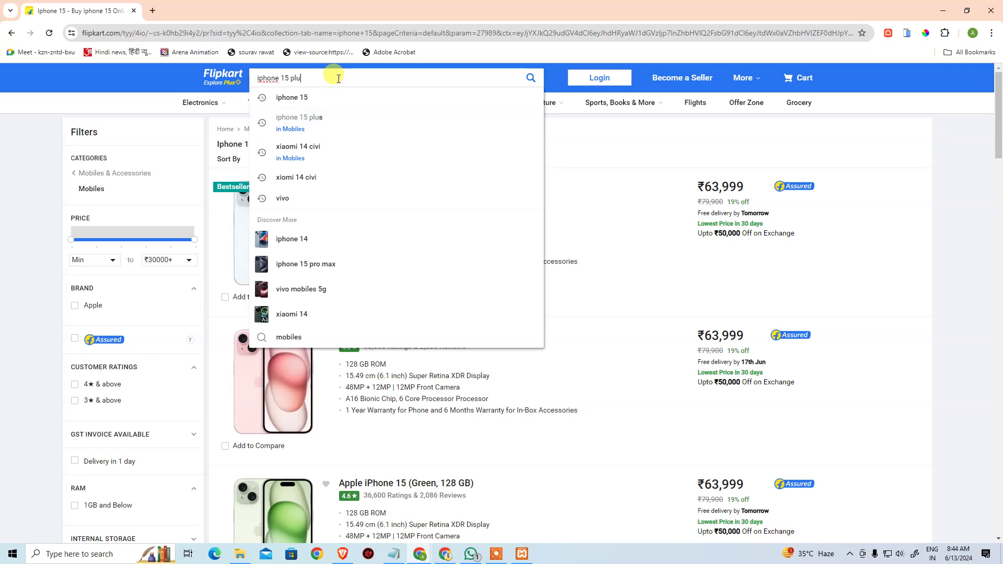
{"action": "key", "text": "BackSpace"}
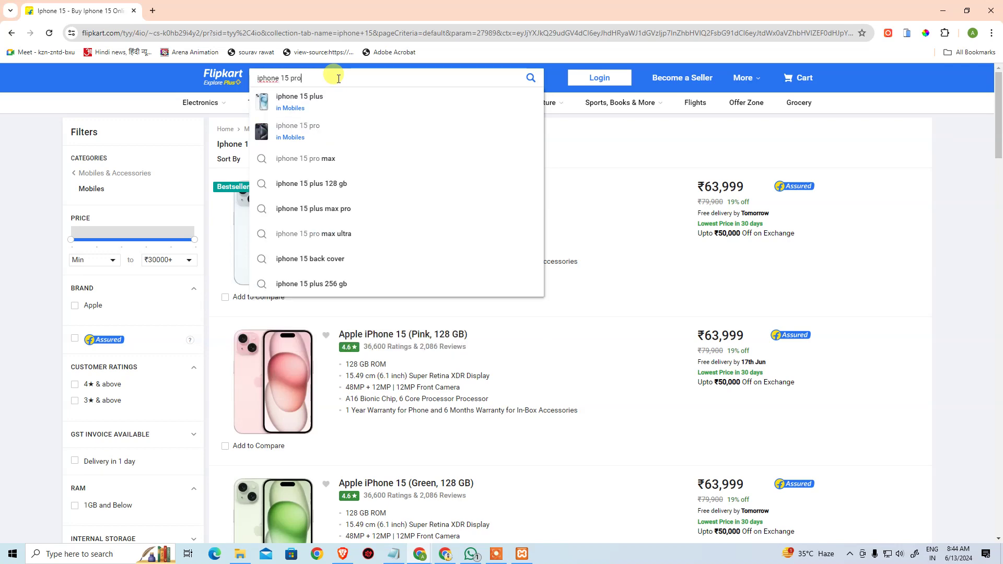
{"action": "type", "text": "pro"}
{"action": "key", "text": "Return"}
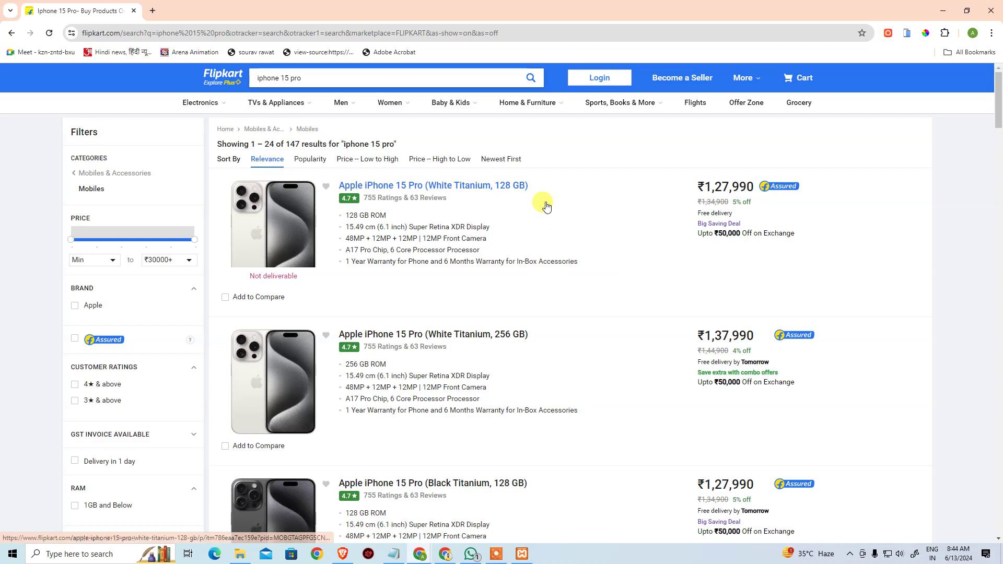
Open the Apple iPhone 15 Pro (White Titanium, 256 GB) product page and examine its color and storage options.
{"action": "scroll", "coordinate": [324, 235], "scroll_direction": "down", "scroll_amount": 4}
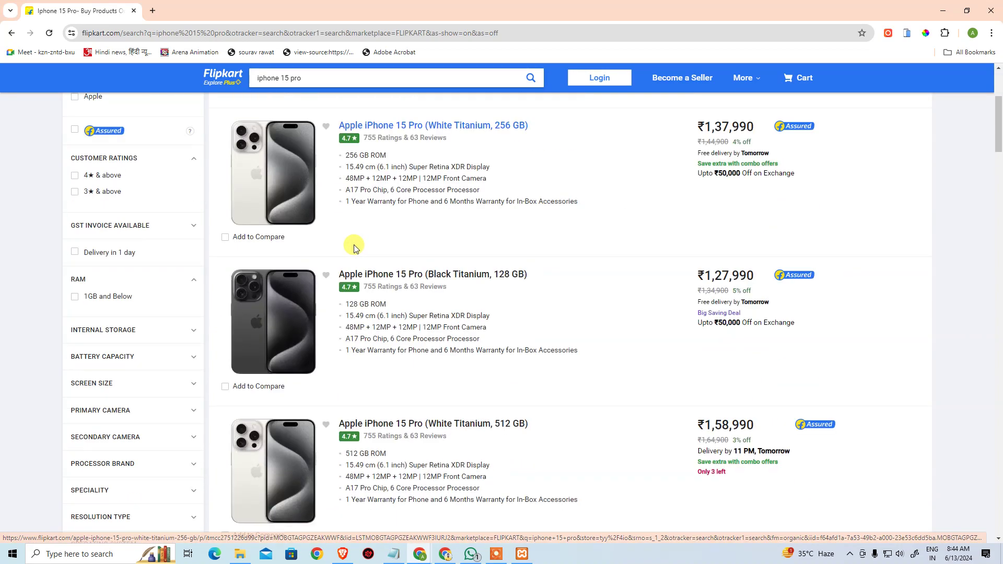
{"action": "scroll", "coordinate": [353, 248], "scroll_direction": "up", "scroll_amount": 2}
{"action": "left_click", "coordinate": [305, 245]}
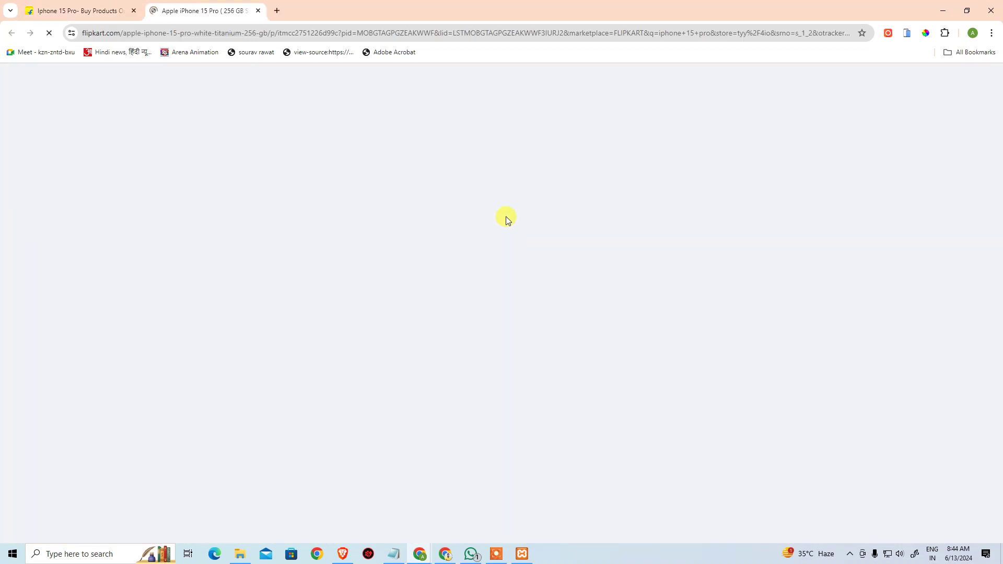
{"action": "scroll", "coordinate": [705, 269], "scroll_direction": "down", "scroll_amount": 2}
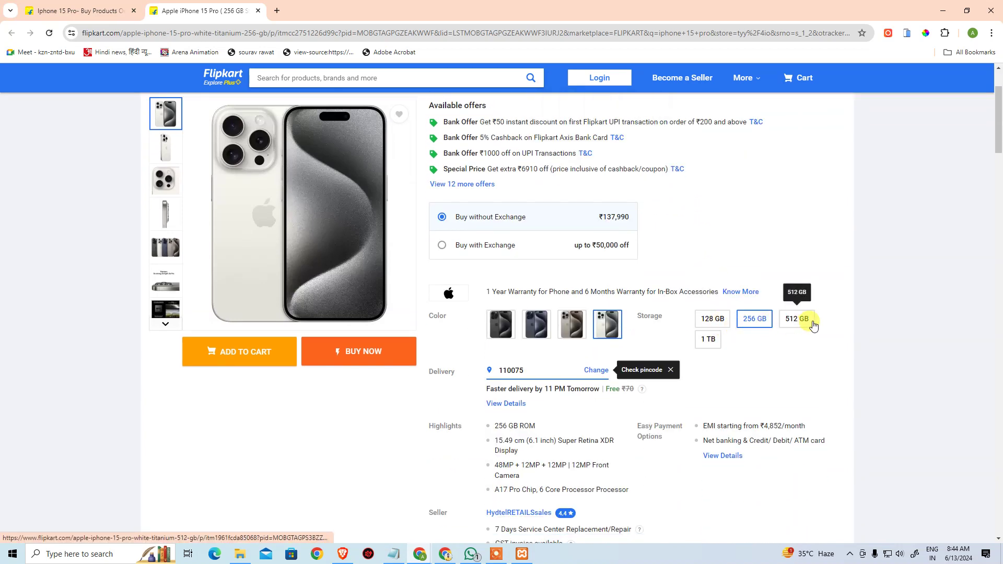
{"action": "scroll", "coordinate": [805, 324], "scroll_direction": "up", "scroll_amount": 2}
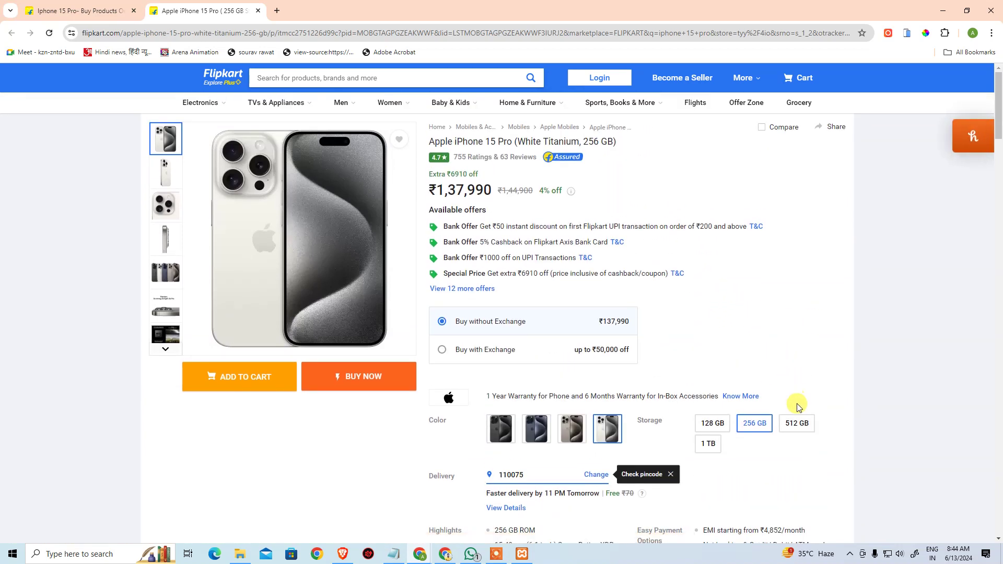
View the 1 TB and 128 GB storage variants of the phone and select the Black Titanium color at 128 GB.
{"action": "left_click", "coordinate": [717, 445]}
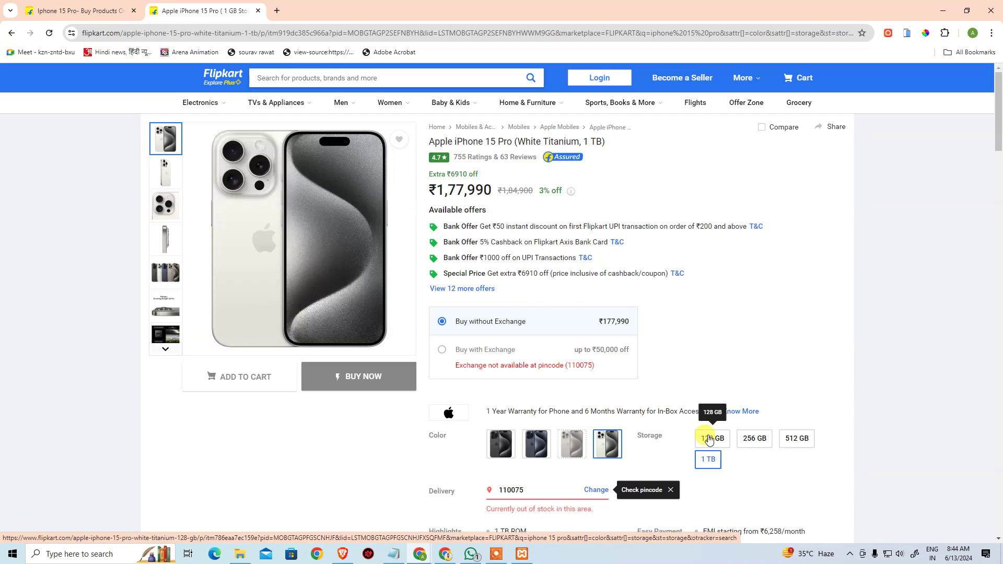
{"action": "left_click", "coordinate": [709, 441]}
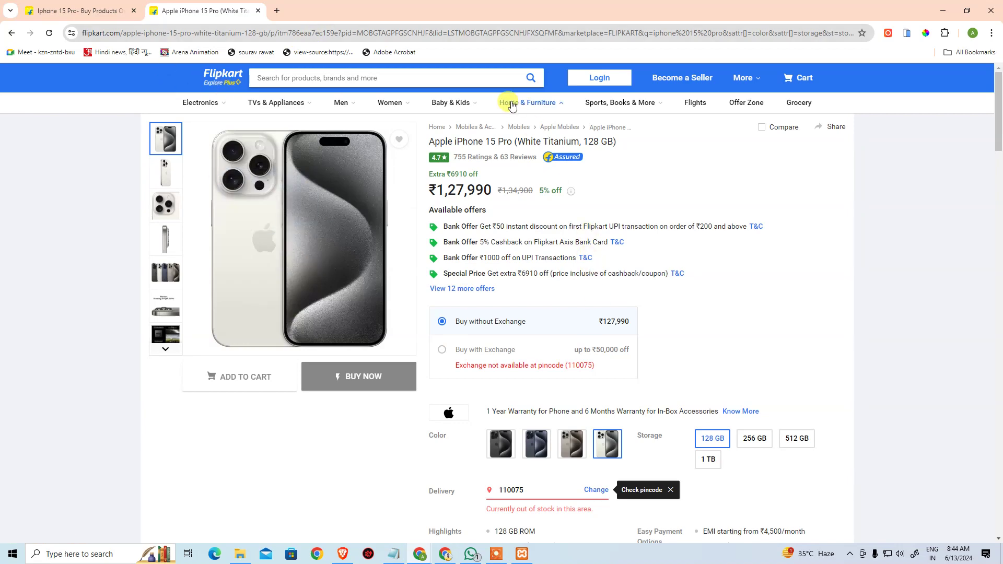
{"action": "left_click", "coordinate": [499, 448]}
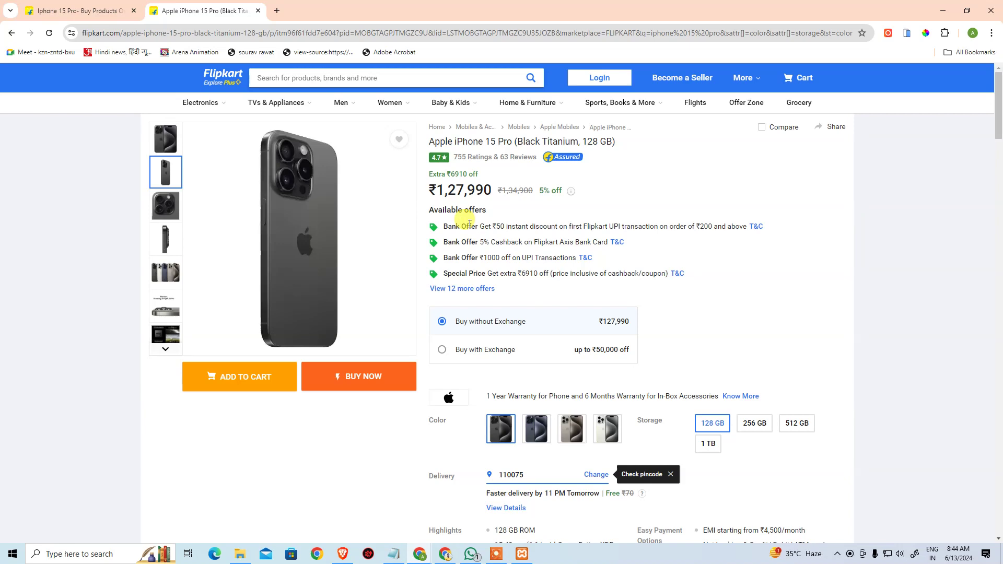
Open the developer tools on the Black Titanium product page and inspect the main phone image's markup.
{"action": "key", "text": "F12"}
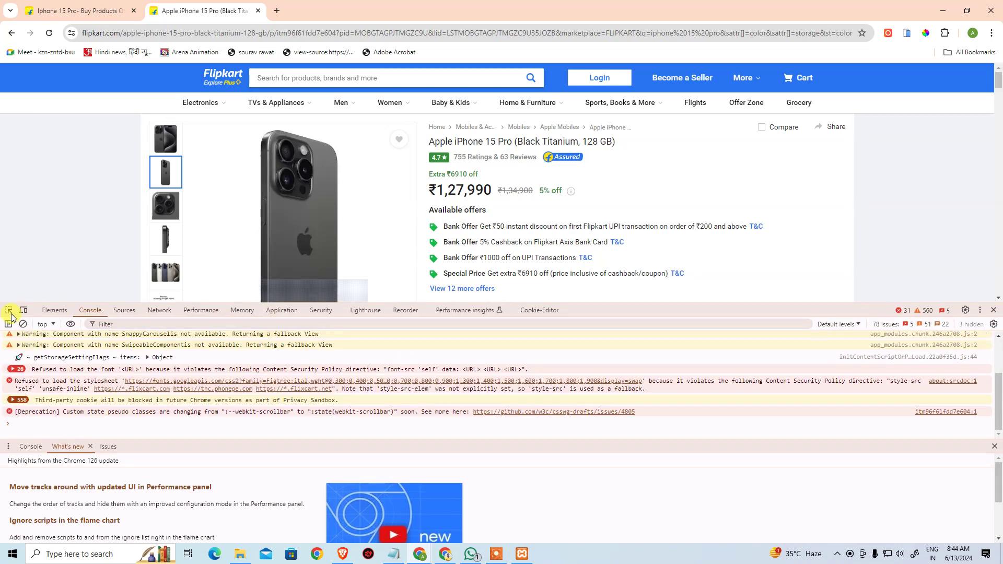
{"action": "left_click", "coordinate": [994, 448]}
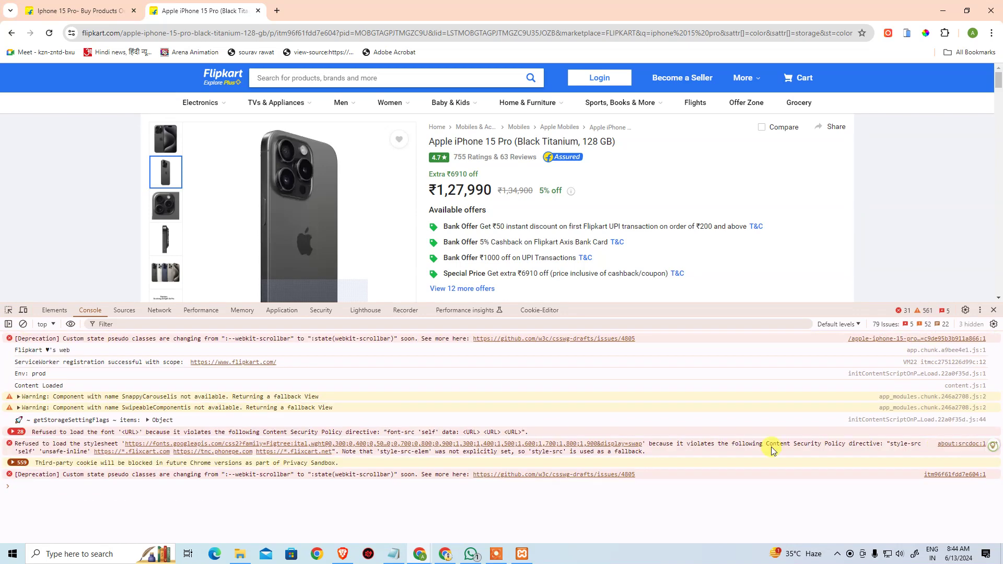
{"action": "left_click", "coordinate": [9, 311]}
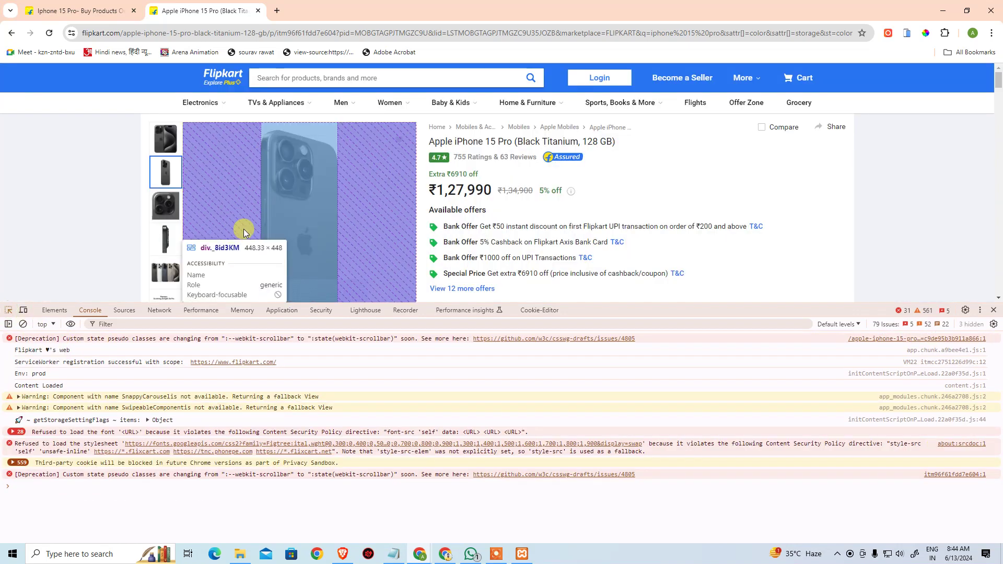
{"action": "left_click", "coordinate": [279, 231]}
{"action": "scroll", "coordinate": [230, 486], "scroll_direction": "down", "scroll_amount": 2}
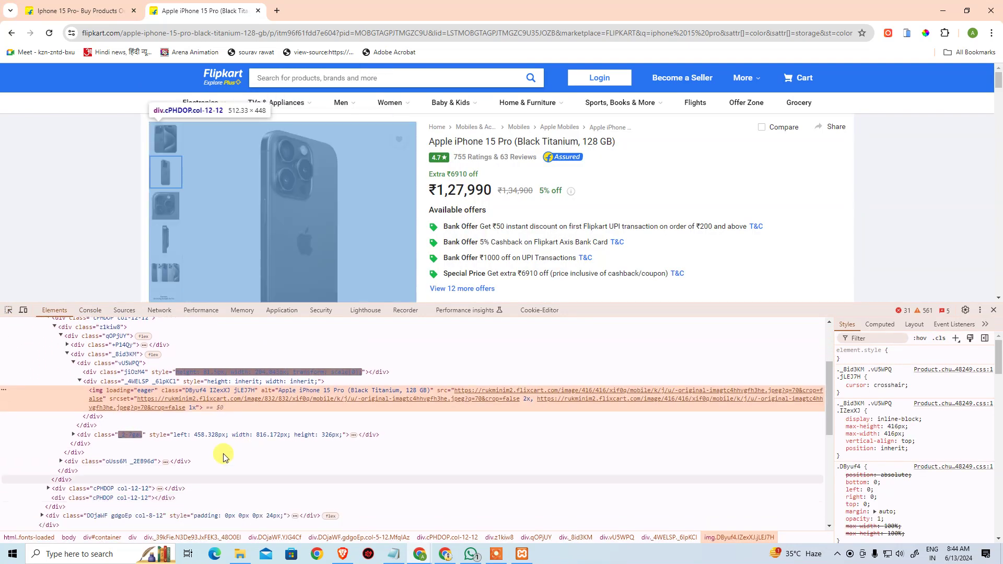
Expand the zoom preview's container in the markup and open the back-view image's source file in a new tab.
{"action": "mouse_move", "coordinate": [267, 172]}
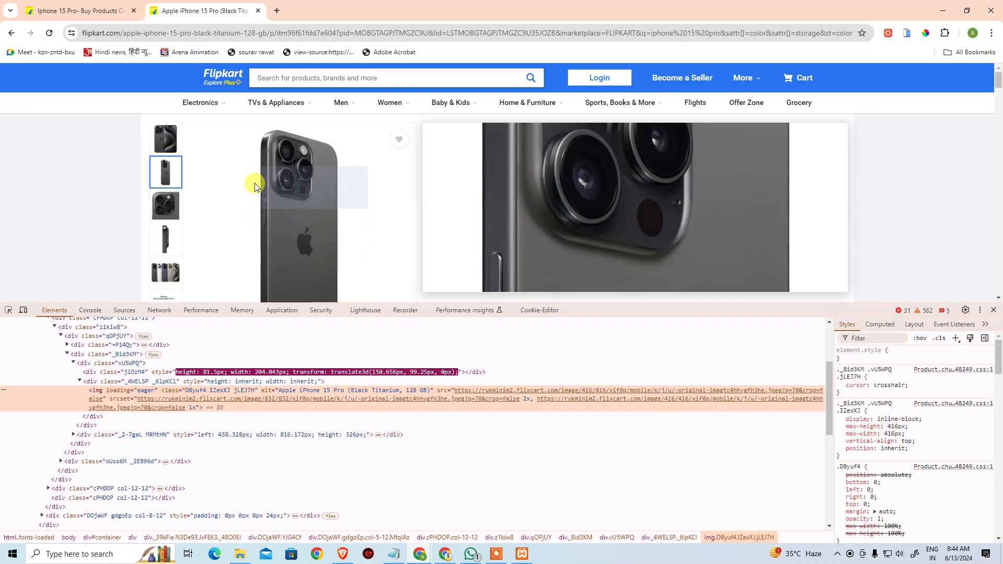
{"action": "left_click", "coordinate": [73, 435]}
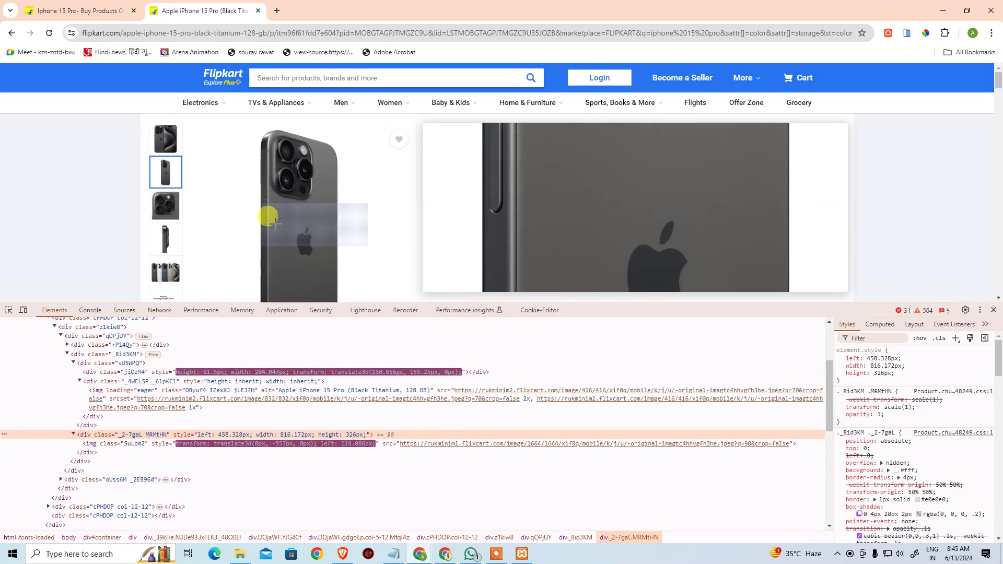
{"action": "mouse_move", "coordinate": [254, 400]}
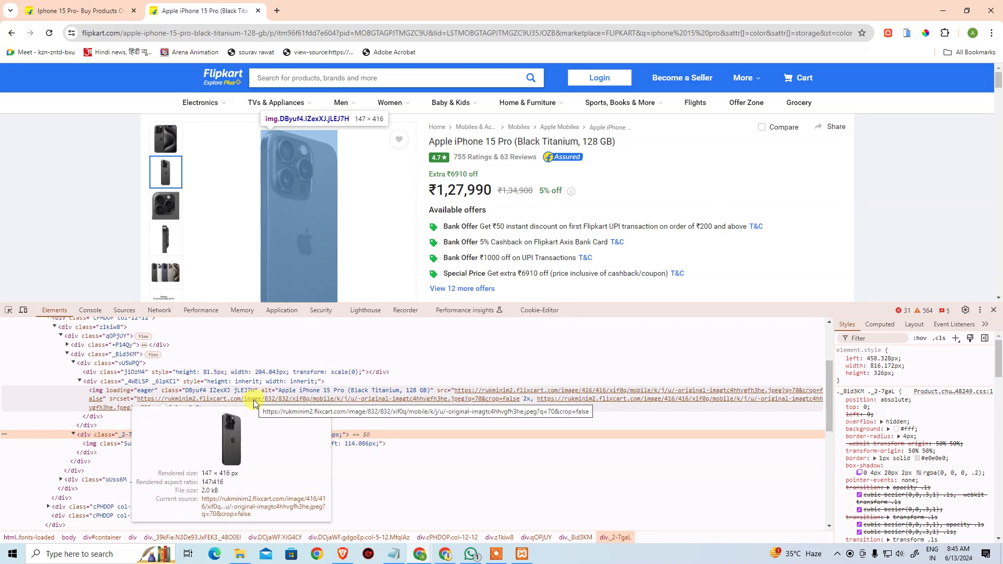
{"action": "left_click", "coordinate": [252, 507]}
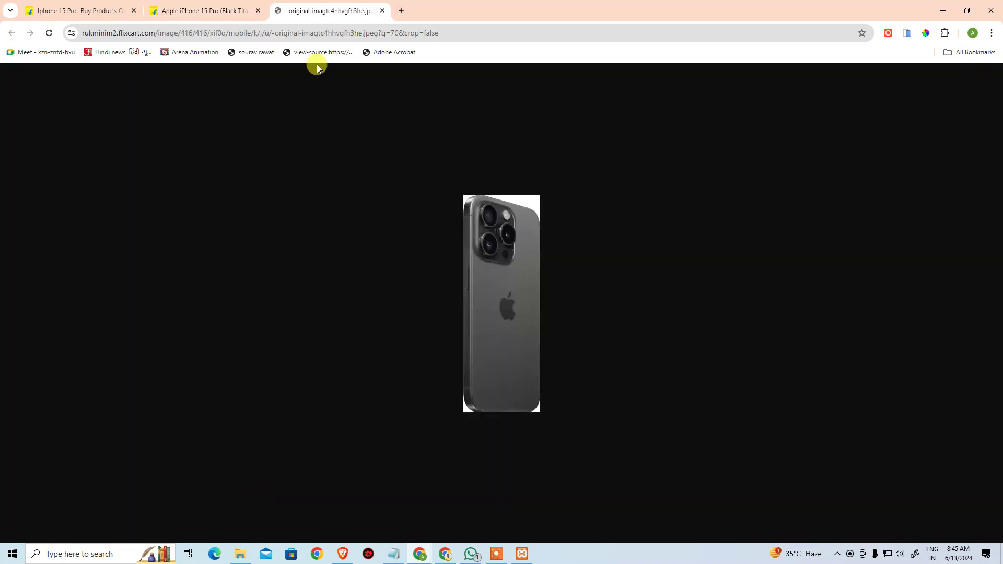
Remove the query string from the back-view image's address, change both size values to 1664, and load the larger image.
{"action": "left_click", "coordinate": [467, 32]}
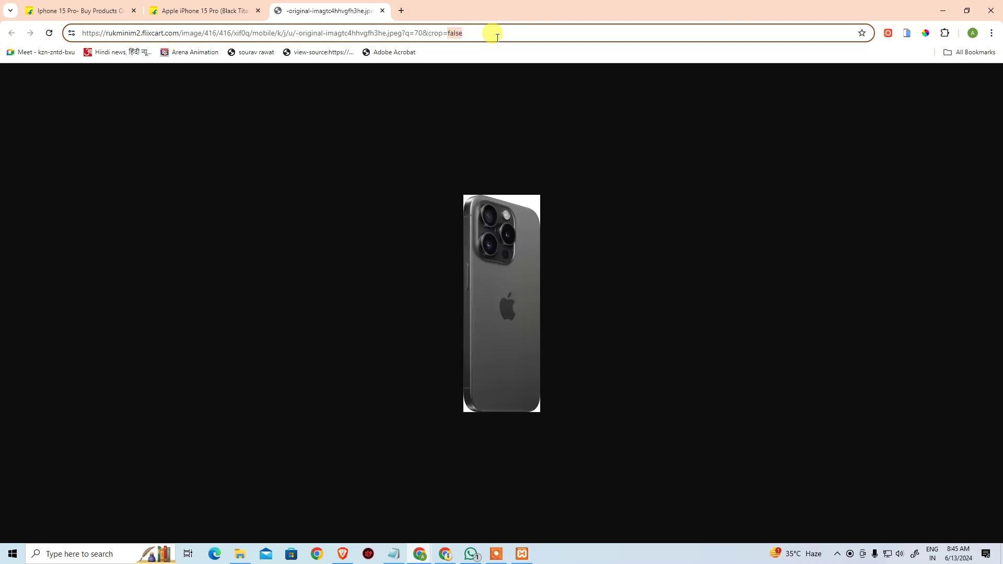
{"action": "key", "text": "BackSpace"}
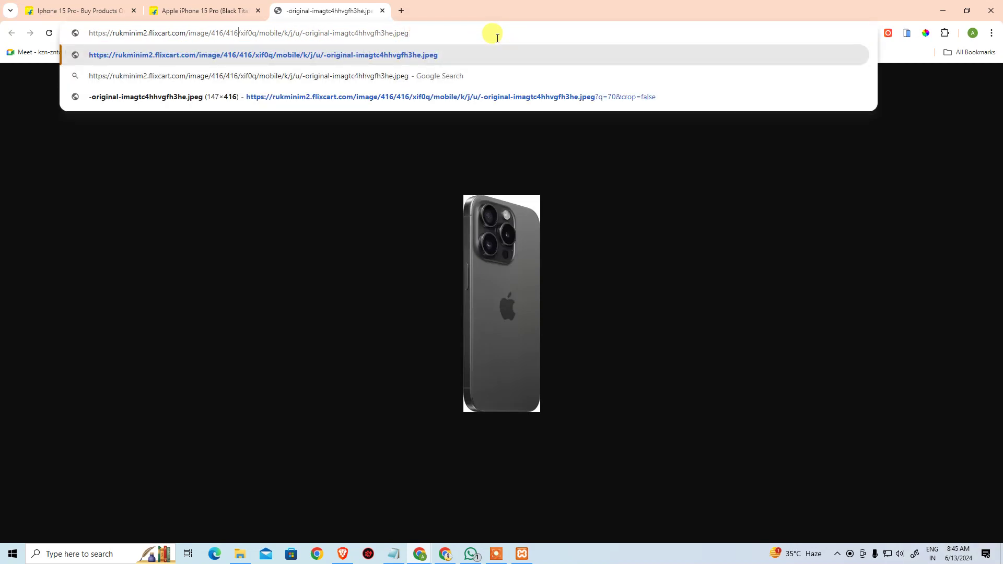
{"action": "type", "text": "1661"}
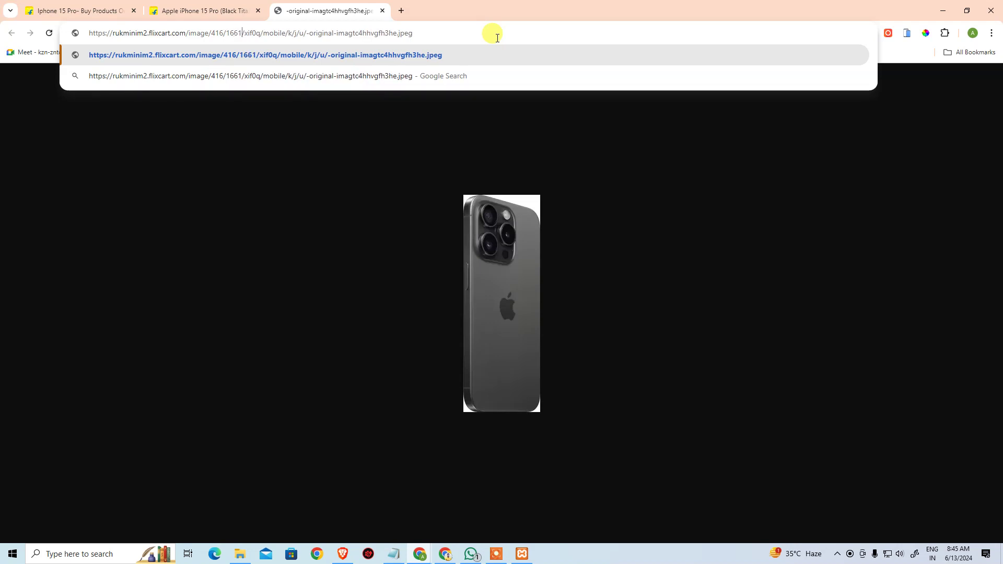
{"action": "key", "text": "BackSpace"}
{"action": "type", "text": "4"}
{"action": "key", "text": "BackSpace"}
{"action": "key", "text": "BackSpace"}
{"action": "key", "text": "BackSpace"}
{"action": "type", "text": "1664"}
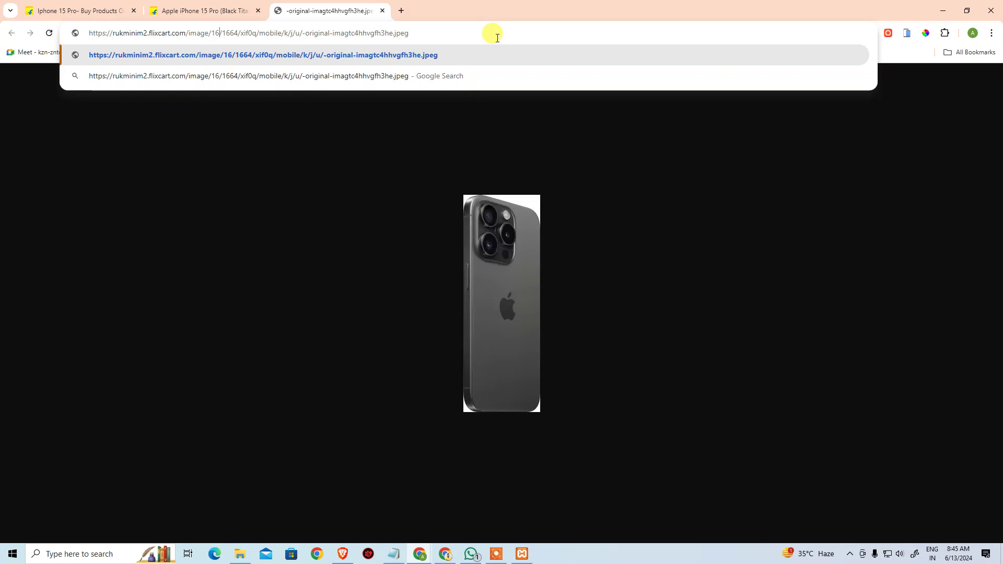
{"action": "key", "text": "Return"}
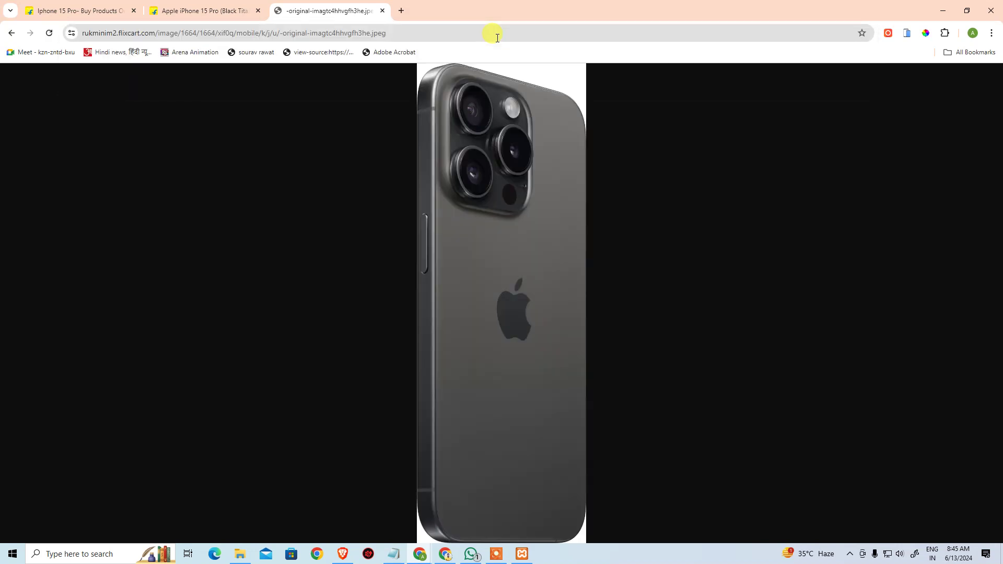
Examine the enlarged back-view image at full size and open a copy of it in a new tab.
{"action": "left_click", "coordinate": [486, 171]}
{"action": "scroll", "coordinate": [466, 241], "scroll_direction": "down", "scroll_amount": 7}
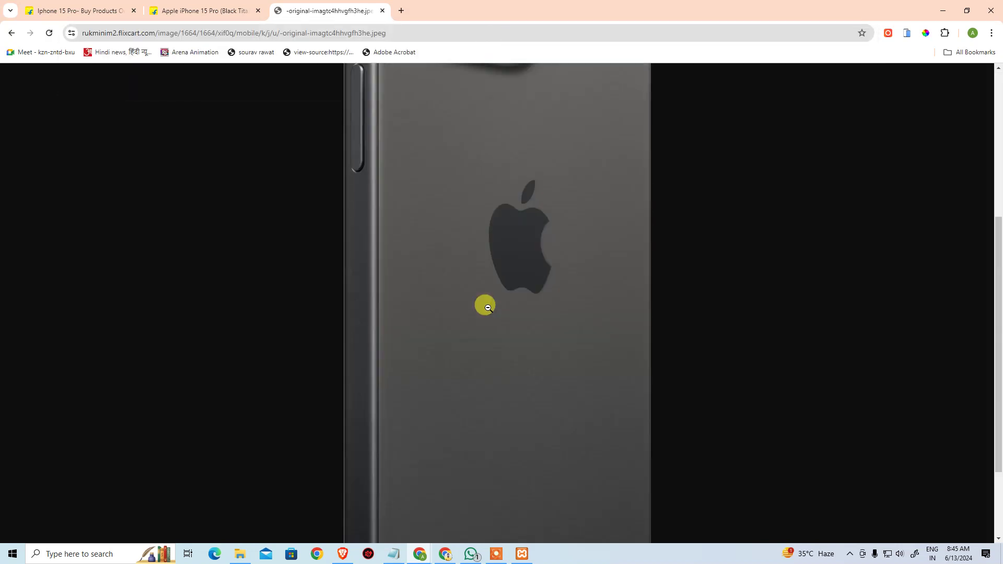
{"action": "scroll", "coordinate": [501, 359], "scroll_direction": "up", "scroll_amount": 7}
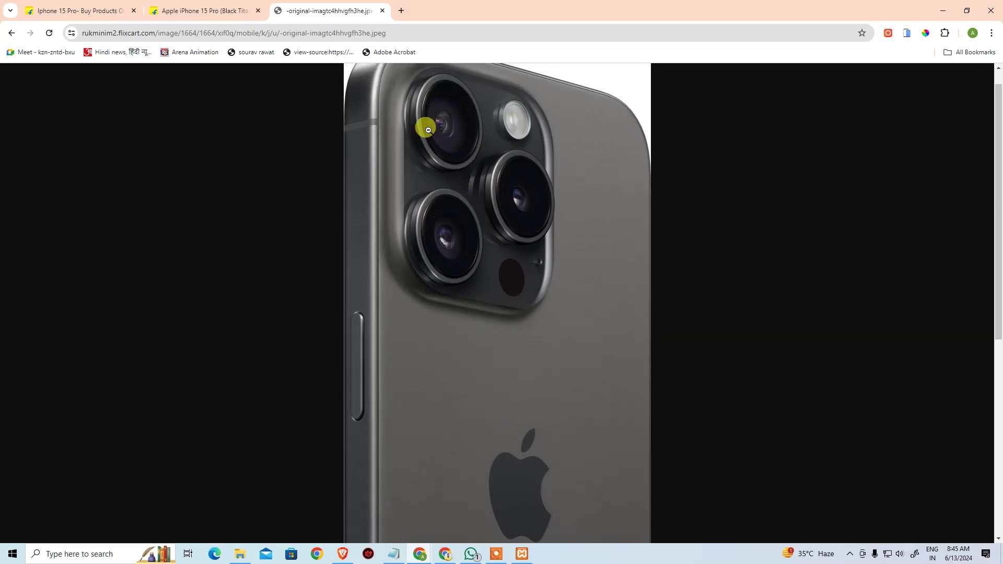
{"action": "left_click_drag", "start_coordinate": [428, 129], "coordinate": [470, 6]}
{"action": "left_click", "coordinate": [339, 10]}
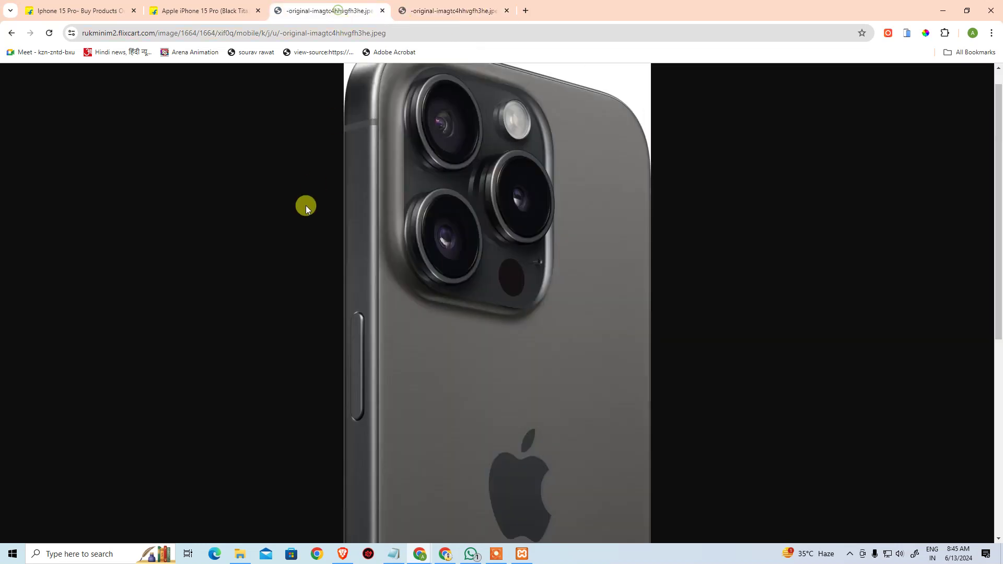
Return to the product page, show the first gallery photo, and open its source image in a new tab.
{"action": "left_click", "coordinate": [202, 11]}
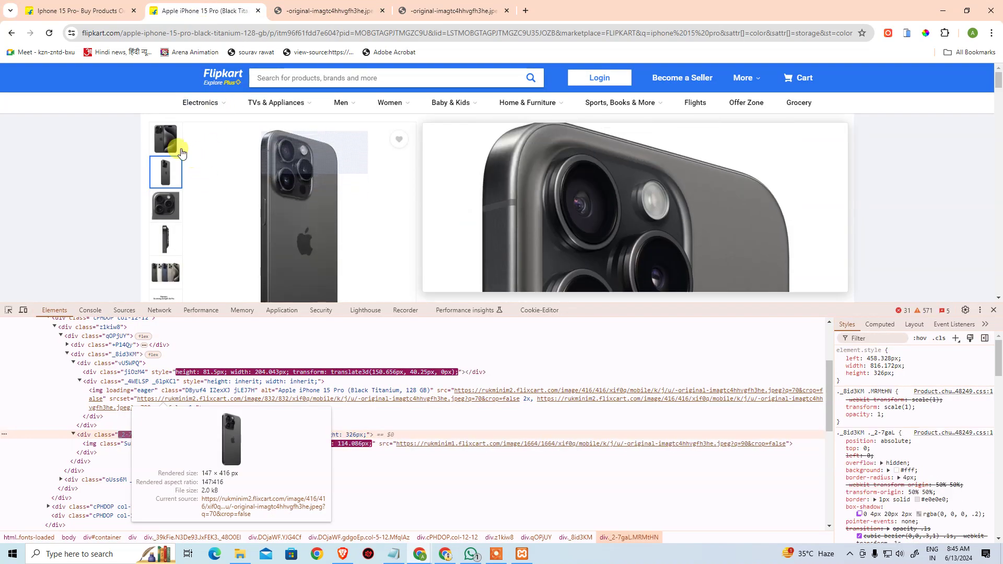
{"action": "mouse_move", "coordinate": [181, 152]}
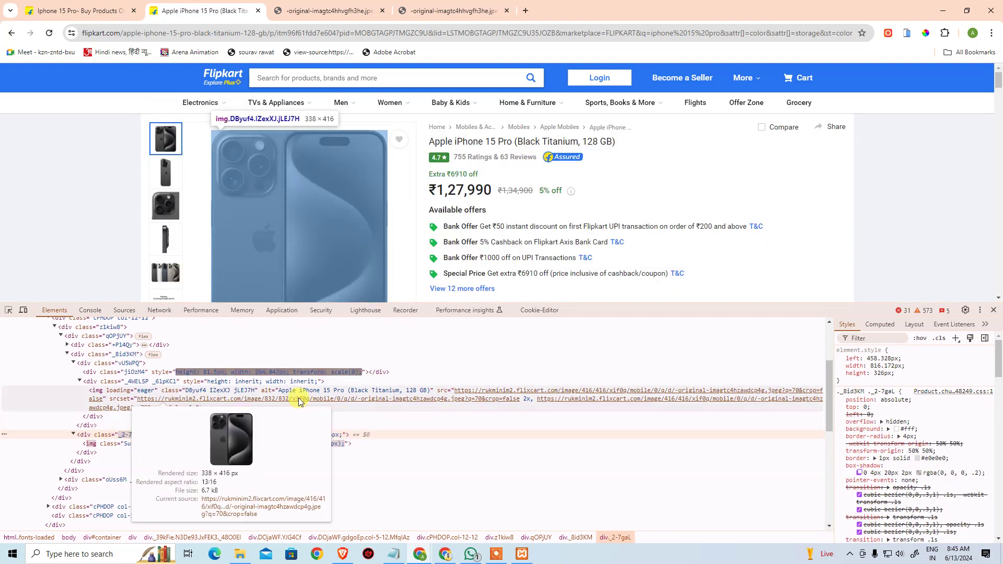
{"action": "left_click", "coordinate": [270, 503]}
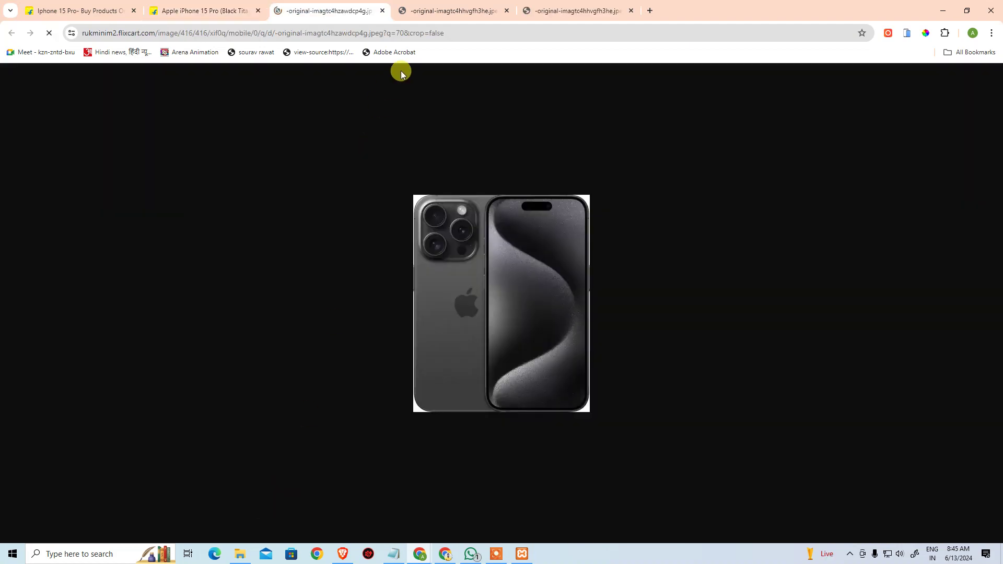
Strip the query string from the front-and-back image's address, set both size values to 1664, and load it.
{"action": "left_click_drag", "start_coordinate": [385, 33], "coordinate": [584, 38]}
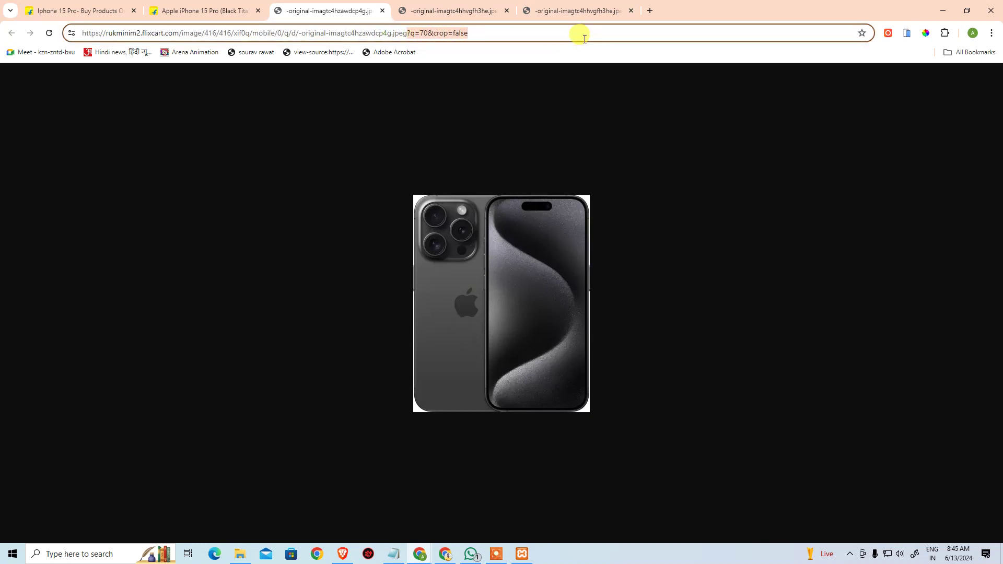
{"action": "key", "text": "BackSpace"}
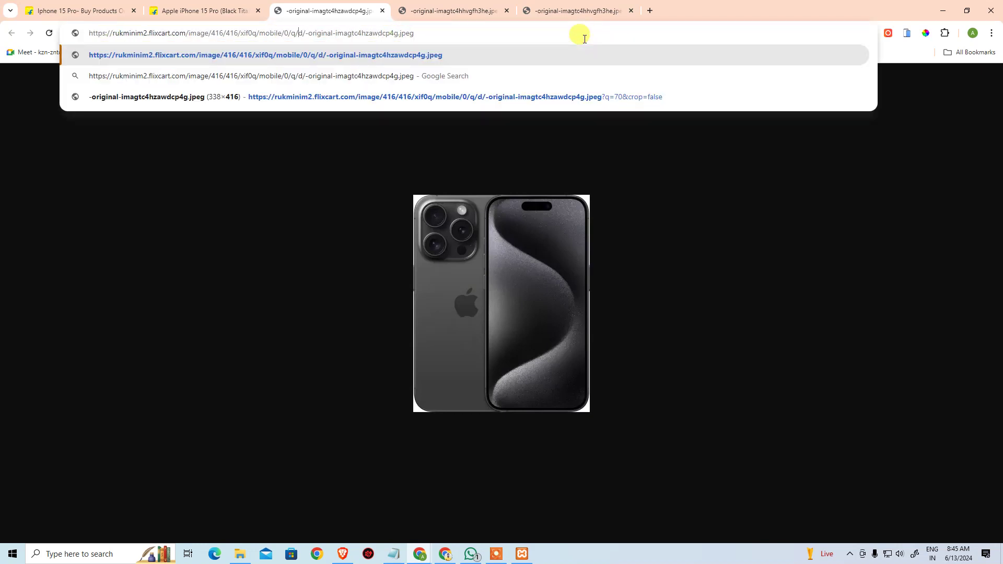
{"action": "type", "text": "64"}
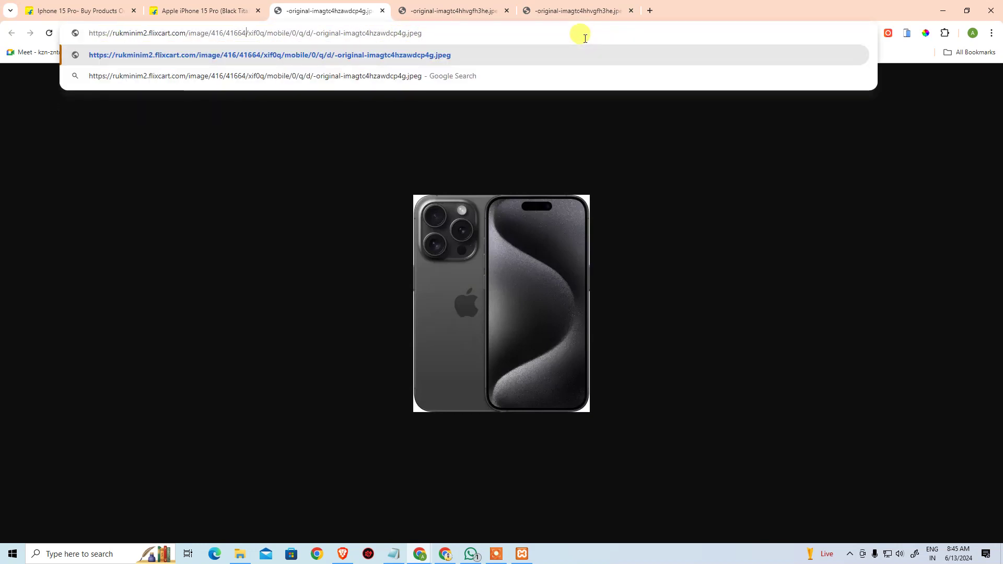
{"action": "key", "text": "Left"}
{"action": "key", "text": "Left"}
{"action": "key", "text": "Left"}
{"action": "key", "text": "Left"}
{"action": "key", "text": "Left"}
{"action": "key", "text": "Delete"}
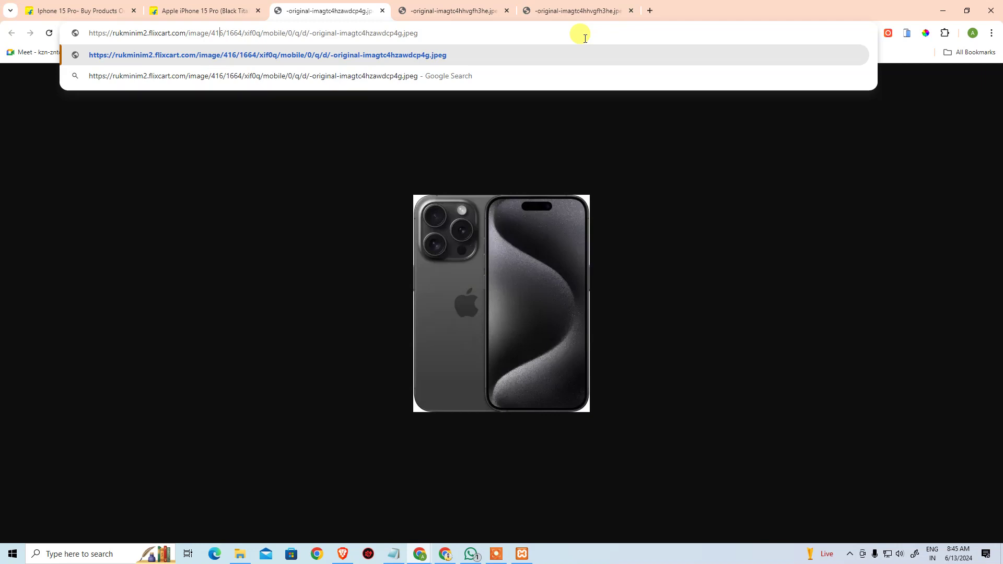
{"action": "type", "text": "64"}
{"action": "key", "text": "Left"}
{"action": "key", "text": "Left"}
{"action": "key", "text": "Left"}
{"action": "key", "text": "Left"}
{"action": "key", "text": "Left"}
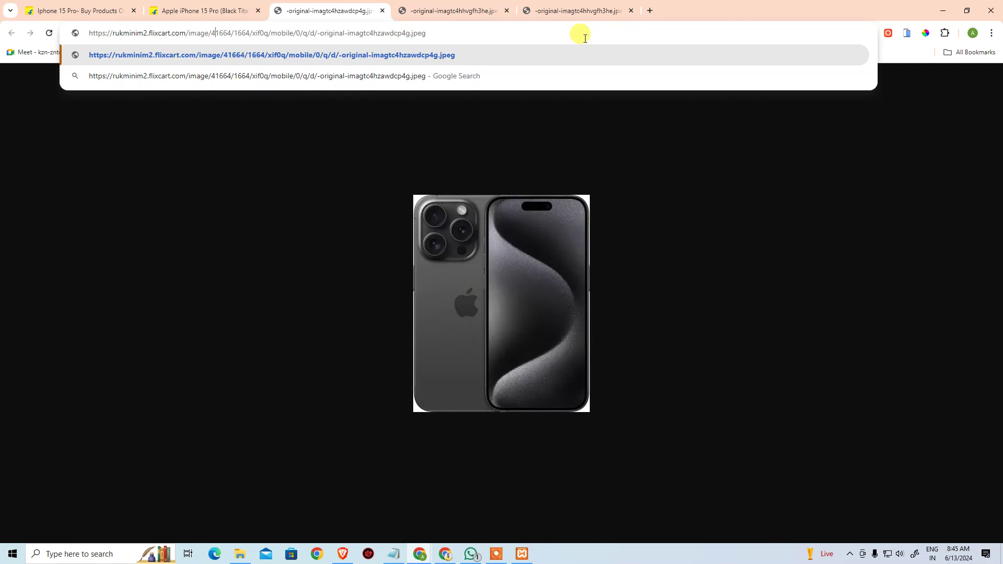
{"action": "key", "text": "Delete"}
{"action": "key", "text": "Return"}
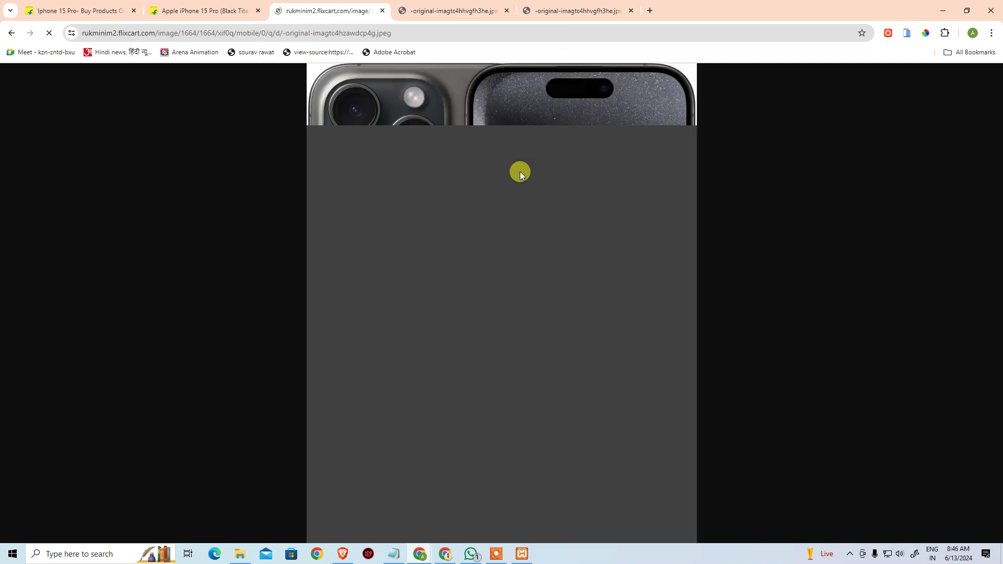
View the enlarged front-and-back image at full size and open a copy of it in a new tab.
{"action": "left_click", "coordinate": [501, 202]}
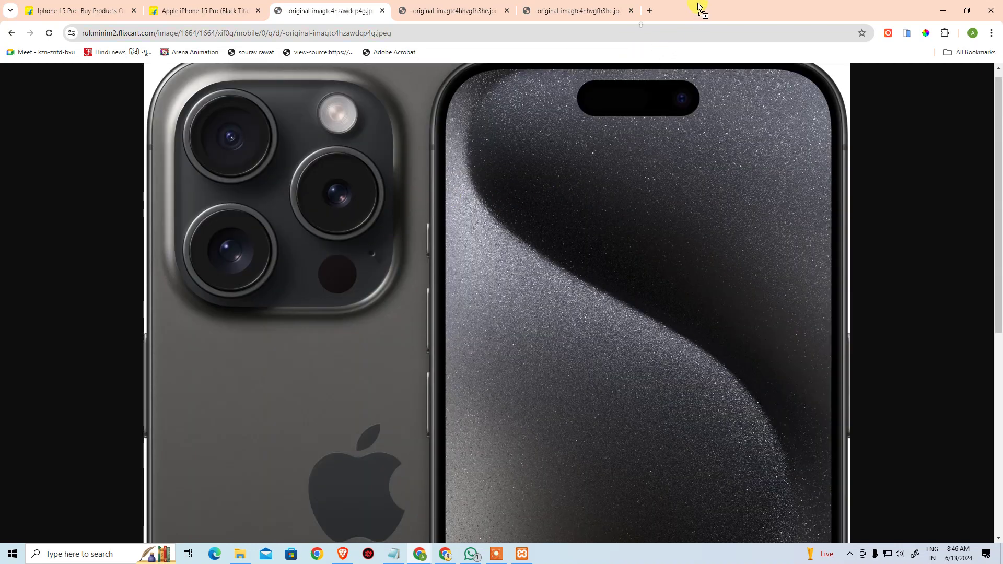
{"action": "left_click_drag", "start_coordinate": [699, 7], "coordinate": [694, 15]}
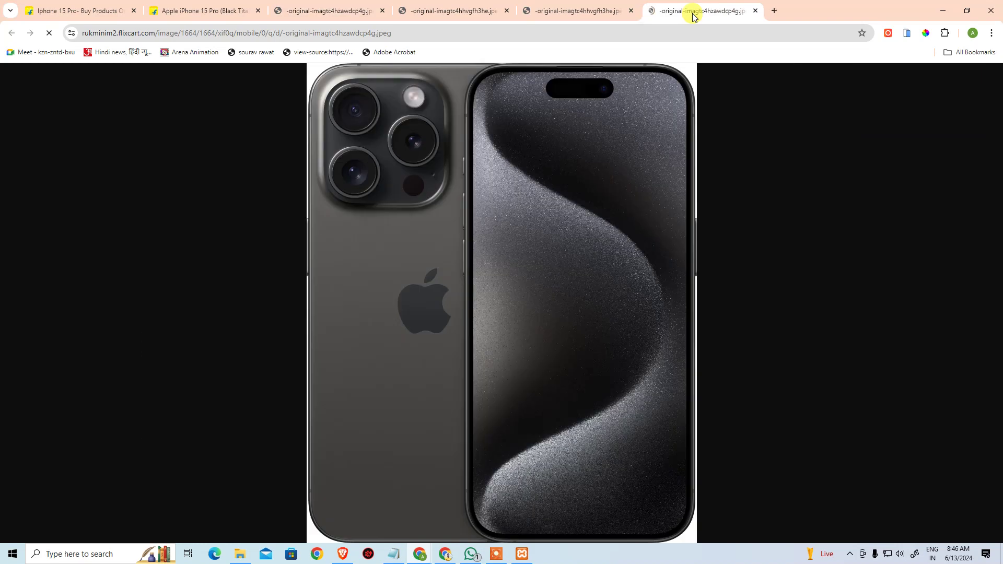
{"action": "left_click", "coordinate": [574, 10]}
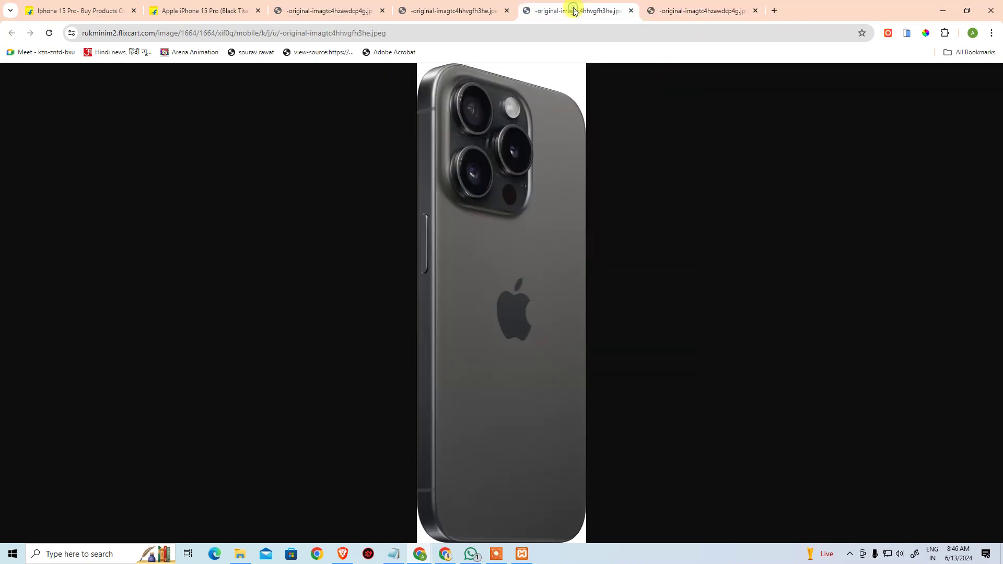
{"action": "left_click", "coordinate": [341, 5]}
Return to the Flipkart product page and select the Blue Titanium color.
{"action": "left_click", "coordinate": [230, 11]}
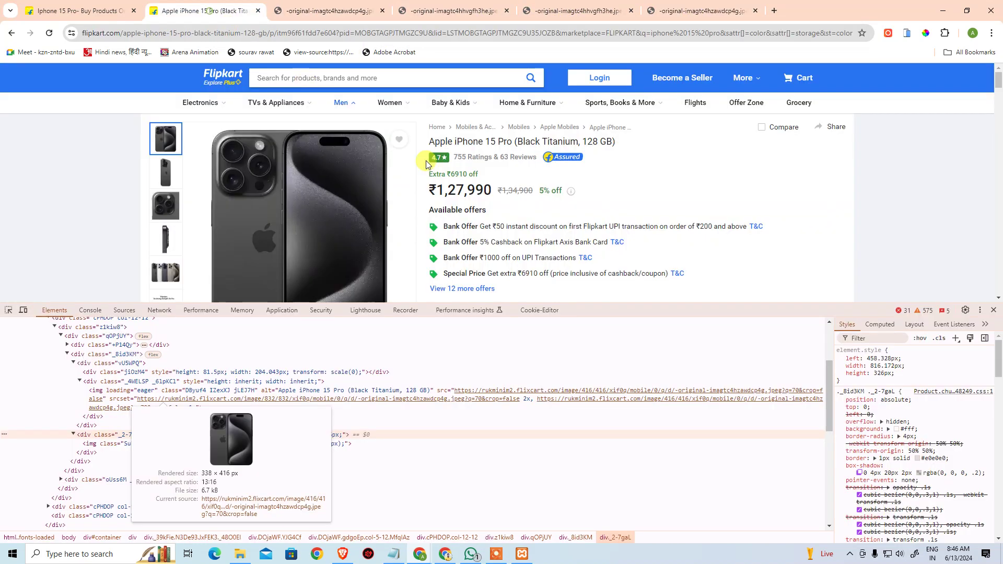
{"action": "scroll", "coordinate": [541, 210], "scroll_direction": "down", "scroll_amount": 5}
{"action": "left_click", "coordinate": [534, 218]}
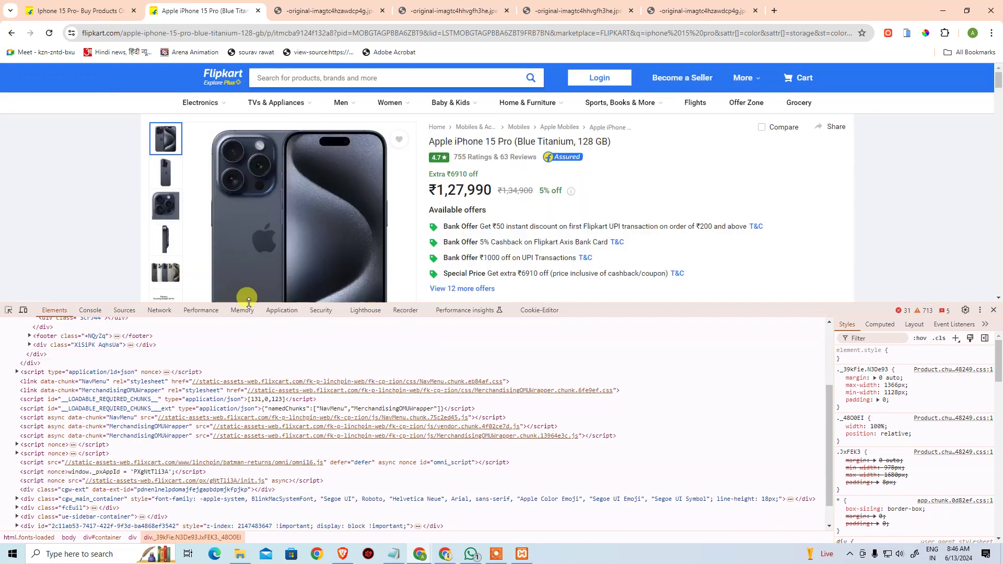
Inspect the main Blue Titanium phone image and open its source file in a new tab.
{"action": "left_click", "coordinate": [7, 312]}
{"action": "left_click", "coordinate": [219, 196]}
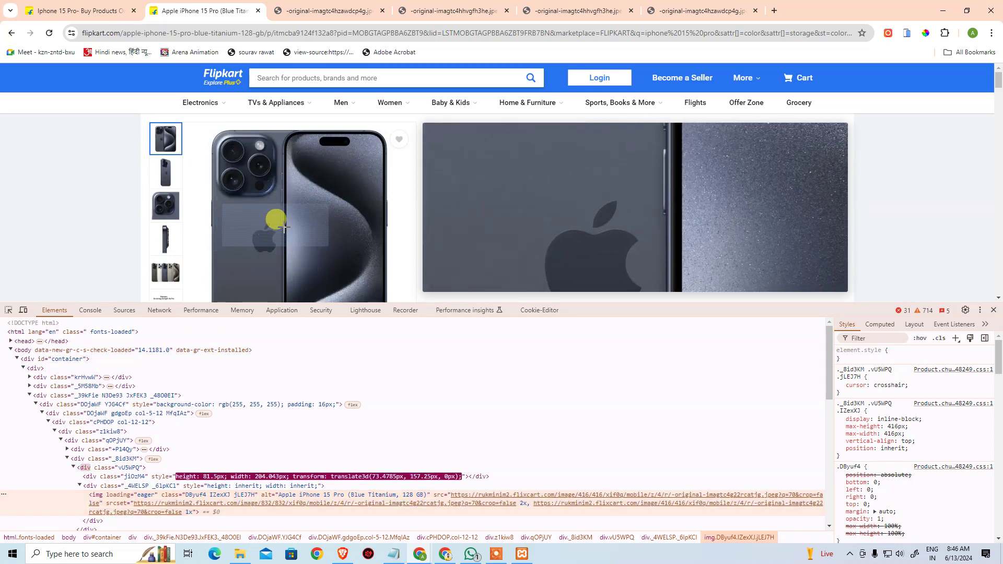
{"action": "mouse_move", "coordinate": [327, 505]}
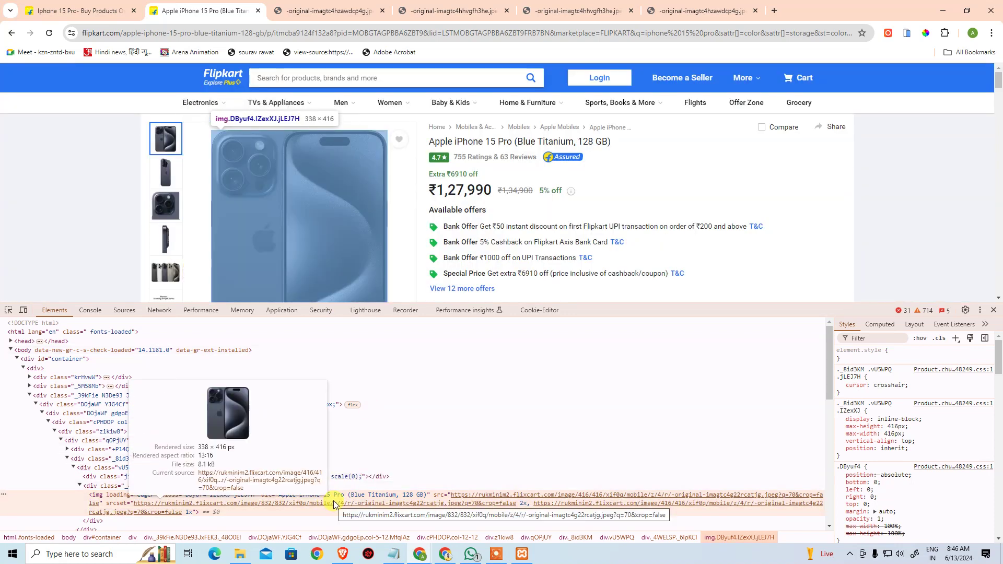
{"action": "left_click", "coordinate": [265, 476]}
Strip the query string from the Blue Titanium image's address so that it ends in .jpeg.
{"action": "left_click", "coordinate": [584, 35]}
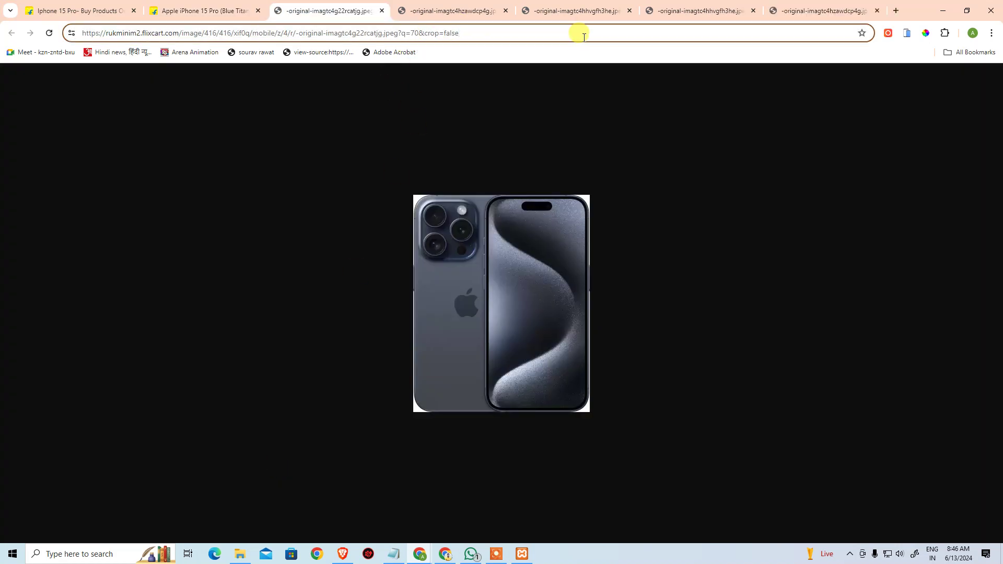
{"action": "key", "text": "ctrl+shift+Left"}
{"action": "key", "text": "ctrl+shift+Left"}
{"action": "key", "text": "ctrl+shift+Left"}
{"action": "key", "text": "ctrl+shift+Left"}
{"action": "key", "text": "BackSpace"}
{"action": "key", "text": "BackSpace"}
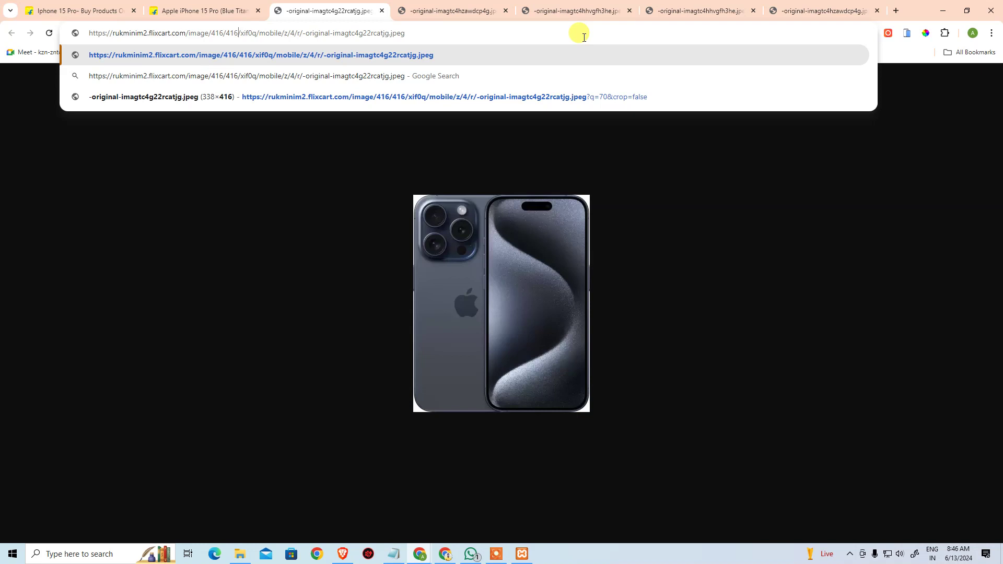
Set both size values in the Blue Titanium image's address to 1664 and load the enlarged image.
{"action": "key", "text": "BackSpace"}
{"action": "key", "text": "BackSpace"}
{"action": "key", "text": "BackSpace"}
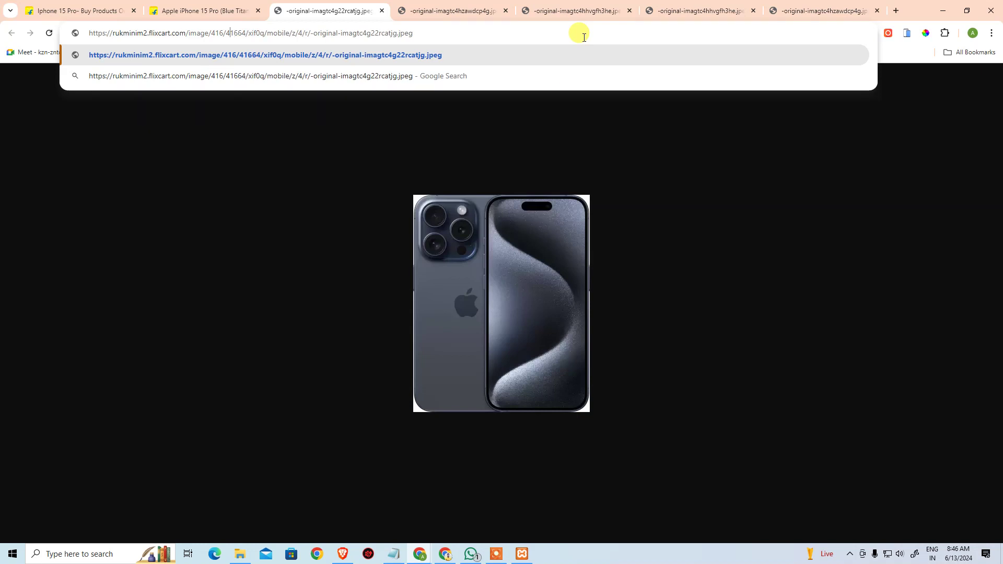
{"action": "type", "text": "1664"}
{"action": "key", "text": "Left"}
{"action": "type", "text": "64"}
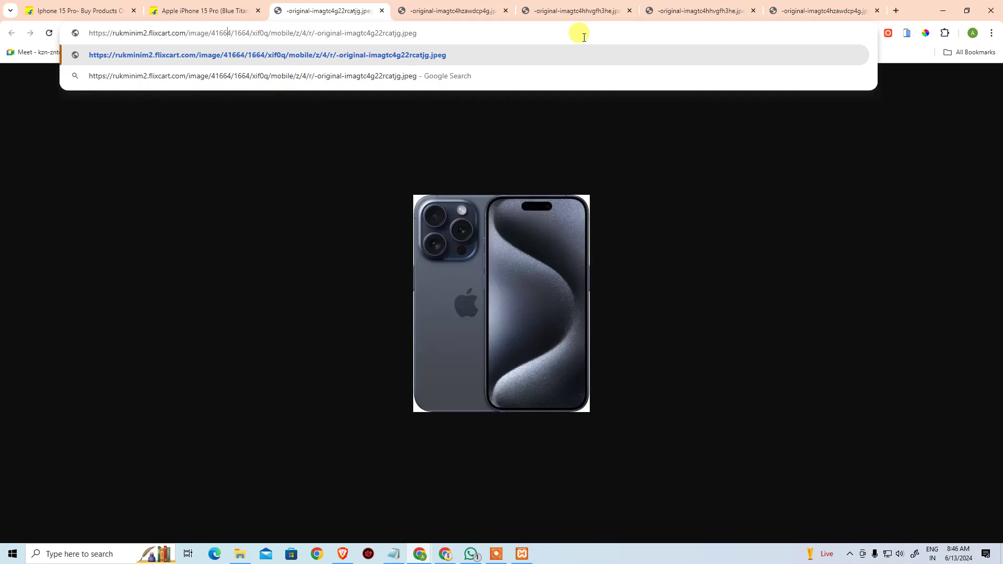
{"action": "key", "text": "Left"}
{"action": "key", "text": "Left"}
{"action": "key", "text": "Left"}
{"action": "key", "text": "Left"}
{"action": "key", "text": "BackSpace"}
{"action": "key", "text": "Return"}
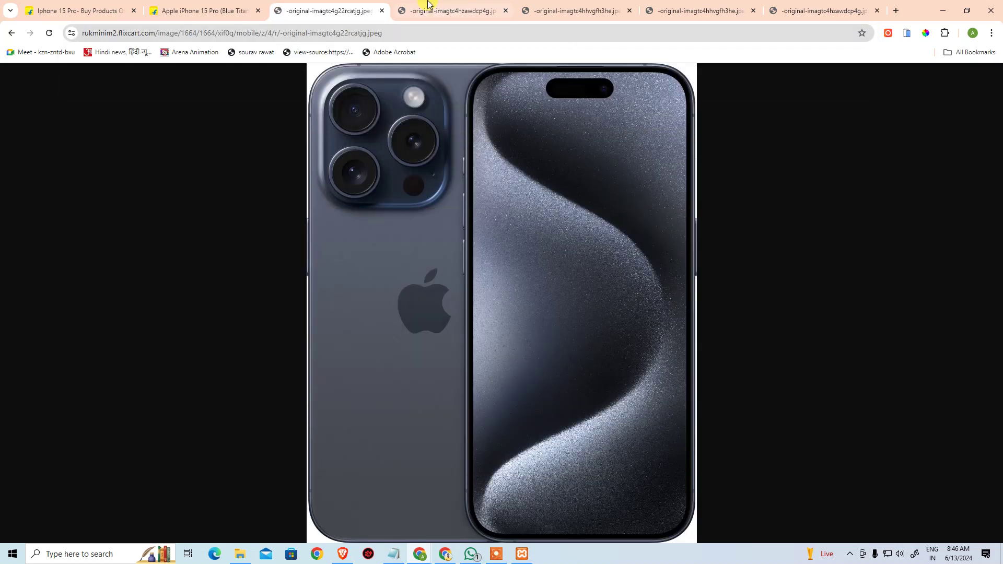
Compare the enlarged Blue Titanium image with the enlarged black phone image.
{"action": "left_click", "coordinate": [427, 4]}
{"action": "left_click", "coordinate": [437, 108]}
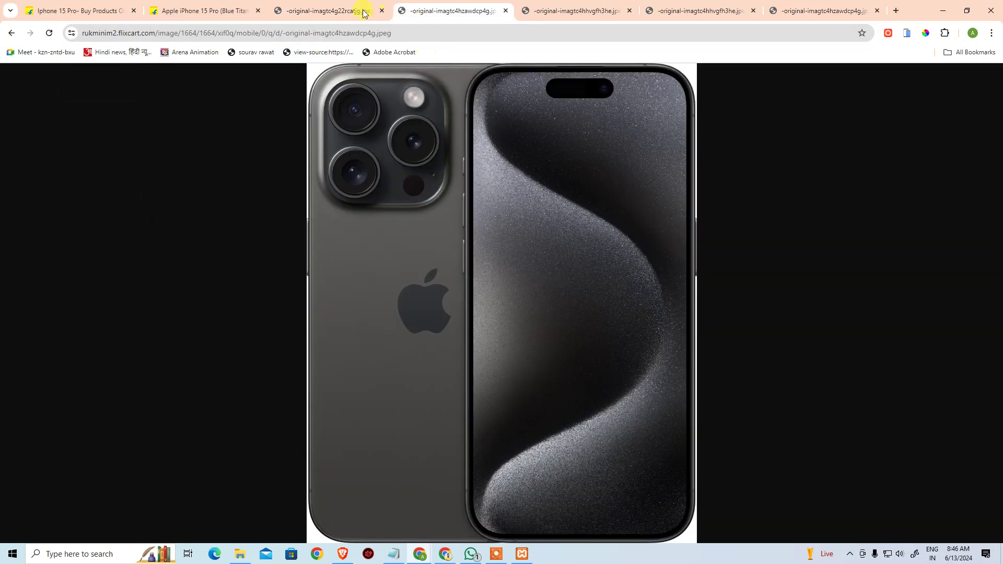
{"action": "left_click", "coordinate": [337, 6]}
{"action": "left_click", "coordinate": [400, 11]}
{"action": "left_click", "coordinate": [340, 9]}
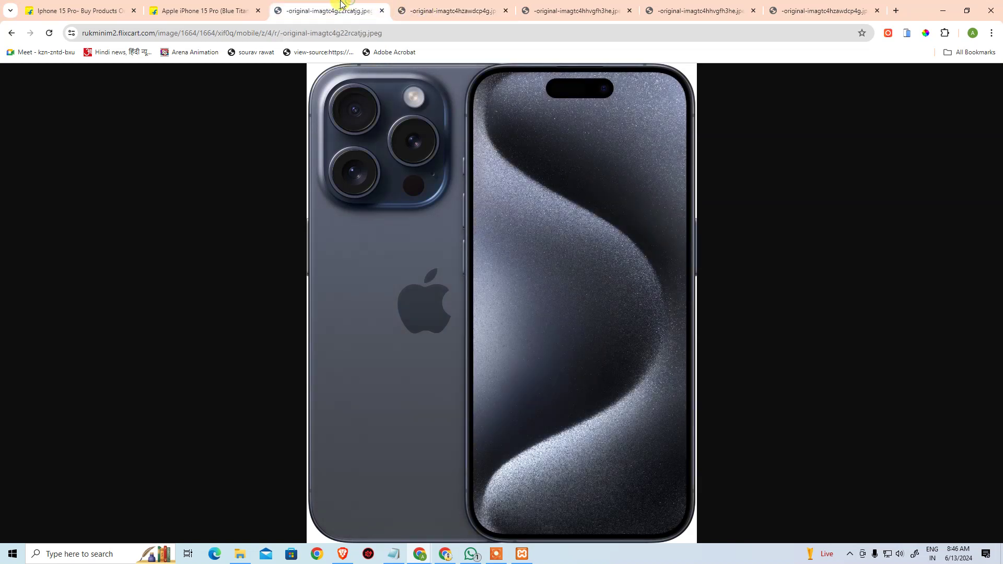
Select the Natural Titanium color on the Flipkart product page and open its main image's source file in a new tab.
{"action": "left_click", "coordinate": [217, 9]}
{"action": "scroll", "coordinate": [421, 264], "scroll_direction": "down", "scroll_amount": 5}
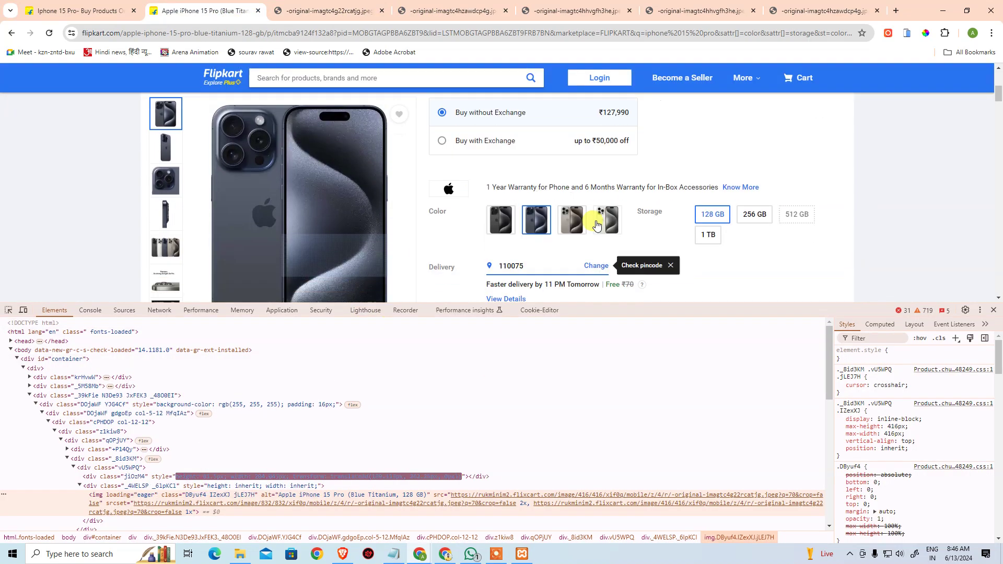
{"action": "left_click", "coordinate": [567, 224]}
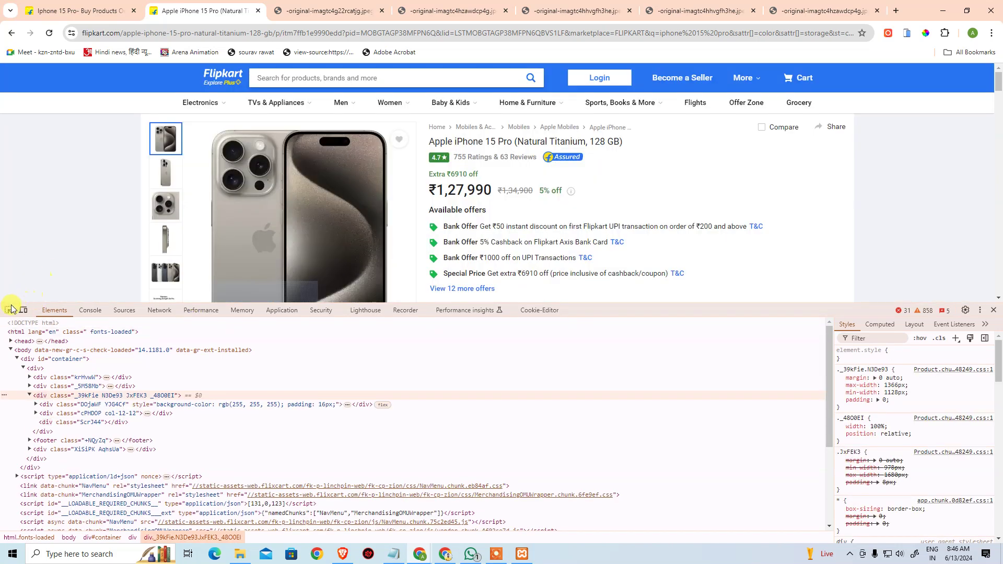
{"action": "left_click", "coordinate": [271, 235]}
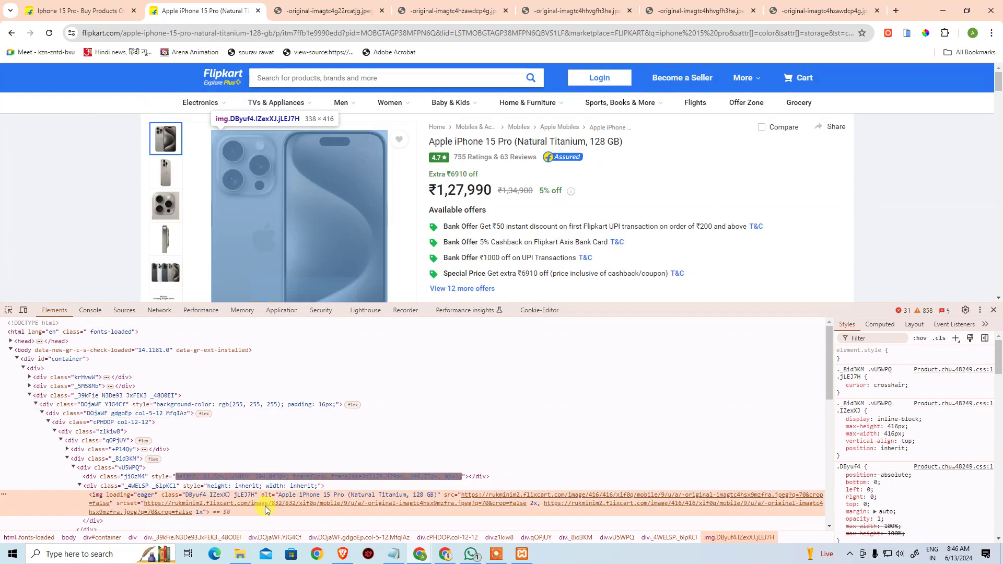
{"action": "left_click", "coordinate": [260, 476]}
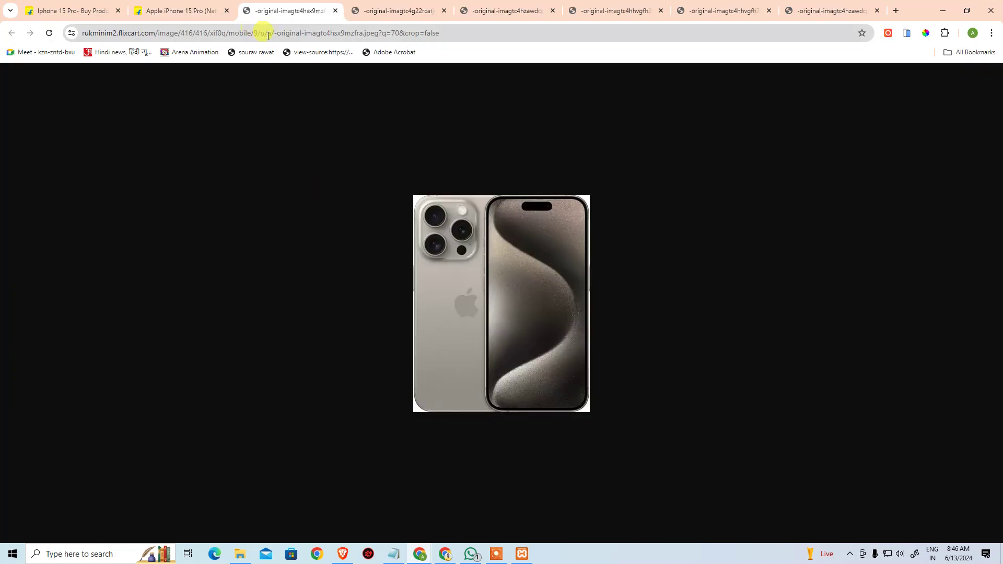
Strip the query string from the Natural Titanium image's address so that it ends in .jpeg.
{"action": "left_click", "coordinate": [307, 33]}
{"action": "key", "text": "End"}
{"action": "key", "text": "ctrl+shift+Left"}
{"action": "key", "text": "ctrl+shift+Left"}
{"action": "key", "text": "ctrl+shift+Left"}
{"action": "key", "text": "ctrl+shift+Left"}
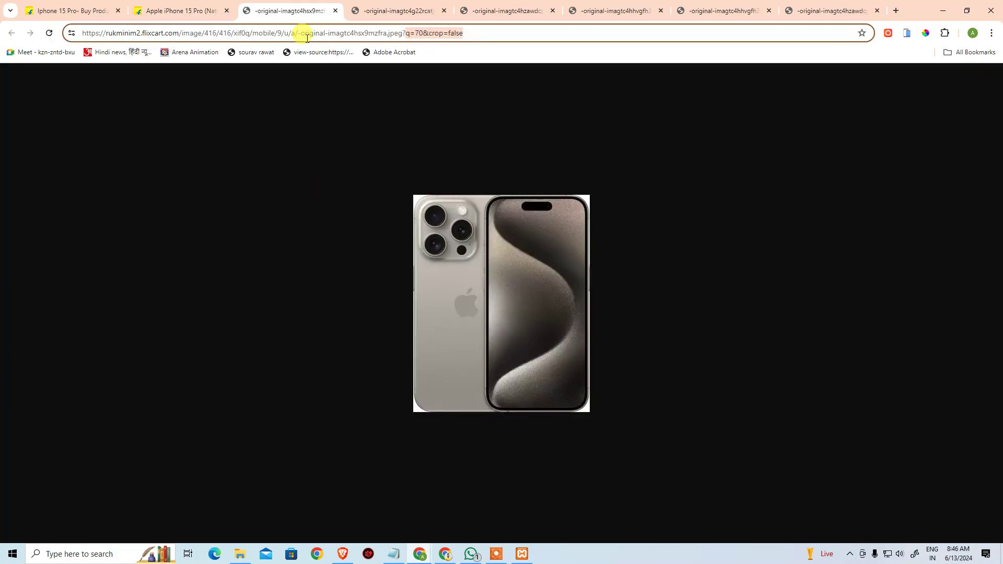
{"action": "key", "text": "BackSpace"}
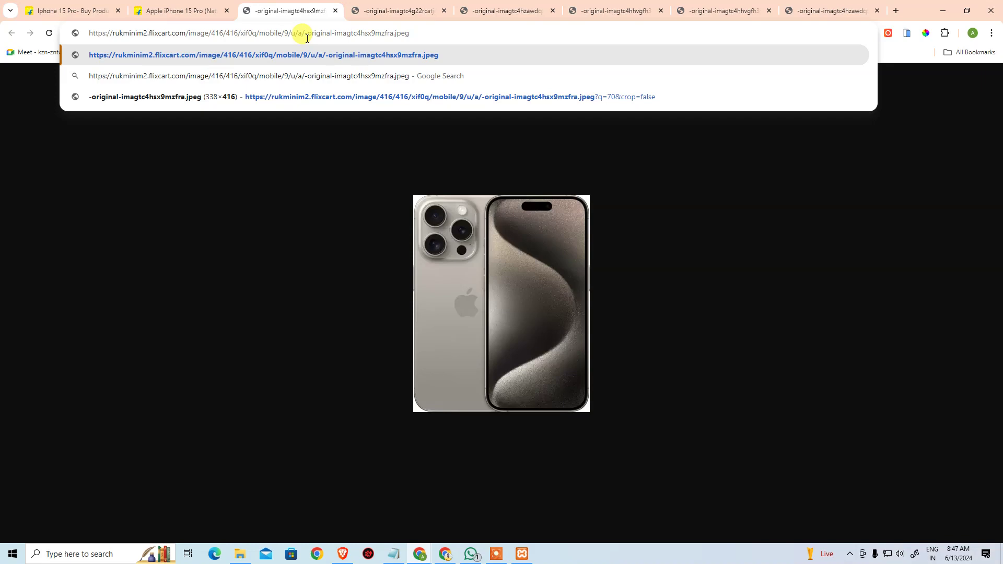
Set both size values in the Natural Titanium image's address to 1664, load it, and view the image at full size.
{"action": "type", "text": "64"}
{"action": "key", "text": "Left"}
{"action": "key", "text": "Left"}
{"action": "key", "text": "Left"}
{"action": "key", "text": "Left"}
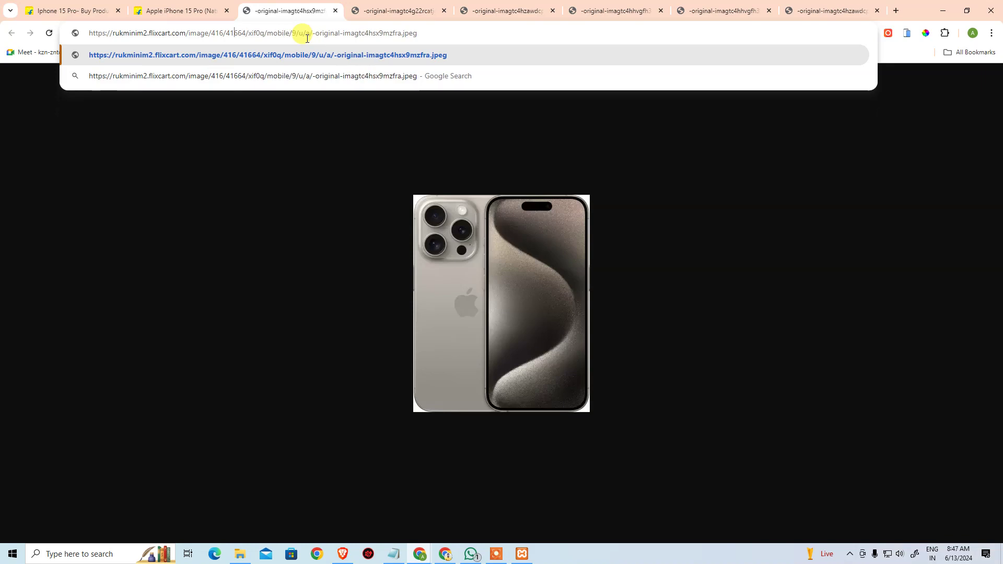
{"action": "key", "text": "BackSpace"}
{"action": "key", "text": "Left"}
{"action": "type", "text": "64"}
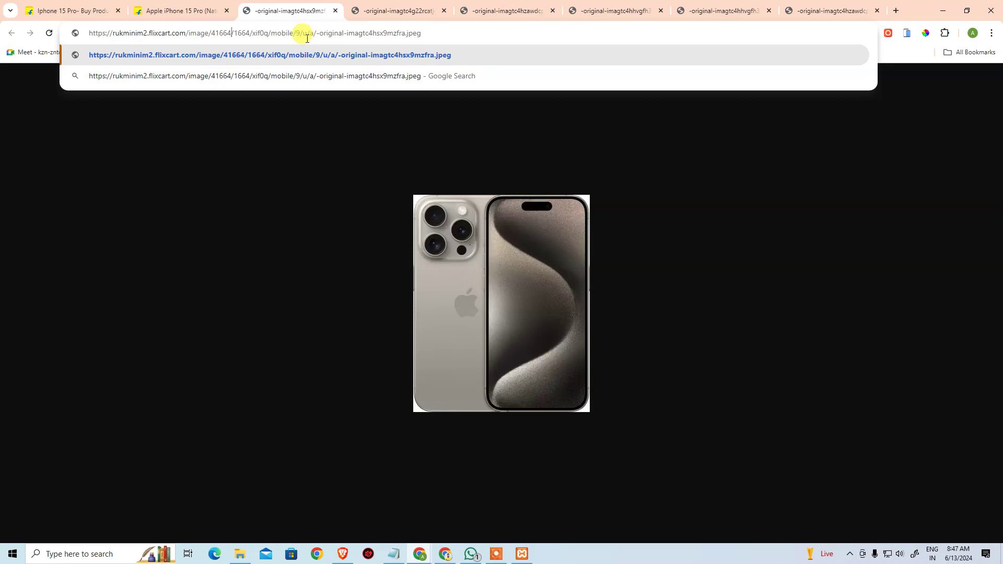
{"action": "key", "text": "Left"}
{"action": "key", "text": "Left"}
{"action": "key", "text": "Left"}
{"action": "key", "text": "Left"}
{"action": "key", "text": "BackSpace"}
{"action": "key", "text": "Return"}
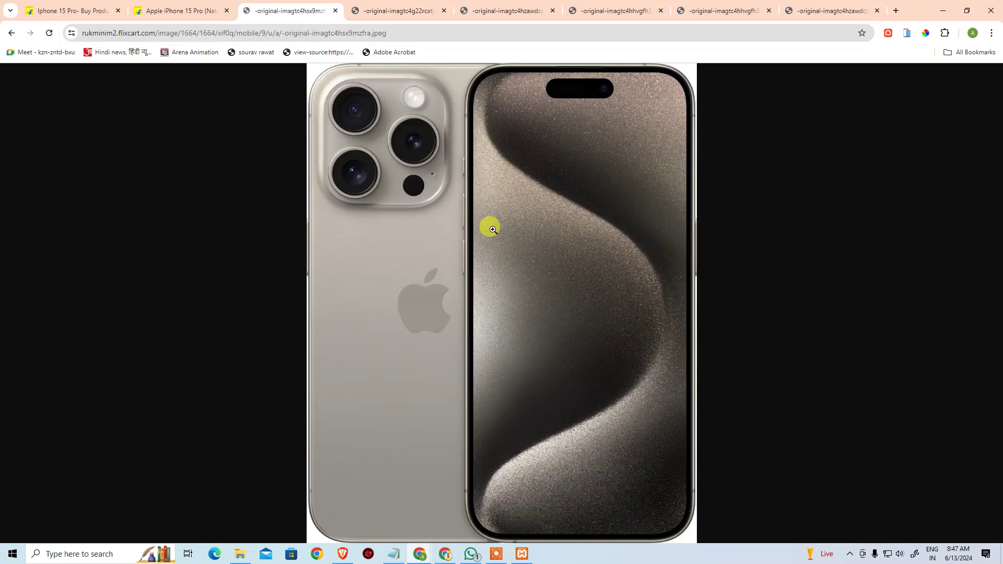
{"action": "left_click", "coordinate": [488, 226]}
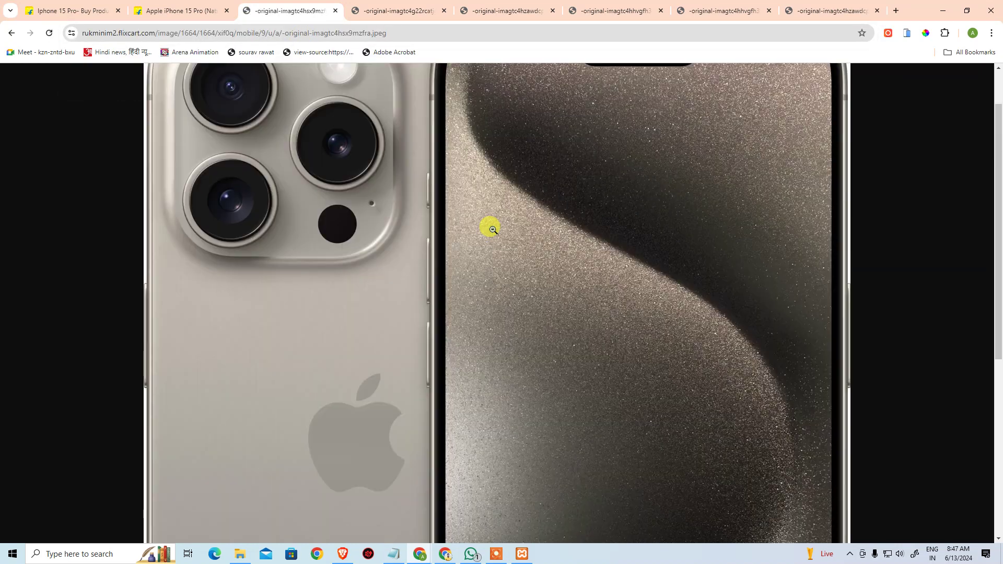
Select the White Titanium color on the Flipkart product page and open its main image's source file in a new tab.
{"action": "left_click", "coordinate": [186, 11]}
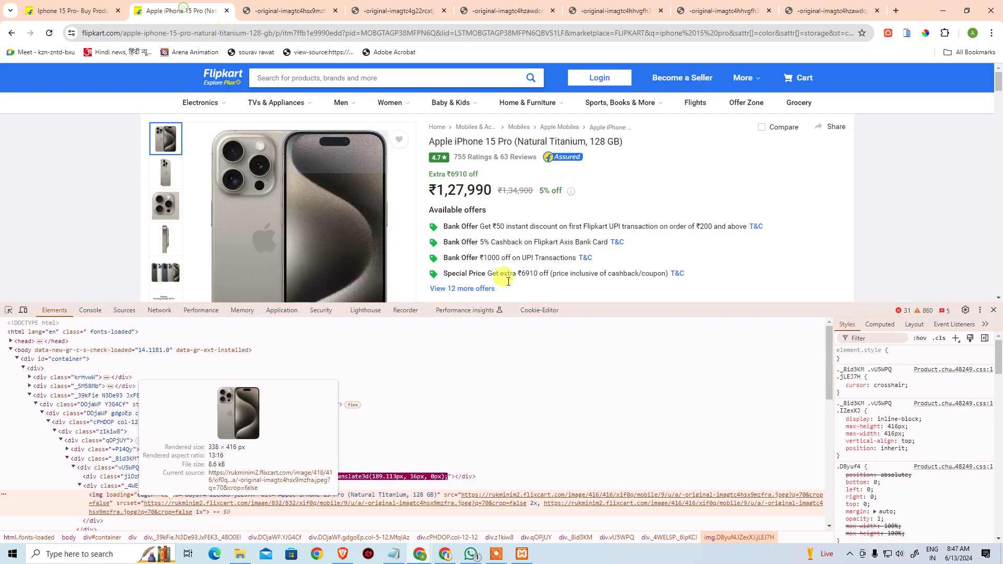
{"action": "scroll", "coordinate": [573, 240], "scroll_direction": "down", "scroll_amount": 3}
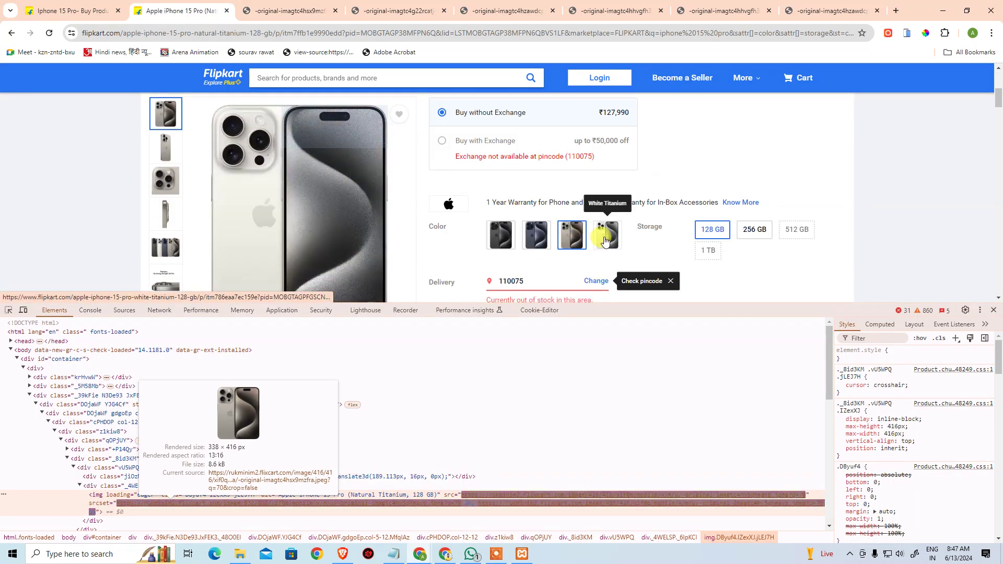
{"action": "left_click", "coordinate": [604, 241]}
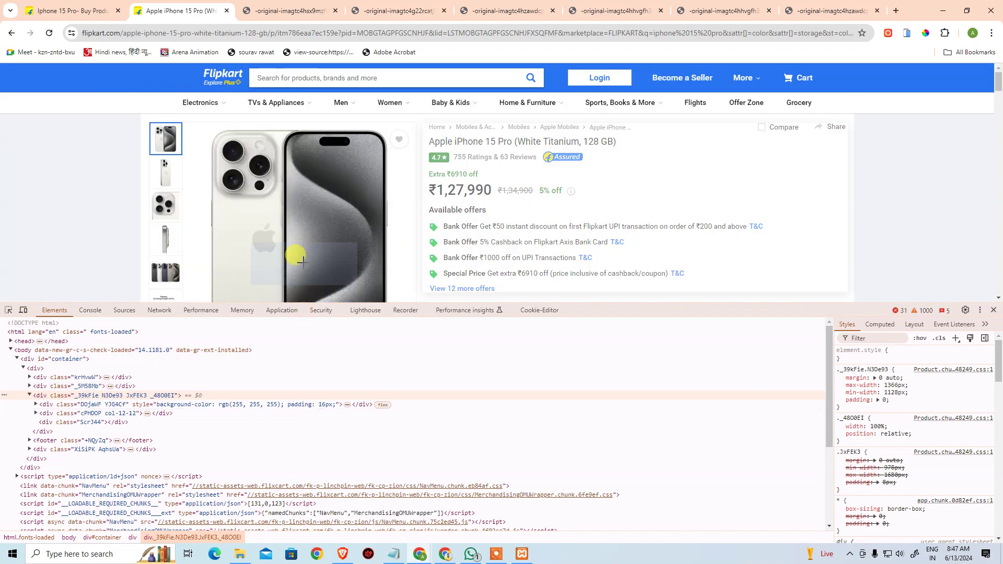
{"action": "left_click", "coordinate": [11, 311]}
{"action": "left_click", "coordinate": [325, 236]}
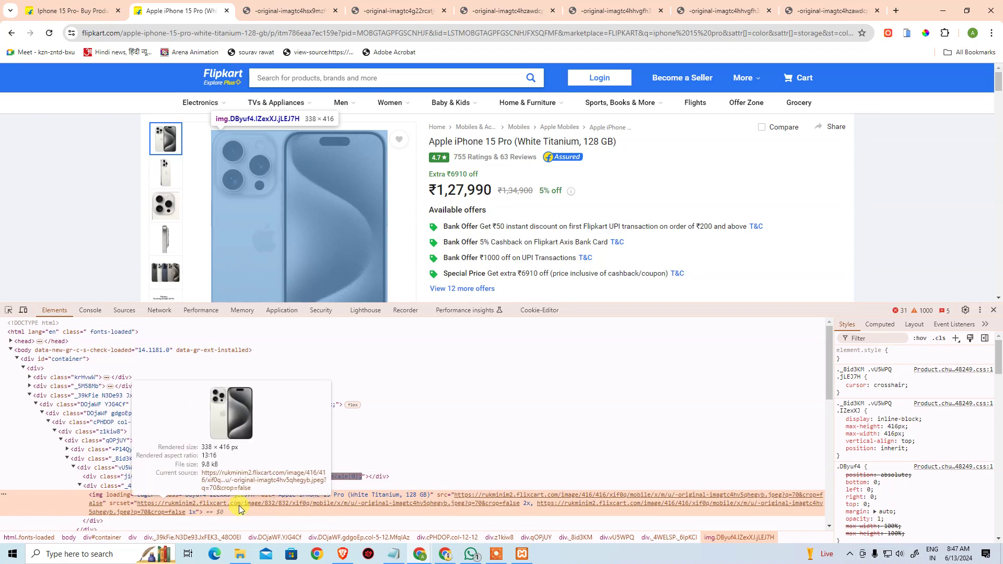
{"action": "left_click", "coordinate": [241, 476]}
Strip the query string from the White Titanium image's address so that it ends in .jpeg.
{"action": "left_click", "coordinate": [309, 33]}
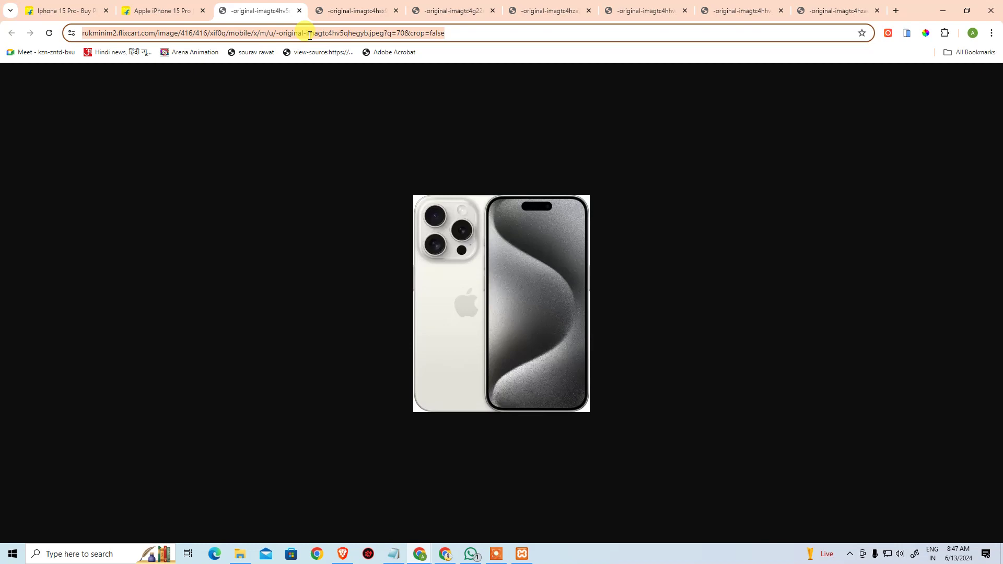
{"action": "key", "text": "End"}
{"action": "key", "text": "shift+Left"}
{"action": "key", "text": "shift+Left"}
{"action": "key", "text": "shift+Left"}
{"action": "key", "text": "shift+Left"}
{"action": "key", "text": "shift+Left"}
{"action": "key", "text": "shift+Left"}
{"action": "key", "text": "shift+Left"}
{"action": "key", "text": "shift+Left"}
{"action": "key", "text": "shift+Left"}
{"action": "key", "text": "shift+Left"}
{"action": "key", "text": "shift+Left"}
{"action": "key", "text": "shift+Left"}
{"action": "key", "text": "shift+Left"}
{"action": "key", "text": "shift+Left"}
{"action": "key", "text": "shift+Left"}
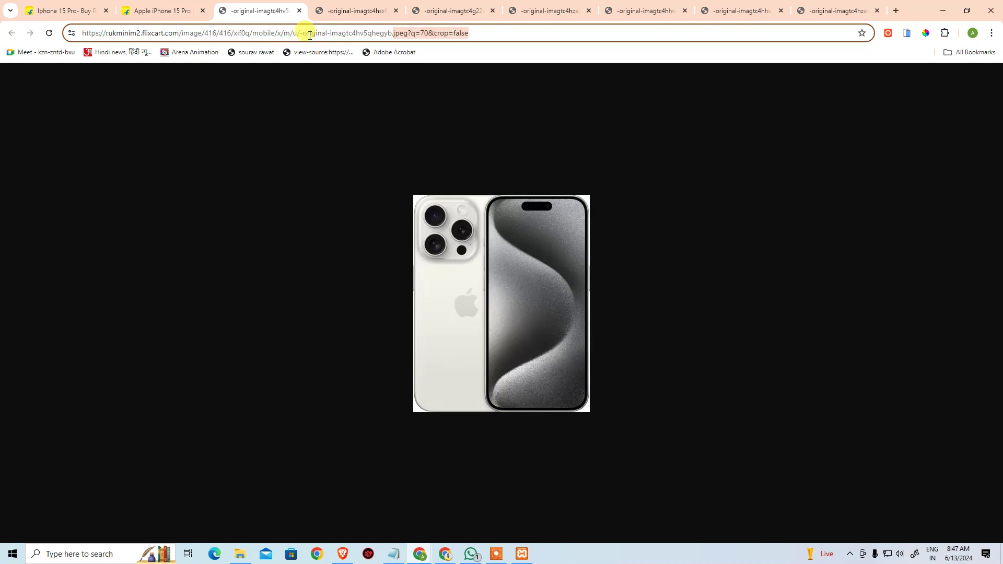
{"action": "key", "text": "BackSpace"}
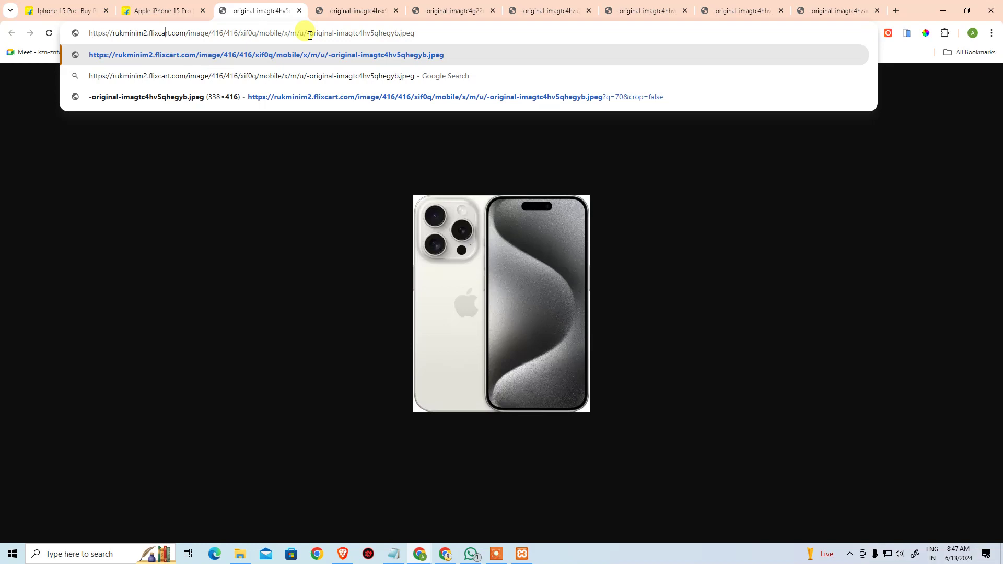
Set both size values in the White Titanium image's address to 1664 and load the enlarged image.
{"action": "key", "text": "Delete"}
{"action": "type", "text": "64"}
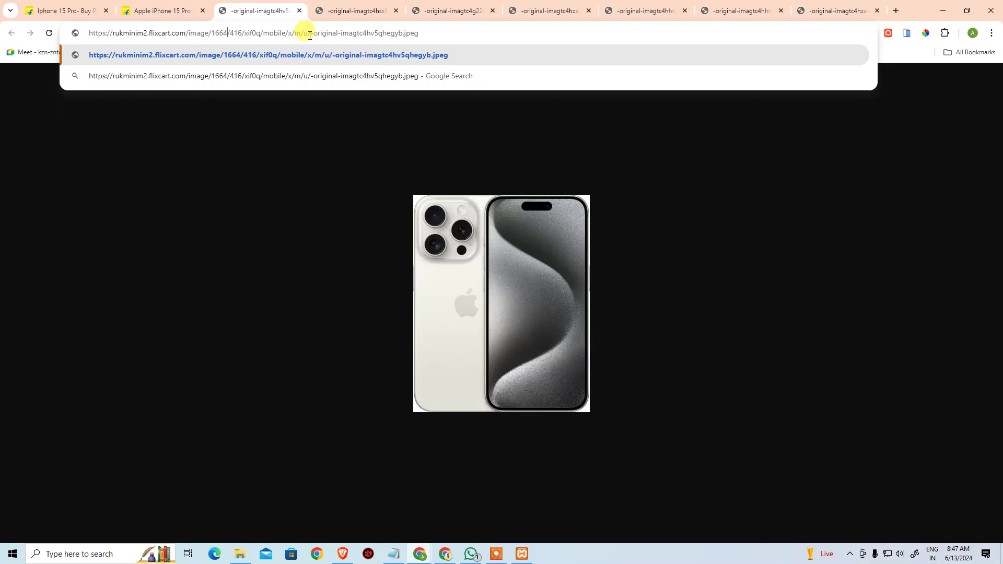
{"action": "key", "text": "Right"}
{"action": "key", "text": "Delete"}
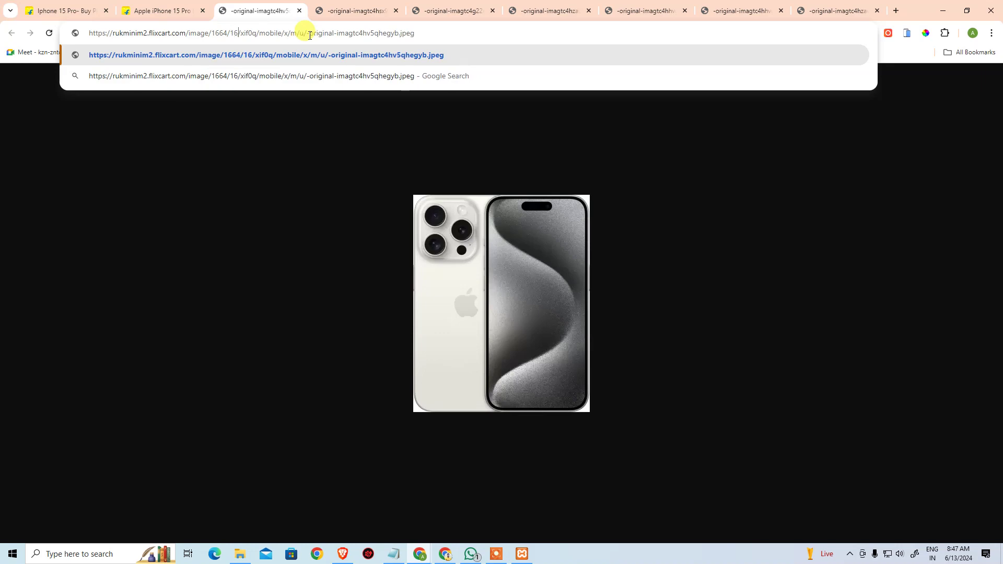
{"action": "key", "text": "Right"}
{"action": "key", "text": "Right"}
{"action": "type", "text": "64"}
{"action": "key", "text": "Return"}
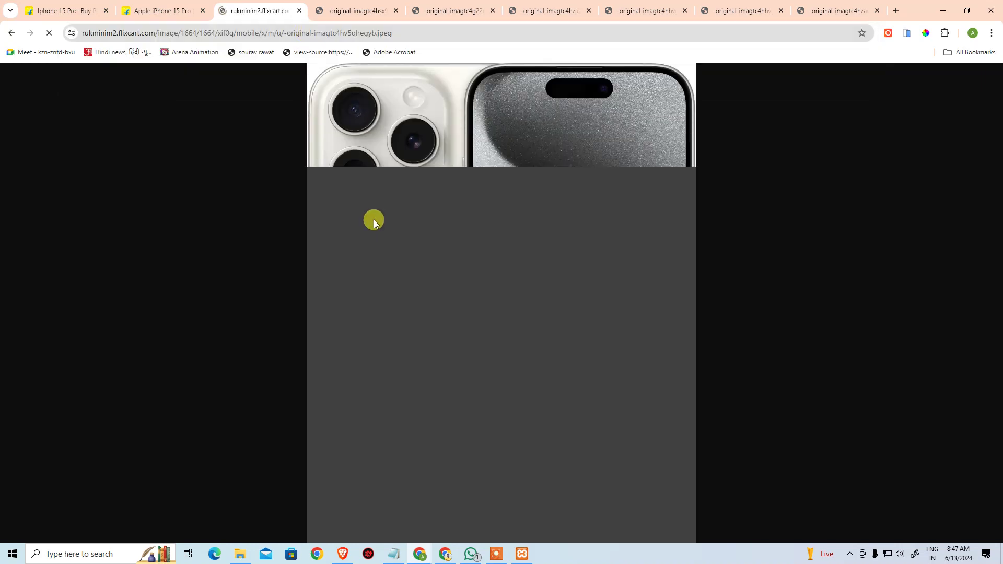
{"action": "left_click", "coordinate": [466, 203]}
{"action": "left_click", "coordinate": [467, 203]}
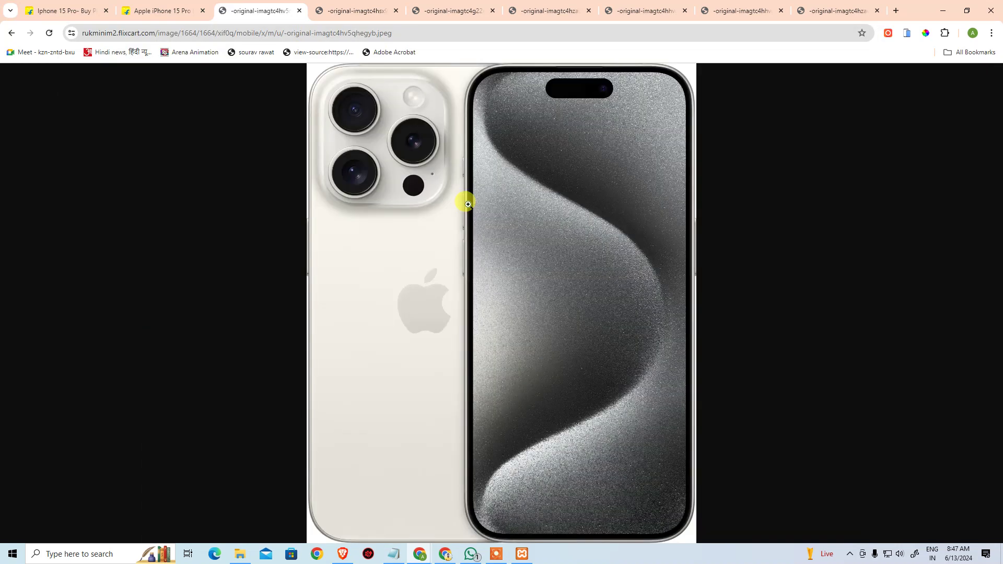
Review the enlarged Natural Titanium, Blue Titanium and black phone images, ending on the White Titanium one.
{"action": "left_click", "coordinate": [355, 9]}
{"action": "left_click", "coordinate": [362, 224]}
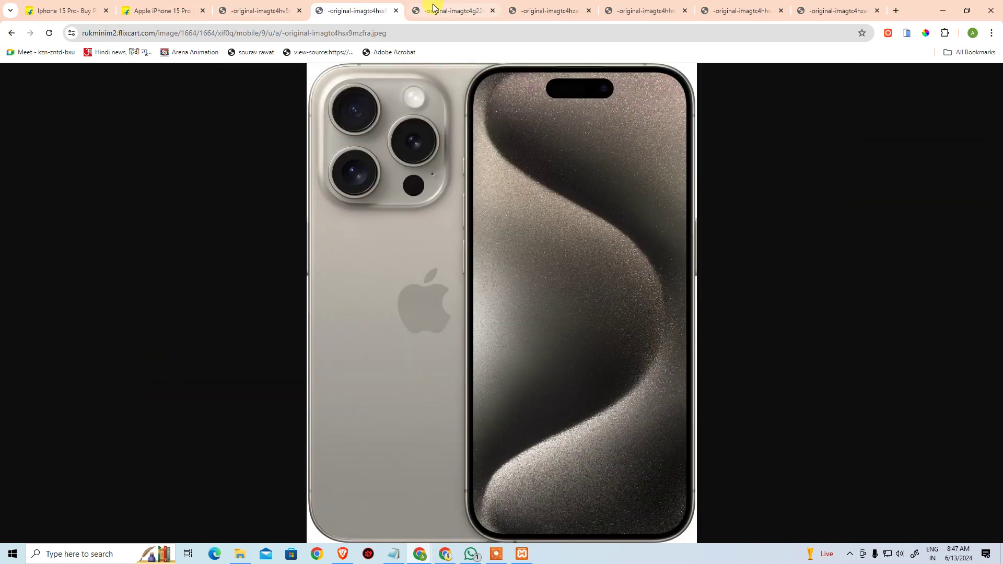
{"action": "left_click", "coordinate": [439, 10]}
{"action": "left_click", "coordinate": [515, 10]}
{"action": "left_click", "coordinate": [460, 10]}
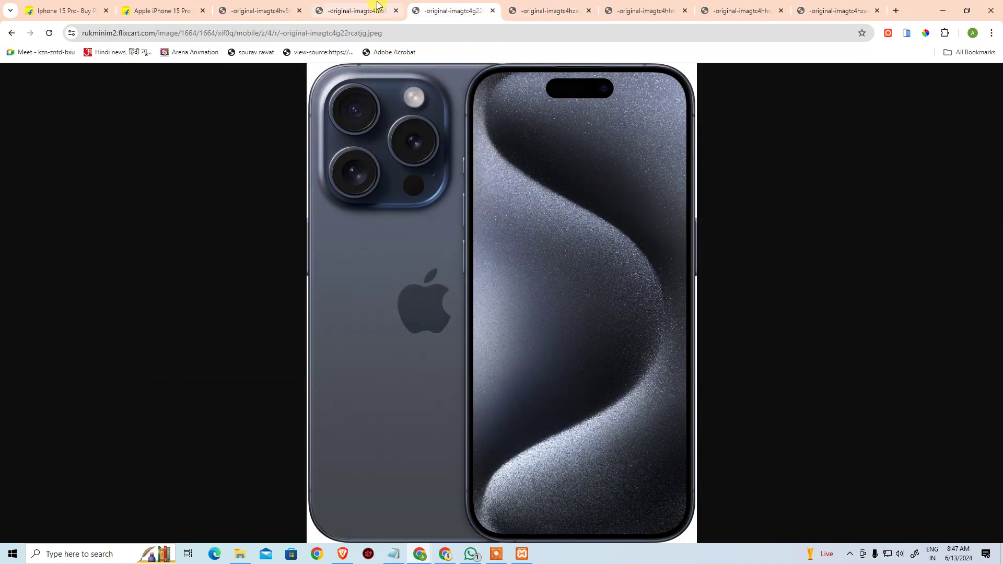
{"action": "left_click", "coordinate": [361, 9]}
{"action": "left_click", "coordinate": [262, 10]}
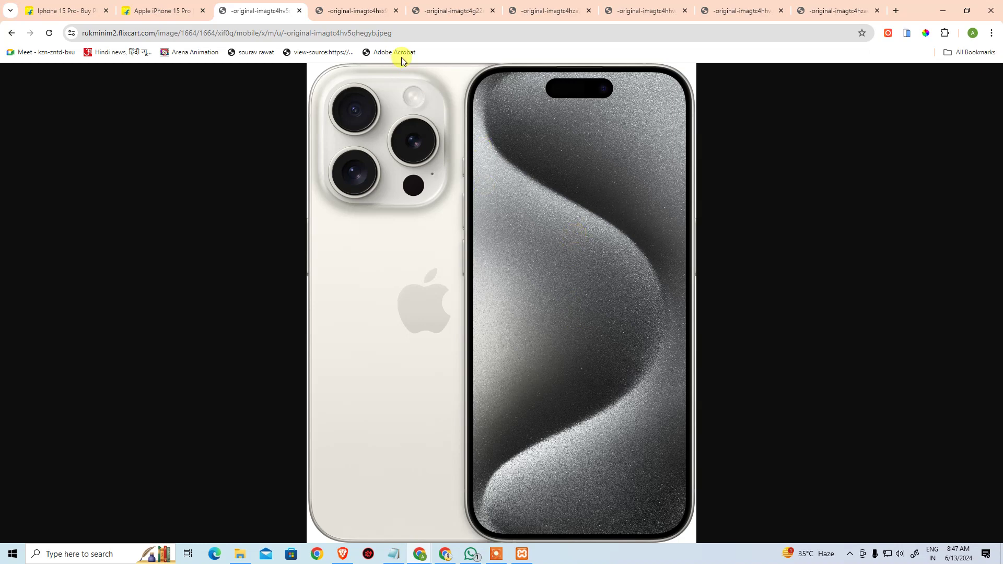
Check the enlarged image of each color once more, from White Titanium to black, and return to the Flipkart product page.
{"action": "left_click", "coordinate": [409, 32]}
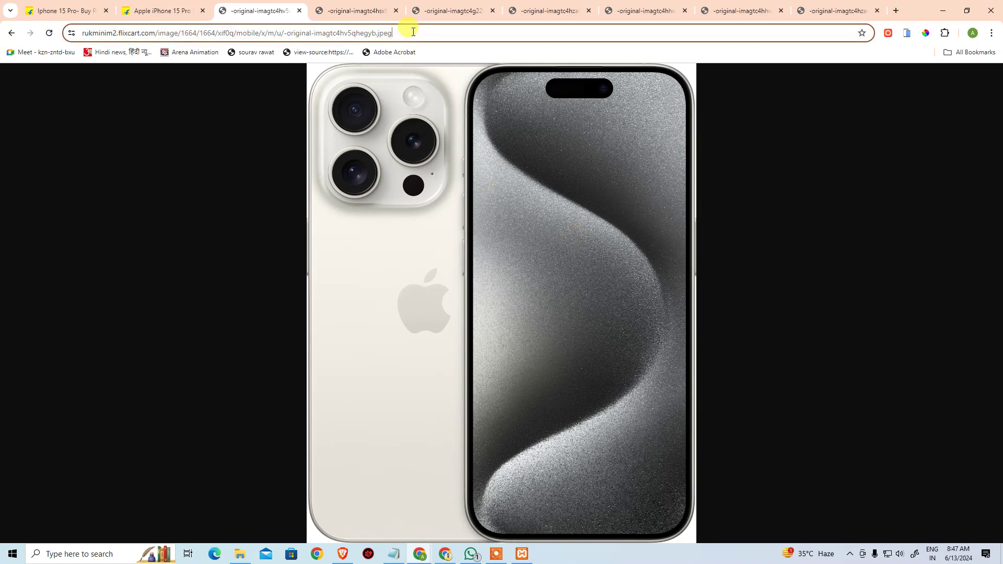
{"action": "left_click", "coordinate": [377, 14]}
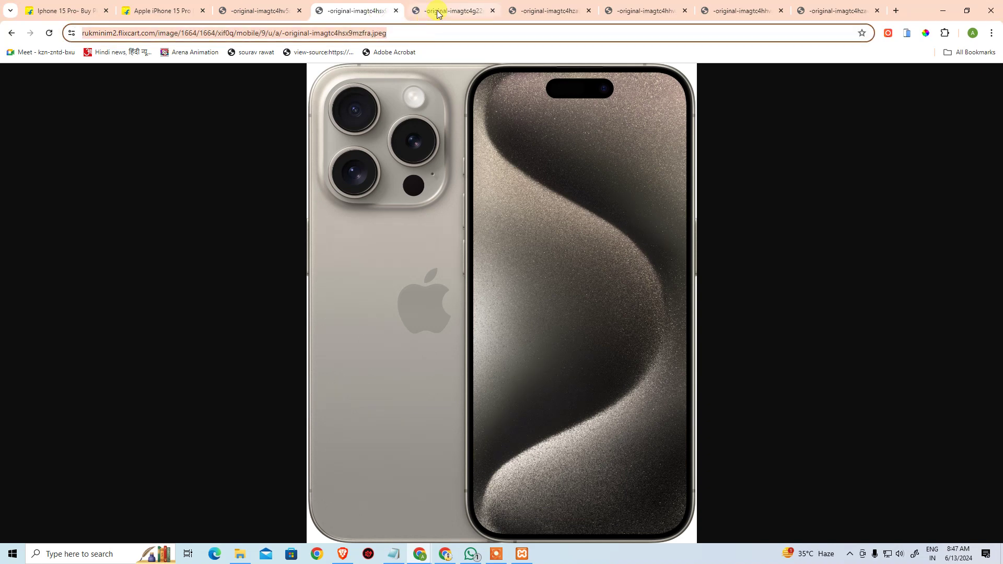
{"action": "left_click", "coordinate": [438, 13]}
{"action": "left_click", "coordinate": [514, 12]}
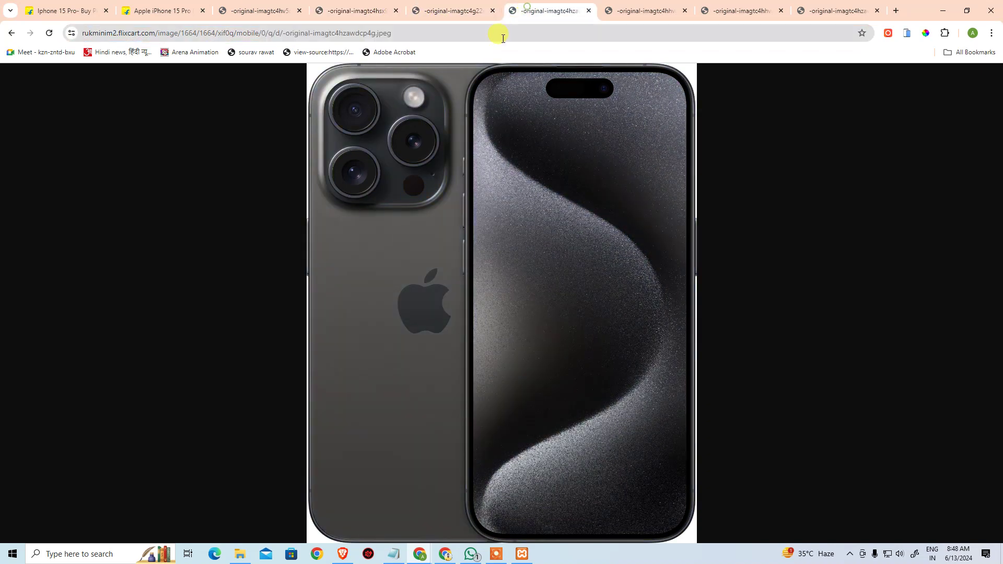
{"action": "left_click", "coordinate": [772, 199]}
{"action": "left_click", "coordinate": [138, 8]}
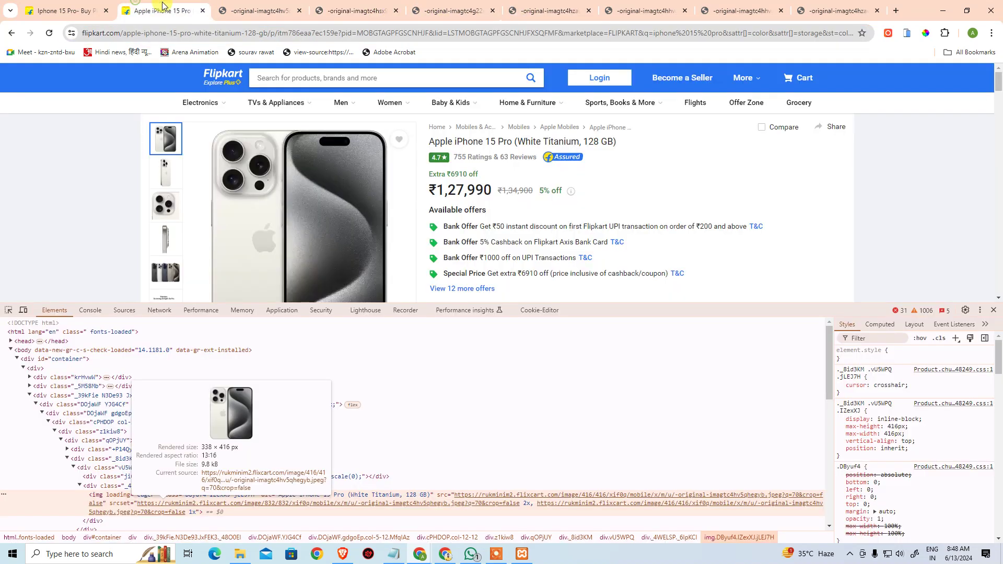
Switch to the WordPress products list and start adding a new product.
{"action": "left_click", "coordinate": [943, 11]}
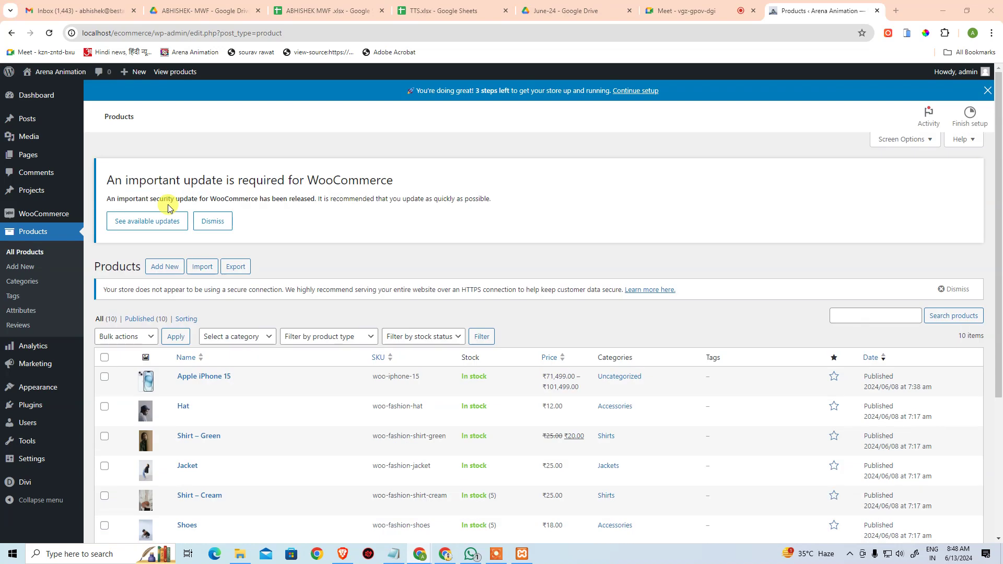
{"action": "left_click", "coordinate": [168, 268]}
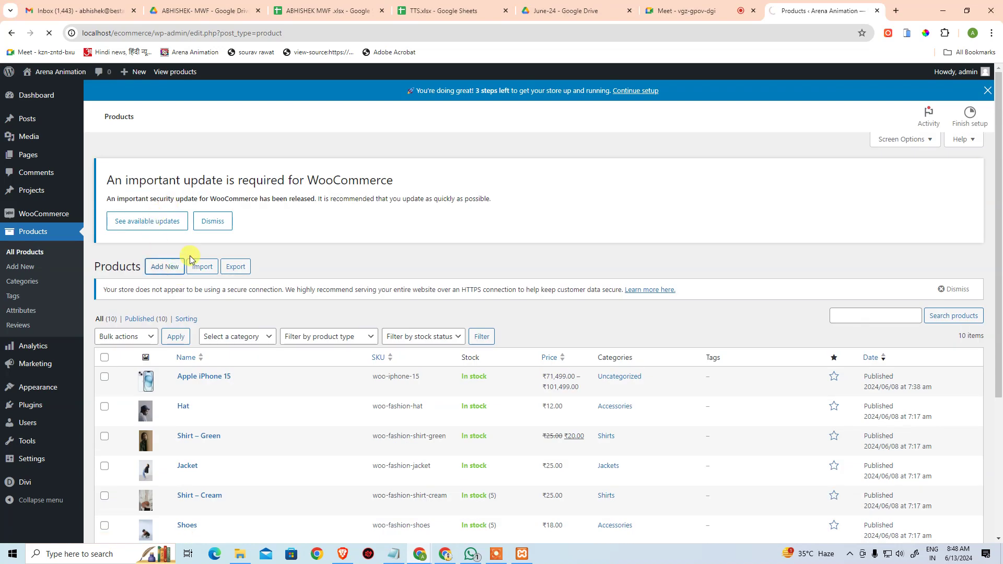
Check the participants in Google Meet and mark the second student P for day 13 in the ABHISHEK MWF attendance sheet.
{"action": "left_click", "coordinate": [724, 14]}
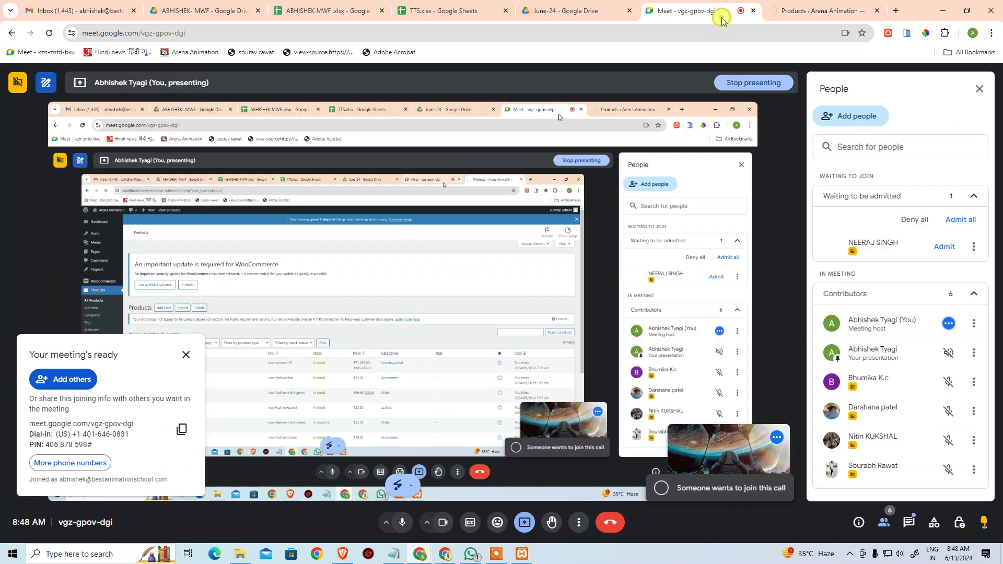
{"action": "left_click", "coordinate": [343, 7]}
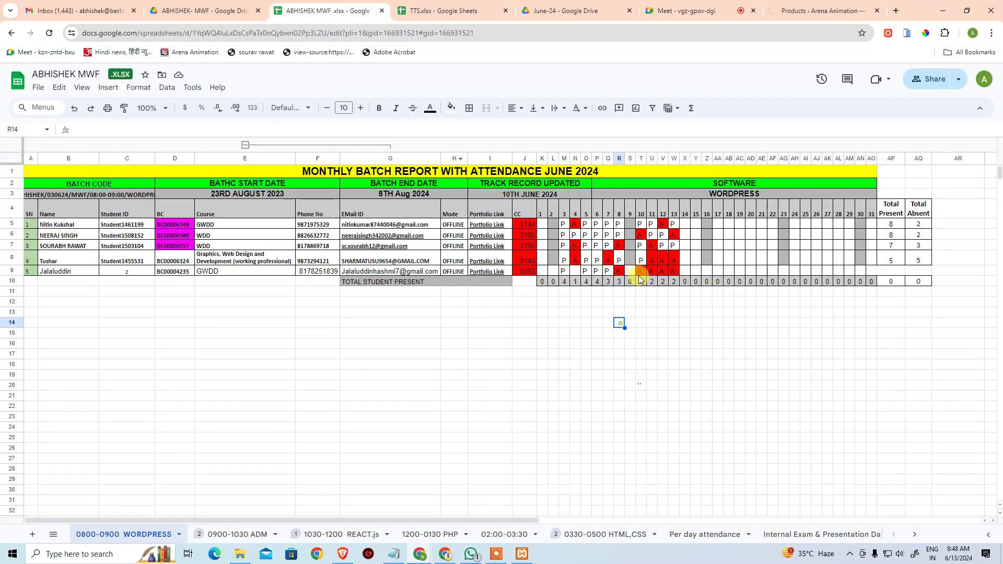
{"action": "left_click", "coordinate": [674, 235]}
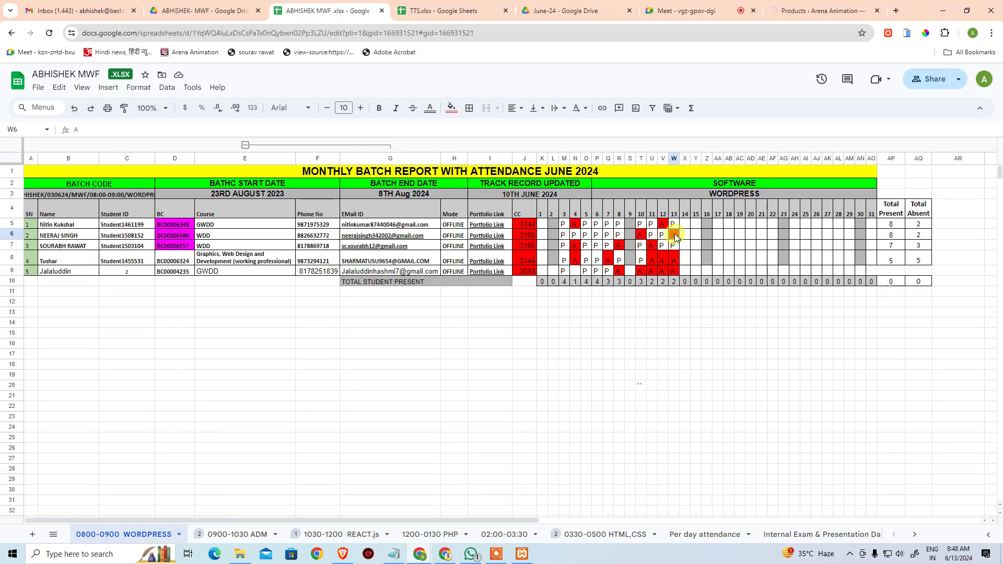
{"action": "type", "text": "P"}
{"action": "key", "text": "Return"}
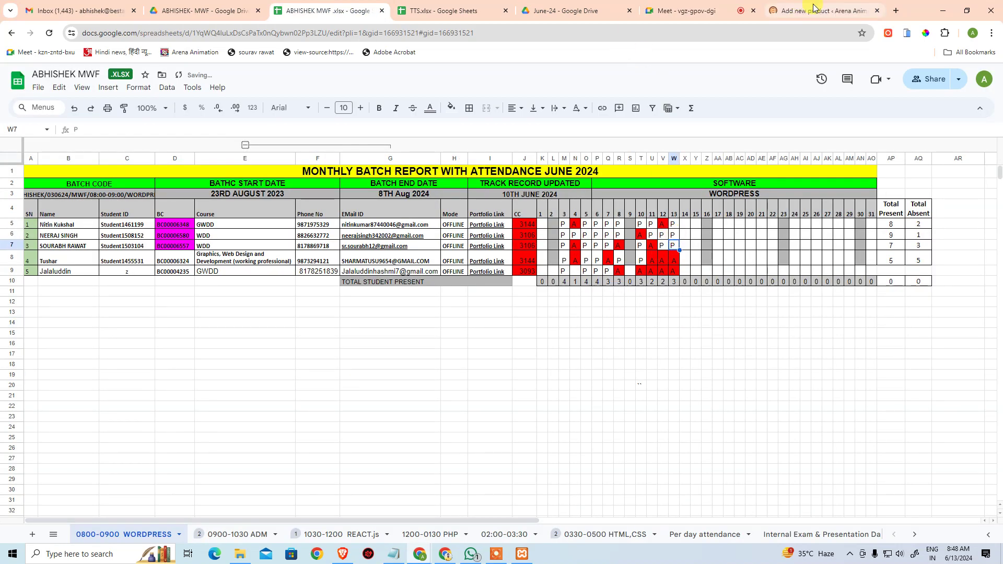
Return to the new product in WordPress and name it Apple iPhone 15 Pro.
{"action": "left_click", "coordinate": [813, 7]}
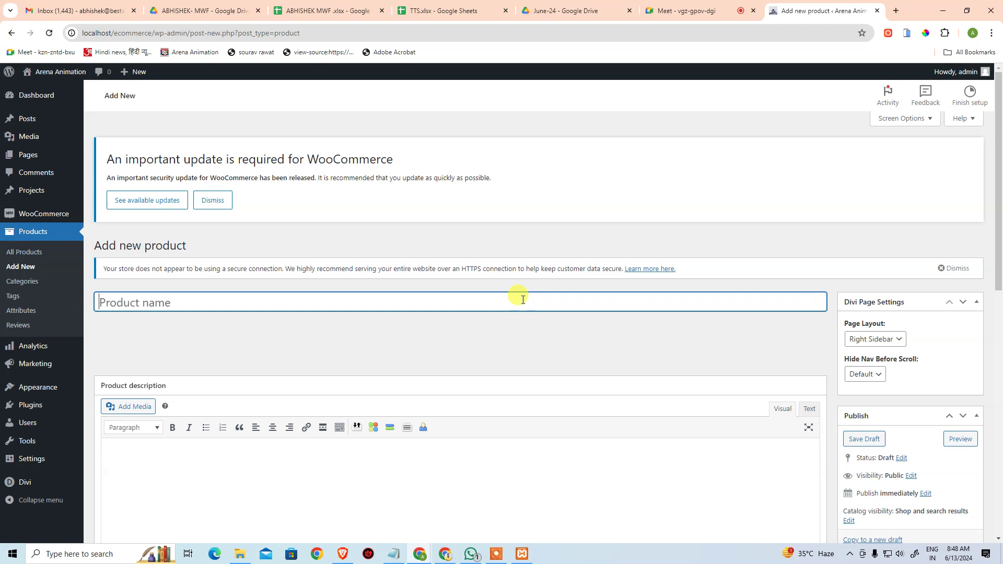
{"action": "type", "text": "aPPLE"}
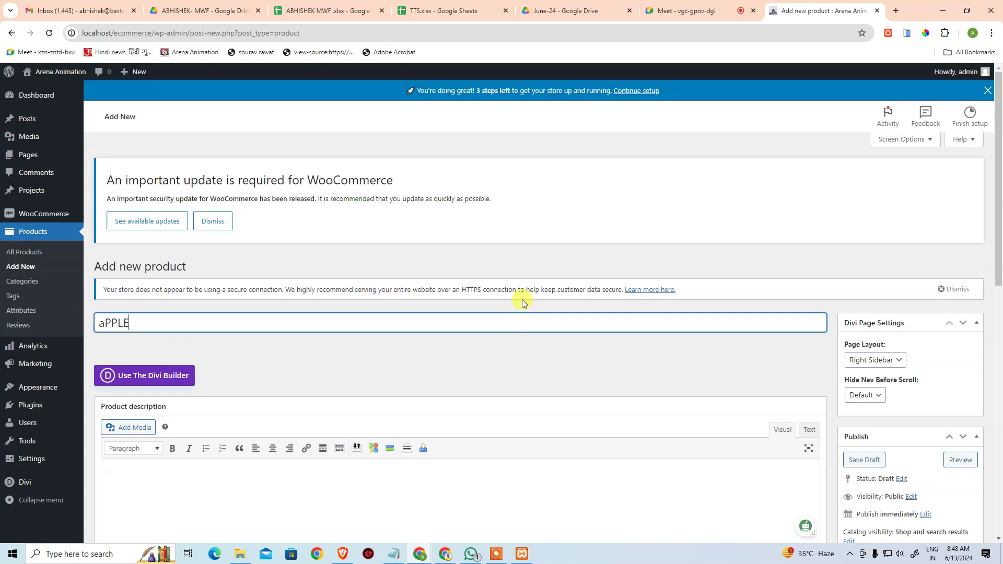
{"action": "type", "text": "L"}
{"action": "key", "text": "BackSpace"}
{"action": "key", "text": "BackSpace"}
{"action": "key", "text": "BackSpace"}
{"action": "key", "text": "BackSpace"}
{"action": "type", "text": "Apple iPhone 15 Pro"}
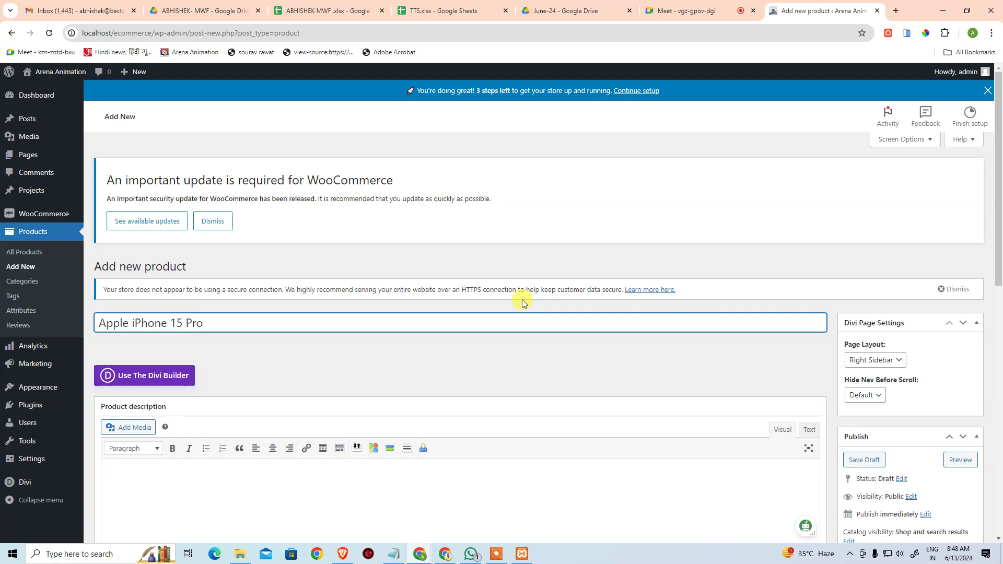
Try the Variable product type in the product data and switch back to Simple product.
{"action": "scroll", "coordinate": [462, 232], "scroll_direction": "down", "scroll_amount": 2}
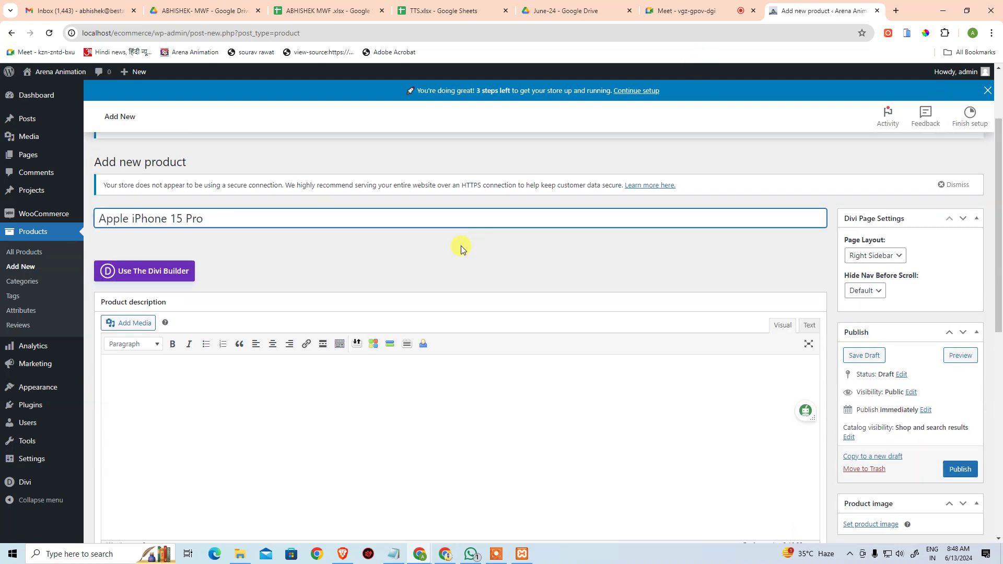
{"action": "scroll", "coordinate": [271, 273], "scroll_direction": "down", "scroll_amount": 3}
{"action": "scroll", "coordinate": [274, 273], "scroll_direction": "up", "scroll_amount": 2}
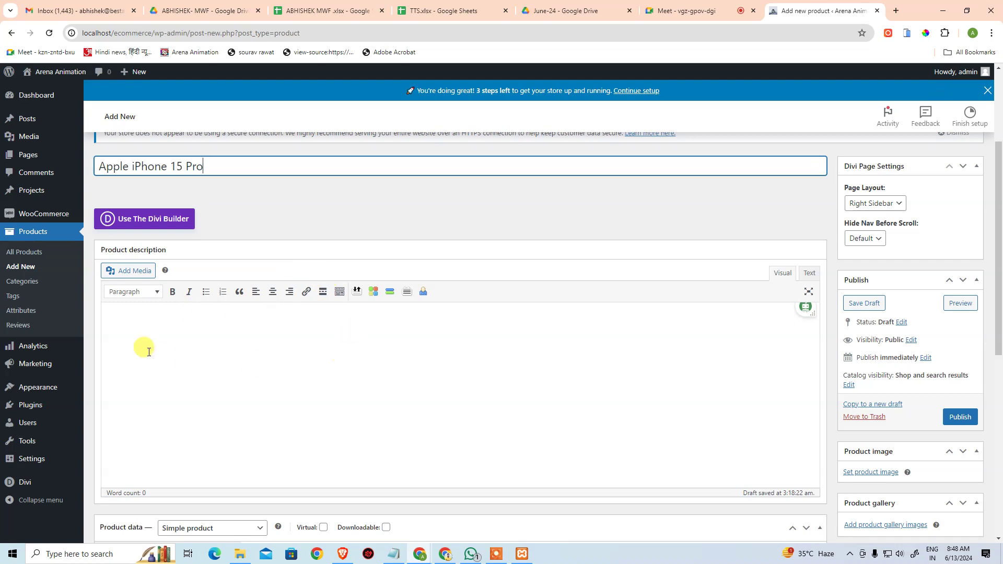
{"action": "scroll", "coordinate": [302, 337], "scroll_direction": "down", "scroll_amount": 5}
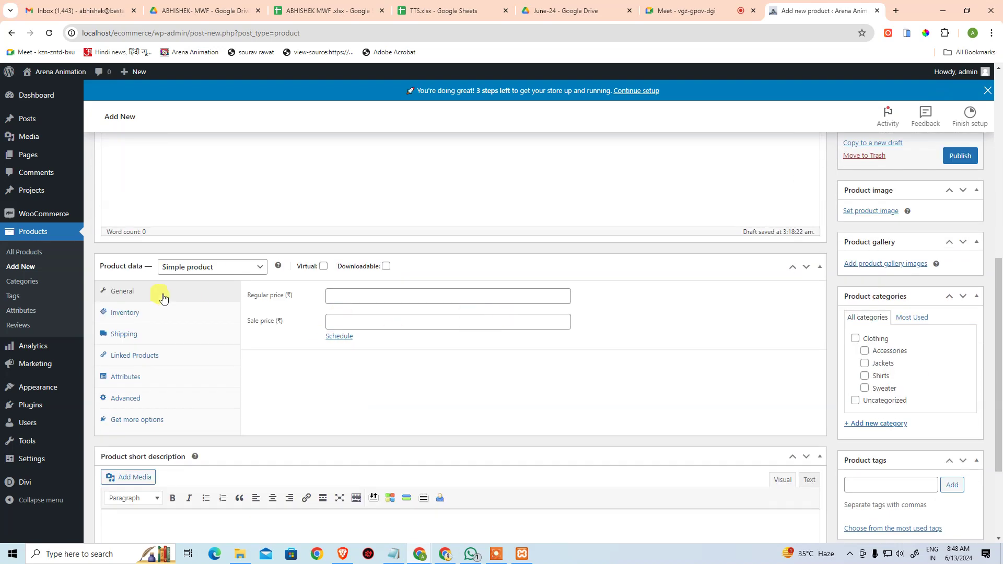
{"action": "left_click", "coordinate": [239, 273]}
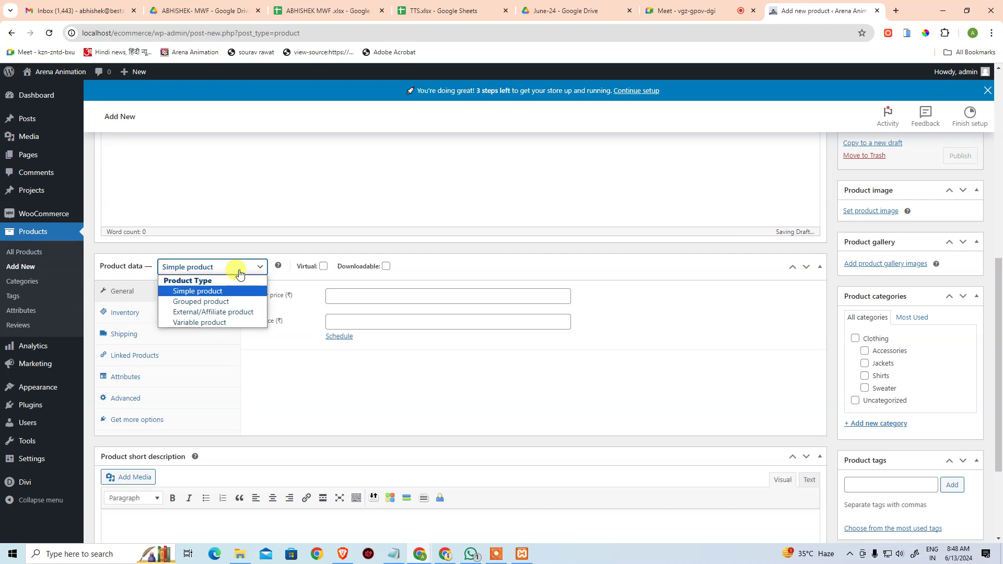
{"action": "left_click", "coordinate": [213, 324]}
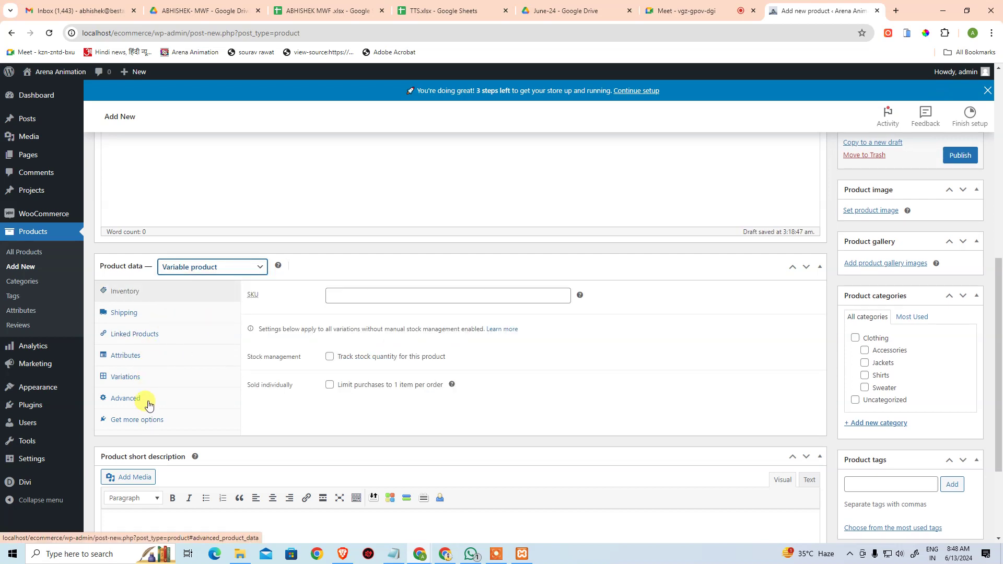
{"action": "left_click", "coordinate": [189, 267]}
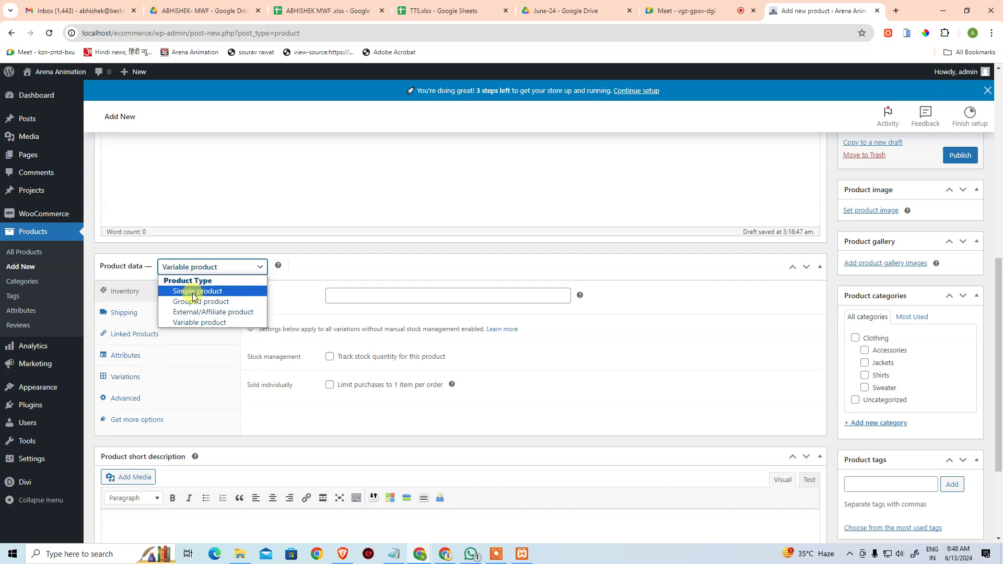
{"action": "left_click", "coordinate": [190, 288]}
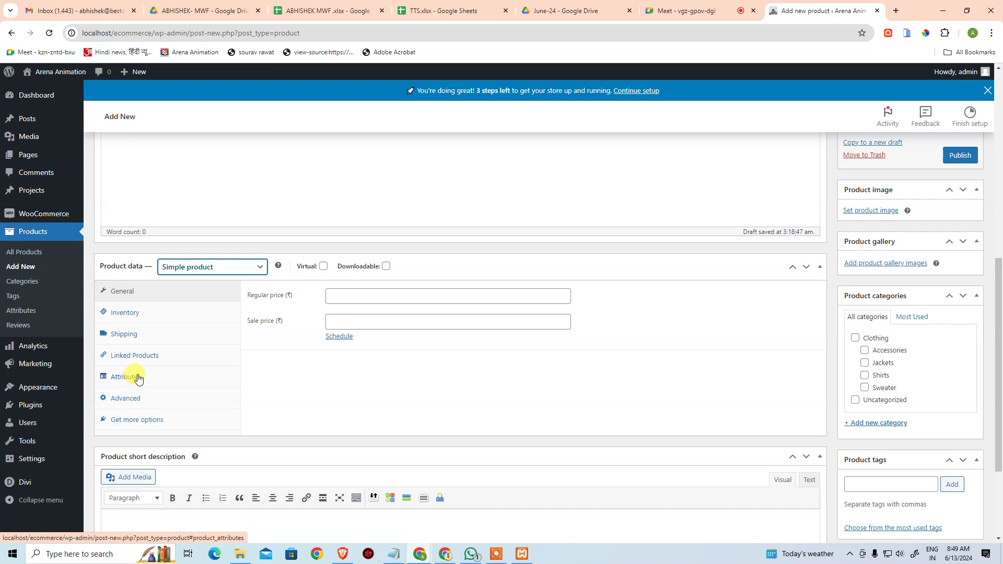
Open the product's attributes and name the new attribute Color.
{"action": "left_click", "coordinate": [121, 379]}
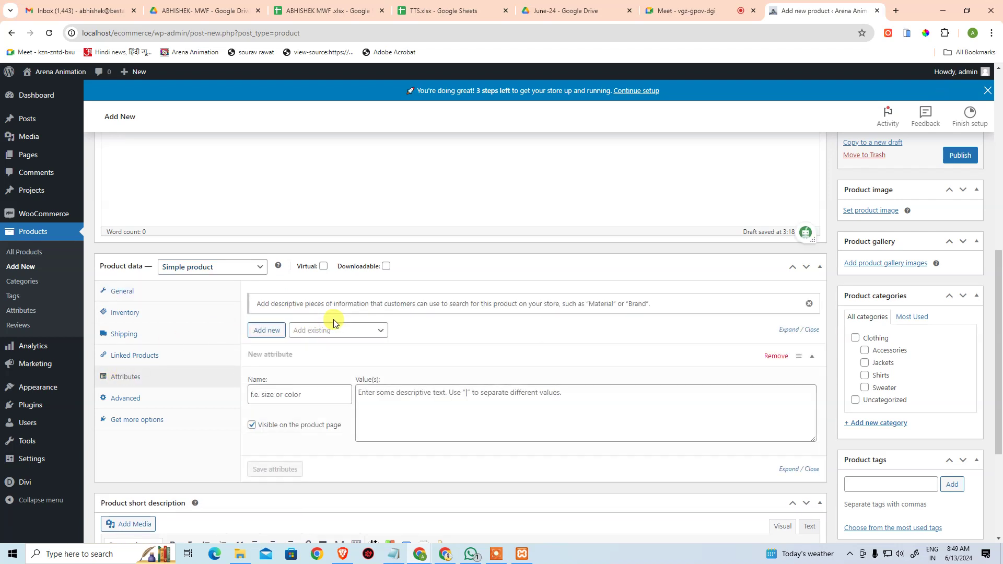
{"action": "left_click", "coordinate": [293, 395]}
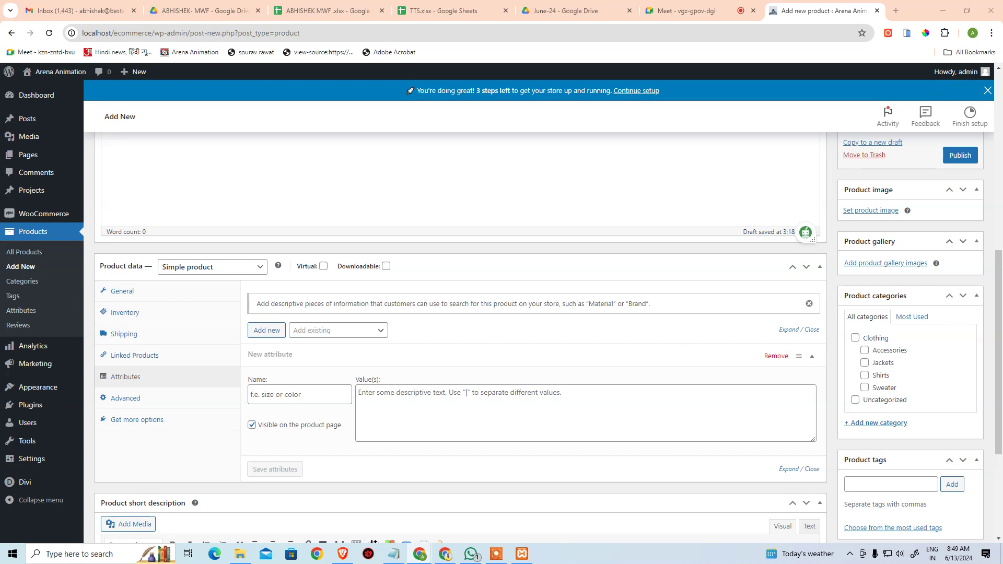
{"action": "left_click", "coordinate": [296, 393]}
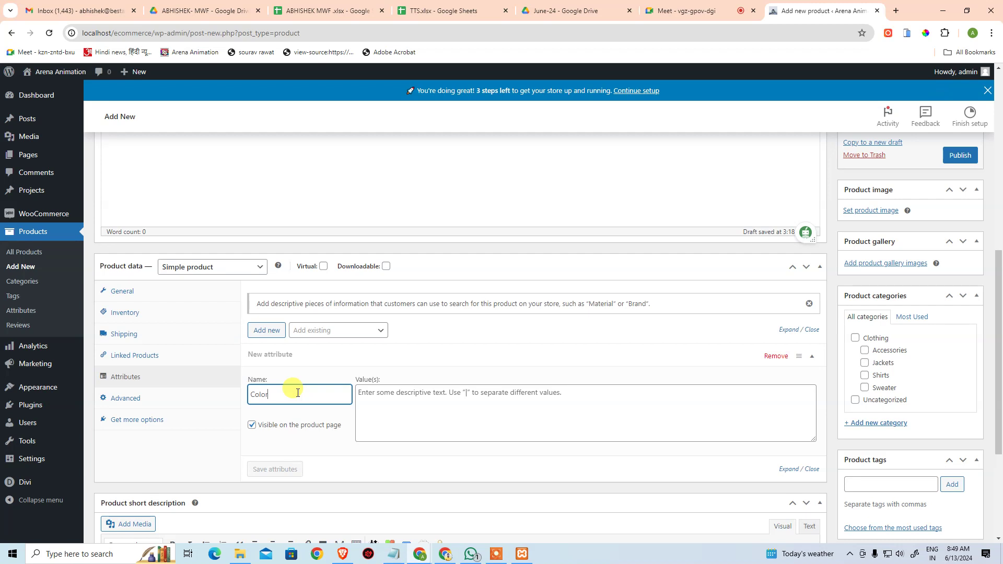
Enter Black Titanium and Blue Titanium as values of the Color attribute, each followed by a | separator.
{"action": "left_click", "coordinate": [410, 397]}
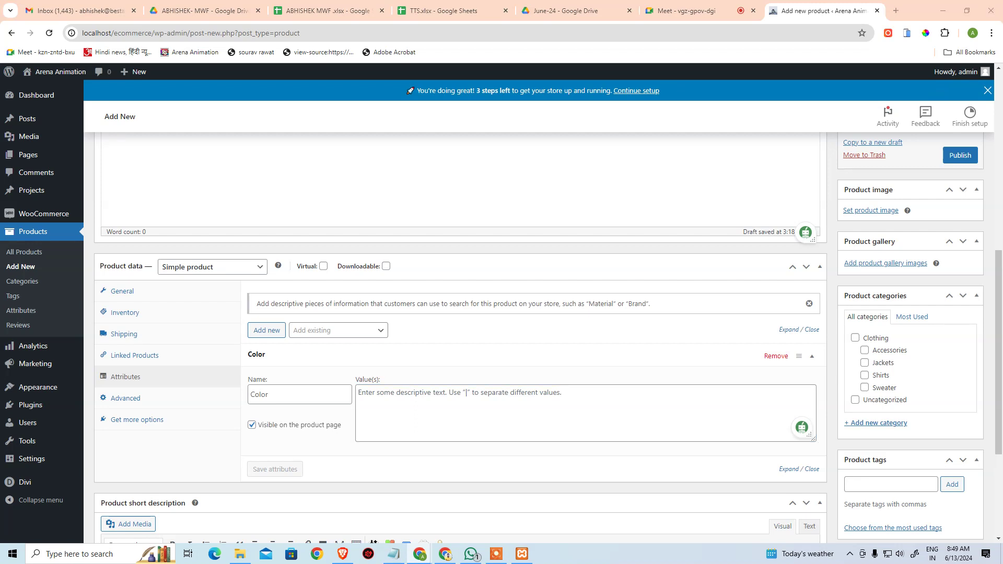
{"action": "type", "text": "Black Titanium"}
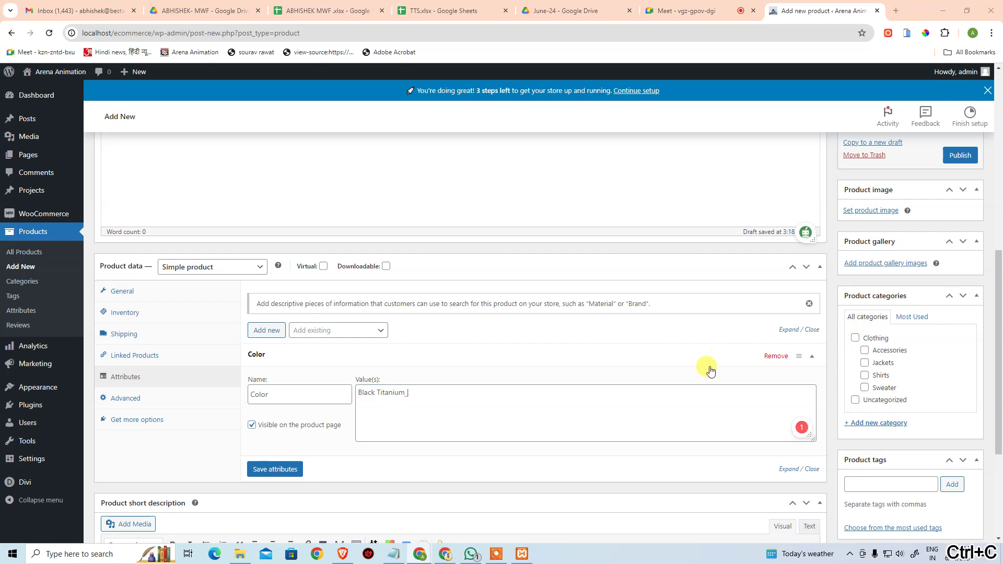
{"action": "left_click", "coordinate": [726, 403]}
{"action": "type", "text": "Blue Titanium"}
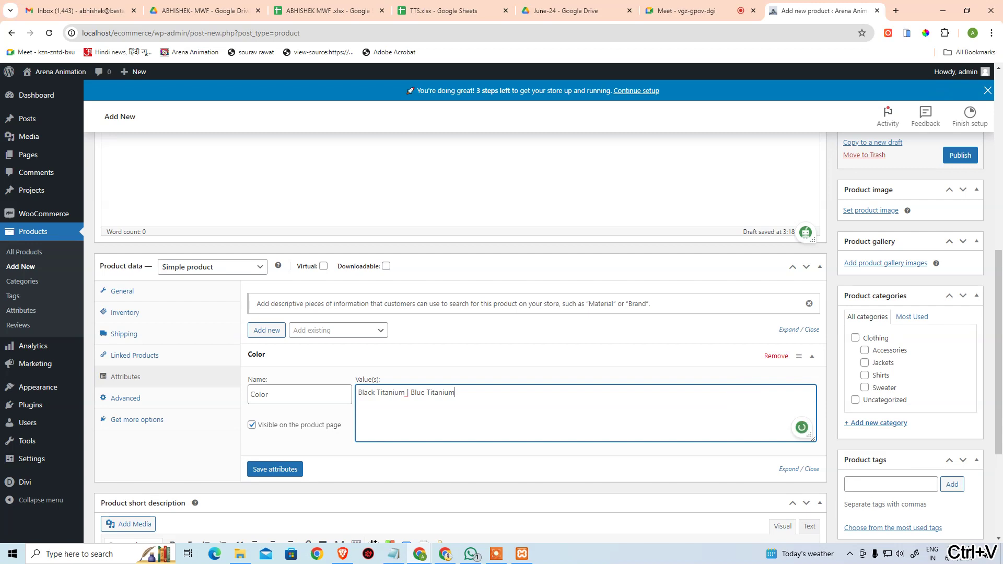
{"action": "type", "text": "|"}
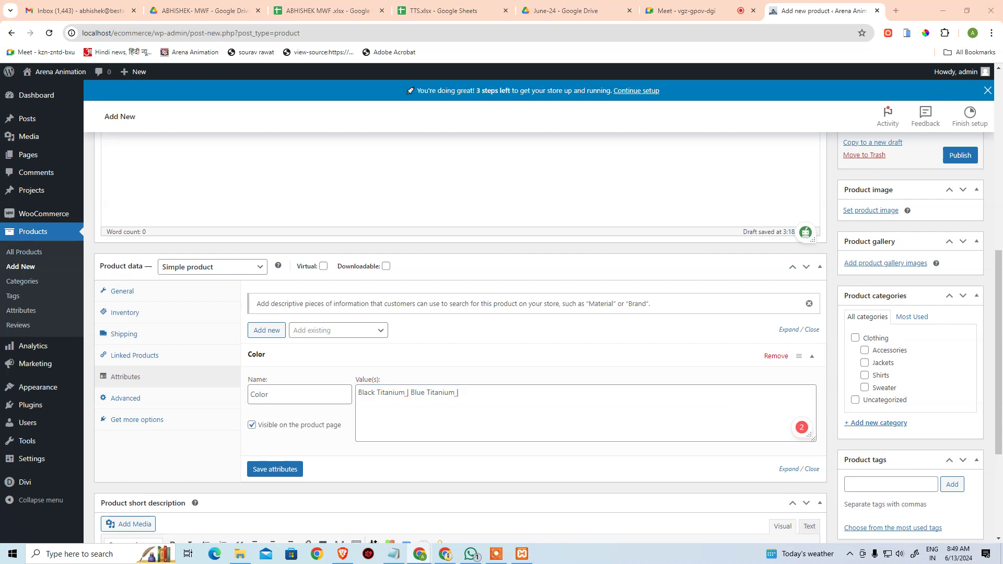
Append Natural Titanium and White Titanium to the Color values, separated by |, and save the attribute.
{"action": "left_click", "coordinate": [638, 416]}
{"action": "type", "text": "Natural Titanium"}
{"action": "key", "text": "ctrl+c"}
{"action": "left_click", "coordinate": [610, 400]}
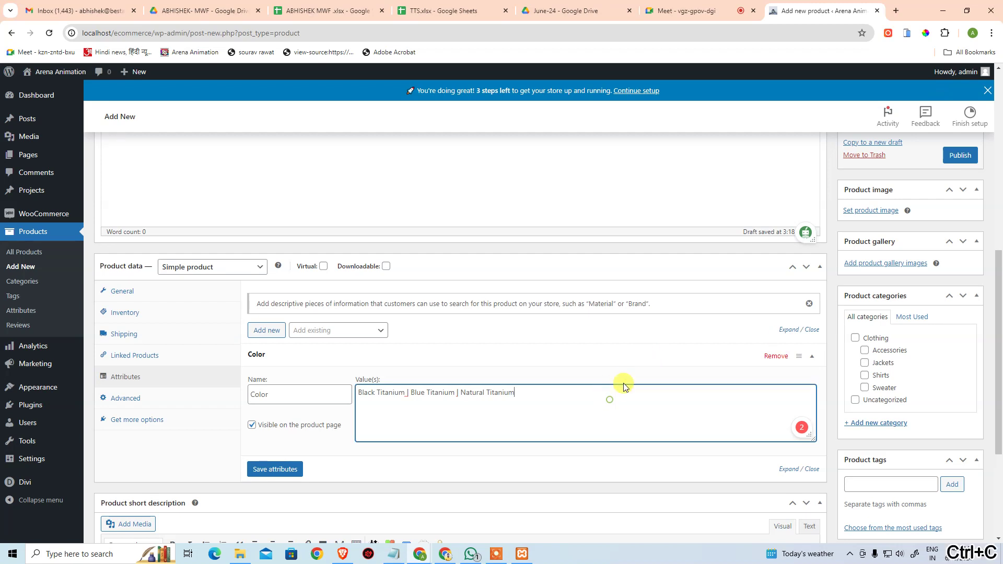
{"action": "key", "text": "ctrl+v"}
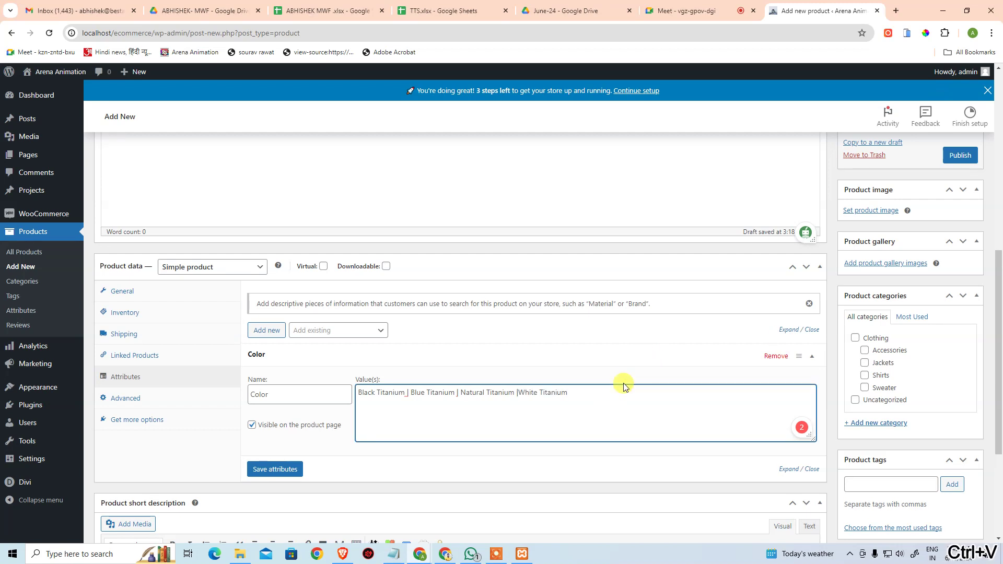
{"action": "left_click", "coordinate": [518, 393]}
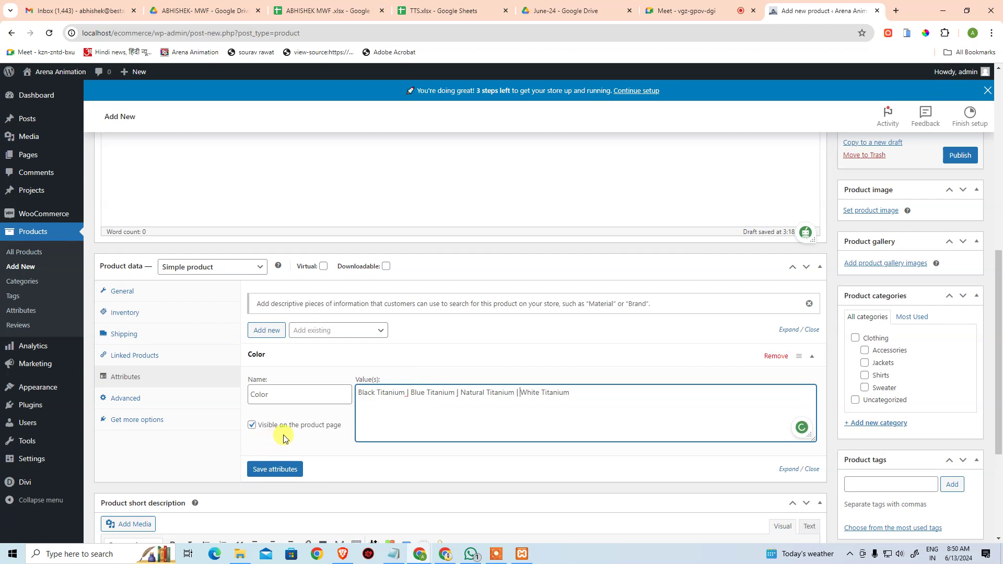
{"action": "left_click", "coordinate": [285, 470]}
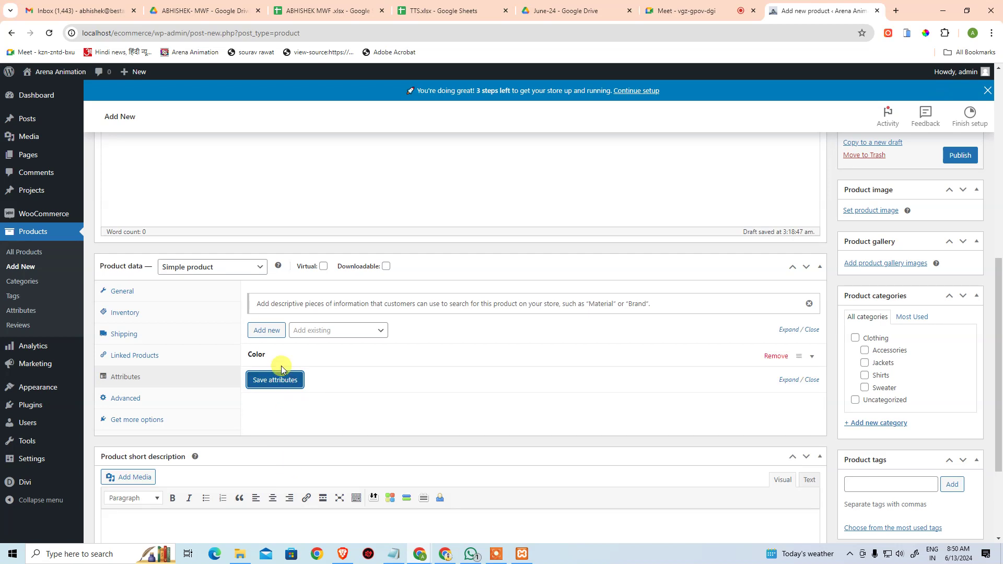
{"action": "left_click", "coordinate": [277, 379]}
Add a second product attribute named Storage.
{"action": "left_click", "coordinate": [270, 330]}
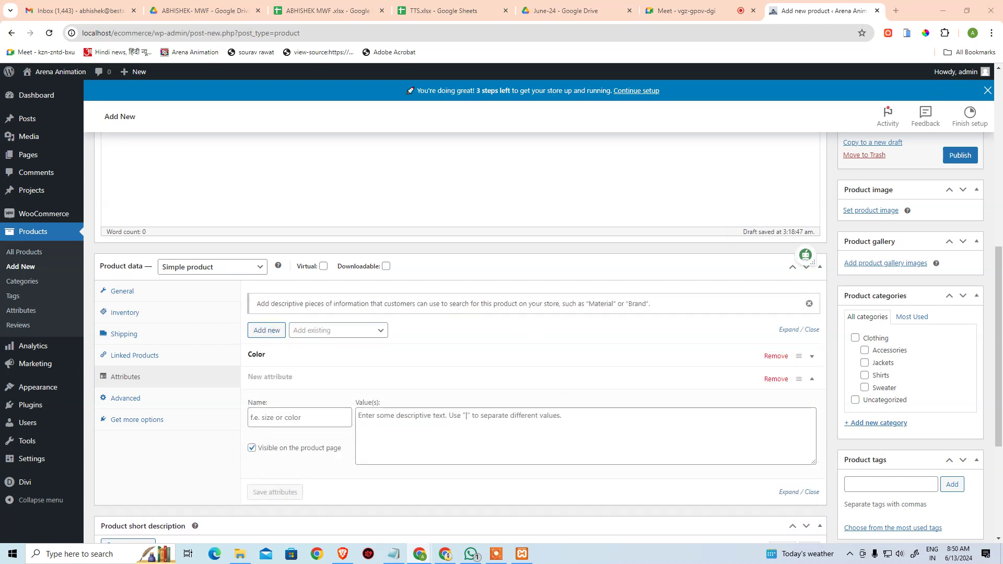
{"action": "left_click", "coordinate": [314, 413]}
{"action": "key", "text": "ctrl+v"}
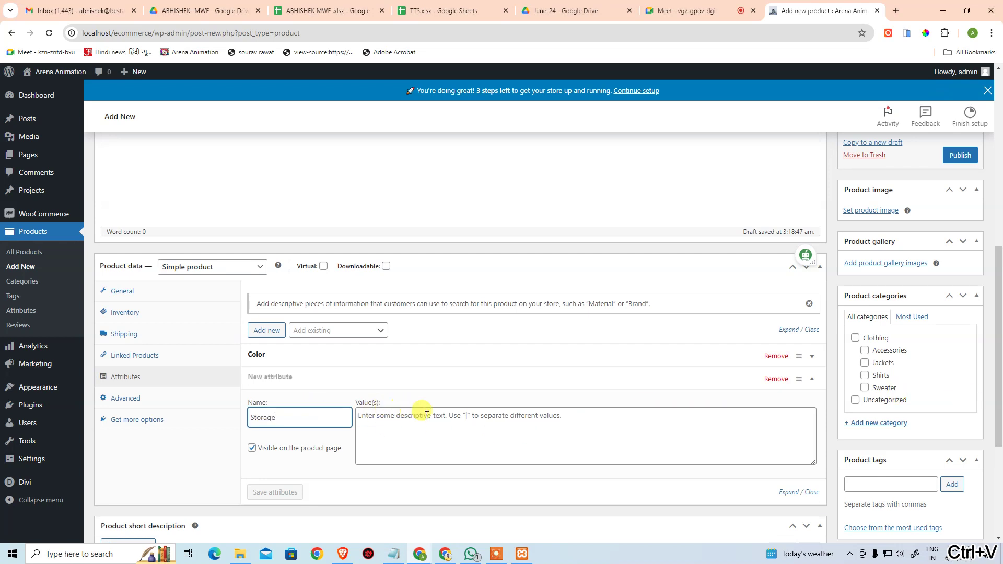
Set the Storage values to 128 GB | 256 GB | 512 GB | 1TB and save the attributes.
{"action": "left_click", "coordinate": [475, 421]}
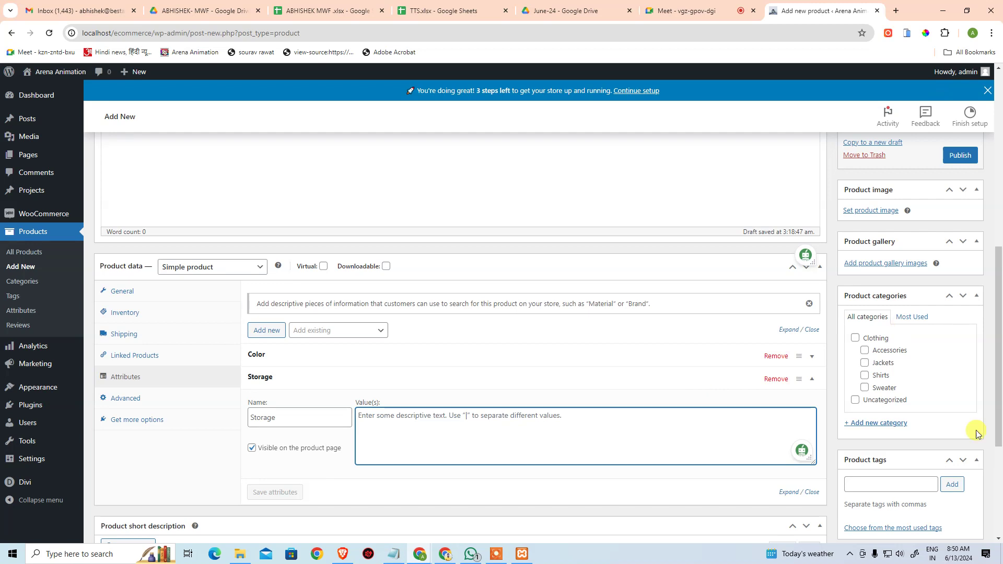
{"action": "type", "text": "128"}
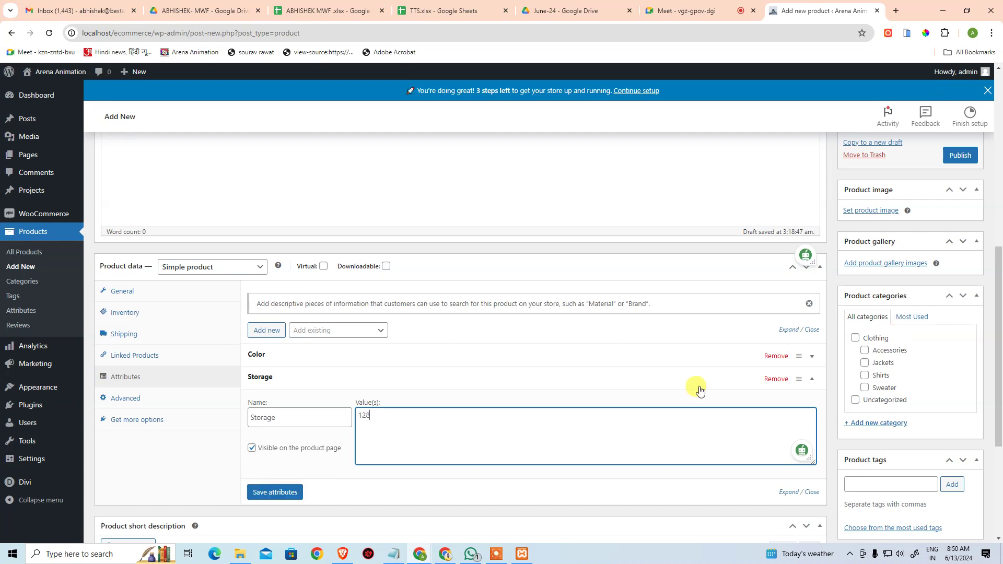
{"action": "type", "text": " GB | 256 GB | 512"}
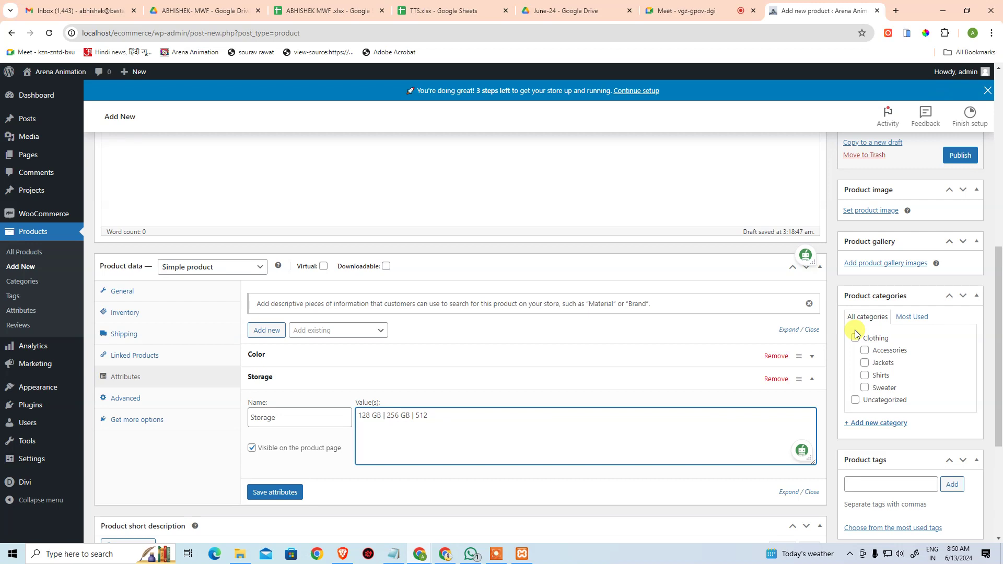
{"action": "type", "text": " GB | 1TB"}
{"action": "left_click", "coordinate": [267, 494]}
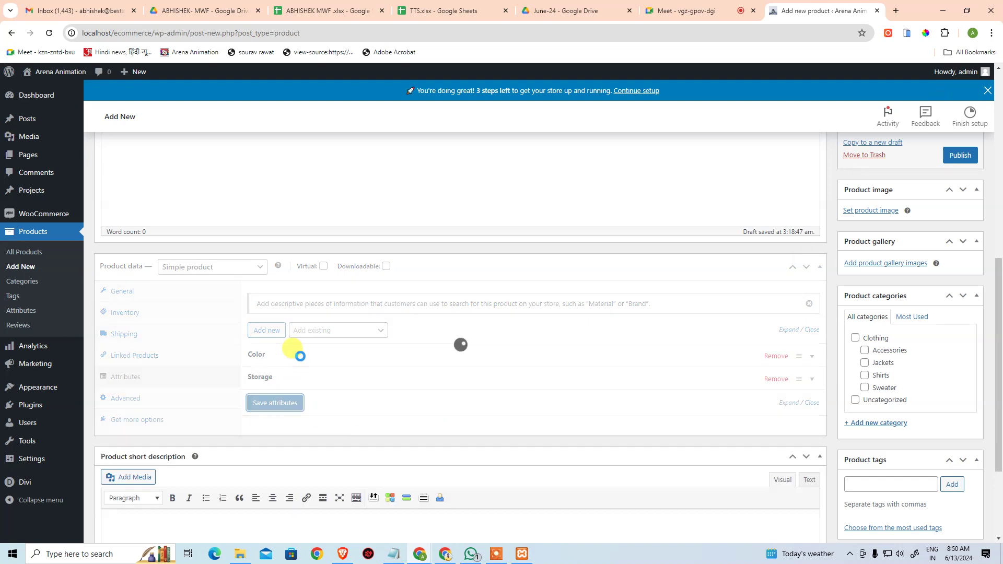
{"action": "scroll", "coordinate": [313, 357], "scroll_direction": "up", "scroll_amount": 5}
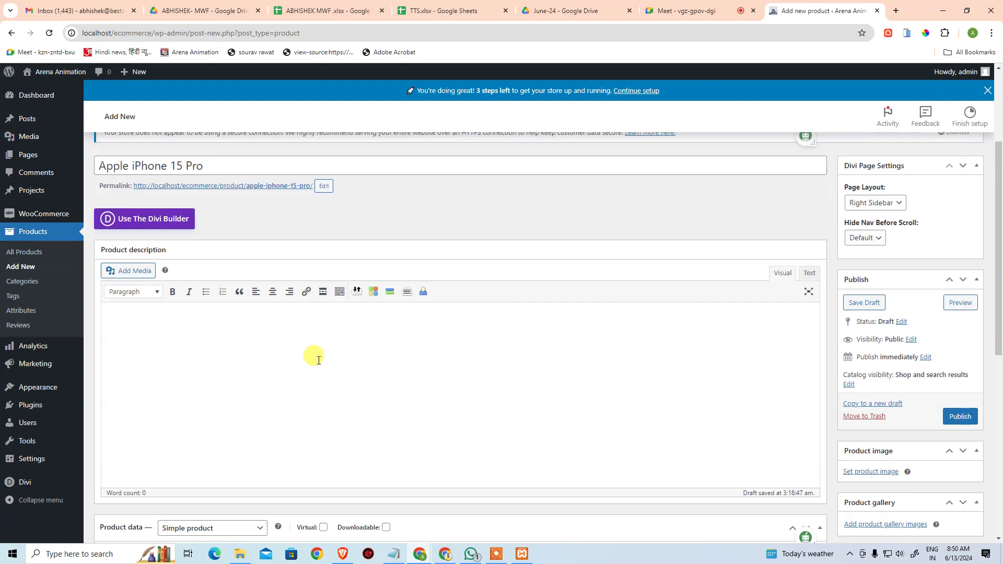
{"action": "scroll", "coordinate": [316, 357], "scroll_direction": "down", "scroll_amount": 5}
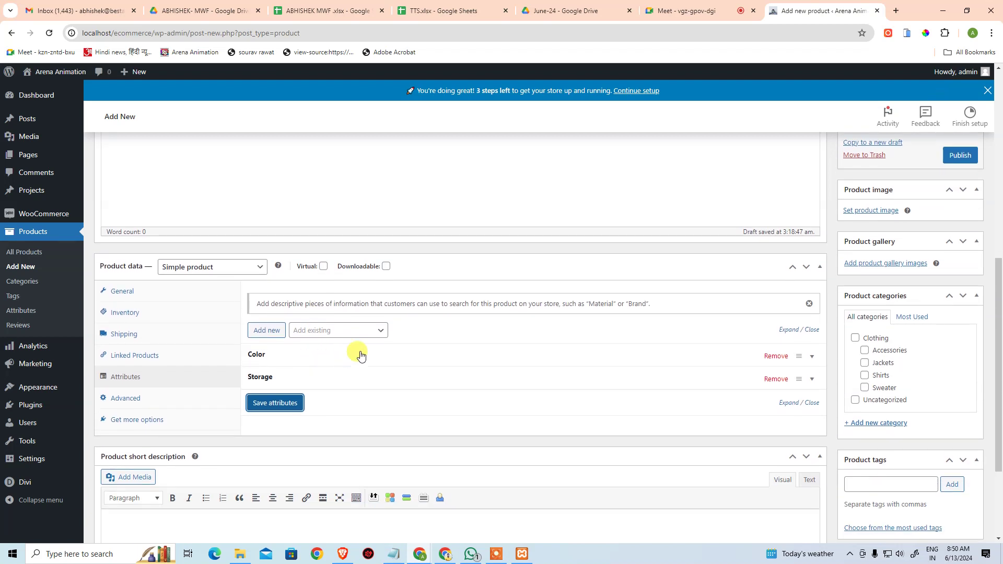
{"action": "left_click", "coordinate": [273, 412]}
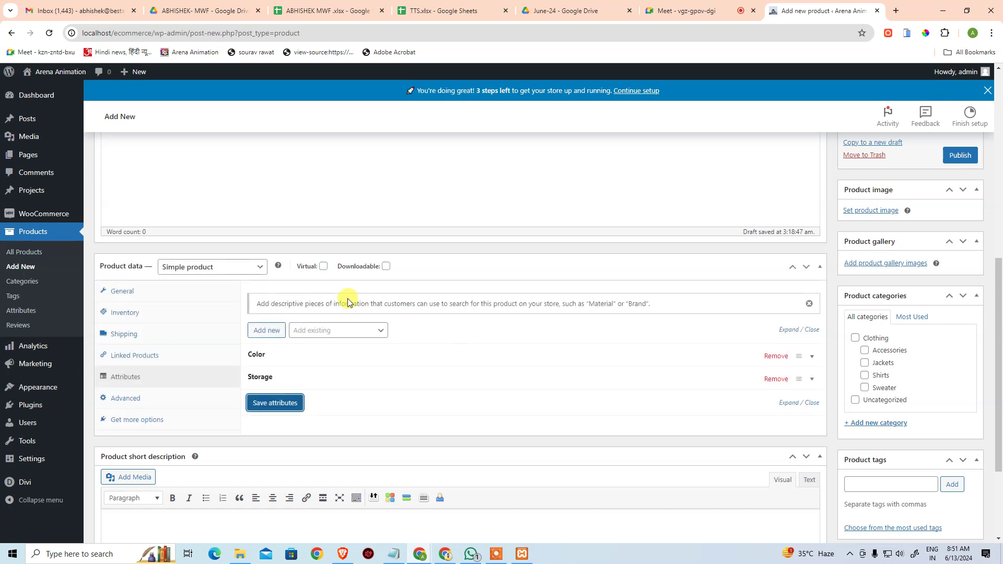
{"action": "left_click", "coordinate": [130, 400]}
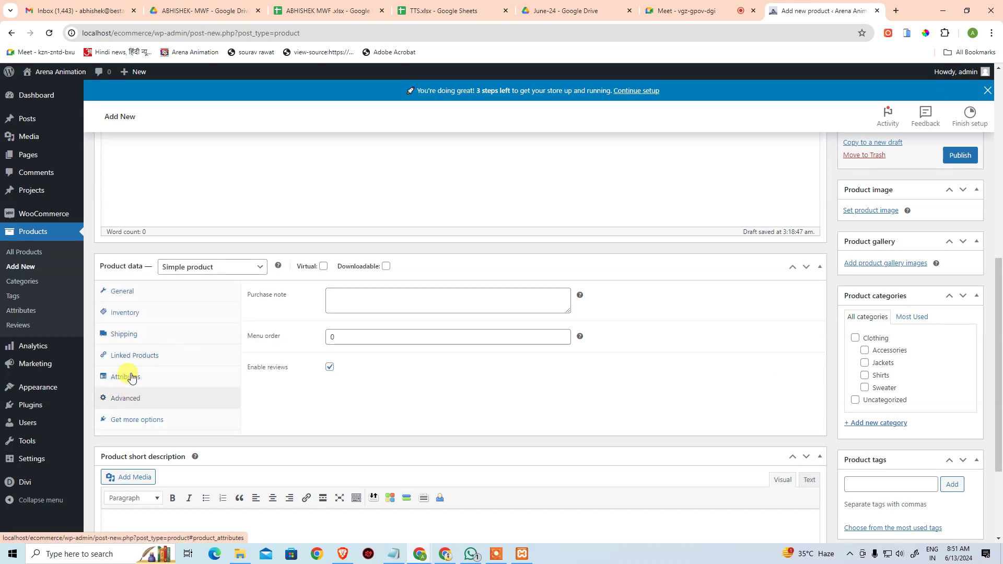
{"action": "left_click", "coordinate": [131, 377]}
{"action": "left_click", "coordinate": [137, 358]}
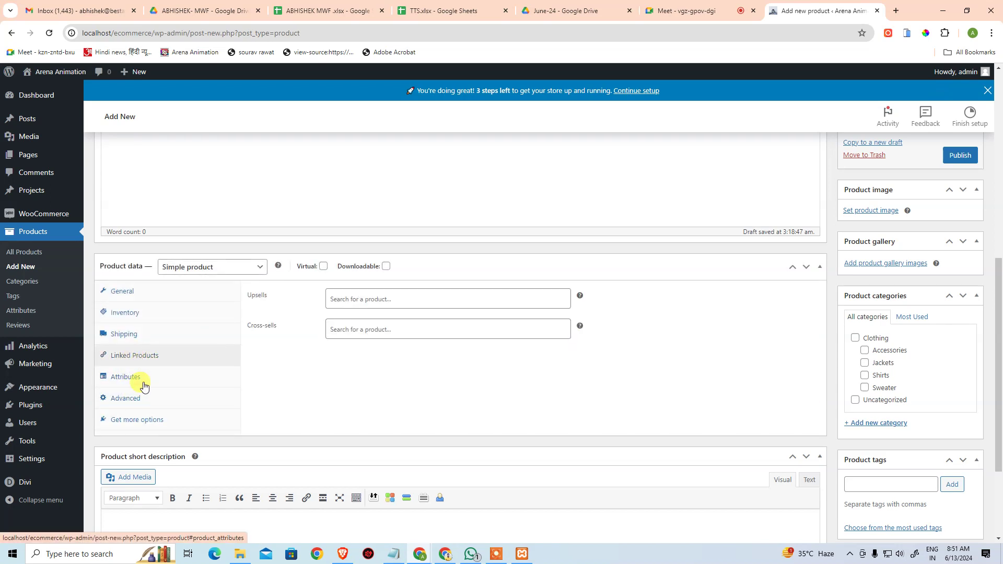
{"action": "left_click", "coordinate": [135, 379]}
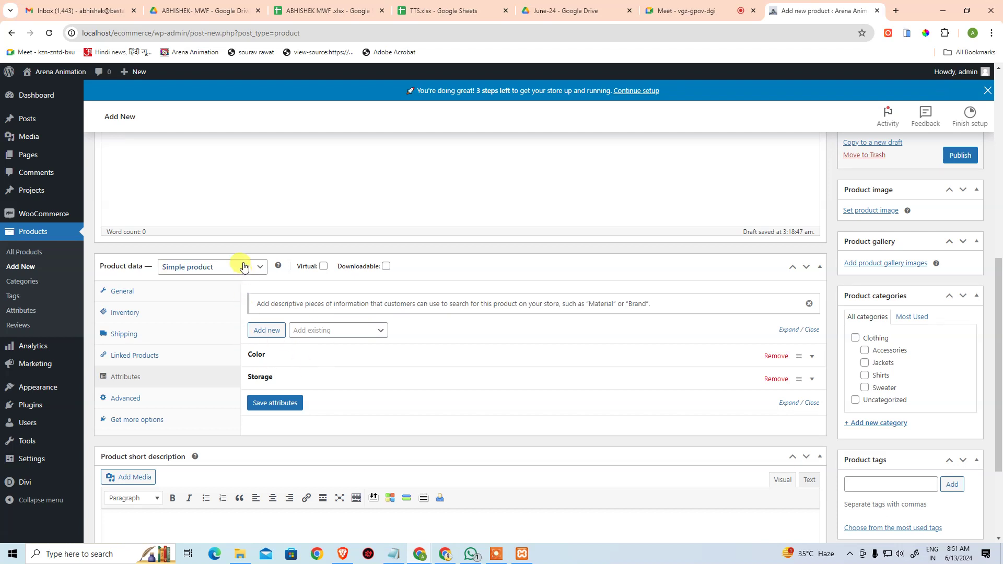
Change the product type to Variable product and check whether variations can be generated from the attributes.
{"action": "left_click", "coordinate": [228, 268]}
{"action": "left_click", "coordinate": [206, 323]}
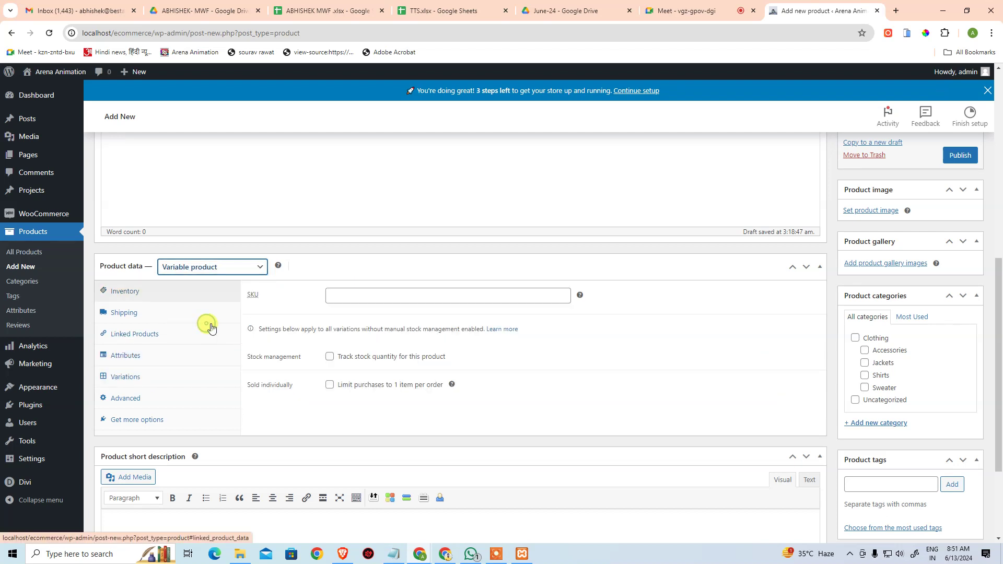
{"action": "left_click", "coordinate": [162, 357]}
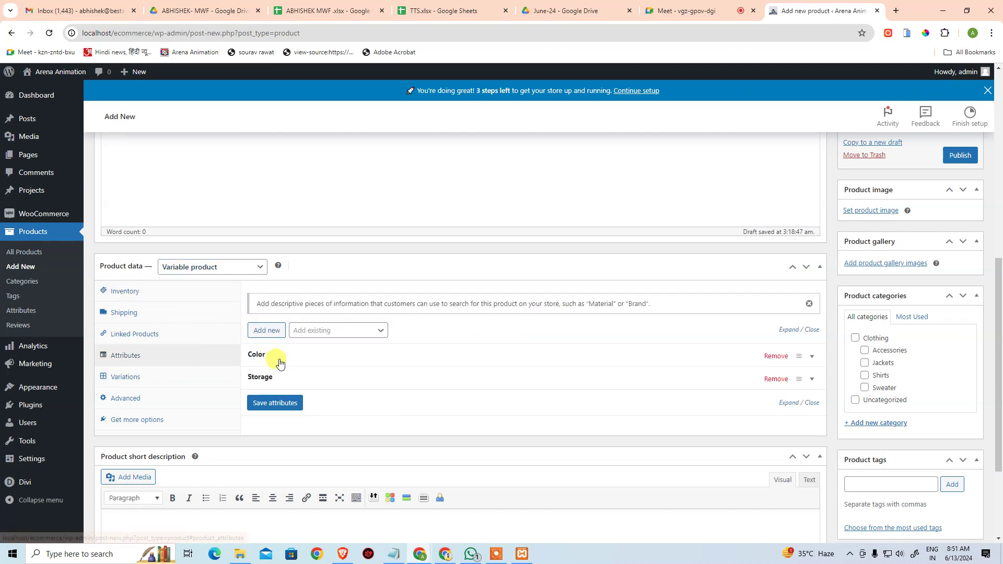
{"action": "left_click", "coordinate": [169, 376]}
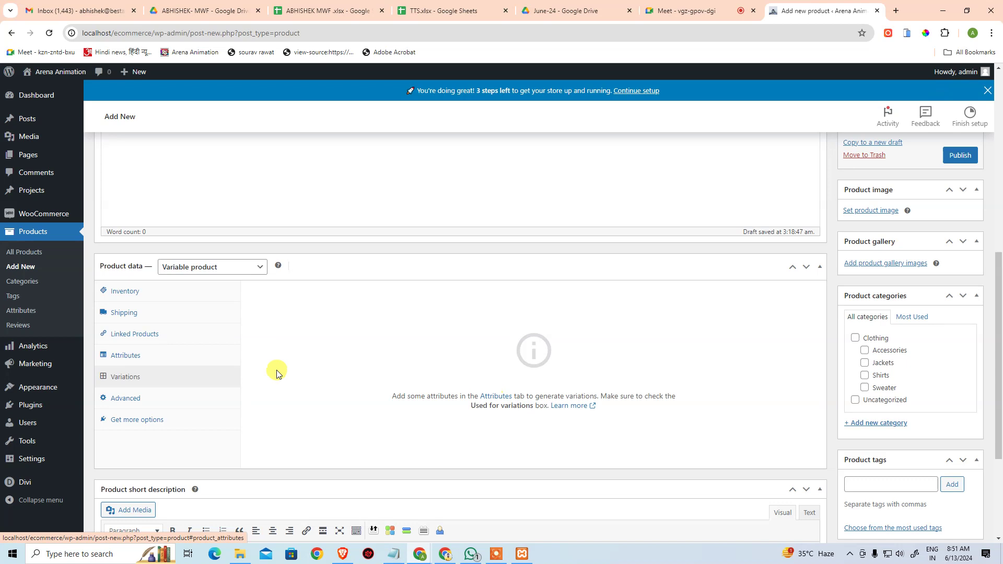
Save the Color and Storage attributes again and recheck the product's variations.
{"action": "left_click", "coordinate": [498, 397]}
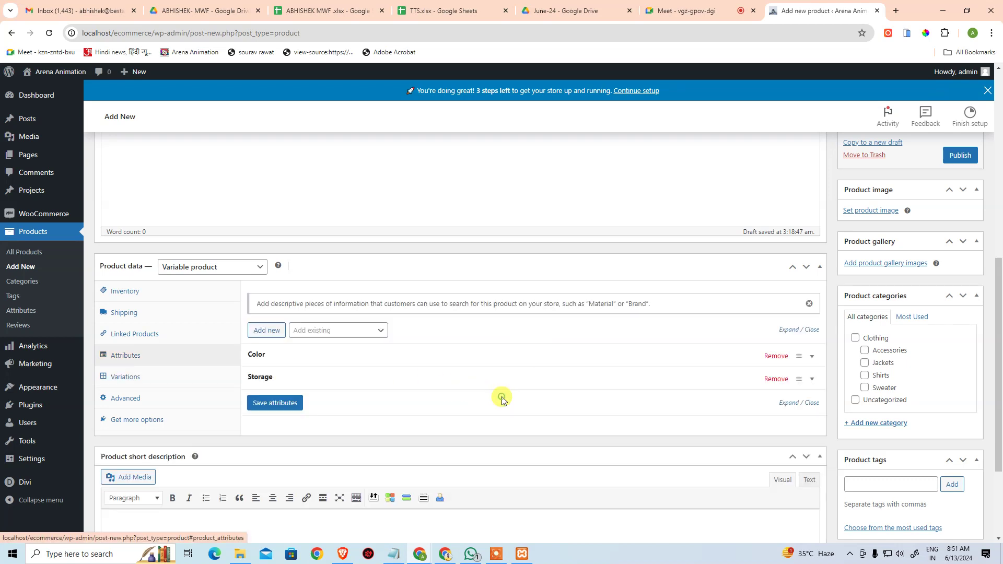
{"action": "left_click", "coordinate": [278, 404]}
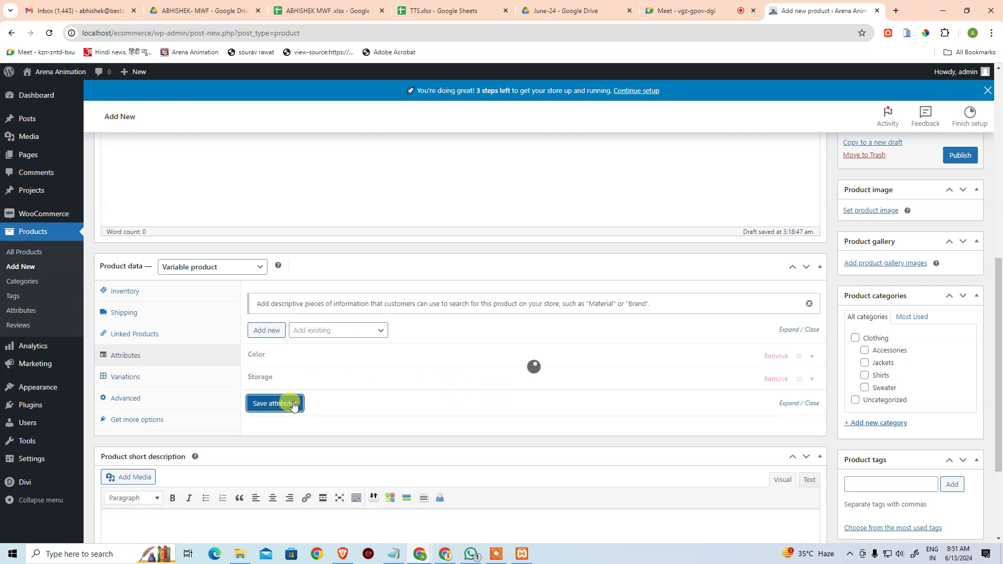
{"action": "left_click", "coordinate": [162, 377]}
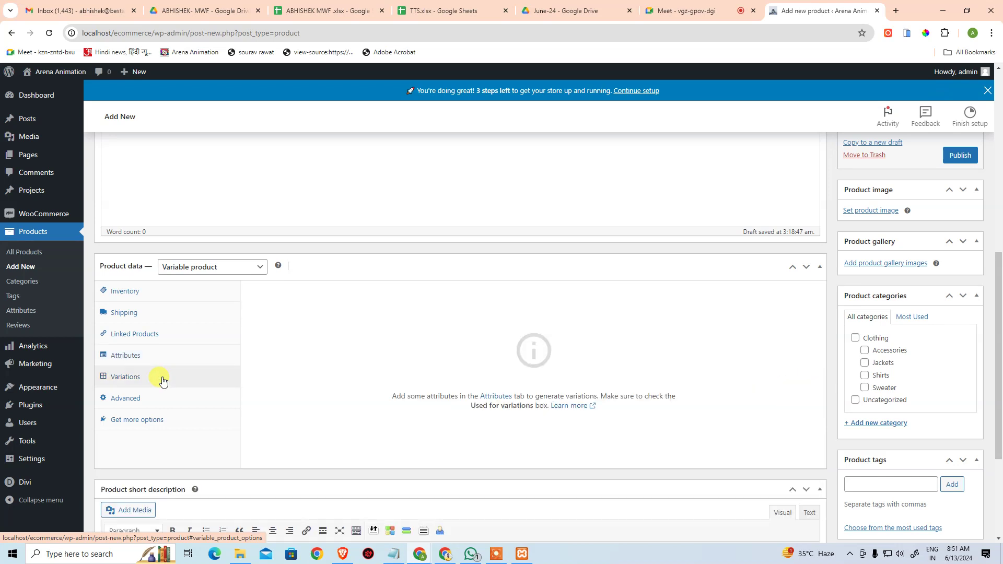
{"action": "left_click", "coordinate": [147, 386]}
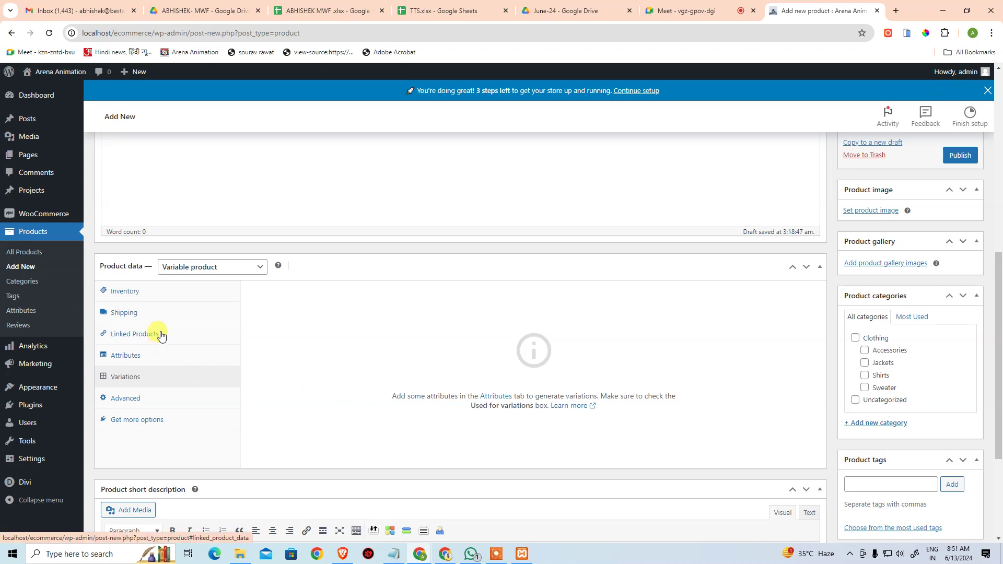
Set the product type back to Simple product.
{"action": "left_click", "coordinate": [189, 279]}
{"action": "left_click", "coordinate": [198, 280]}
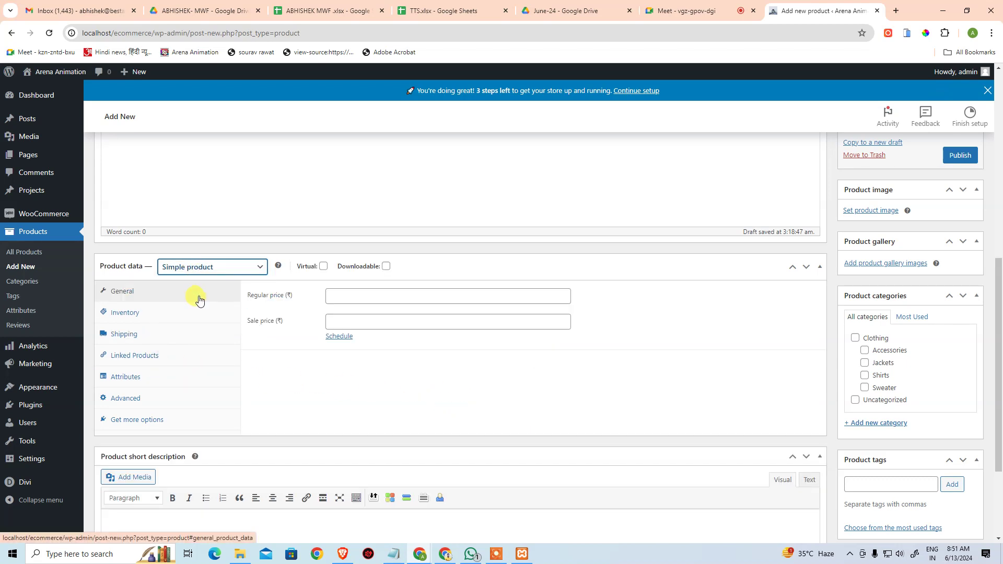
Review the simple product's data sections, from attributes, advanced settings and recommended extensions to shipping, inventory and pricing.
{"action": "left_click", "coordinate": [154, 362]}
{"action": "left_click", "coordinate": [148, 371]}
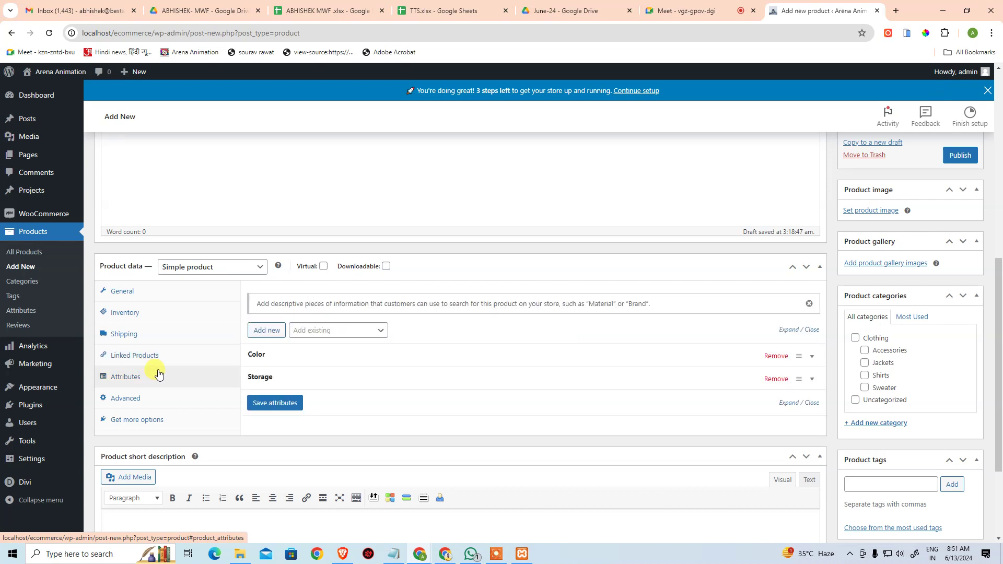
{"action": "left_click", "coordinate": [137, 401]}
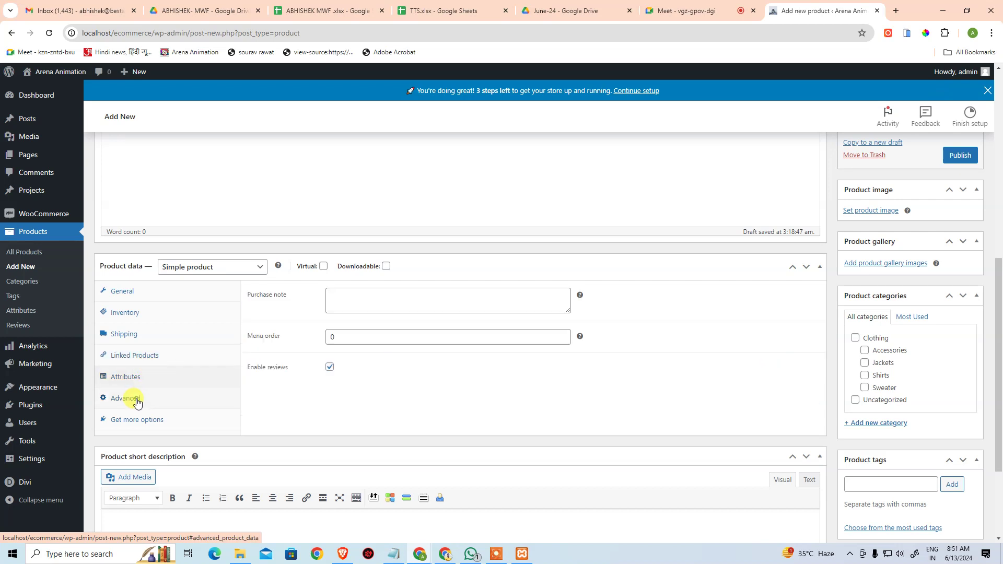
{"action": "left_click", "coordinate": [134, 419]}
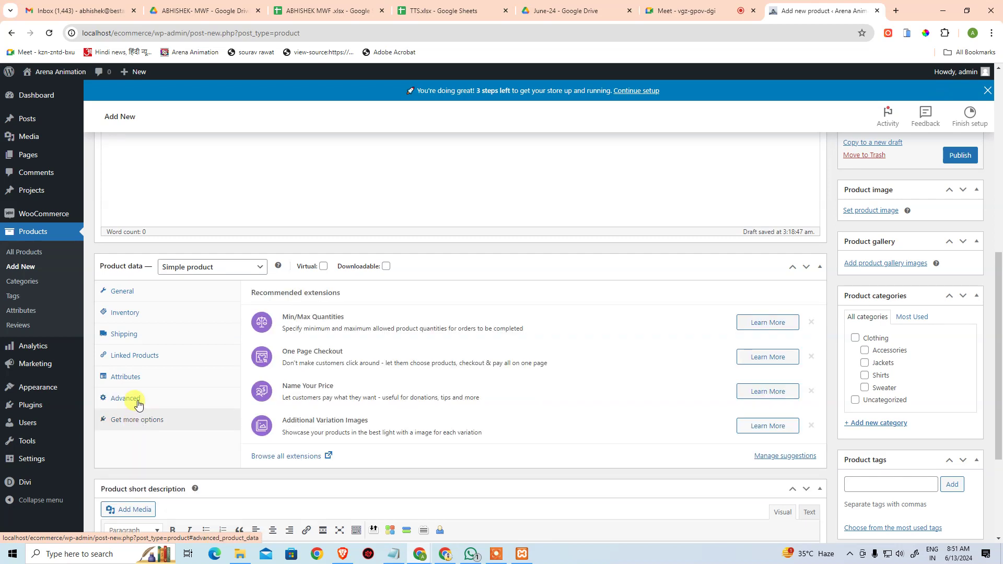
{"action": "left_click", "coordinate": [139, 405]}
{"action": "left_click", "coordinate": [131, 377]}
{"action": "left_click", "coordinate": [133, 356]}
{"action": "left_click", "coordinate": [147, 326]}
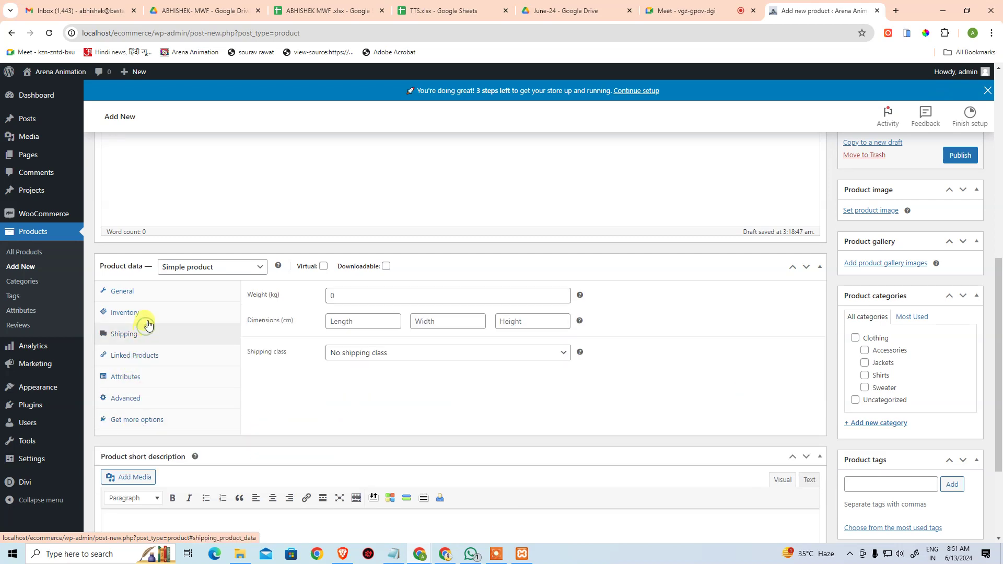
{"action": "left_click", "coordinate": [147, 320]}
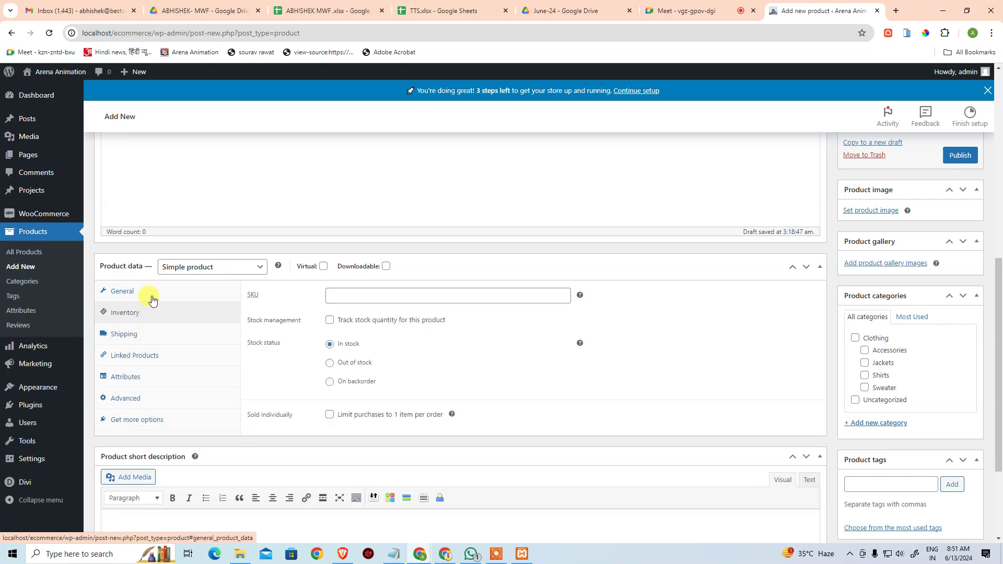
{"action": "left_click", "coordinate": [148, 294]}
{"action": "left_click", "coordinate": [350, 294]}
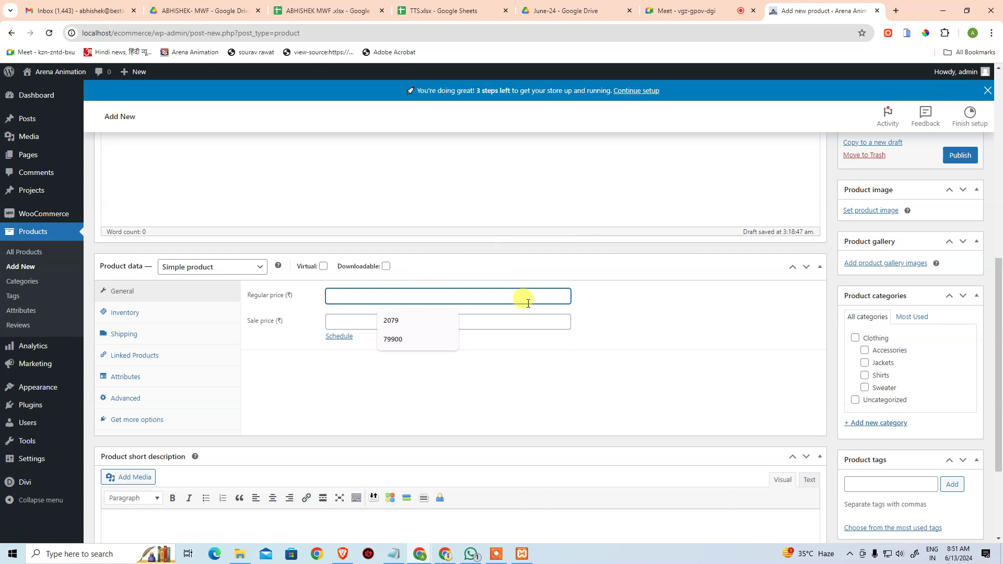
{"action": "left_click", "coordinate": [124, 314]}
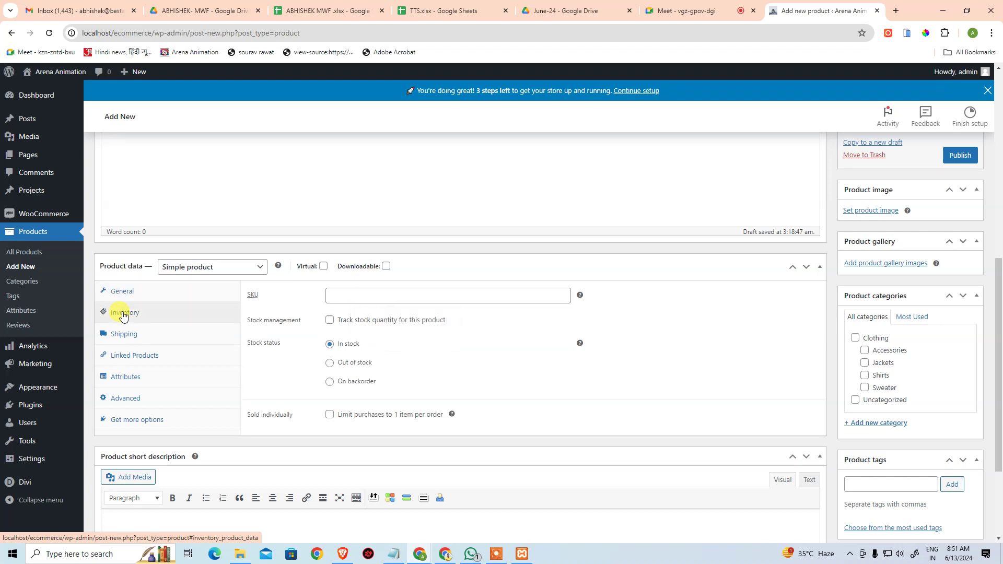
Set the product's shipping weight to 187.
{"action": "left_click", "coordinate": [127, 338]}
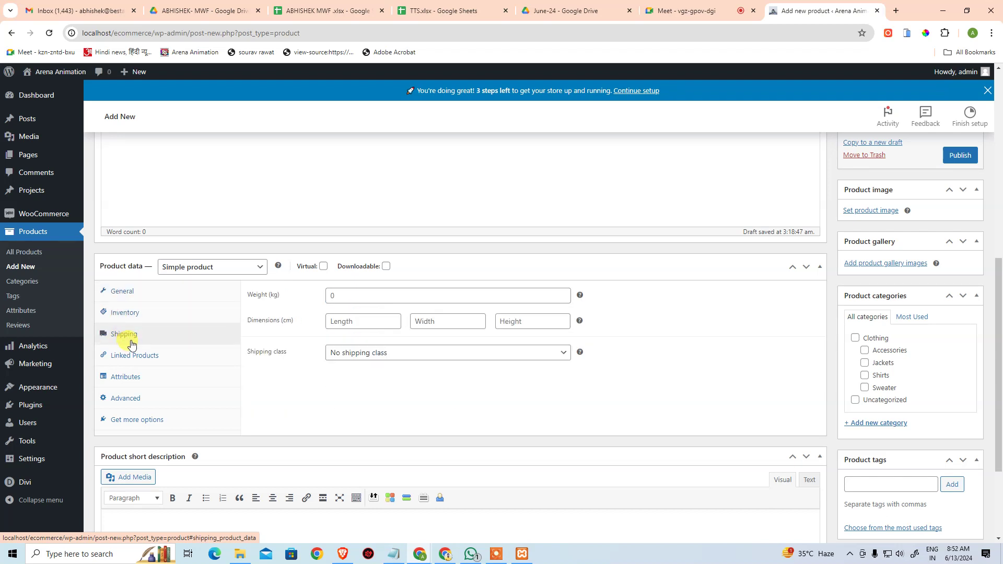
{"action": "left_click", "coordinate": [354, 294]}
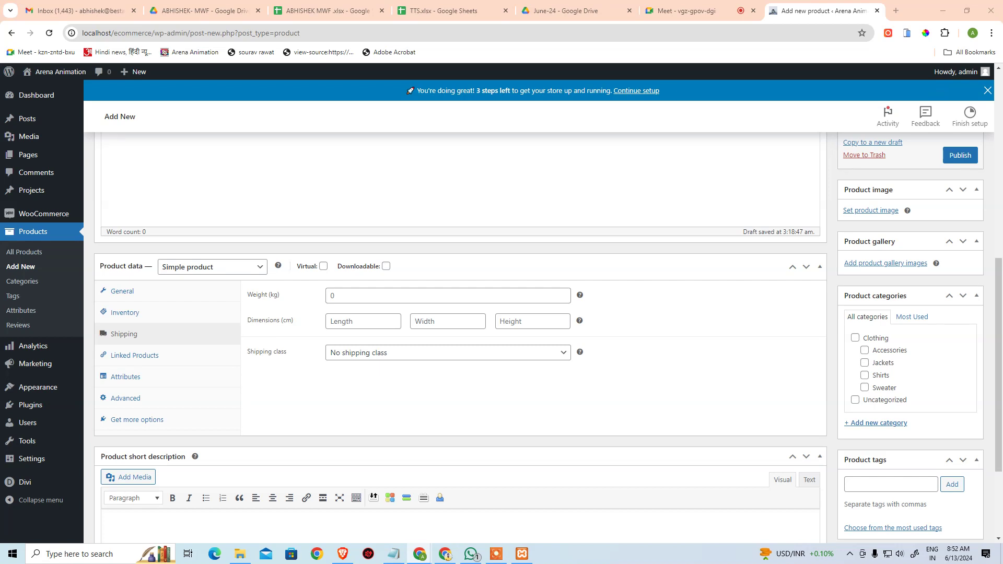
{"action": "left_click", "coordinate": [353, 295]}
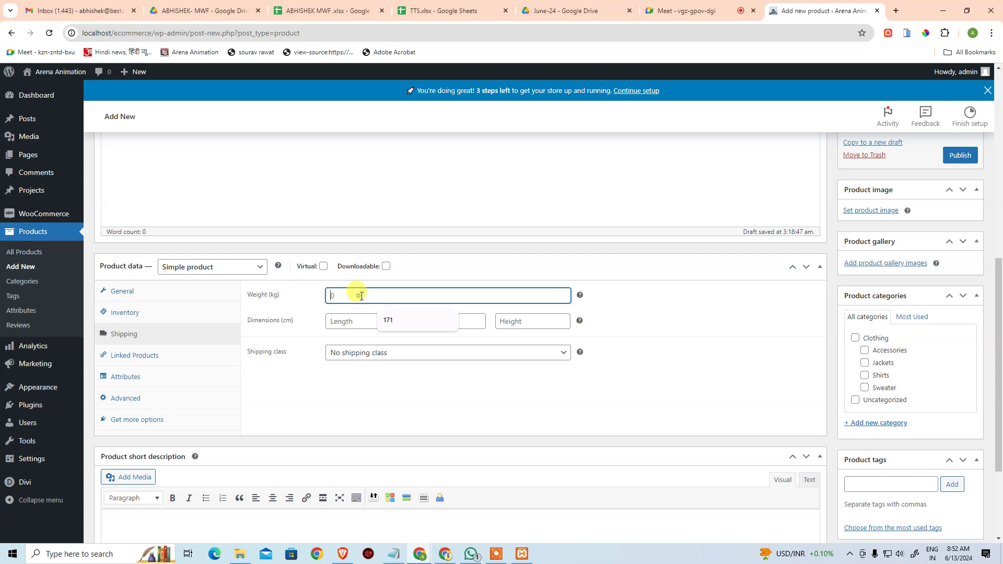
{"action": "type", "text": "187"}
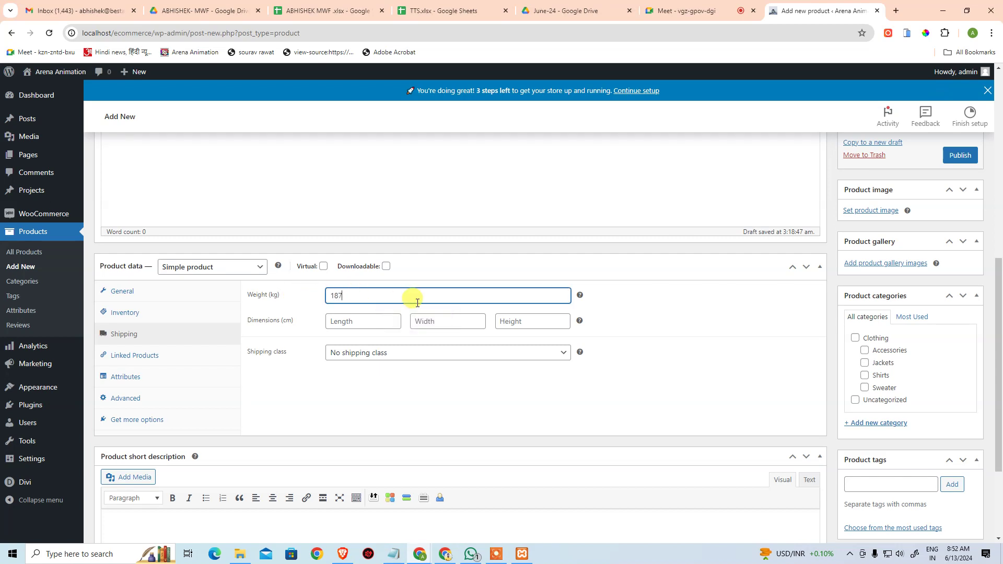
Set the product's shipping dimensions to length 8.25, width 70.6 and height 146.6.
{"action": "left_click", "coordinate": [372, 320]}
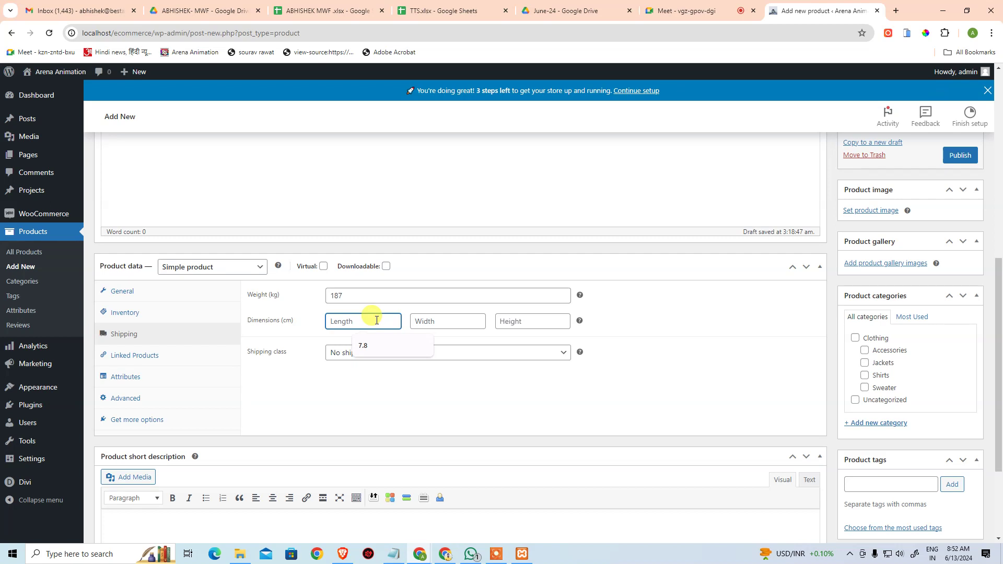
{"action": "left_click", "coordinate": [420, 320]}
{"action": "type", "text": "7"}
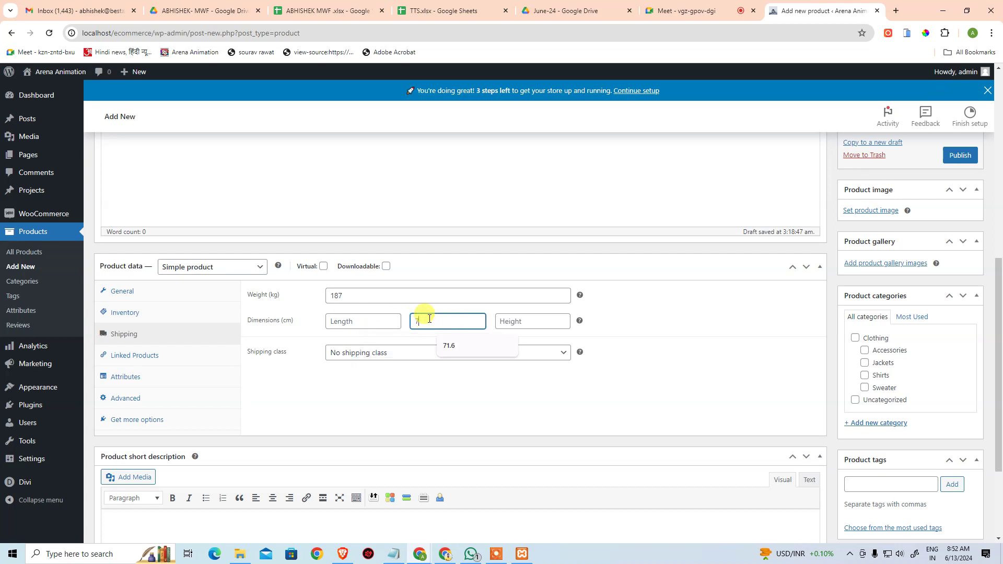
{"action": "type", "text": "0.6"}
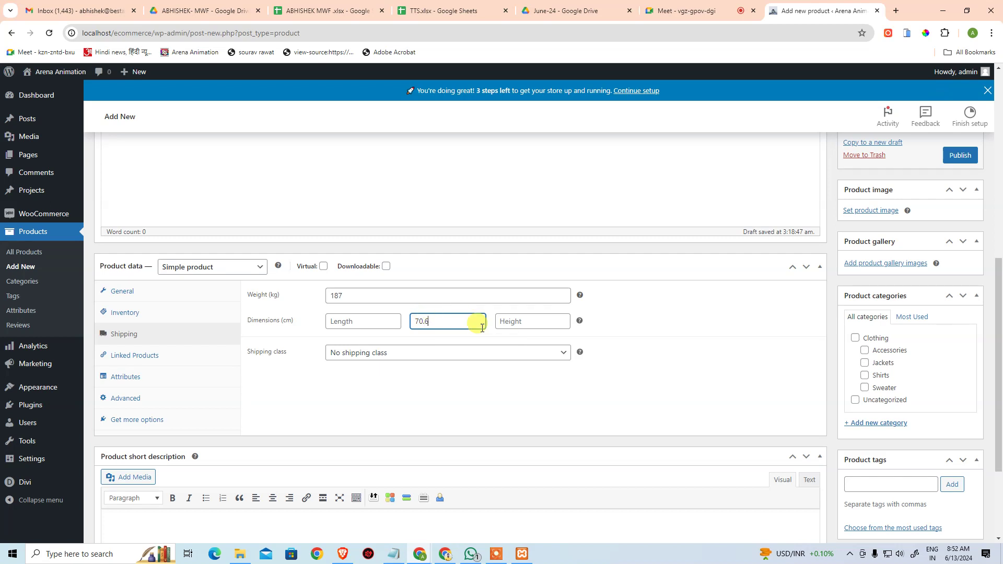
{"action": "left_click", "coordinate": [517, 321]}
{"action": "type", "text": "146.6"}
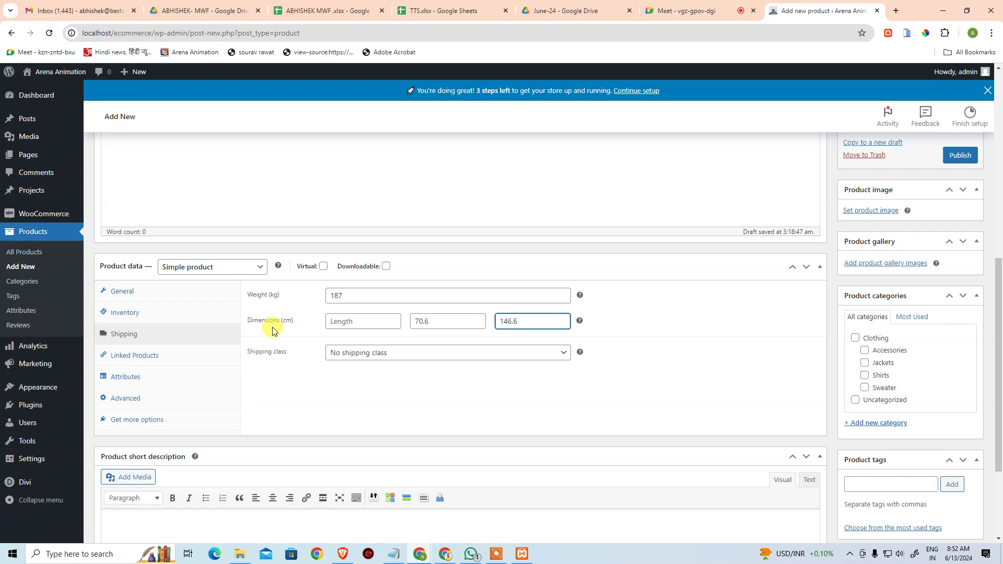
{"action": "left_click", "coordinate": [358, 321]}
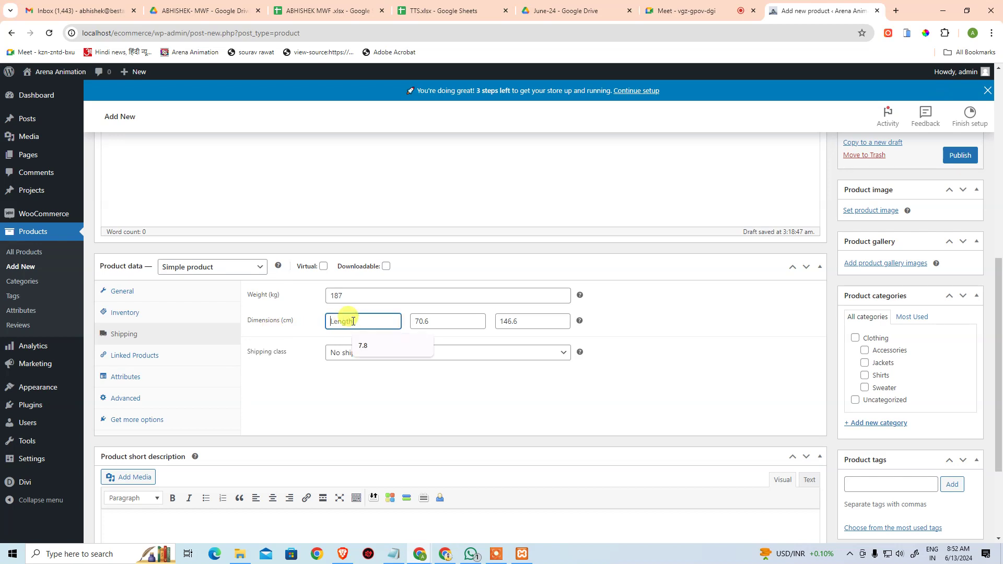
{"action": "type", "text": "8.25"}
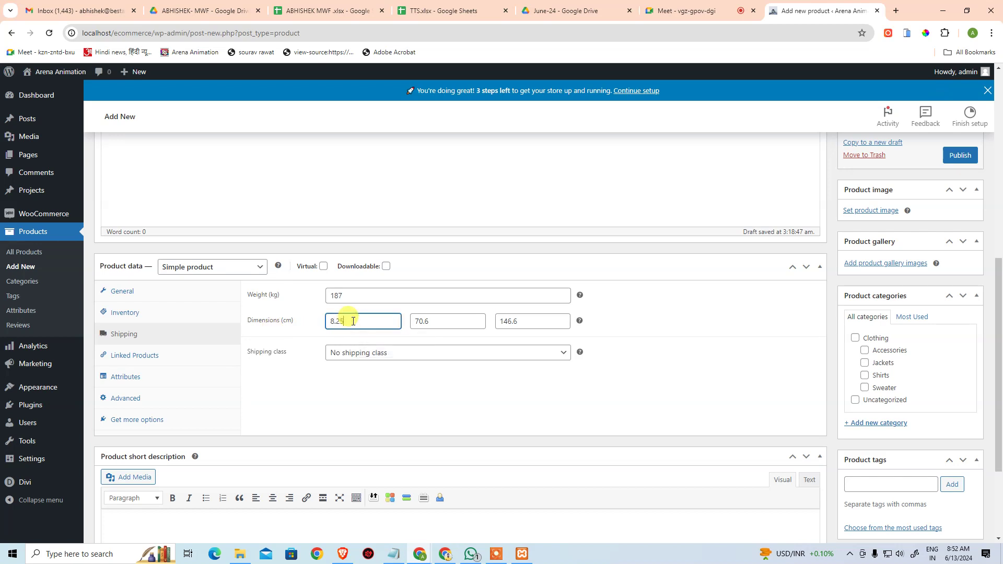
{"action": "scroll", "coordinate": [387, 376], "scroll_direction": "down", "scroll_amount": 1}
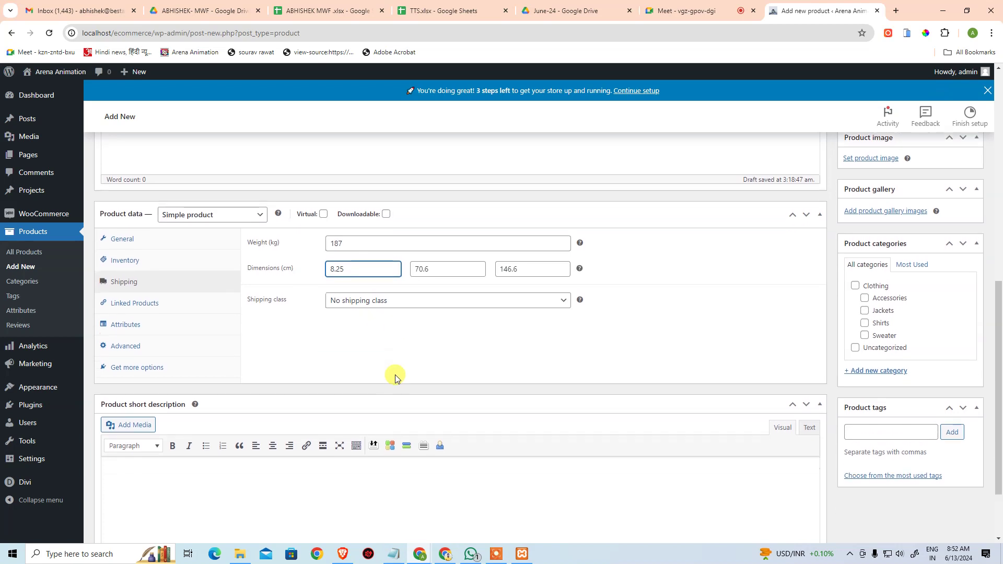
{"action": "left_click", "coordinate": [392, 358]}
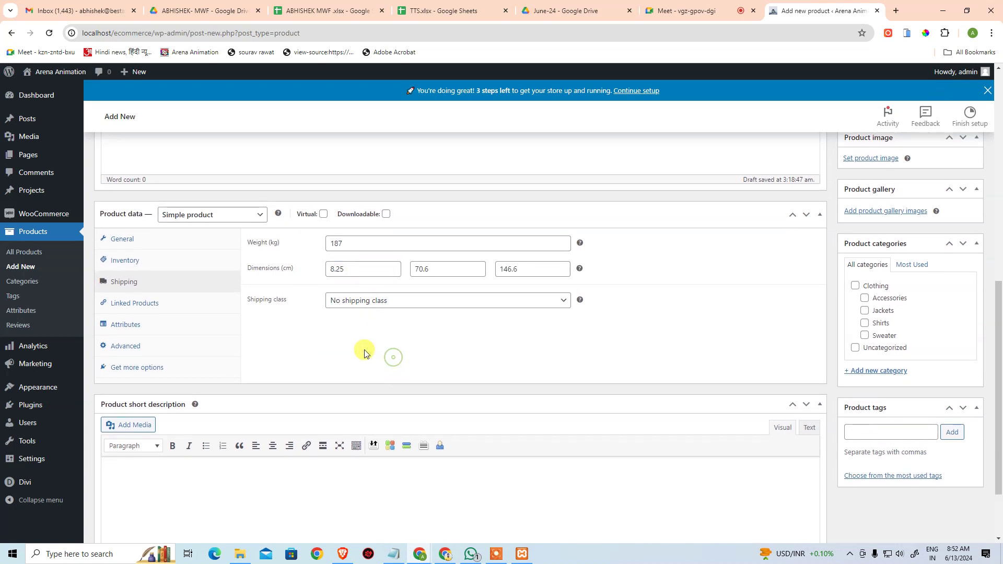
{"action": "left_click", "coordinate": [175, 246]}
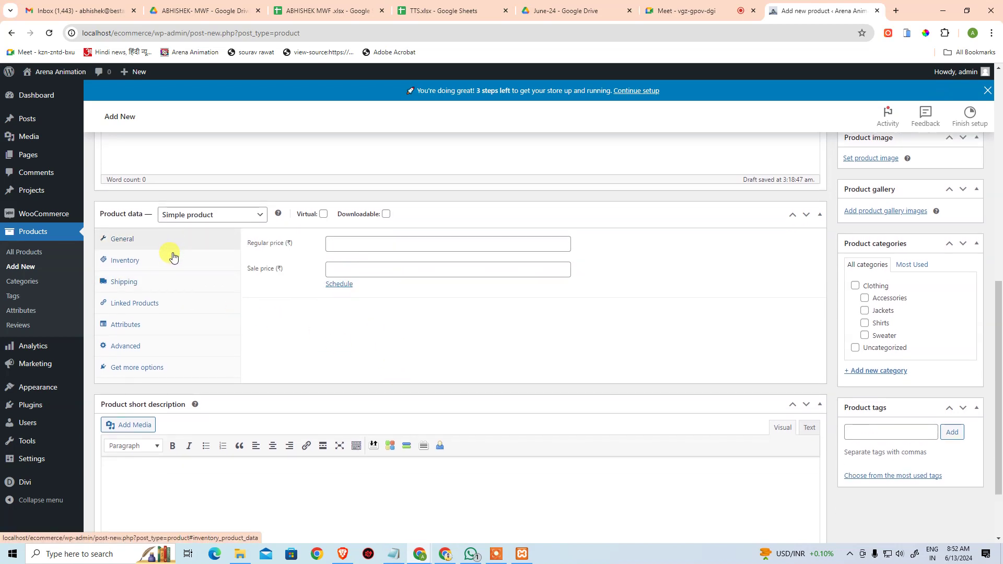
{"action": "left_click", "coordinate": [149, 368]}
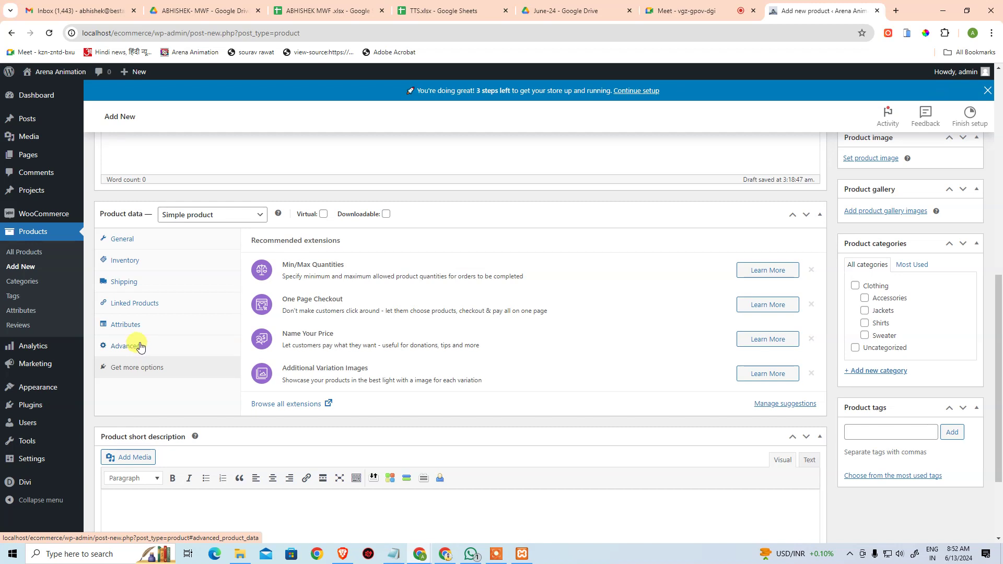
{"action": "left_click", "coordinate": [140, 347]}
{"action": "left_click", "coordinate": [137, 327]}
{"action": "left_click", "coordinate": [134, 302]}
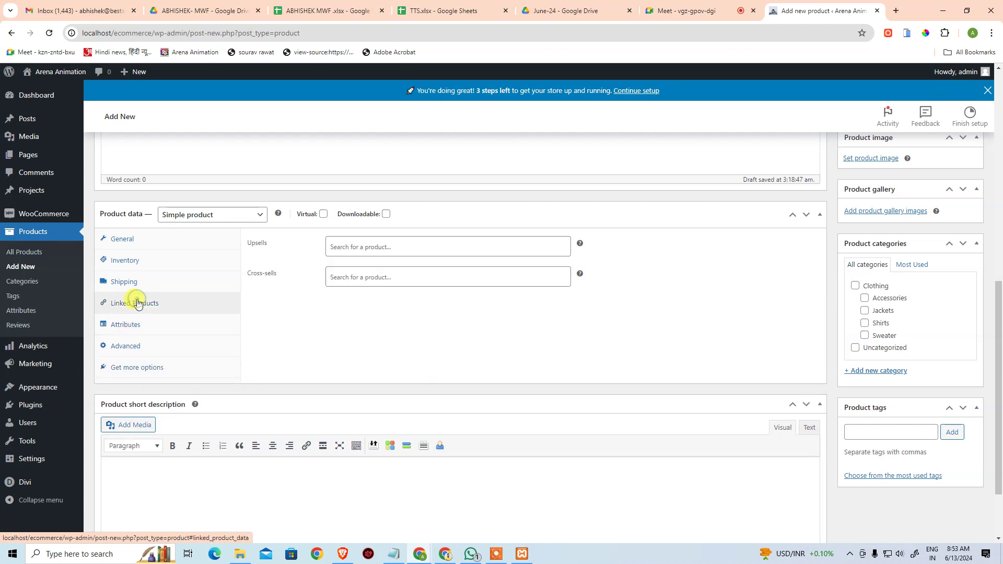
{"action": "left_click", "coordinate": [130, 325]}
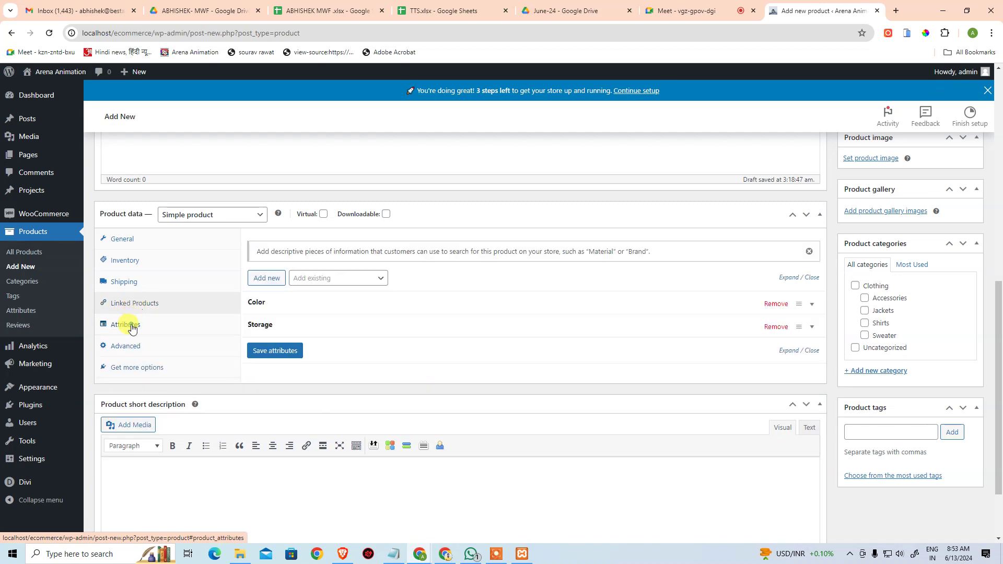
Expand the Color and Storage attributes to check their values, and save the attributes again.
{"action": "left_click", "coordinate": [381, 279]}
{"action": "left_click", "coordinate": [383, 281]}
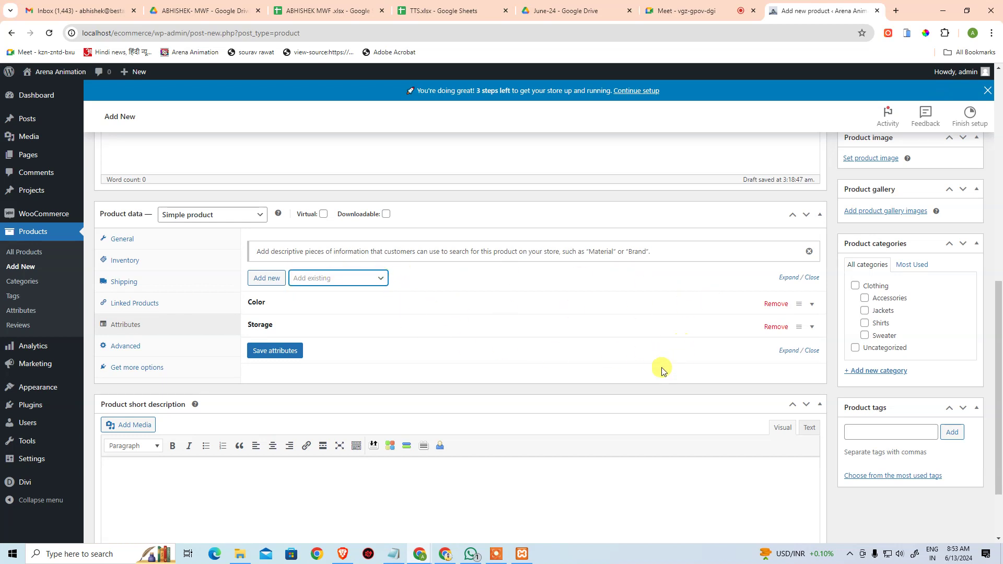
{"action": "left_click", "coordinate": [626, 377]}
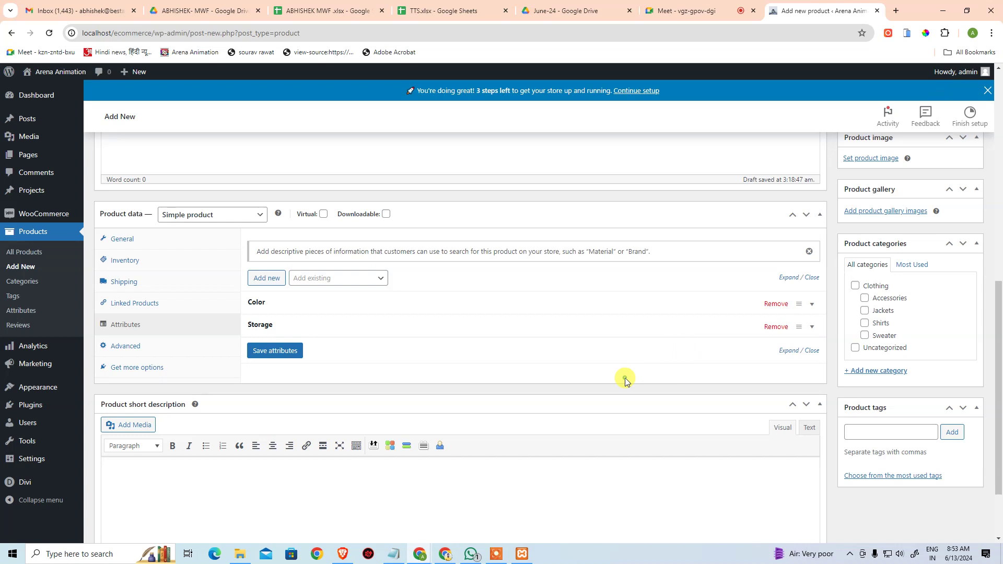
{"action": "left_click", "coordinate": [786, 277]}
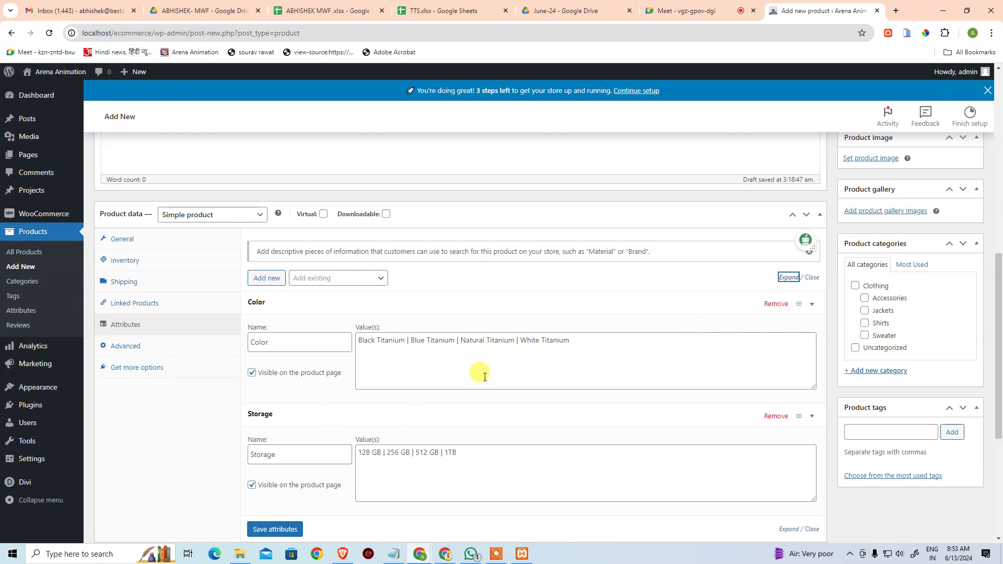
{"action": "scroll", "coordinate": [314, 496], "scroll_direction": "down", "scroll_amount": 2}
{"action": "left_click", "coordinate": [289, 424]}
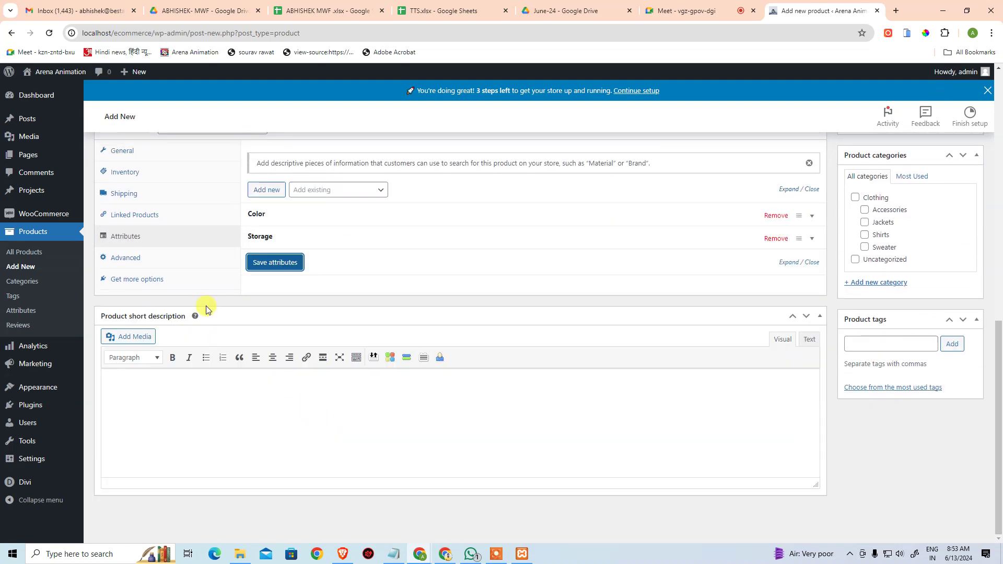
Enclose each Color attribute value in double quotes (Black Titanium, Blue Titanium, Natural Titanium, White Titanium) and save the attributes.
{"action": "scroll", "coordinate": [217, 316], "scroll_direction": "up", "scroll_amount": 3}
{"action": "scroll", "coordinate": [219, 320], "scroll_direction": "up", "scroll_amount": 1}
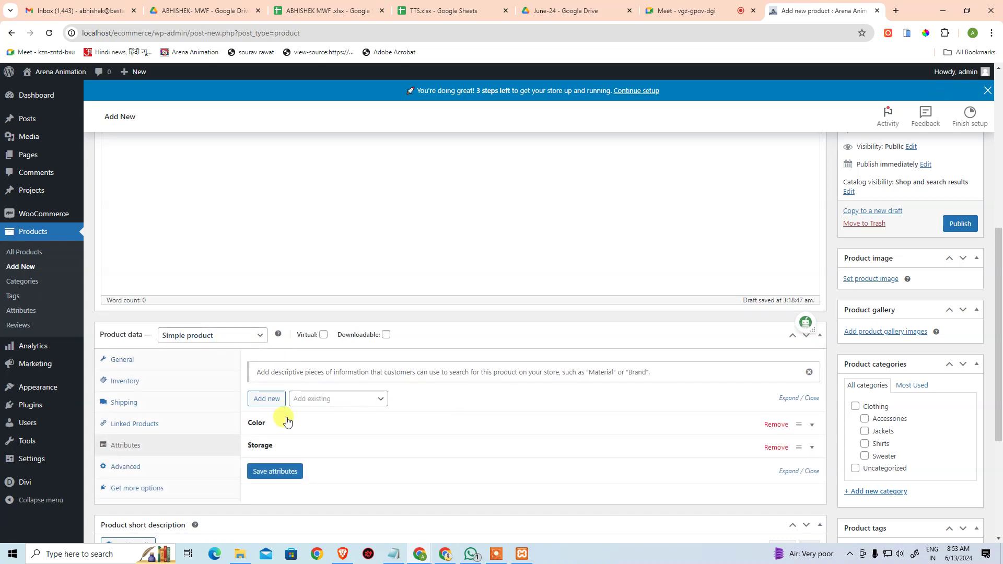
{"action": "left_click", "coordinate": [285, 422]}
{"action": "left_click", "coordinate": [406, 461]}
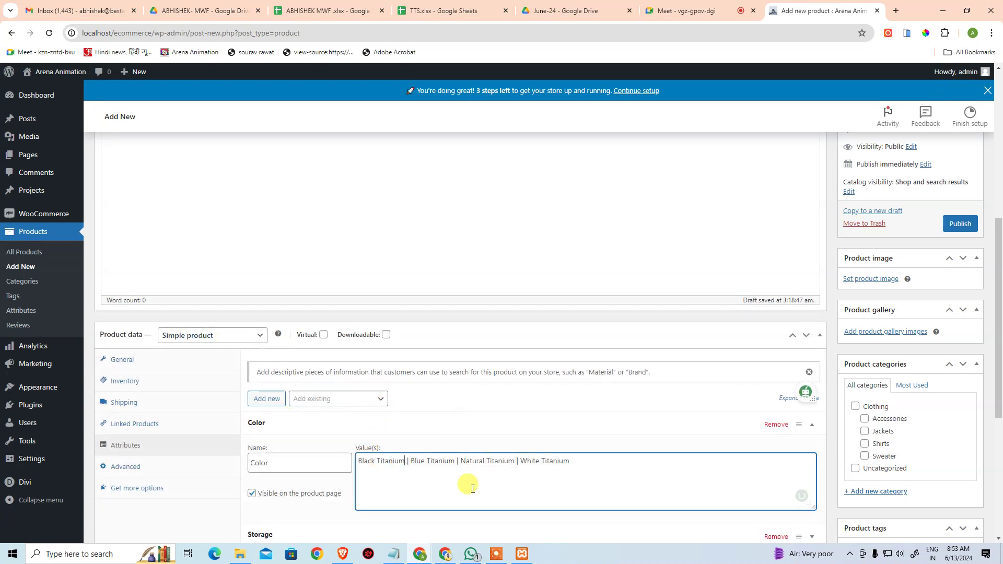
{"action": "type", "text": "\""}
{"action": "type", "text": "\""}
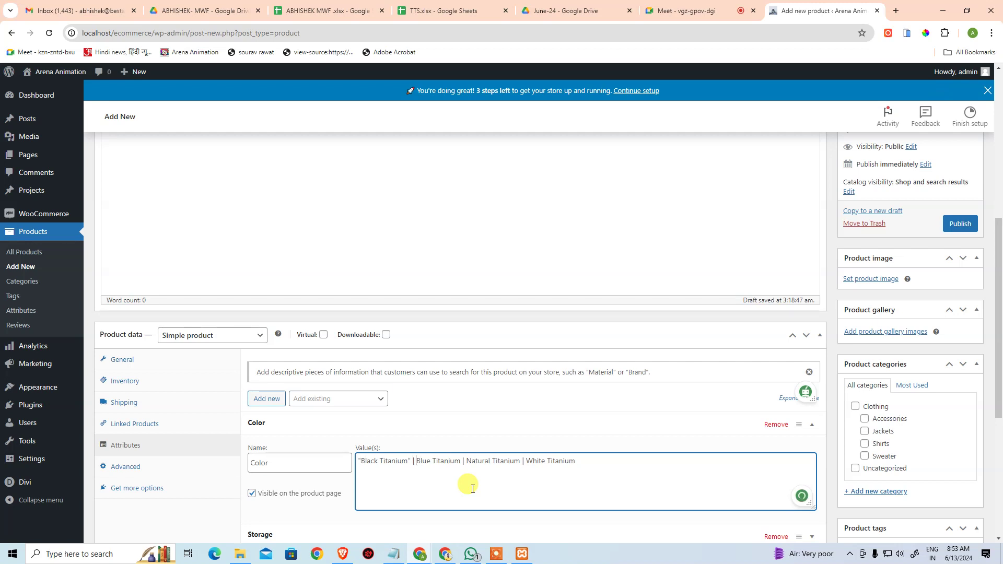
{"action": "type", "text": "\""}
{"action": "key", "text": "Right"}
{"action": "key", "text": "Right"}
{"action": "key", "text": "Right"}
{"action": "key", "text": "Right"}
{"action": "key", "text": "Right"}
{"action": "key", "text": "Right"}
{"action": "key", "text": "Right"}
{"action": "key", "text": "Right"}
{"action": "key", "text": "Right"}
{"action": "key", "text": "Right"}
{"action": "key", "text": "Right"}
{"action": "key", "text": "Right"}
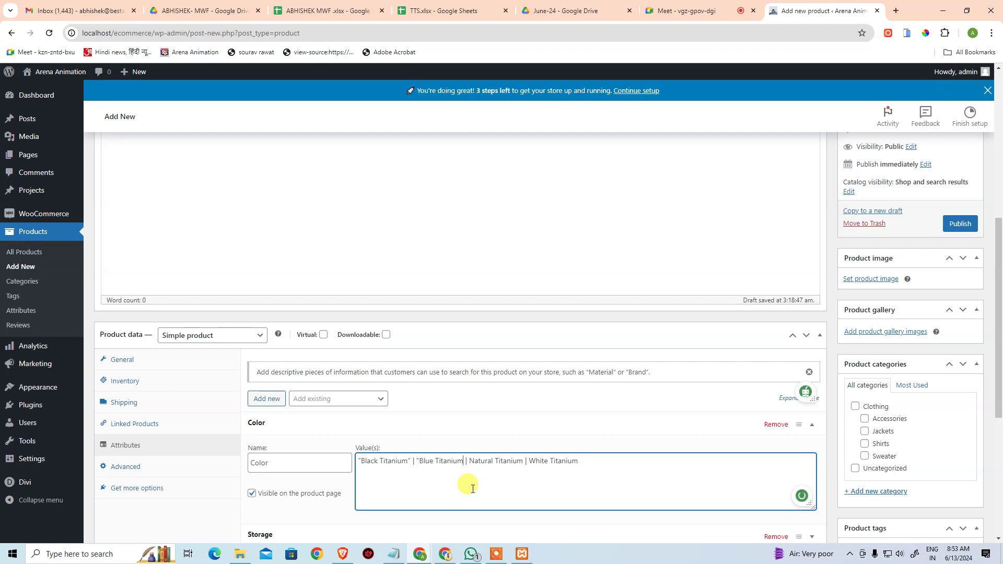
{"action": "type", "text": "\" | \""}
{"action": "key", "text": "Right"}
{"action": "key", "text": "Right"}
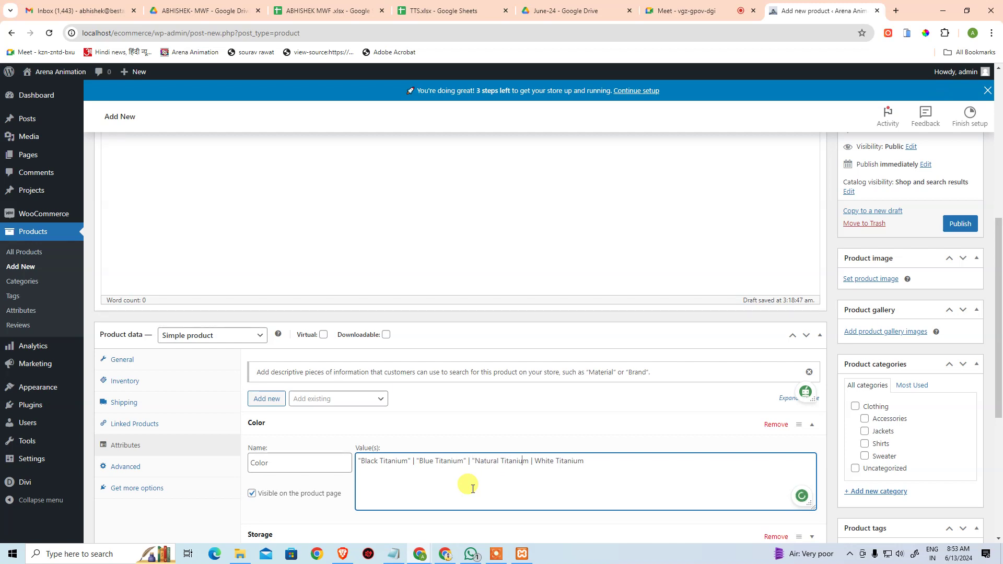
{"action": "type", "text": "\""}
{"action": "key", "text": "Right"}
{"action": "key", "text": "Right"}
{"action": "key", "text": "Right"}
{"action": "type", "text": "\""}
{"action": "key", "text": "Return"}
{"action": "key", "text": "BackSpace"}
{"action": "type", "text": "\""}
{"action": "scroll", "coordinate": [520, 466], "scroll_direction": "down", "scroll_amount": 4}
{"action": "left_click", "coordinate": [287, 353]}
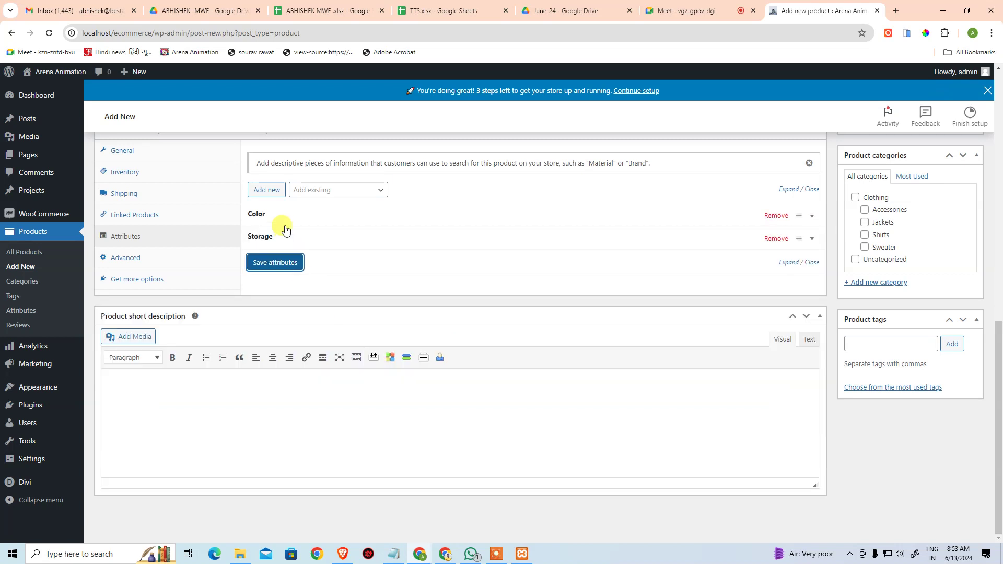
Enclose each Storage attribute value in double quotes (128 GB, 256 GB, 512 GB, 1TB) and save the attributes.
{"action": "left_click", "coordinate": [283, 232]}
{"action": "key", "text": "Return"}
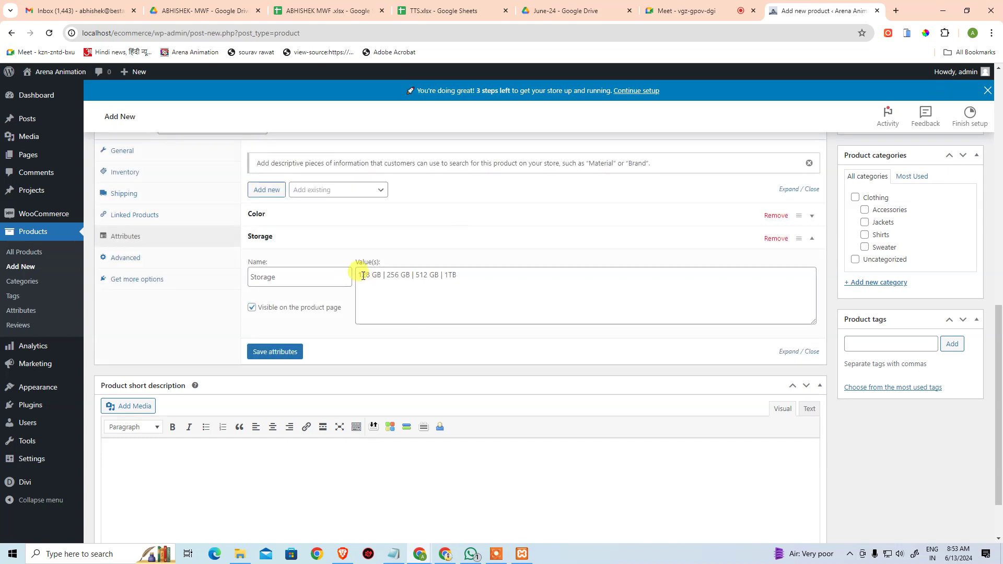
{"action": "left_click", "coordinate": [361, 277]}
{"action": "type", "text": "\""}
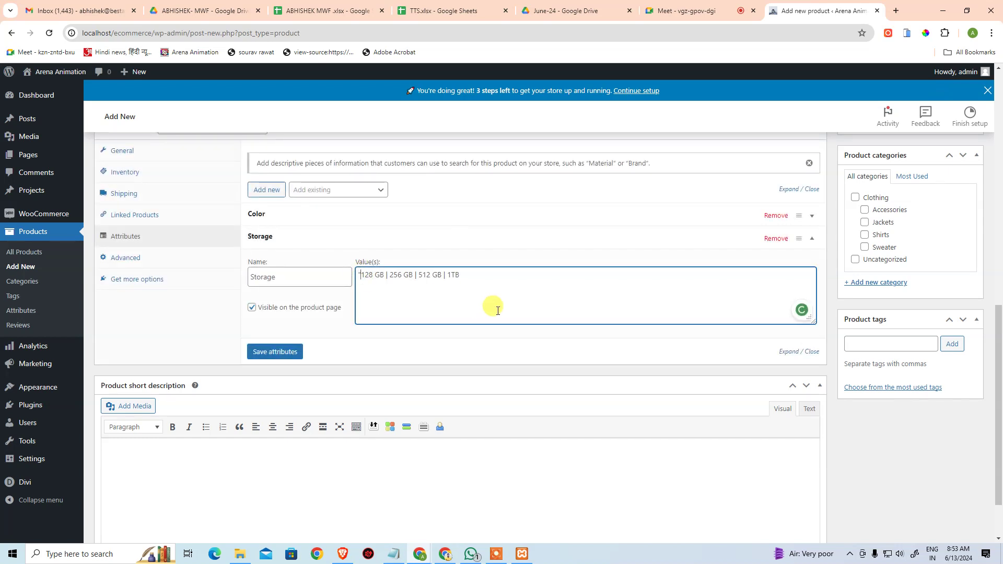
{"action": "type", "text": "\""}
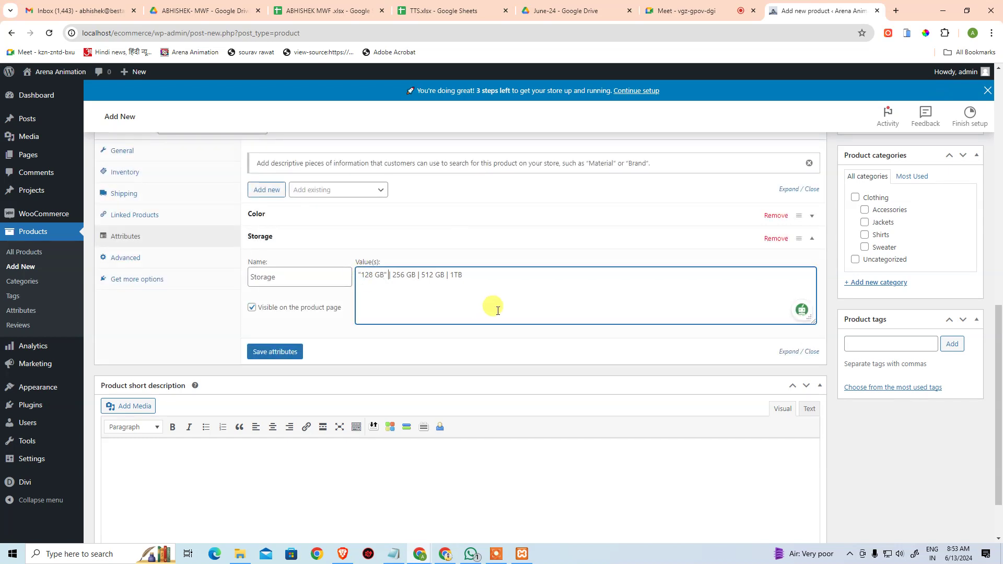
{"action": "type", "text": "\""}
{"action": "type", "text": "\""}
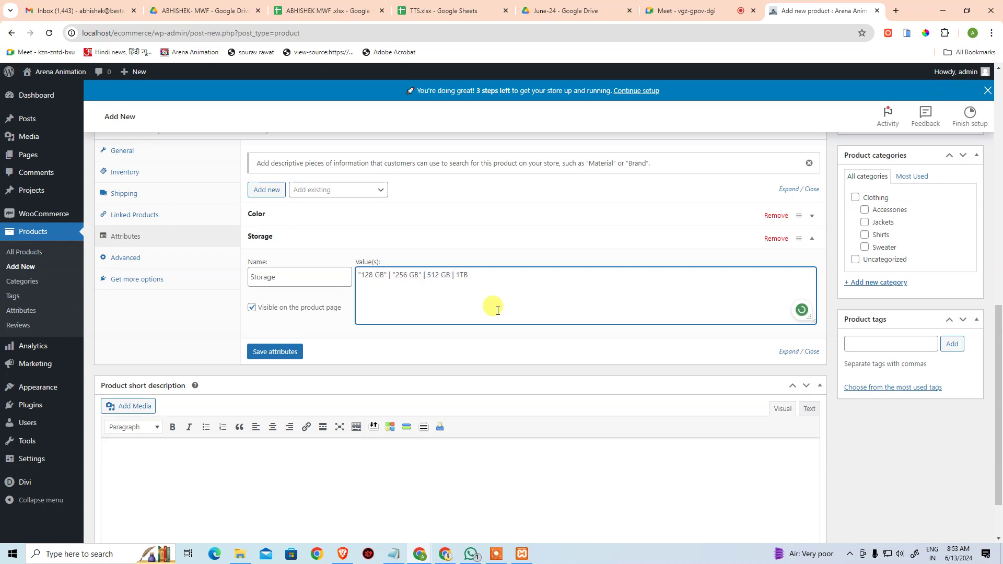
{"action": "type", "text": "\""}
{"action": "type", "text": "\""}
{"action": "type", "text": "\""}
{"action": "key", "text": "End"}
{"action": "left_click", "coordinate": [286, 354]}
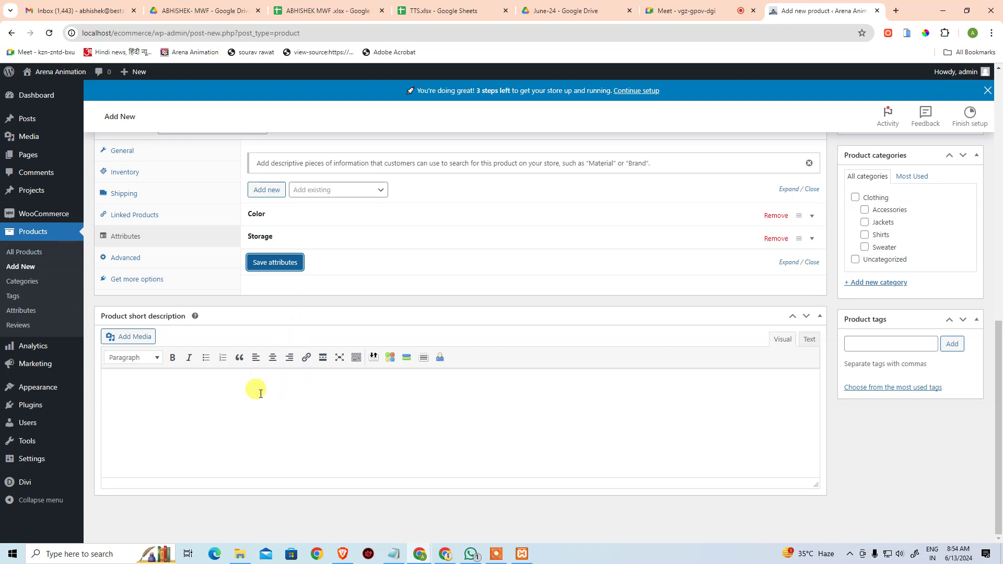
Review the product's advanced settings and read the hint above its attributes.
{"action": "scroll", "coordinate": [218, 309], "scroll_direction": "up", "scroll_amount": 2}
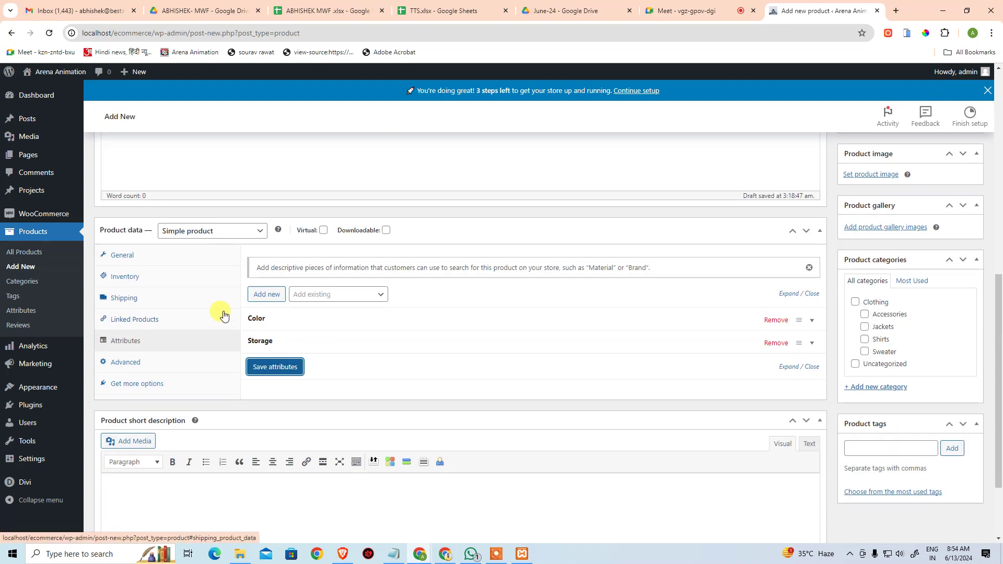
{"action": "left_click", "coordinate": [162, 362]}
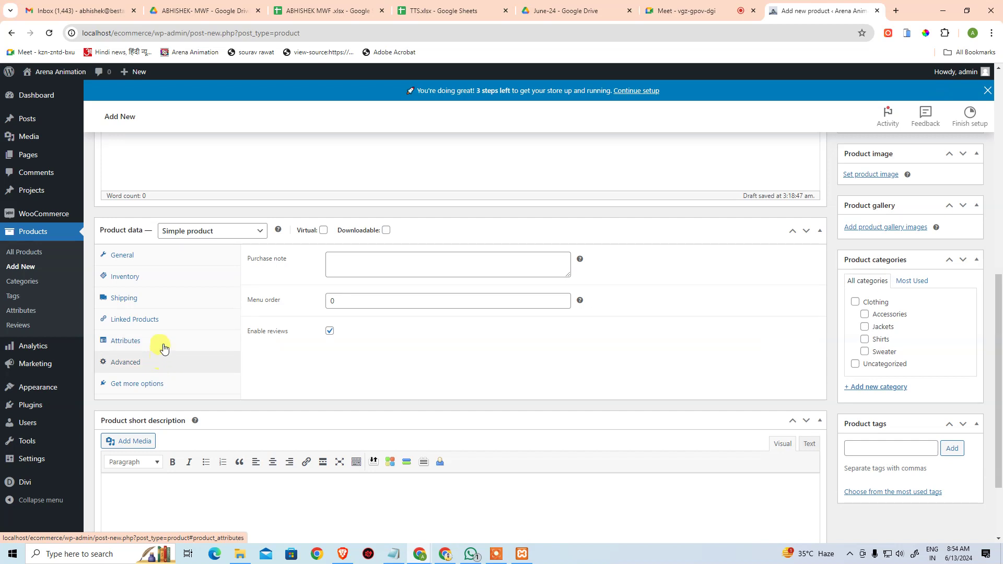
{"action": "left_click", "coordinate": [164, 348]}
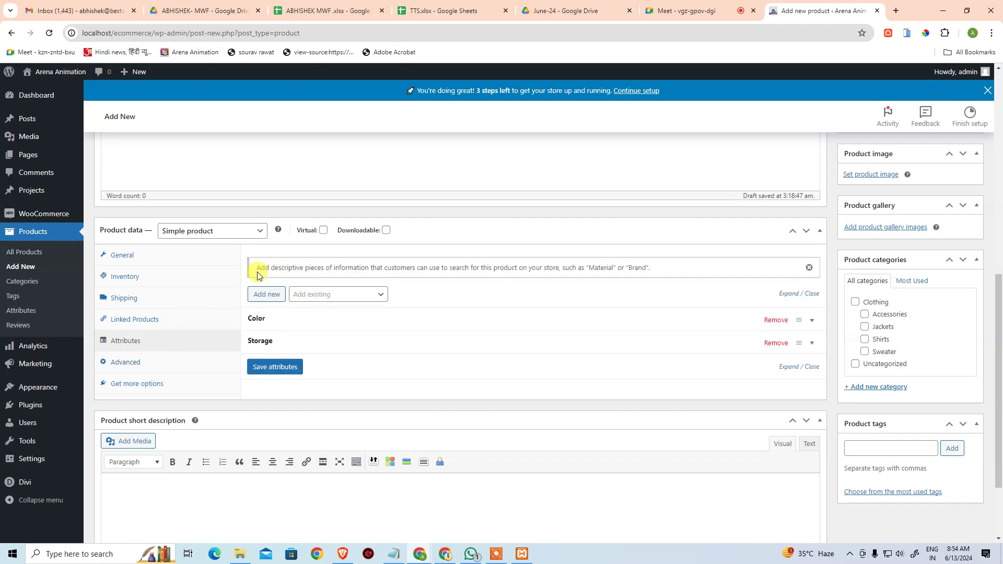
{"action": "left_click_drag", "start_coordinate": [256, 269], "coordinate": [734, 265]}
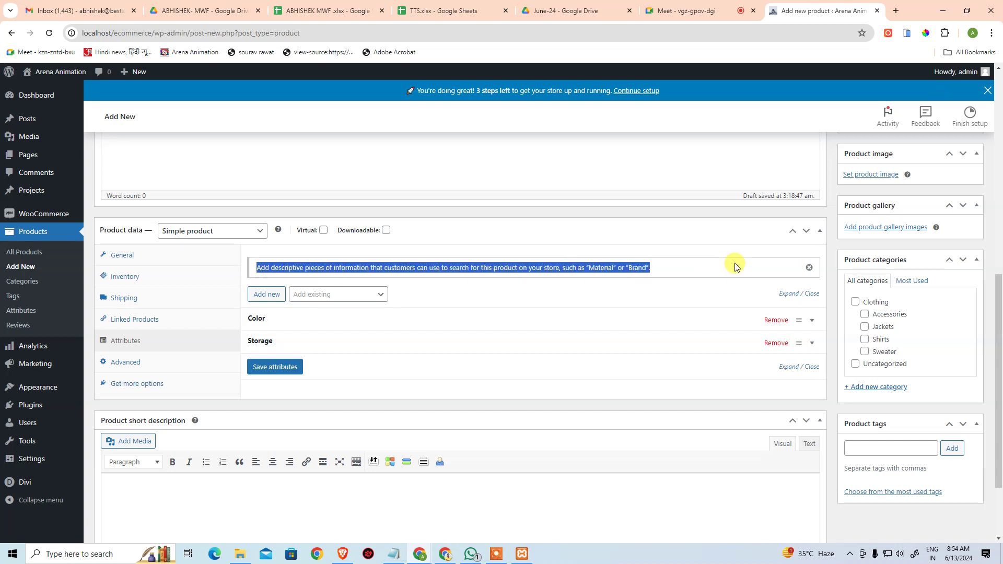
Change the product type to Variable product and open its variations settings.
{"action": "left_click", "coordinate": [157, 320]}
{"action": "left_click", "coordinate": [210, 240]}
{"action": "left_click", "coordinate": [197, 283]}
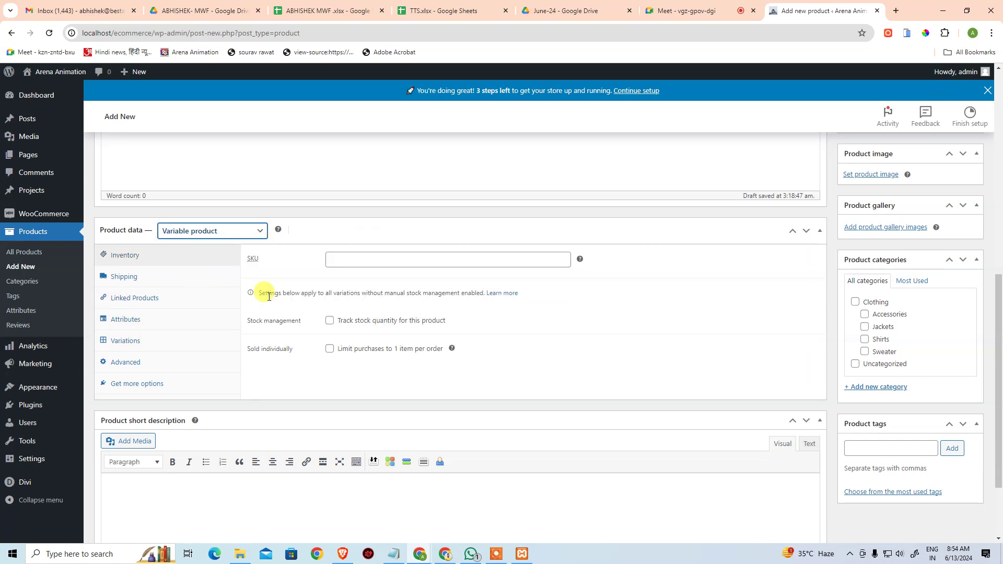
{"action": "left_click", "coordinate": [162, 345]}
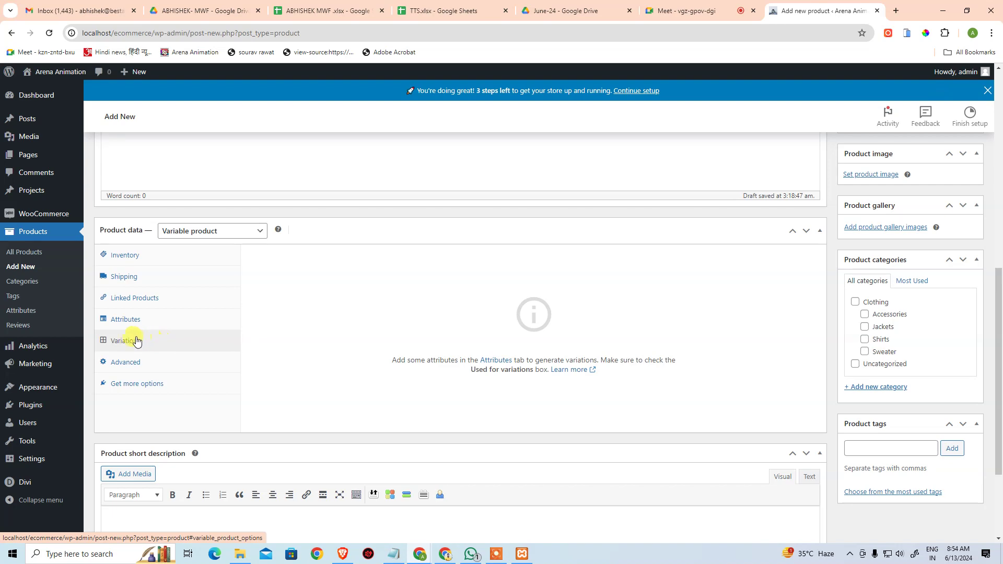
{"action": "scroll", "coordinate": [927, 345], "scroll_direction": "up", "scroll_amount": 1}
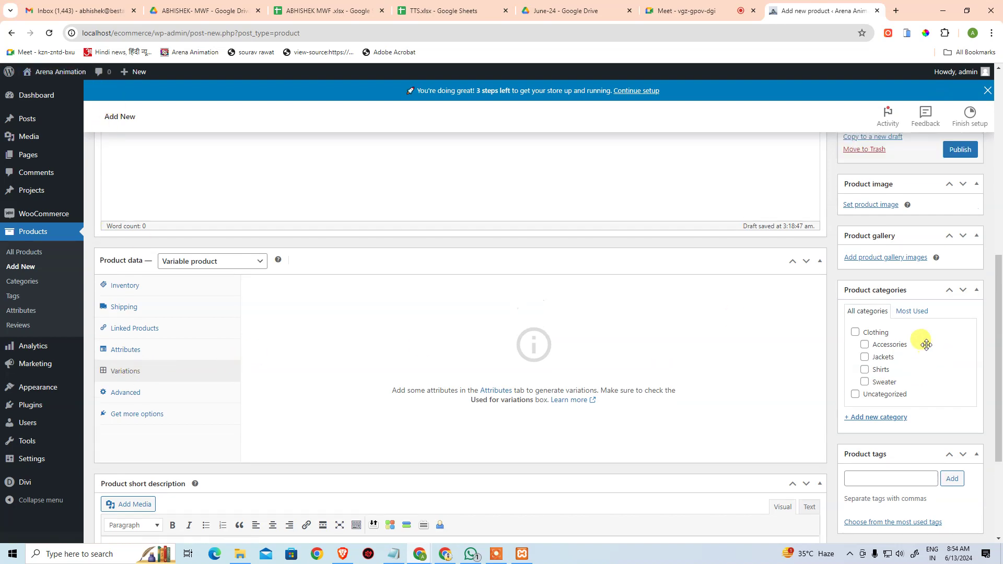
{"action": "scroll", "coordinate": [926, 345], "scroll_direction": "up", "scroll_amount": 4}
{"action": "scroll", "coordinate": [936, 353], "scroll_direction": "down", "scroll_amount": 1}
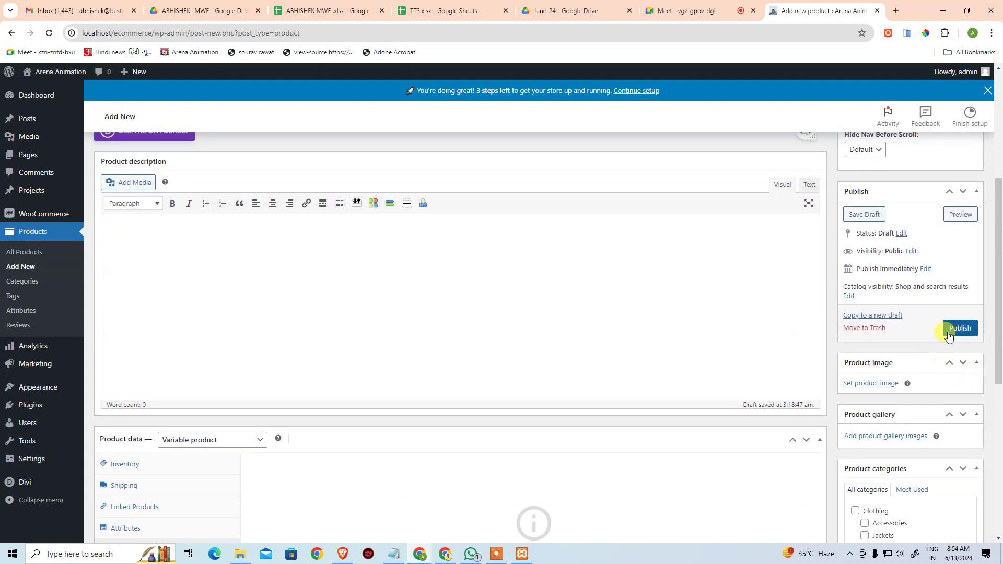
{"action": "scroll", "coordinate": [949, 336], "scroll_direction": "up", "scroll_amount": 3}
{"action": "scroll", "coordinate": [941, 331], "scroll_direction": "down", "scroll_amount": 9}
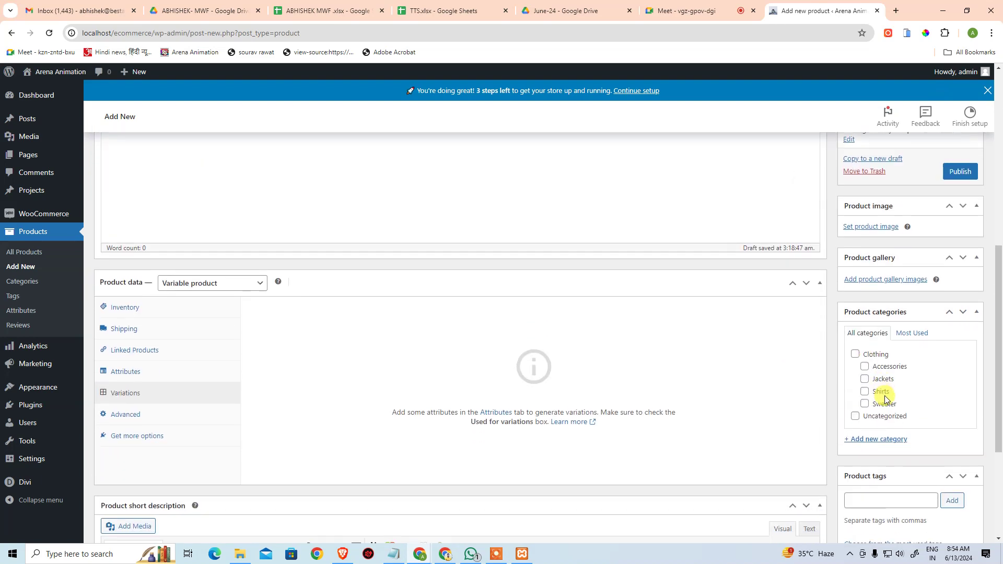
{"action": "scroll", "coordinate": [888, 409], "scroll_direction": "up", "scroll_amount": 3}
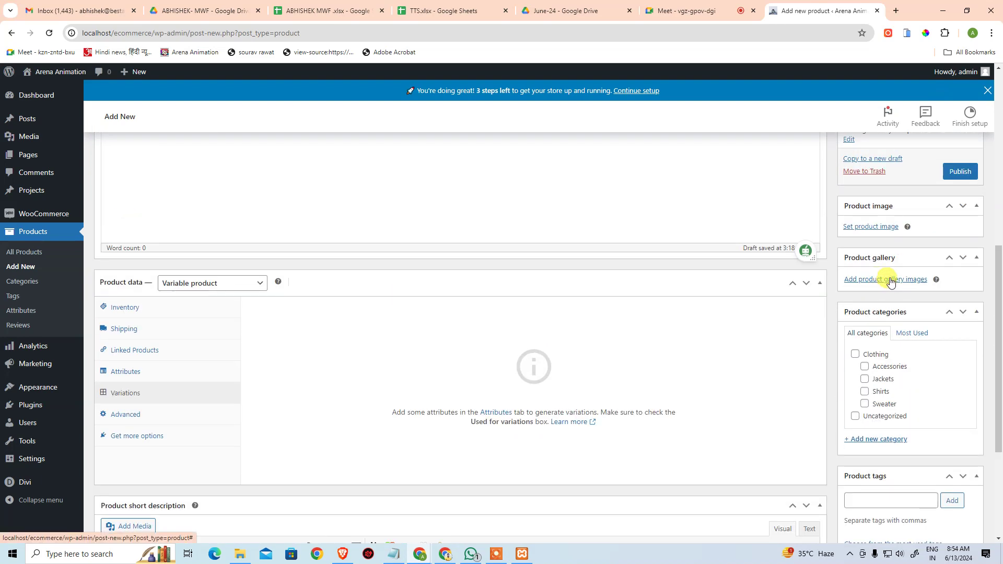
{"action": "left_click", "coordinate": [876, 228]}
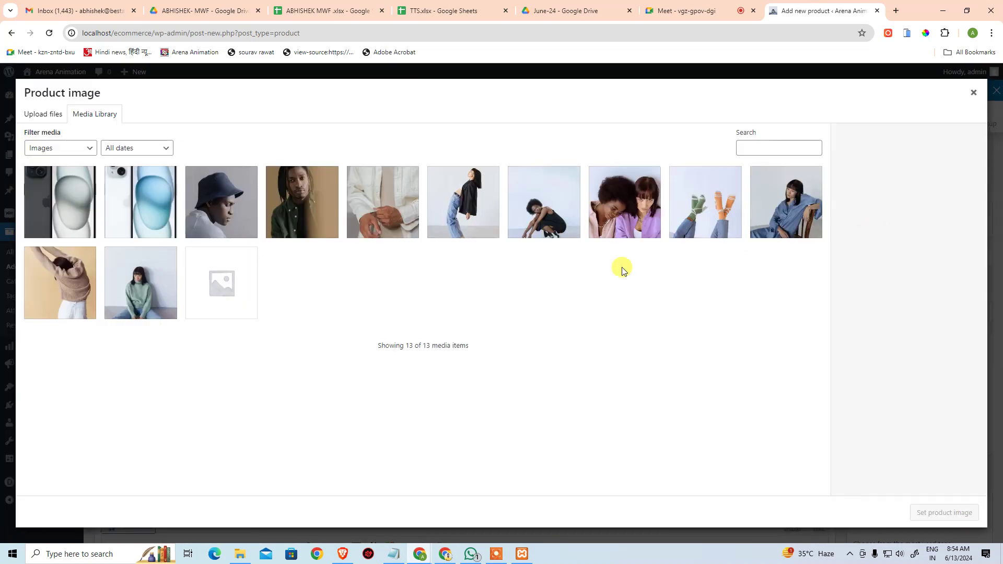
{"action": "left_click", "coordinate": [44, 116]}
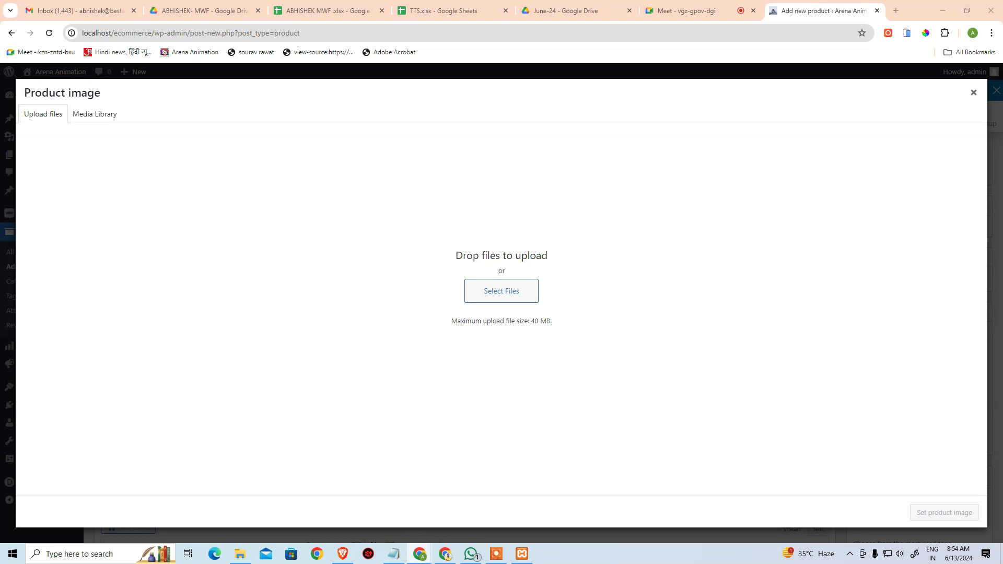
{"action": "left_click", "coordinate": [504, 295]}
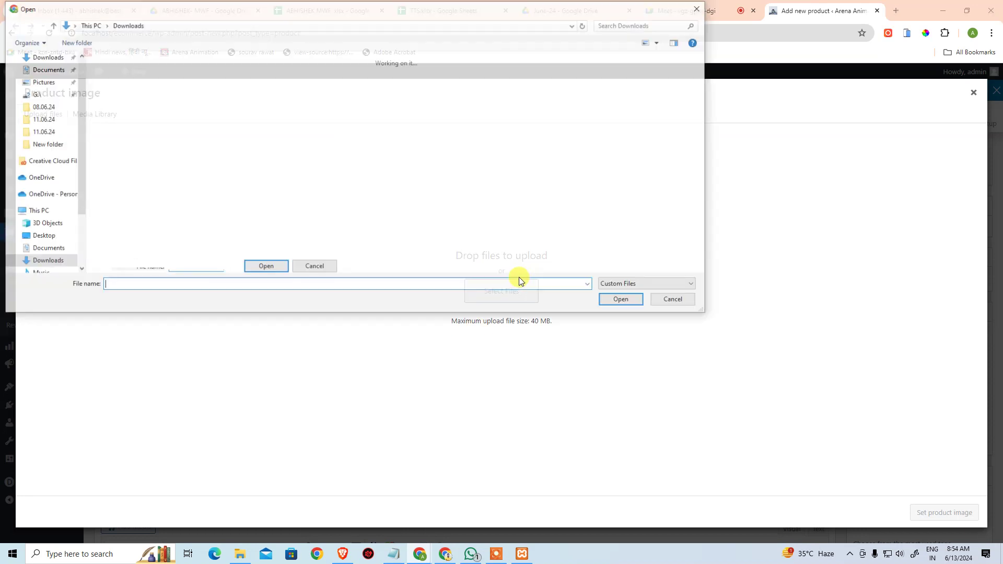
{"action": "type", "text": "https://rukminim2.flixcart.com/image/1664/1664/xif0q/mobile/0/q/d/-original-imagtc4hzawdcp4g.jpeg"}
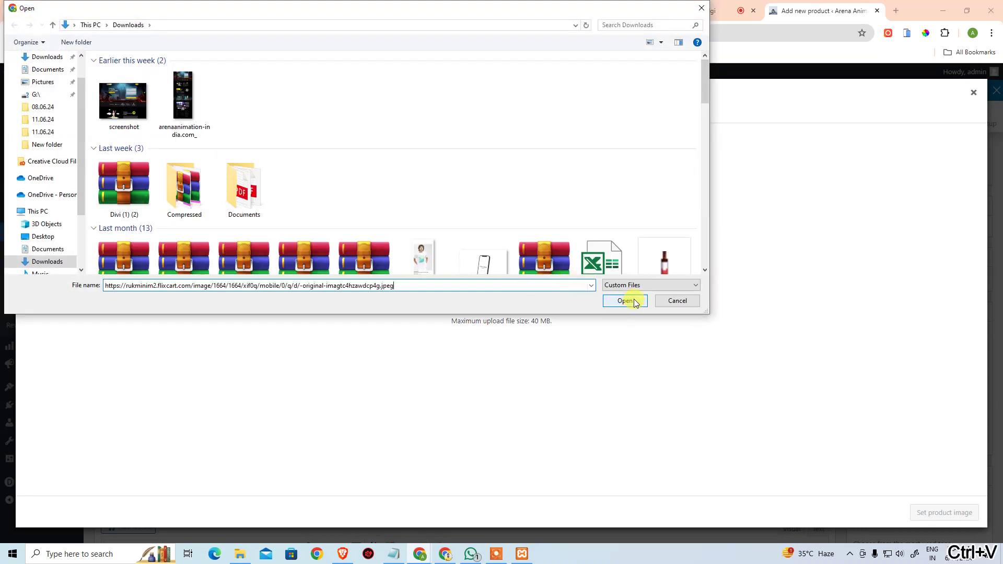
{"action": "left_click", "coordinate": [626, 301]}
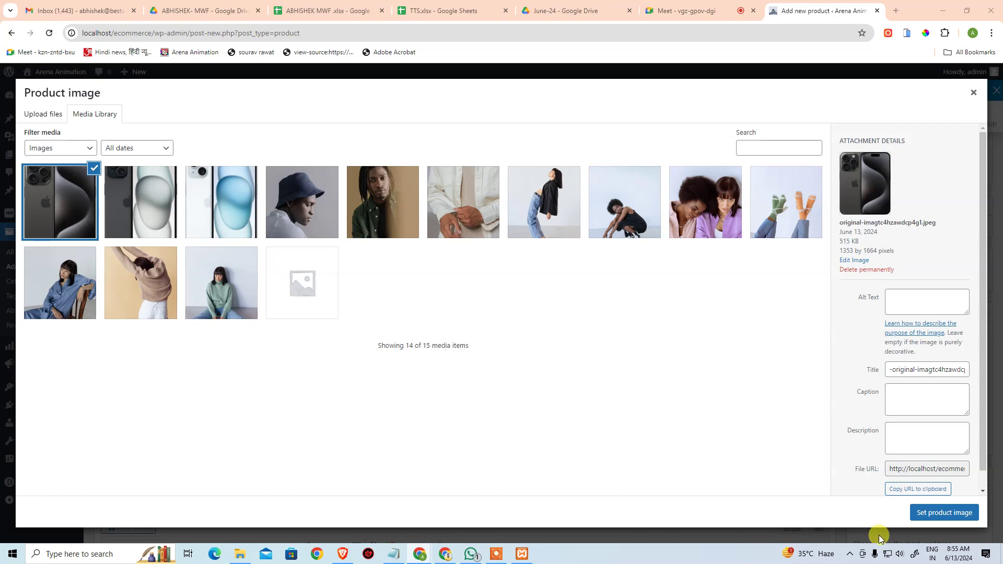
{"action": "left_click", "coordinate": [943, 512]}
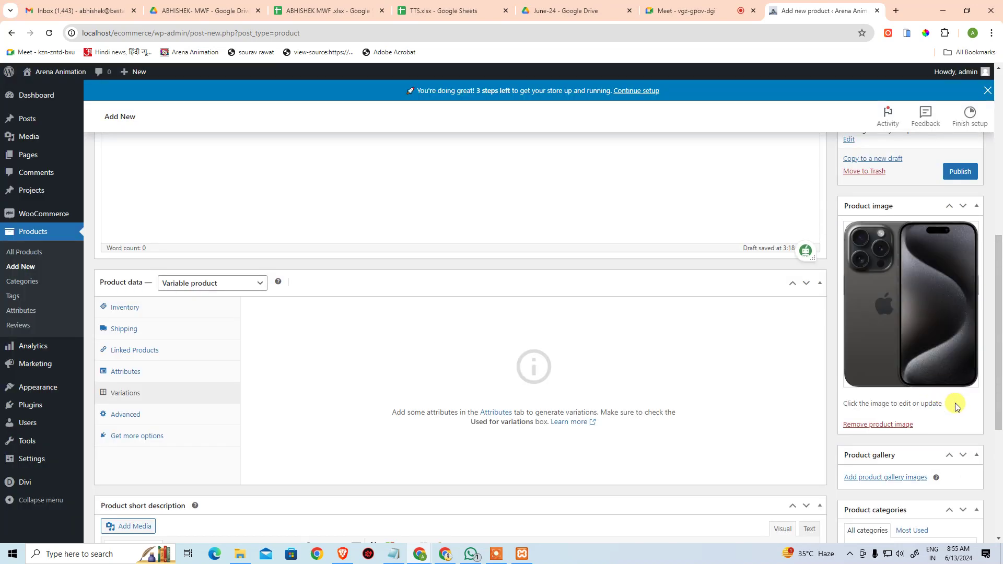
Copy the product name, rating and highlights from the Flipkart listing and paste them into a new Notepad document.
{"action": "scroll", "coordinate": [902, 385], "scroll_direction": "down", "scroll_amount": 2}
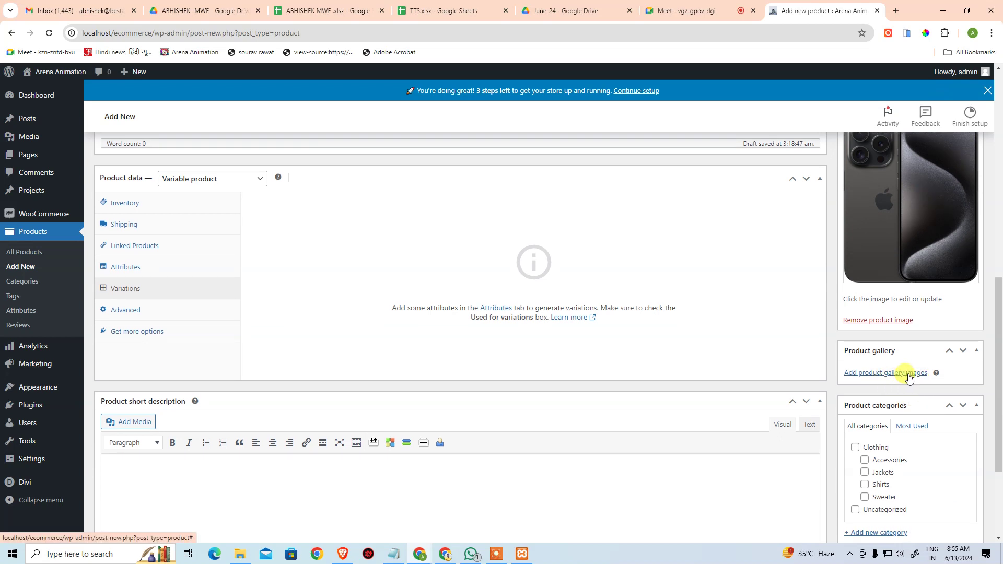
{"action": "scroll", "coordinate": [920, 374], "scroll_direction": "down", "scroll_amount": 3}
{"action": "scroll", "coordinate": [893, 219], "scroll_direction": "up", "scroll_amount": 5}
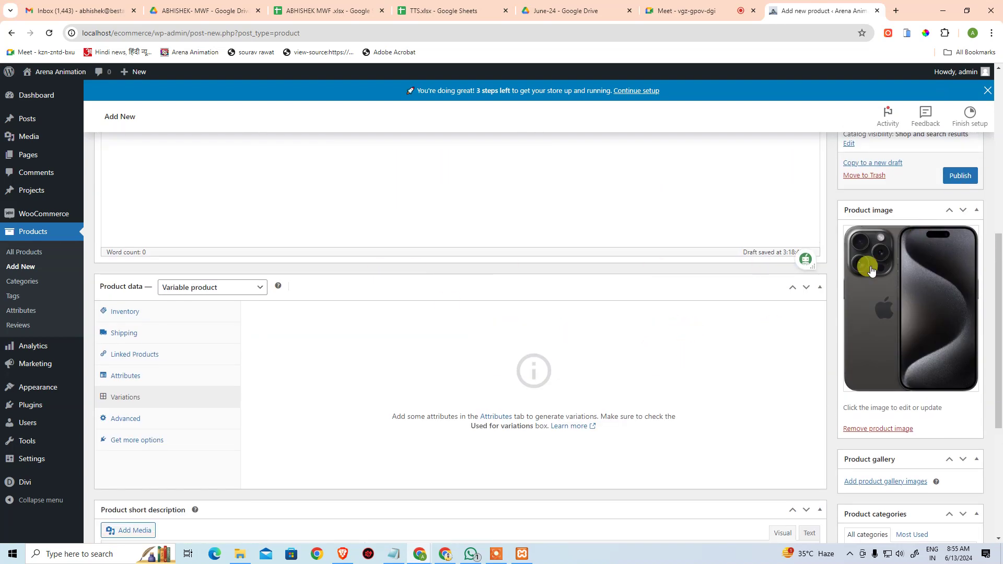
{"action": "scroll", "coordinate": [929, 257], "scroll_direction": "down", "scroll_amount": 5}
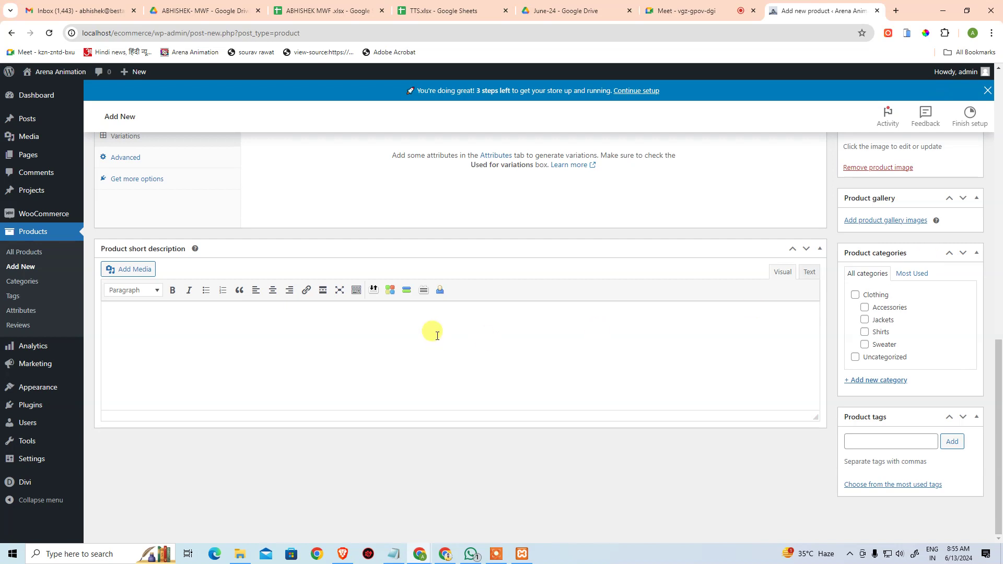
{"action": "left_click", "coordinate": [438, 336]}
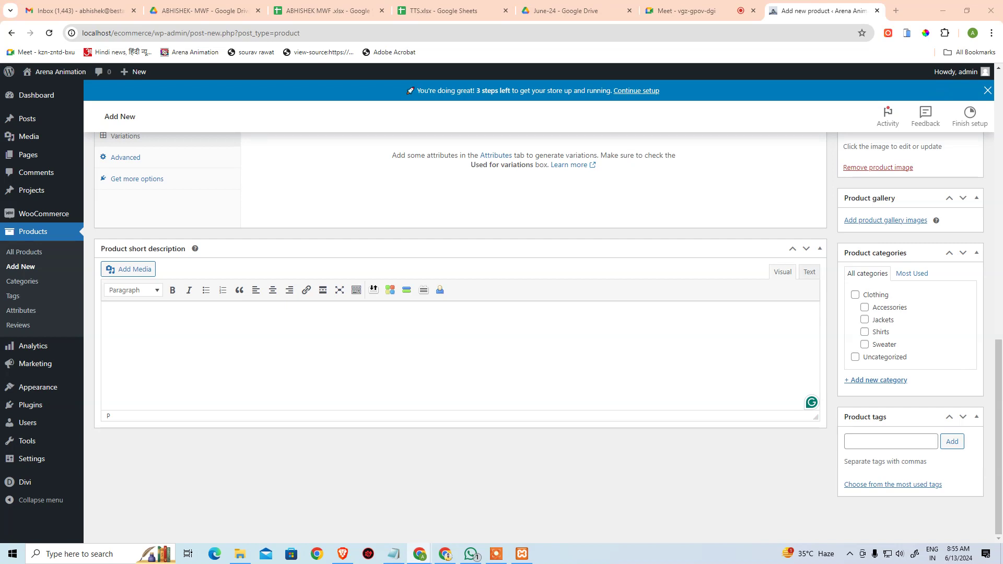
{"action": "key", "text": "ctrl+c"}
{"action": "left_click", "coordinate": [400, 553]}
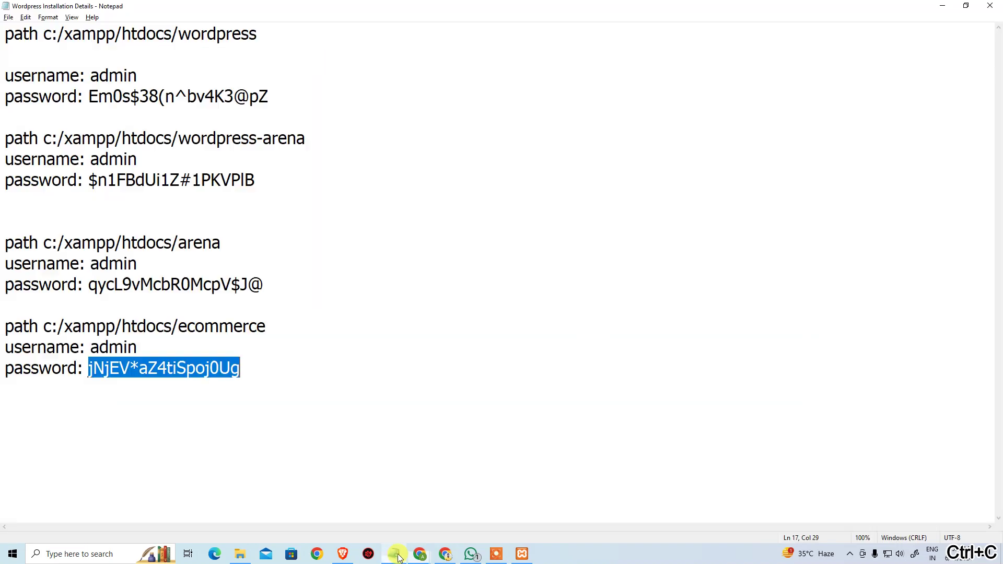
{"action": "left_click", "coordinate": [469, 444]}
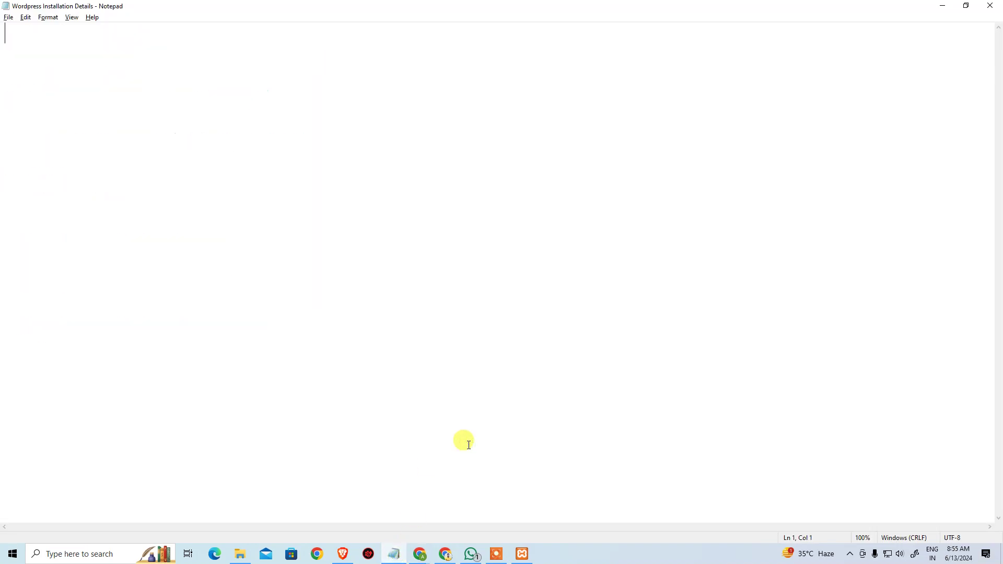
{"action": "key", "text": "ctrl+n"}
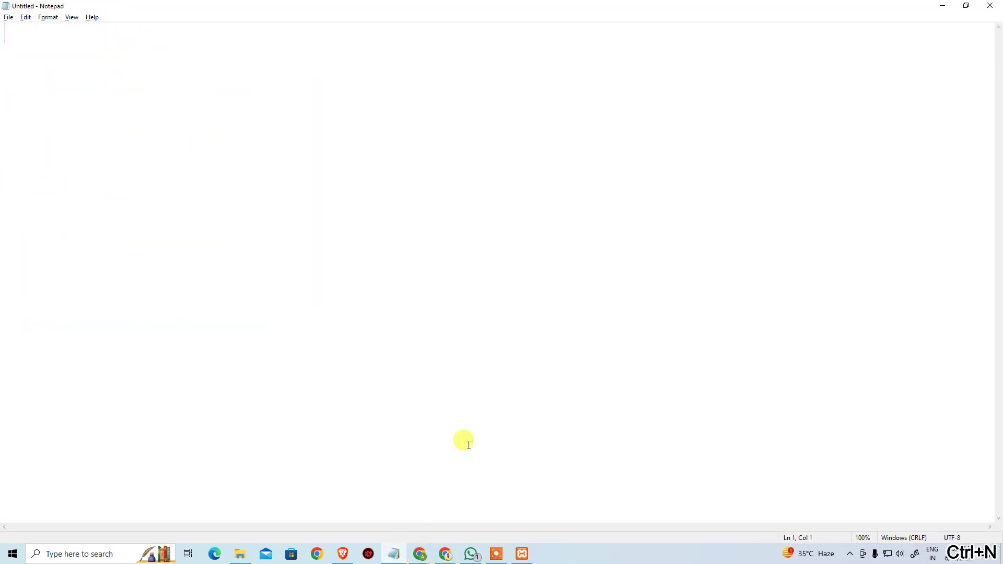
{"action": "key", "text": "ctrl+v"}
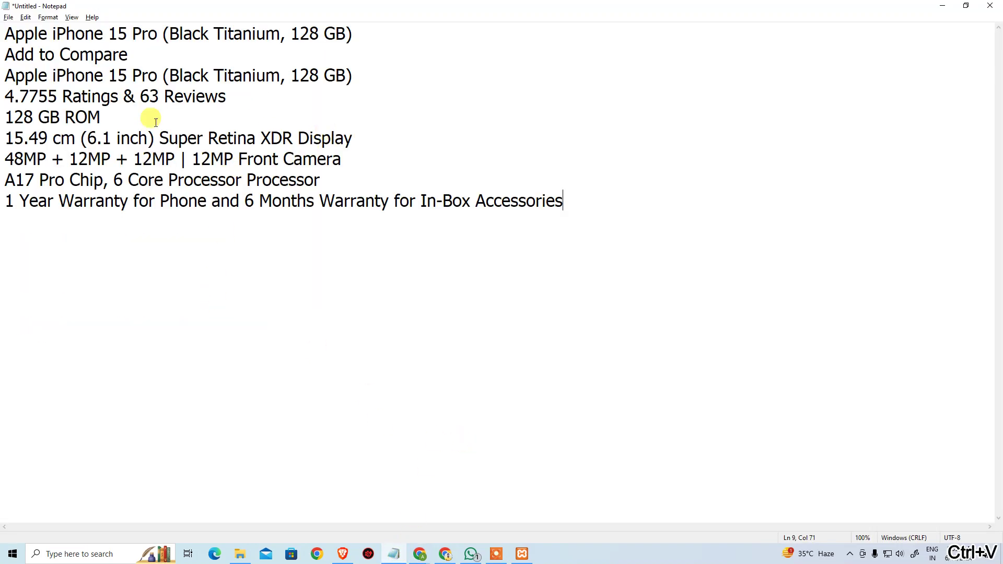
Cut the five highlight lines from "128 GB ROM" to the warranty line in Notepad and paste them into the product short description.
{"action": "left_click", "coordinate": [286, 90]}
{"action": "key", "text": "Up"}
{"action": "key", "text": "Up"}
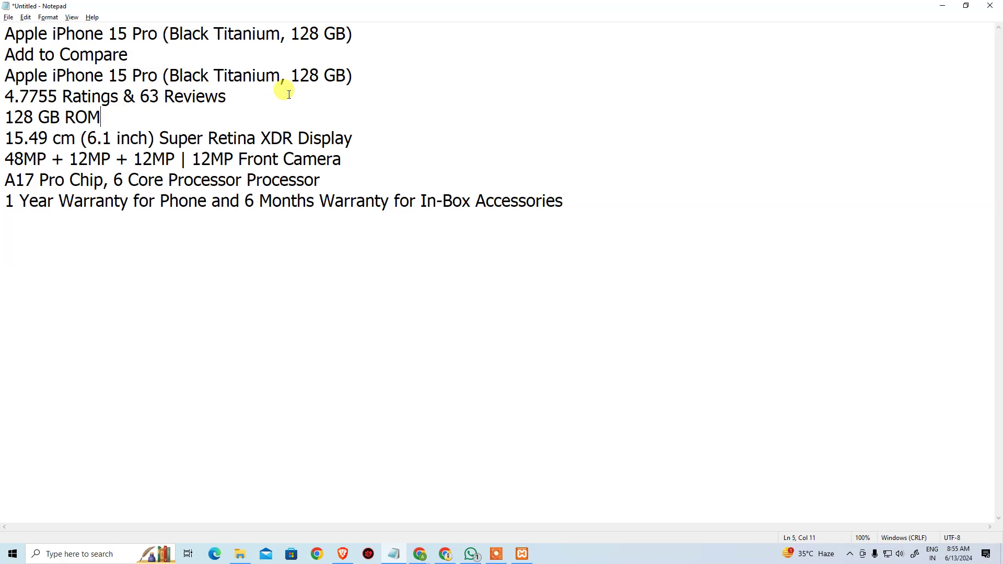
{"action": "key", "text": "shift+Down"}
{"action": "key", "text": "shift+Down"}
{"action": "key", "text": "shift+Down"}
{"action": "key", "text": "shift+Down"}
{"action": "key", "text": "shift+End"}
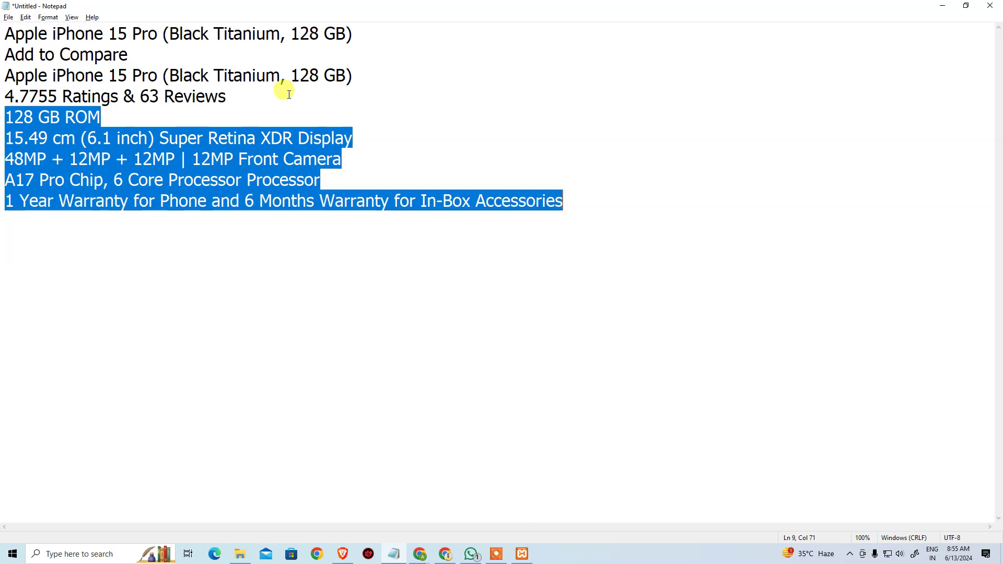
{"action": "key", "text": "ctrl+x"}
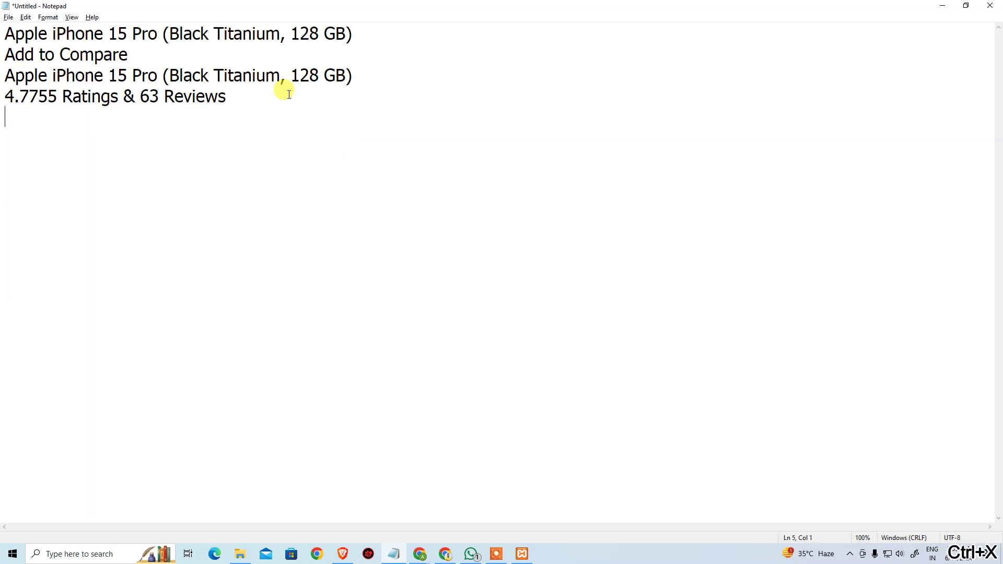
{"action": "left_click", "coordinate": [313, 499]}
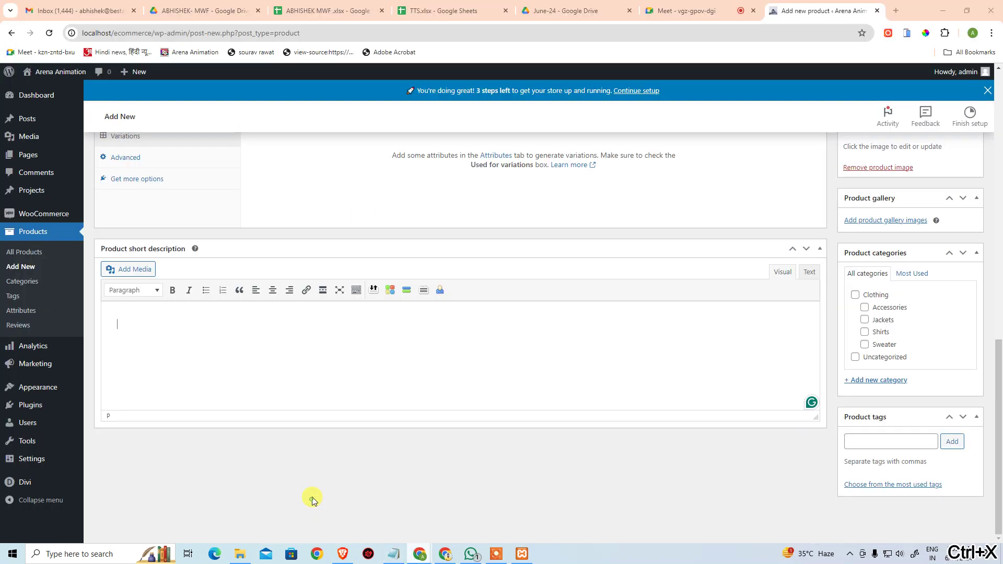
{"action": "key", "text": "ctrl+v"}
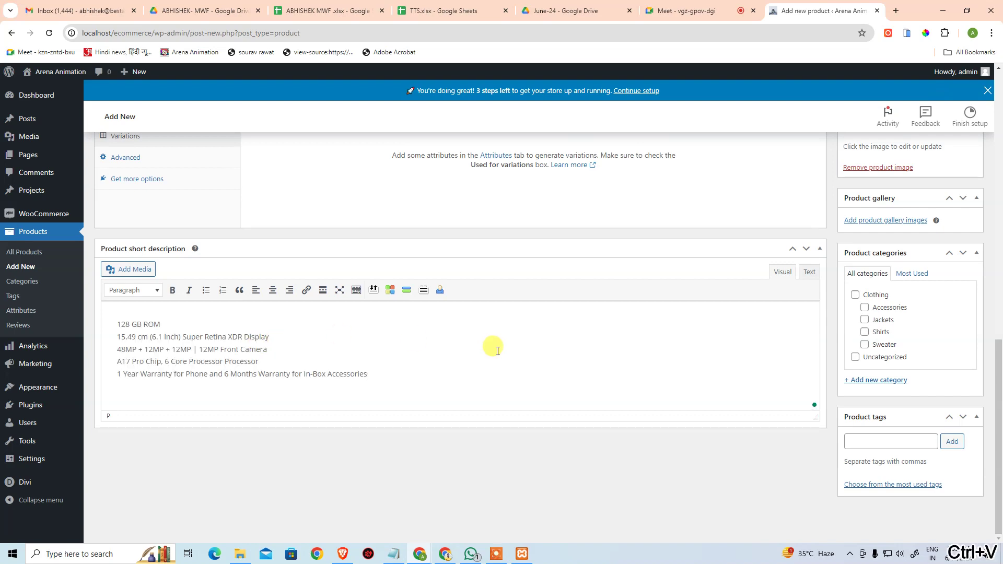
Copy the overview paragraph starting "iPhone 15 Pro, a titanium marvel" and paste it below the highlights in the short description.
{"action": "scroll", "coordinate": [545, 407], "scroll_direction": "up", "scroll_amount": 3}
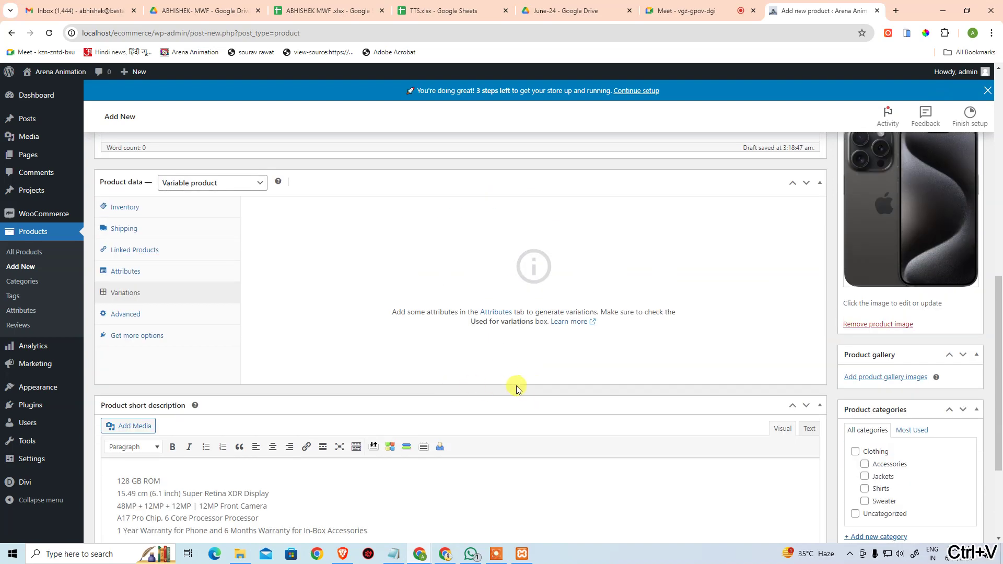
{"action": "scroll", "coordinate": [365, 345], "scroll_direction": "down", "scroll_amount": 4}
{"action": "scroll", "coordinate": [421, 340], "scroll_direction": "up", "scroll_amount": 15}
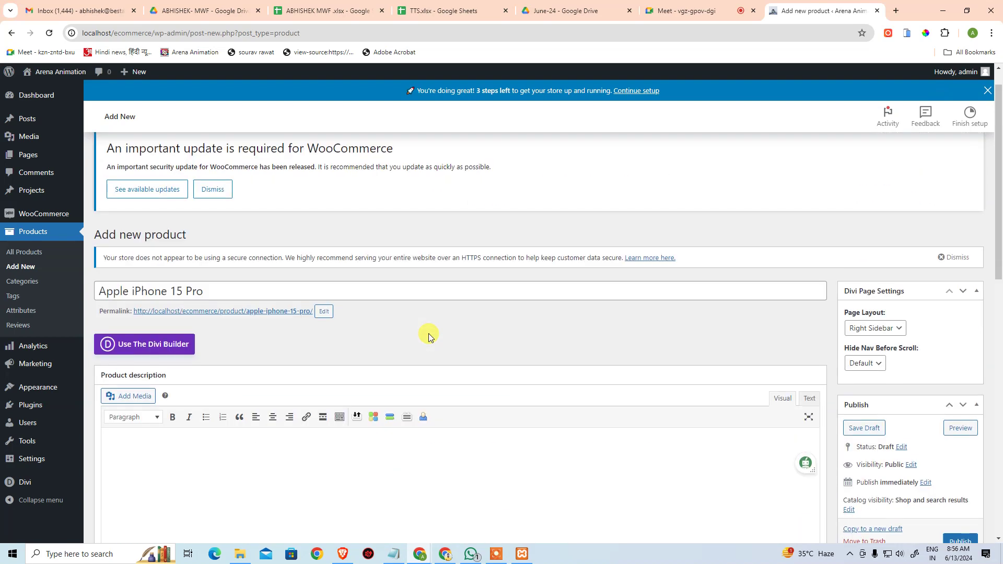
{"action": "scroll", "coordinate": [428, 334], "scroll_direction": "down", "scroll_amount": 5}
{"action": "left_click", "coordinate": [377, 288]}
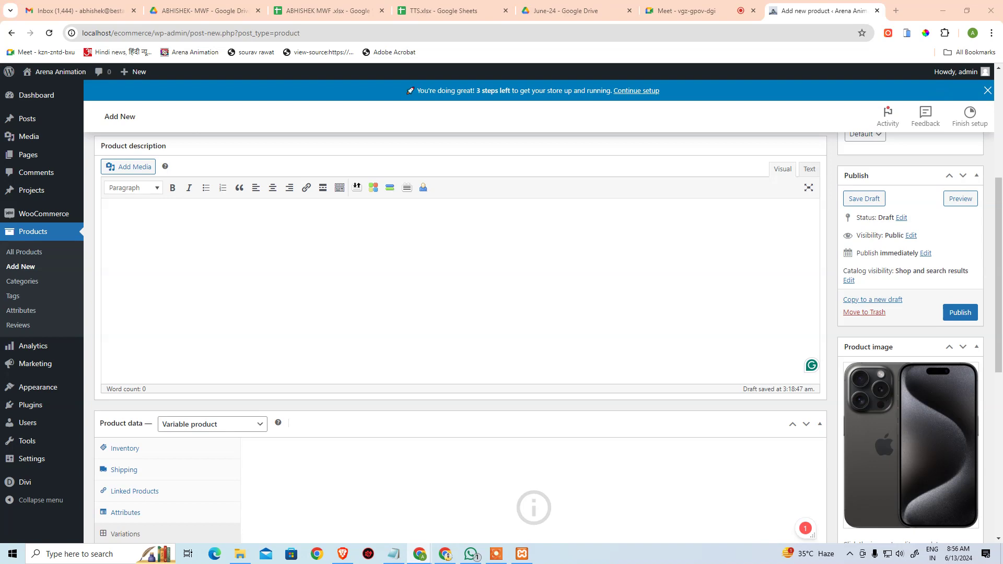
{"action": "key", "text": "ctrl+c"}
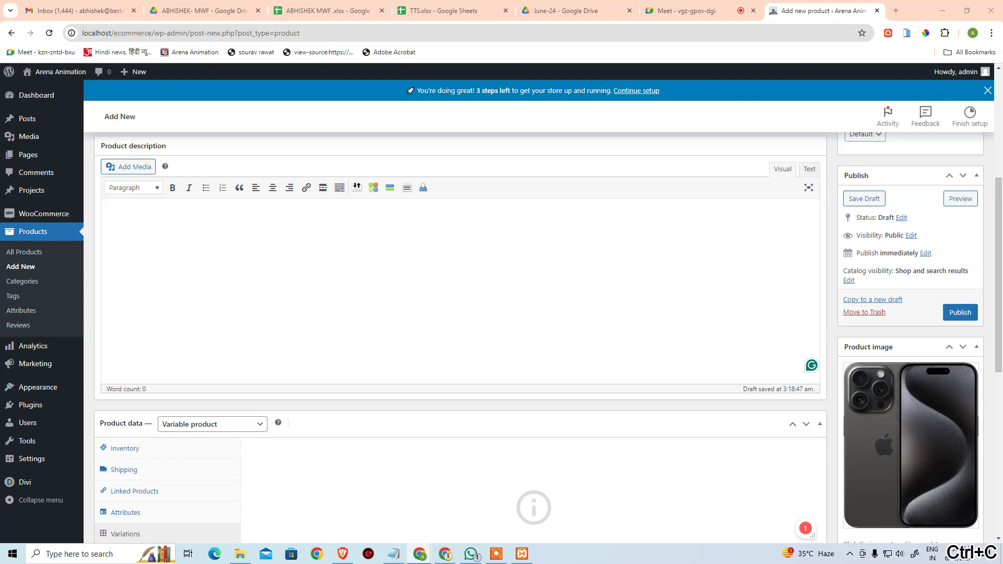
{"action": "scroll", "coordinate": [397, 355], "scroll_direction": "down", "scroll_amount": 8}
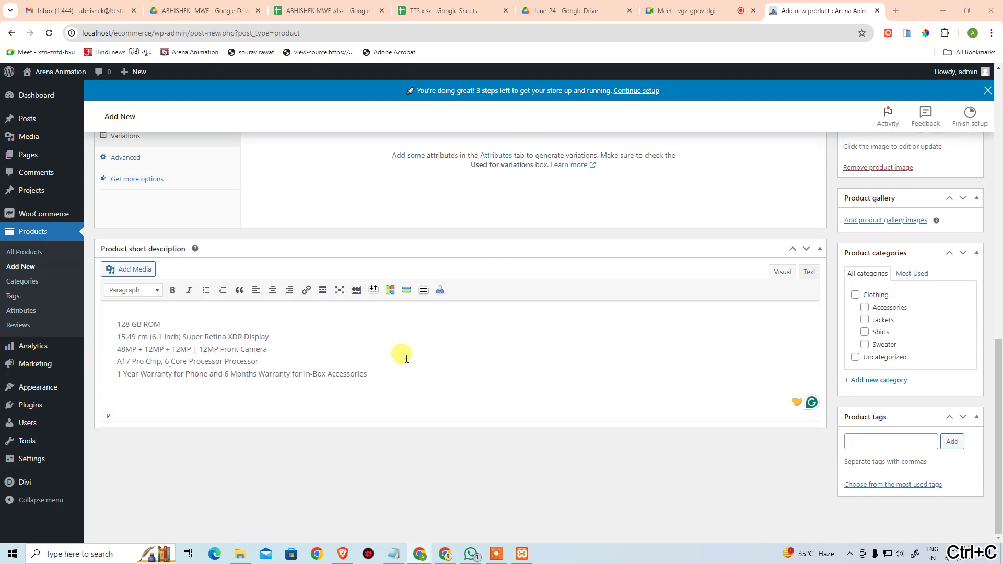
{"action": "left_click", "coordinate": [406, 378]}
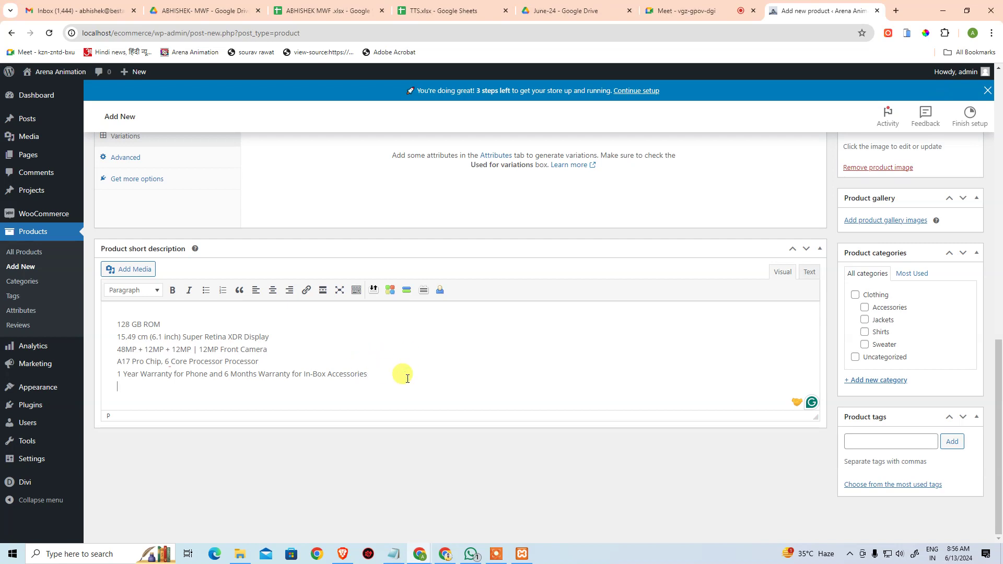
{"action": "key", "text": "ctrl+v"}
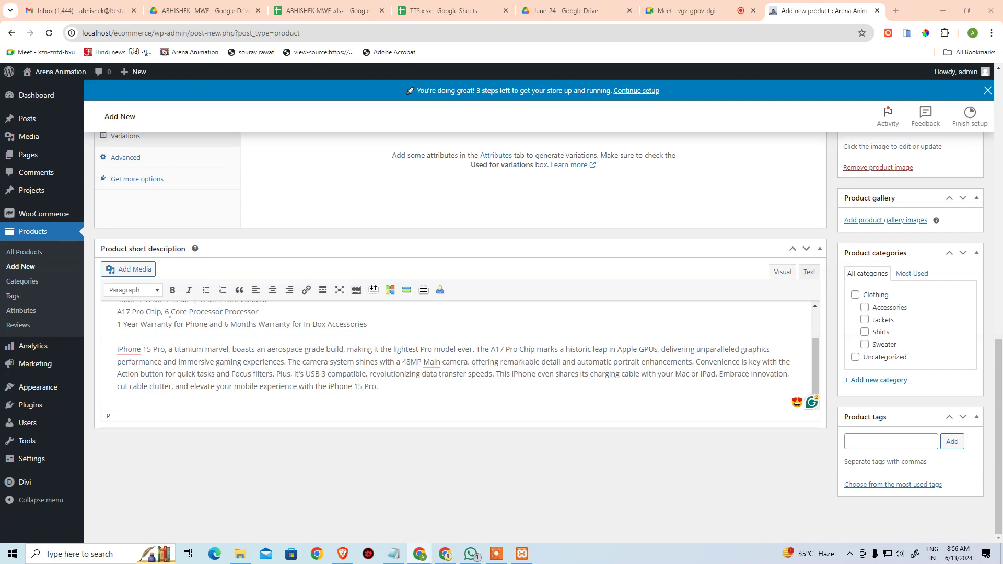
Copy the full Flipkart product description with its images and specification tables and paste it into the main product description.
{"action": "key", "text": "ctrl+c"}
{"action": "scroll", "coordinate": [471, 199], "scroll_direction": "up", "scroll_amount": 10}
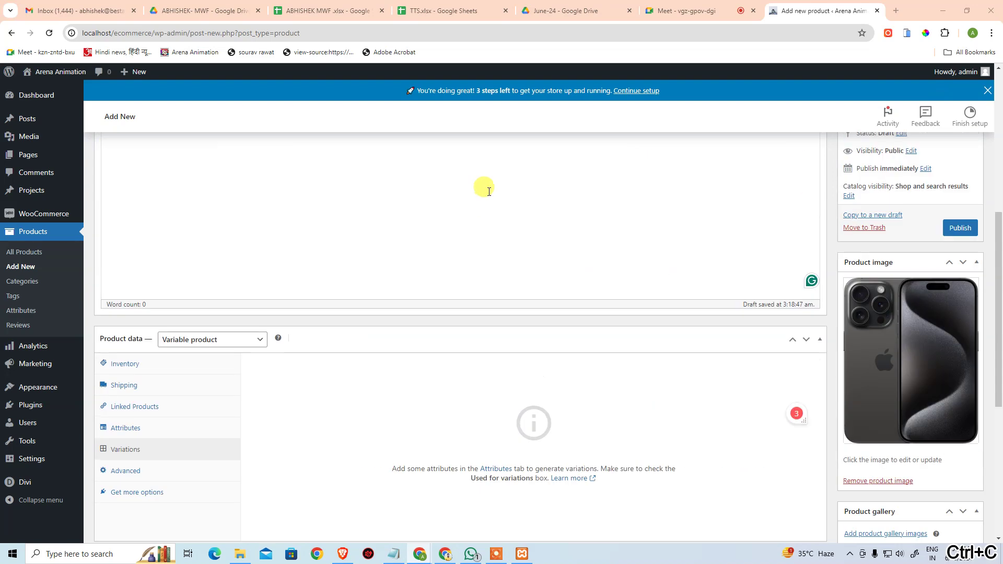
{"action": "left_click", "coordinate": [280, 471]}
{"action": "key", "text": "ctrl+v"}
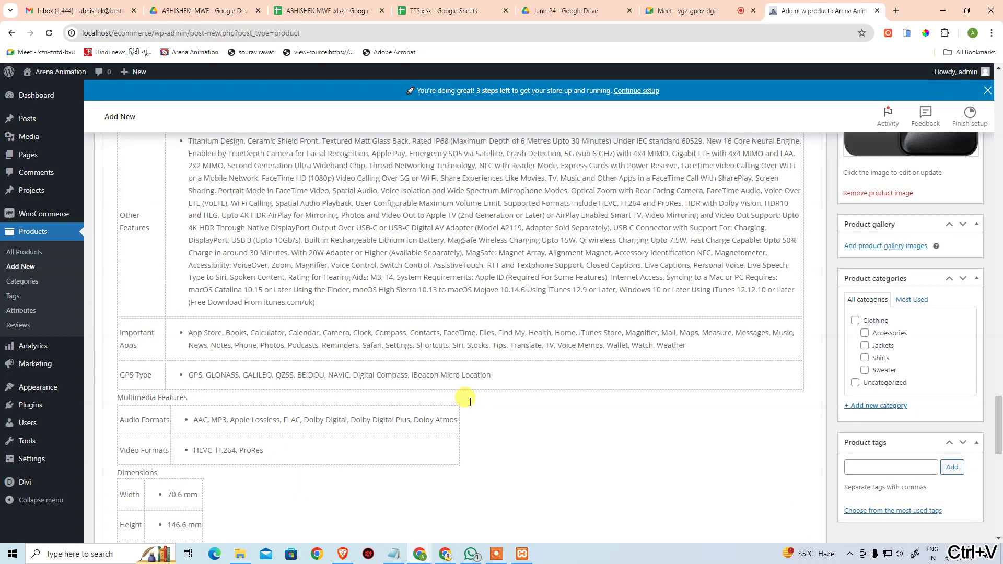
Review the pasted images, text and specification tables in the product description, along with the short description.
{"action": "scroll", "coordinate": [523, 366], "scroll_direction": "up", "scroll_amount": 15}
{"action": "scroll", "coordinate": [548, 355], "scroll_direction": "up", "scroll_amount": 20}
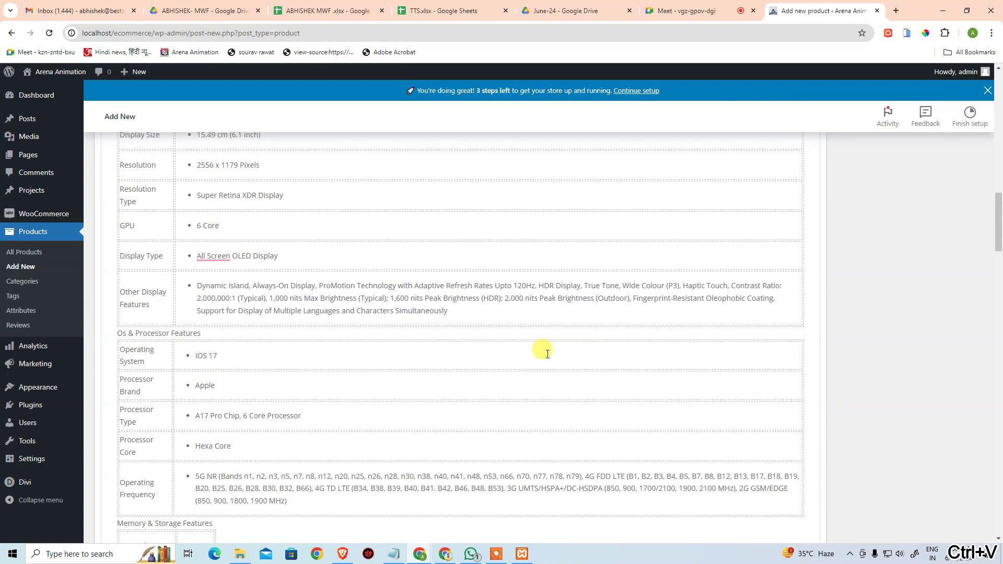
{"action": "scroll", "coordinate": [548, 355], "scroll_direction": "down", "scroll_amount": 3}
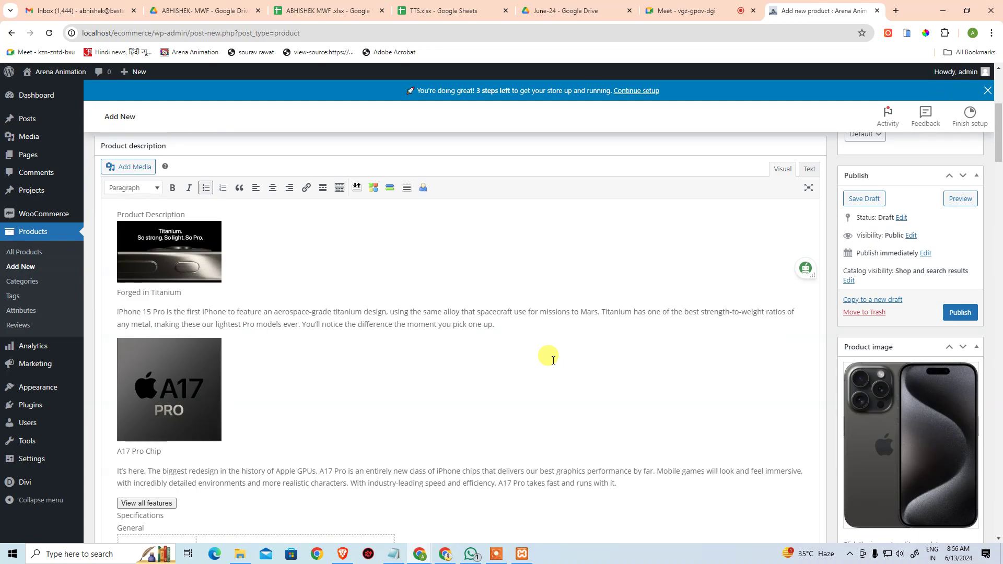
{"action": "scroll", "coordinate": [631, 410], "scroll_direction": "down", "scroll_amount": 10}
{"action": "scroll", "coordinate": [732, 385], "scroll_direction": "down", "scroll_amount": 15}
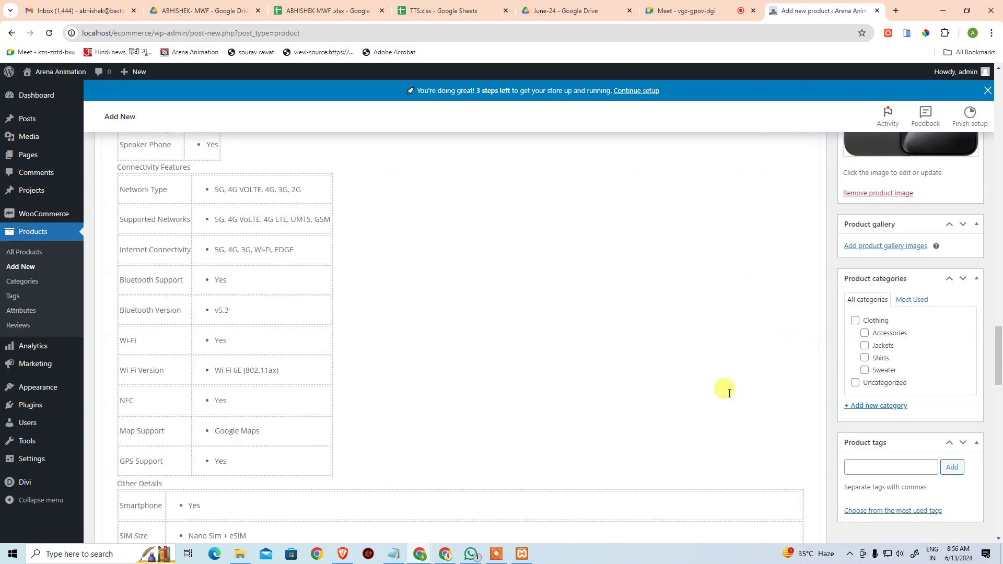
{"action": "scroll", "coordinate": [721, 377], "scroll_direction": "down", "scroll_amount": 2}
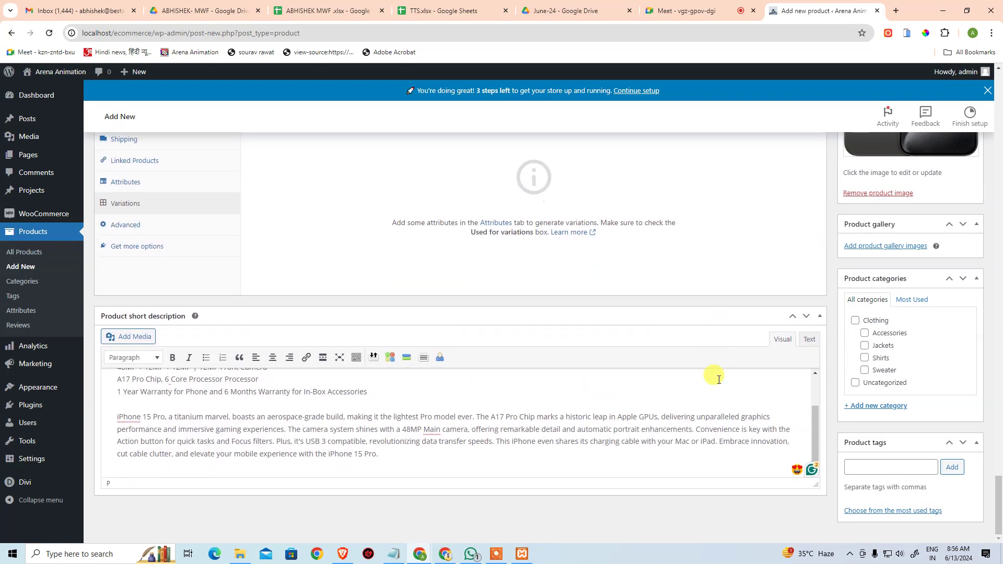
{"action": "scroll", "coordinate": [525, 383], "scroll_direction": "up", "scroll_amount": 1}
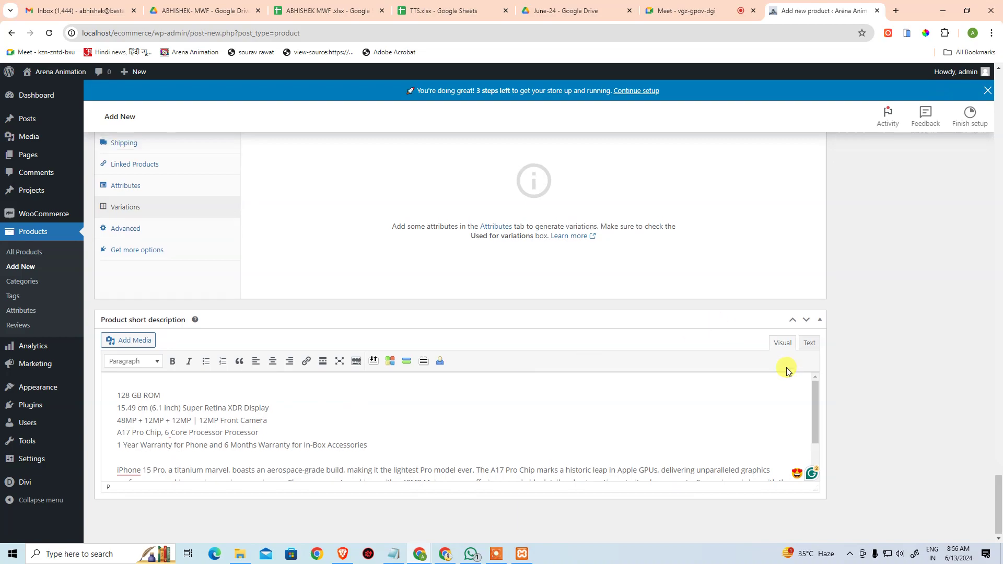
{"action": "scroll", "coordinate": [784, 370], "scroll_direction": "up", "scroll_amount": 15}
{"action": "scroll", "coordinate": [768, 352], "scroll_direction": "up", "scroll_amount": 20}
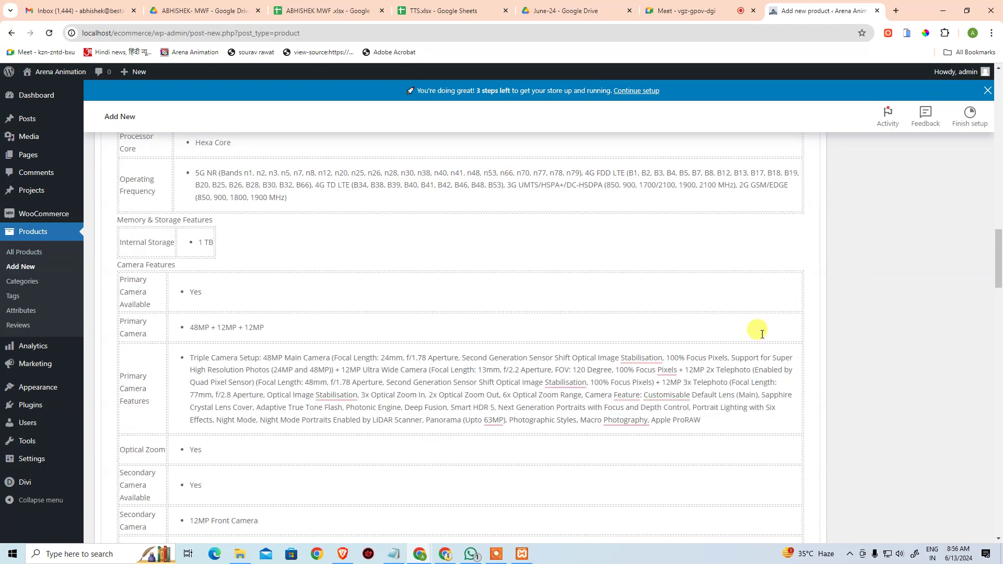
{"action": "scroll", "coordinate": [759, 330], "scroll_direction": "up", "scroll_amount": 3}
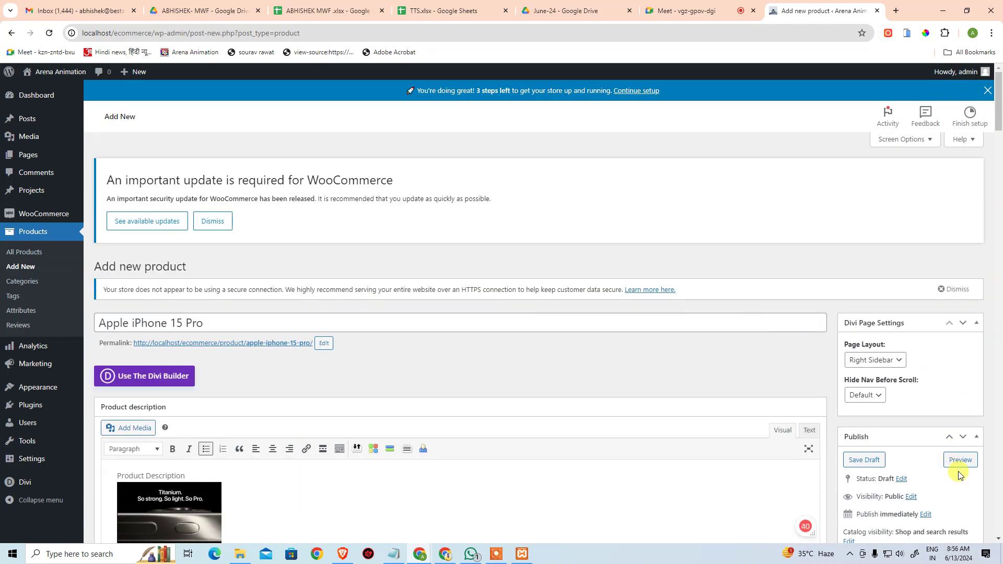
Publish the Apple iPhone 15 Pro product.
{"action": "left_click", "coordinate": [862, 462]}
{"action": "scroll", "coordinate": [949, 451], "scroll_direction": "down", "scroll_amount": 5}
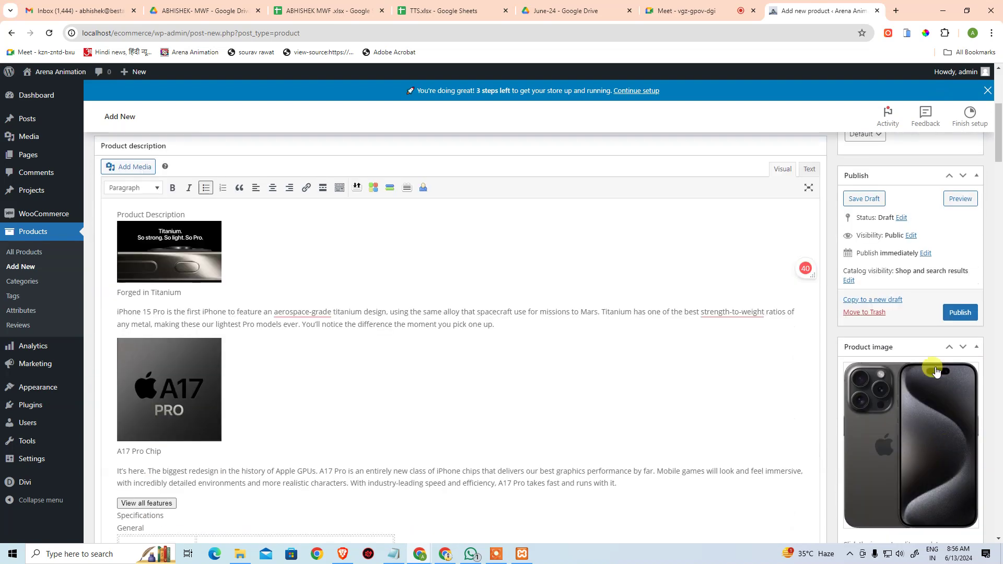
{"action": "left_click", "coordinate": [961, 312]}
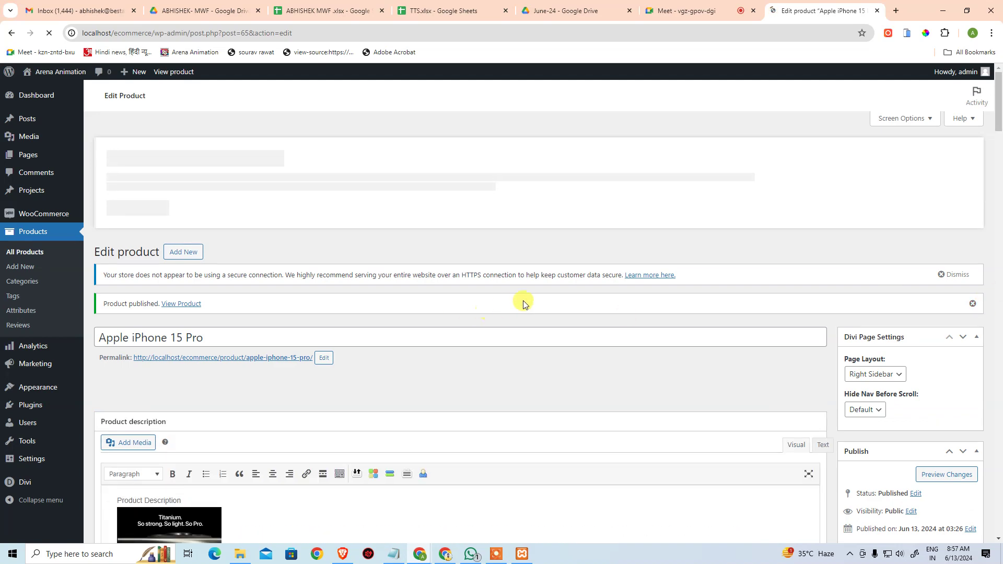
Open the variations settings in the published product's data.
{"action": "scroll", "coordinate": [598, 327], "scroll_direction": "down", "scroll_amount": 15}
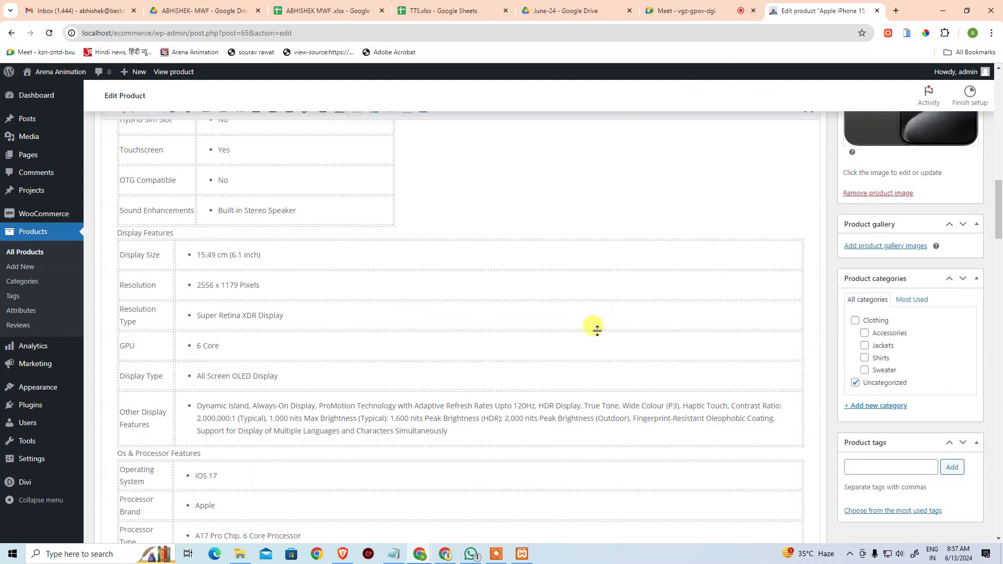
{"action": "scroll", "coordinate": [600, 315], "scroll_direction": "down", "scroll_amount": 20}
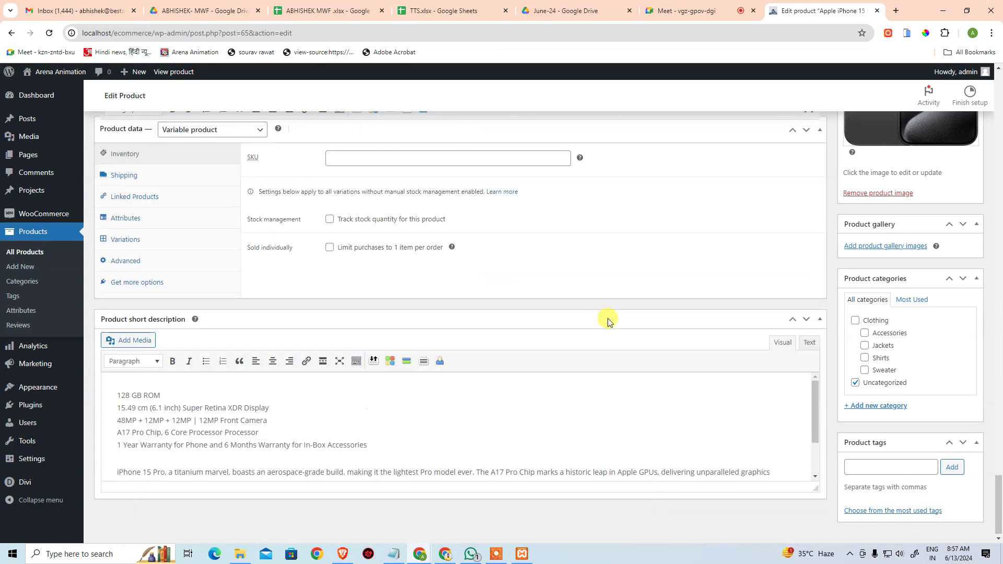
{"action": "scroll", "coordinate": [606, 315], "scroll_direction": "up", "scroll_amount": 1}
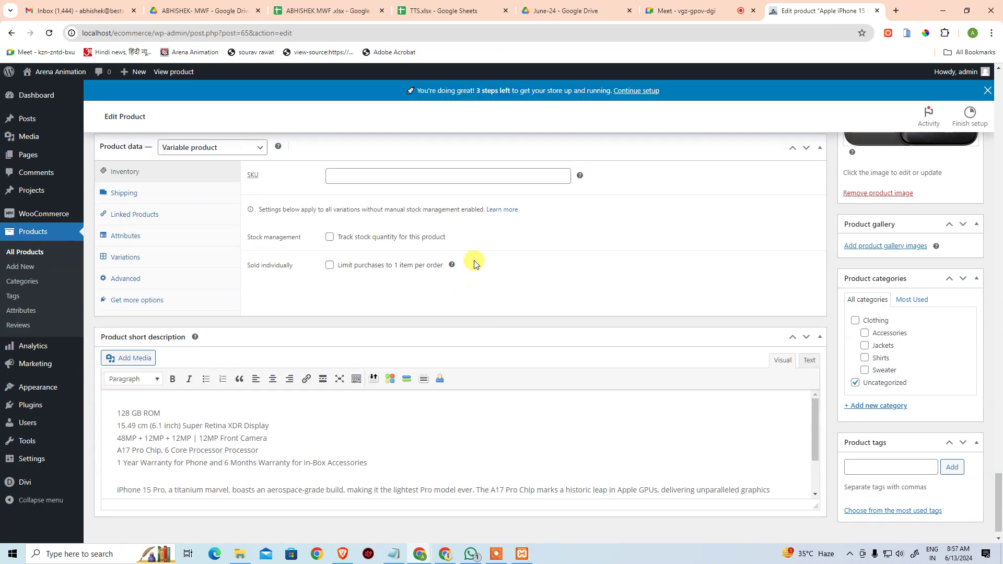
{"action": "left_click", "coordinate": [145, 264]}
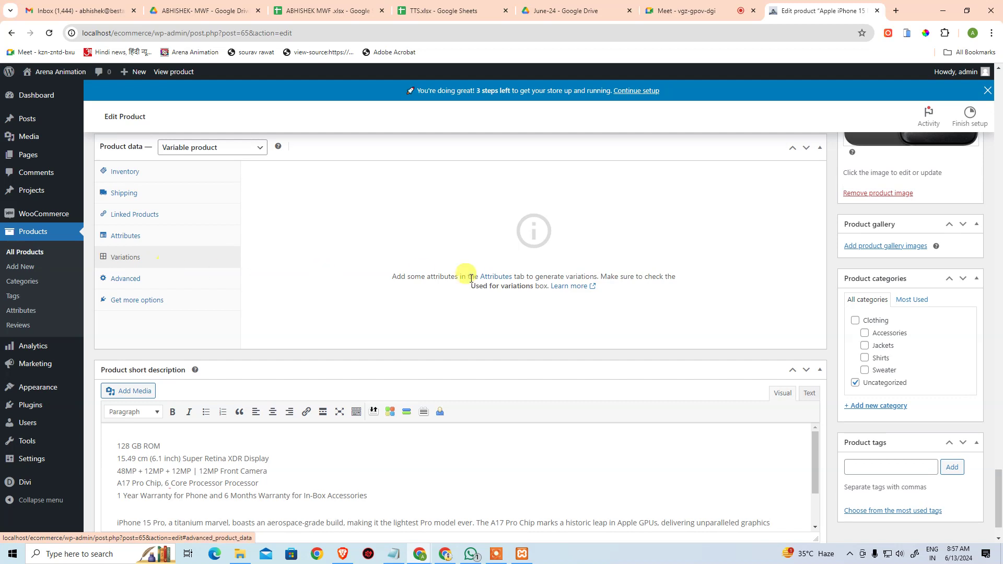
Add the existing Color attribute to the product's attributes.
{"action": "left_click", "coordinate": [491, 277]}
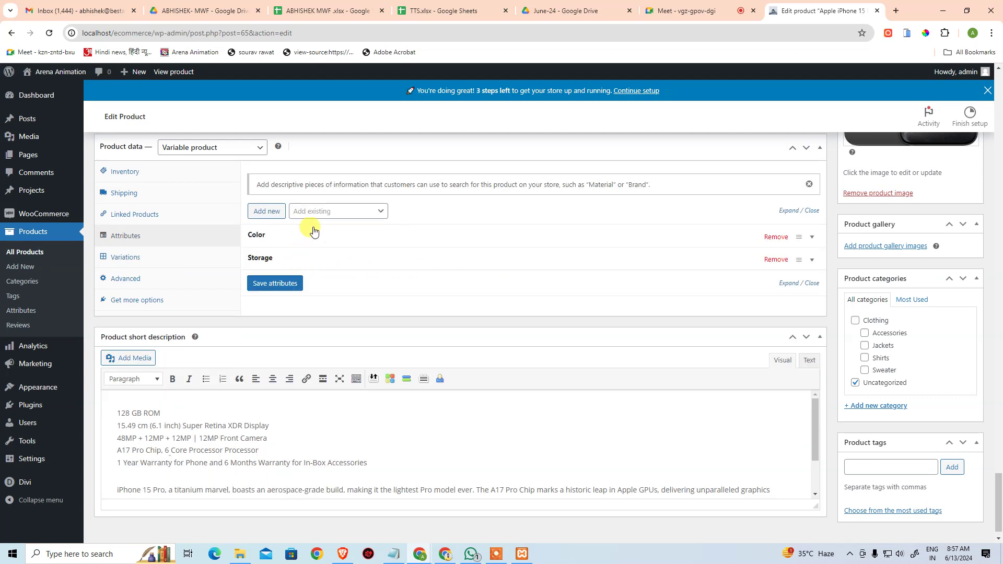
{"action": "left_click", "coordinate": [332, 211]}
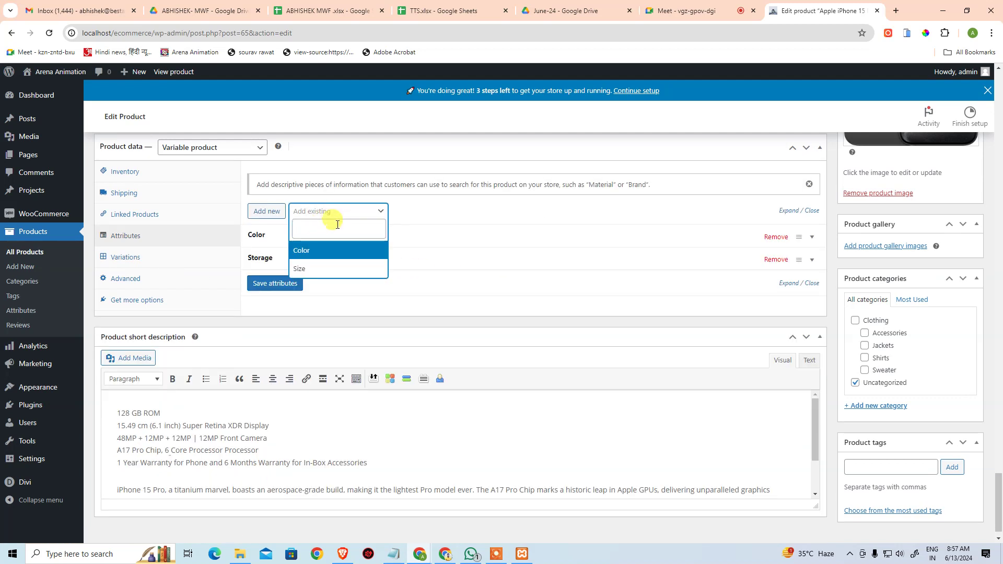
{"action": "left_click", "coordinate": [331, 249]}
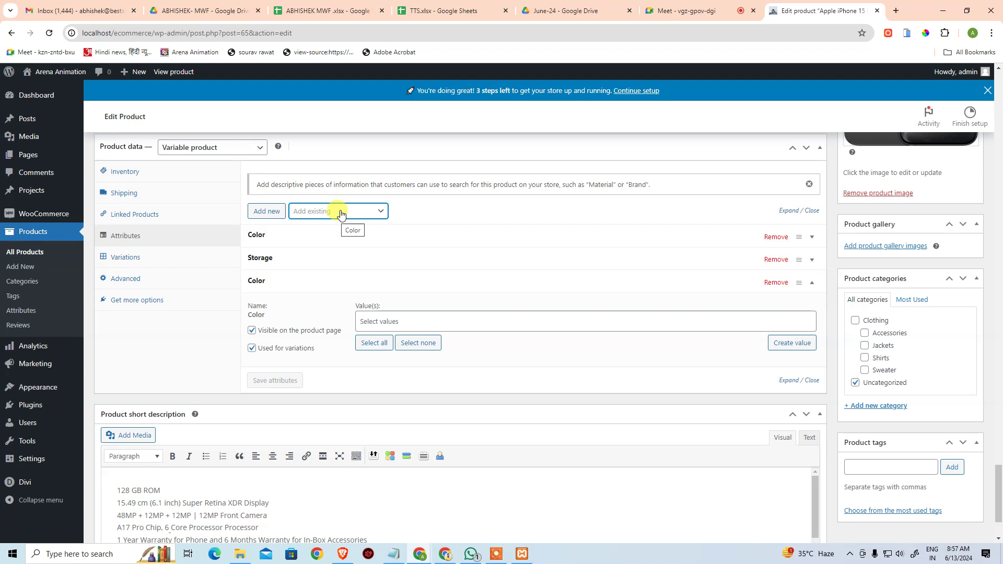
{"action": "left_click", "coordinate": [340, 214]}
{"action": "left_click", "coordinate": [321, 289]}
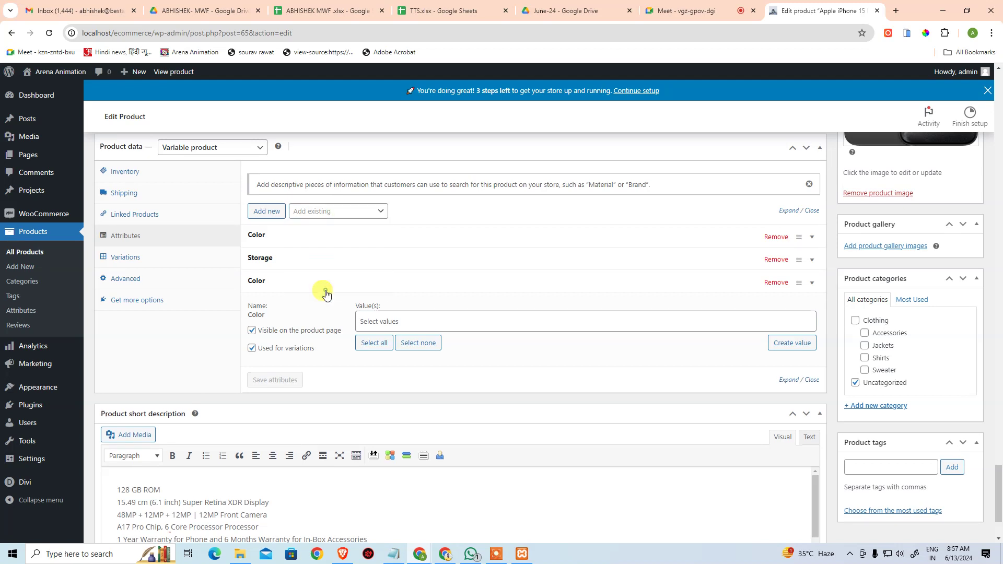
{"action": "left_click", "coordinate": [330, 212]}
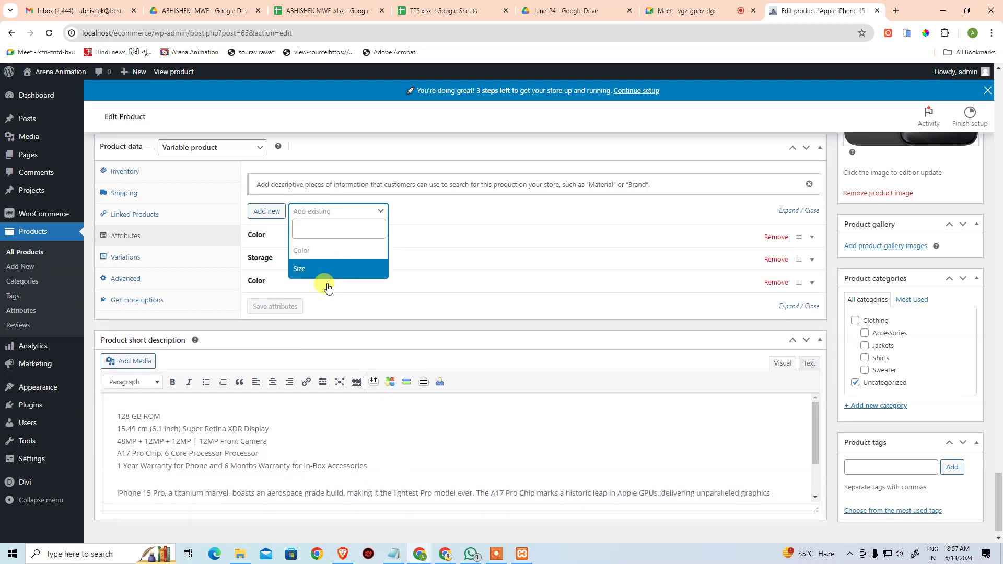
{"action": "left_click", "coordinate": [340, 337]}
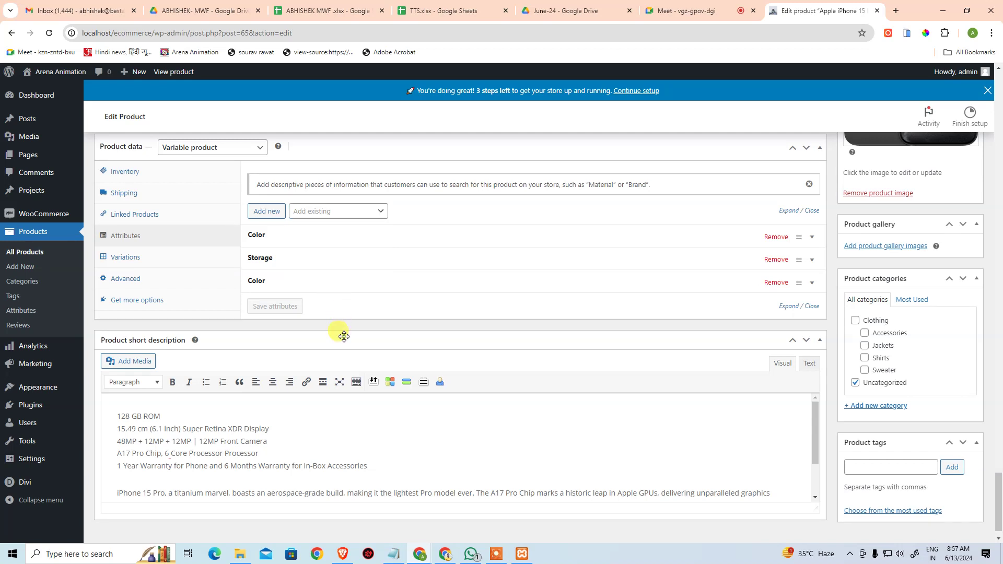
{"action": "left_click", "coordinate": [339, 426]}
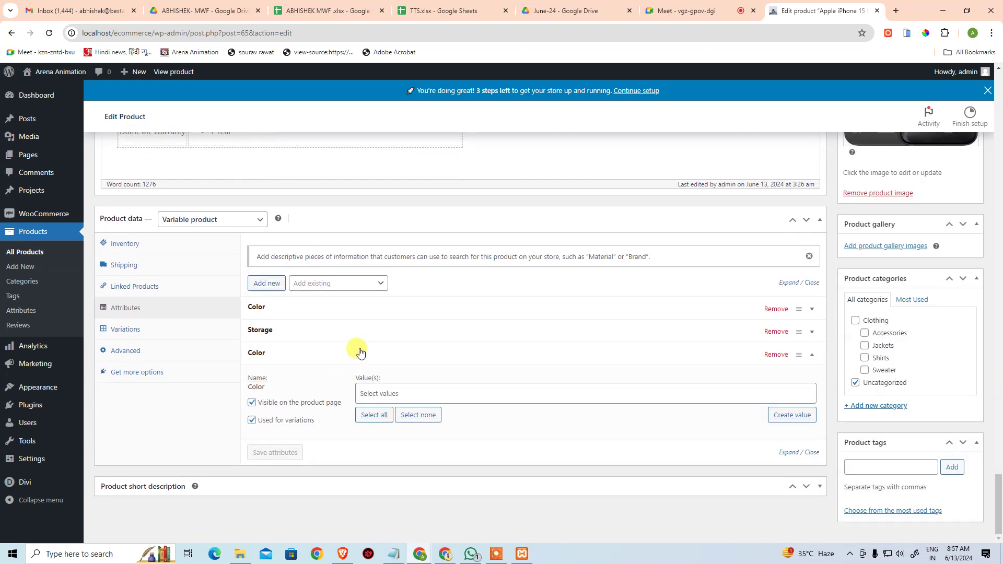
Try to reuse the old Color attribute's four titanium values as the values of the newly added Color attribute.
{"action": "left_click", "coordinate": [324, 317]}
{"action": "left_click", "coordinate": [458, 288]}
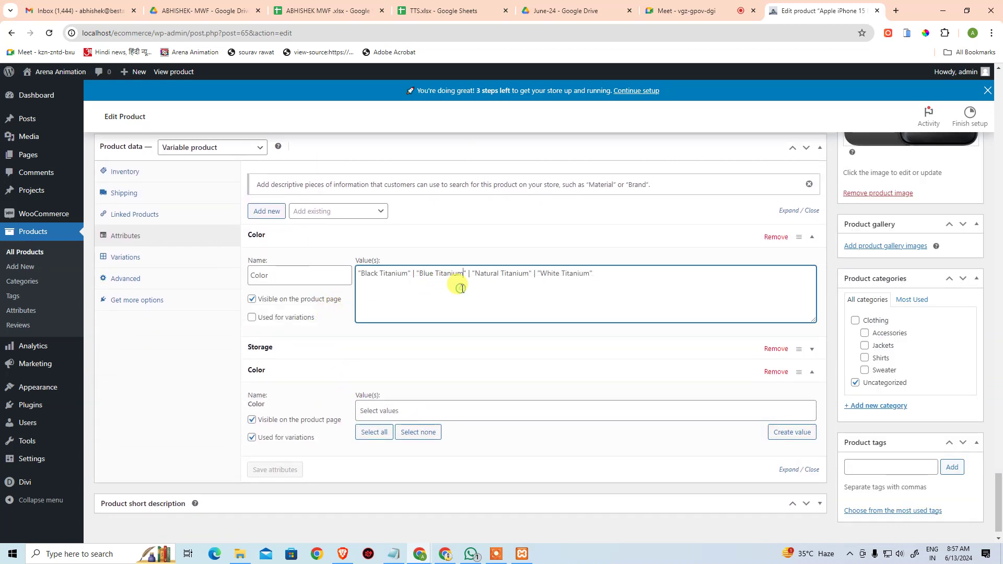
{"action": "key", "text": "ctrl+a"}
{"action": "key", "text": "ctrl+c"}
{"action": "left_click", "coordinate": [405, 411]}
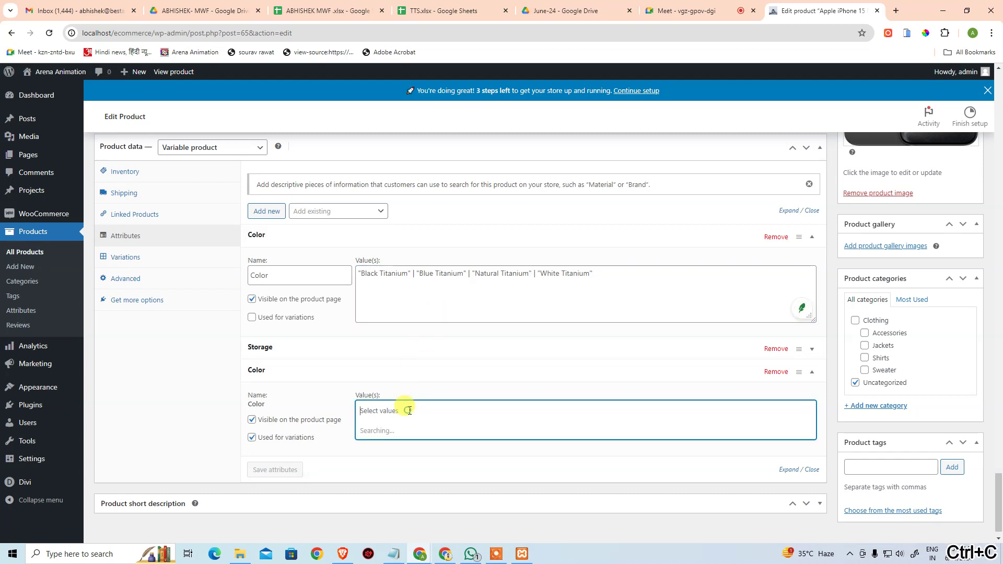
{"action": "key", "text": "ctrl+v"}
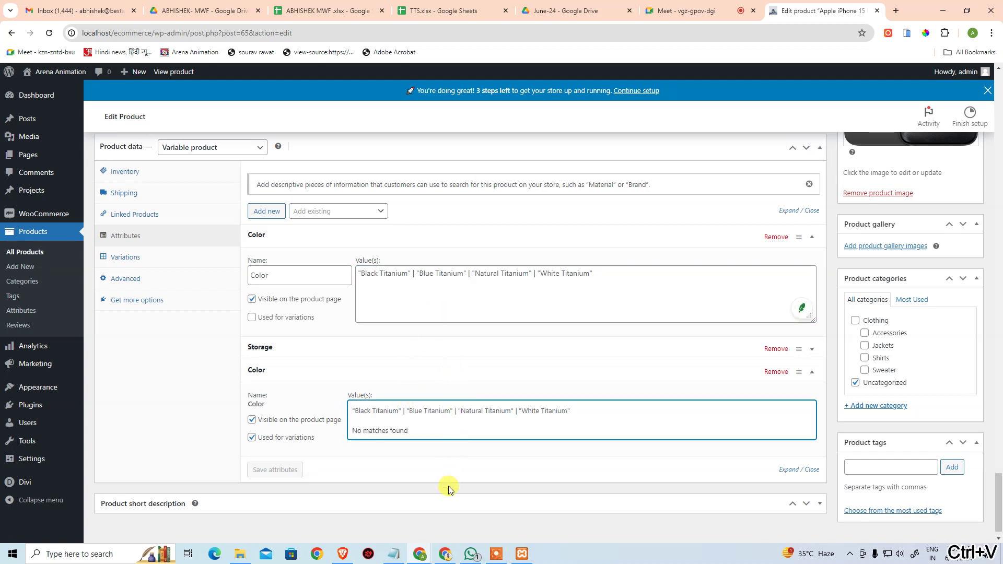
{"action": "left_click", "coordinate": [446, 482]}
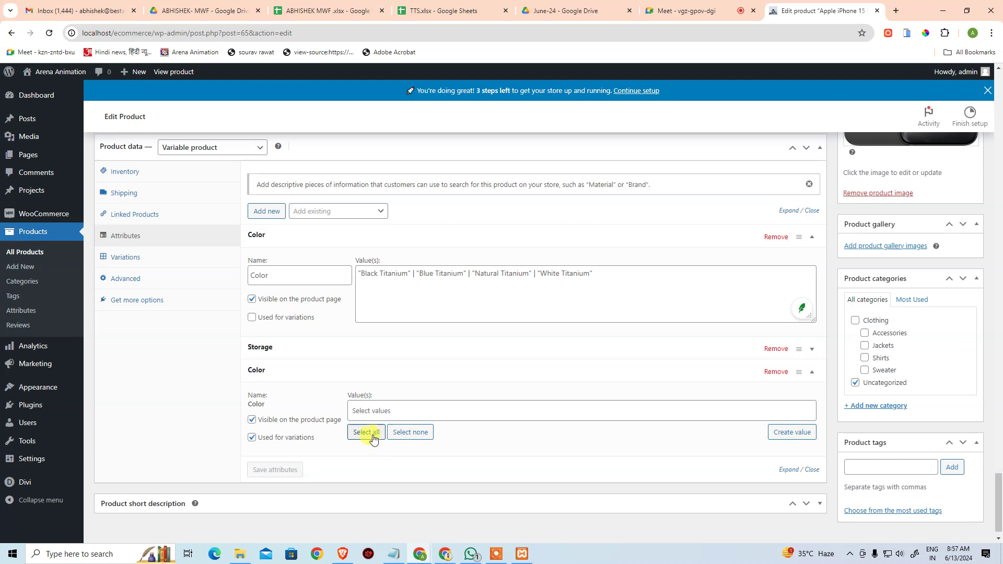
{"action": "left_click", "coordinate": [381, 414]}
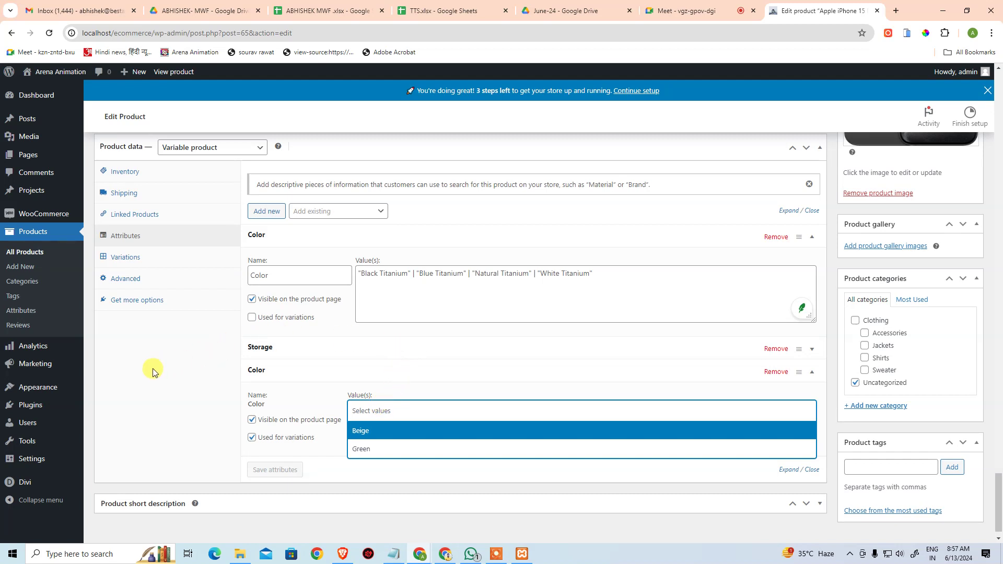
{"action": "left_click", "coordinate": [176, 366]}
Remove both Color attributes and the Storage attribute from the product.
{"action": "scroll", "coordinate": [261, 344], "scroll_direction": "up", "scroll_amount": 1}
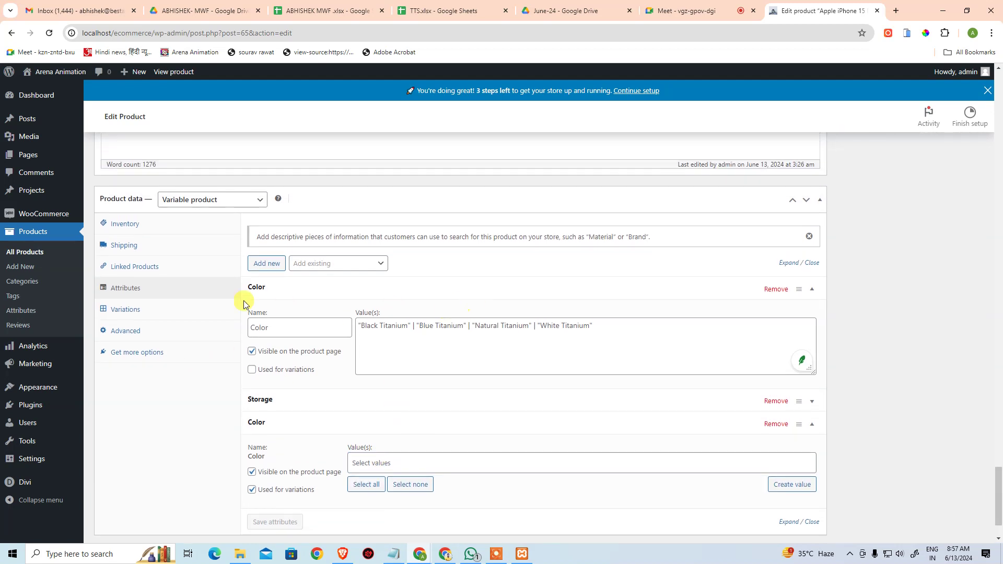
{"action": "scroll", "coordinate": [418, 360], "scroll_direction": "down", "scroll_amount": 1}
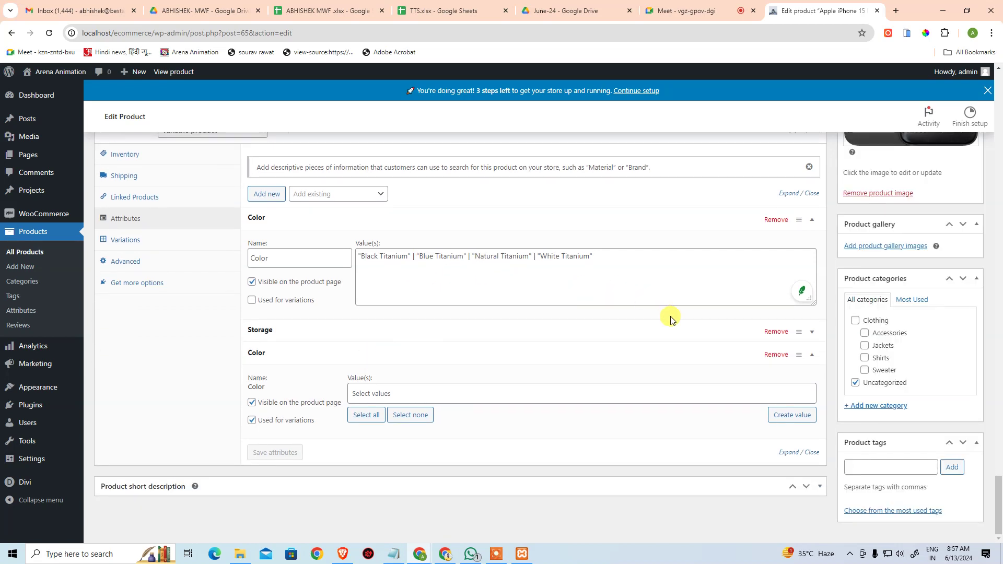
{"action": "scroll", "coordinate": [293, 218], "scroll_direction": "up", "scroll_amount": 2}
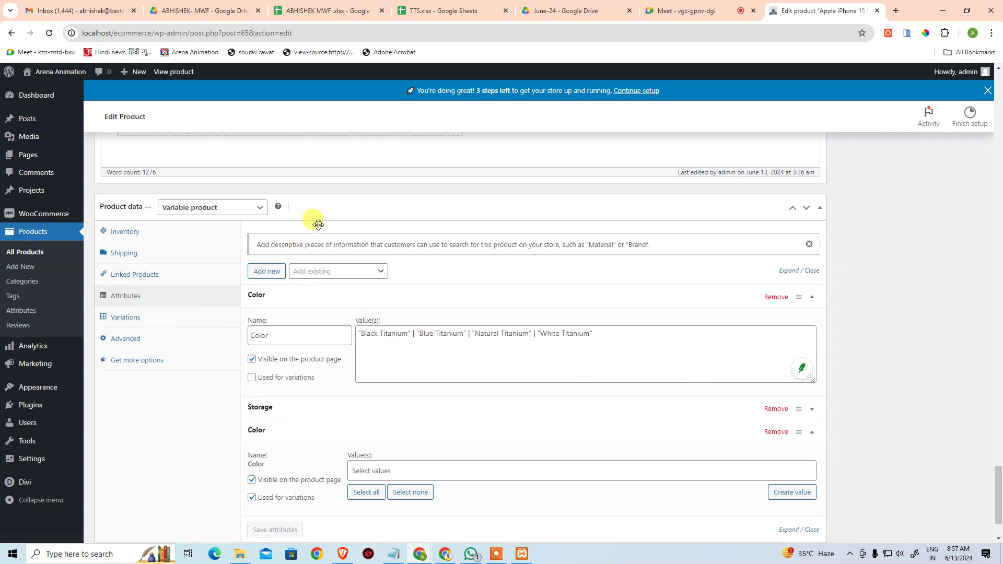
{"action": "left_click", "coordinate": [786, 327]}
{"action": "left_click", "coordinate": [777, 330]}
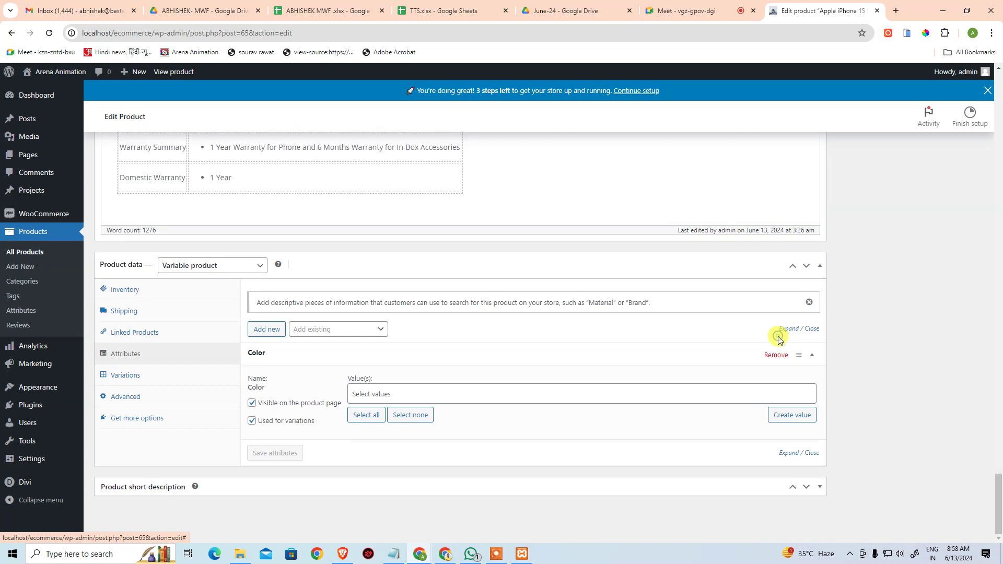
{"action": "left_click", "coordinate": [773, 353]}
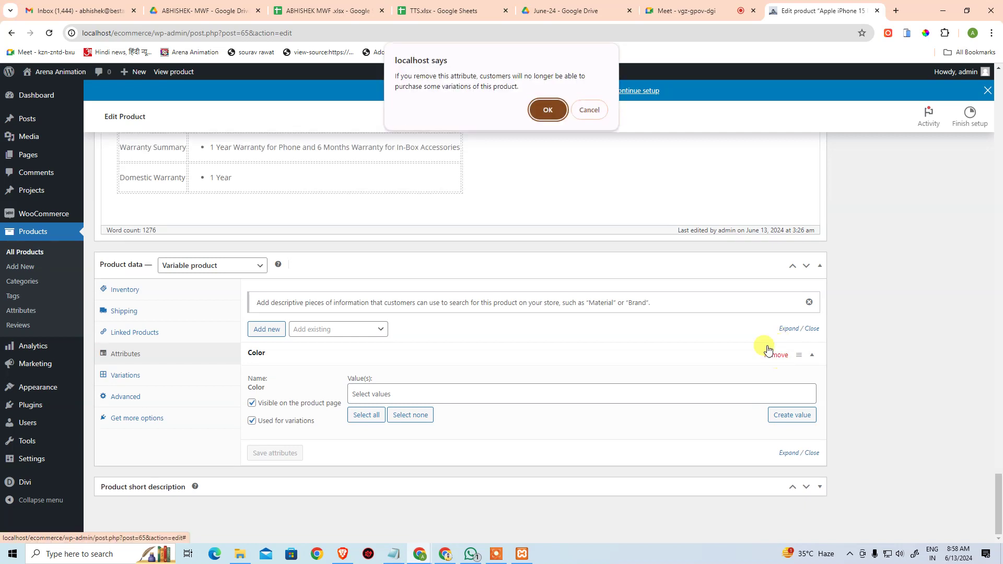
{"action": "left_click", "coordinate": [548, 110]}
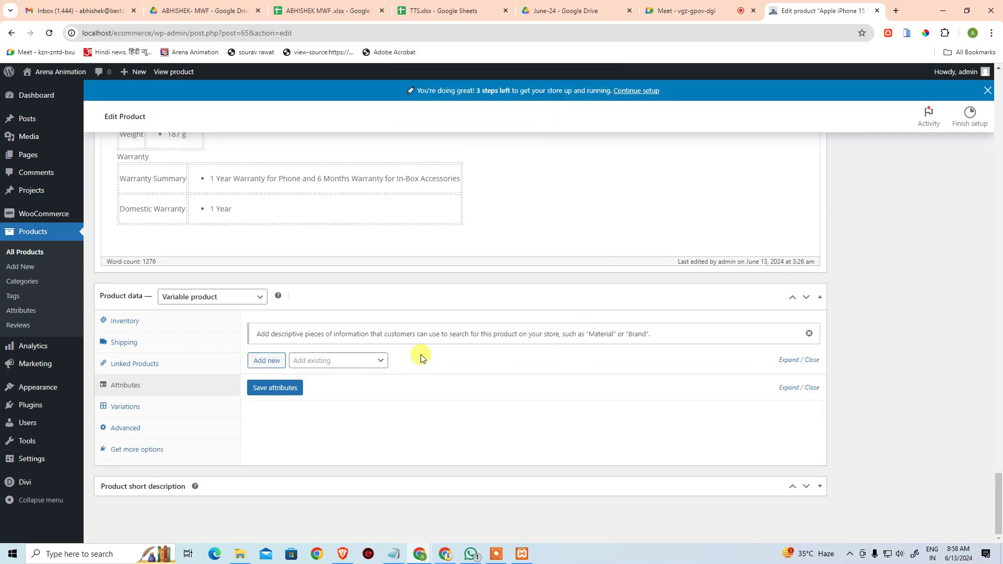
Add a new custom attribute named Color to the product.
{"action": "left_click", "coordinate": [352, 365]}
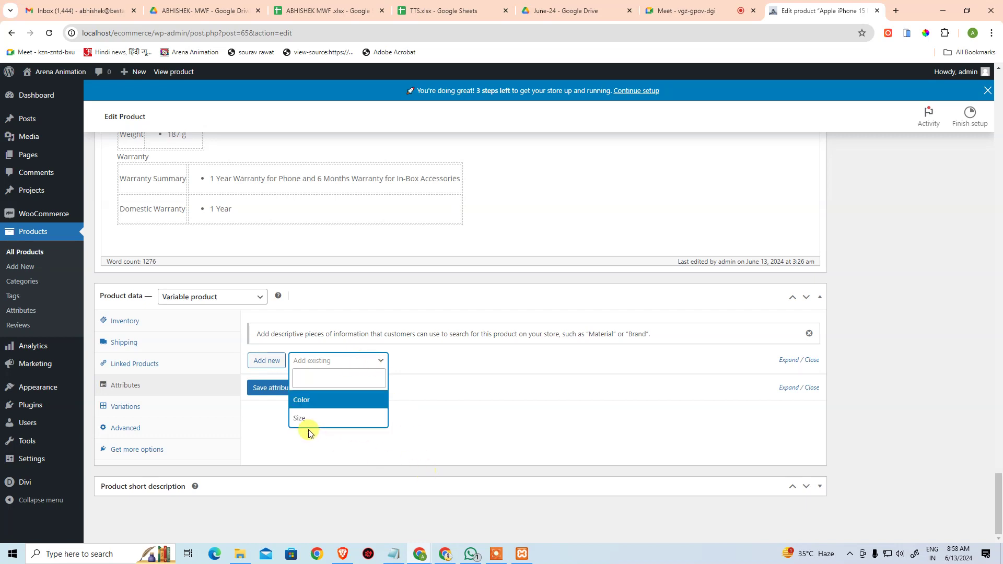
{"action": "left_click", "coordinate": [293, 441]}
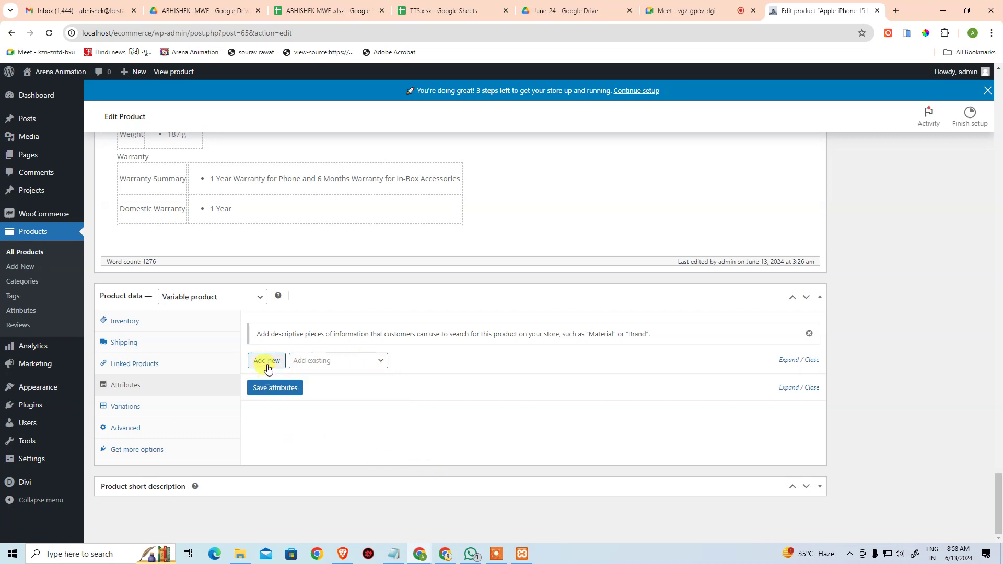
{"action": "left_click", "coordinate": [267, 367]}
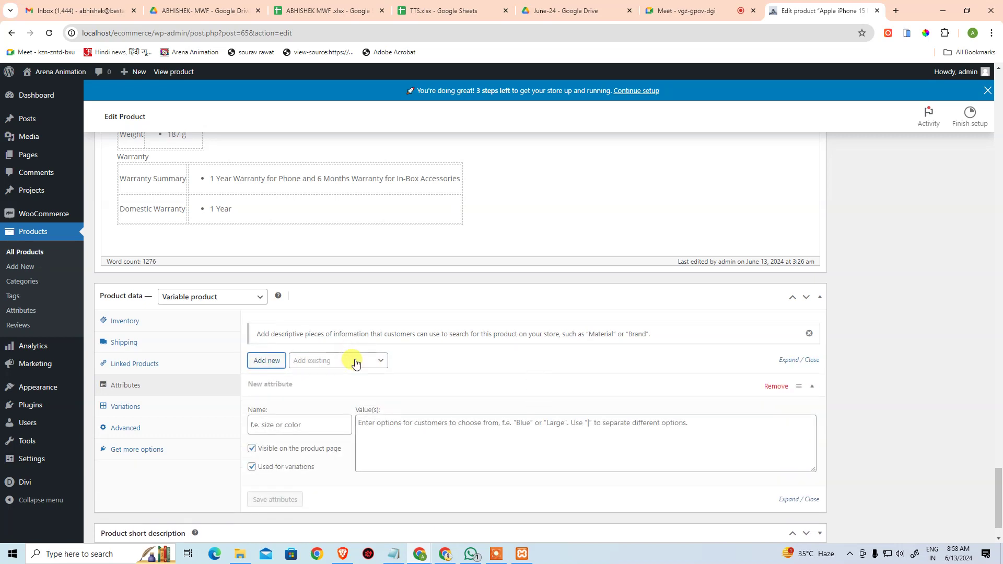
{"action": "left_click", "coordinate": [284, 424]}
{"action": "type", "text": "C"}
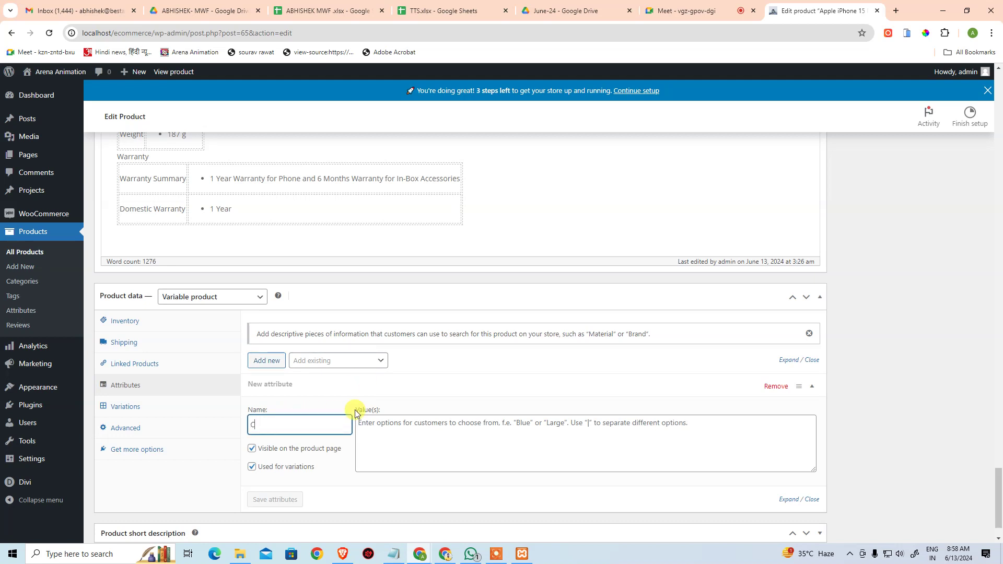
{"action": "type", "text": "i"}
{"action": "type", "text": "olor"}
Enter Black Titanium and Blue Titanium as the Color attribute's values, separated by a vertical bar.
{"action": "left_click", "coordinate": [522, 457]}
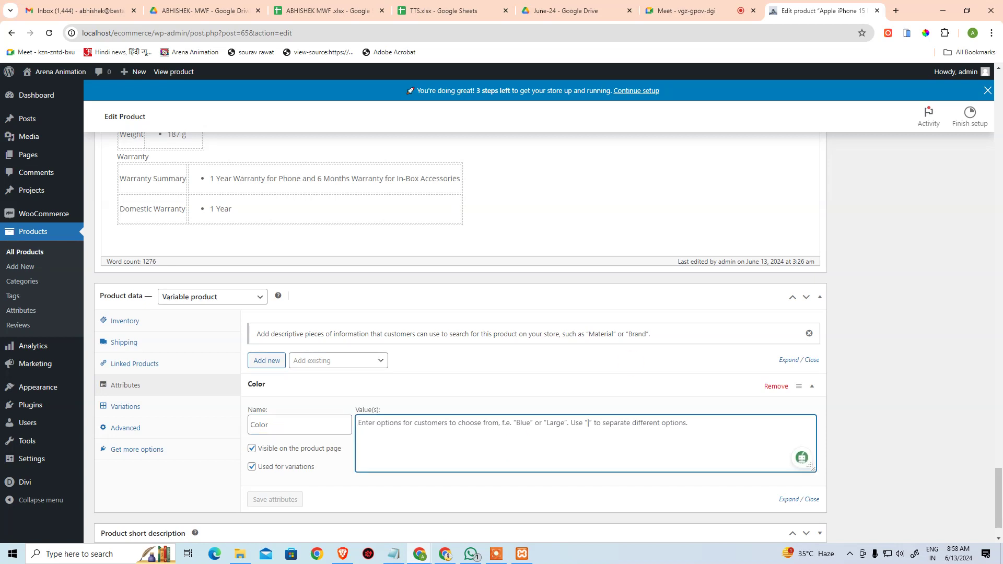
{"action": "key", "text": "ctrl+Home"}
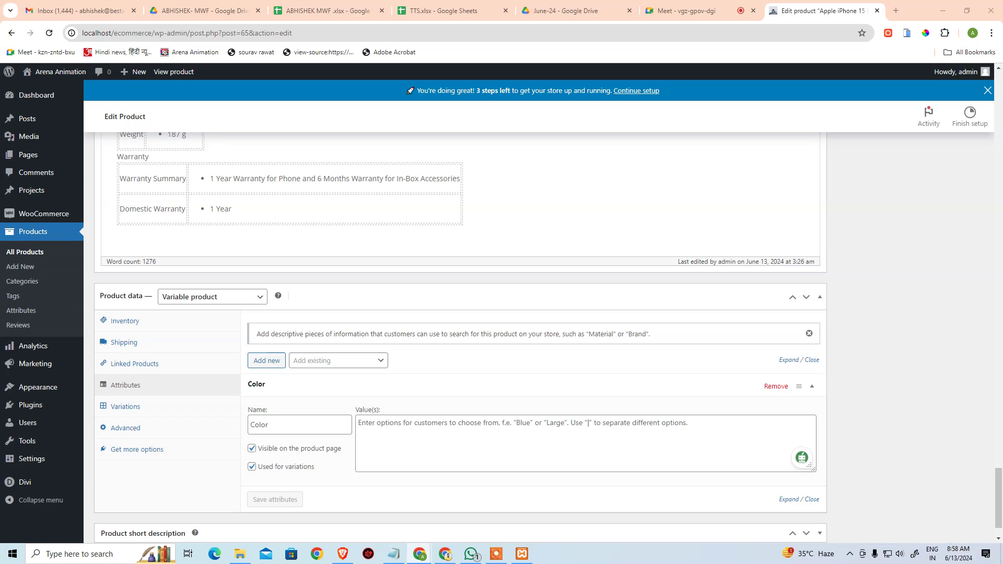
{"action": "key", "text": "ctrl+c"}
{"action": "left_click", "coordinate": [416, 432]}
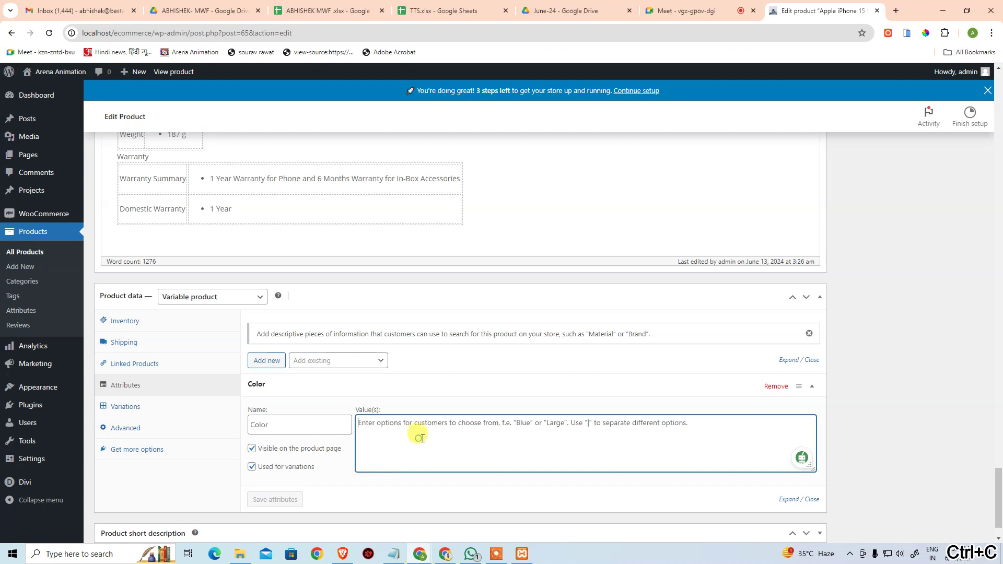
{"action": "key", "text": "ctrl+v"}
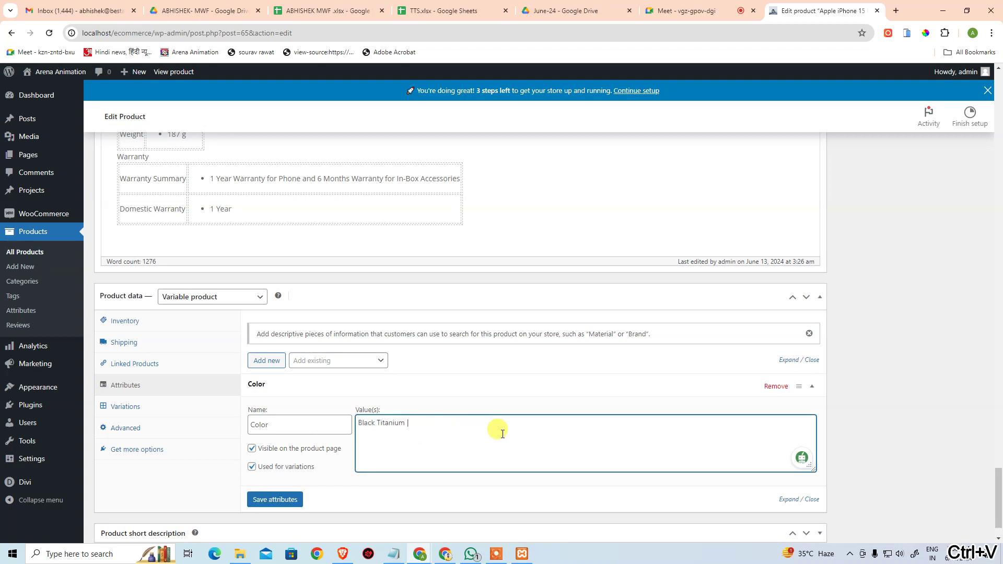
{"action": "type", "text": "|"}
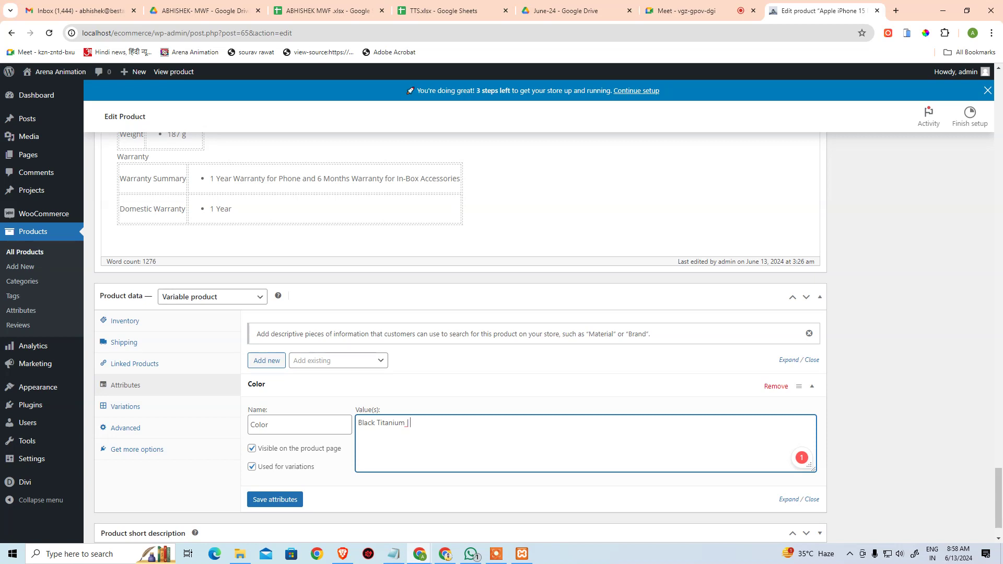
{"action": "left_click", "coordinate": [420, 429]}
{"action": "key", "text": "ctrl+v"}
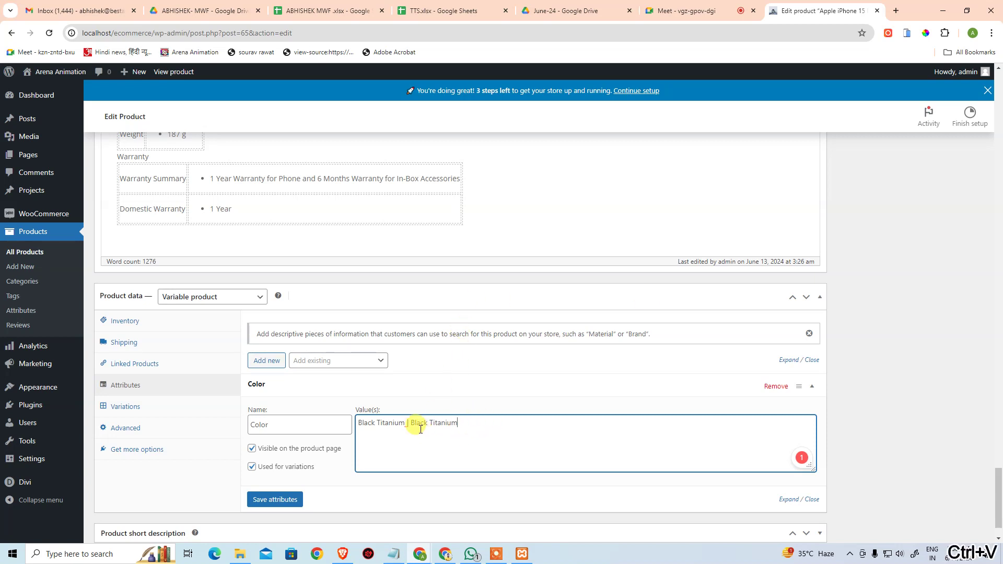
{"action": "key", "text": "BackSpace"}
{"action": "key", "text": "BackSpace"}
{"action": "key", "text": "BackSpace"}
{"action": "key", "text": "BackSpace"}
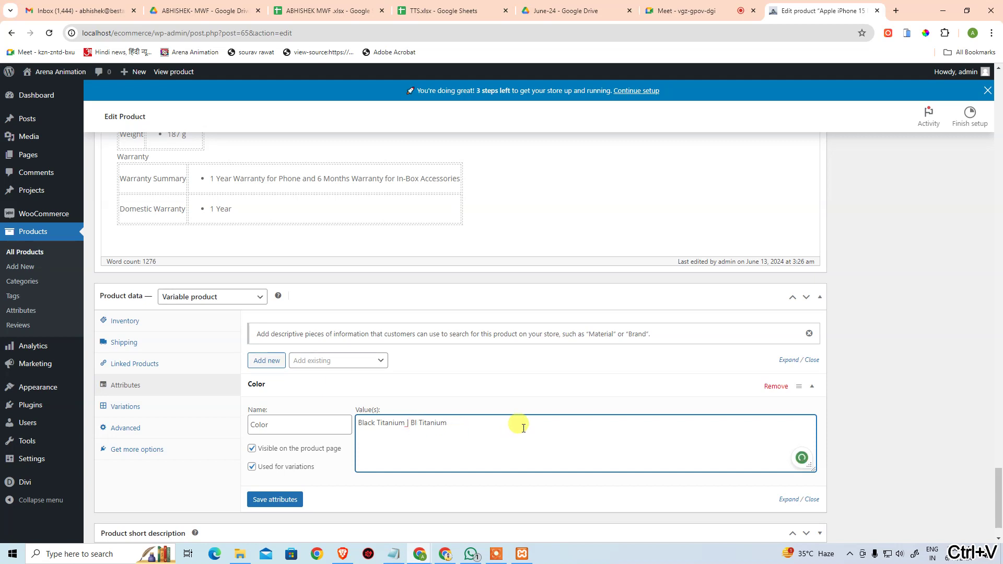
{"action": "type", "text": "lue"}
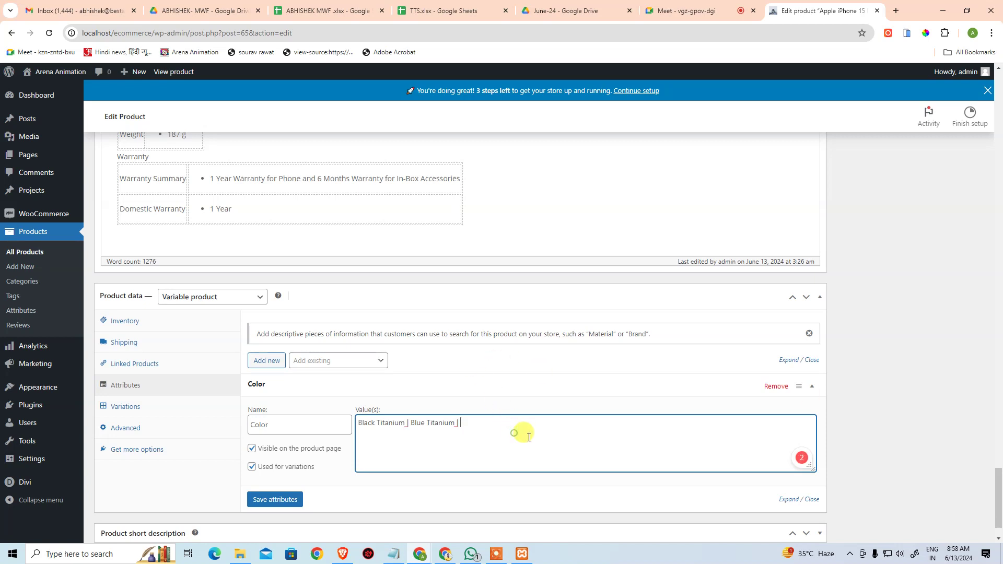
Add Natural Titanium and White Titanium to the Color attribute's values, separated by vertical bars.
{"action": "key", "text": "ctrl+v"}
{"action": "key", "text": "ctrl+Left"}
{"action": "key", "text": "ctrl+Left"}
{"action": "key", "text": "ctrl+shift+Right"}
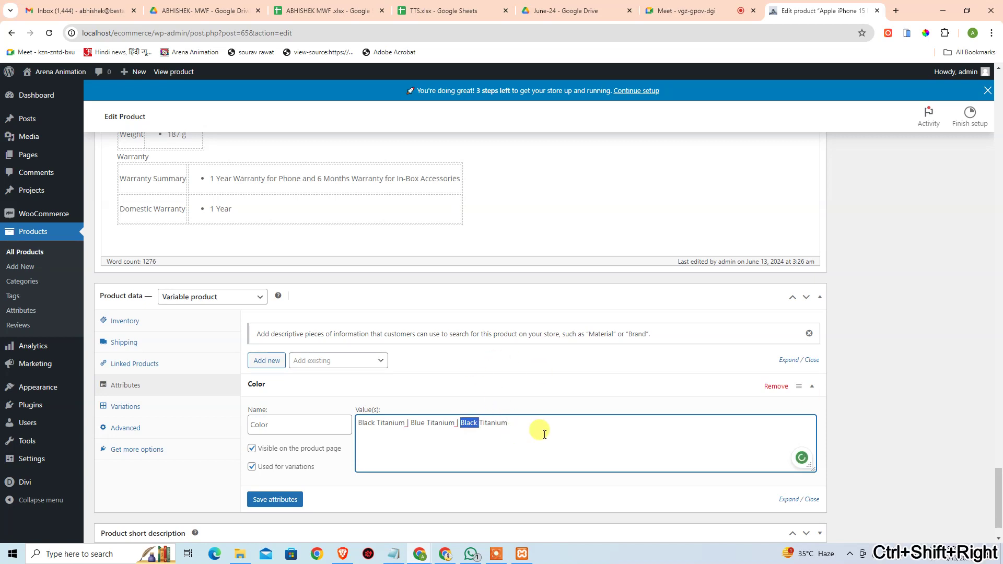
{"action": "type", "text": "Natura"}
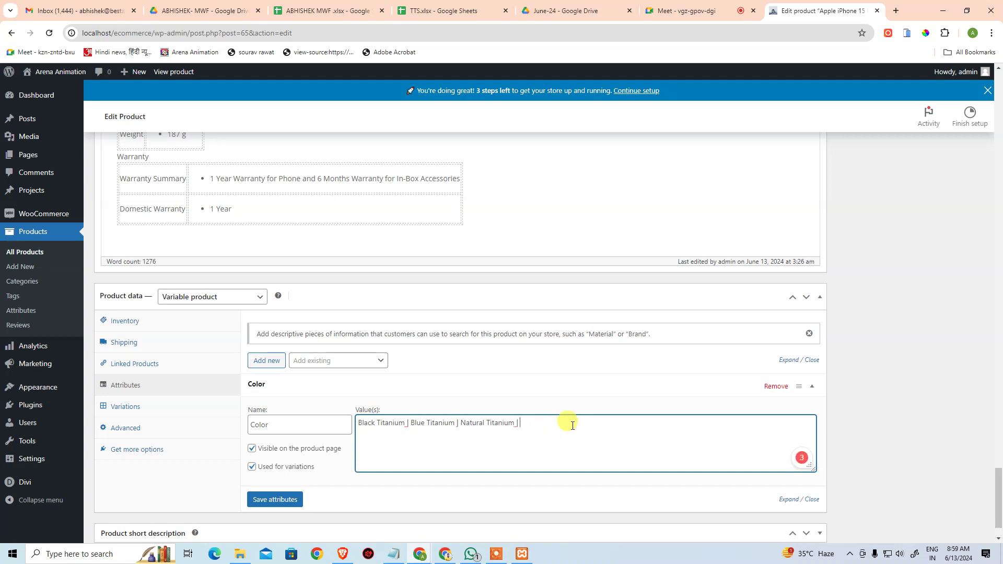
{"action": "type", "text": "Black Titanium"}
{"action": "key", "text": "ctrl+Left"}
{"action": "key", "text": "ctrl+Left"}
{"action": "key", "text": "ctrl+shift+Right"}
{"action": "type", "text": "W"}
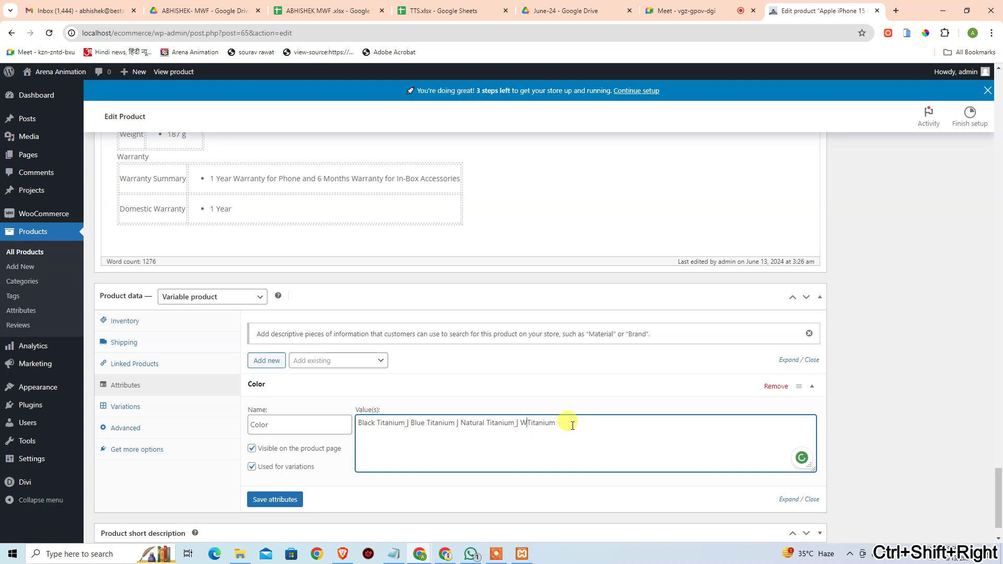
{"action": "type", "text": "hite"}
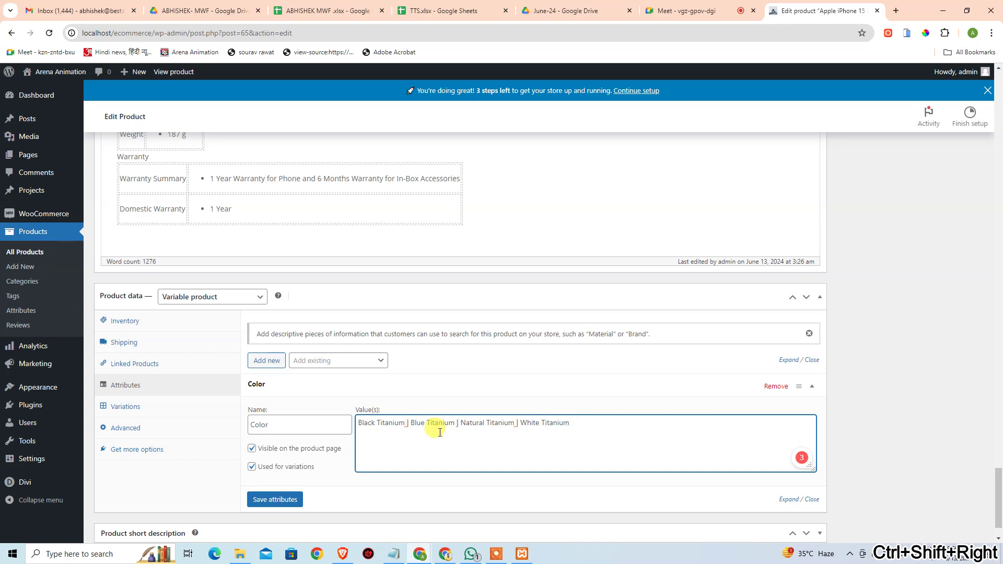
{"action": "scroll", "coordinate": [397, 435], "scroll_direction": "down", "scroll_amount": 1}
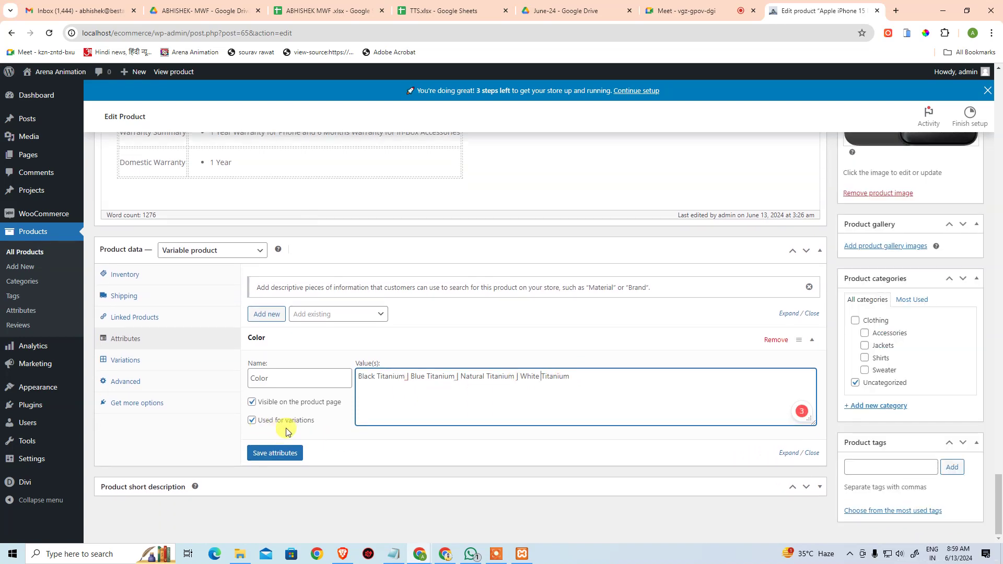
Save the Color attribute and add another custom attribute named Storage to the product.
{"action": "left_click", "coordinate": [278, 455]}
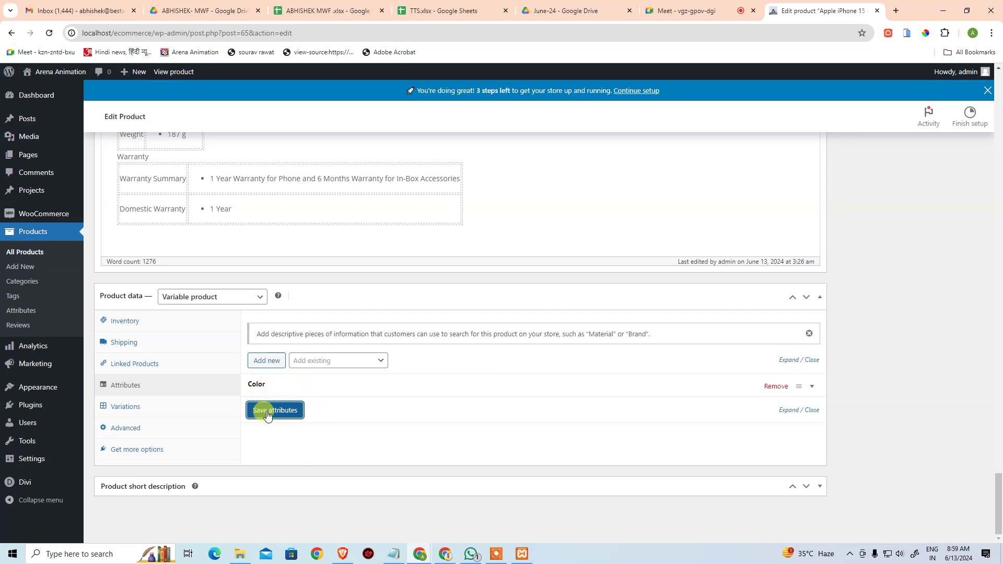
{"action": "left_click", "coordinate": [267, 411]}
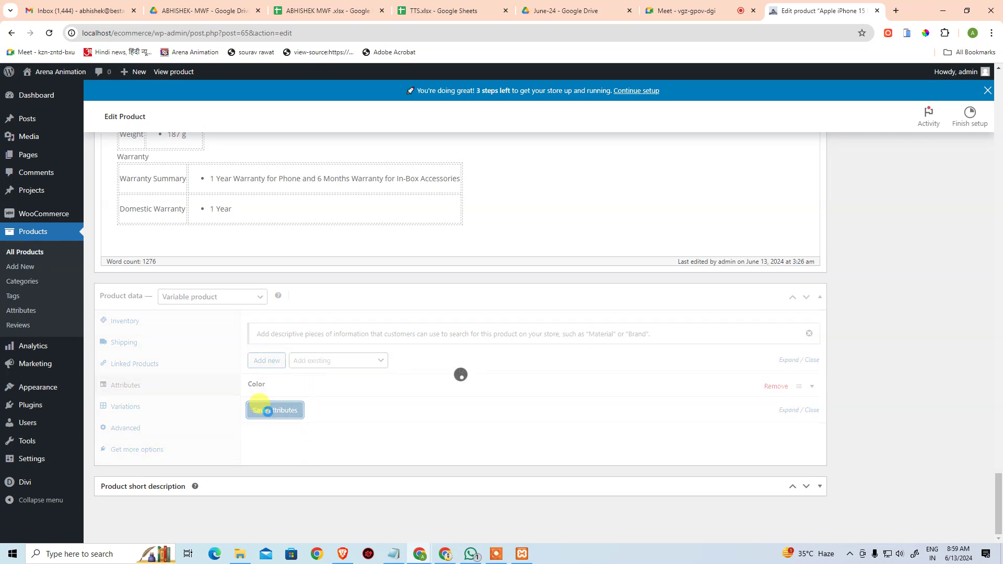
{"action": "left_click", "coordinate": [268, 360]}
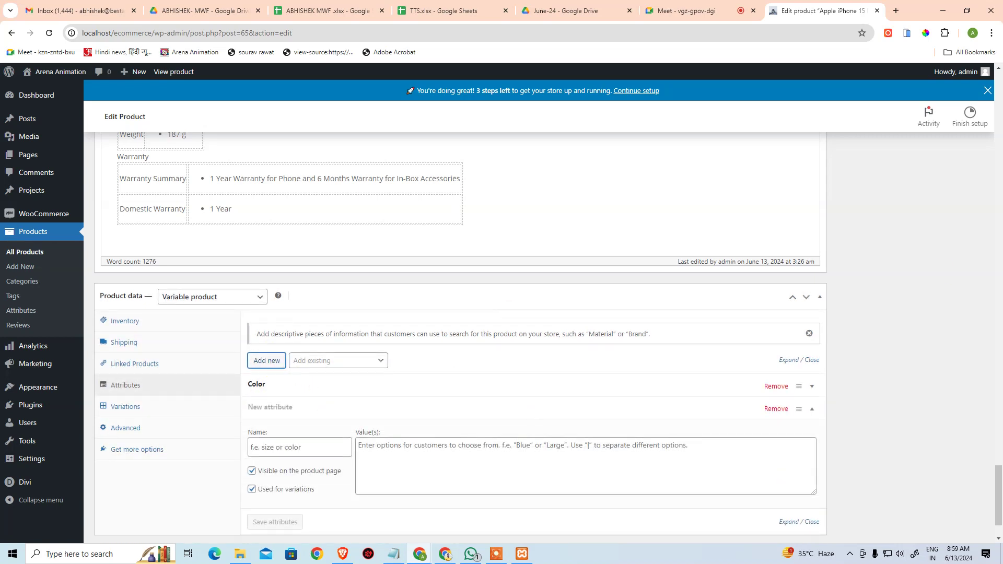
{"action": "key", "text": "ctrl+c"}
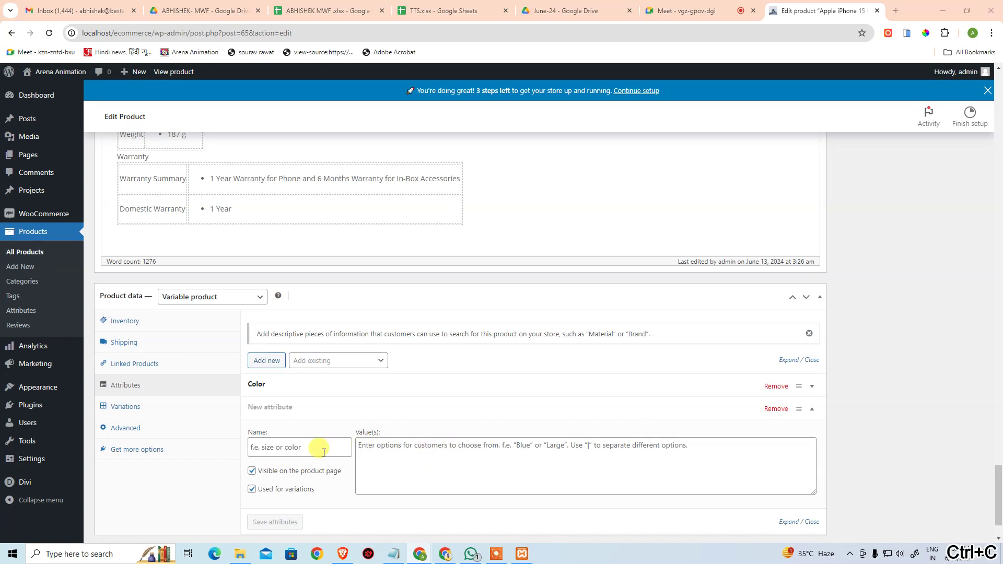
{"action": "left_click", "coordinate": [322, 449]}
{"action": "key", "text": "ctrl+v"}
{"action": "left_click", "coordinate": [420, 452]}
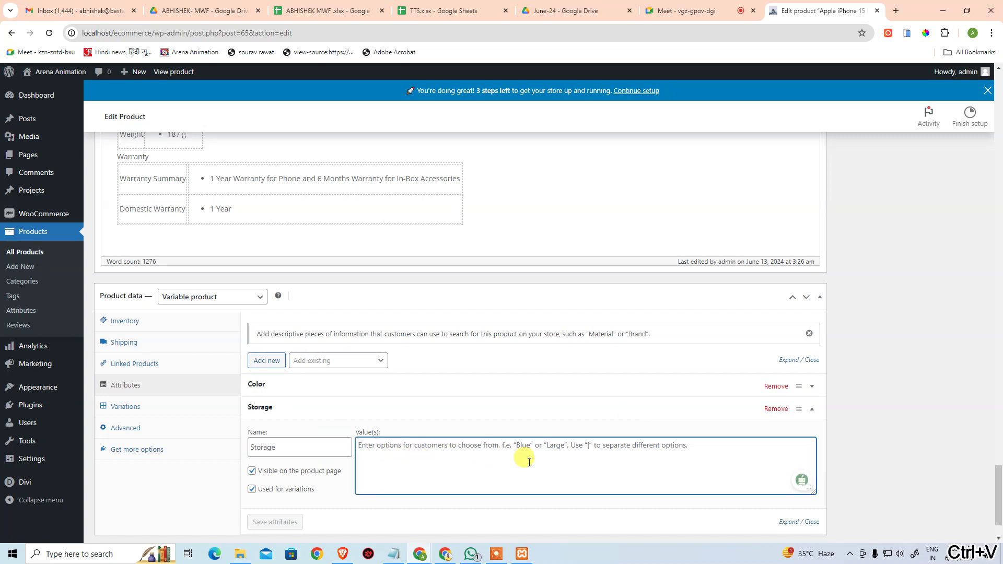
Enter 128 GB, 256 GB, 512 GB and 1 TB as the Storage values, separated by vertical bars, and save the attributes.
{"action": "type", "text": "128 G"}
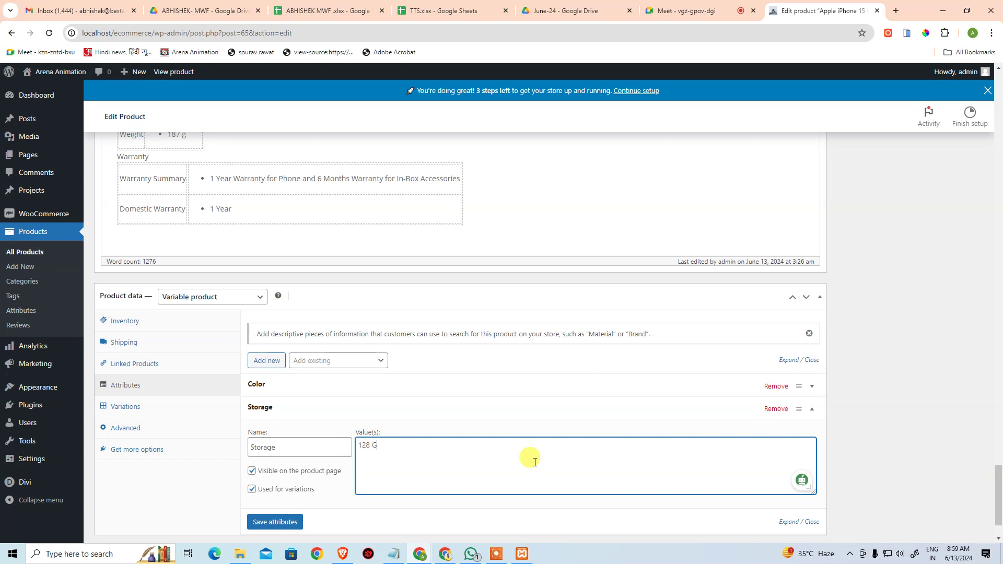
{"action": "type", "text": "B | 256 GB | 512 GB"}
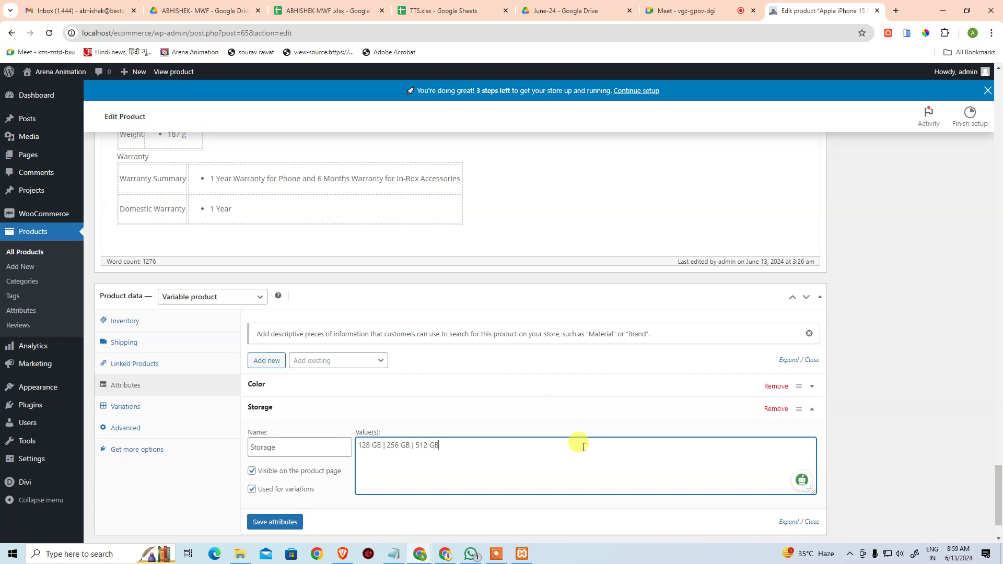
{"action": "type", "text": " | 1 TB"}
{"action": "left_click", "coordinate": [266, 522]}
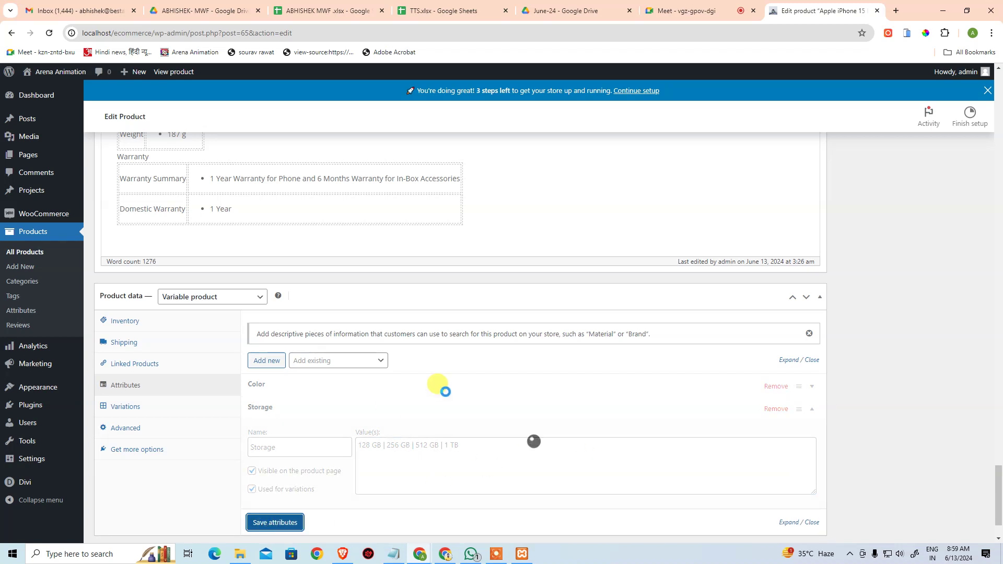
Generate product variations for every combination of the Color and Storage attributes.
{"action": "left_click", "coordinate": [104, 403]}
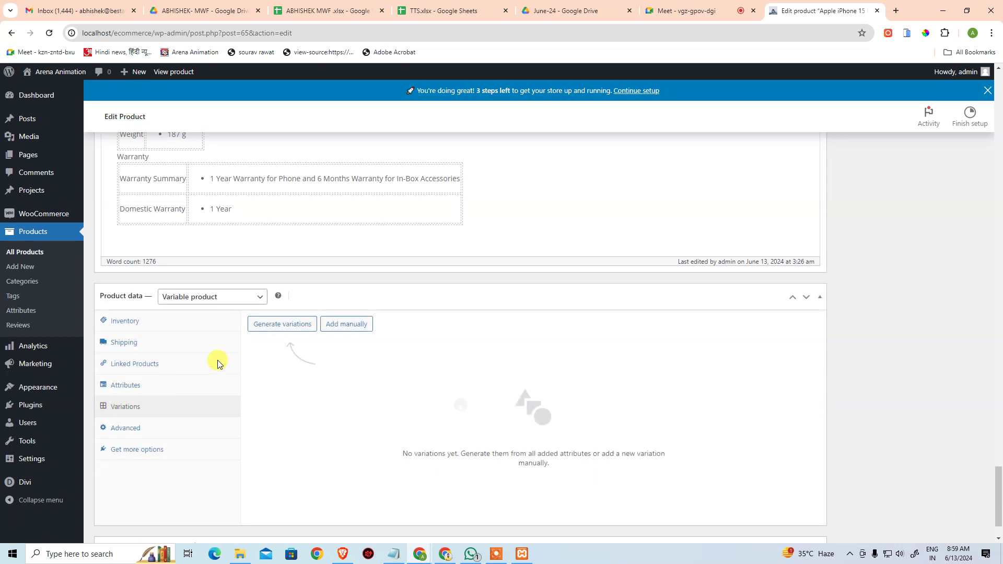
{"action": "left_click", "coordinate": [298, 331]}
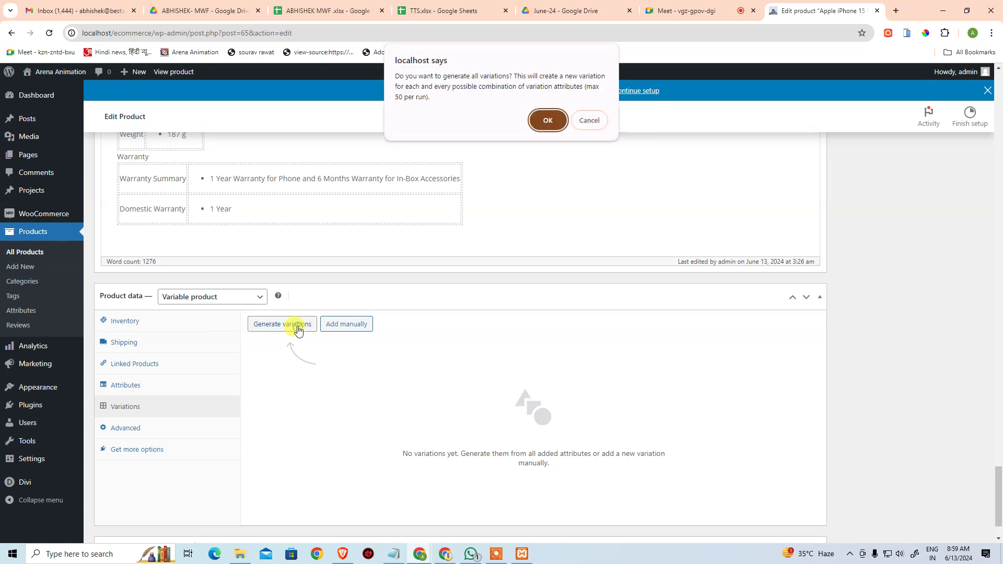
{"action": "left_click", "coordinate": [543, 122]}
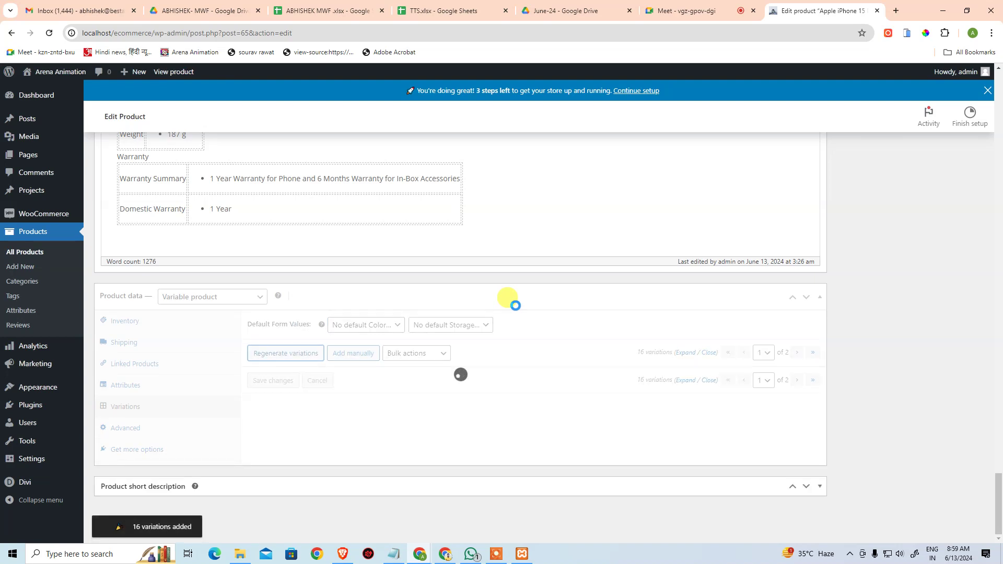
{"action": "scroll", "coordinate": [529, 441], "scroll_direction": "down", "scroll_amount": 8}
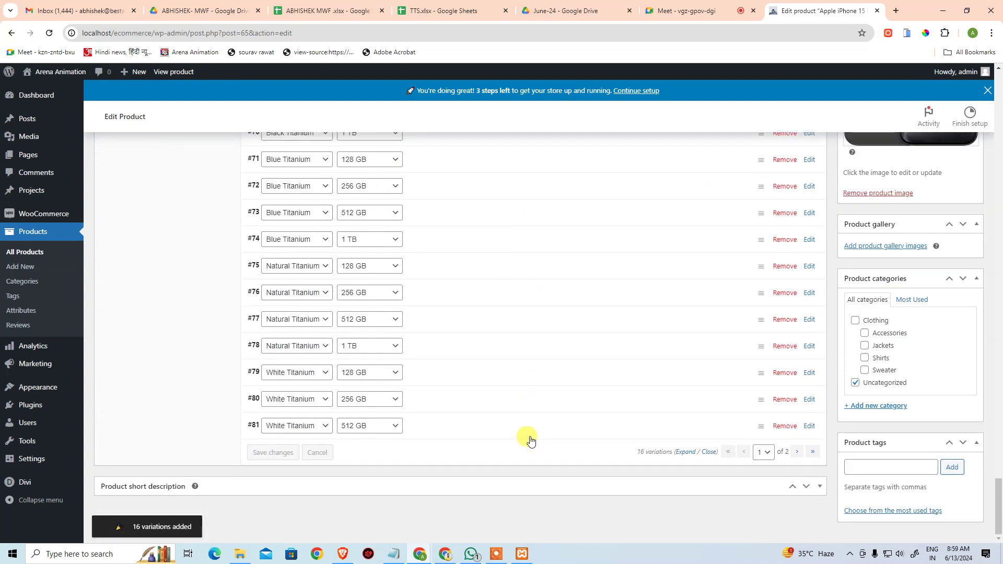
{"action": "scroll", "coordinate": [513, 430], "scroll_direction": "up", "scroll_amount": 5}
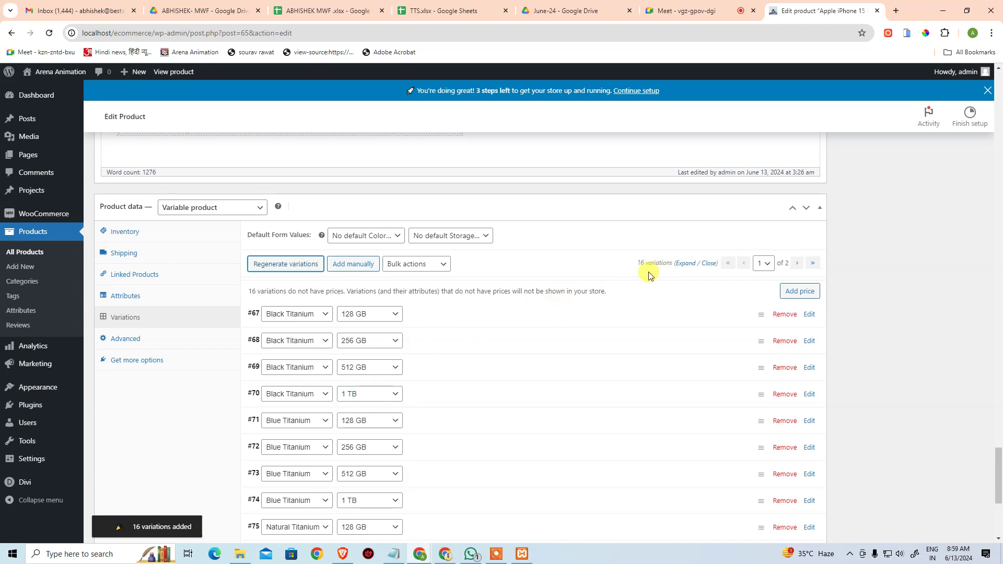
{"action": "left_click", "coordinate": [420, 264]}
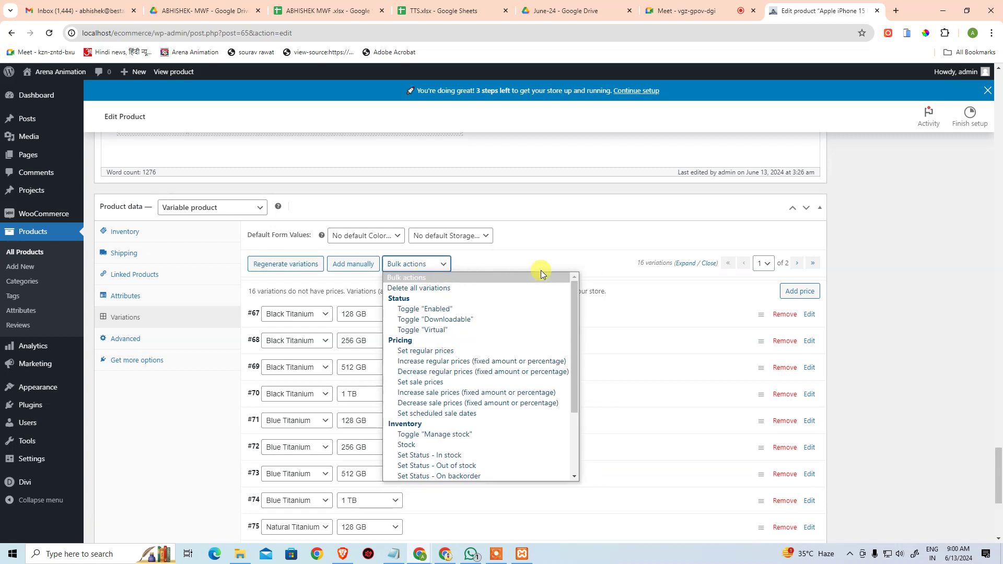
{"action": "left_click", "coordinate": [551, 242]}
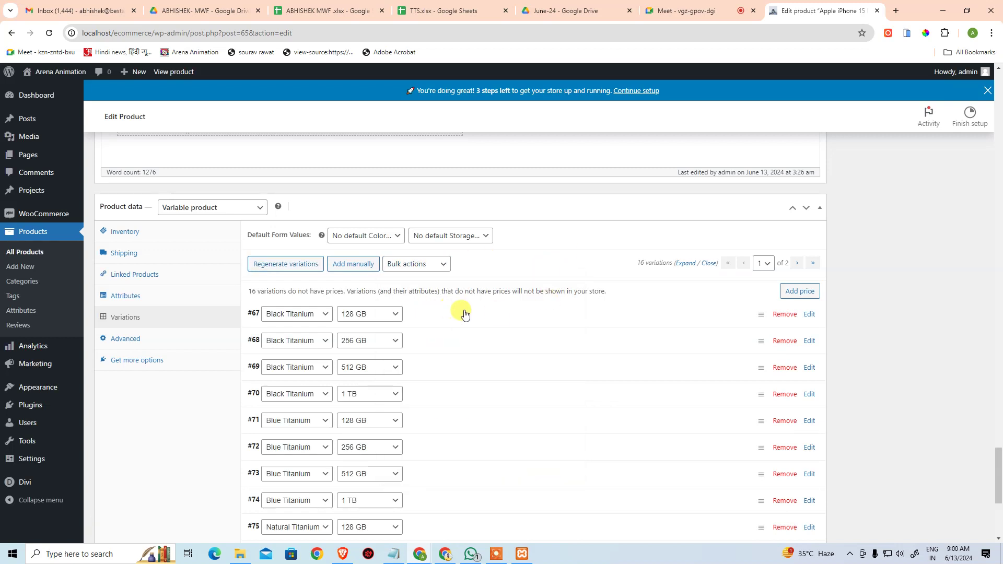
Examine the bulk actions available for the variations and the option for adding one price to all unpriced variations.
{"action": "left_click", "coordinate": [443, 266]}
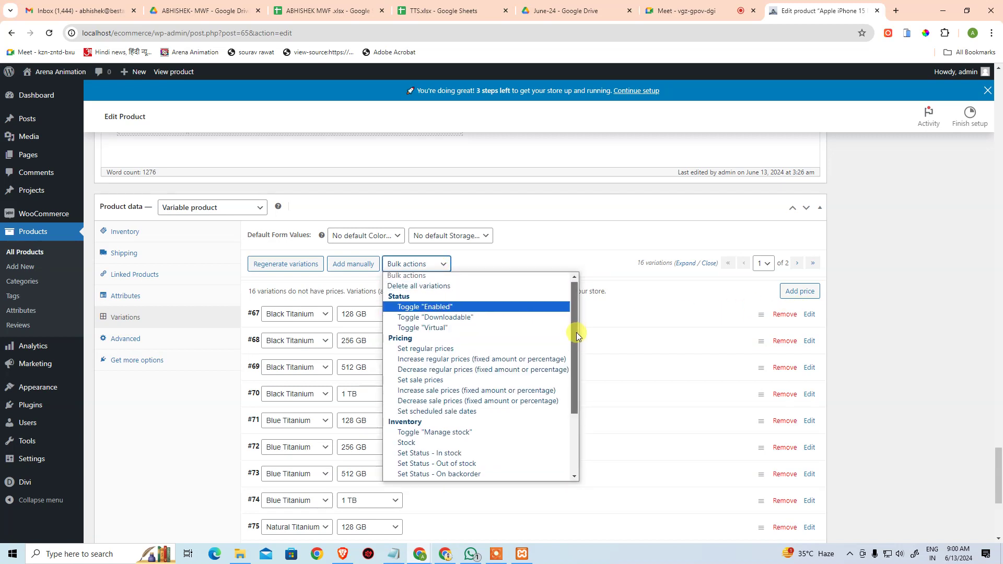
{"action": "left_click_drag", "start_coordinate": [576, 332], "coordinate": [578, 395]}
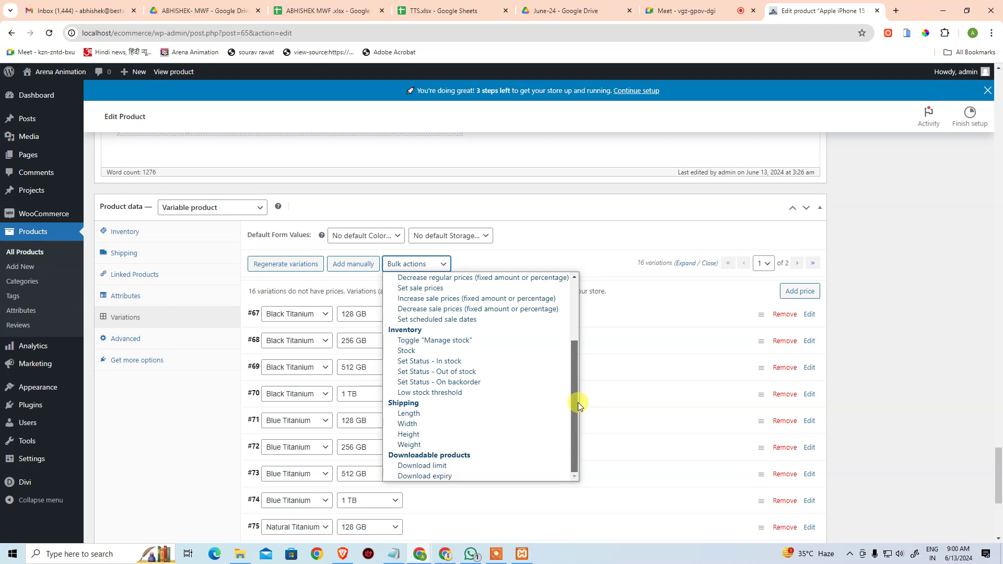
{"action": "scroll", "coordinate": [579, 398], "scroll_direction": "up", "scroll_amount": 1}
{"action": "scroll", "coordinate": [580, 397], "scroll_direction": "down", "scroll_amount": 1}
{"action": "left_click_drag", "start_coordinate": [582, 402], "coordinate": [576, 264]}
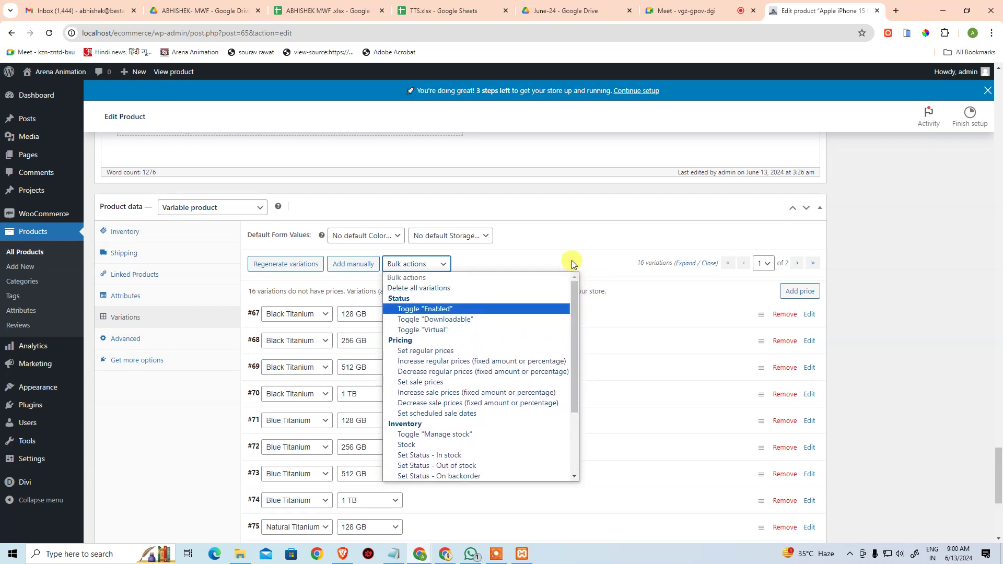
{"action": "left_click", "coordinate": [573, 232]}
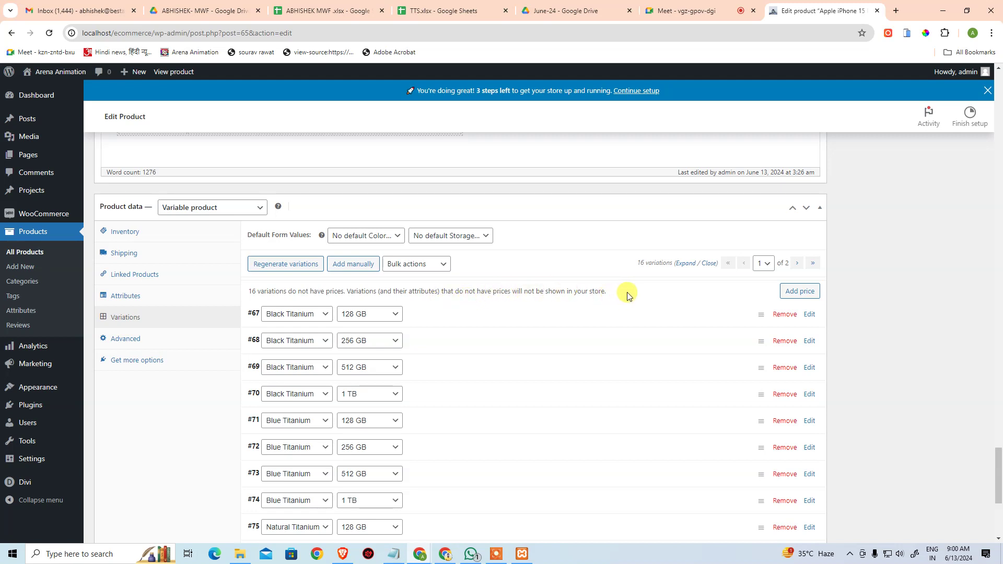
{"action": "left_click", "coordinate": [794, 291]}
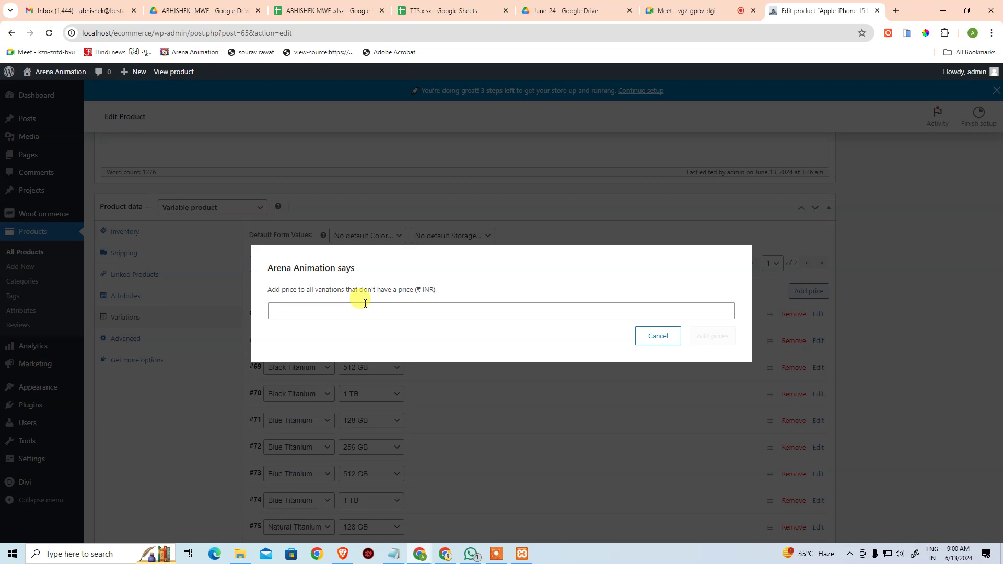
{"action": "left_click", "coordinate": [397, 308]}
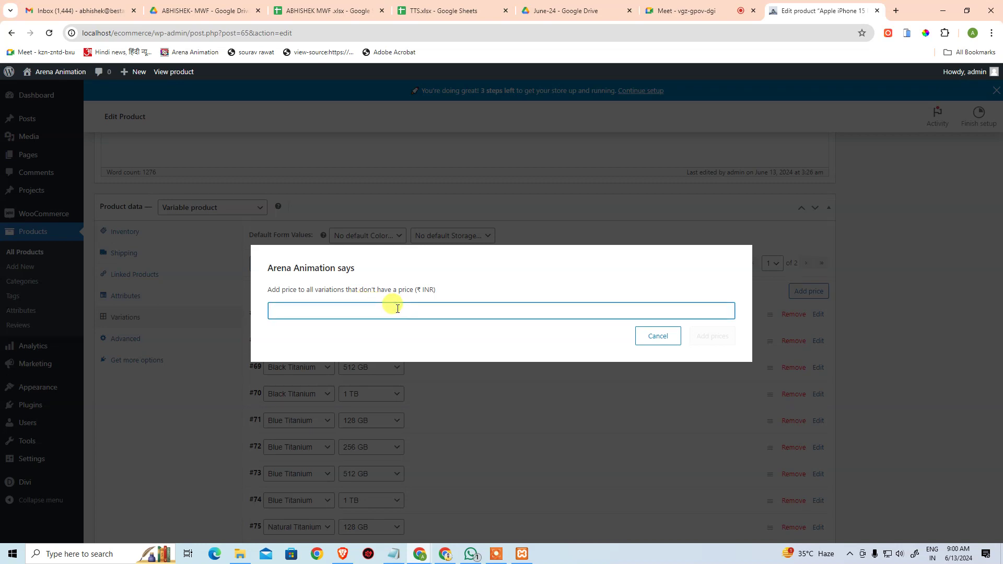
{"action": "left_click", "coordinate": [657, 338]}
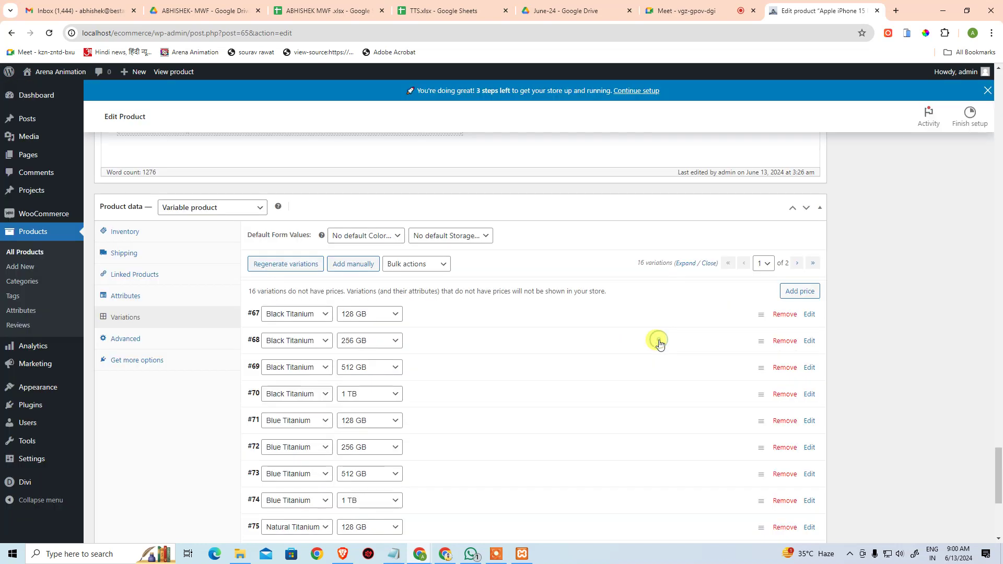
Expand the settings of the Black Titanium 128 GB variation.
{"action": "left_click", "coordinate": [451, 324]}
{"action": "scroll", "coordinate": [381, 389], "scroll_direction": "down", "scroll_amount": 1}
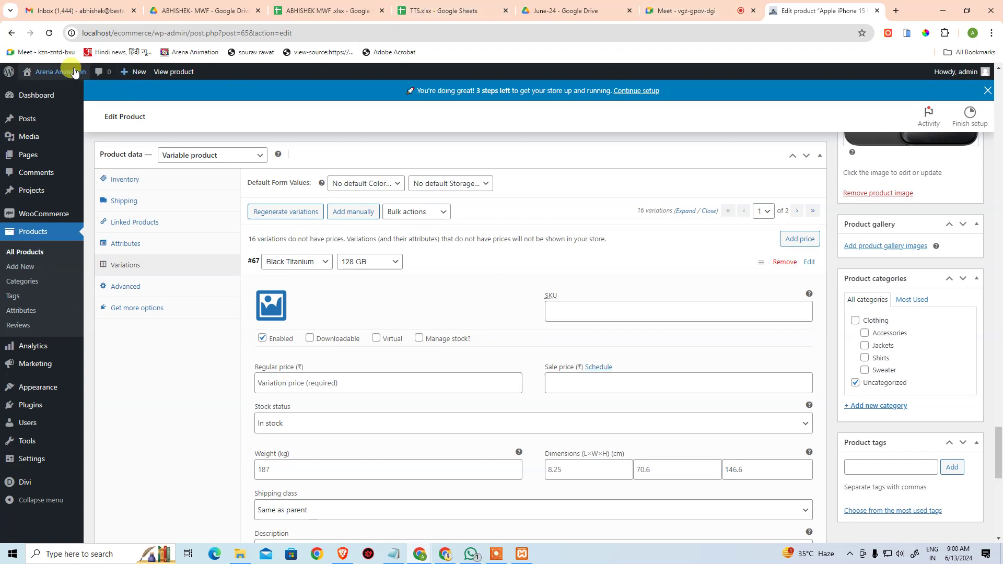
Open the list of all products in a new tab and copy the SKU woo-iphone-15 from Apple iPhone 15.
{"action": "mouse_move", "coordinate": [59, 74]}
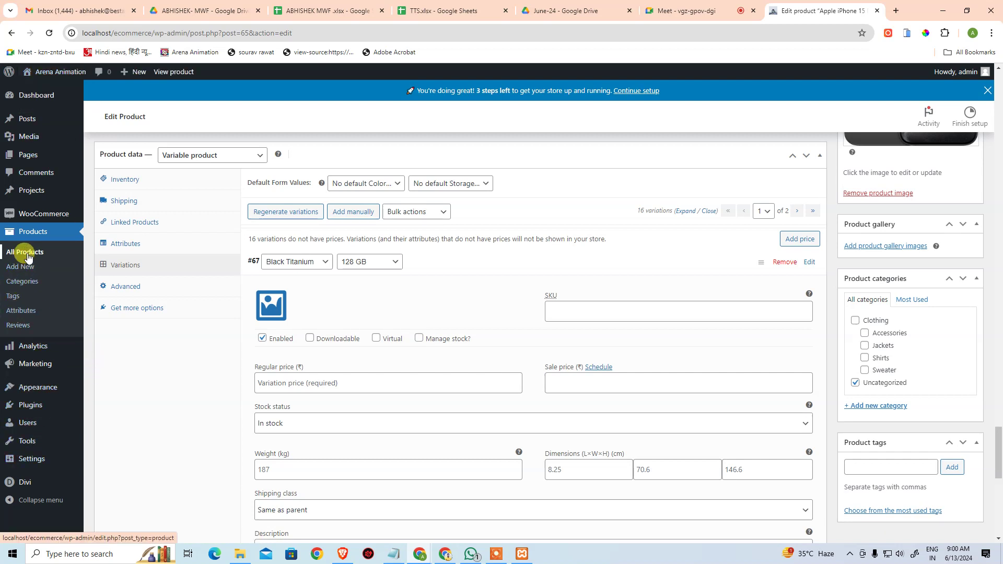
{"action": "middle_click", "coordinate": [23, 252]}
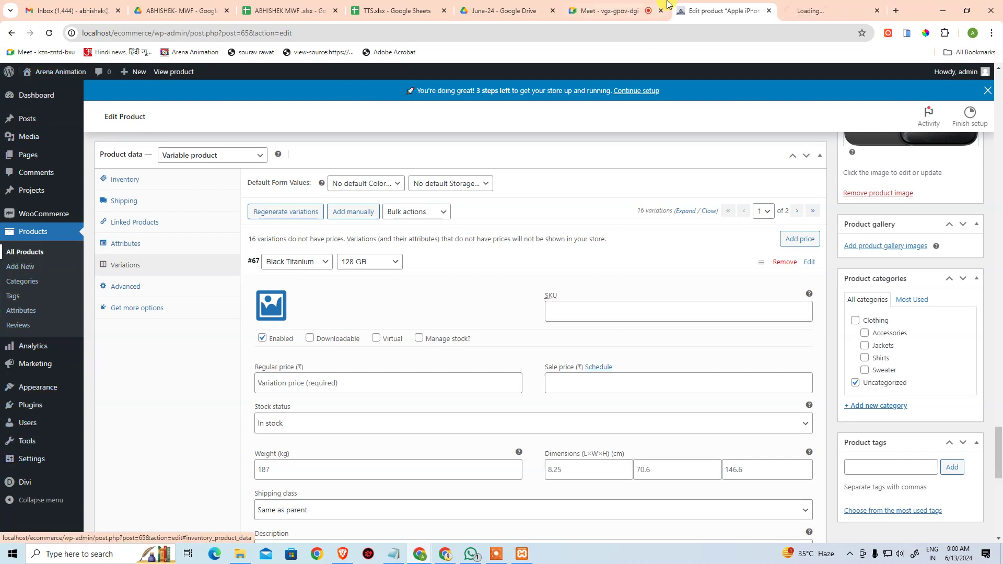
{"action": "left_click", "coordinate": [834, 7]}
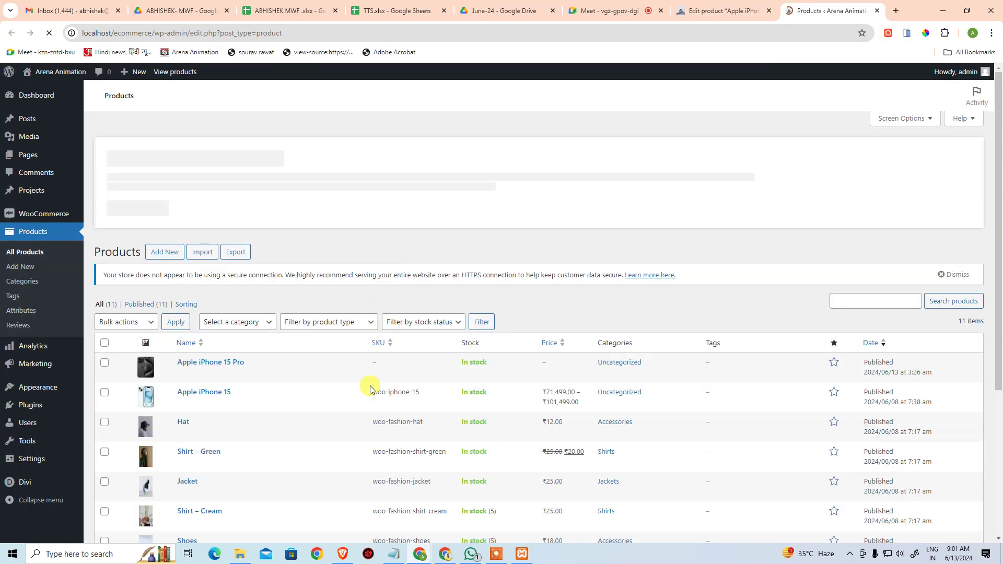
{"action": "left_click_drag", "start_coordinate": [371, 388], "coordinate": [430, 390]}
{"action": "key", "text": "ctrl+c"}
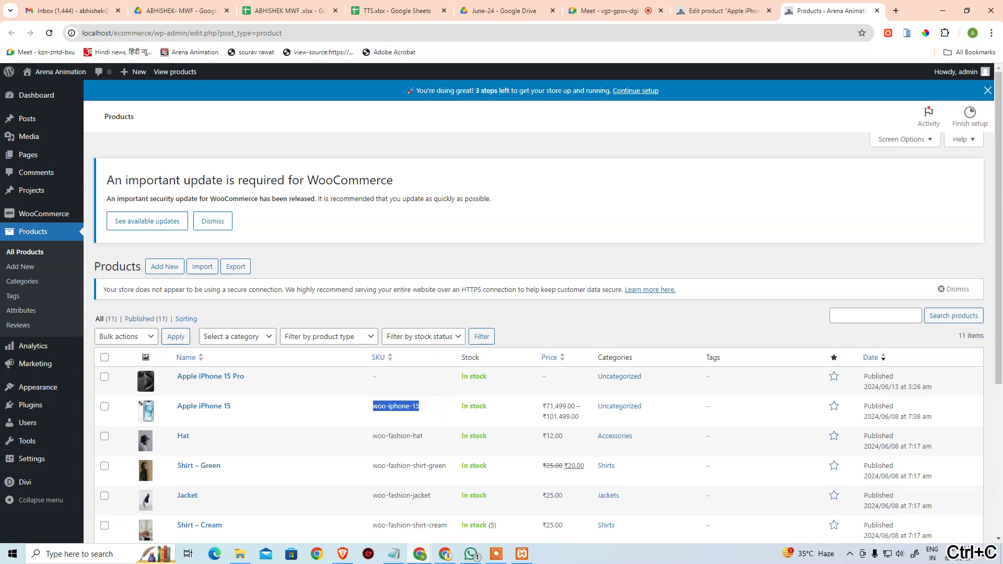
Set the SKU of the Black Titanium 128 GB variation to woo-iphone-15-pro, based on the copied SKU.
{"action": "left_click", "coordinate": [721, 10]}
{"action": "left_click", "coordinate": [564, 312]}
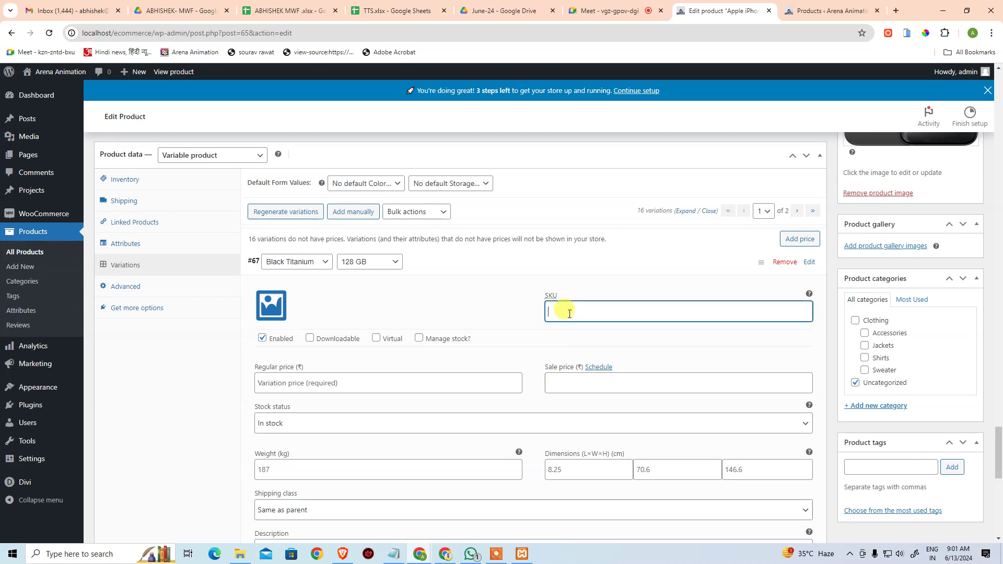
{"action": "key", "text": "ctrl+v"}
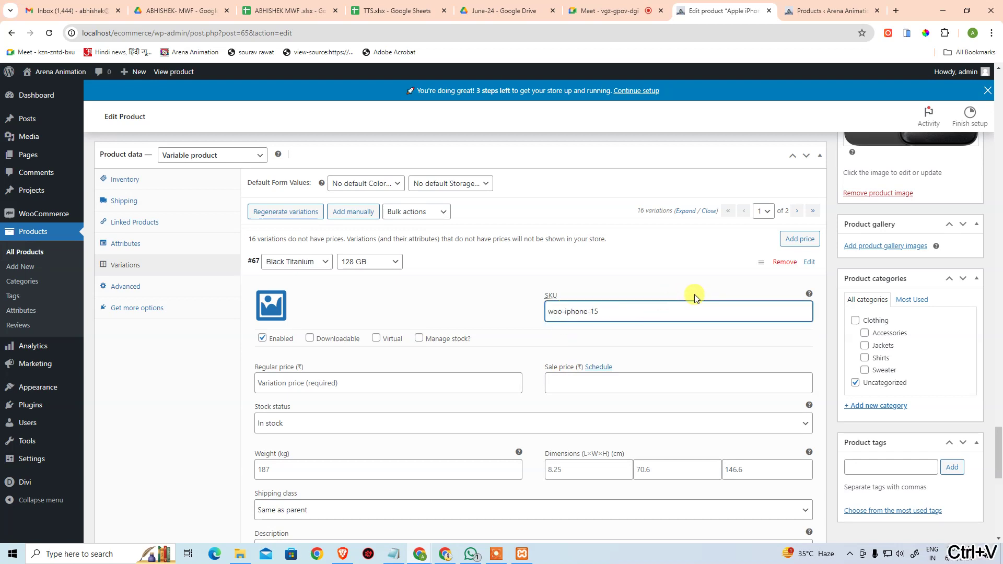
{"action": "type", "text": "-"}
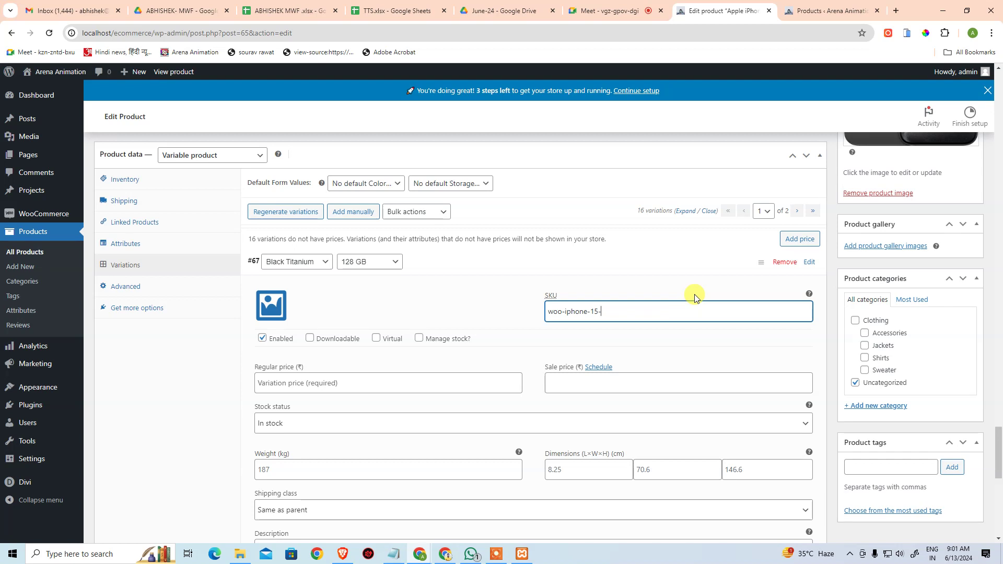
{"action": "type", "text": "pro"}
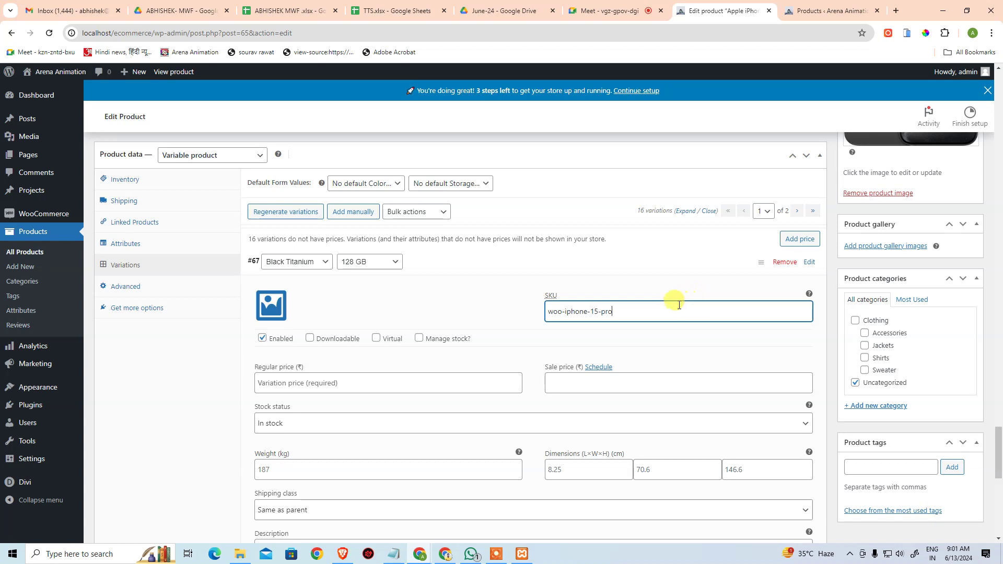
{"action": "left_click", "coordinate": [677, 268]}
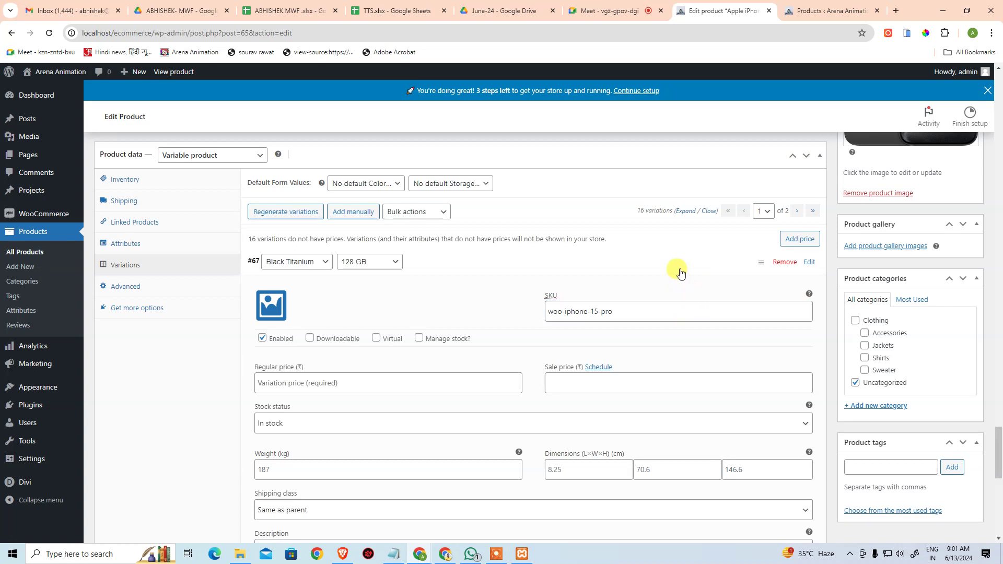
{"action": "left_click", "coordinate": [645, 261]}
Set the parent product's SKU in its inventory settings to woo-mobile-iphone15-pro.
{"action": "left_click", "coordinate": [124, 180]}
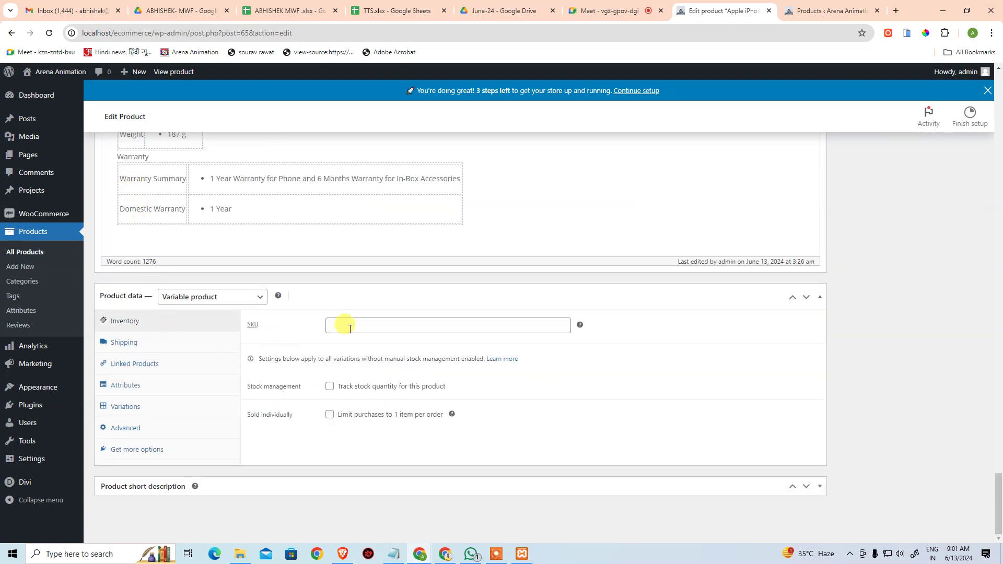
{"action": "left_click", "coordinate": [372, 325]}
{"action": "left_click", "coordinate": [414, 352]}
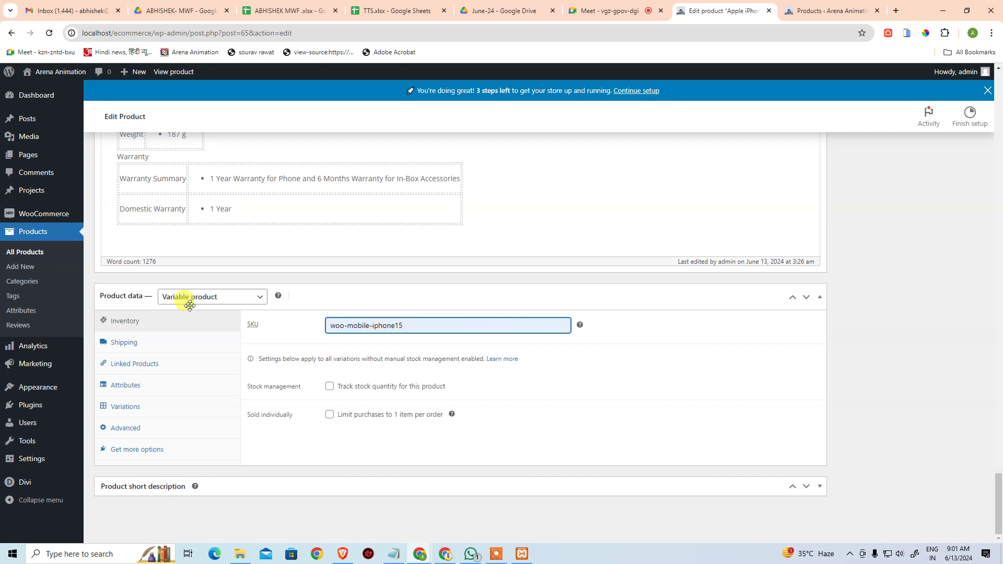
{"action": "type", "text": "-pro"}
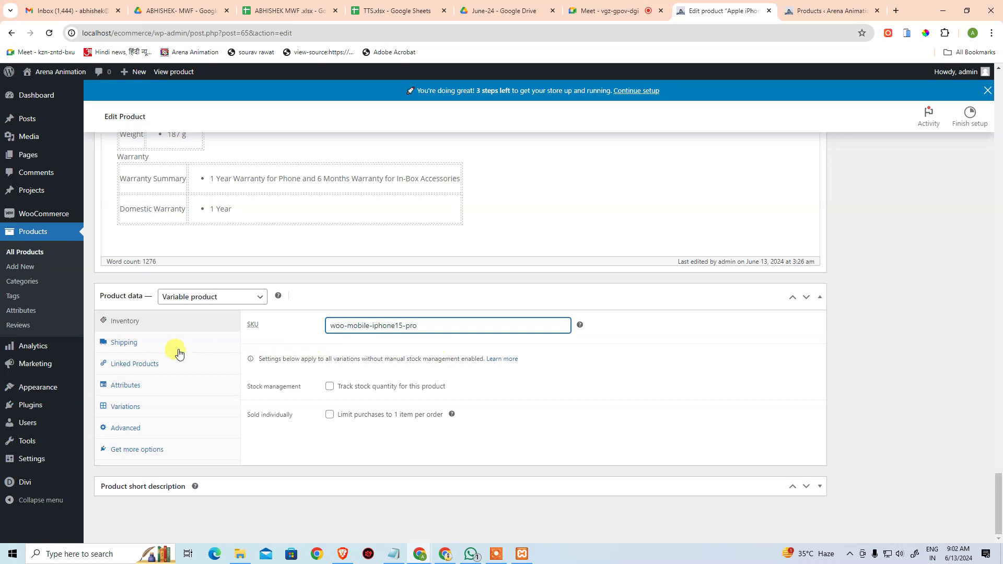
Return to the product's variations and clear the SKU of the Black Titanium 128 GB variation.
{"action": "left_click", "coordinate": [165, 385]}
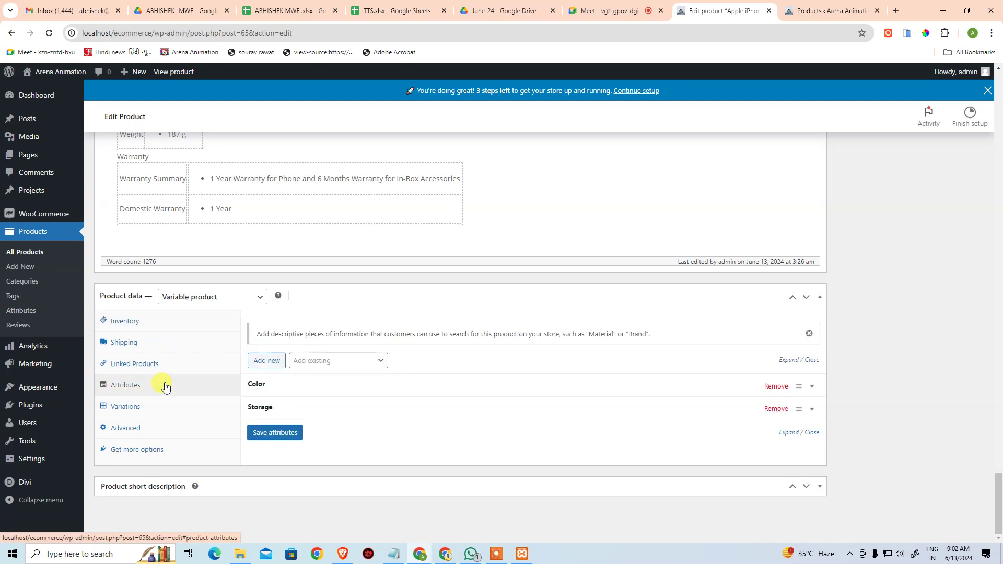
{"action": "left_click", "coordinate": [150, 409]}
{"action": "scroll", "coordinate": [600, 365], "scroll_direction": "down", "scroll_amount": 3}
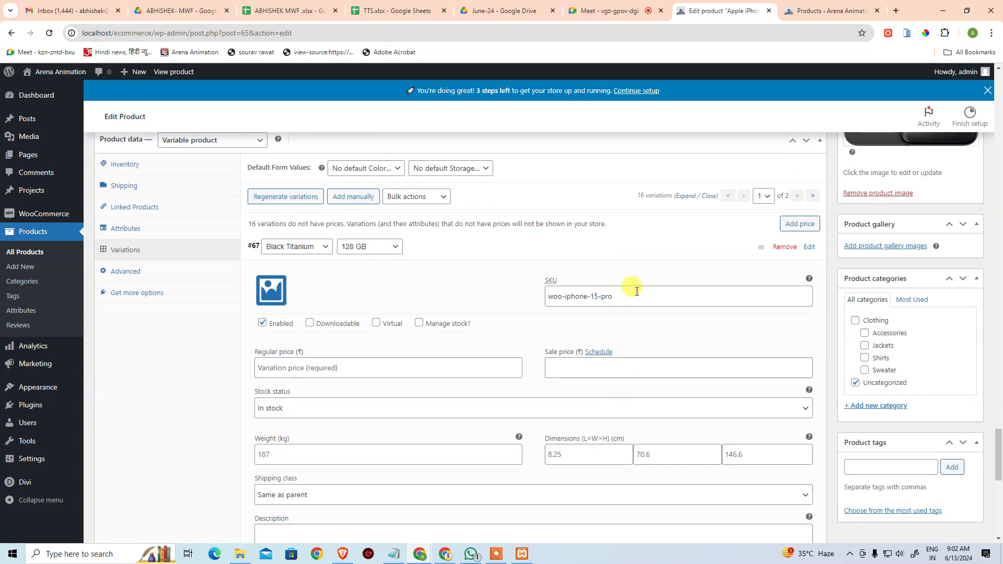
{"action": "left_click_drag", "start_coordinate": [633, 295], "coordinate": [522, 297]}
{"action": "key", "text": "BackSpace"}
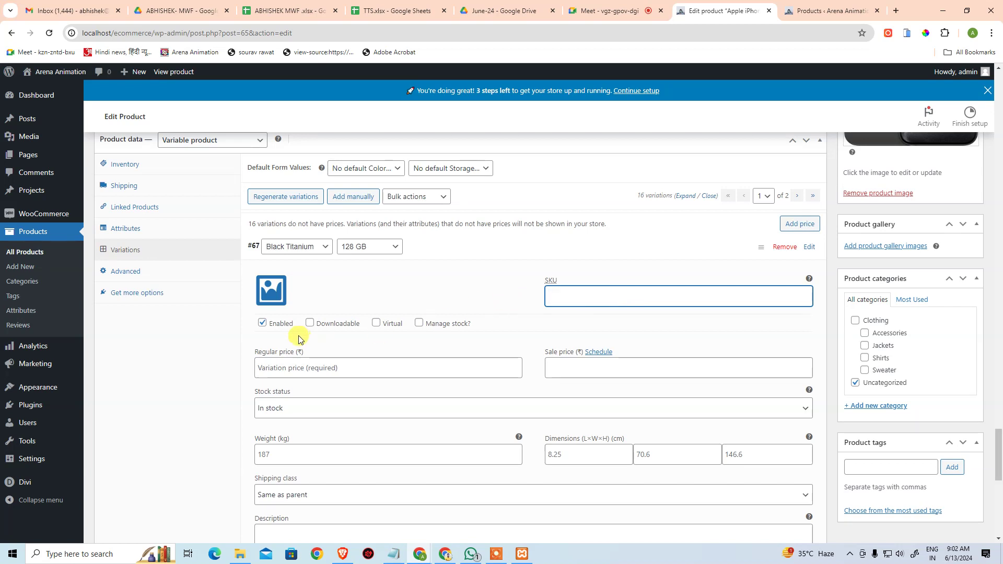
Set the black iPhone 15 Pro picture from the media library as the Black Titanium 128 GB variation's image.
{"action": "left_click", "coordinate": [271, 291]}
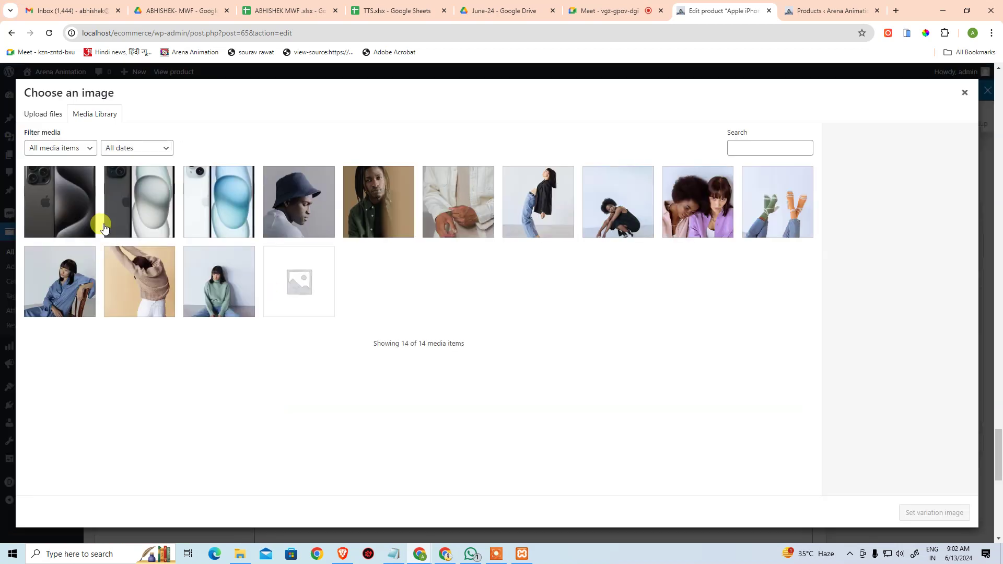
{"action": "left_click", "coordinate": [68, 223]}
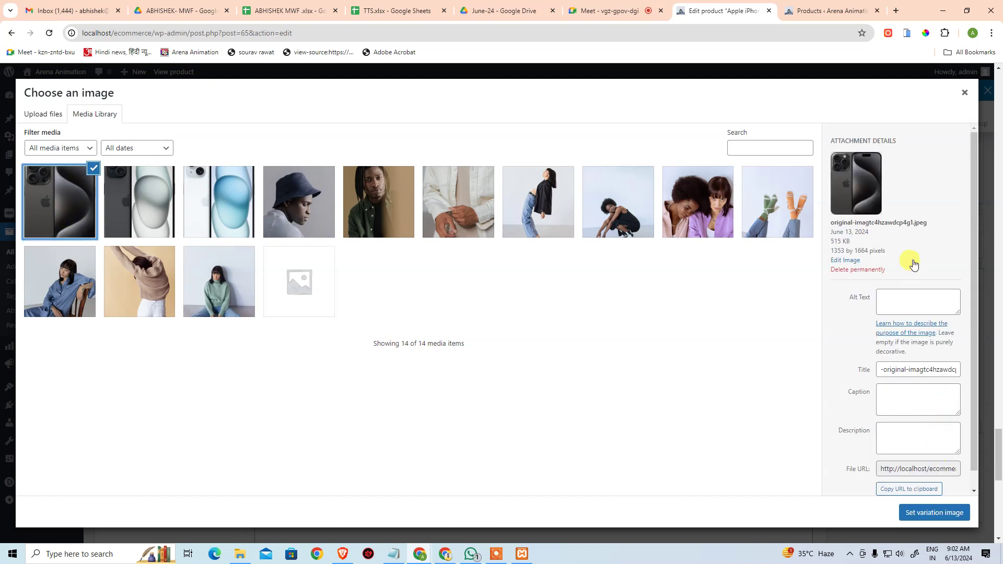
{"action": "left_click", "coordinate": [923, 522]}
Price the Black Titanium 128 GB variation with a regular price of 134900 and a sale price of 127990.
{"action": "scroll", "coordinate": [434, 319], "scroll_direction": "down", "scroll_amount": 2}
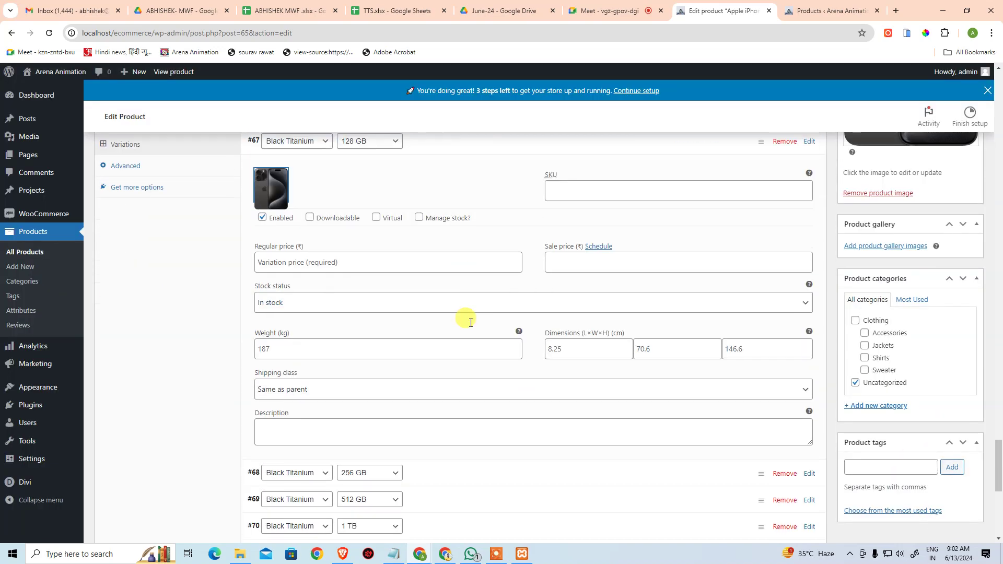
{"action": "scroll", "coordinate": [589, 296], "scroll_direction": "up", "scroll_amount": 3}
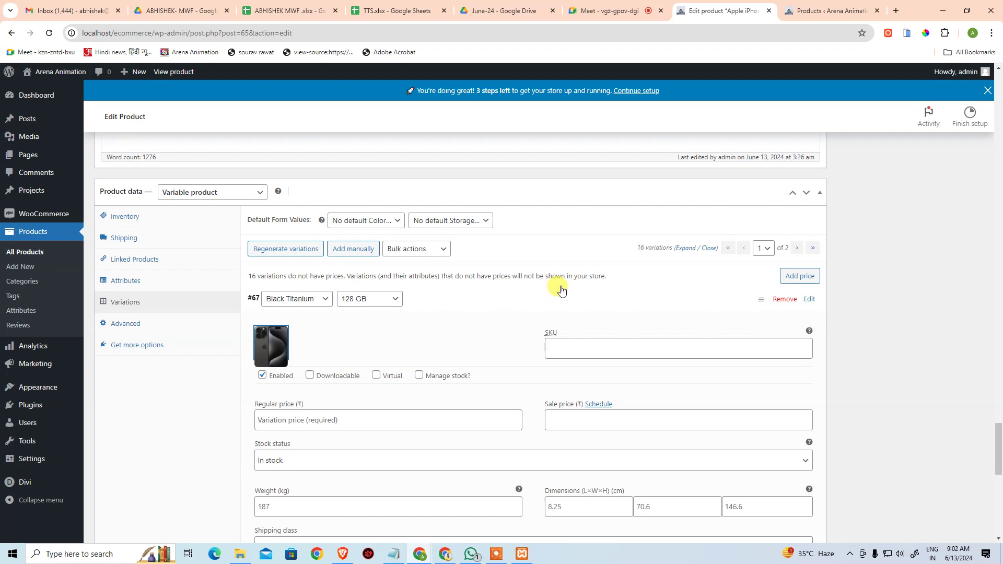
{"action": "scroll", "coordinate": [494, 350], "scroll_direction": "down", "scroll_amount": 2}
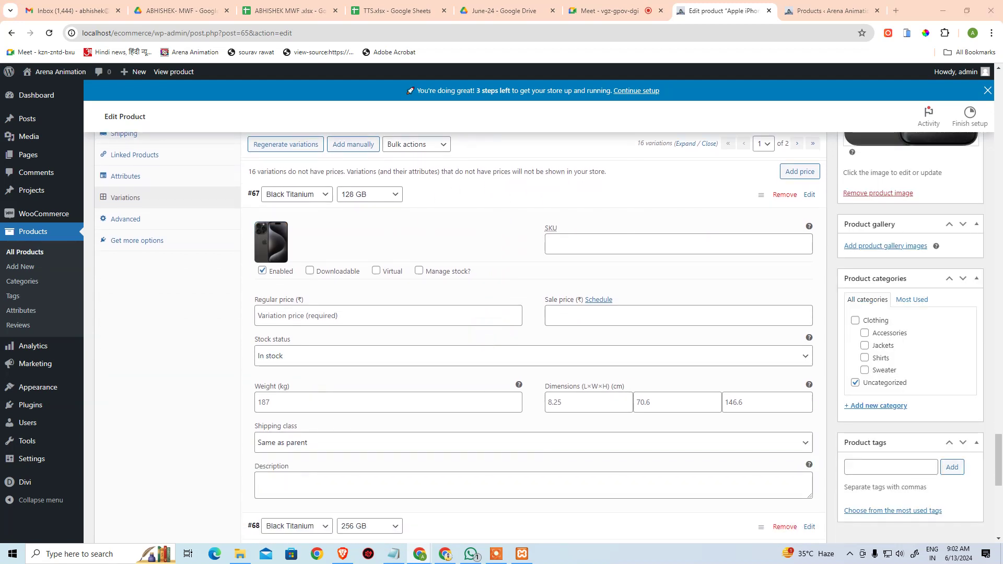
{"action": "left_click", "coordinate": [444, 320]}
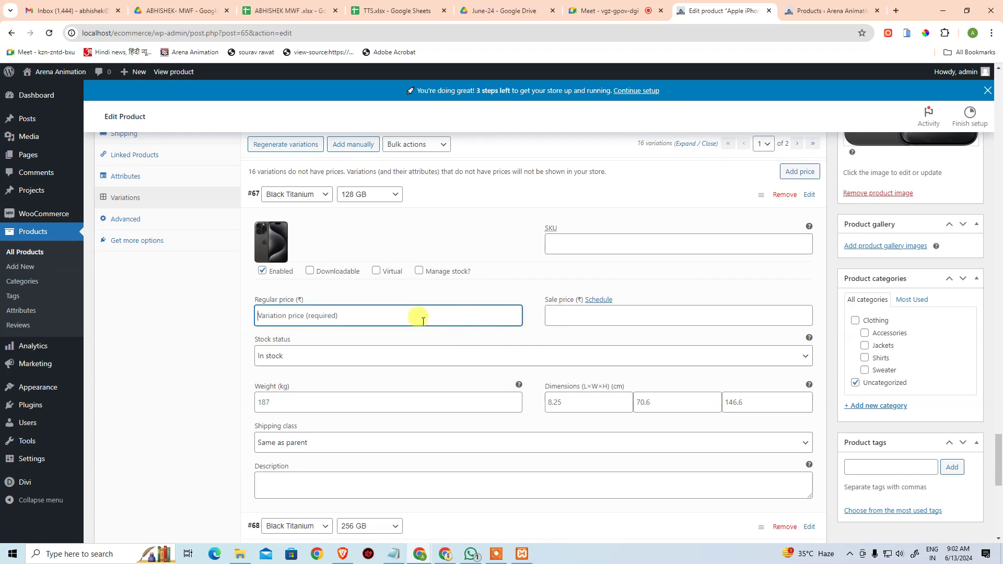
{"action": "type", "text": "1341"}
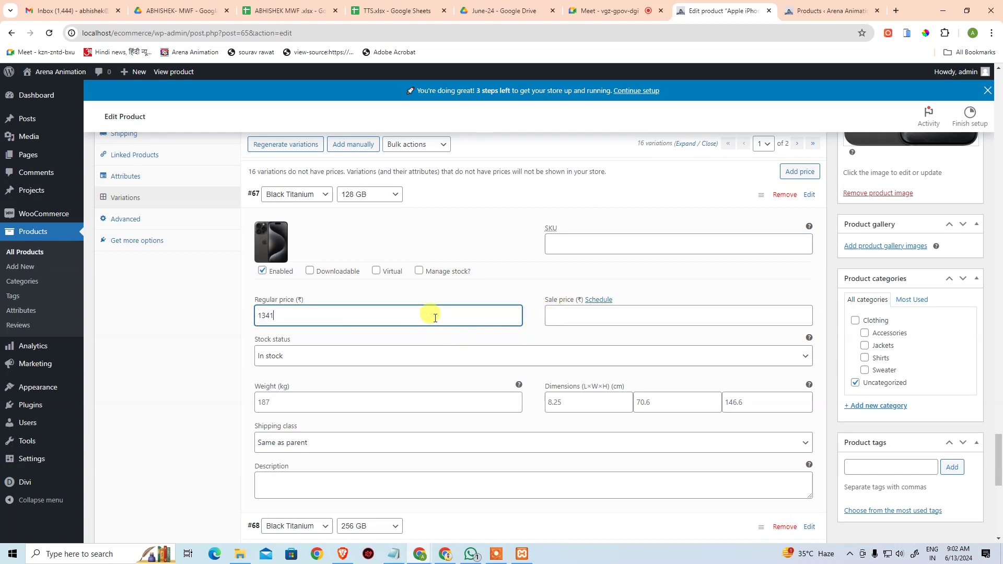
{"action": "type", "text": "900"}
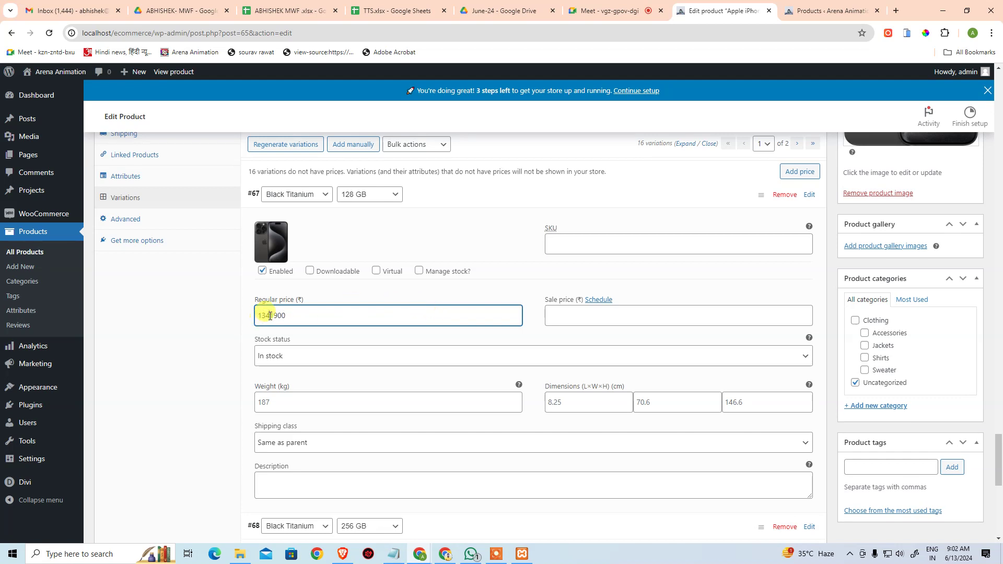
{"action": "left_click", "coordinate": [615, 319]}
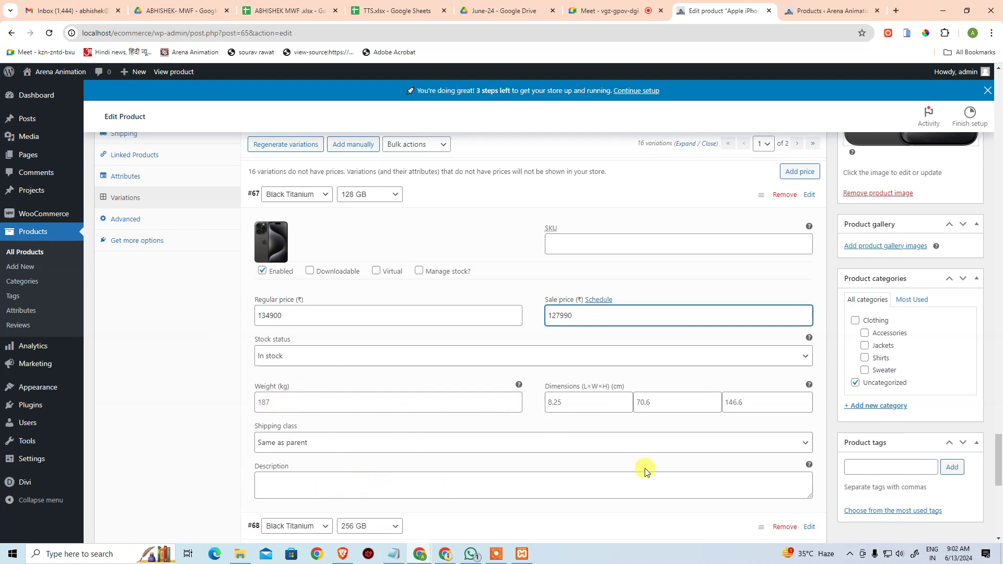
{"action": "scroll", "coordinate": [541, 364], "scroll_direction": "down", "scroll_amount": 1}
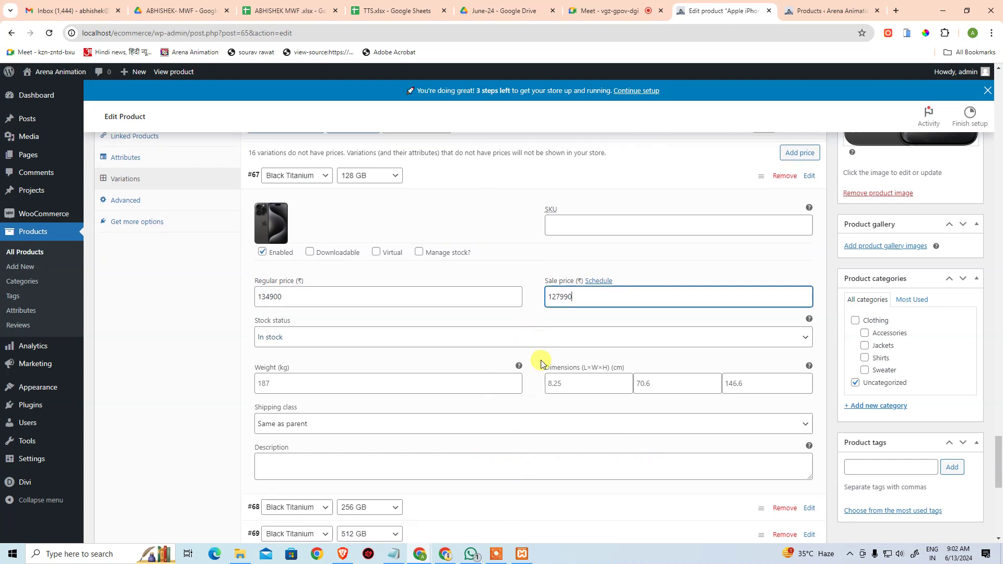
{"action": "scroll", "coordinate": [470, 355], "scroll_direction": "down", "scroll_amount": 2}
{"action": "scroll", "coordinate": [515, 297], "scroll_direction": "up", "scroll_amount": 2}
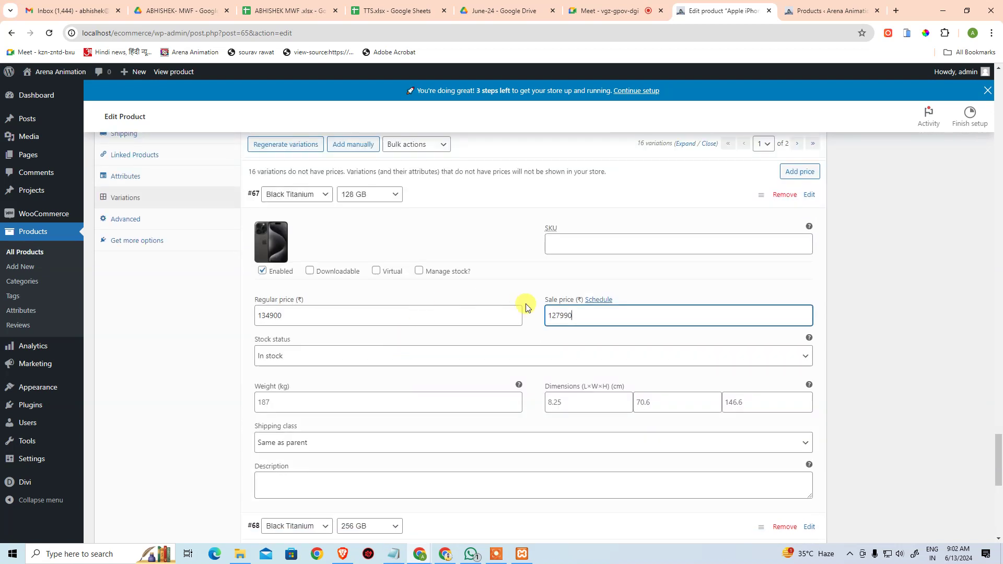
{"action": "scroll", "coordinate": [523, 309], "scroll_direction": "down", "scroll_amount": 1}
{"action": "scroll", "coordinate": [523, 319], "scroll_direction": "down", "scroll_amount": 3}
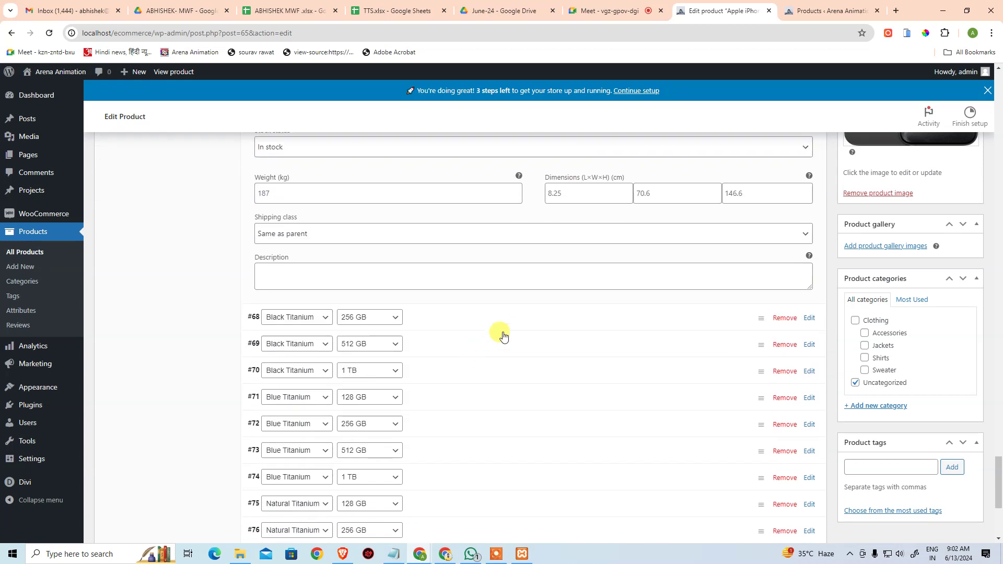
Inspect the fields of the Black Titanium 256 GB variation, and collapse it together with the 128 GB variation.
{"action": "left_click", "coordinate": [509, 317]}
{"action": "scroll", "coordinate": [574, 449], "scroll_direction": "down", "scroll_amount": 2}
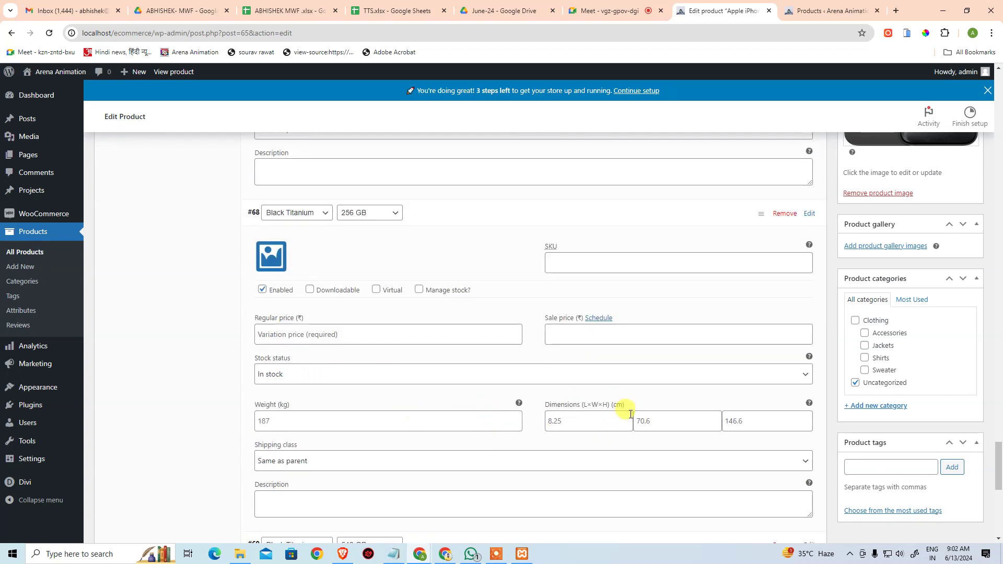
{"action": "scroll", "coordinate": [488, 354], "scroll_direction": "up", "scroll_amount": 2}
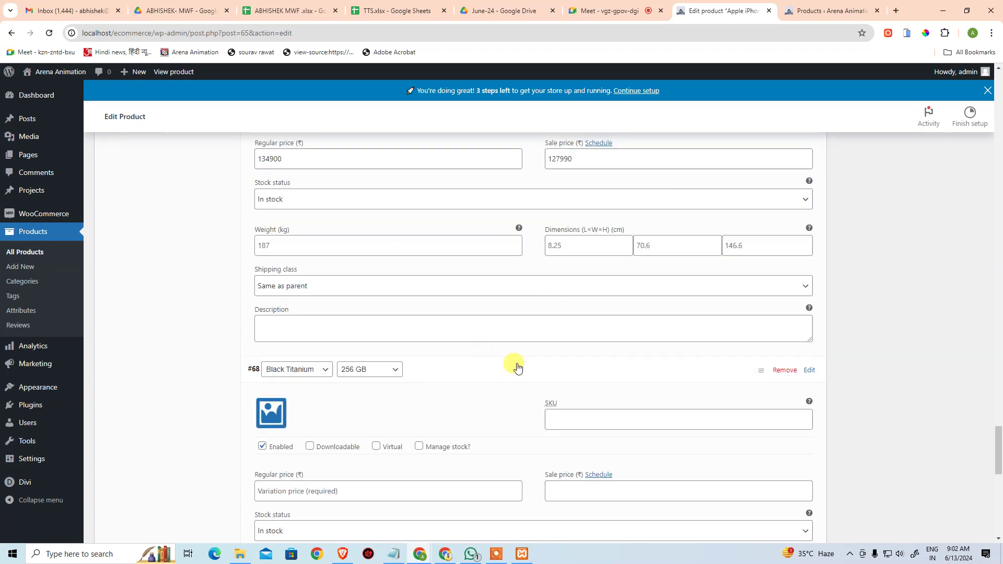
{"action": "left_click", "coordinate": [513, 364]}
{"action": "scroll", "coordinate": [511, 338], "scroll_direction": "up", "scroll_amount": 3}
{"action": "scroll", "coordinate": [514, 341], "scroll_direction": "up", "scroll_amount": 2}
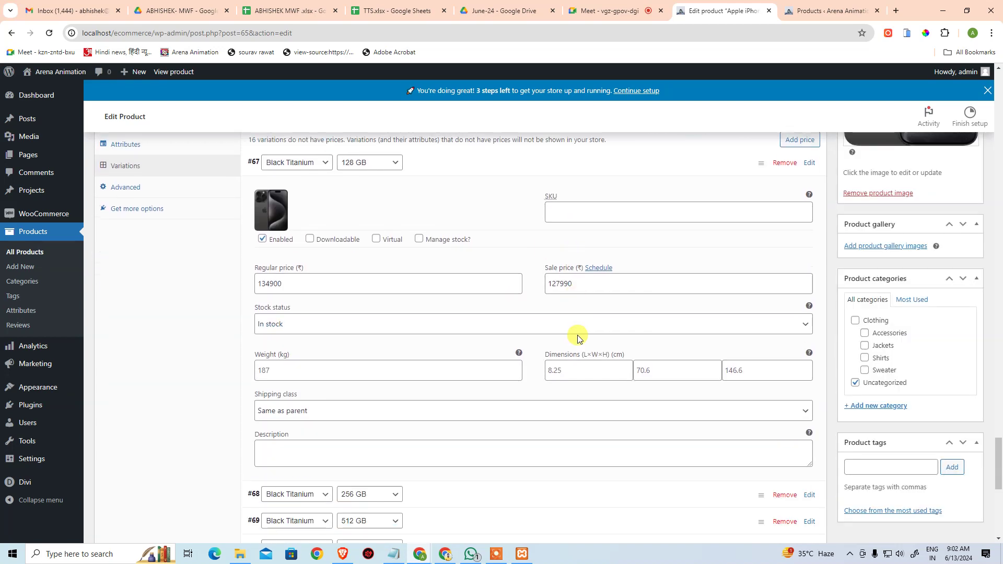
{"action": "left_click", "coordinate": [512, 248]}
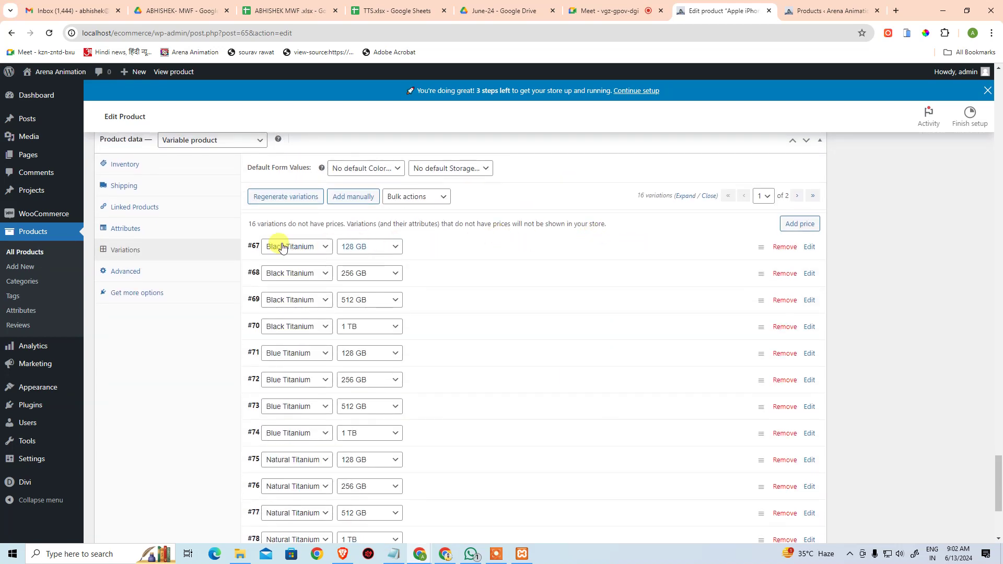
Add a price of 127990 to all variations that do not have a price.
{"action": "left_click", "coordinate": [796, 228]}
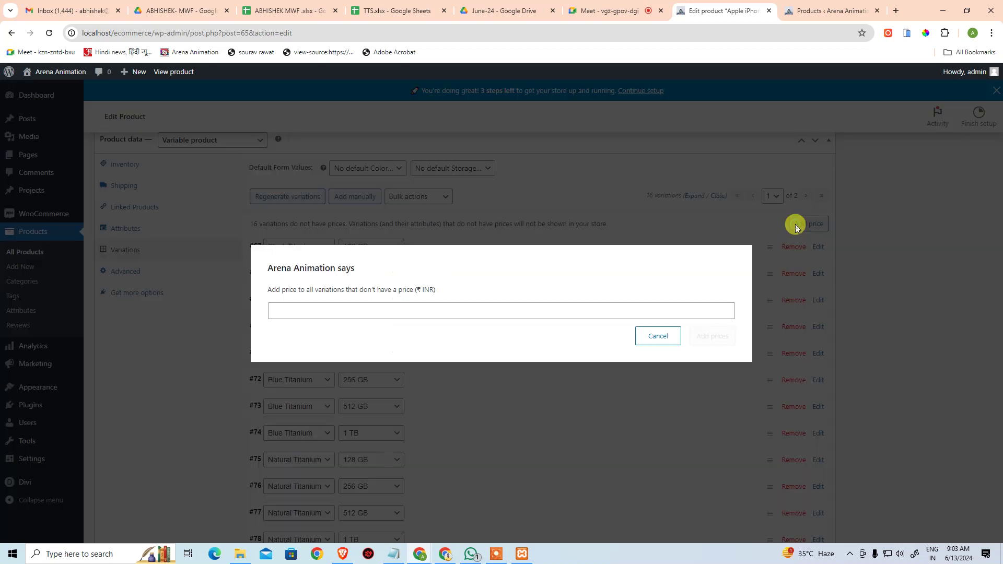
{"action": "left_click", "coordinate": [571, 312]}
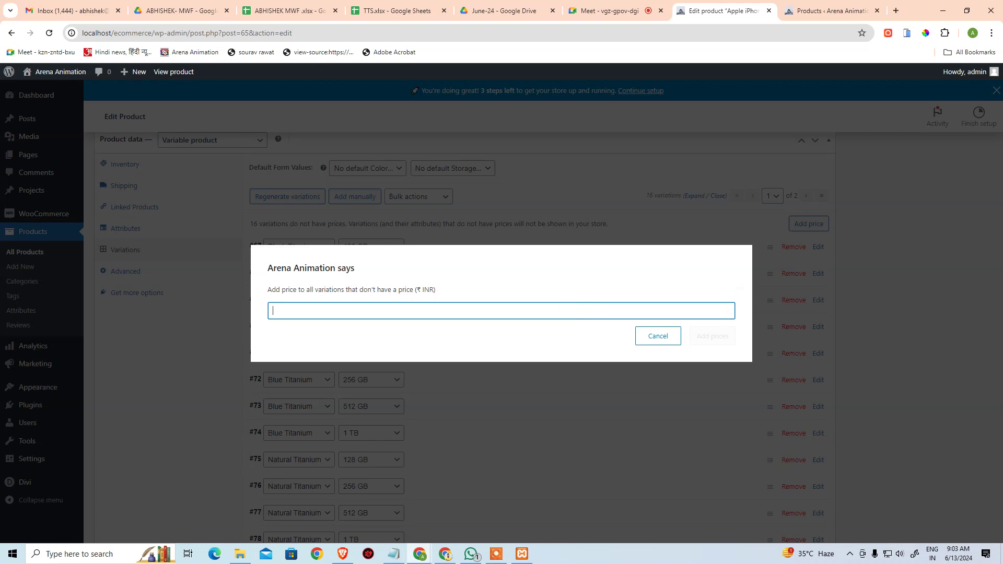
{"action": "type", "text": "127"}
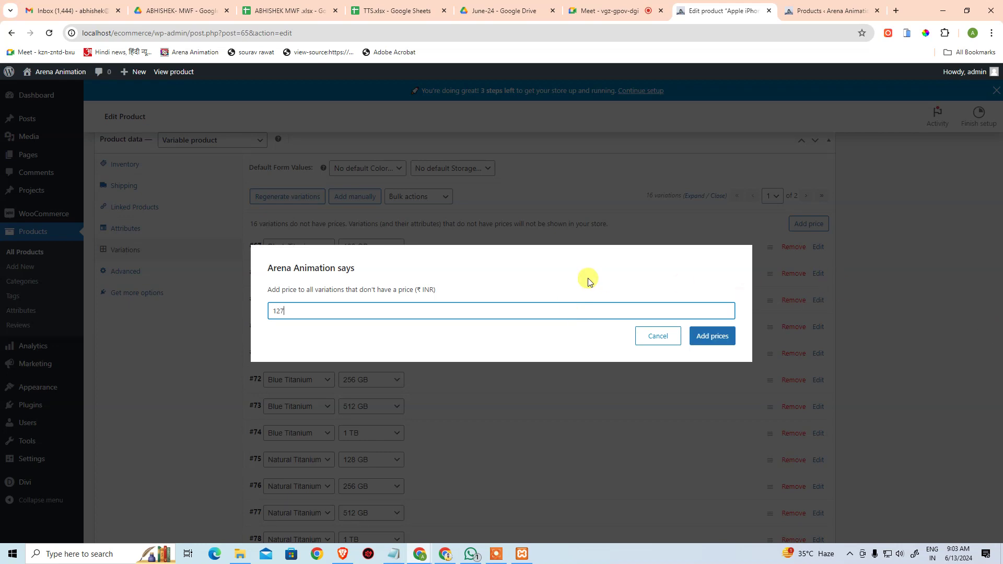
{"action": "type", "text": "990"}
{"action": "left_click", "coordinate": [712, 337]}
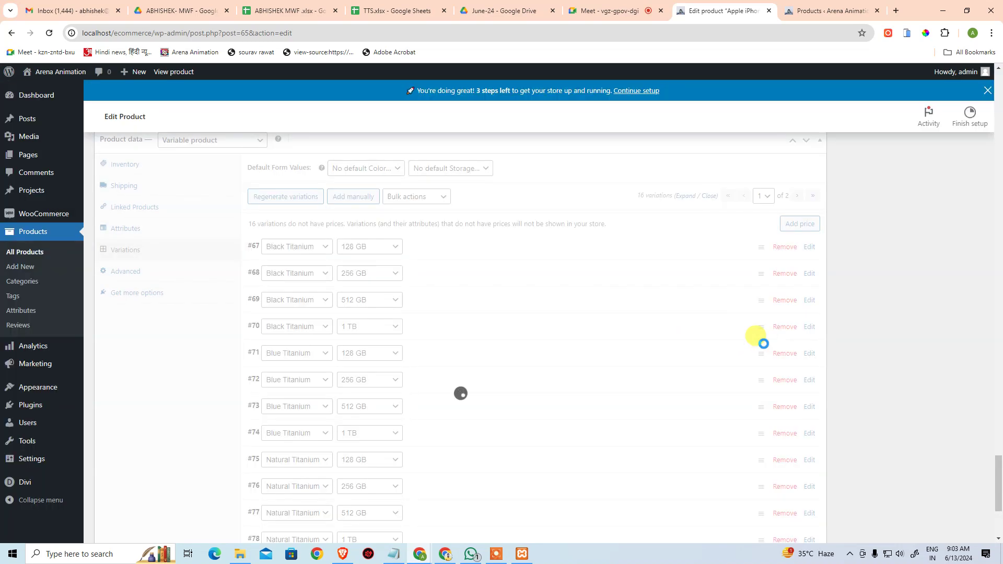
Check the regular prices of the Black Titanium 256 GB and 512 GB variations.
{"action": "left_click", "coordinate": [505, 272]}
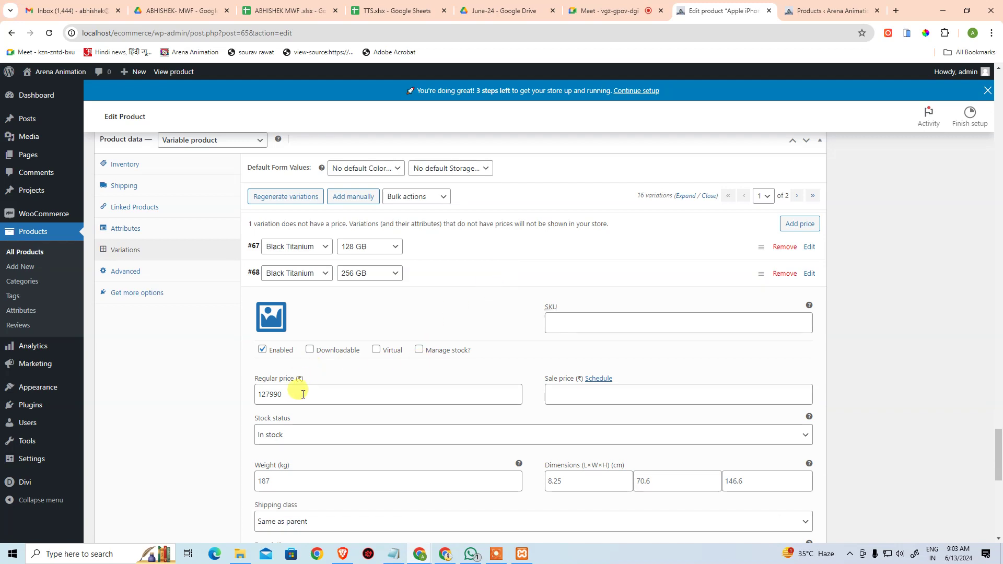
{"action": "left_click", "coordinate": [444, 281]}
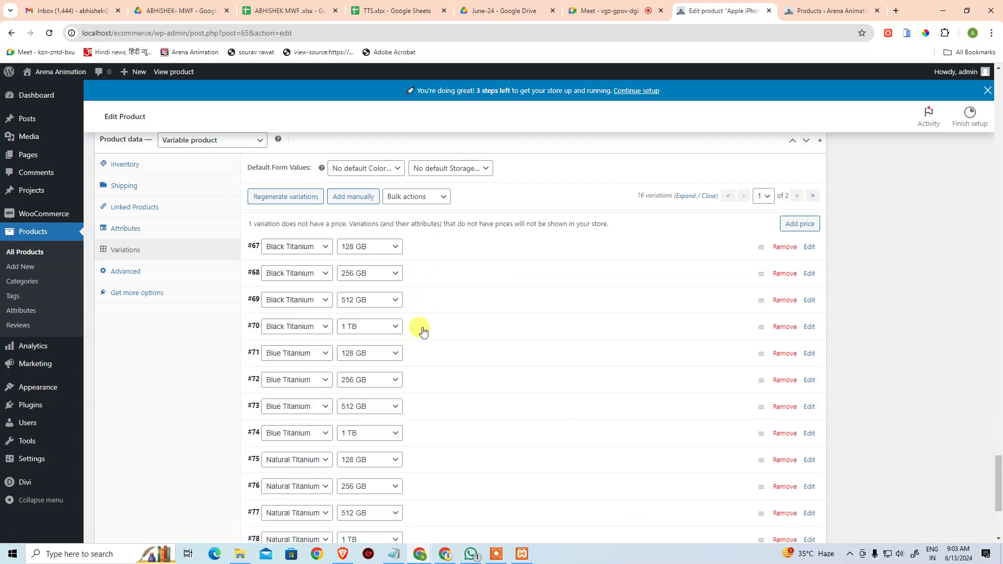
{"action": "left_click", "coordinate": [470, 300]}
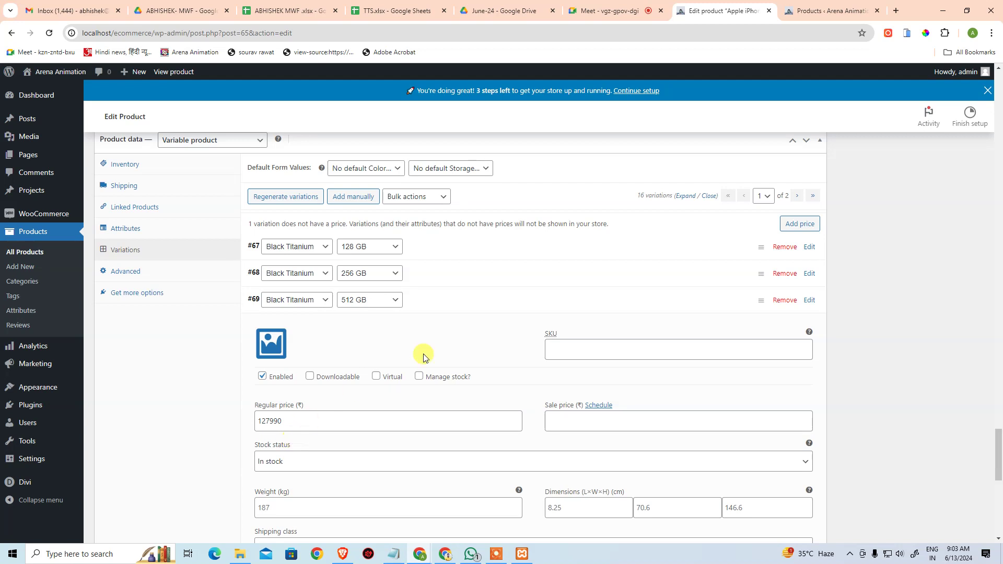
{"action": "left_click", "coordinate": [497, 299]}
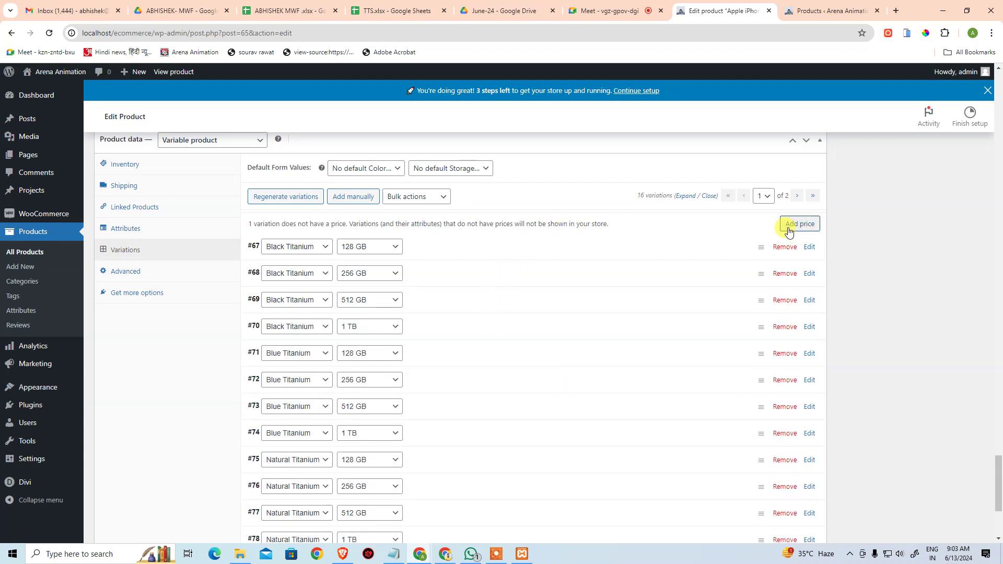
{"action": "left_click", "coordinate": [442, 246]}
{"action": "left_click", "coordinate": [442, 246]}
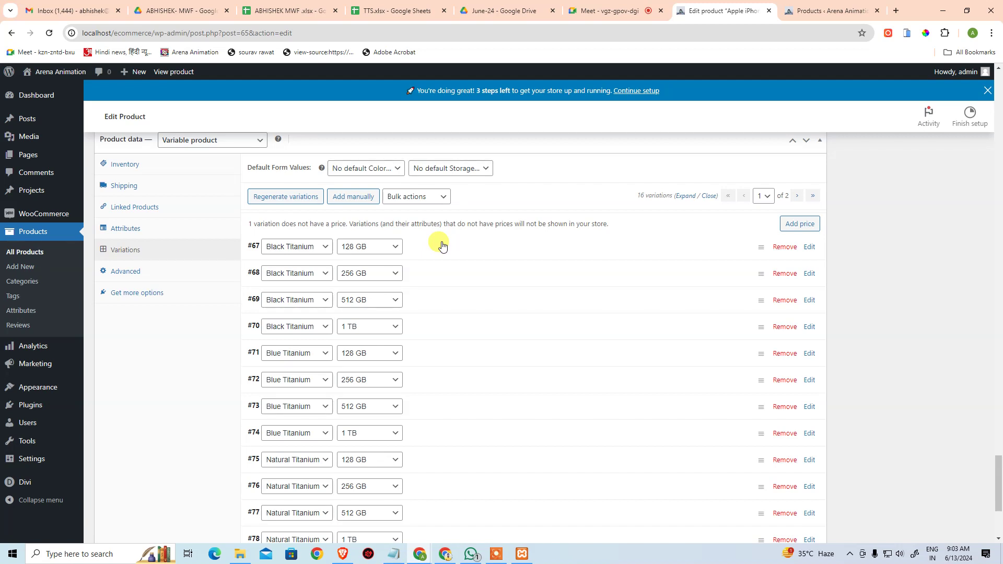
Try to add a price of 134900 to the remaining unpriced variations, and check the Black Titanium 128 GB variation's prices.
{"action": "left_click", "coordinate": [798, 224]}
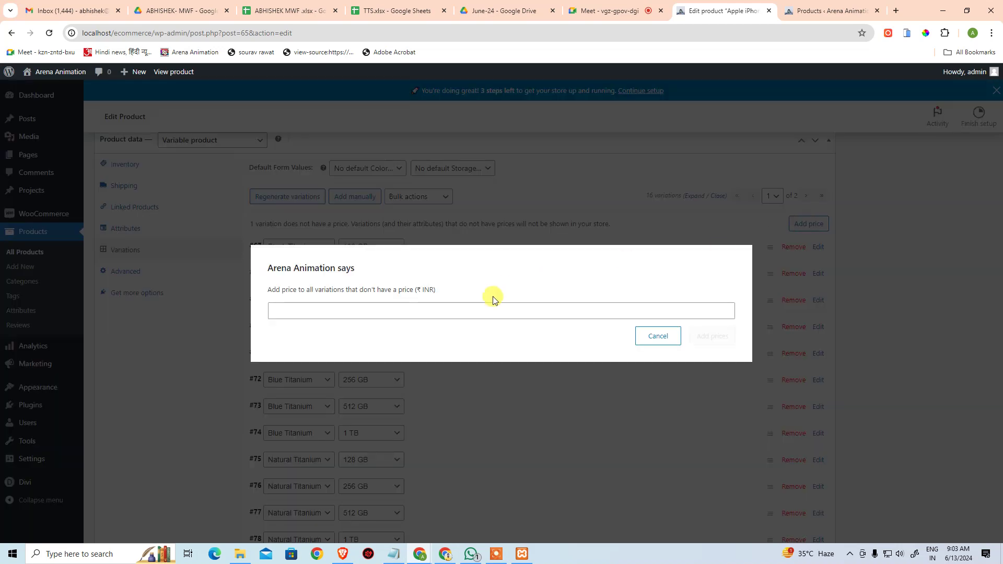
{"action": "left_click", "coordinate": [644, 336]}
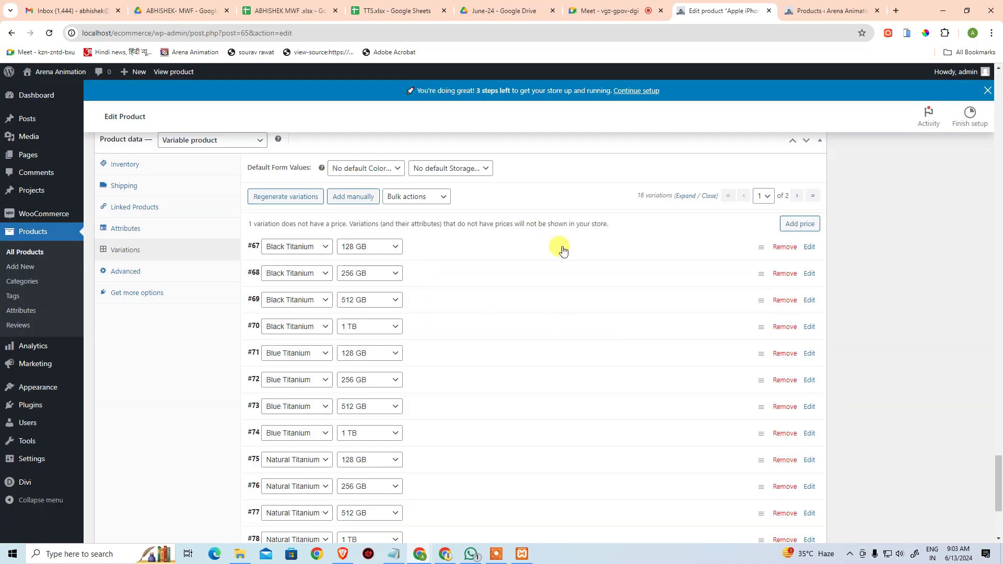
{"action": "left_click", "coordinate": [802, 224]}
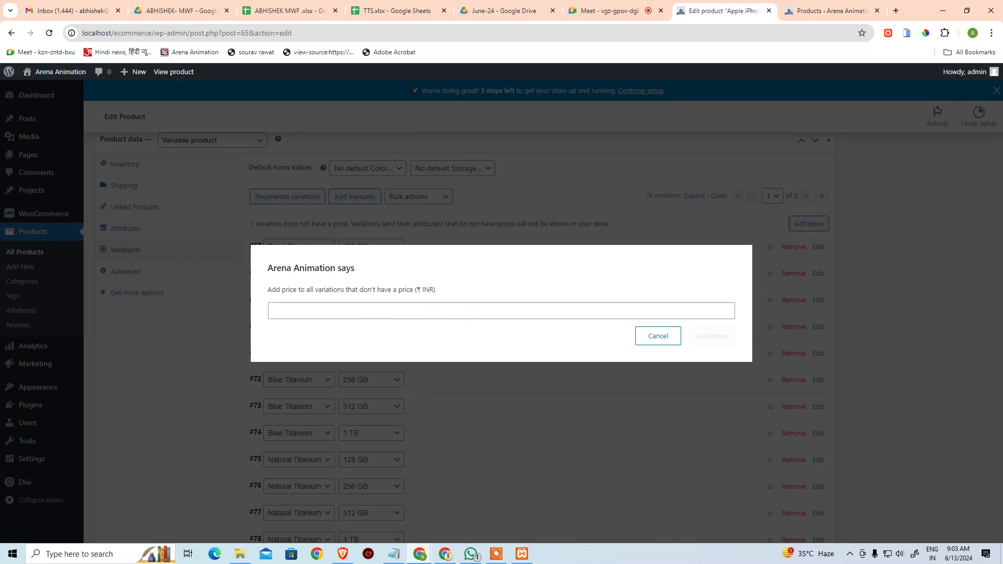
{"action": "left_click", "coordinate": [470, 317]}
{"action": "type", "text": "134900"}
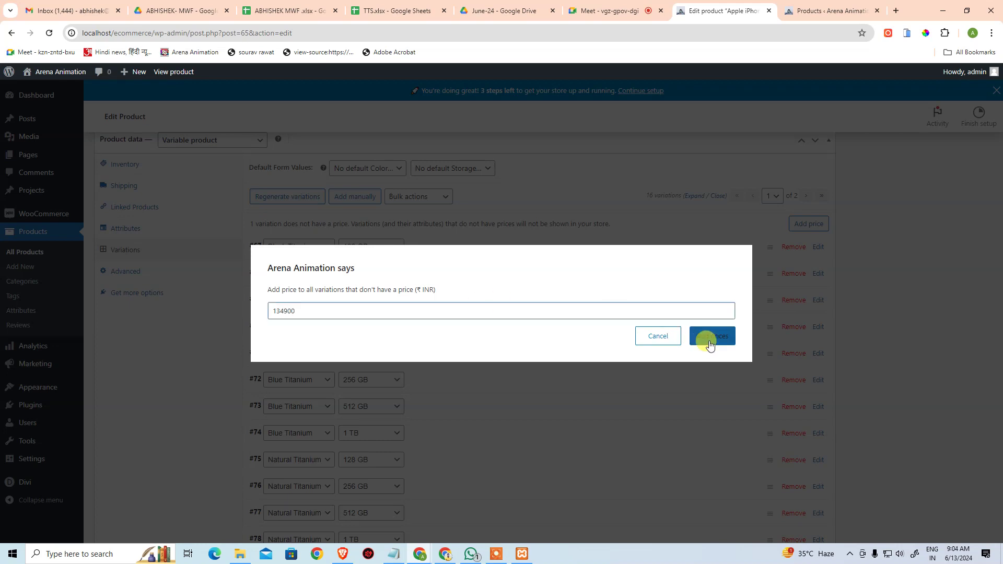
{"action": "left_click", "coordinate": [709, 336]}
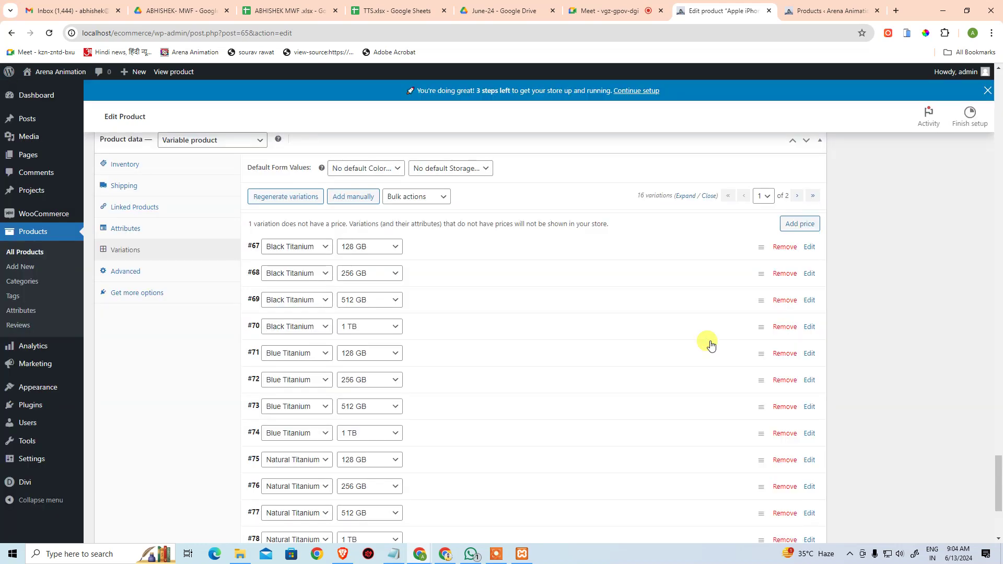
{"action": "left_click", "coordinate": [463, 254]}
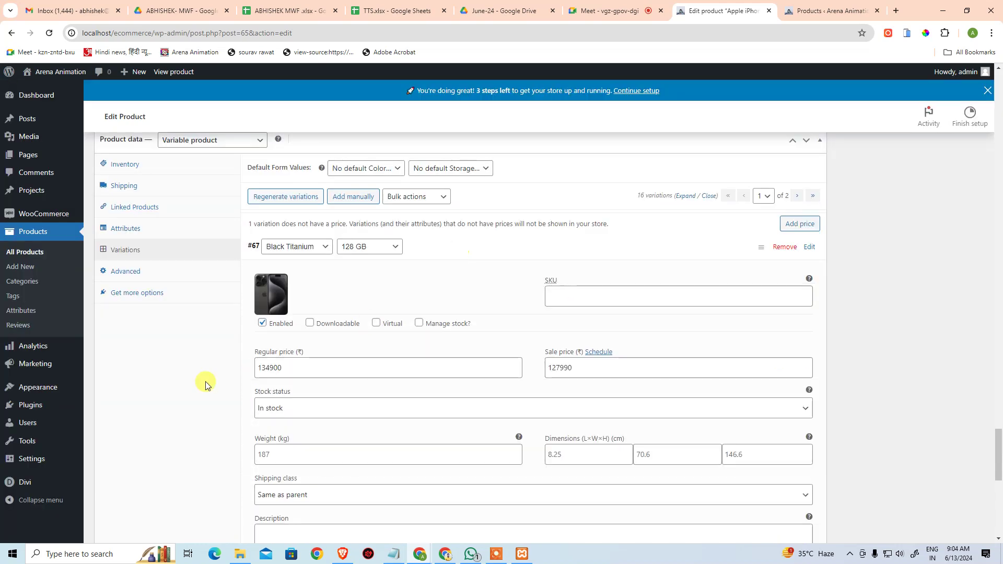
{"action": "left_click", "coordinate": [448, 248]}
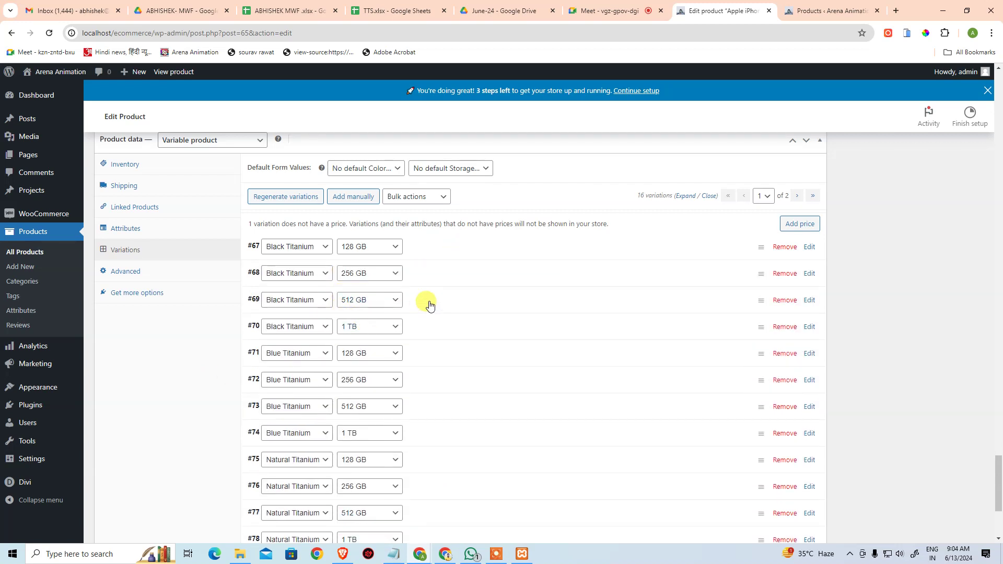
Cut the regular price out of the Black Titanium 256 GB variation and collapse the variation.
{"action": "left_click", "coordinate": [445, 275]}
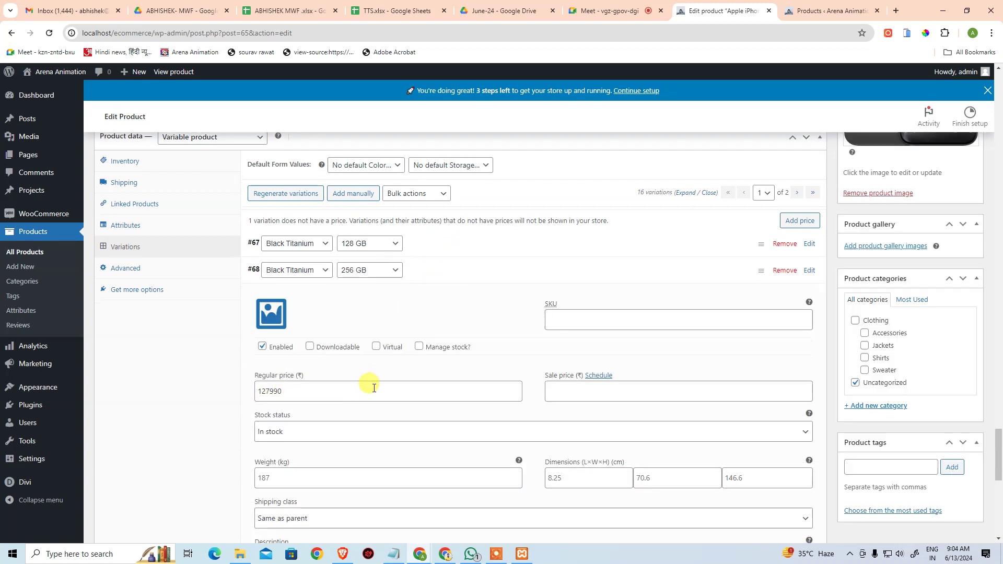
{"action": "scroll", "coordinate": [365, 385], "scroll_direction": "down", "scroll_amount": 2}
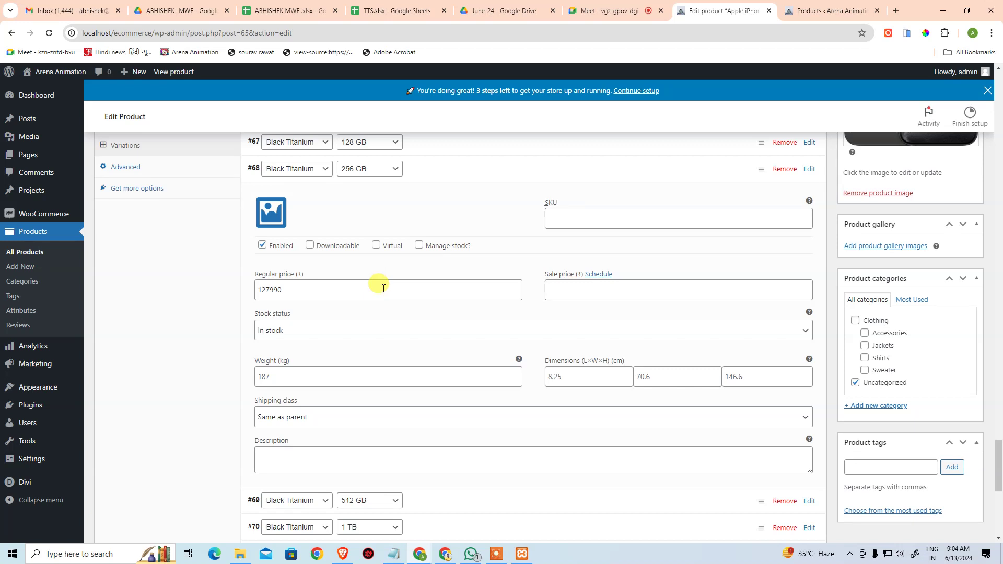
{"action": "left_click", "coordinate": [348, 291]}
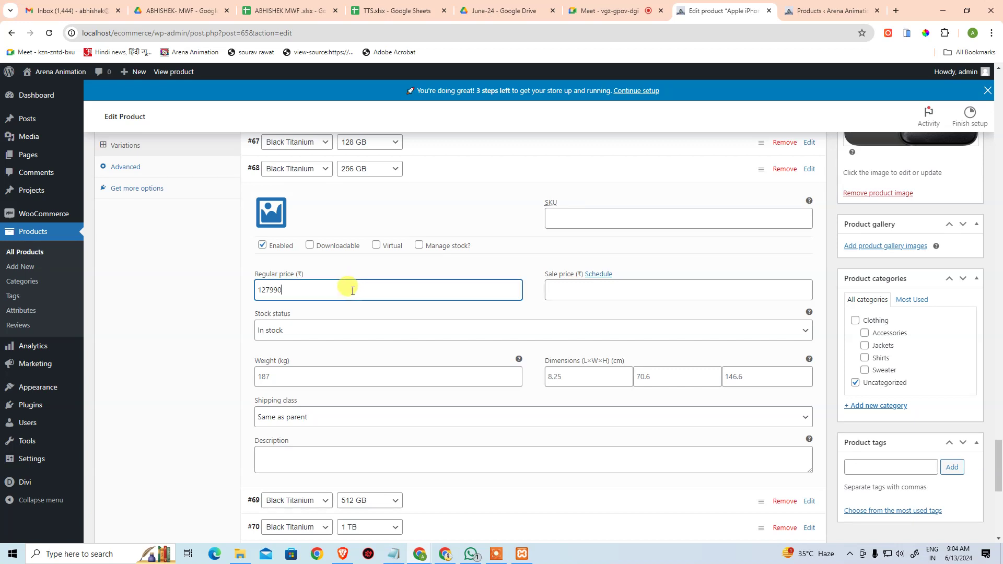
{"action": "double_click", "coordinate": [352, 289]}
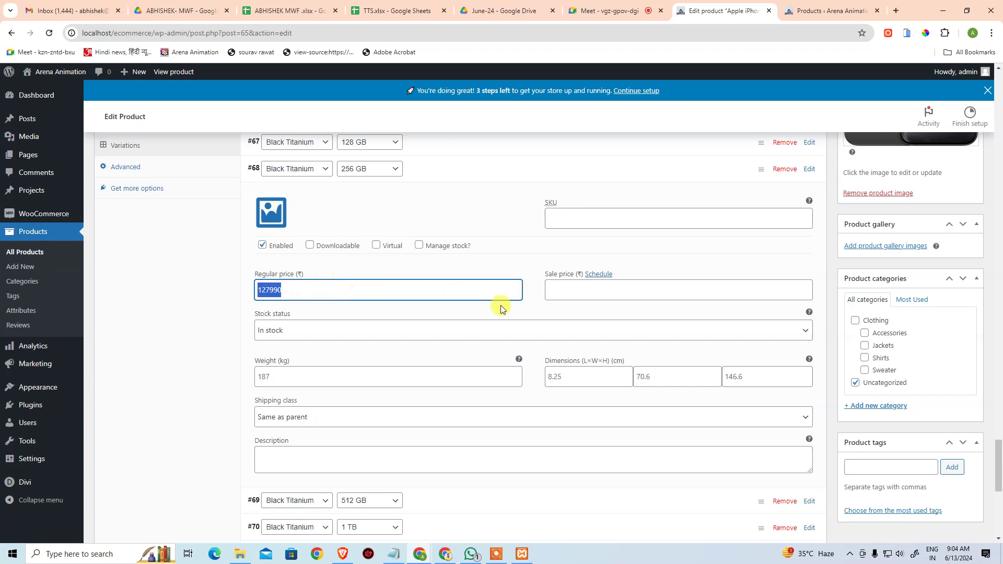
{"action": "key", "text": "ctrl+x"}
{"action": "left_click", "coordinate": [572, 292]}
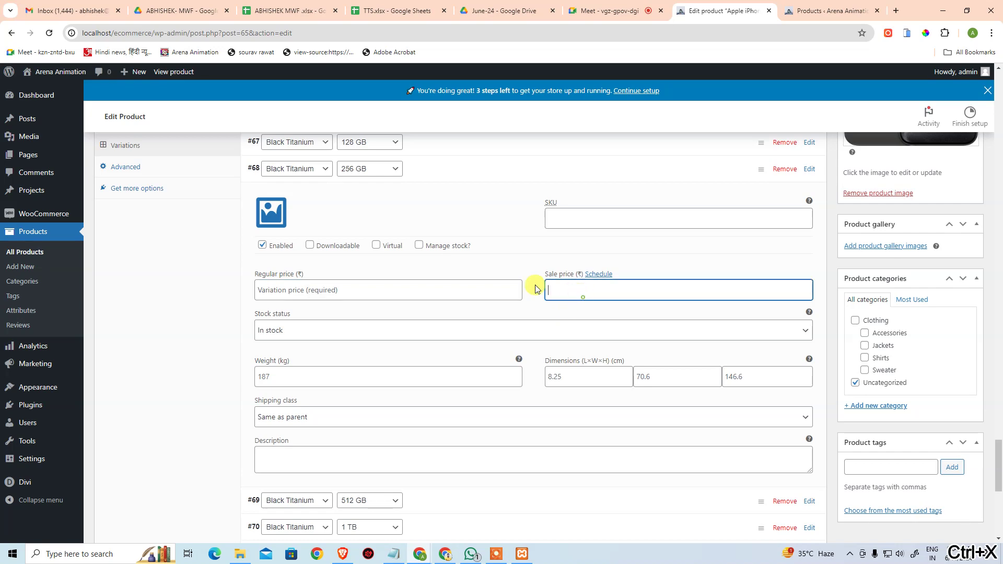
{"action": "left_click", "coordinate": [459, 288]}
{"action": "key", "text": "ctrl+v"}
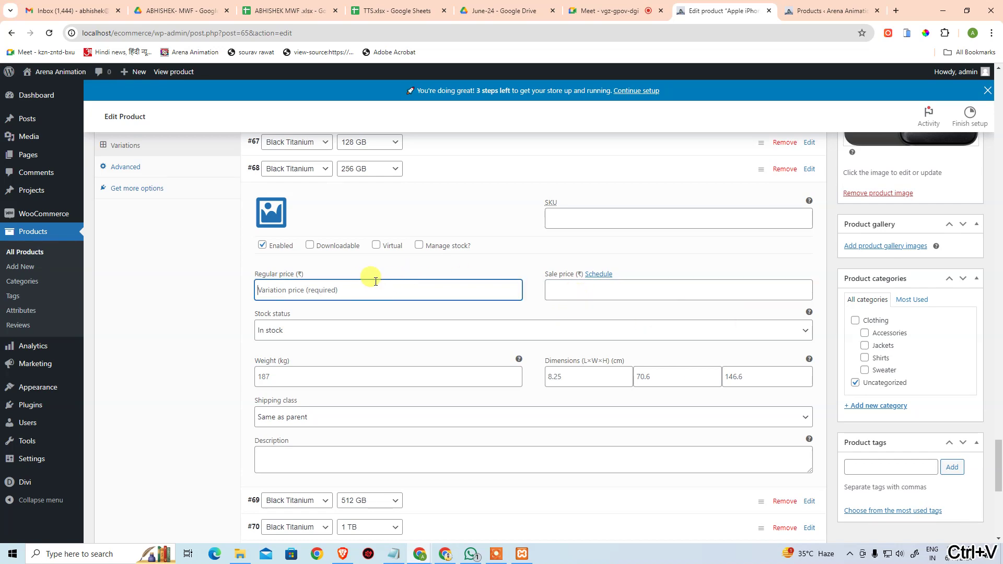
{"action": "scroll", "coordinate": [374, 280], "scroll_direction": "up", "scroll_amount": 3}
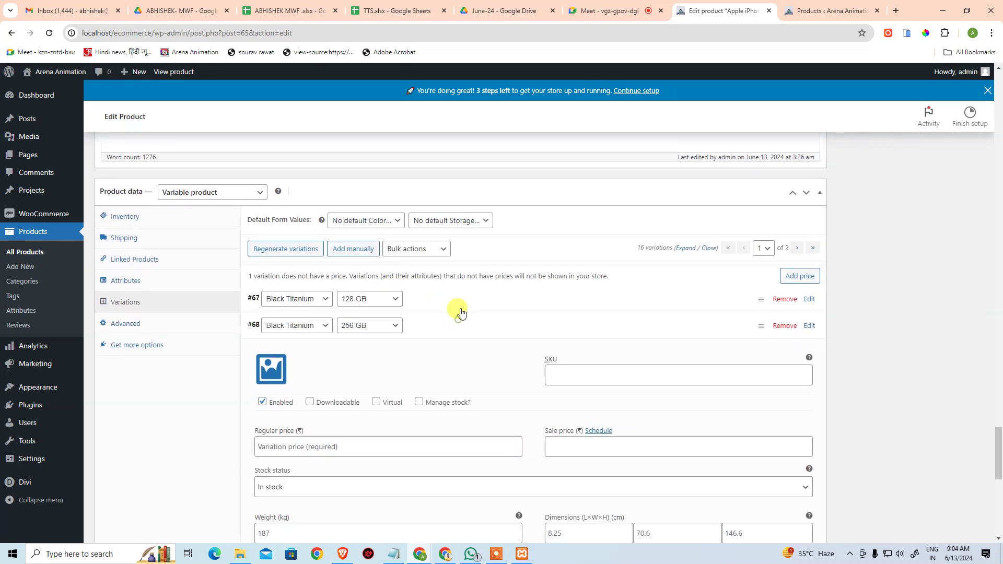
{"action": "left_click", "coordinate": [460, 320]}
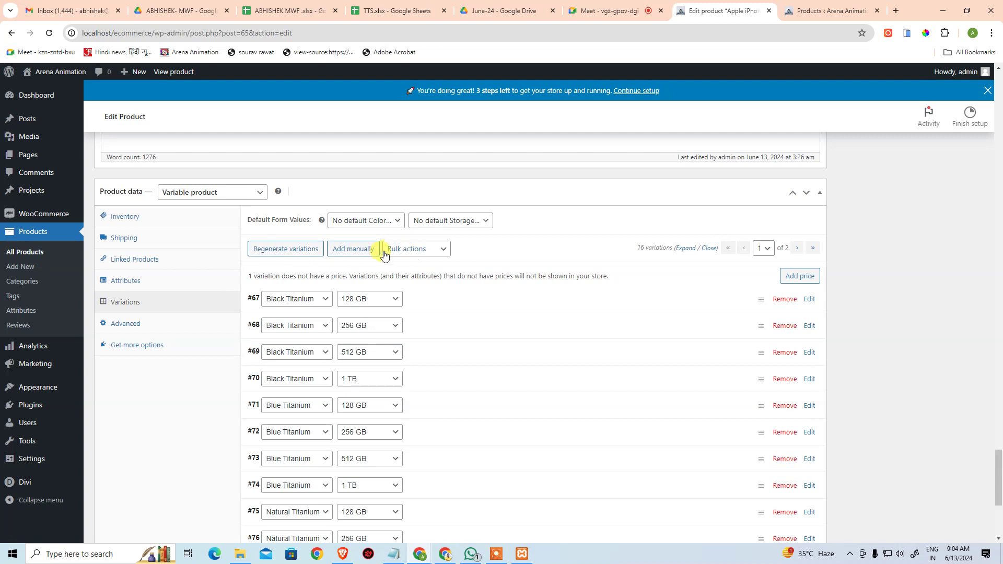
{"action": "left_click", "coordinate": [423, 250]}
{"action": "scroll", "coordinate": [480, 405], "scroll_direction": "down", "scroll_amount": 2}
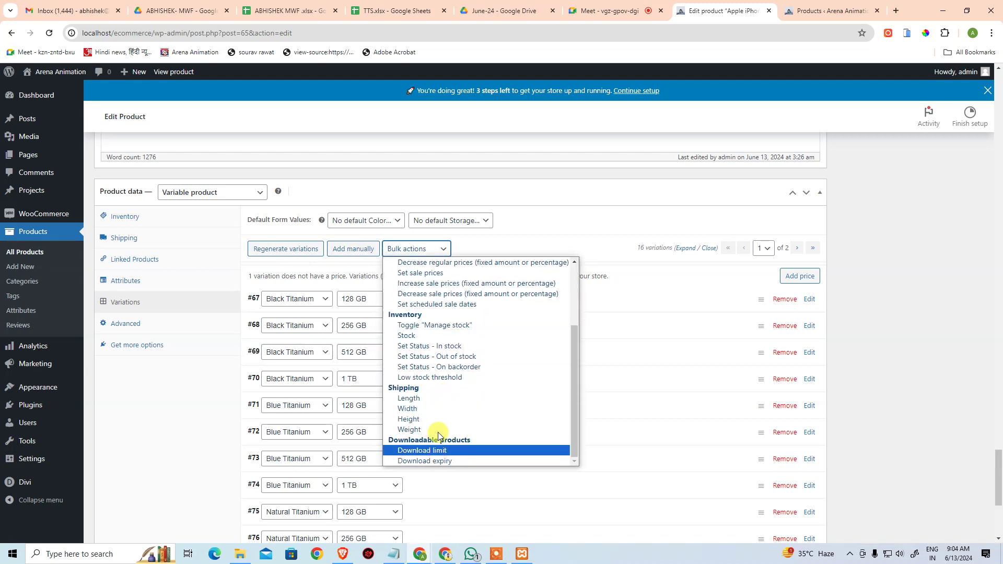
{"action": "scroll", "coordinate": [444, 365], "scroll_direction": "up", "scroll_amount": 3}
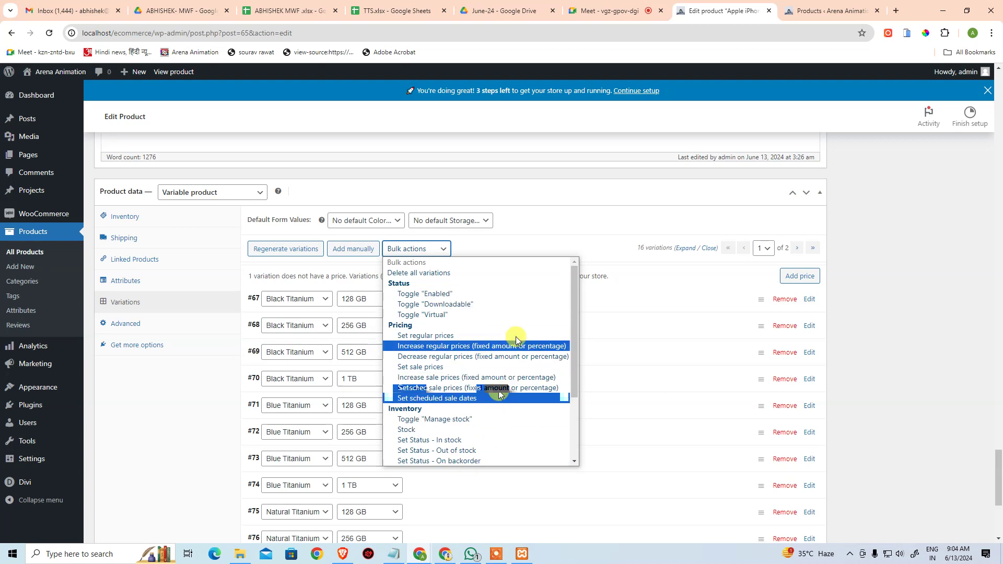
{"action": "left_click", "coordinate": [573, 239]}
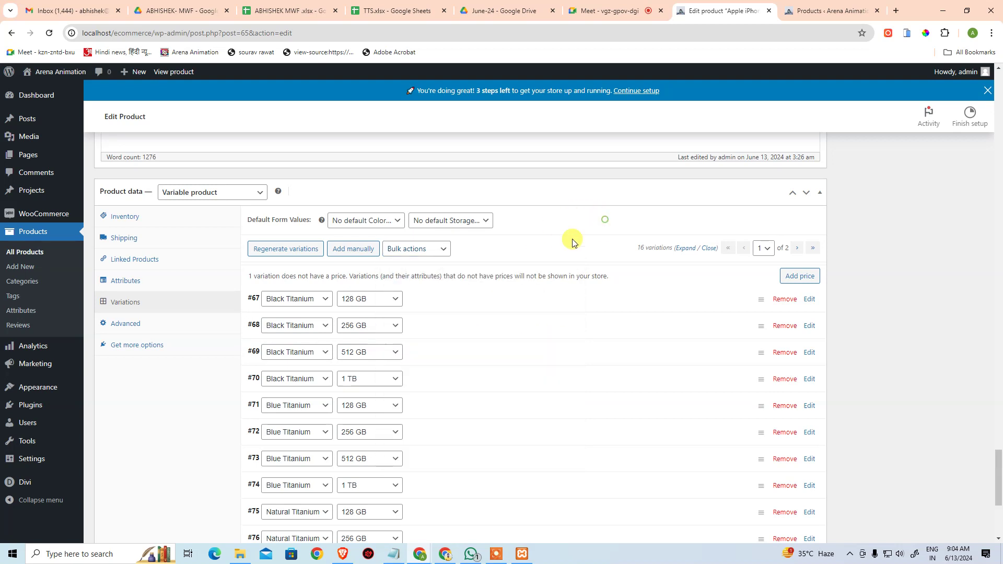
Regenerate the variations for every possible combination of the variation attributes.
{"action": "left_click", "coordinate": [291, 254]}
{"action": "left_click", "coordinate": [546, 100]}
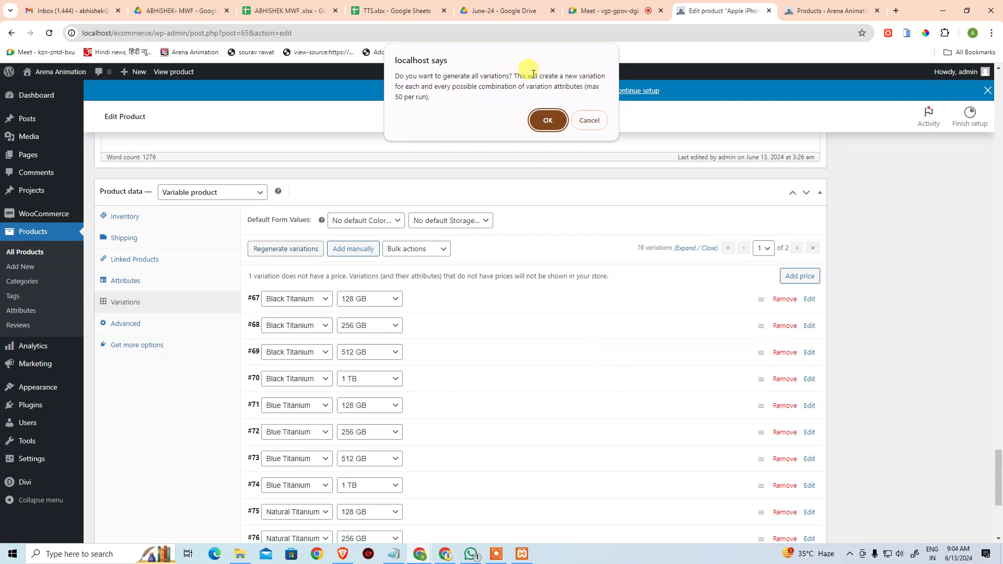
{"action": "left_click", "coordinate": [546, 122]}
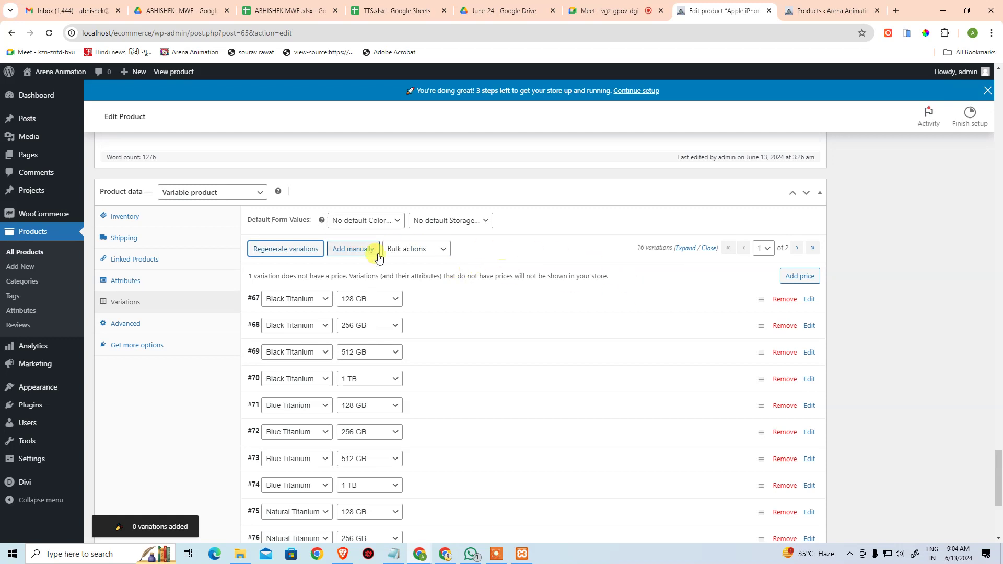
Delete all variations of the product with a bulk action and confirm the deletion.
{"action": "left_click", "coordinate": [413, 250]}
{"action": "left_click", "coordinate": [483, 272]}
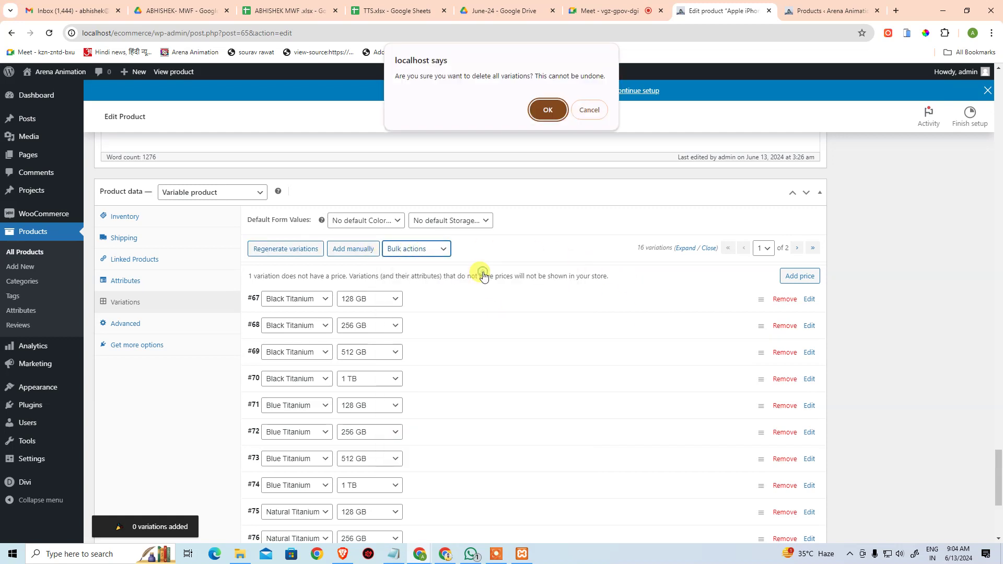
{"action": "left_click", "coordinate": [542, 112]}
{"action": "left_click", "coordinate": [542, 94]}
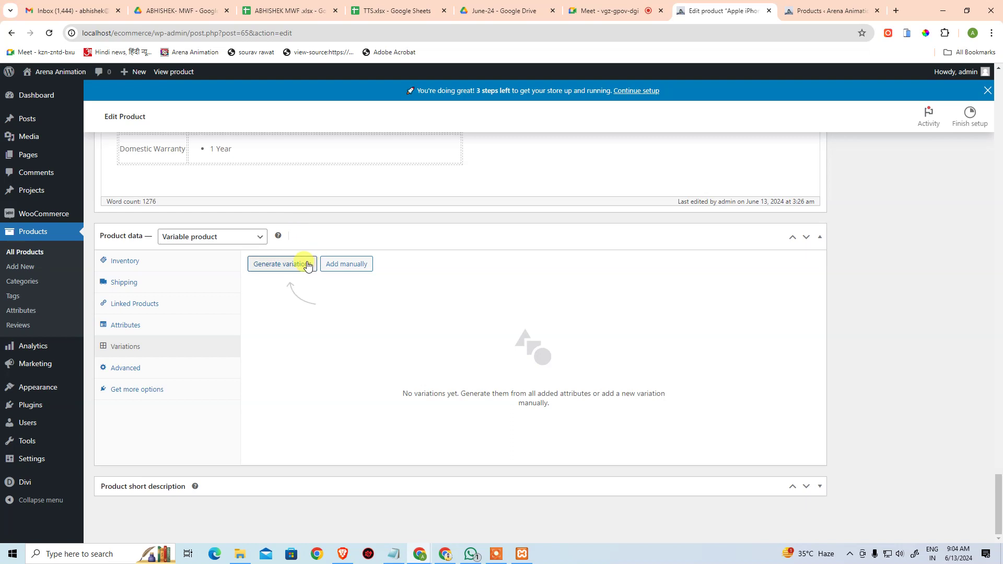
Generate variations for every combination of the product's colour and storage attributes and confirm the generation.
{"action": "left_click", "coordinate": [308, 266]}
{"action": "left_click", "coordinate": [547, 118]}
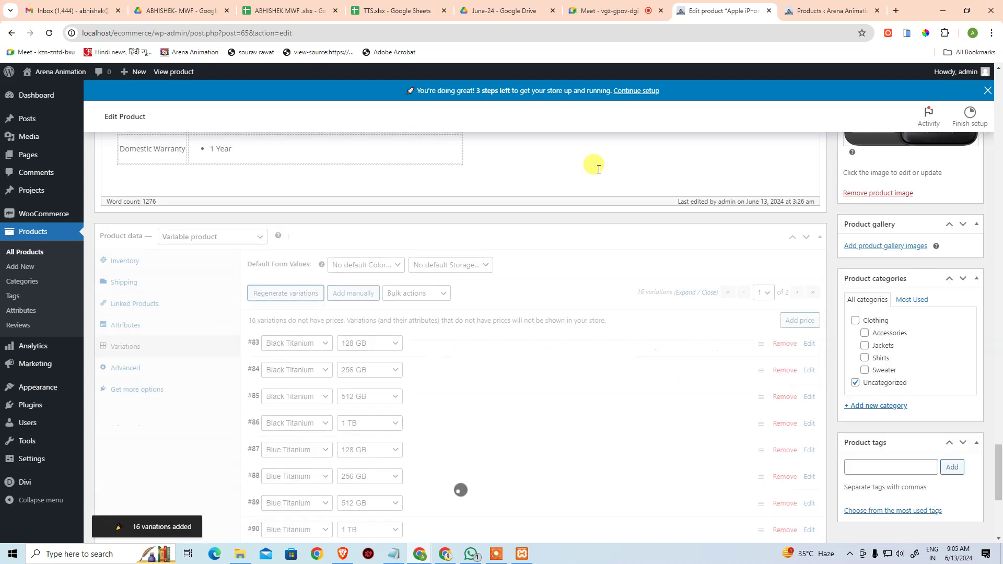
Set the default form values of the variations to Black Titanium and 128 GB.
{"action": "left_click", "coordinate": [393, 267]}
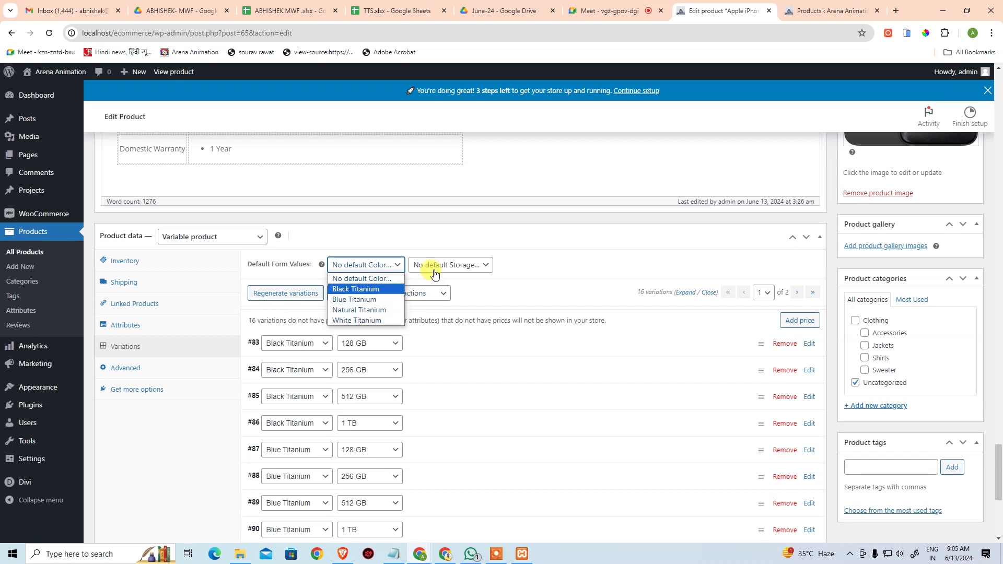
{"action": "left_click", "coordinate": [477, 265]}
{"action": "left_click", "coordinate": [477, 265]}
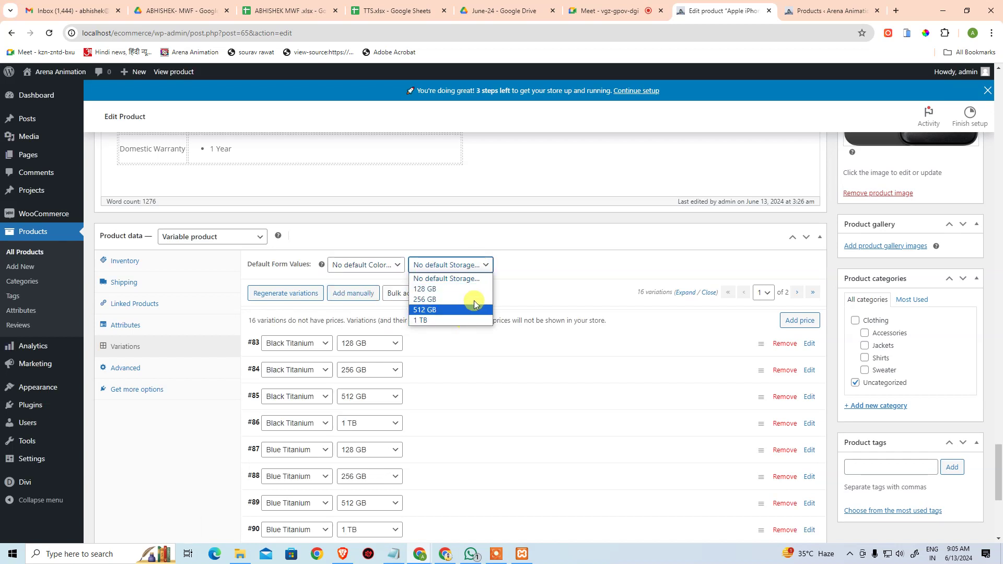
{"action": "left_click", "coordinate": [484, 279]}
{"action": "left_click", "coordinate": [381, 265]}
{"action": "left_click", "coordinate": [383, 290]}
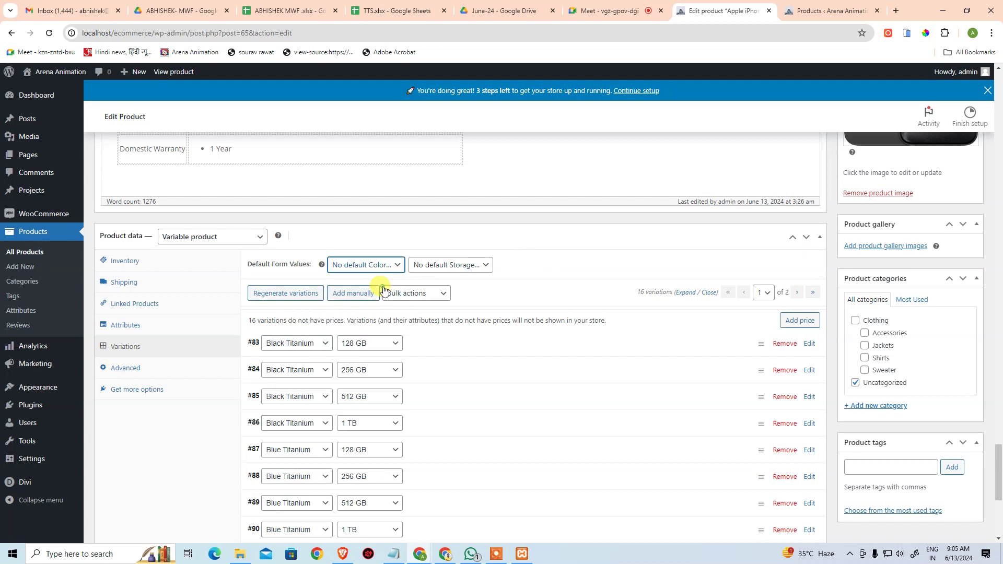
{"action": "left_click", "coordinate": [468, 265]}
{"action": "left_click", "coordinate": [467, 290]}
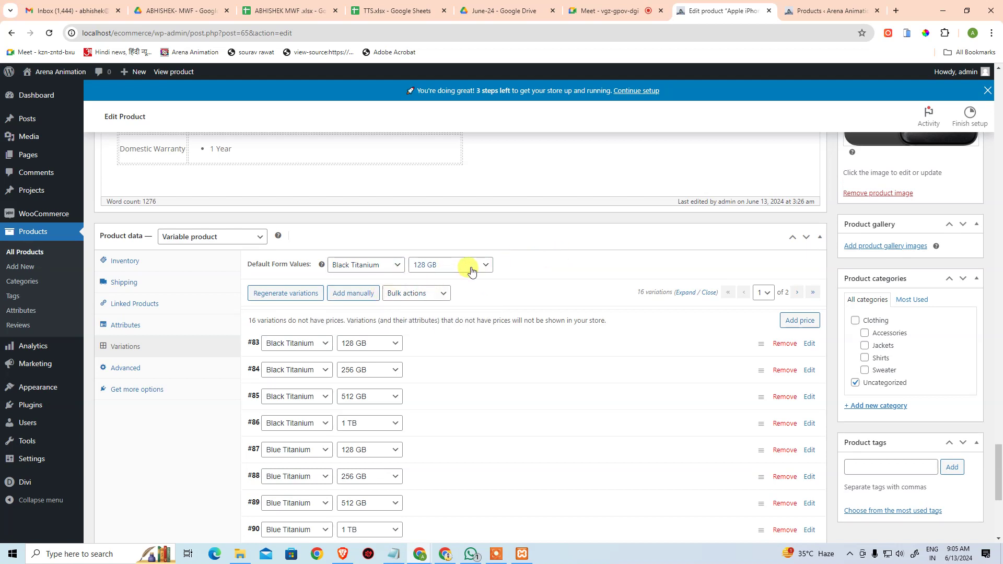
Set the regular price of all variations to 134900 with a bulk action and save the changes.
{"action": "left_click", "coordinate": [423, 292]}
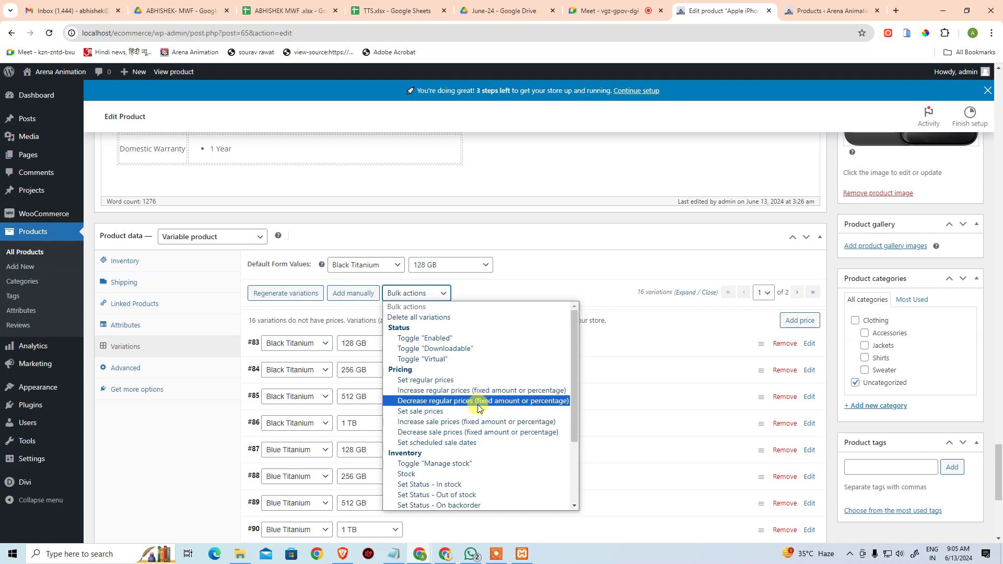
{"action": "left_click", "coordinate": [600, 334]}
{"action": "left_click", "coordinate": [607, 343]}
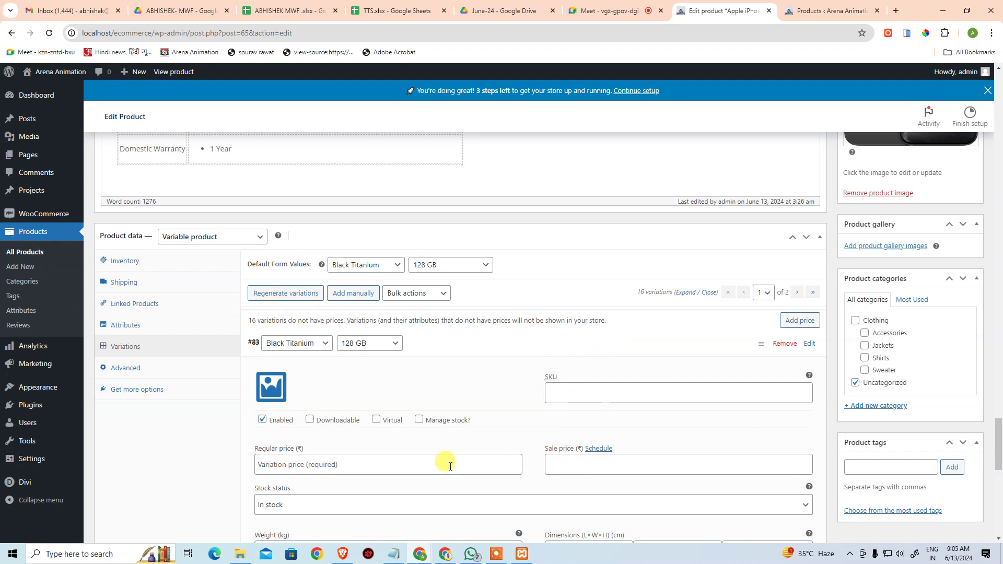
{"action": "left_click", "coordinate": [442, 293]}
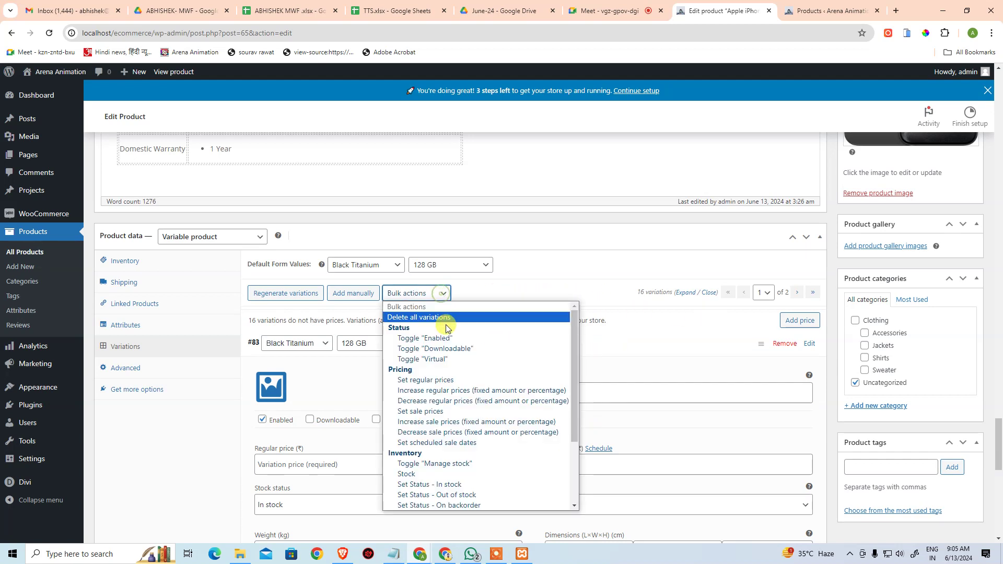
{"action": "left_click", "coordinate": [476, 382]}
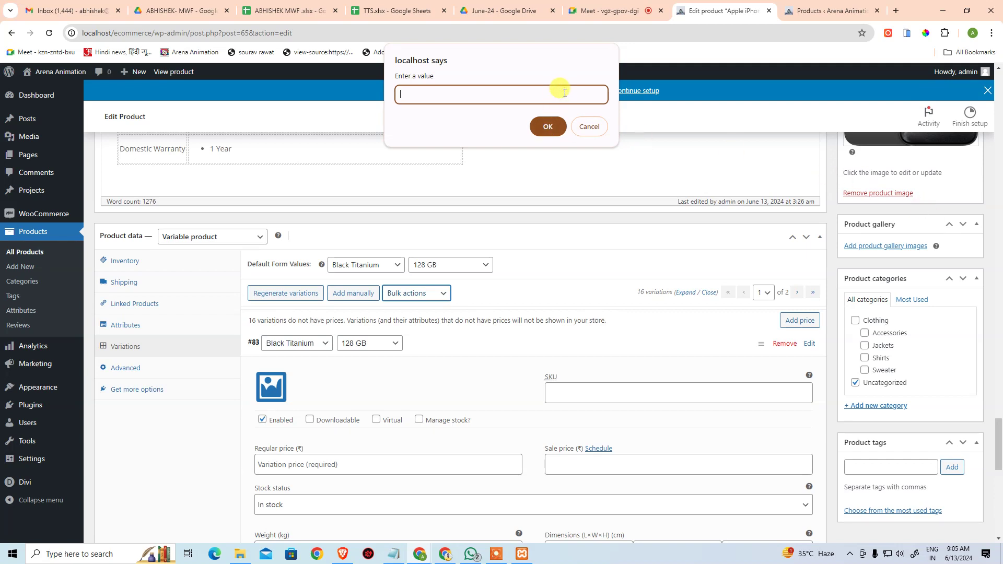
{"action": "type", "text": "134900"}
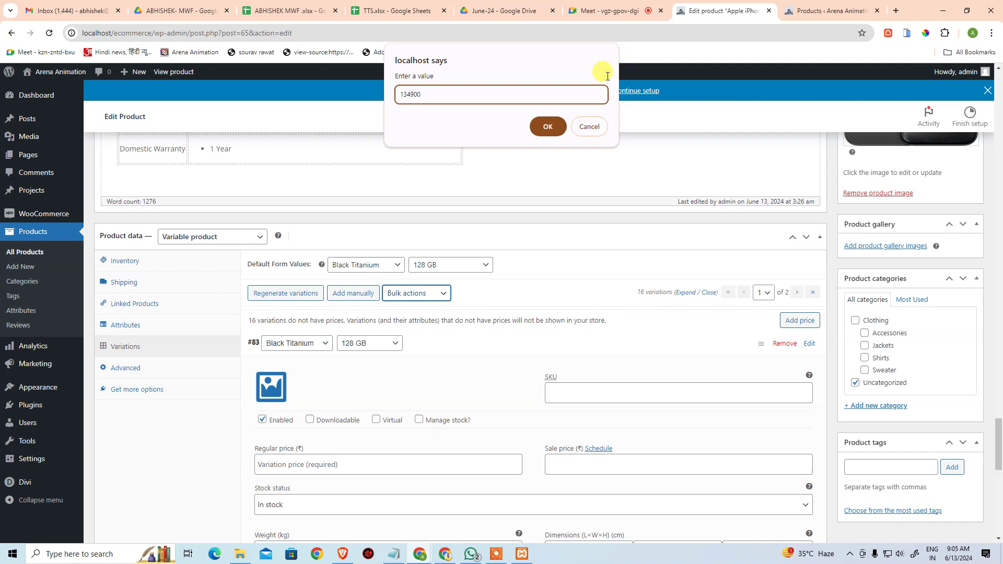
{"action": "left_click", "coordinate": [558, 130]}
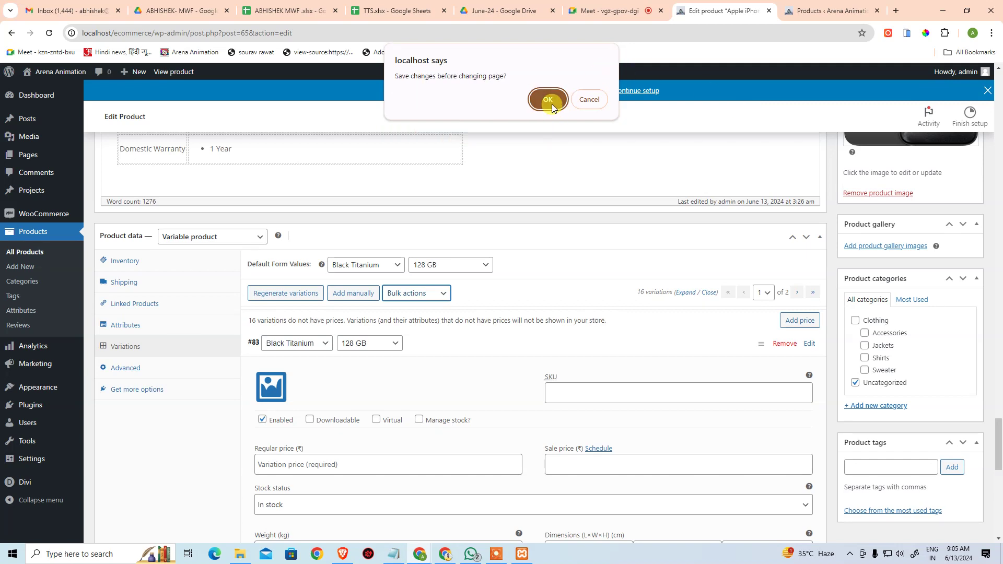
{"action": "left_click", "coordinate": [552, 104]}
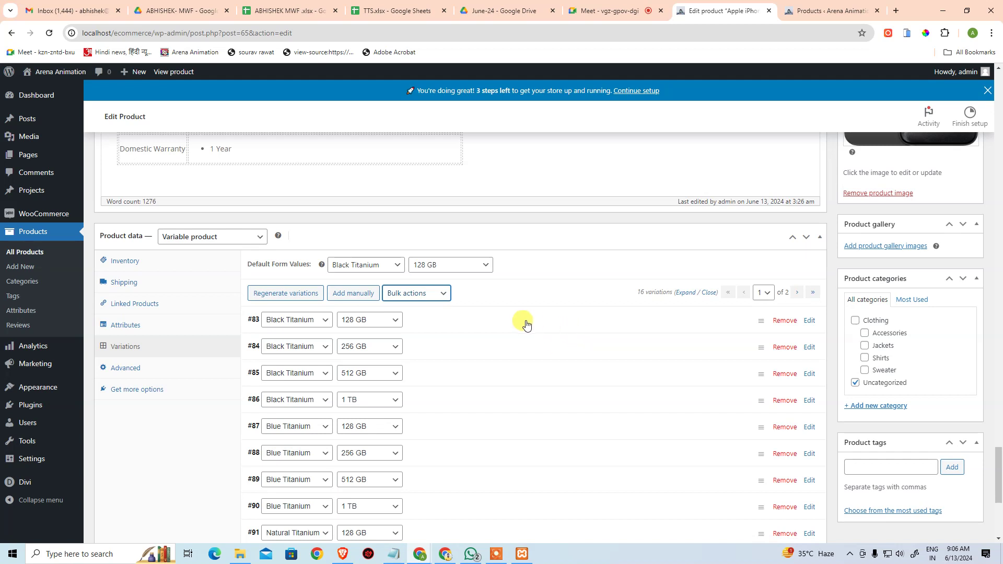
Check the regular price of the Black Titanium 128 GB variation.
{"action": "left_click", "coordinate": [524, 324]}
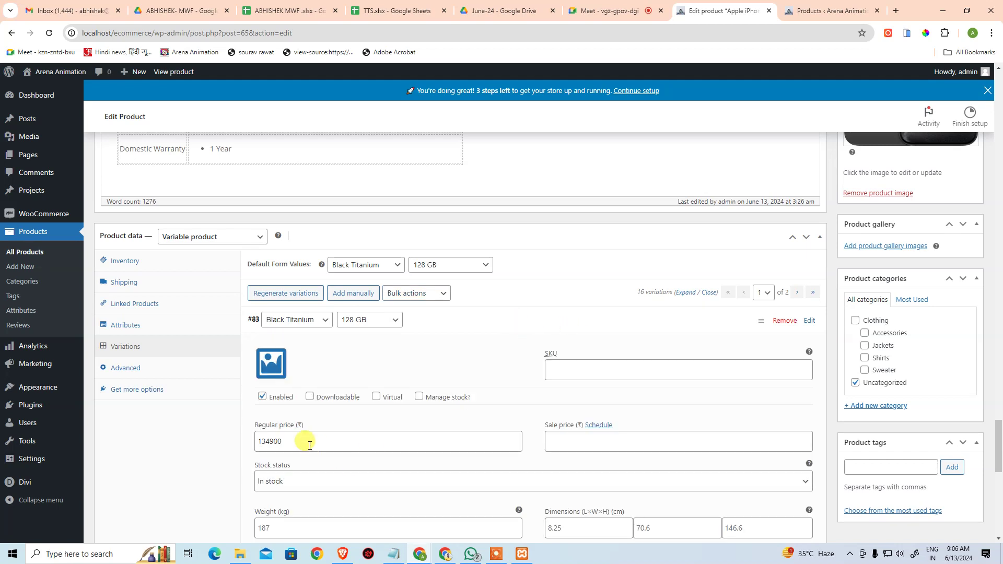
{"action": "left_click", "coordinate": [469, 328]}
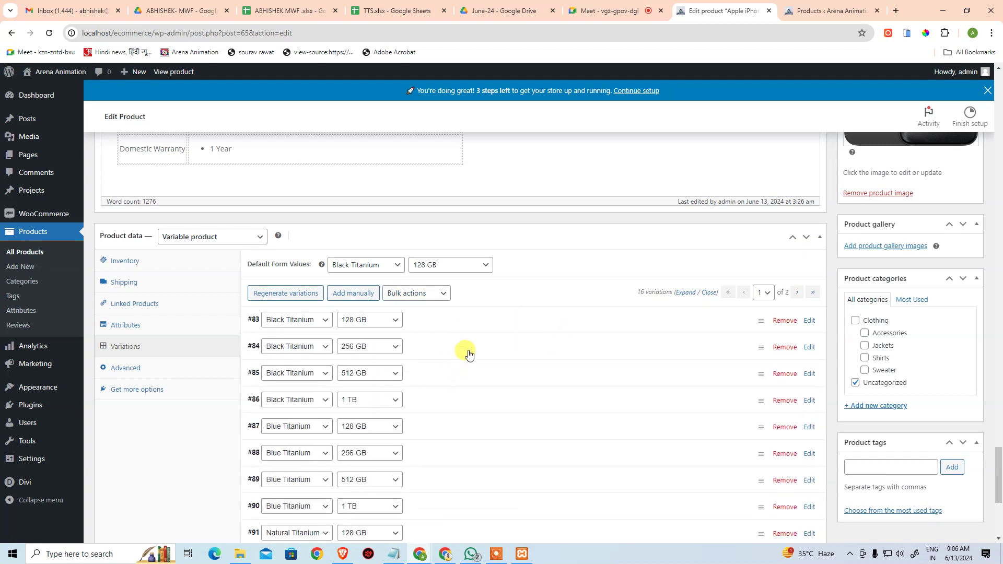
{"action": "left_click", "coordinate": [467, 350]}
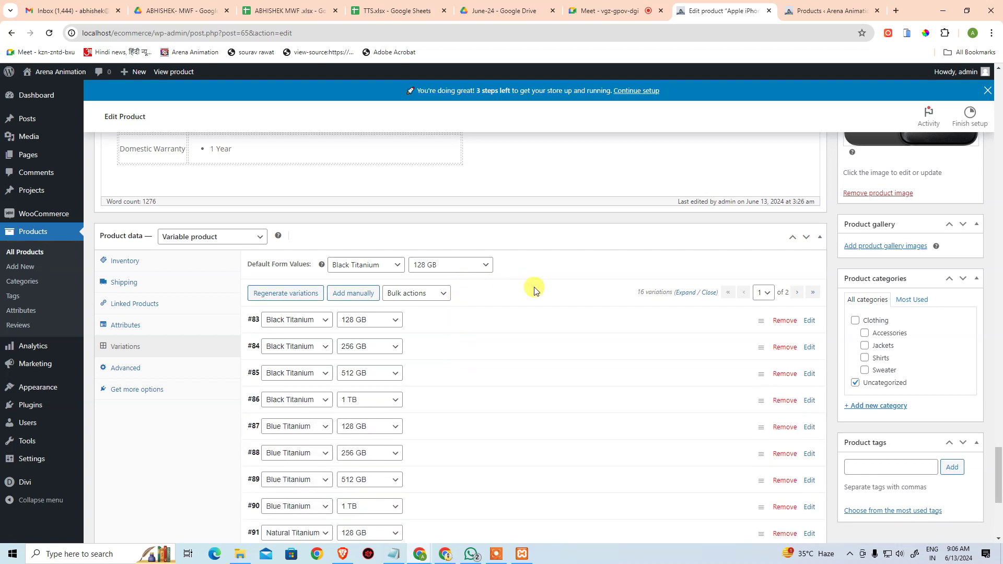
Set the sale price of all variations to 127990 with a bulk action.
{"action": "left_click", "coordinate": [445, 293]}
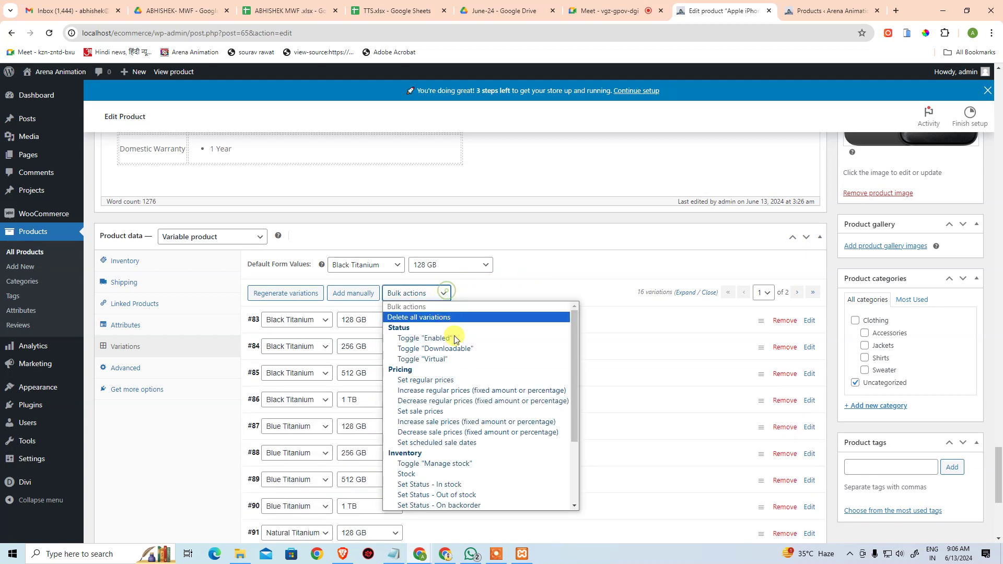
{"action": "left_click", "coordinate": [461, 412]}
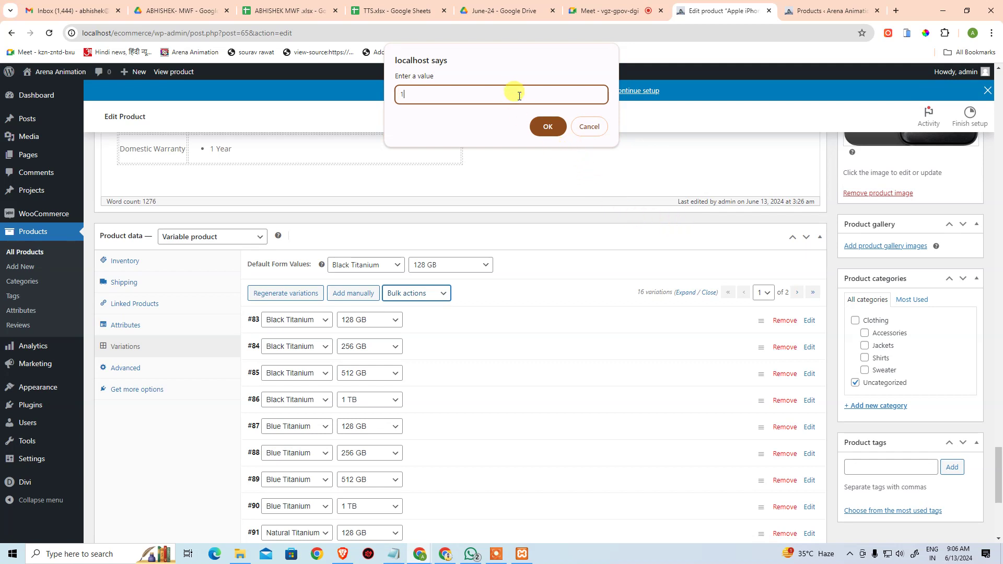
{"action": "left_click", "coordinate": [545, 125]}
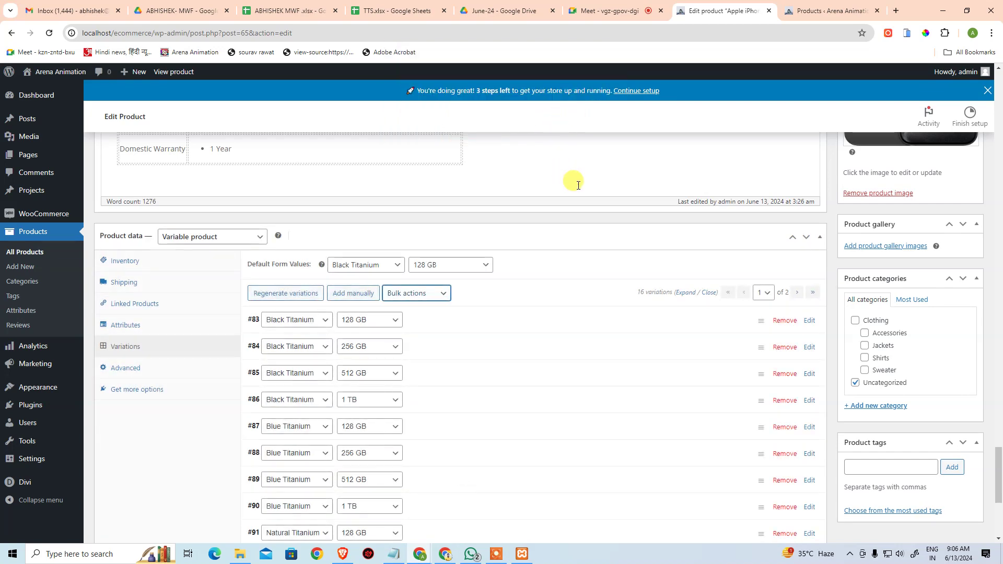
Assign the black iPhone picture from the media library as the Black Titanium 128 GB variation's image and collapse the variation.
{"action": "scroll", "coordinate": [546, 303], "scroll_direction": "down", "scroll_amount": 3}
{"action": "left_click", "coordinate": [475, 166]}
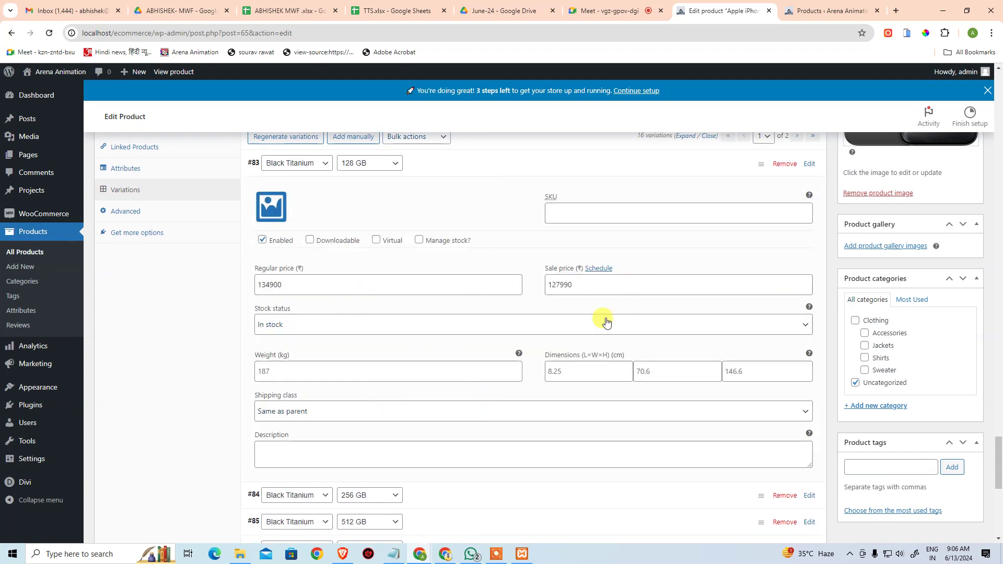
{"action": "scroll", "coordinate": [496, 209], "scroll_direction": "up", "scroll_amount": 1}
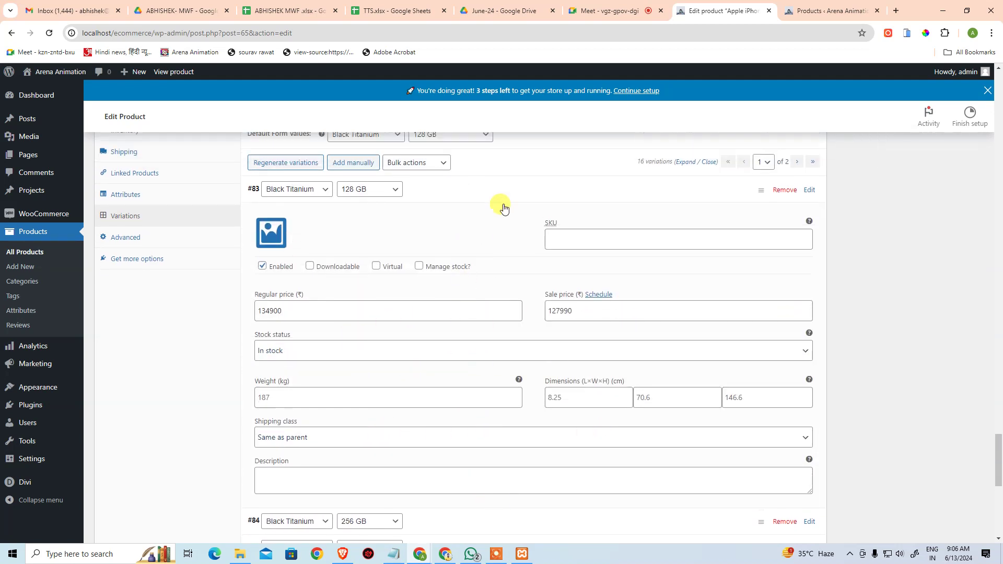
{"action": "scroll", "coordinate": [504, 208], "scroll_direction": "up", "scroll_amount": 2}
{"action": "left_click", "coordinate": [270, 314]}
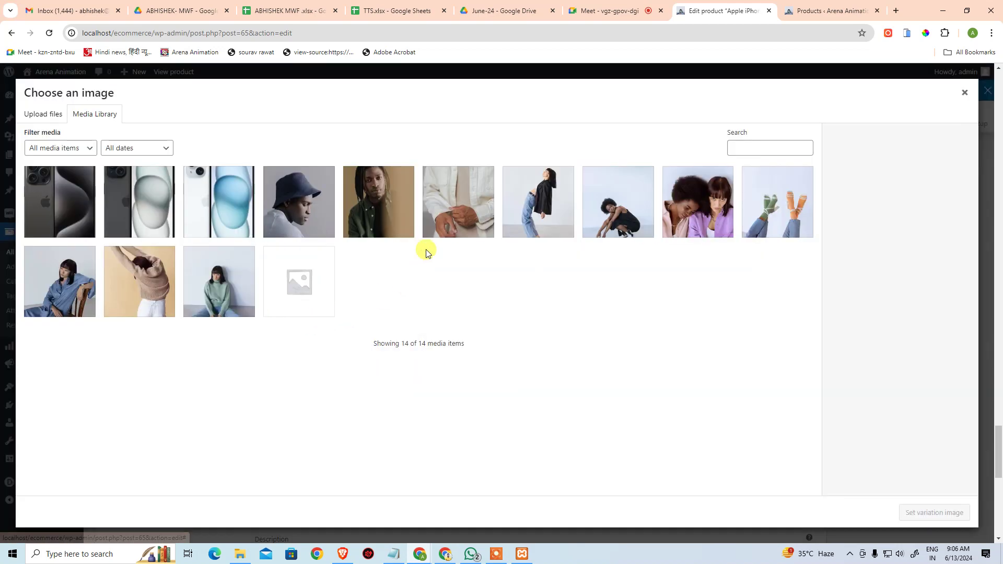
{"action": "left_click", "coordinate": [44, 207]}
{"action": "left_click", "coordinate": [923, 512]}
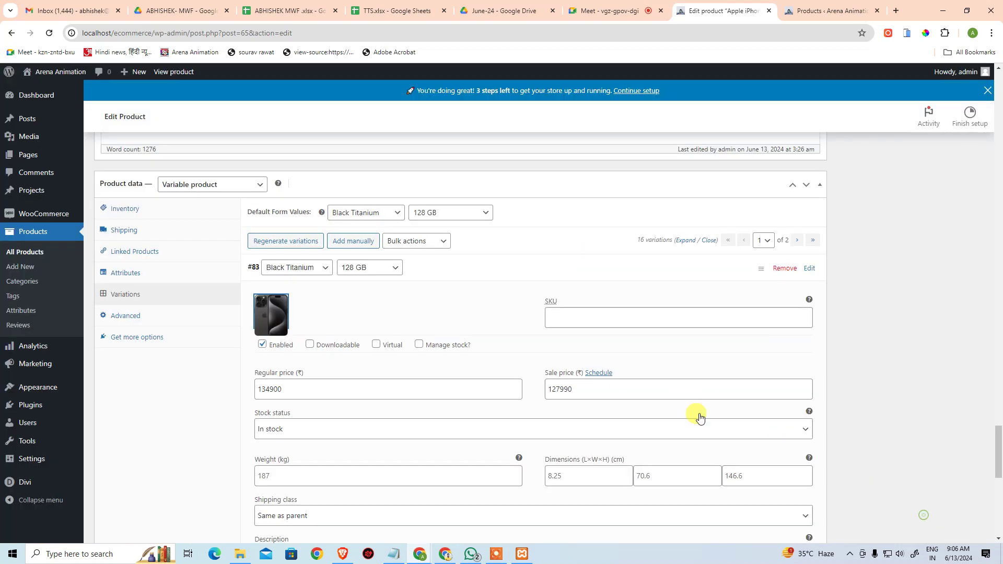
{"action": "scroll", "coordinate": [712, 352], "scroll_direction": "down", "scroll_amount": 3}
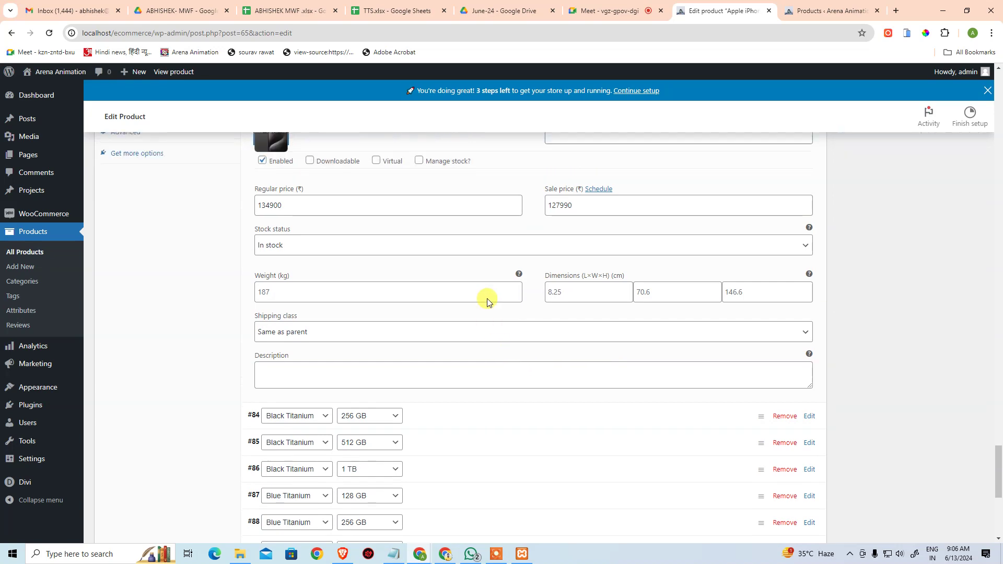
{"action": "scroll", "coordinate": [487, 299], "scroll_direction": "up", "scroll_amount": 2}
{"action": "left_click", "coordinate": [484, 165]}
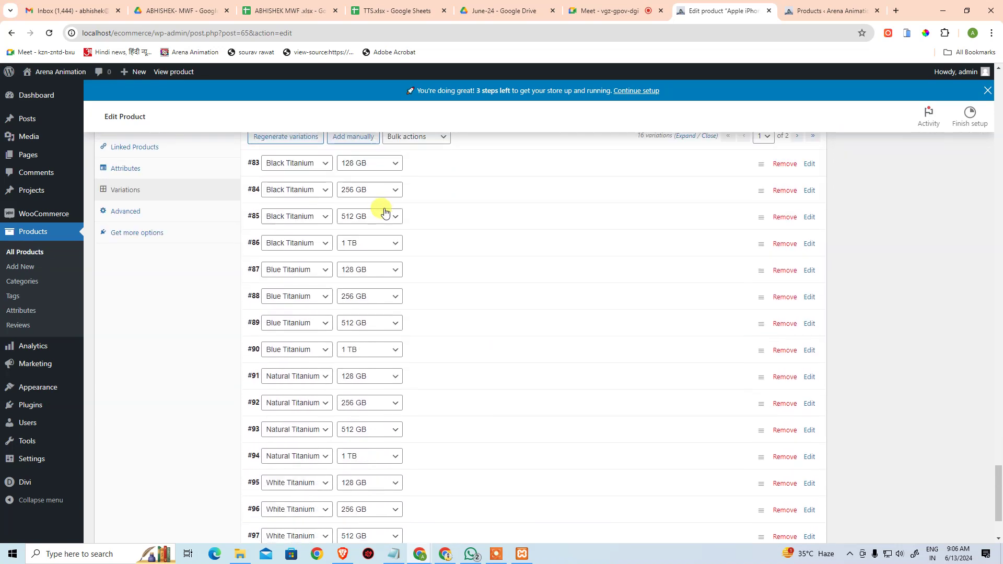
Assign the black iPhone picture from the media library as the Black Titanium 256 GB variation's image and collapse the variation.
{"action": "left_click", "coordinate": [445, 197]}
{"action": "left_click", "coordinate": [278, 240]}
{"action": "left_click", "coordinate": [68, 219]}
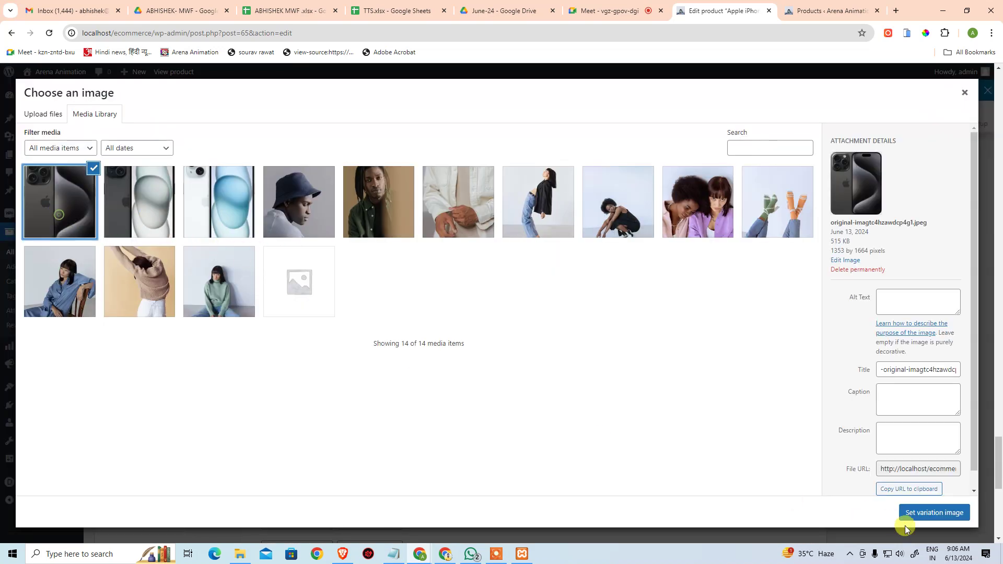
{"action": "left_click", "coordinate": [920, 514]}
{"action": "left_click", "coordinate": [443, 200]}
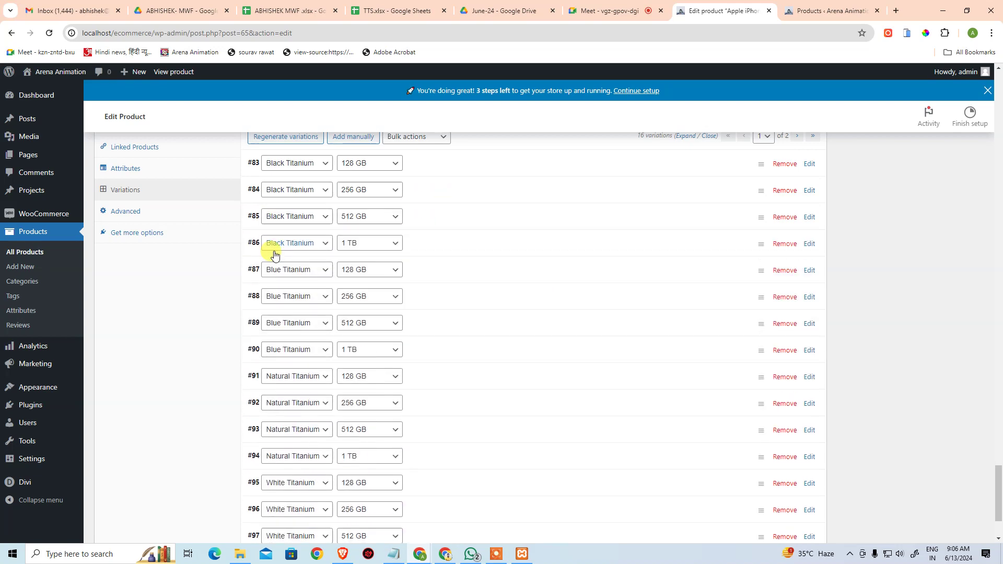
Assign the black iPhone picture from the media library as the Black Titanium 512 GB variation's image and collapse the variation.
{"action": "left_click", "coordinate": [437, 221]}
{"action": "left_click", "coordinate": [258, 272]}
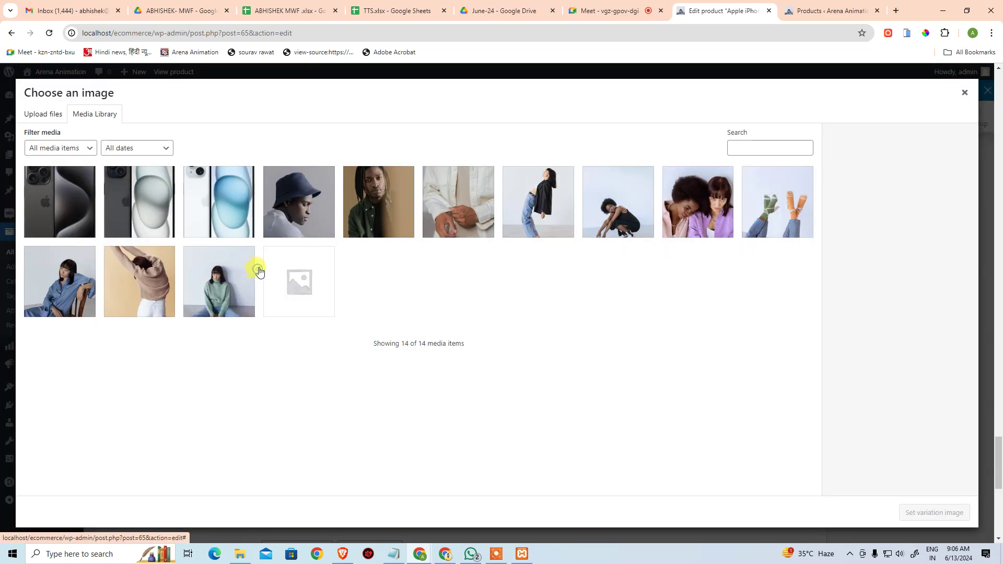
{"action": "left_click", "coordinate": [58, 173]}
{"action": "left_click", "coordinate": [930, 514]}
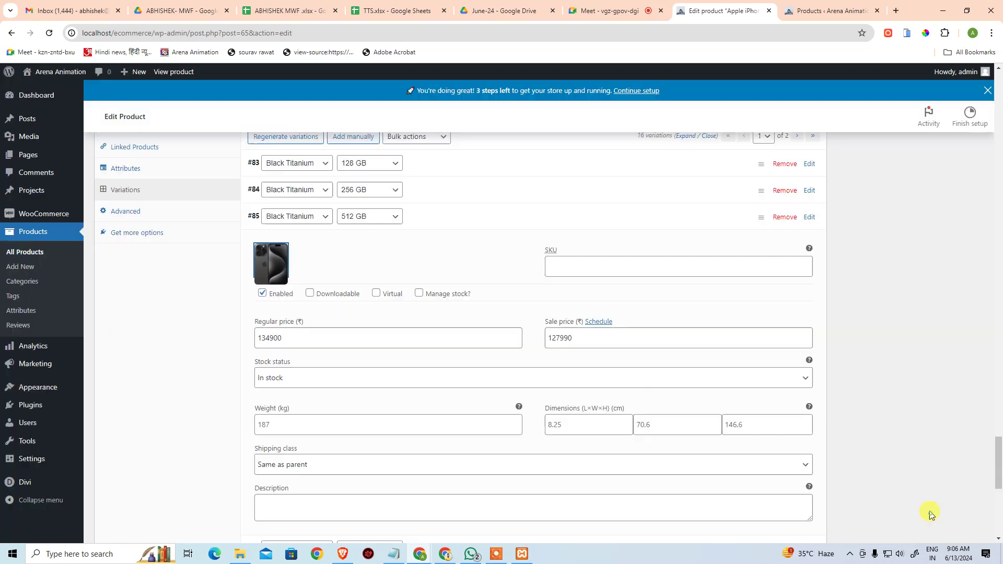
{"action": "left_click", "coordinate": [452, 216]}
Assign the black iPhone picture from the media library as the Black Titanium 1 TB variation's image and collapse the variation.
{"action": "left_click", "coordinate": [449, 251]}
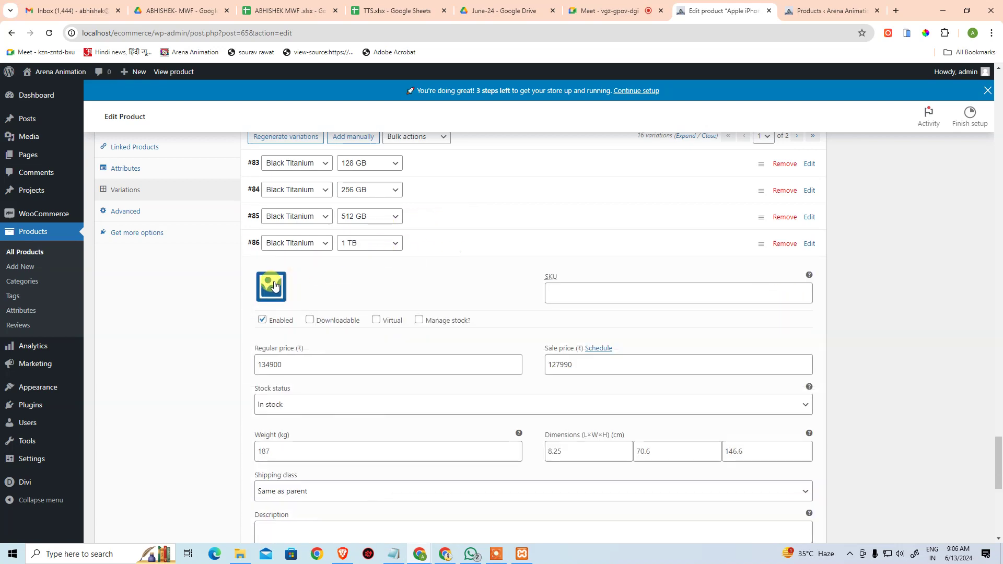
{"action": "left_click", "coordinate": [268, 285]}
{"action": "left_click", "coordinate": [59, 202]}
{"action": "left_click", "coordinate": [935, 513]}
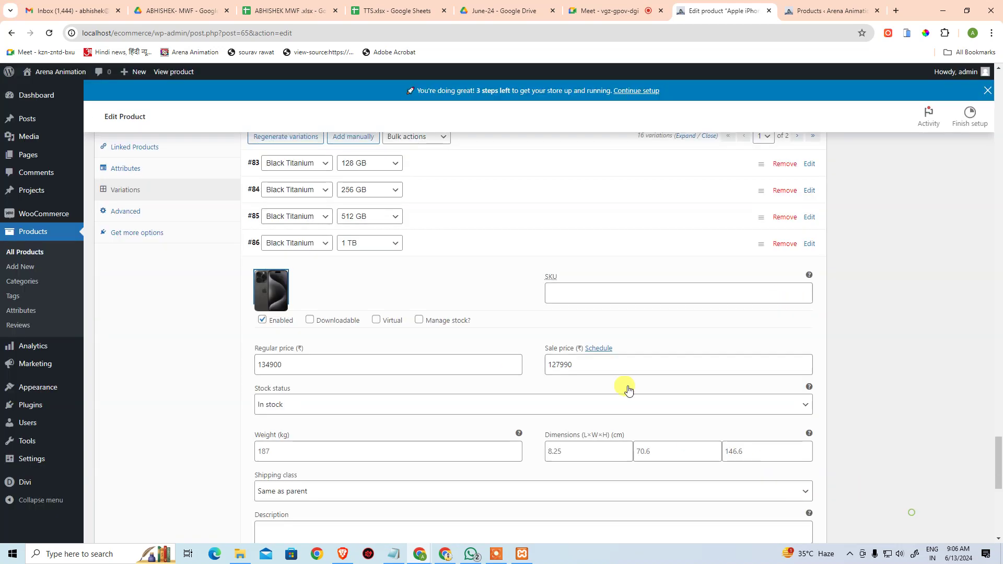
{"action": "left_click", "coordinate": [471, 243]}
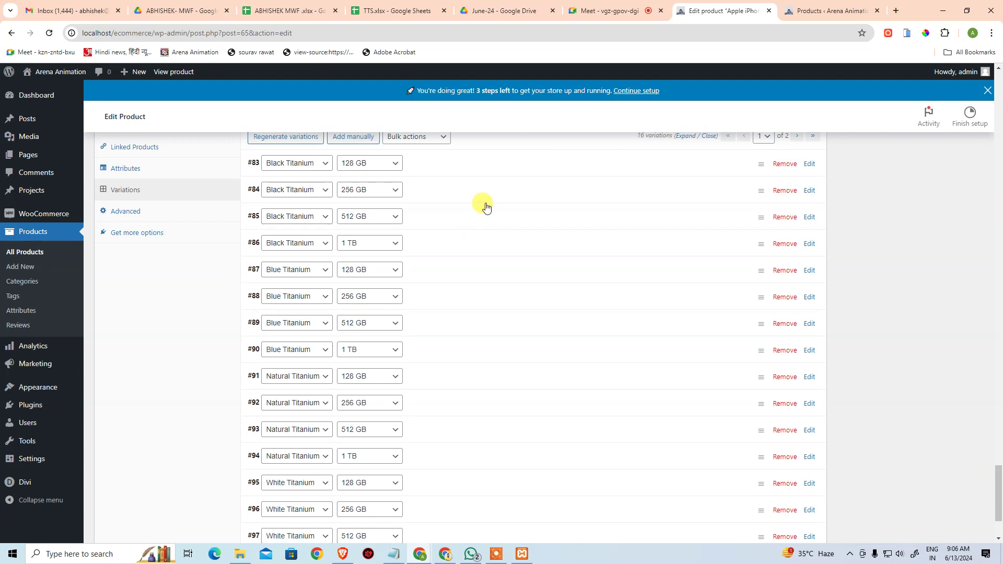
{"action": "scroll", "coordinate": [486, 207], "scroll_direction": "up", "scroll_amount": 3}
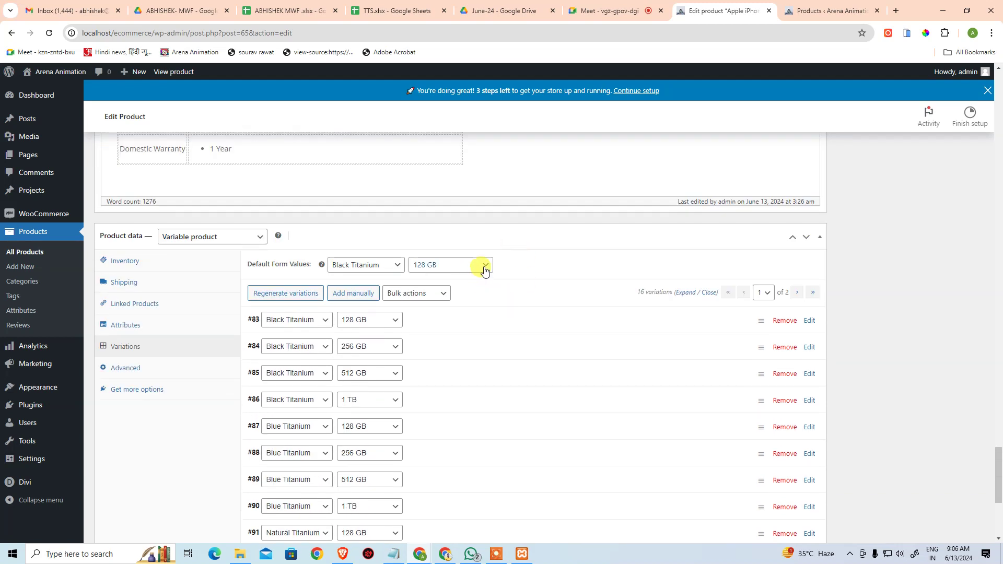
{"action": "left_click", "coordinate": [492, 265]}
{"action": "left_click", "coordinate": [460, 264]}
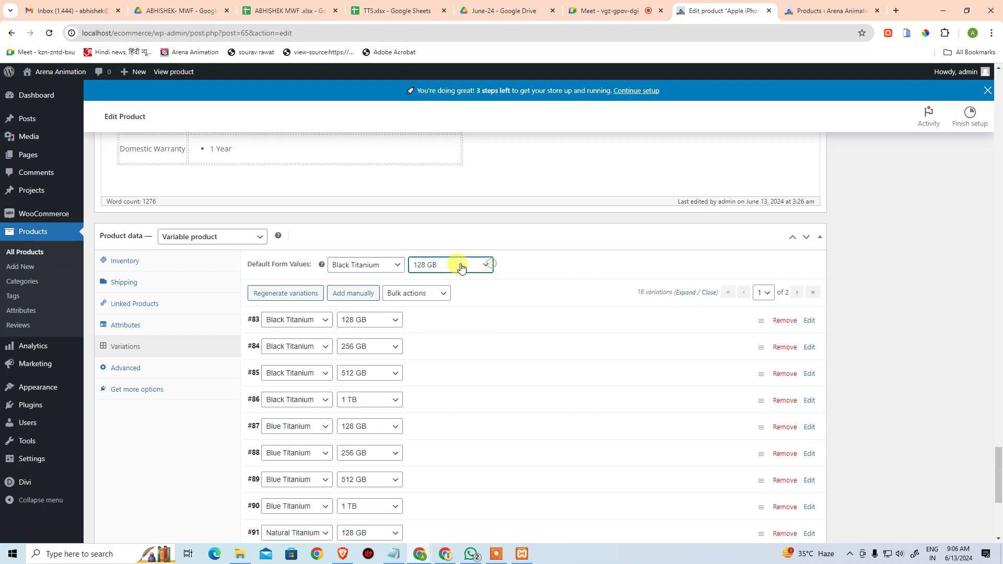
{"action": "left_click", "coordinate": [401, 264]}
{"action": "left_click", "coordinate": [401, 264]}
{"action": "scroll", "coordinate": [418, 313], "scroll_direction": "down", "scroll_amount": 1}
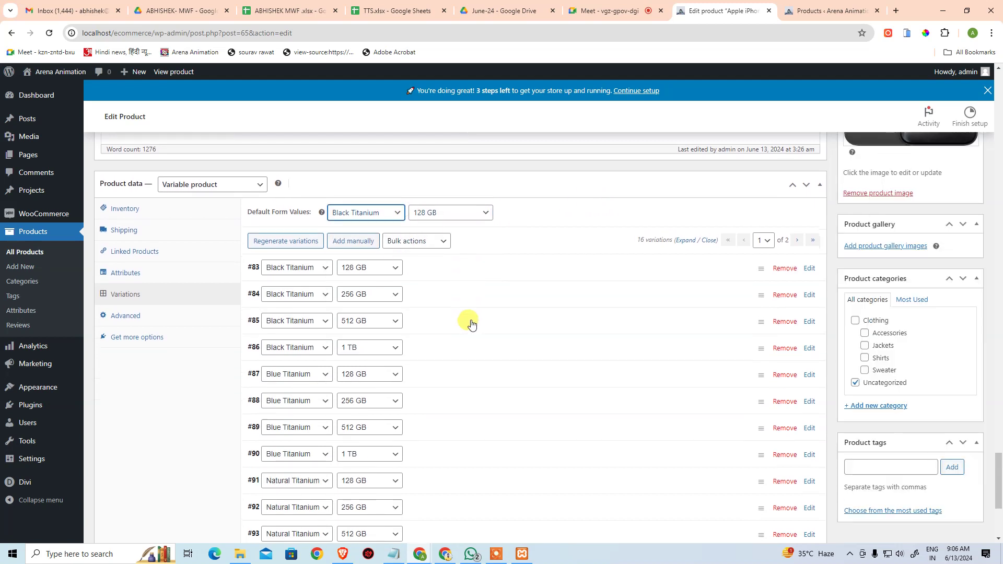
{"action": "scroll", "coordinate": [517, 269], "scroll_direction": "down", "scroll_amount": 1}
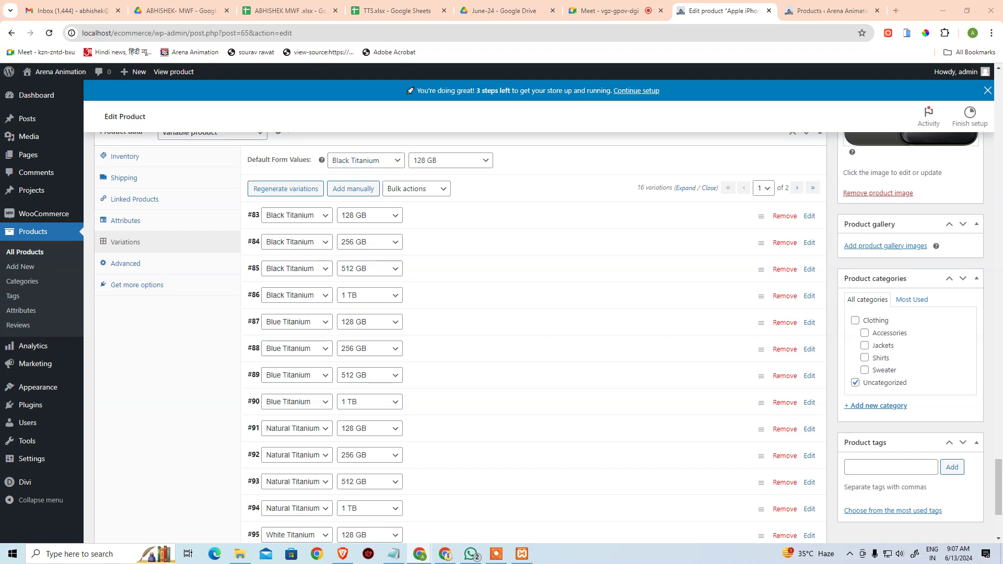
Set the Black Titanium 256 GB variation's regular price to 144900 and sale price to 137990, then collapse the variation.
{"action": "left_click", "coordinate": [442, 238]}
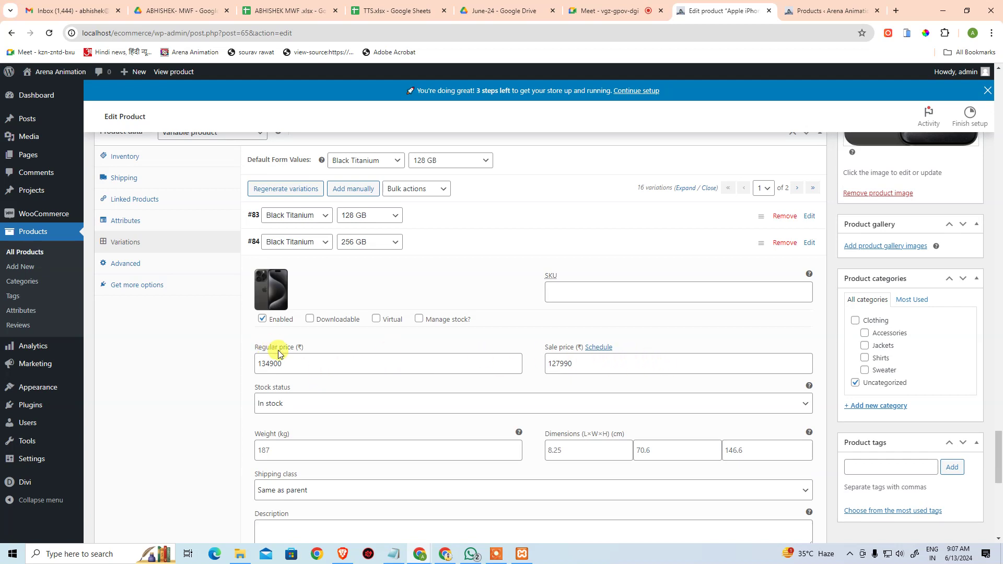
{"action": "left_click_drag", "start_coordinate": [285, 364], "coordinate": [223, 366]}
{"action": "type", "text": "1"}
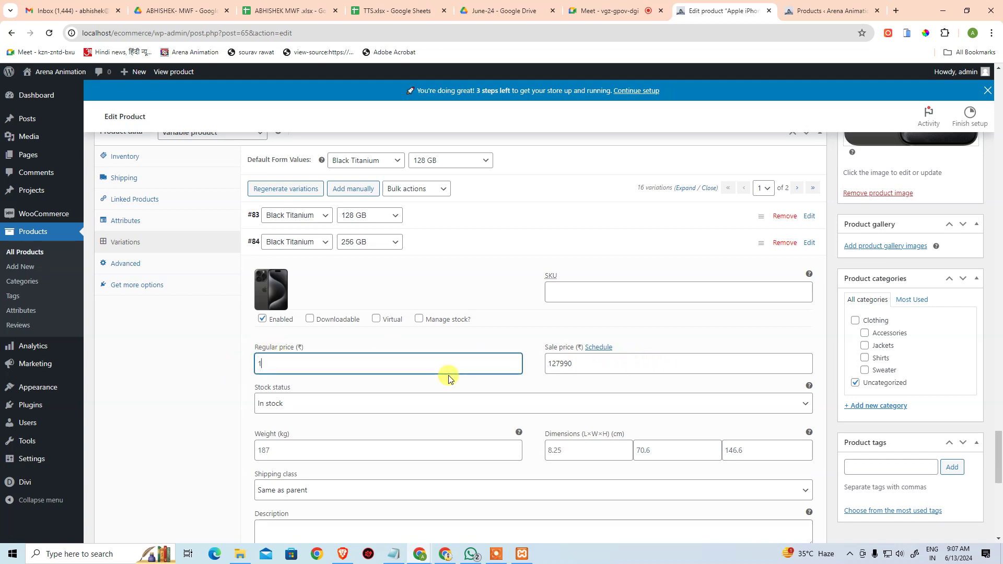
{"action": "type", "text": "44900"}
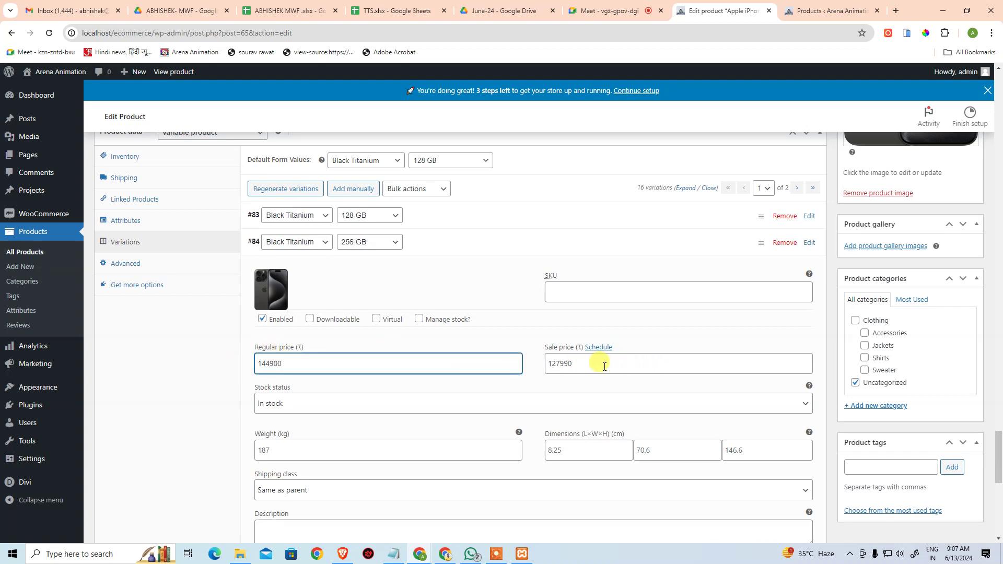
{"action": "double_click", "coordinate": [600, 366]}
{"action": "type", "text": "1"}
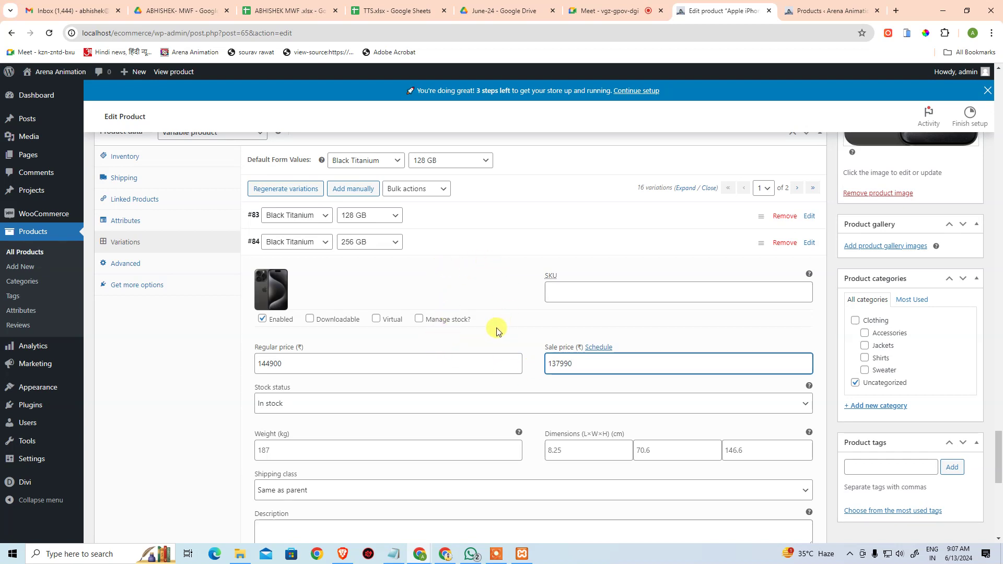
{"action": "left_click", "coordinate": [522, 246]}
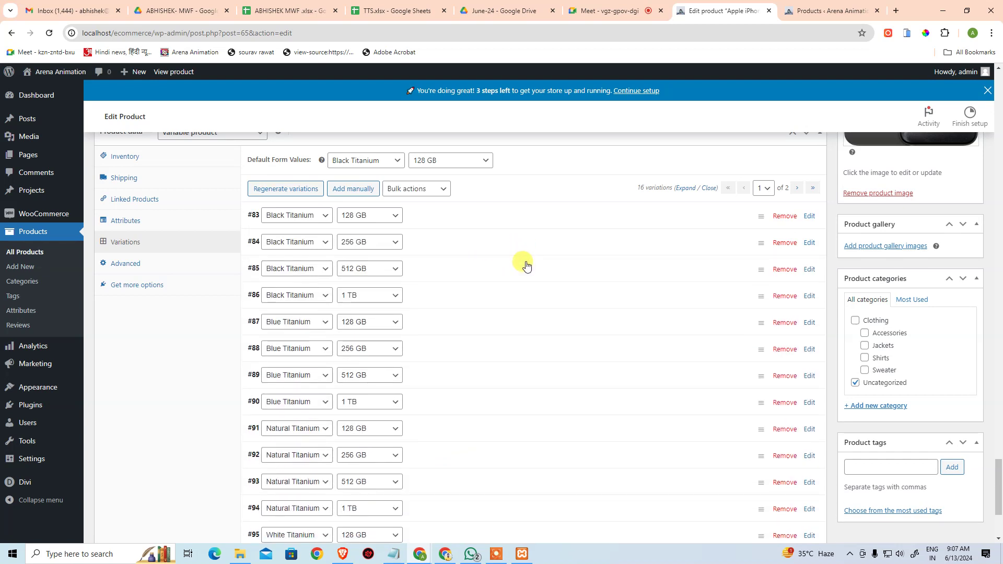
{"action": "left_click", "coordinate": [521, 242]}
{"action": "scroll", "coordinate": [520, 241], "scroll_direction": "down", "scroll_amount": 1}
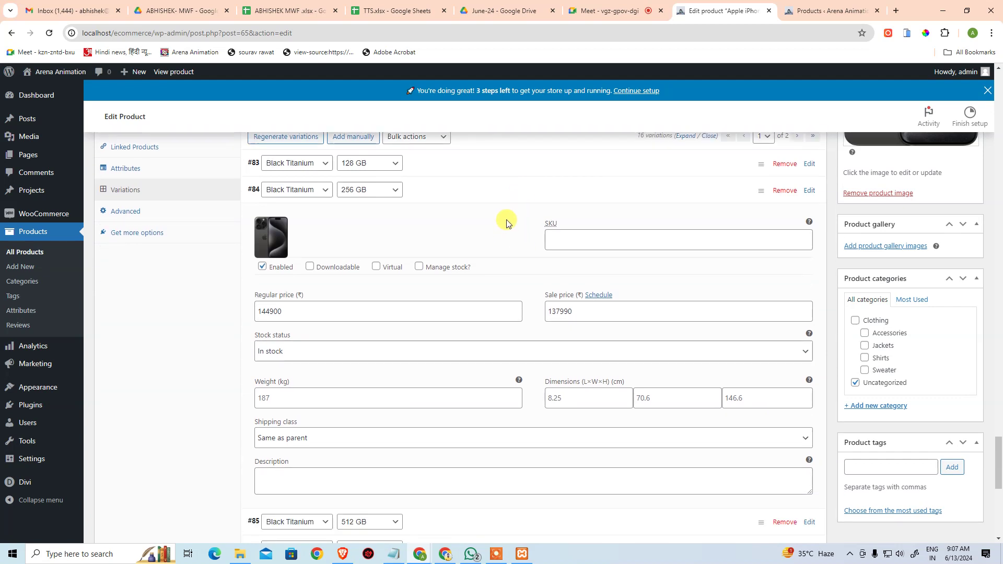
{"action": "left_click", "coordinate": [502, 195]}
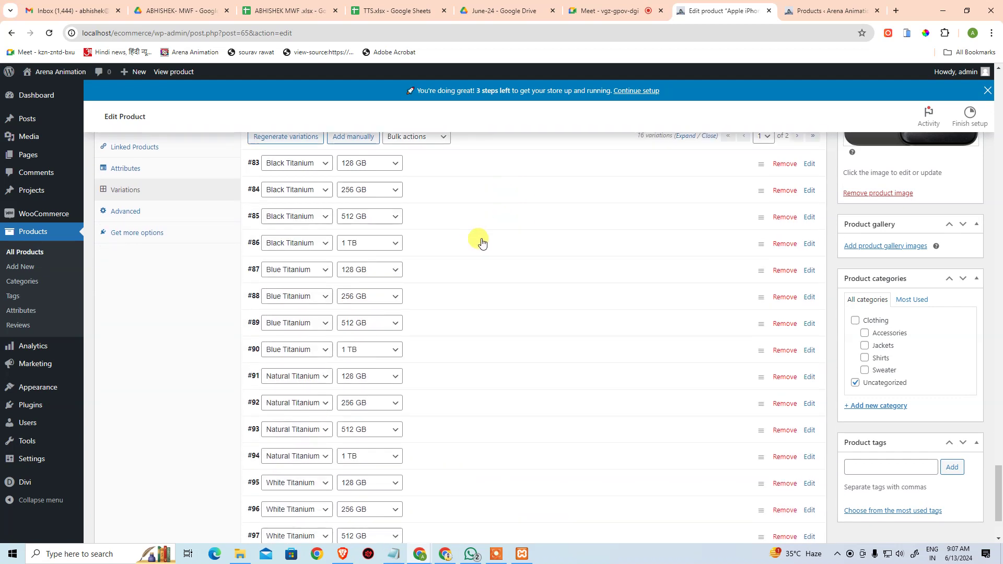
Set the Black Titanium 512 GB variation's regular price to 164900 and sale price to 158990, and collapse the variation.
{"action": "left_click", "coordinate": [489, 218]}
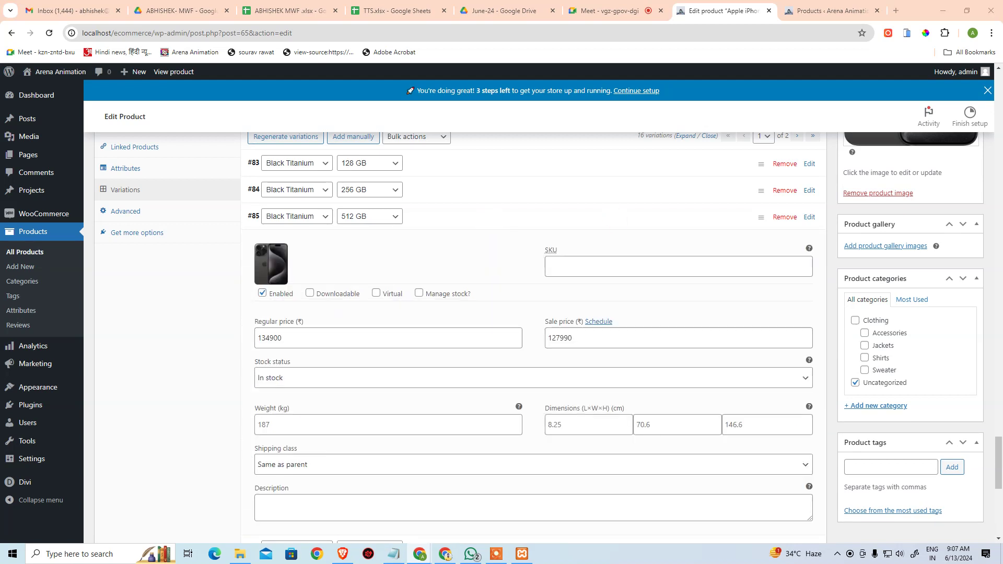
{"action": "left_click_drag", "start_coordinate": [598, 337], "coordinate": [520, 338]}
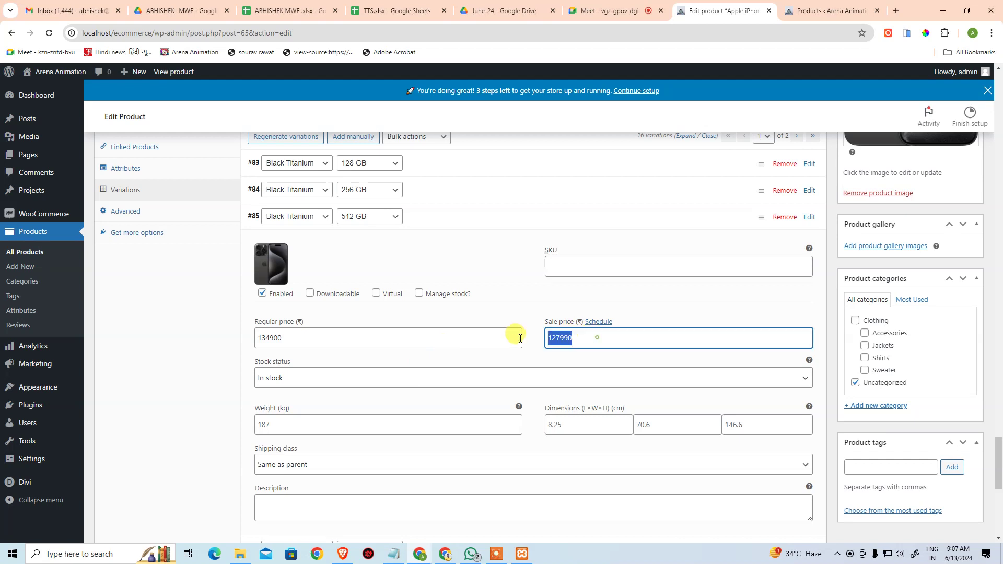
{"action": "type", "text": "1589"}
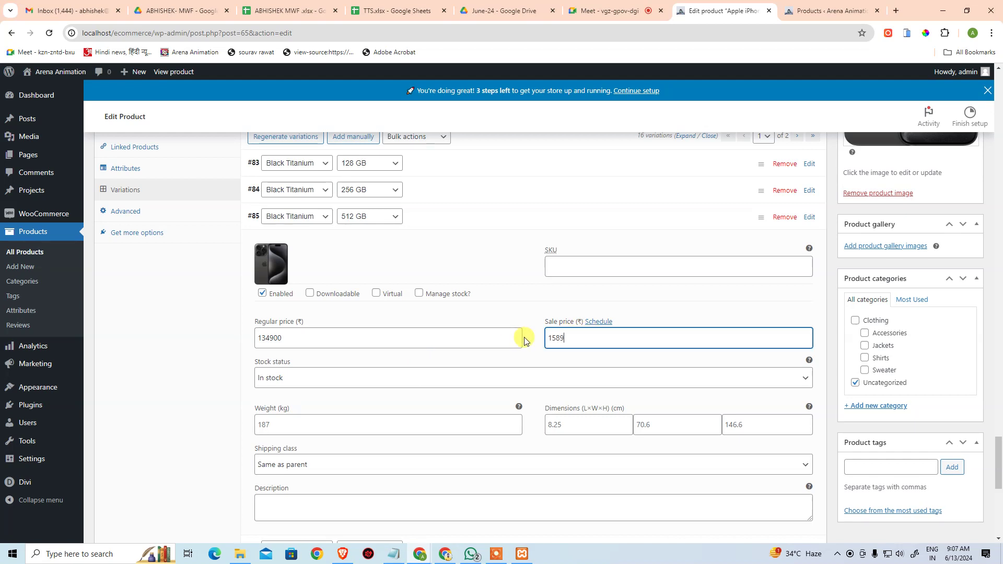
{"action": "type", "text": "90"}
{"action": "left_click", "coordinate": [477, 332]}
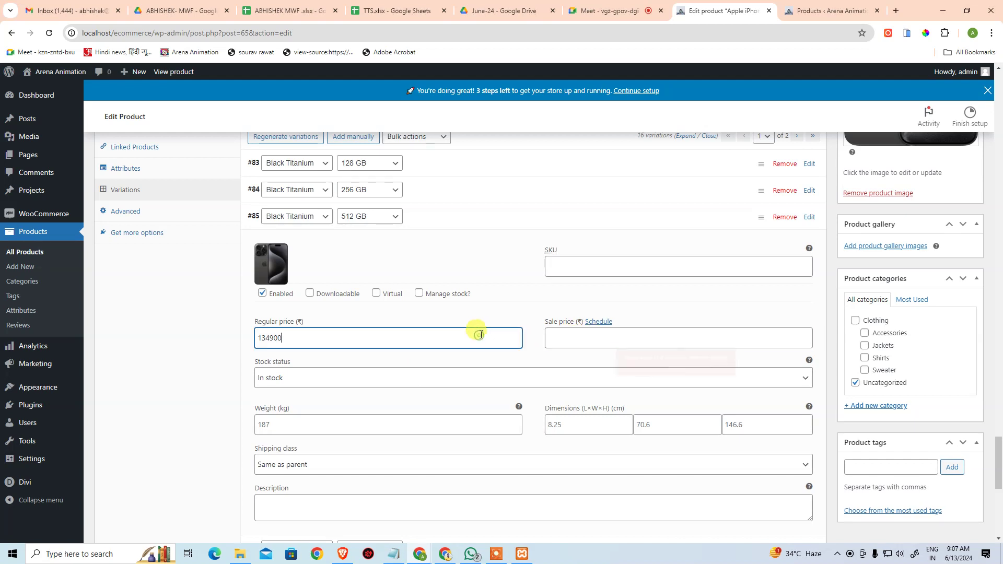
{"action": "left_click_drag", "start_coordinate": [477, 332], "coordinate": [233, 322]}
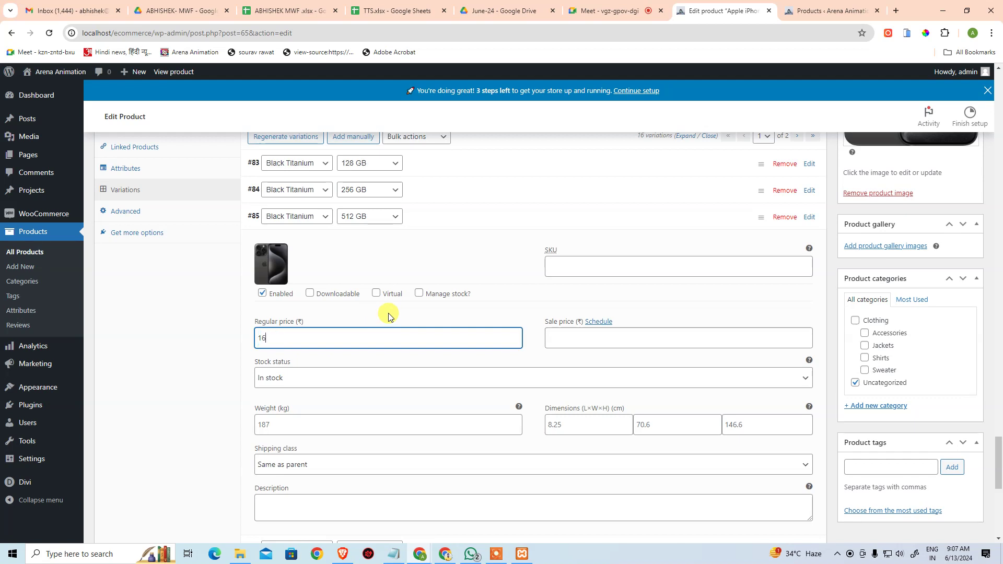
{"action": "left_click", "coordinate": [675, 339]}
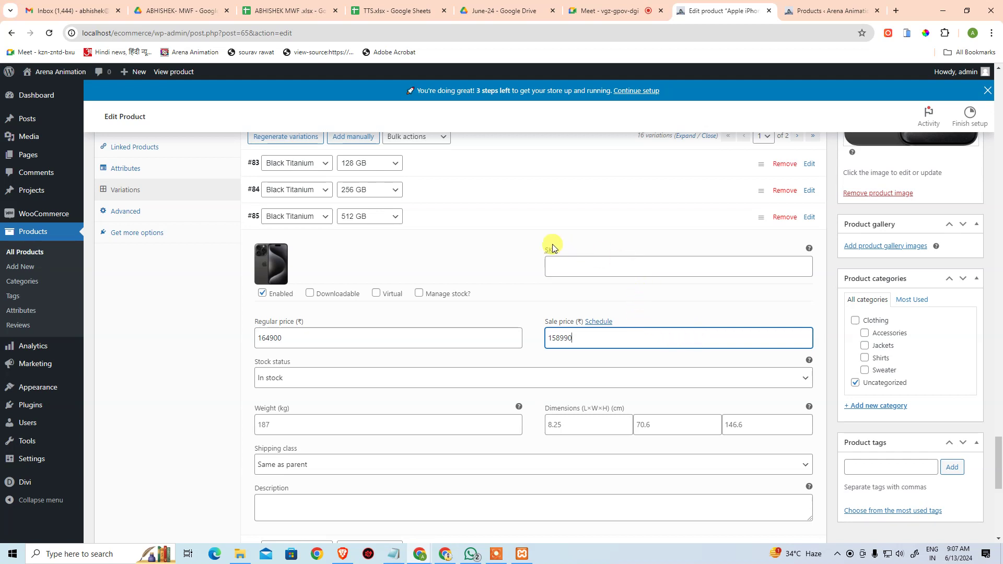
{"action": "left_click", "coordinate": [494, 229]}
Set the Black Titanium 1 TB variation's regular price to 184900 and sale price to 177990, and collapse the variation.
{"action": "left_click", "coordinate": [490, 244]}
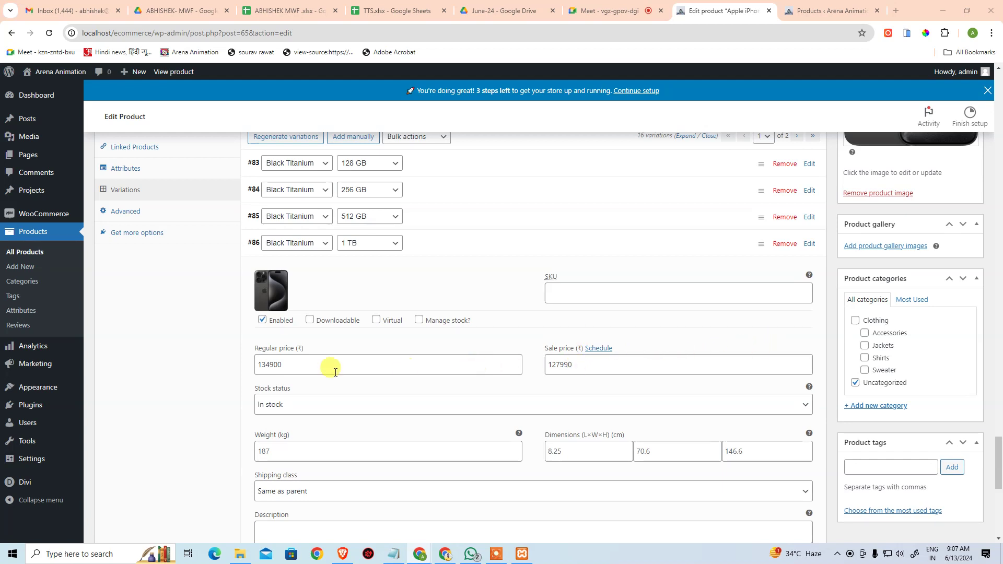
{"action": "double_click", "coordinate": [253, 367]}
{"action": "type", "text": "19"}
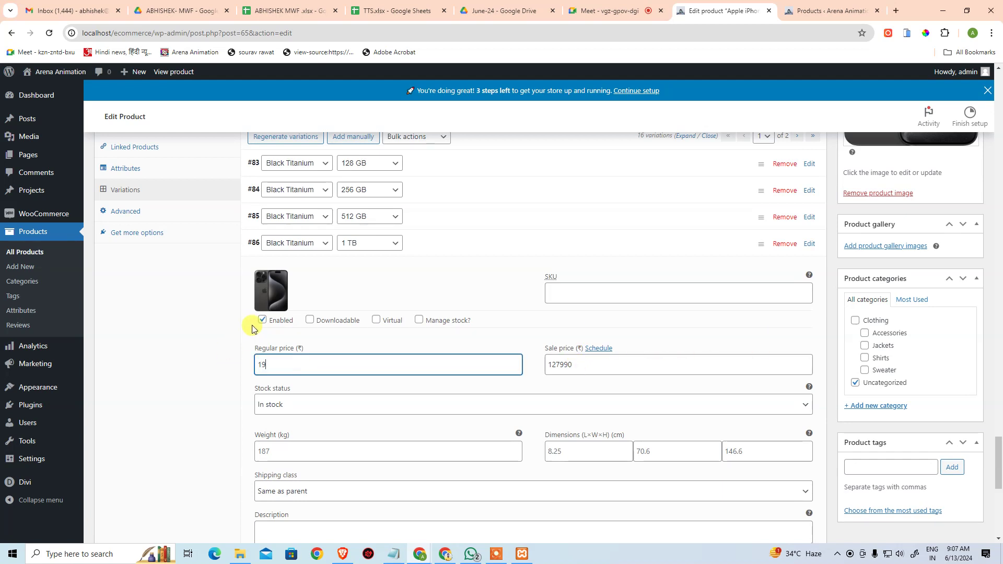
{"action": "key", "text": "BackSpace"}
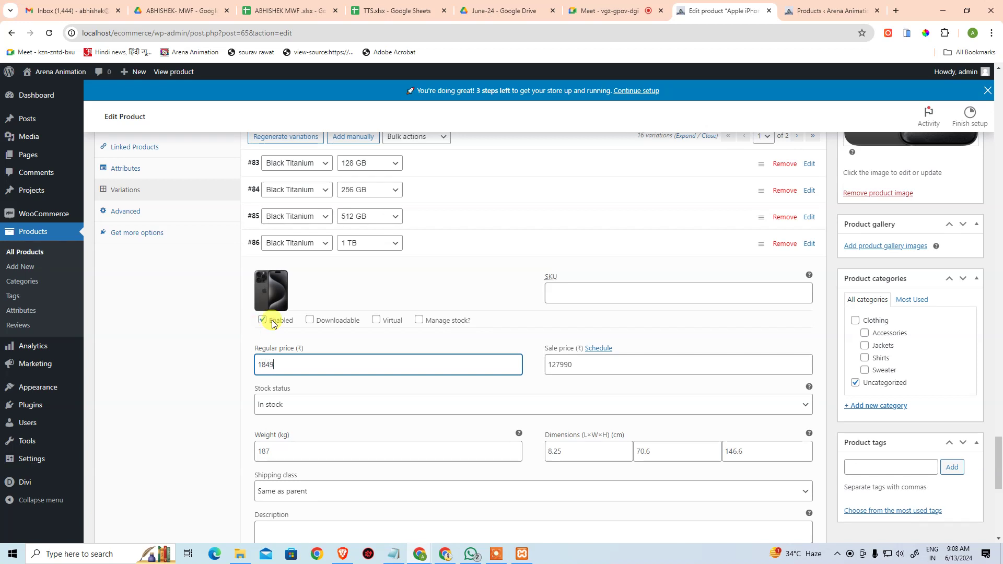
{"action": "double_click", "coordinate": [599, 366]}
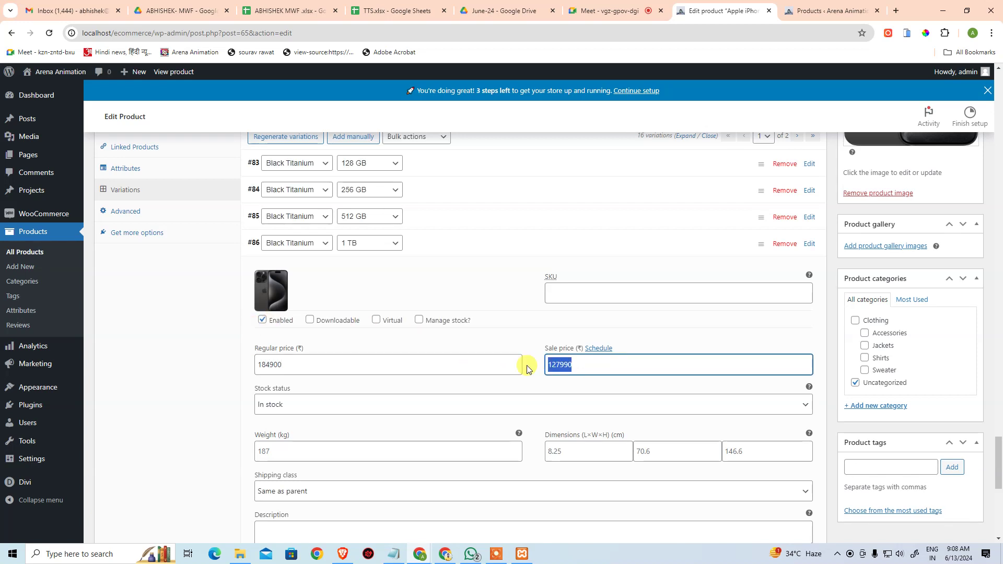
{"action": "type", "text": "1"}
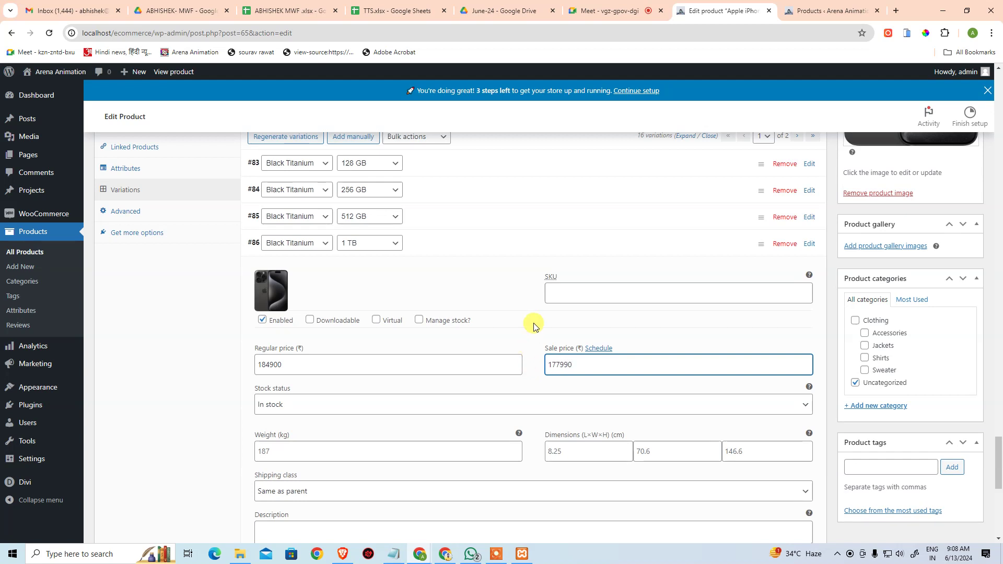
{"action": "left_click", "coordinate": [511, 250]}
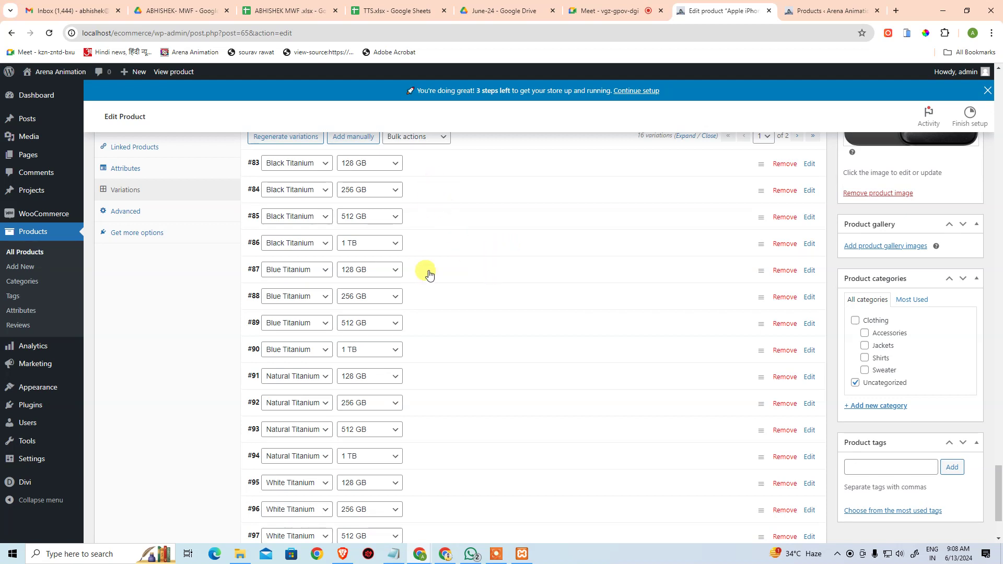
{"action": "left_click", "coordinate": [455, 280]}
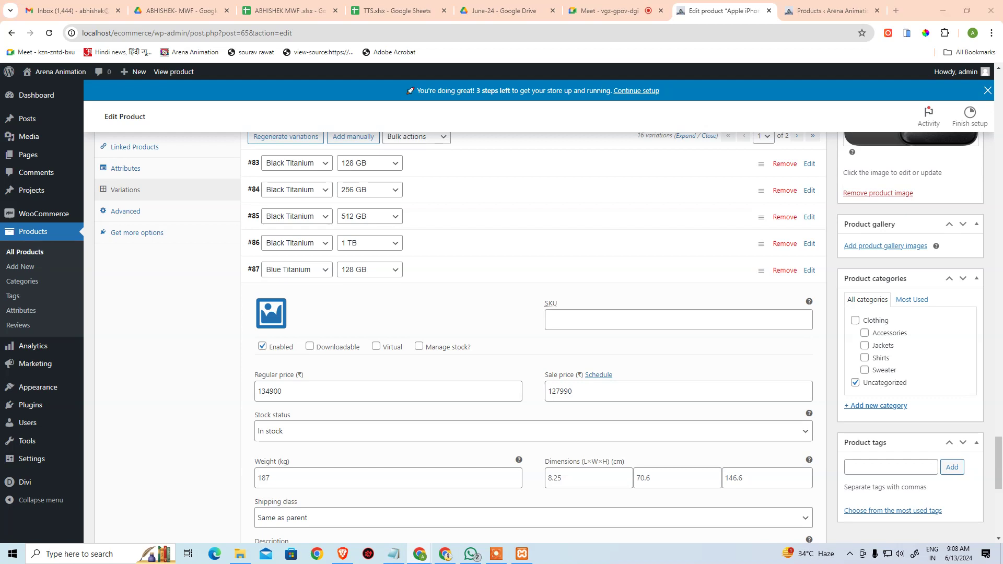
{"action": "left_click", "coordinate": [277, 313]}
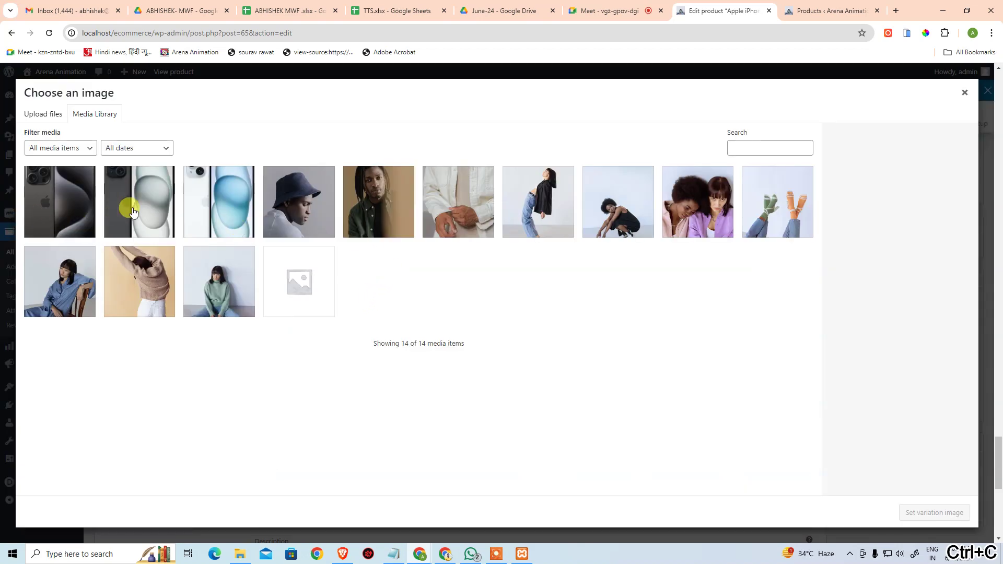
{"action": "left_click", "coordinate": [58, 117]}
{"action": "left_click", "coordinate": [518, 288]}
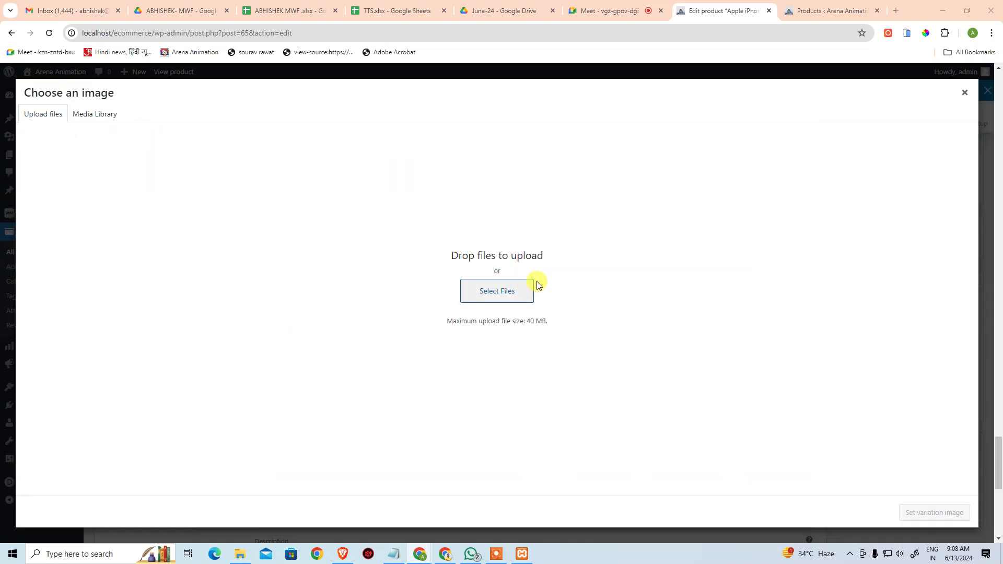
{"action": "type", "text": "https://rukminim2.flixcart.com/image/1664/1664/xif0q/mobile/z/4/r/-original-imagtc4g22rcatjg.jpeg"}
{"action": "left_click", "coordinate": [650, 285]}
{"action": "left_click", "coordinate": [622, 294]}
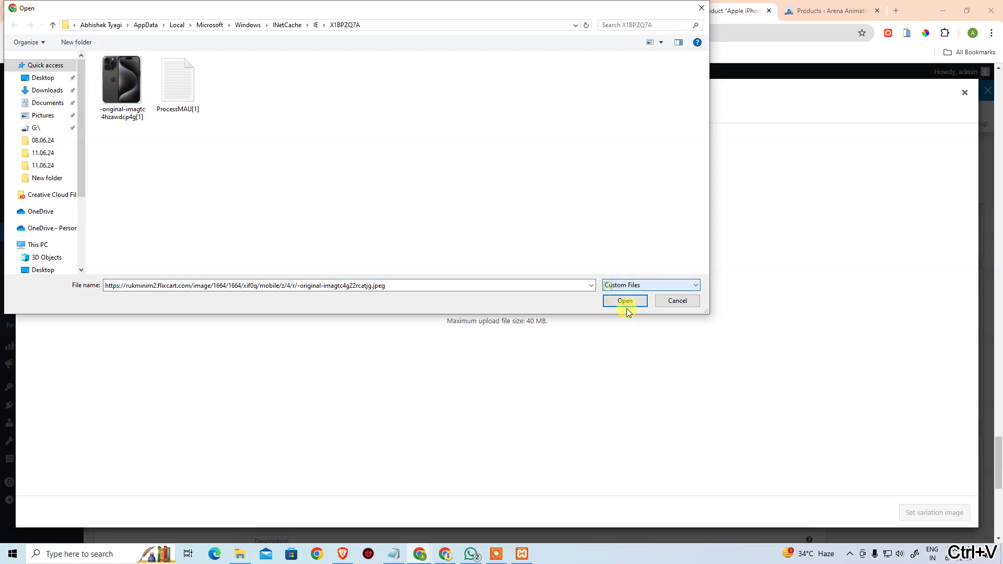
{"action": "left_click", "coordinate": [626, 302]}
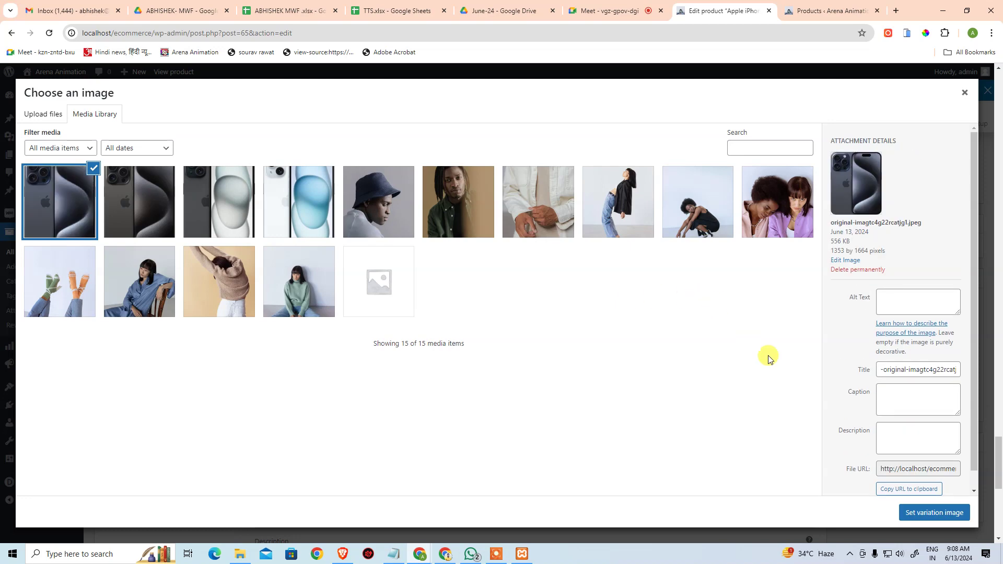
Set the uploaded blue iPhone picture as the Blue Titanium 128 GB variation's image and collapse the variation.
{"action": "left_click", "coordinate": [946, 520]}
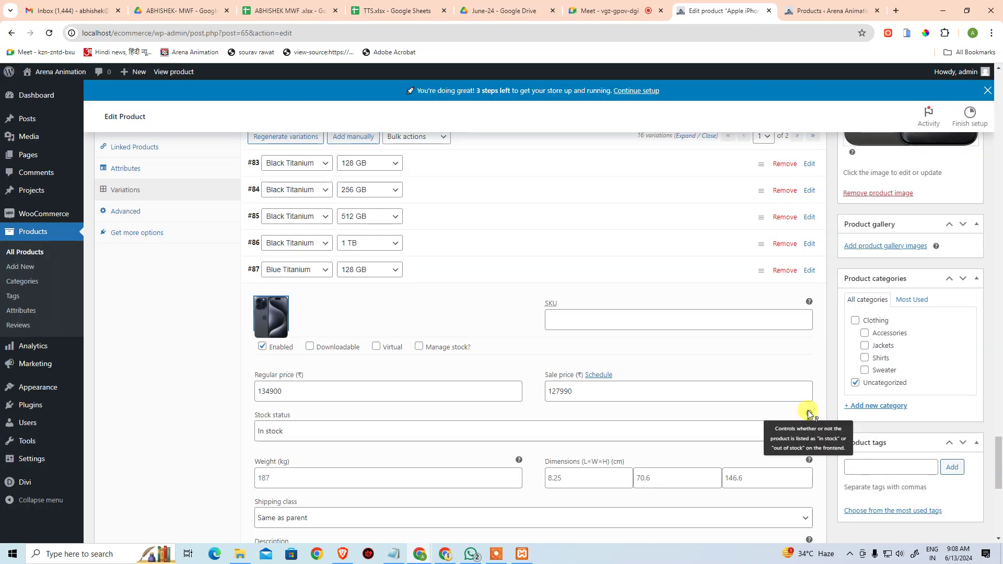
{"action": "left_click", "coordinate": [372, 306]}
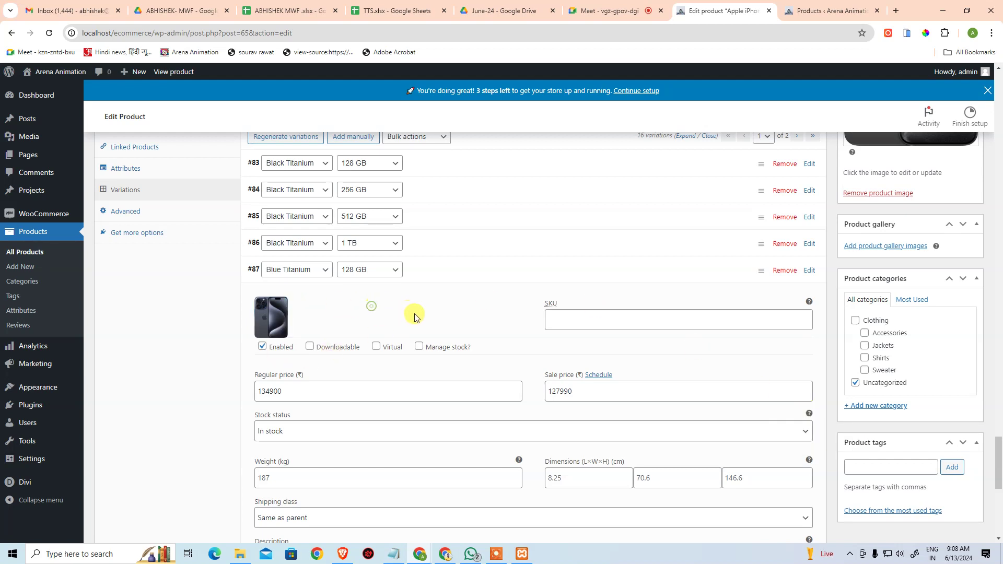
{"action": "scroll", "coordinate": [414, 317], "scroll_direction": "down", "scroll_amount": 2}
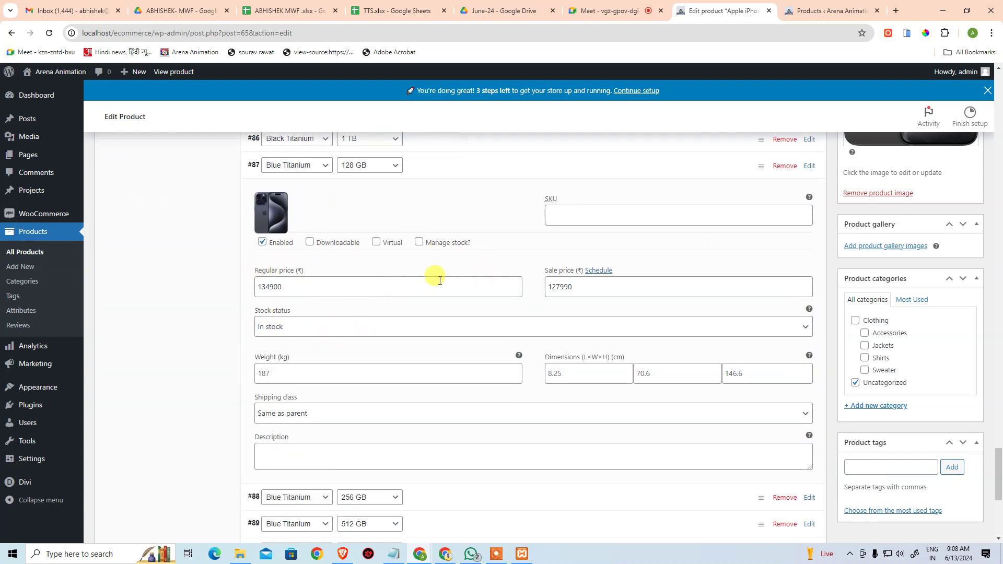
{"action": "scroll", "coordinate": [515, 201], "scroll_direction": "up", "scroll_amount": 1}
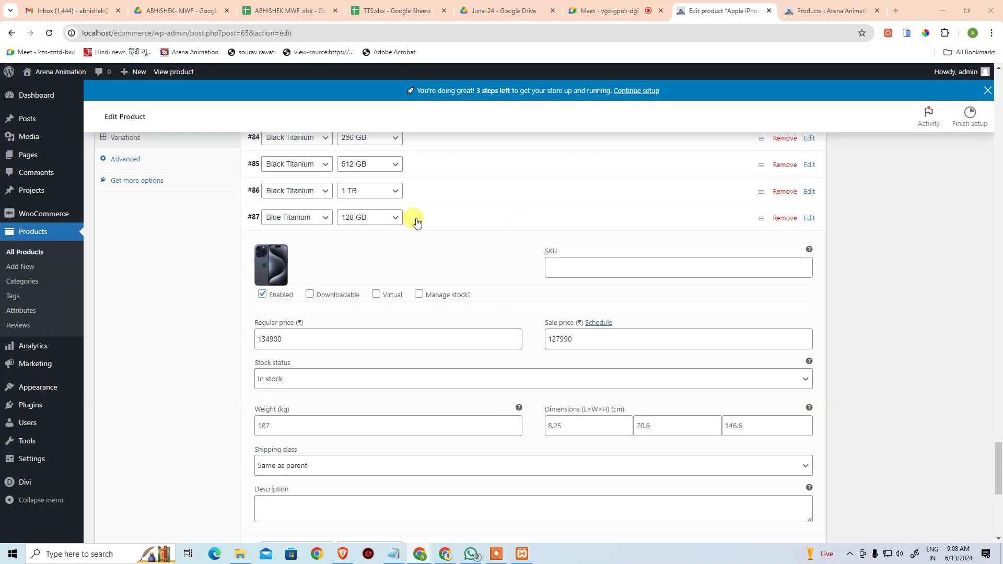
{"action": "left_click", "coordinate": [452, 223]}
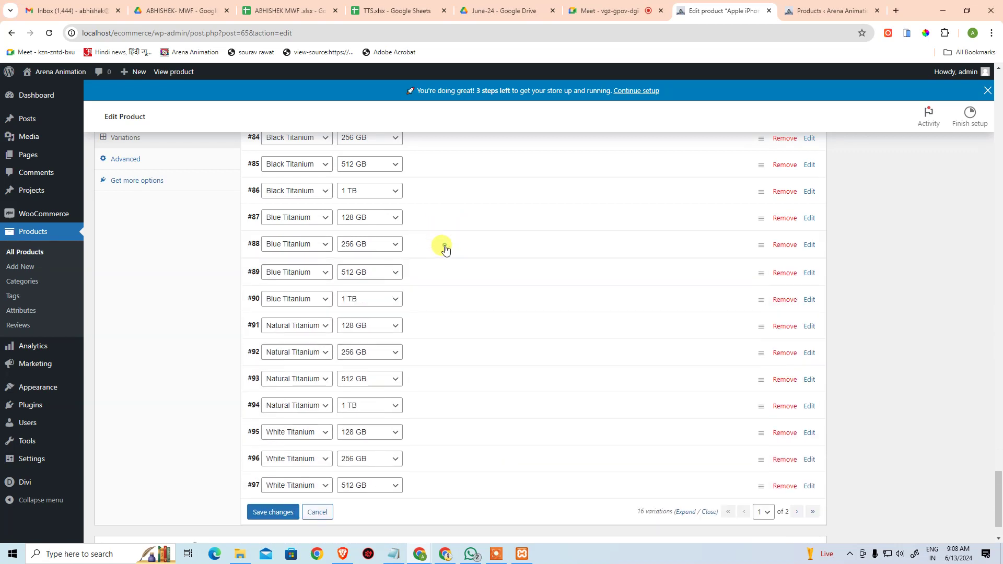
Assign the blue iPhone picture from the media library as the Blue Titanium 256 GB variation's image and collapse the variation.
{"action": "left_click", "coordinate": [443, 246]}
{"action": "left_click", "coordinate": [272, 288]}
{"action": "left_click", "coordinate": [94, 215]}
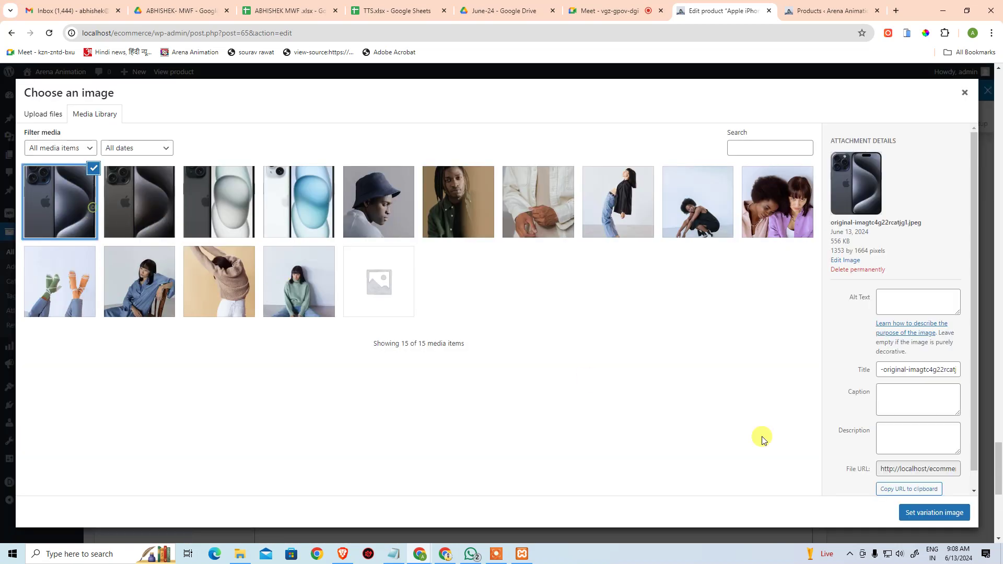
{"action": "left_click", "coordinate": [913, 512]}
{"action": "left_click", "coordinate": [366, 246]}
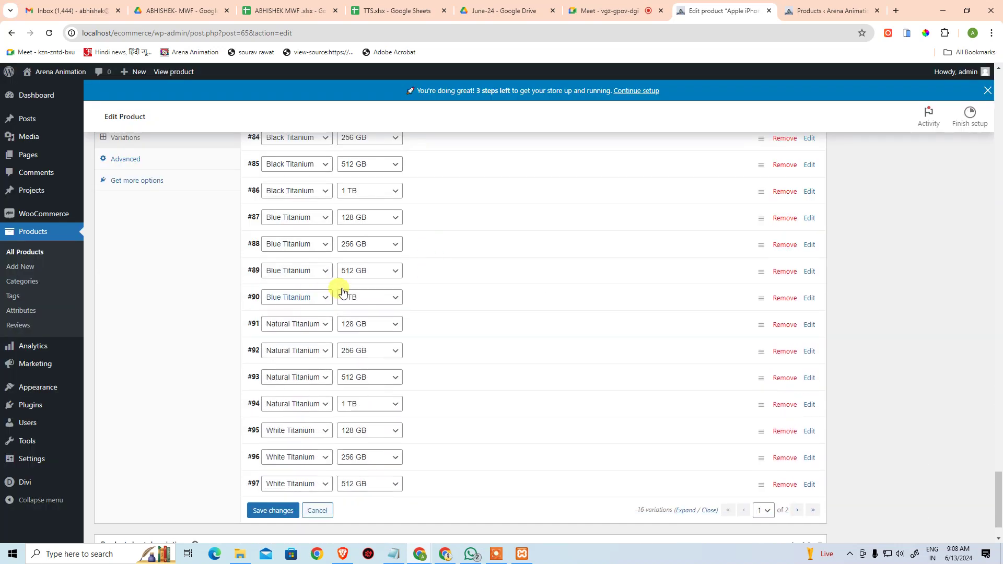
Assign the blue iPhone picture from the media library as the Blue Titanium 512 GB variation's image and collapse the variation.
{"action": "left_click", "coordinate": [466, 281]}
{"action": "left_click", "coordinate": [271, 314]}
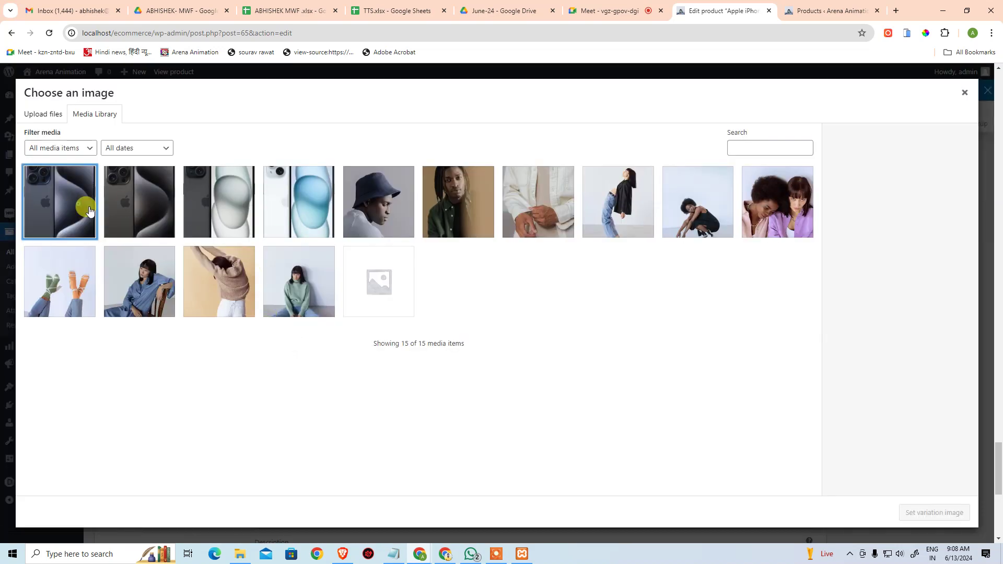
{"action": "left_click", "coordinate": [79, 203]}
{"action": "left_click", "coordinate": [941, 513]}
{"action": "left_click", "coordinate": [443, 267]}
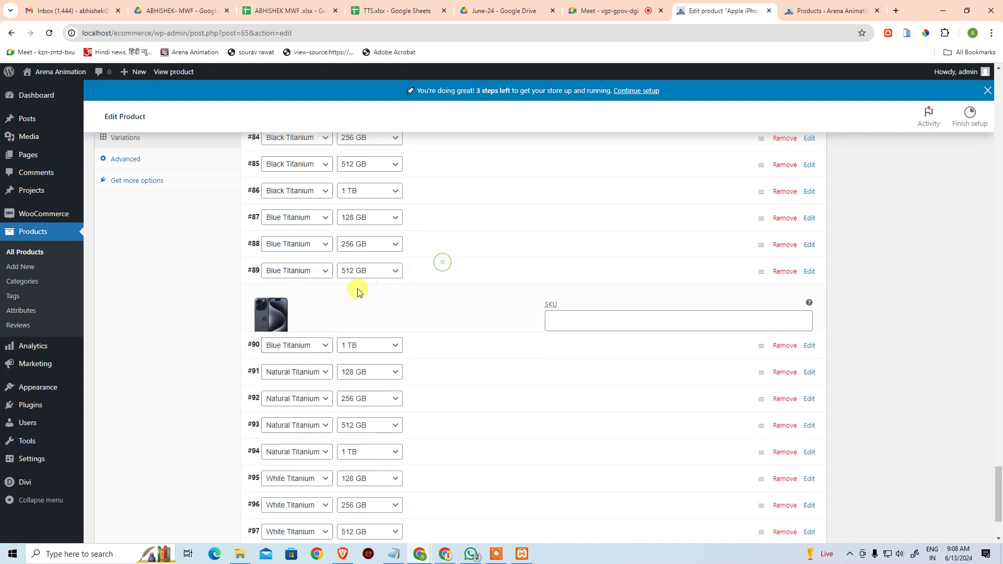
Assign the blue iPhone picture from the media library as the Blue Titanium 1 TB variation's image.
{"action": "left_click", "coordinate": [460, 306]}
{"action": "left_click", "coordinate": [280, 356]}
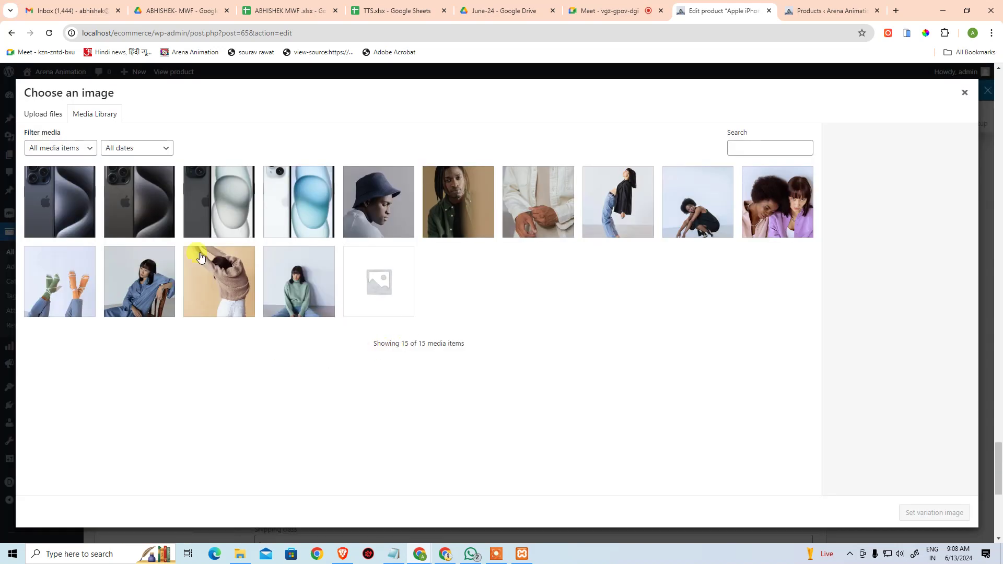
{"action": "left_click", "coordinate": [73, 204]}
{"action": "left_click", "coordinate": [930, 512]}
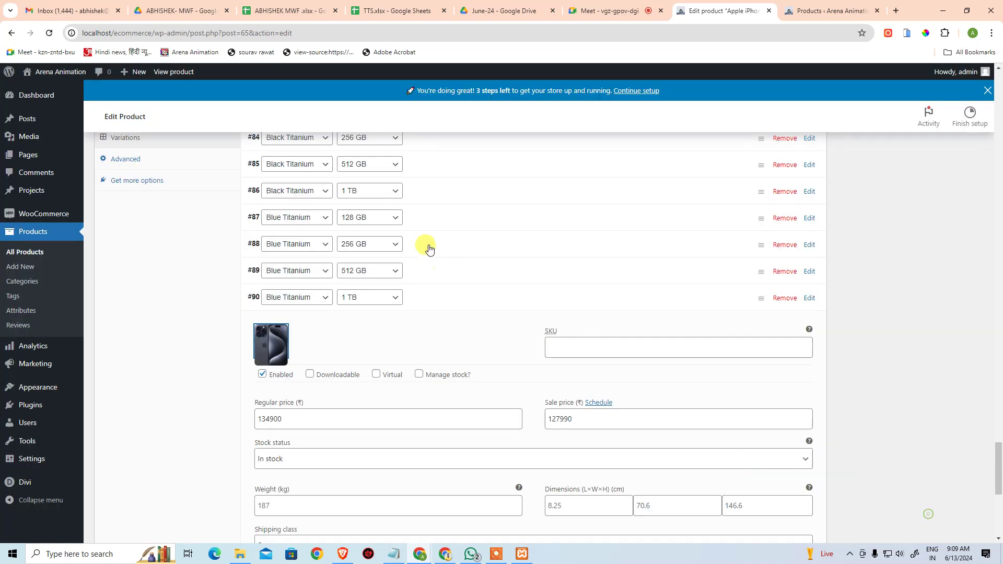
Collapse the Blue Titanium 1 TB variation and expand the Natural Titanium 128 GB variation.
{"action": "left_click", "coordinate": [432, 298]}
{"action": "scroll", "coordinate": [432, 292], "scroll_direction": "up", "scroll_amount": 1}
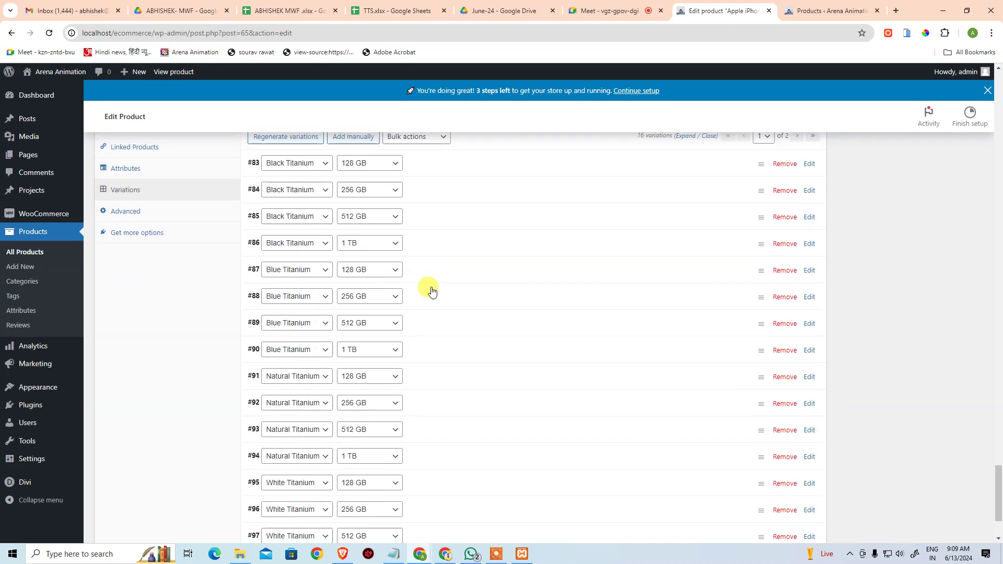
{"action": "left_click", "coordinate": [419, 380]}
{"action": "scroll", "coordinate": [423, 381], "scroll_direction": "down", "scroll_amount": 2}
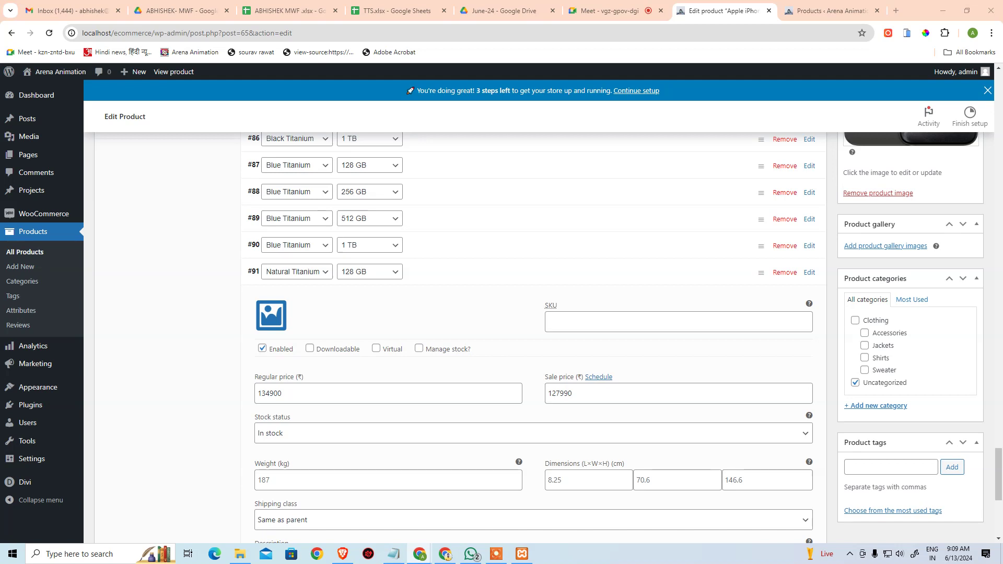
Copy the natural titanium iPhone picture's web address and upload that picture as a new image for the Natural Titanium 128 GB variation.
{"action": "key", "text": "ctrl+c"}
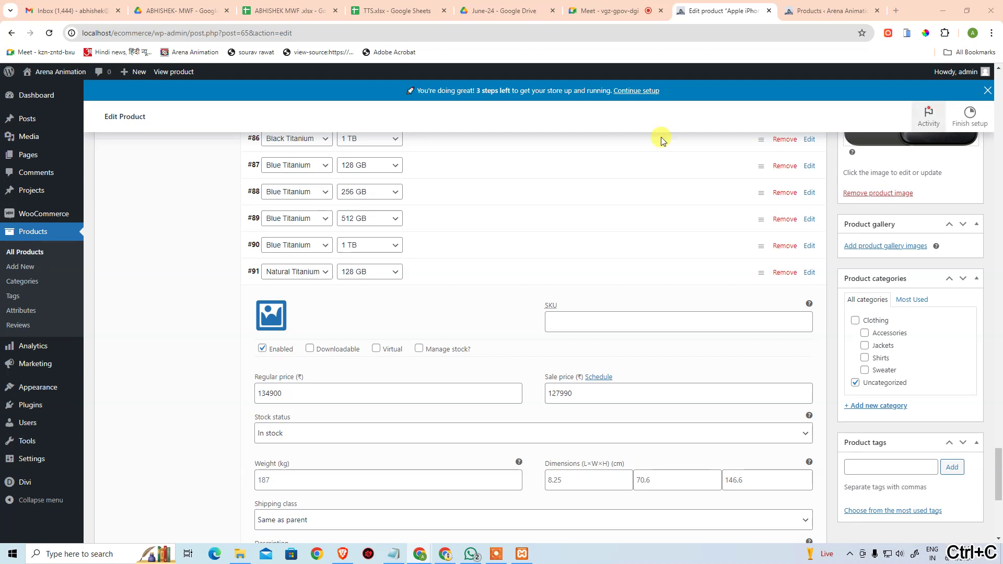
{"action": "left_click", "coordinate": [273, 321]}
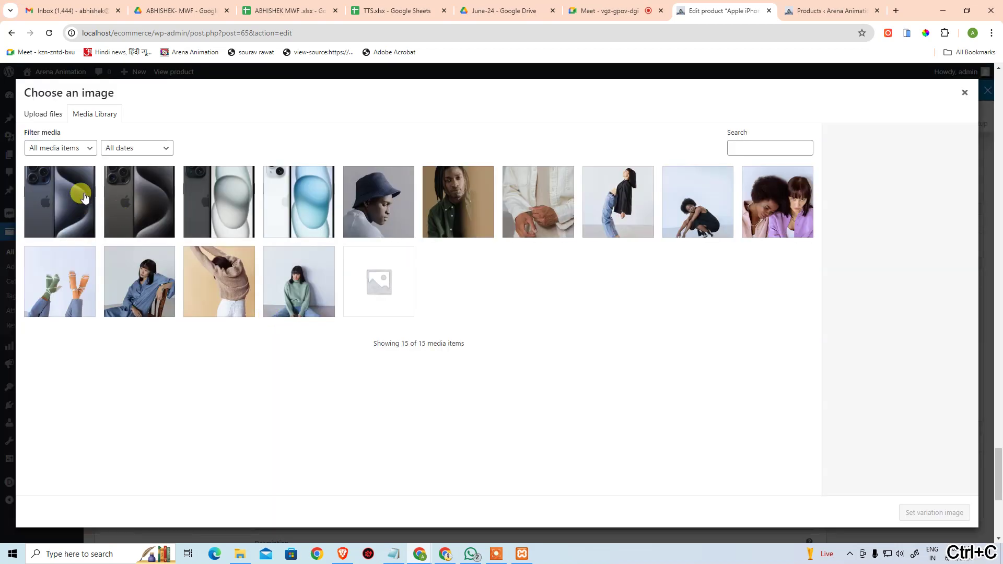
{"action": "left_click", "coordinate": [60, 115]}
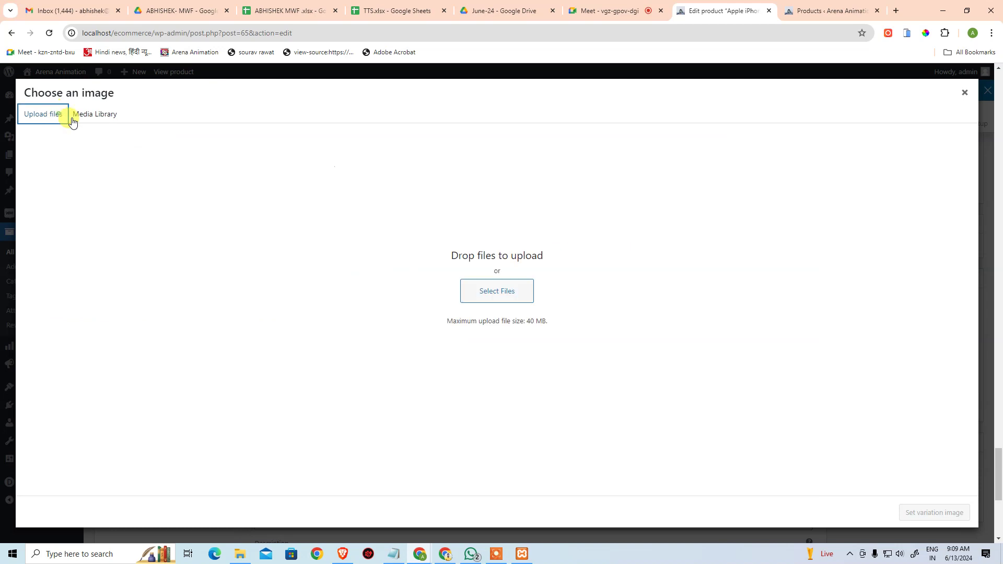
{"action": "left_click", "coordinate": [511, 293]}
{"action": "key", "text": "ctrl+v"}
{"action": "left_click", "coordinate": [624, 301]}
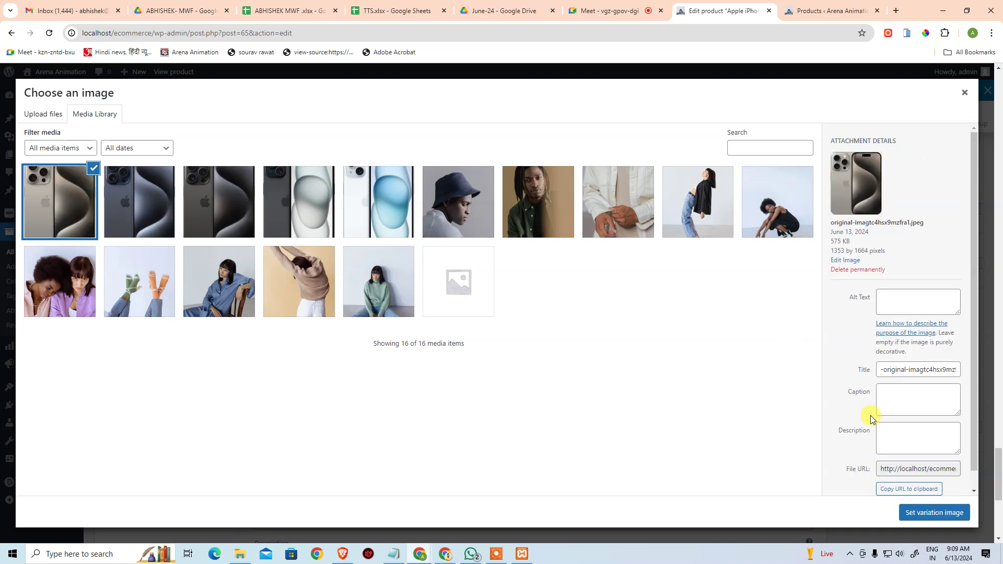
Set the uploaded natural titanium iPhone picture as the Natural Titanium 128 GB variation's image and collapse the variation.
{"action": "left_click", "coordinate": [933, 512]}
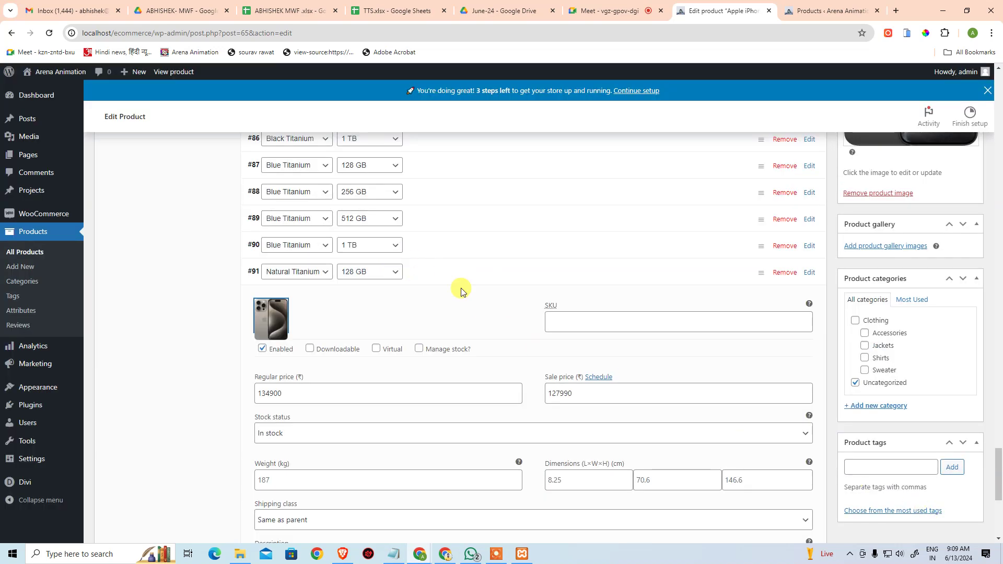
{"action": "scroll", "coordinate": [425, 195], "scroll_direction": "down", "scroll_amount": 2}
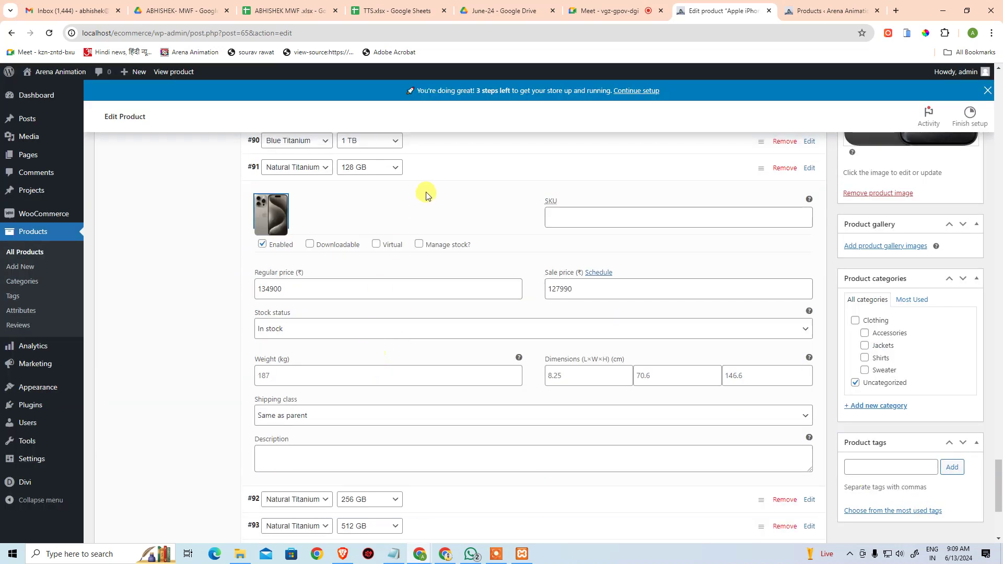
{"action": "left_click", "coordinate": [452, 175]}
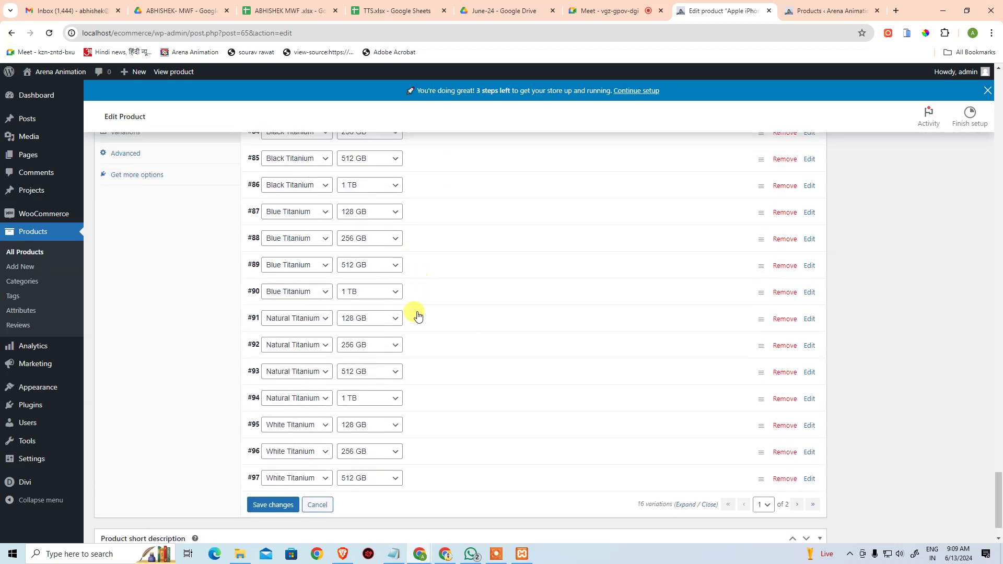
Assign the natural titanium iPhone picture from the media library as the Natural Titanium 256 GB variation's image and collapse the variation.
{"action": "scroll", "coordinate": [490, 344], "scroll_direction": "down", "scroll_amount": 1}
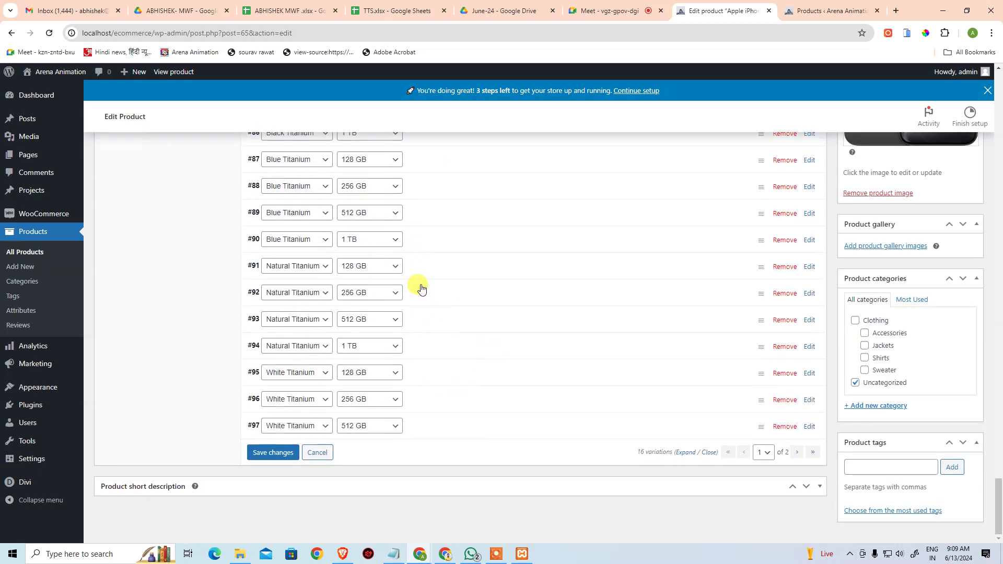
{"action": "left_click", "coordinate": [443, 294]}
{"action": "left_click", "coordinate": [281, 343]}
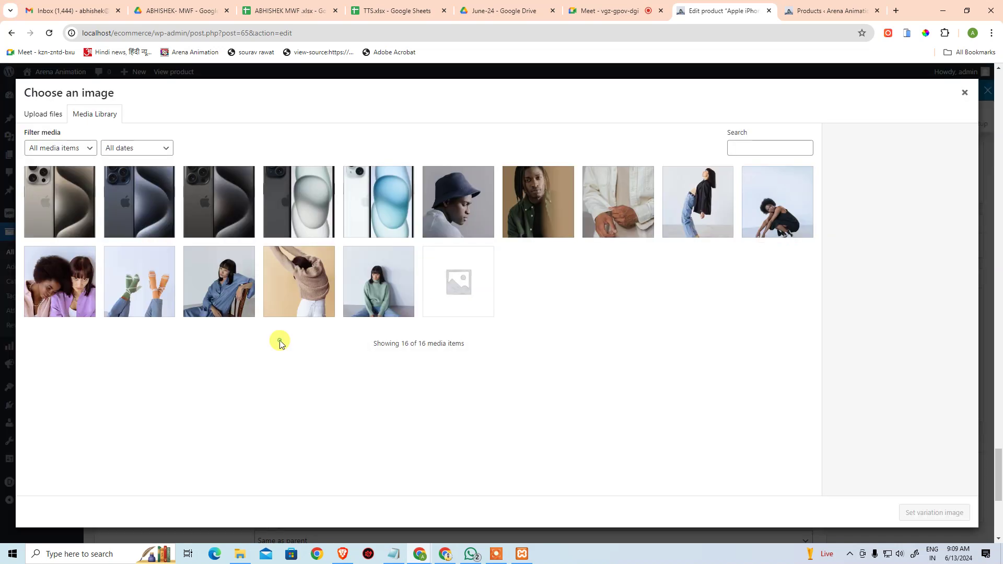
{"action": "left_click", "coordinate": [34, 199]}
{"action": "left_click", "coordinate": [927, 513]}
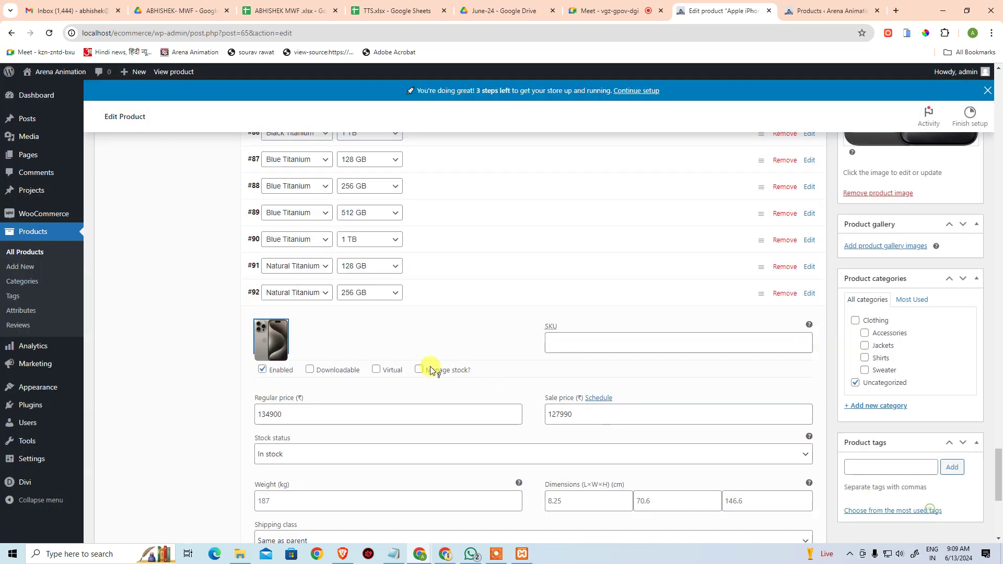
{"action": "left_click", "coordinate": [437, 291]}
Assign the natural titanium iPhone picture from the media library as the Natural Titanium 512 GB variation's image and collapse the variation.
{"action": "left_click", "coordinate": [424, 320]}
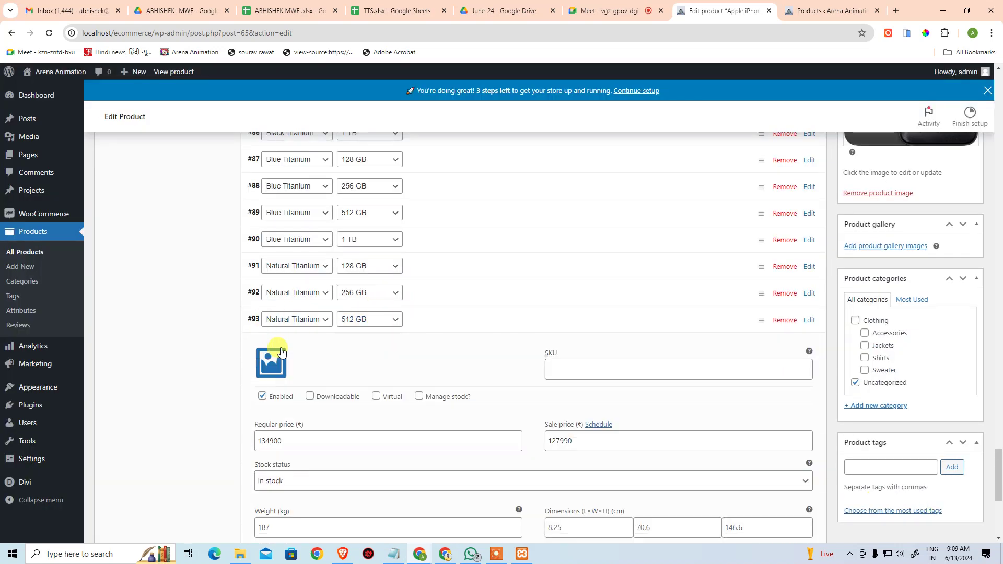
{"action": "left_click", "coordinate": [282, 359]}
{"action": "left_click", "coordinate": [72, 212]}
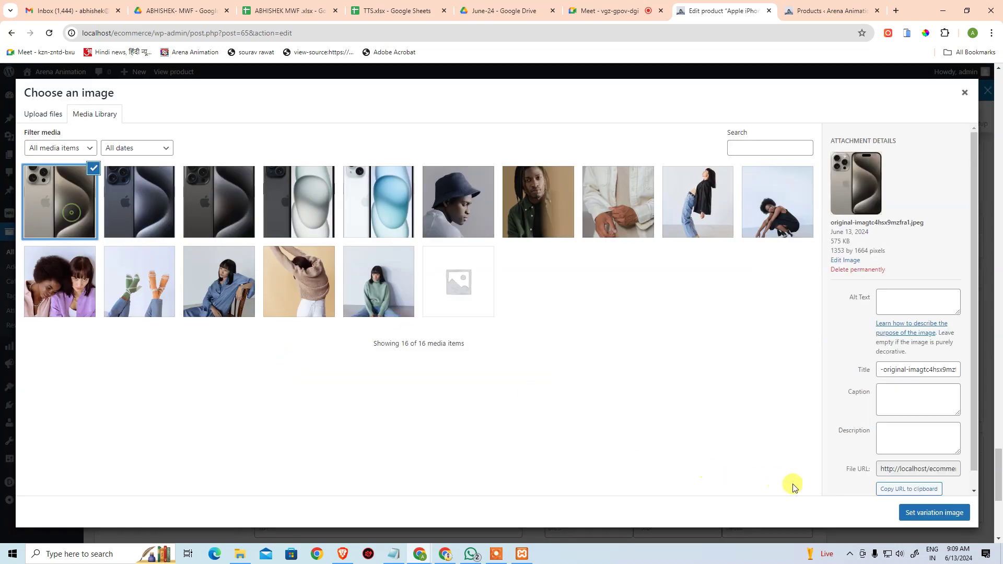
{"action": "left_click", "coordinate": [914, 511]}
{"action": "left_click", "coordinate": [361, 355]}
Assign the natural titanium iPhone picture from the media library as the Natural Titanium 1 TB variation's image and collapse the variation.
{"action": "left_click", "coordinate": [434, 355]}
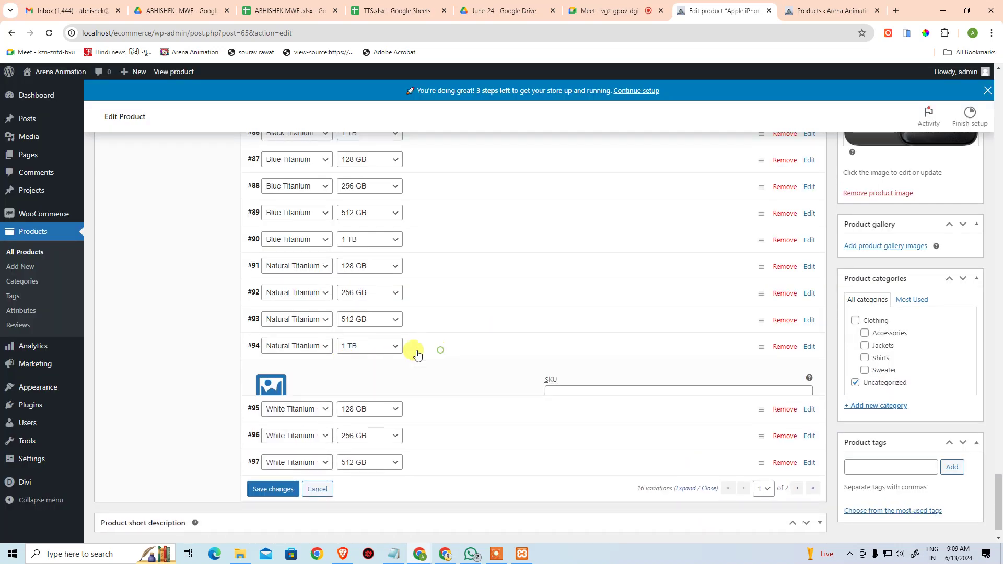
{"action": "left_click", "coordinate": [271, 387]}
{"action": "left_click", "coordinate": [57, 201]}
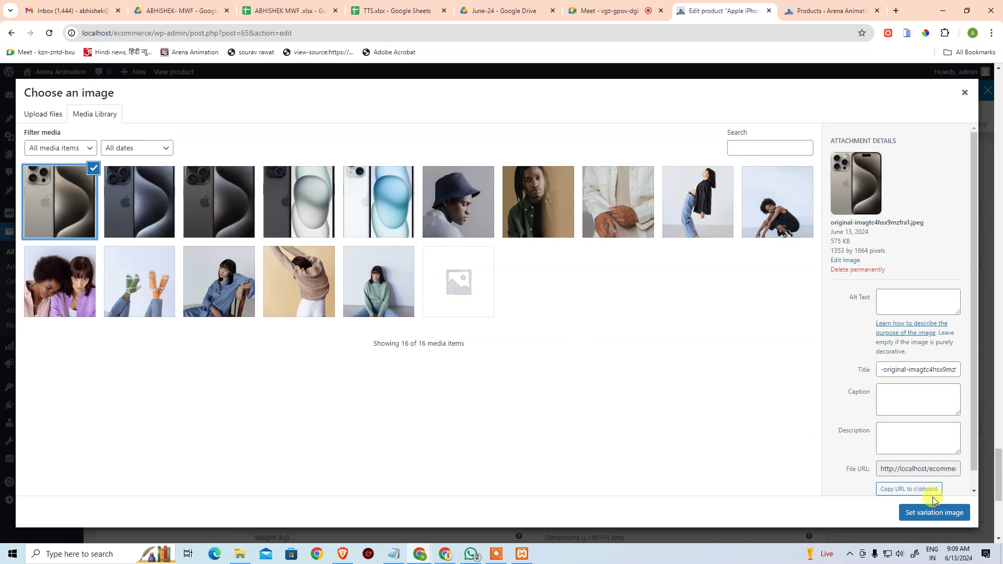
{"action": "left_click", "coordinate": [915, 511]}
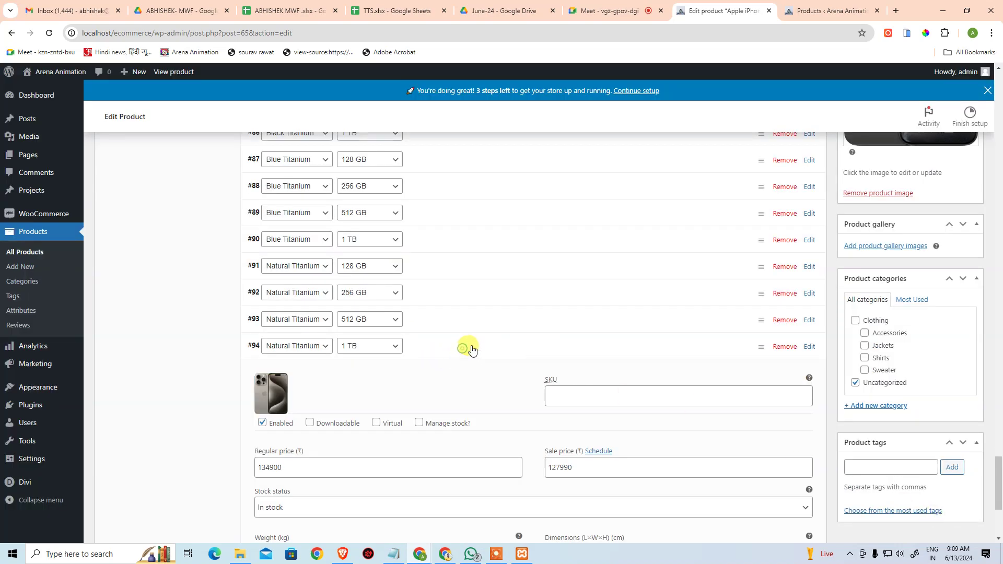
{"action": "left_click", "coordinate": [471, 348]}
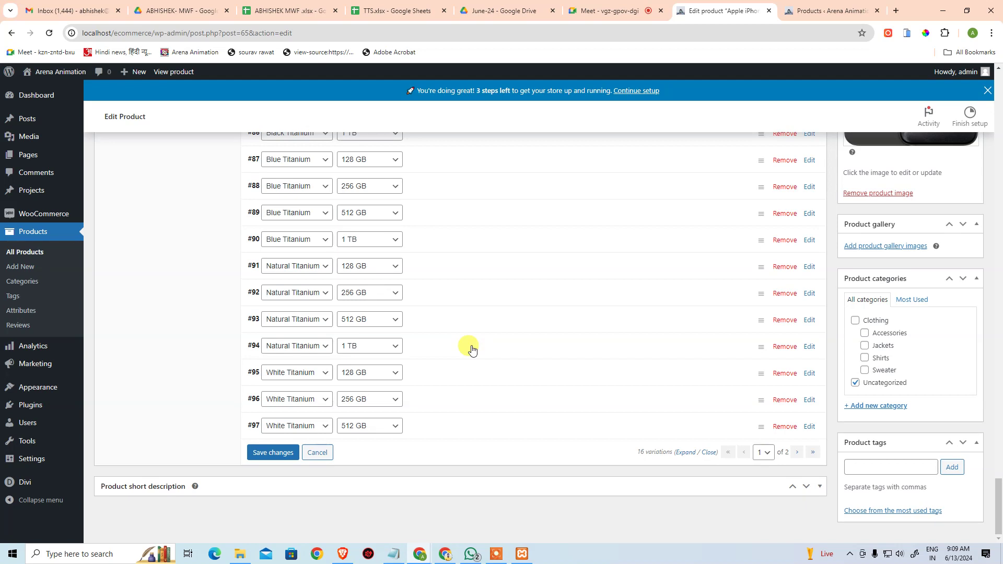
{"action": "left_click", "coordinate": [492, 343]}
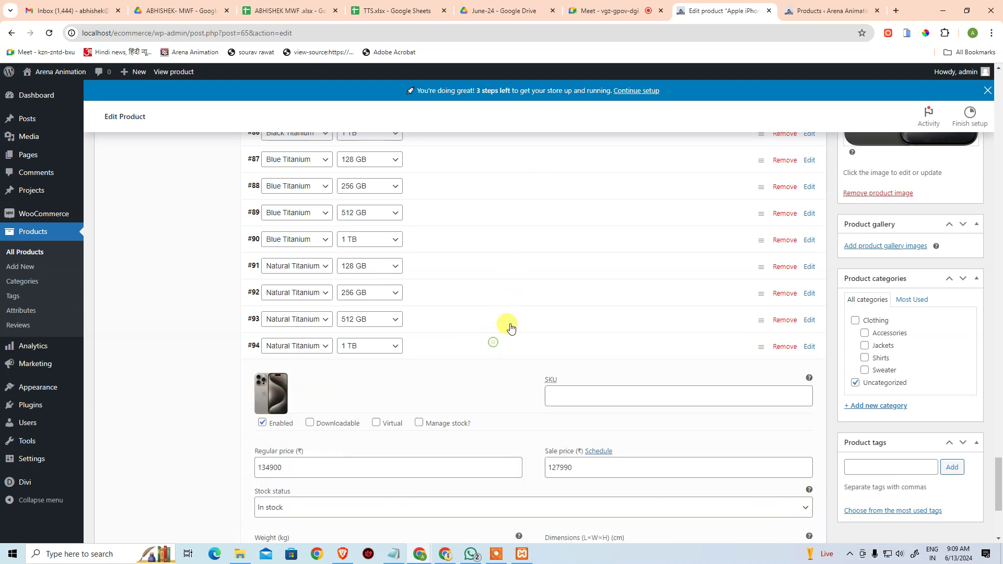
{"action": "left_click", "coordinate": [486, 345]}
Upload the white iPhone picture -original-imagtc4hv5qhegyb.jpeg from its copied web address for the White Titanium 128 GB variation.
{"action": "left_click", "coordinate": [441, 369]}
{"action": "left_click", "coordinate": [286, 421]}
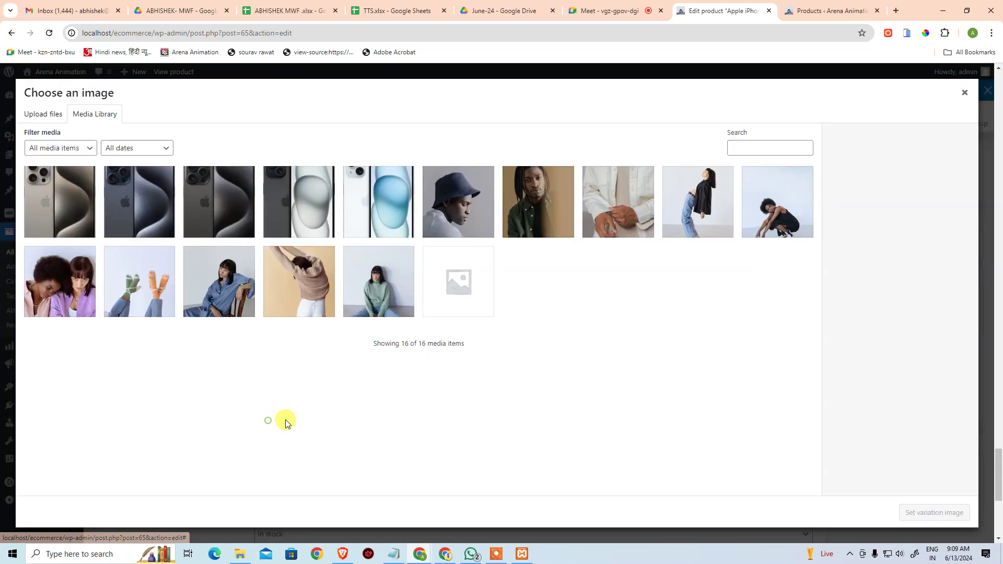
{"action": "left_click", "coordinate": [42, 114]}
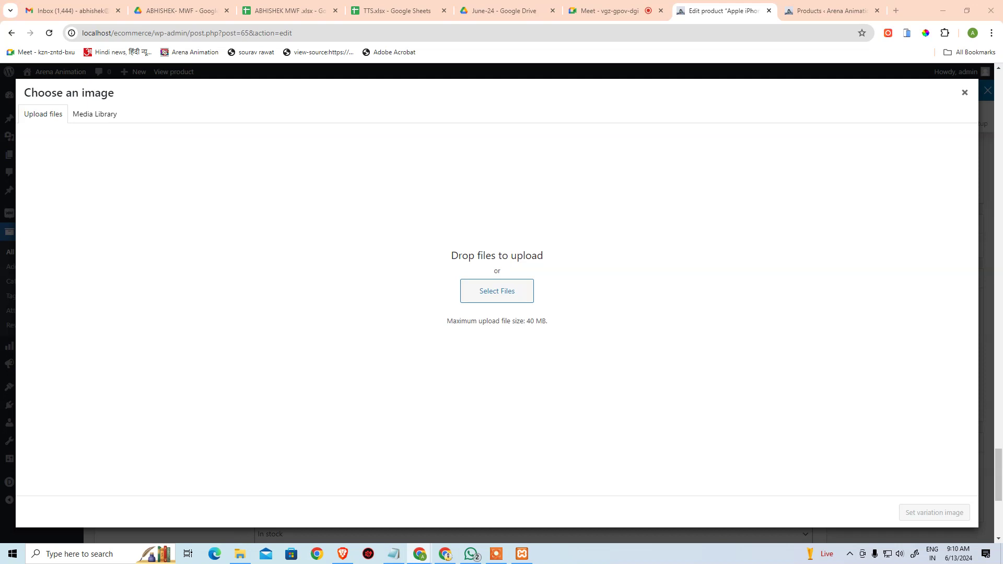
{"action": "key", "text": "ctrl+c"}
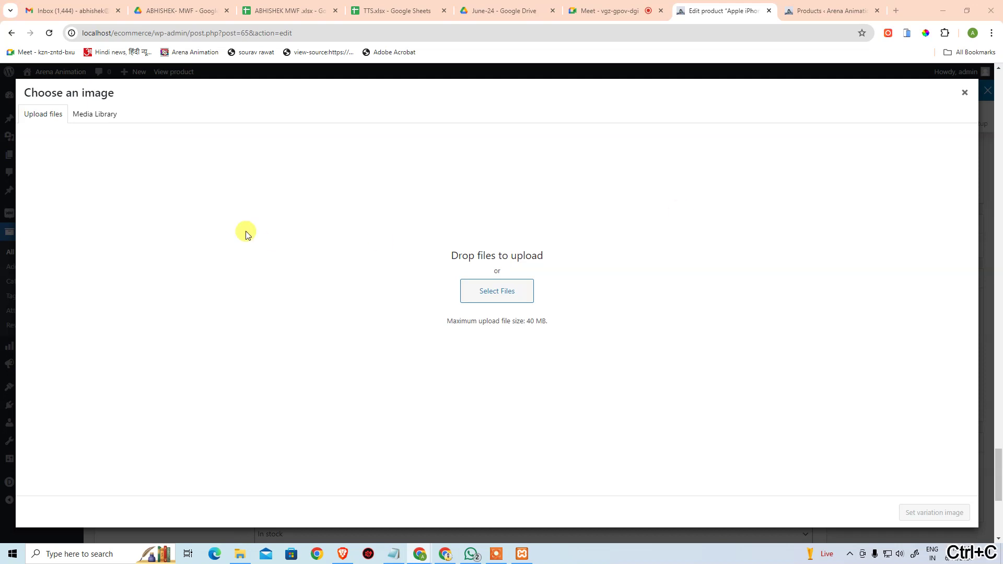
{"action": "left_click", "coordinate": [517, 290]}
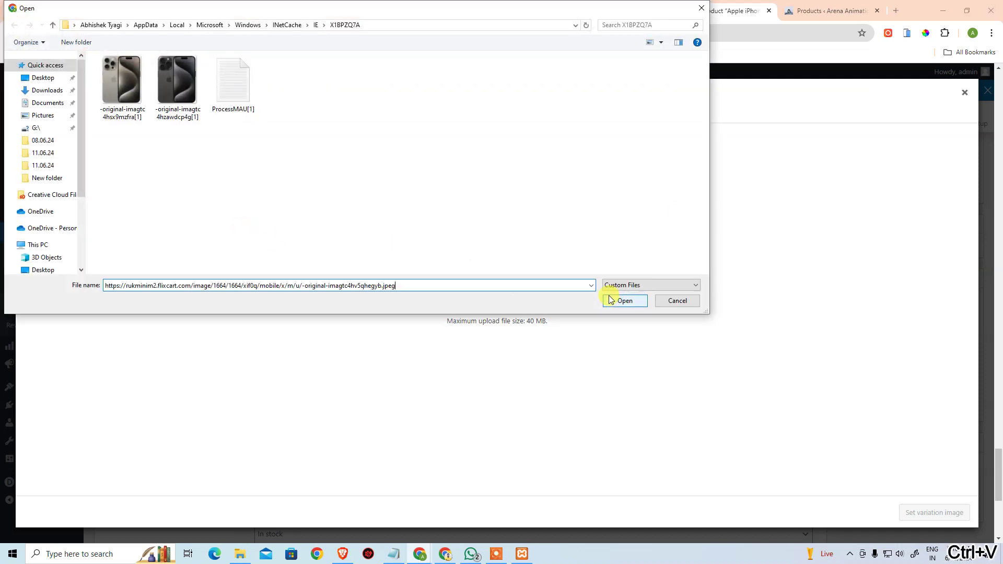
{"action": "key", "text": "ctrl+v"}
{"action": "left_click", "coordinate": [610, 300]}
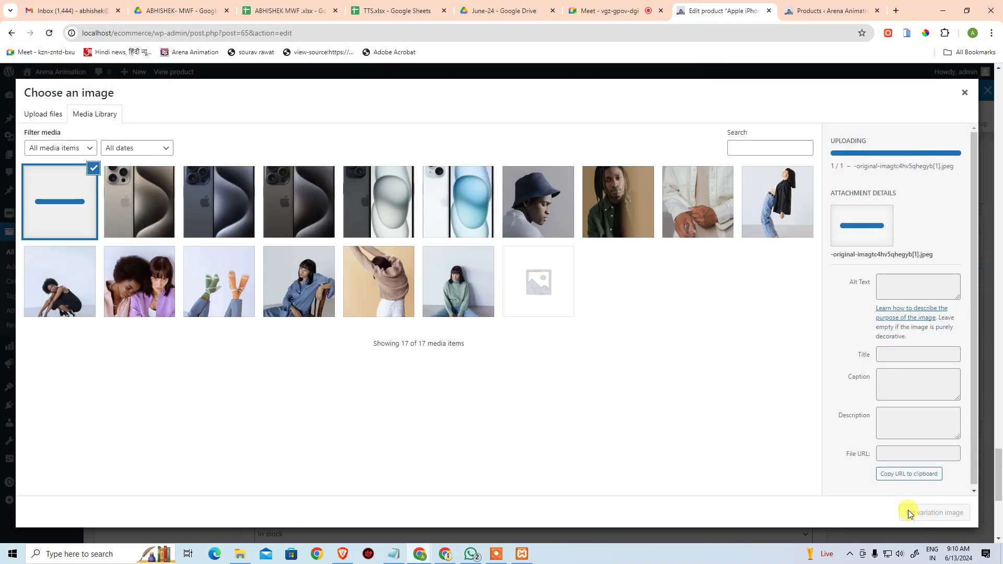
Set the uploaded white iPhone picture as the White Titanium 128 GB variation's image and collapse the variation.
{"action": "left_click", "coordinate": [910, 517]}
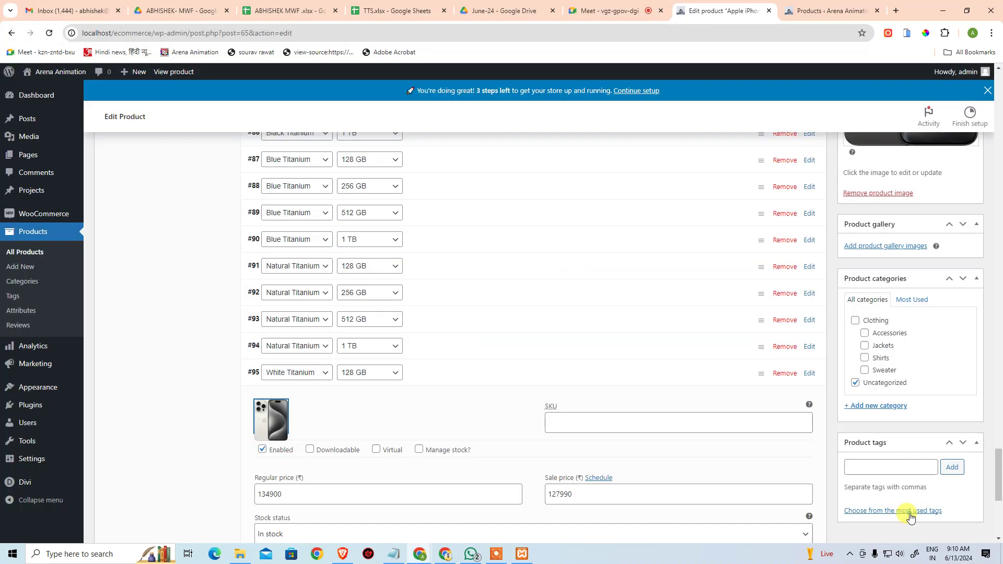
{"action": "scroll", "coordinate": [409, 372], "scroll_direction": "down", "scroll_amount": 3}
{"action": "left_click", "coordinate": [451, 222]}
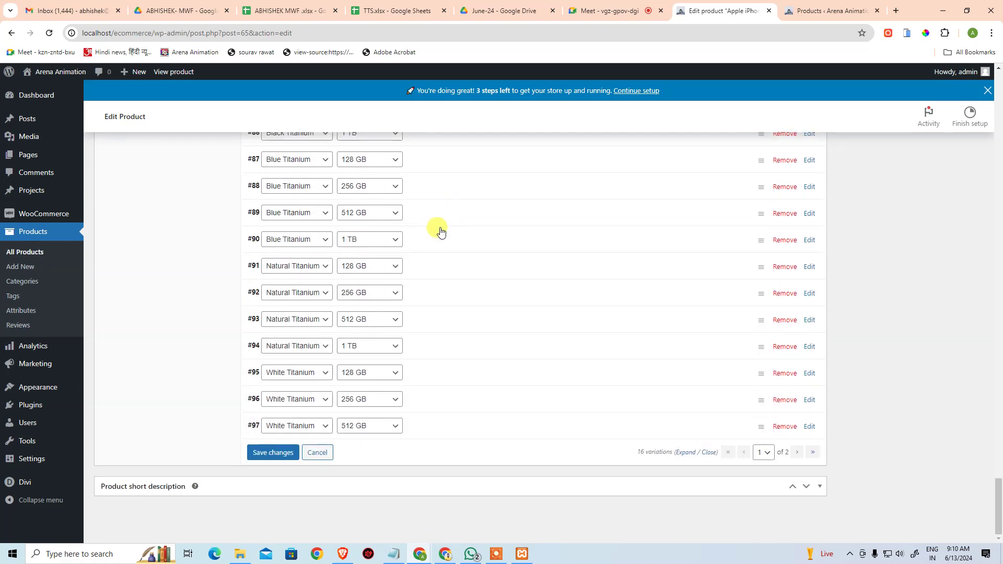
Assign the white iPhone picture from the media library as the White Titanium 256 GB variation's image and collapse the variation.
{"action": "left_click", "coordinate": [446, 404]}
{"action": "left_click", "coordinate": [271, 286]}
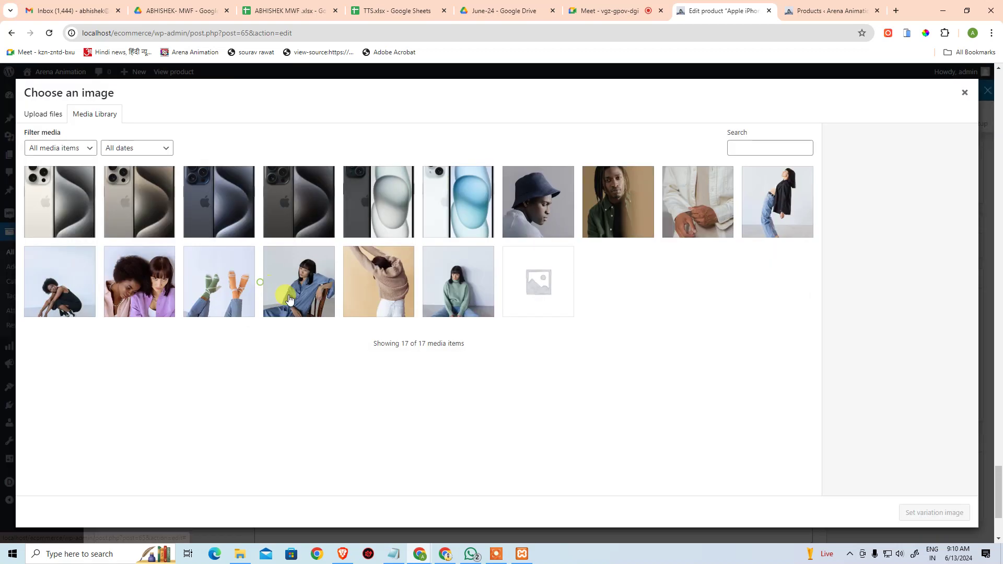
{"action": "left_click", "coordinate": [59, 202]}
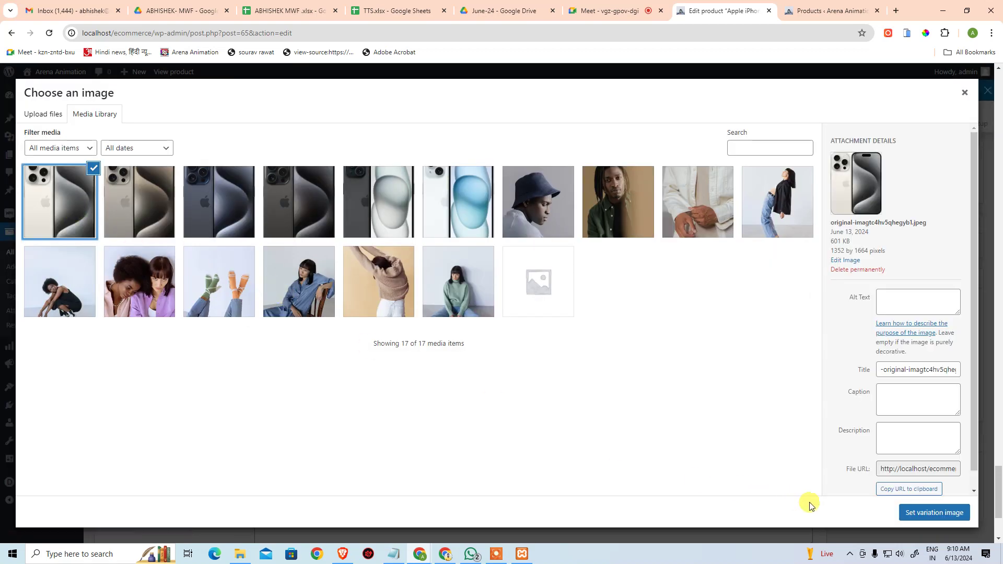
{"action": "left_click", "coordinate": [921, 518]}
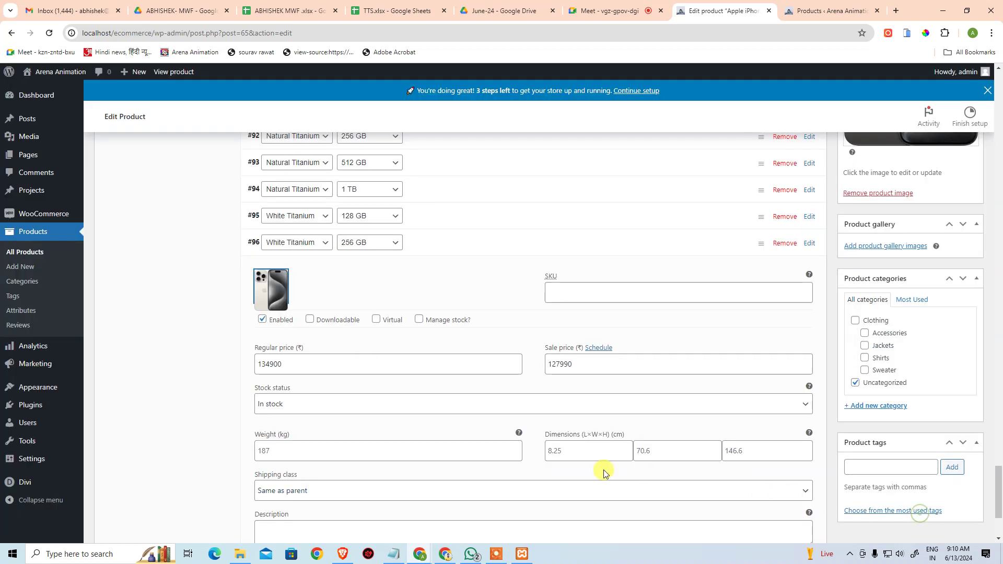
{"action": "left_click", "coordinate": [460, 249]}
Assign the white iPhone picture from the media library as the White Titanium 512 GB variation's image and collapse the variation.
{"action": "left_click", "coordinate": [457, 417]}
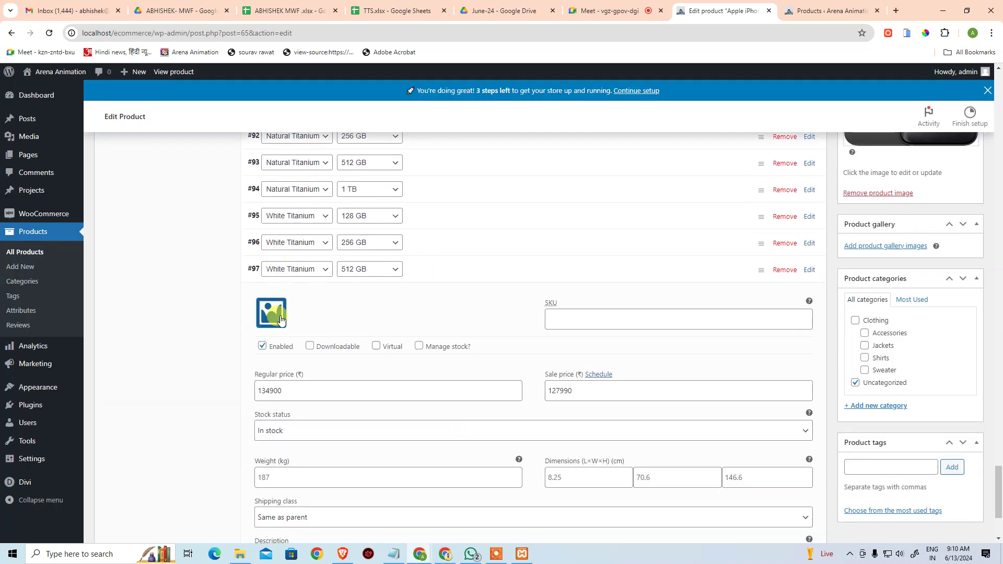
{"action": "left_click", "coordinate": [281, 320]}
{"action": "left_click", "coordinate": [61, 198]}
{"action": "left_click", "coordinate": [930, 514]}
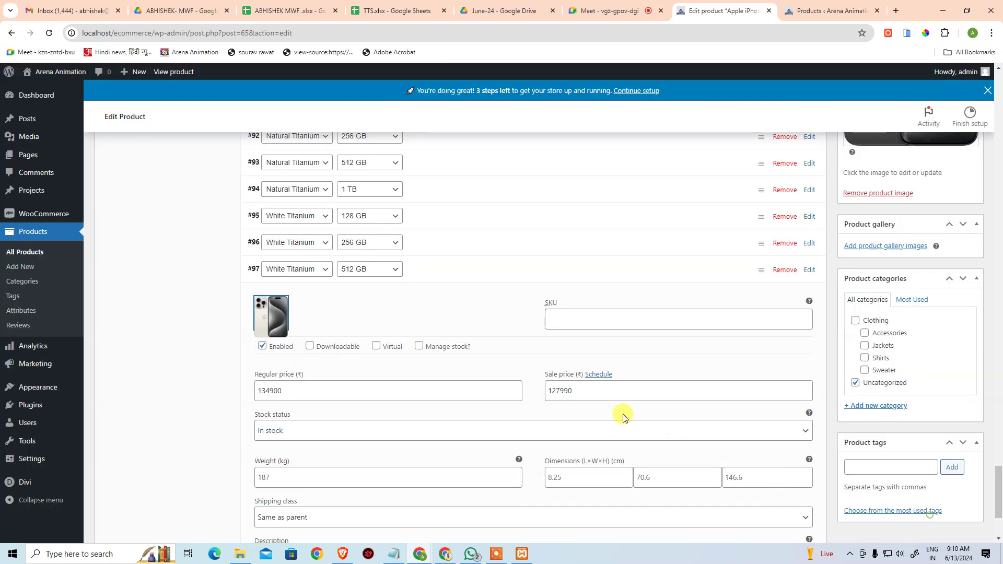
{"action": "left_click", "coordinate": [458, 277]}
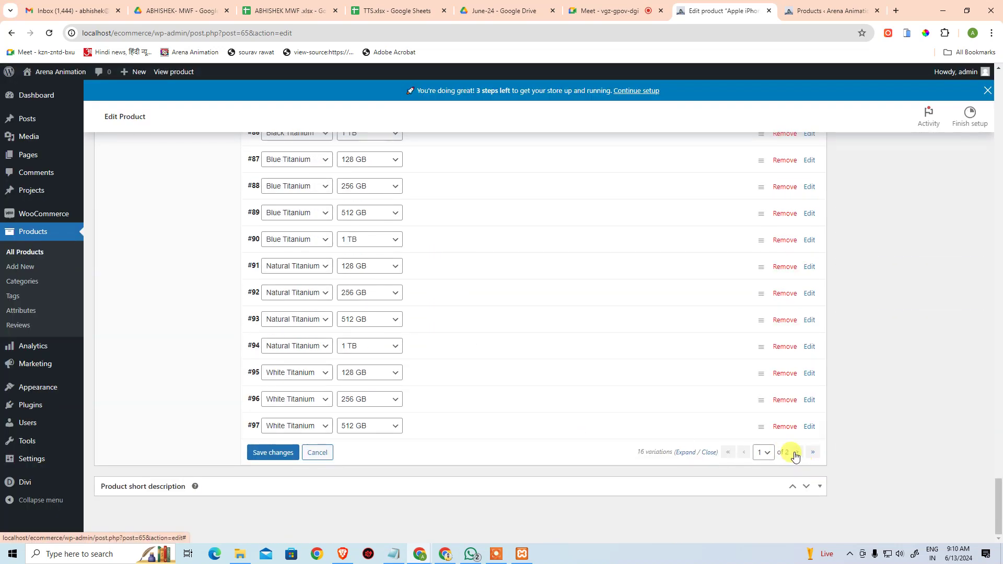
Save the variation changes and expand the White Titanium 1 TB variation on page 2 of the variations list.
{"action": "left_click", "coordinate": [276, 453]}
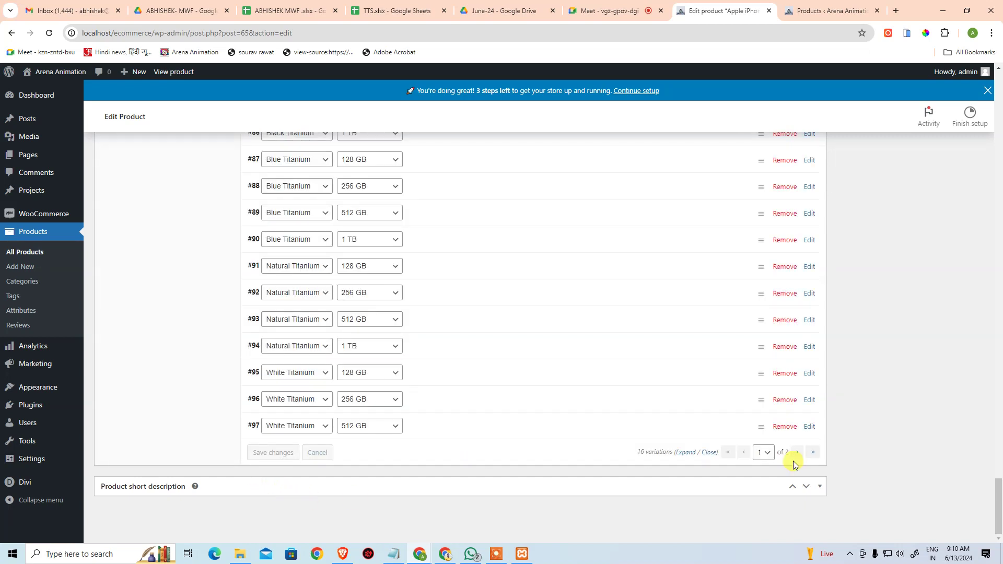
{"action": "left_click", "coordinate": [797, 452]}
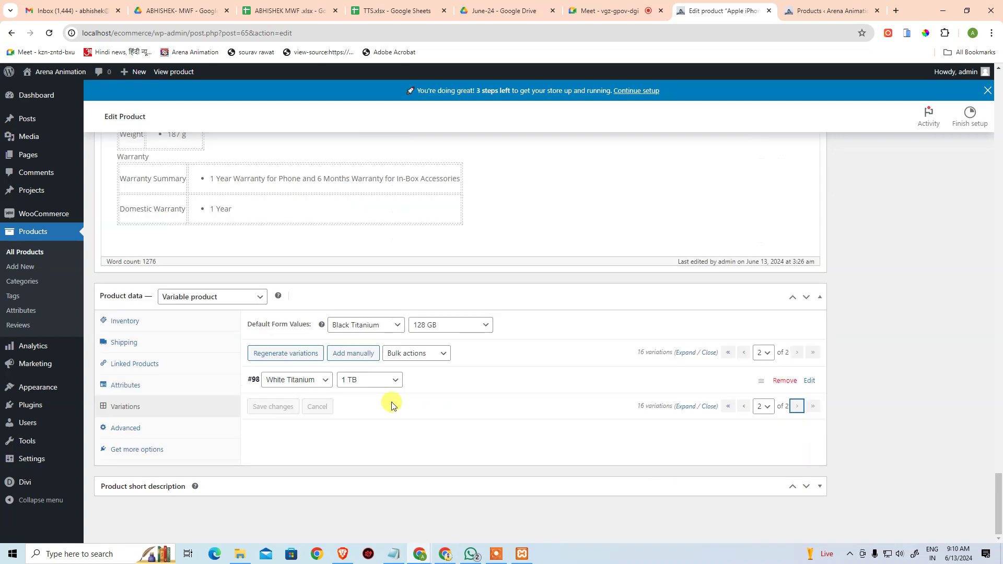
{"action": "left_click", "coordinate": [497, 381]}
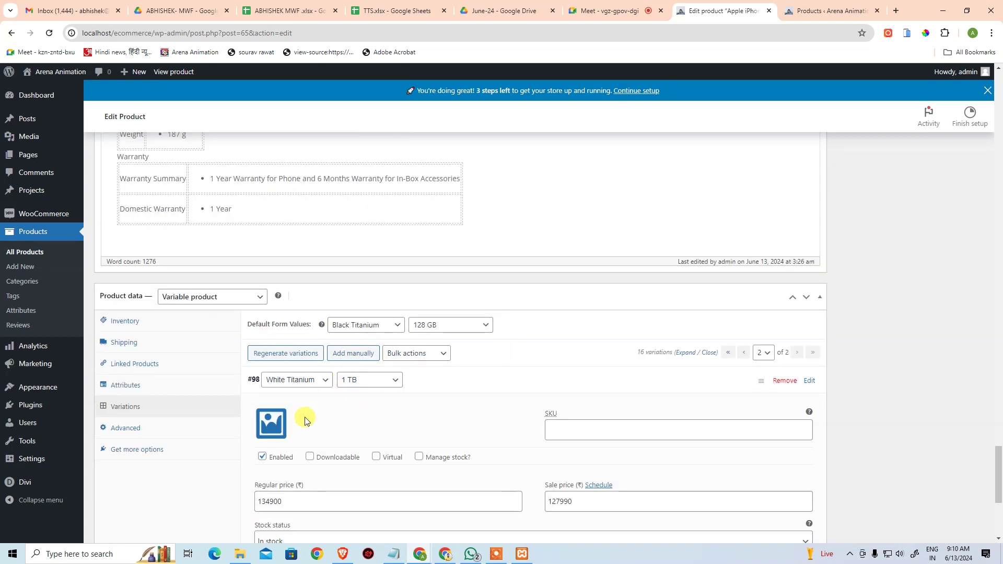
Assign the white iPhone picture from the media library as the White Titanium 1 TB variation's image and save the variation changes.
{"action": "left_click", "coordinate": [273, 422]}
{"action": "left_click", "coordinate": [71, 214]}
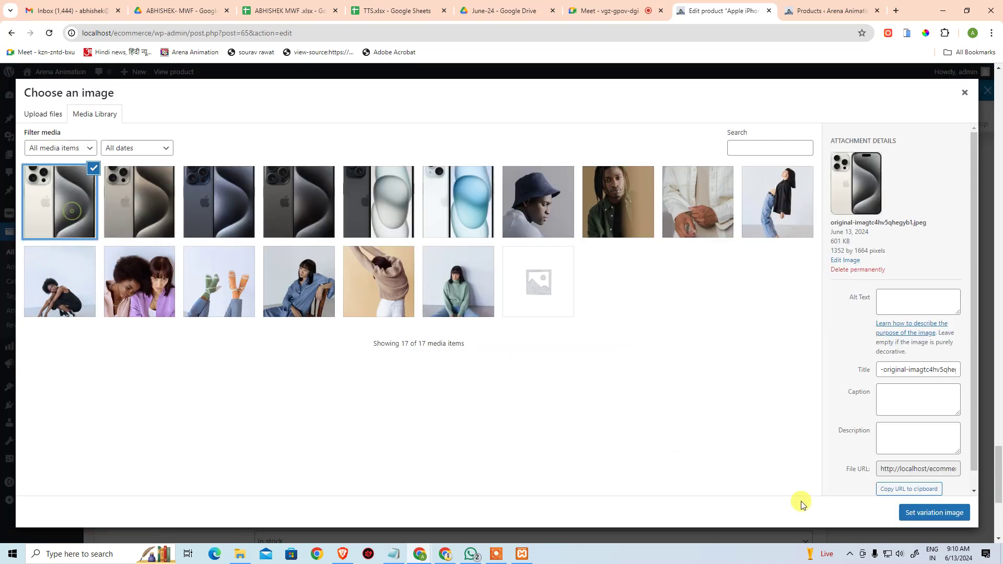
{"action": "left_click", "coordinate": [920, 513]}
{"action": "scroll", "coordinate": [550, 386], "scroll_direction": "down", "scroll_amount": 4}
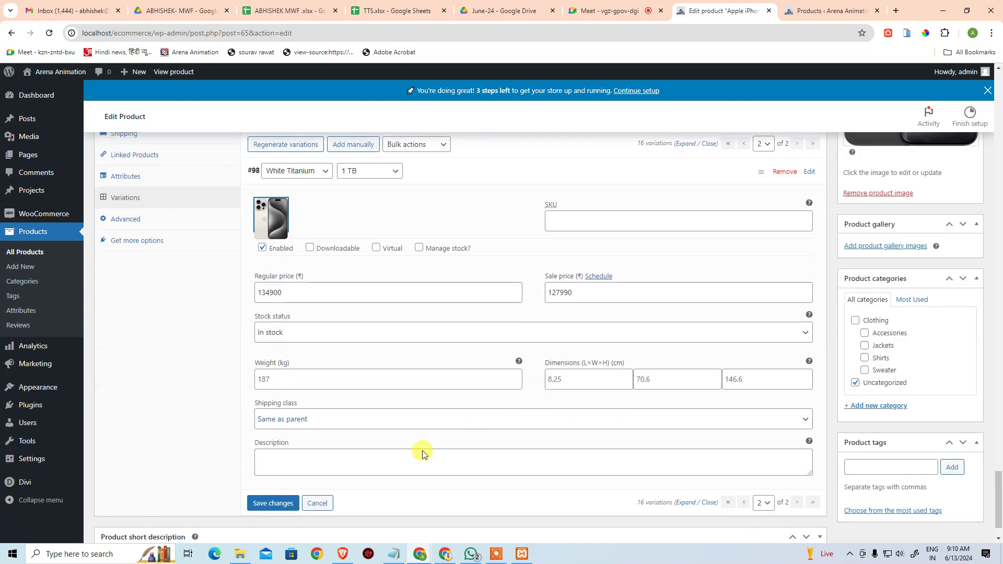
{"action": "left_click", "coordinate": [271, 507]}
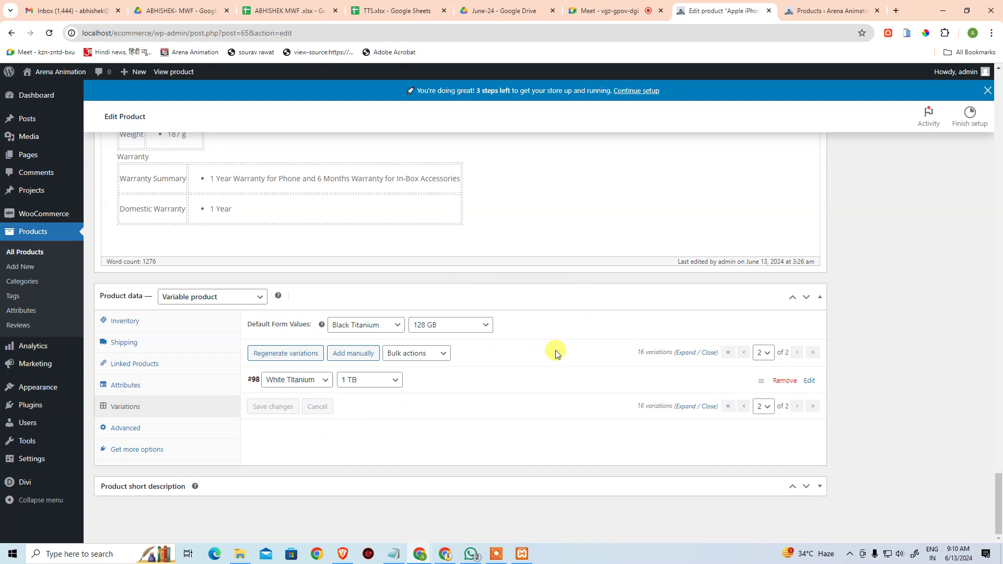
Return to page 1 of the variations list and update the published product.
{"action": "left_click", "coordinate": [744, 407]}
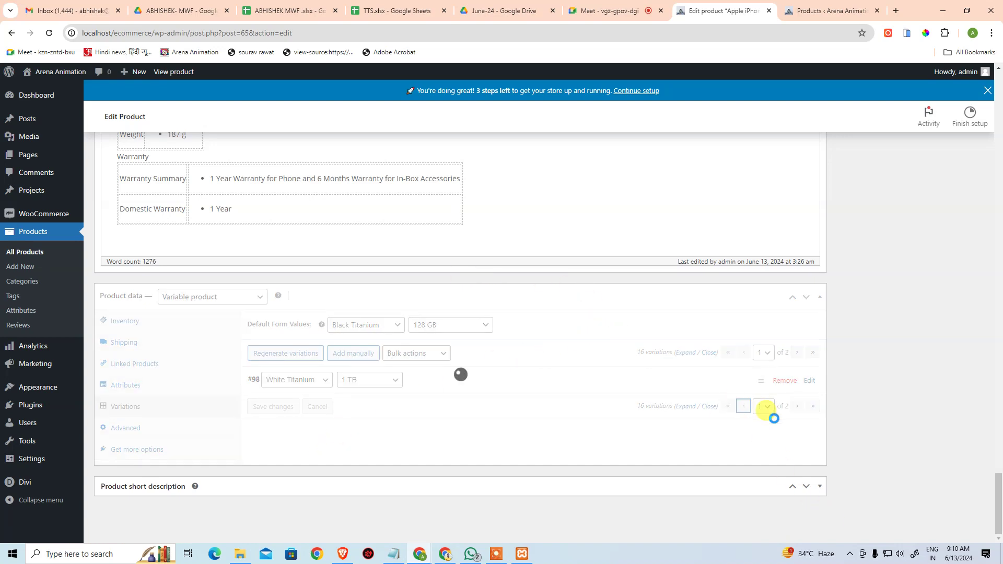
{"action": "scroll", "coordinate": [643, 293], "scroll_direction": "up", "scroll_amount": 20}
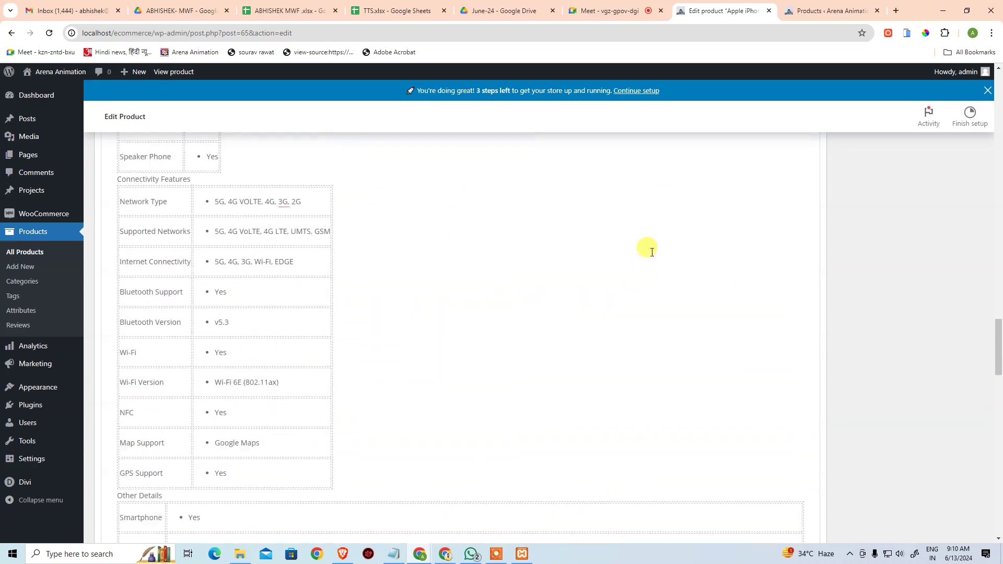
{"action": "scroll", "coordinate": [648, 220], "scroll_direction": "up", "scroll_amount": 15}
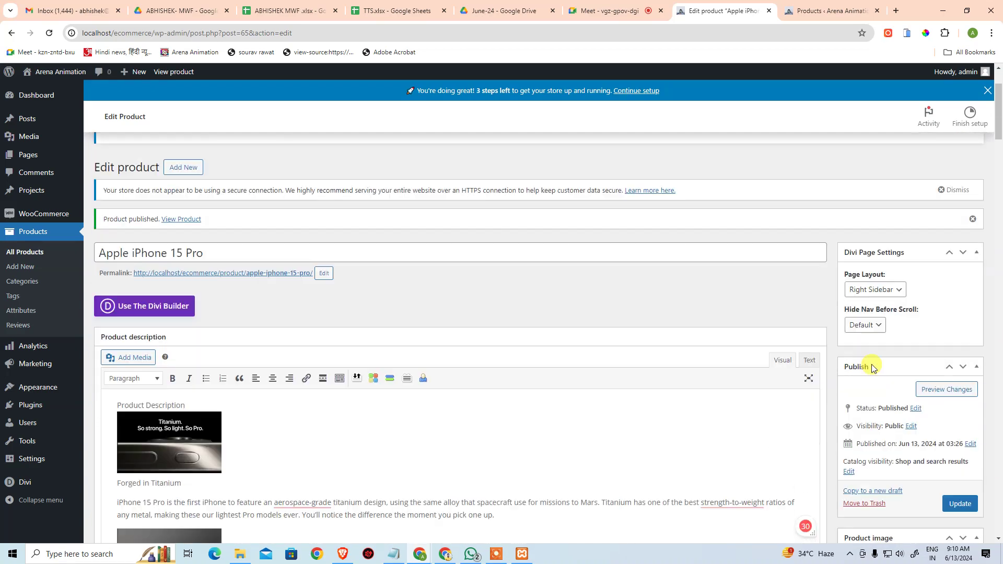
{"action": "scroll", "coordinate": [874, 365], "scroll_direction": "down", "scroll_amount": 3}
{"action": "left_click", "coordinate": [961, 343]}
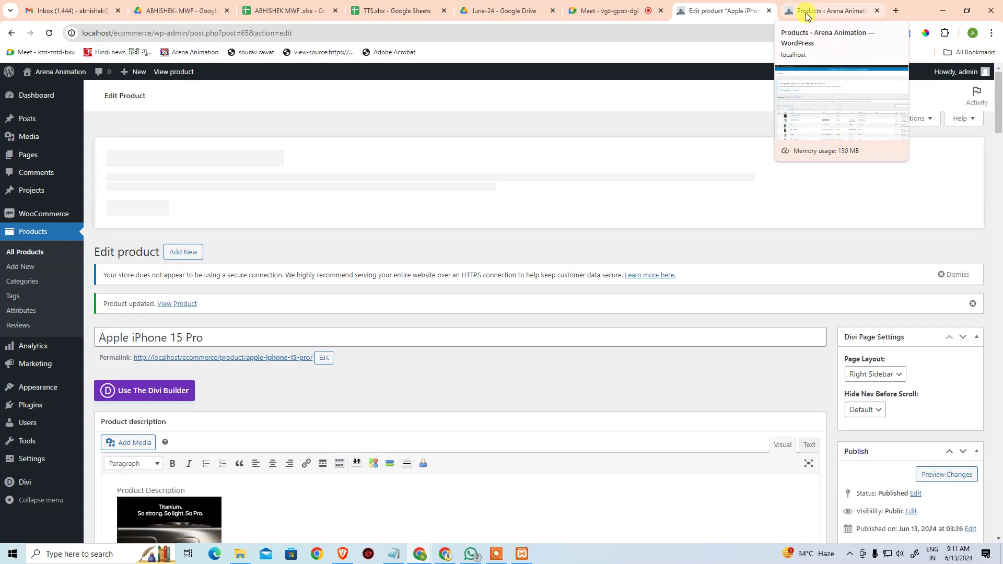
Open the Apple iPhone 15 Pro page in the shop and look over its images, description and purchase options.
{"action": "left_click", "coordinate": [820, 15]}
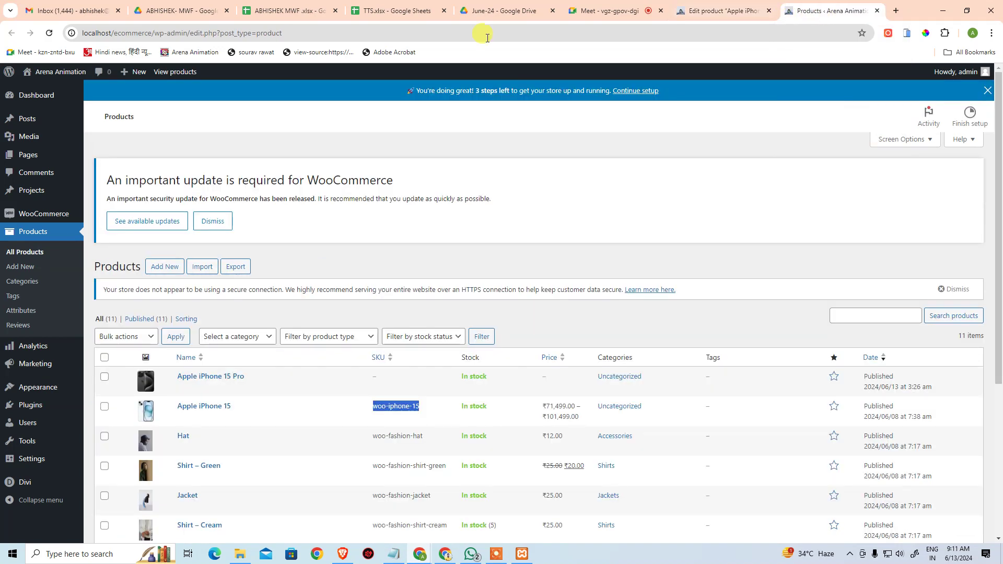
{"action": "left_click", "coordinate": [176, 71]}
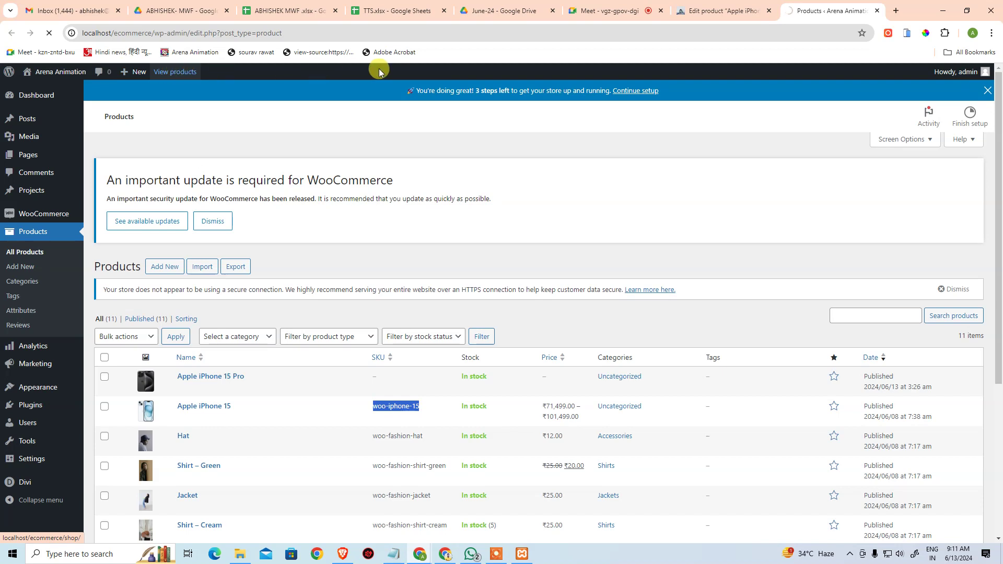
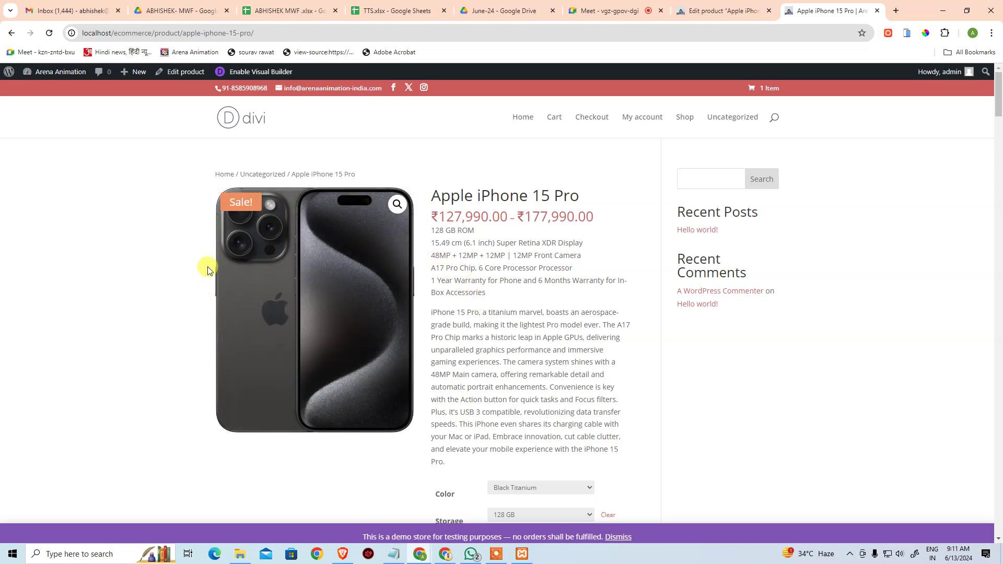
{"action": "scroll", "coordinate": [522, 271], "scroll_direction": "down", "scroll_amount": 4}
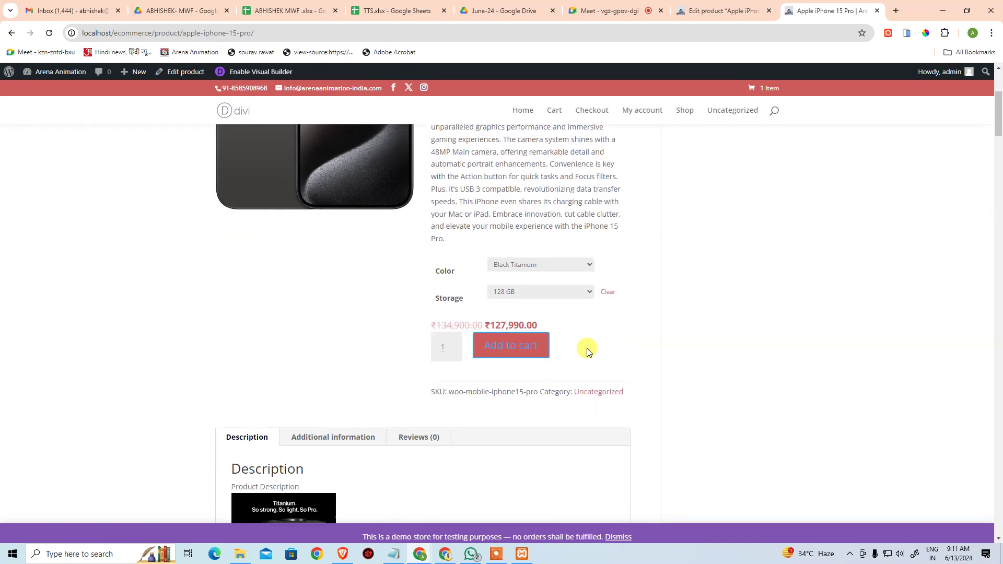
{"action": "scroll", "coordinate": [517, 292], "scroll_direction": "up", "scroll_amount": 2}
Check the product image for Blue Titanium, Natural Titanium and White Titanium with the 128 GB storage option.
{"action": "left_click", "coordinate": [549, 350]}
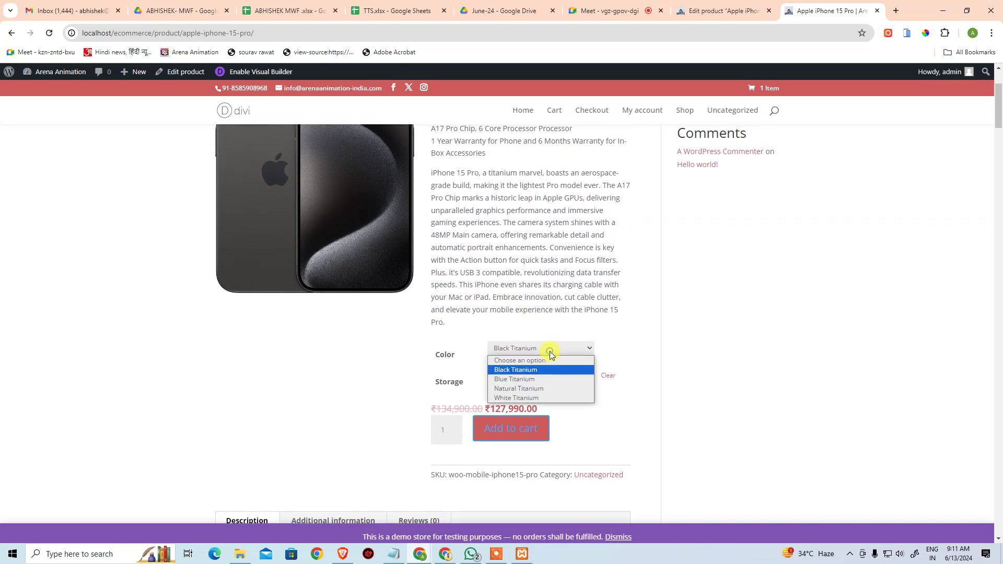
{"action": "left_click", "coordinate": [548, 380]}
{"action": "scroll", "coordinate": [321, 324], "scroll_direction": "up", "scroll_amount": 1}
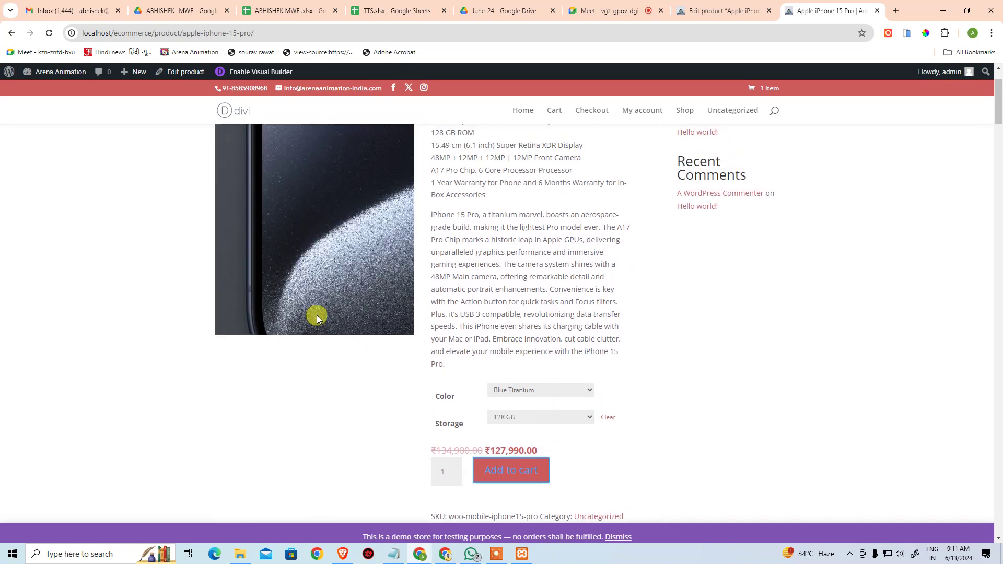
{"action": "left_click", "coordinate": [567, 392]}
{"action": "left_click", "coordinate": [553, 430]}
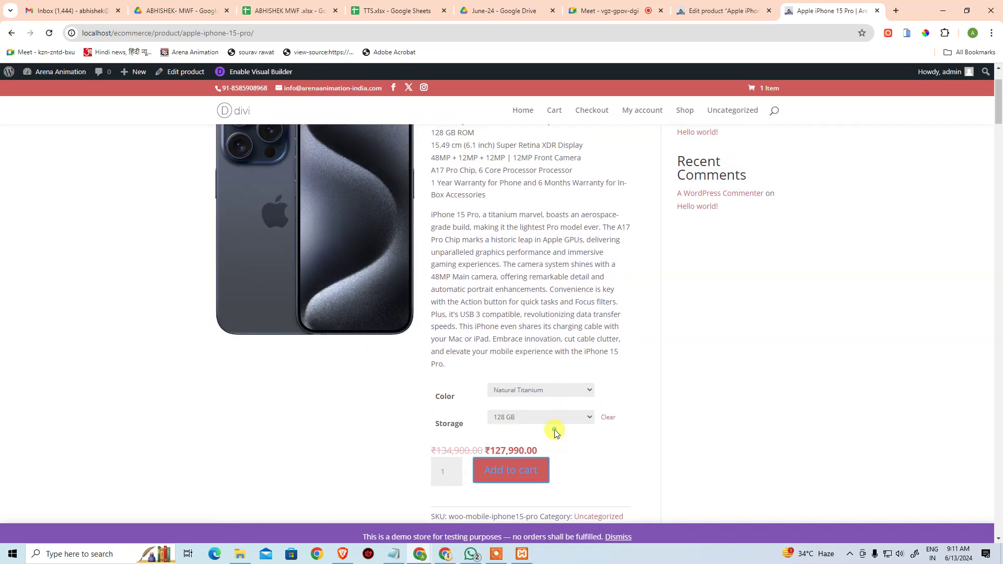
{"action": "left_click", "coordinate": [551, 390]}
{"action": "left_click", "coordinate": [551, 435]}
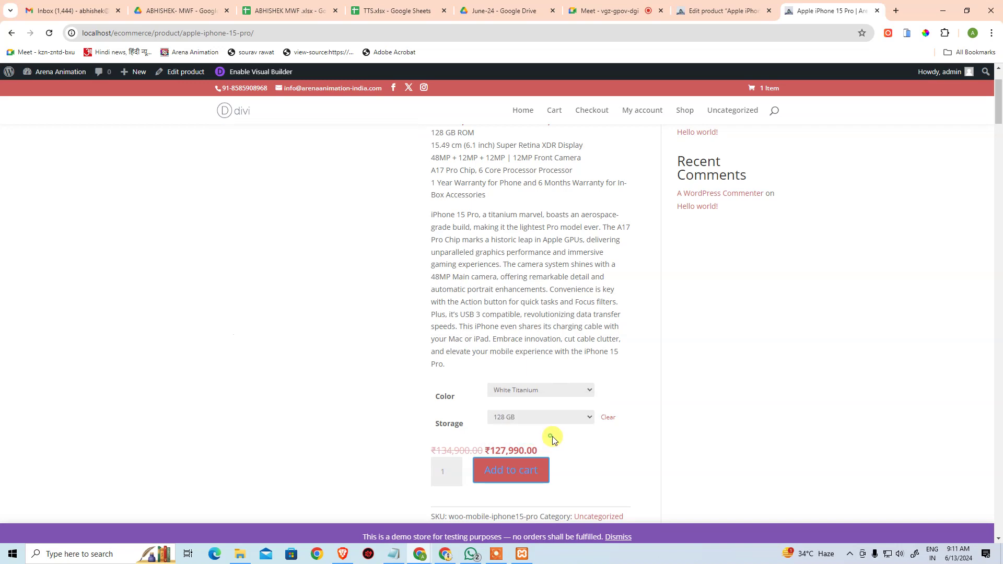
{"action": "scroll", "coordinate": [473, 363], "scroll_direction": "up", "scroll_amount": 1}
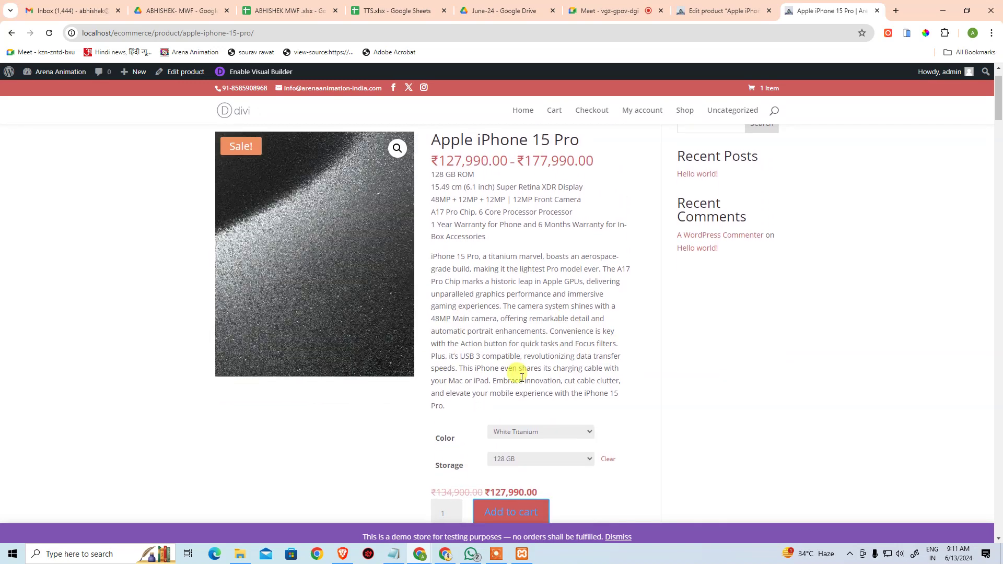
{"action": "left_click", "coordinate": [550, 434]}
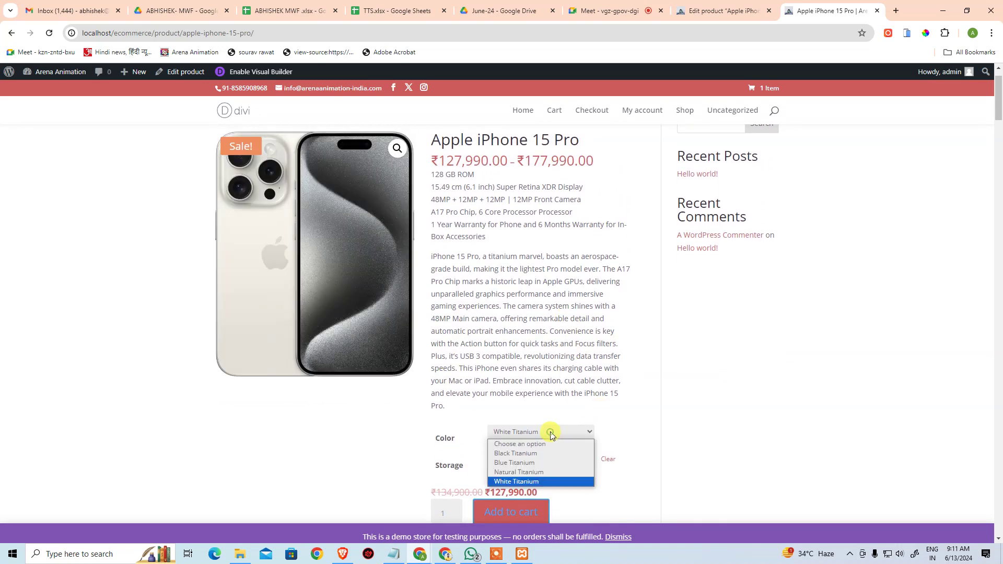
{"action": "left_click", "coordinate": [557, 480]}
Select the Black Titanium colour and check the price for the 256 GB, 512 GB and 1 TB storage options.
{"action": "scroll", "coordinate": [625, 429], "scroll_direction": "down", "scroll_amount": 1}
{"action": "left_click", "coordinate": [549, 391]}
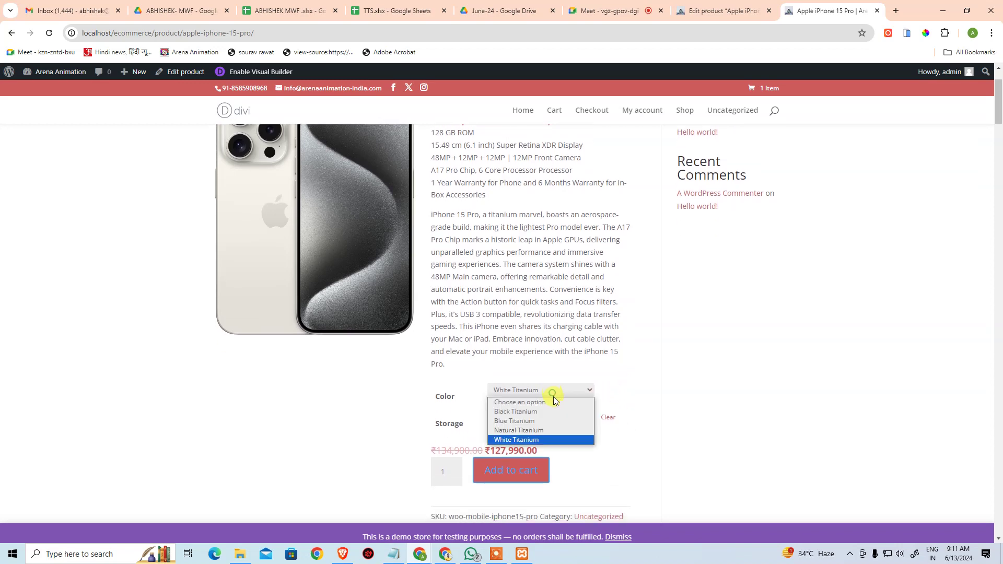
{"action": "left_click", "coordinate": [569, 413]}
{"action": "left_click", "coordinate": [572, 417]}
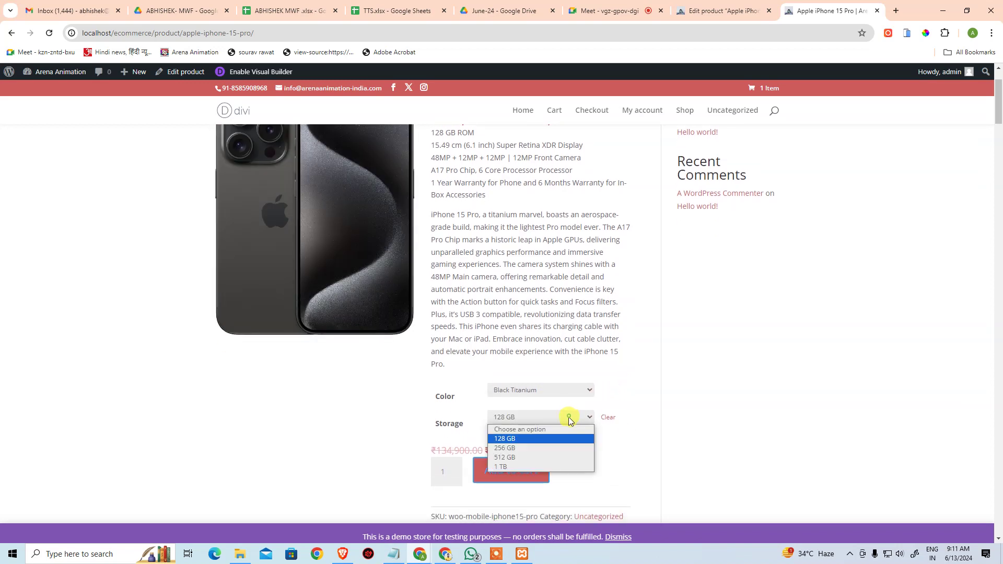
{"action": "left_click", "coordinate": [569, 444]}
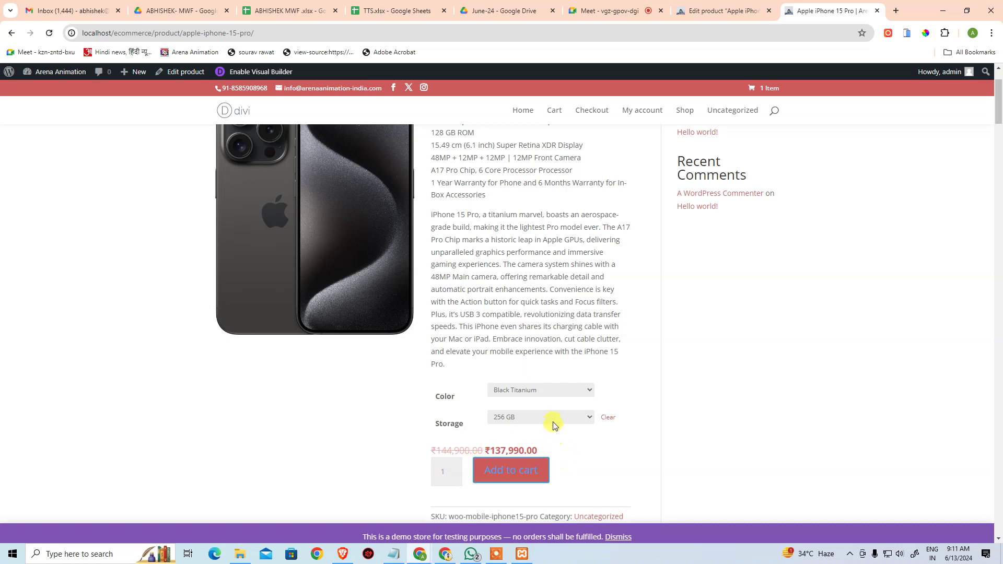
{"action": "left_click", "coordinate": [553, 421]}
{"action": "left_click", "coordinate": [550, 455]}
{"action": "left_click", "coordinate": [541, 417]}
{"action": "left_click", "coordinate": [537, 463]}
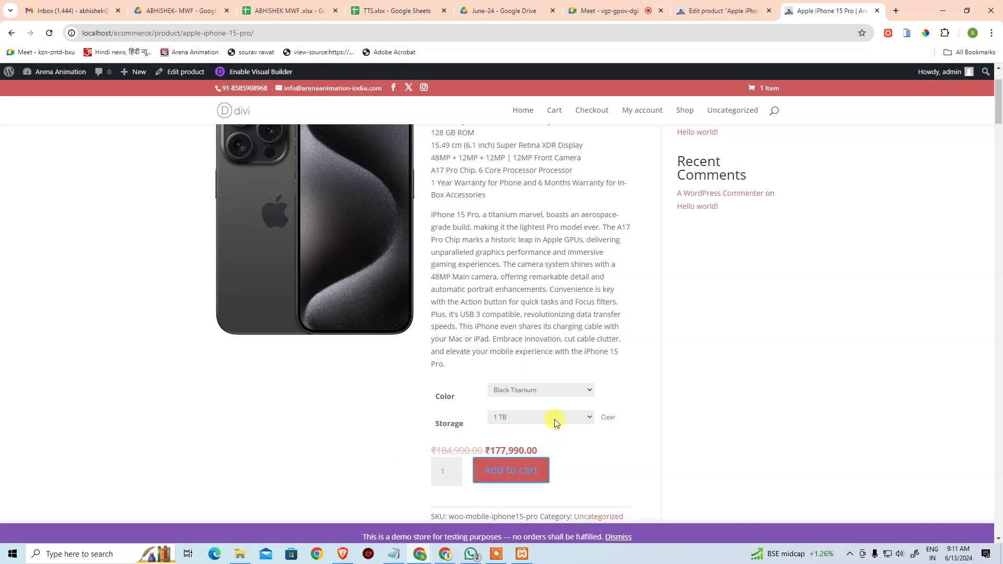
Select the Blue Titanium colour and check the price for the 256 GB, 512 GB and 1 TB storage options.
{"action": "left_click", "coordinate": [548, 390]}
{"action": "left_click", "coordinate": [540, 423]}
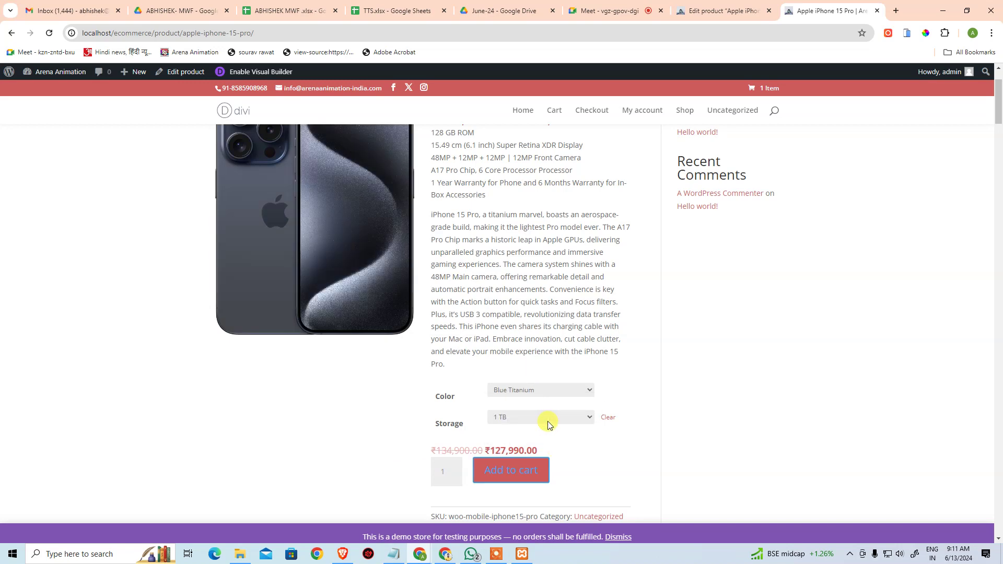
{"action": "left_click", "coordinate": [547, 424]}
{"action": "left_click", "coordinate": [549, 448]}
{"action": "left_click", "coordinate": [556, 425]}
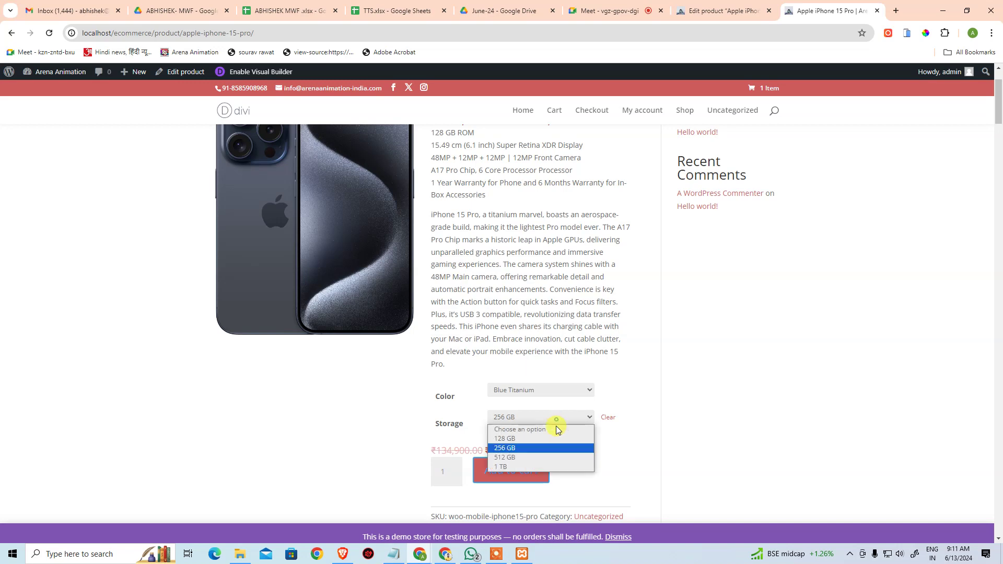
{"action": "left_click", "coordinate": [555, 457]}
{"action": "left_click", "coordinate": [556, 418]}
{"action": "left_click", "coordinate": [553, 465]}
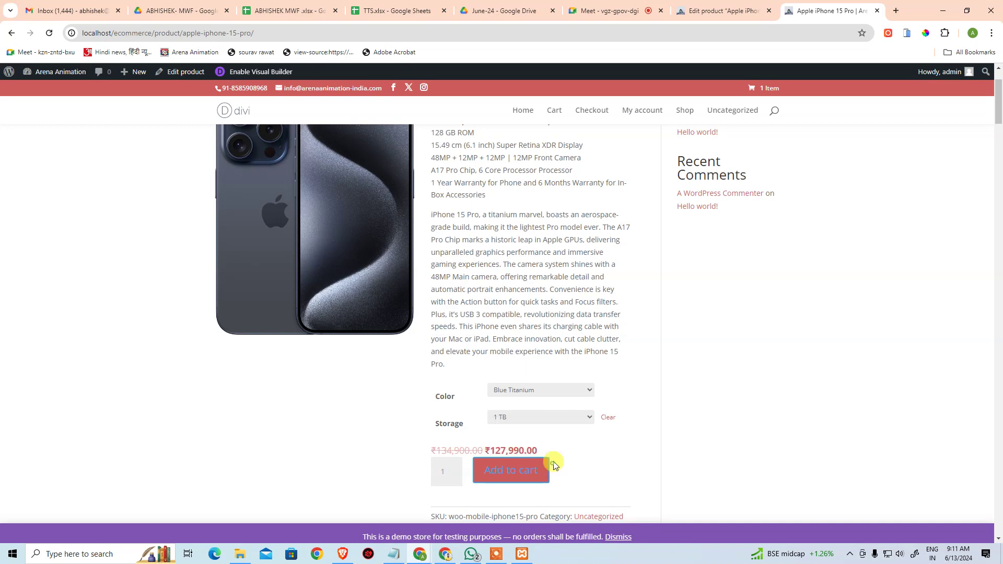
{"action": "left_click", "coordinate": [550, 390]}
{"action": "left_click", "coordinate": [552, 393]}
{"action": "left_click", "coordinate": [556, 393]}
{"action": "left_click", "coordinate": [713, 388]}
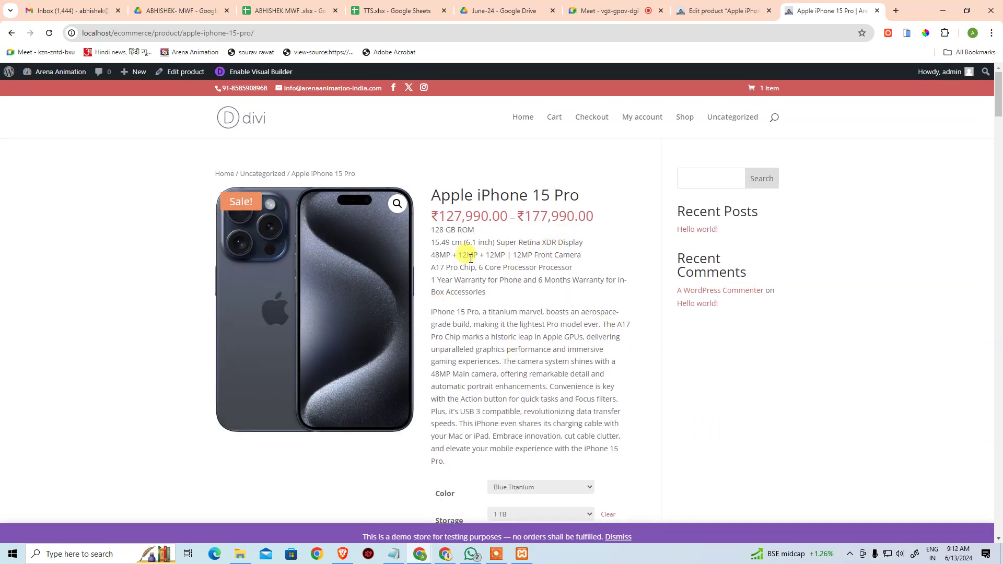
Examine the formatting of the specification lines below the price range on the shop's product page.
{"action": "left_click_drag", "start_coordinate": [435, 231], "coordinate": [601, 287]}
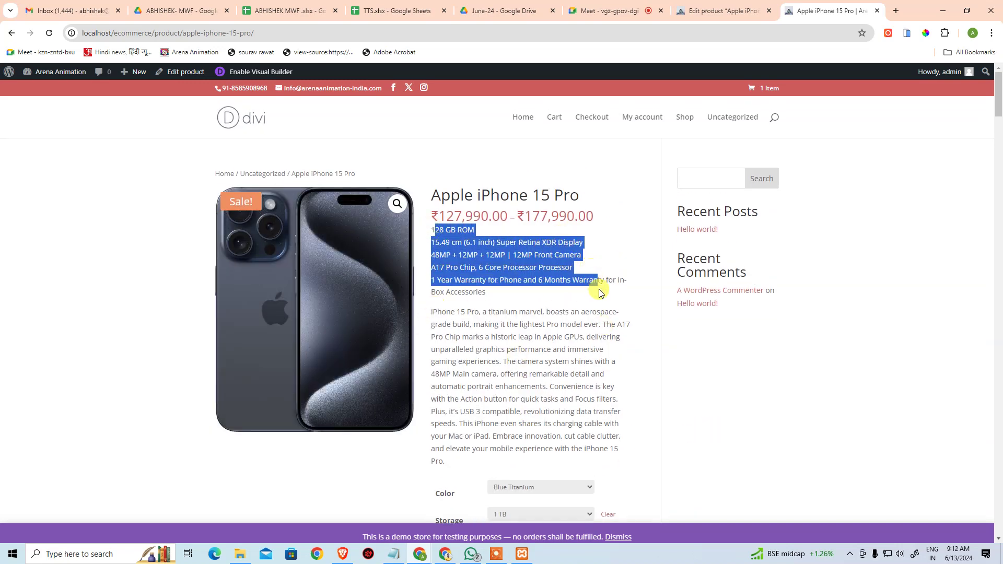
{"action": "left_click", "coordinate": [594, 303]}
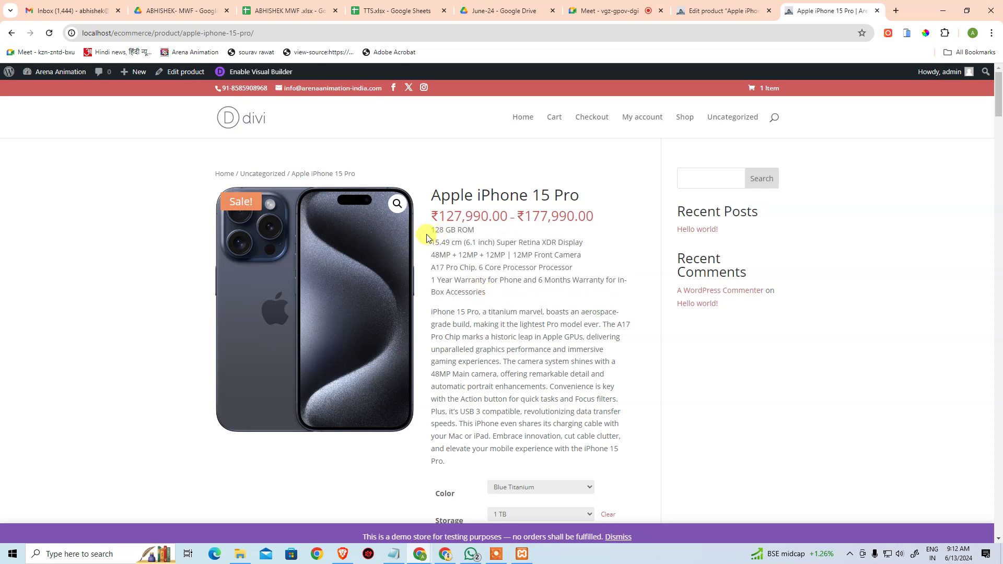
{"action": "left_click_drag", "start_coordinate": [429, 230], "coordinate": [520, 314]}
{"action": "left_click", "coordinate": [524, 324]}
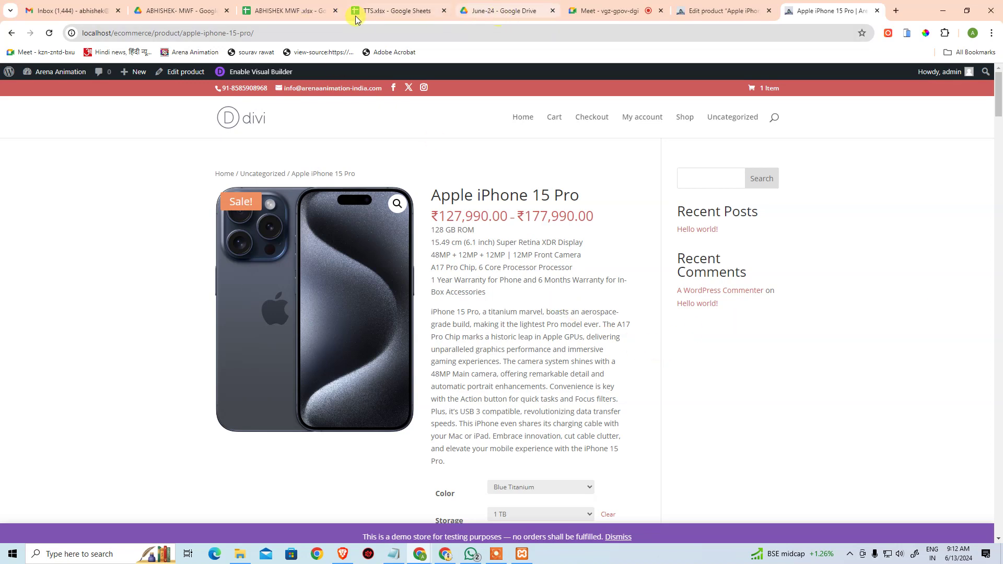
Switch back to the Apple iPhone 15 Pro product editor and expand the product short description.
{"action": "left_click", "coordinate": [703, 13]}
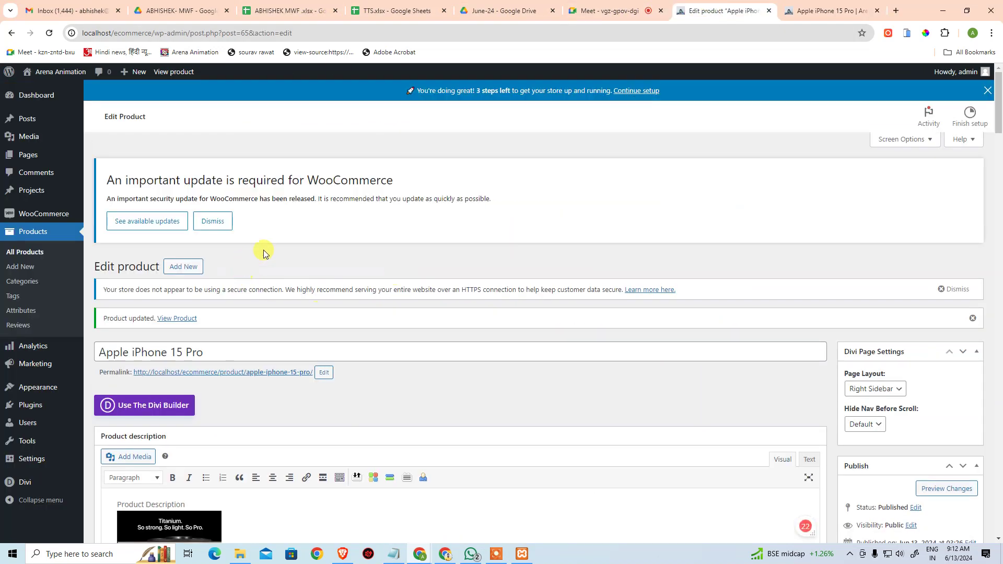
{"action": "scroll", "coordinate": [340, 352], "scroll_direction": "down", "scroll_amount": 20}
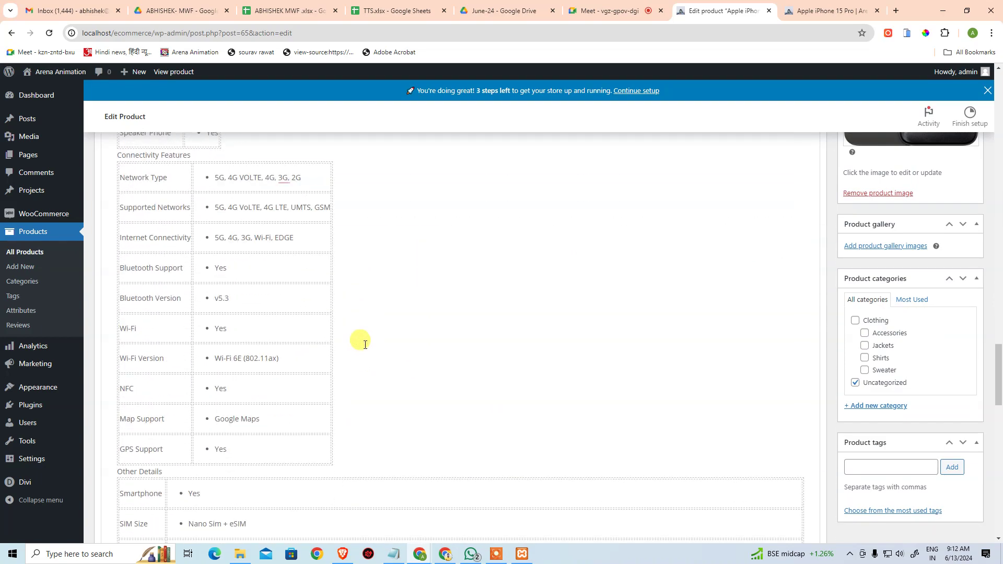
{"action": "scroll", "coordinate": [365, 344], "scroll_direction": "down", "scroll_amount": 10}
{"action": "scroll", "coordinate": [365, 334], "scroll_direction": "up", "scroll_amount": 4}
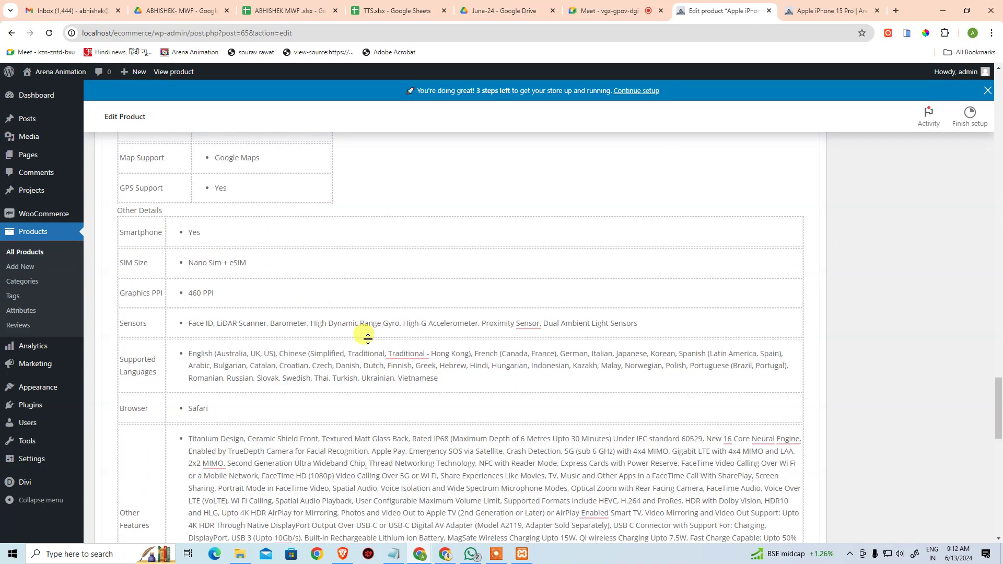
{"action": "left_click_drag", "start_coordinate": [217, 235], "coordinate": [178, 238]}
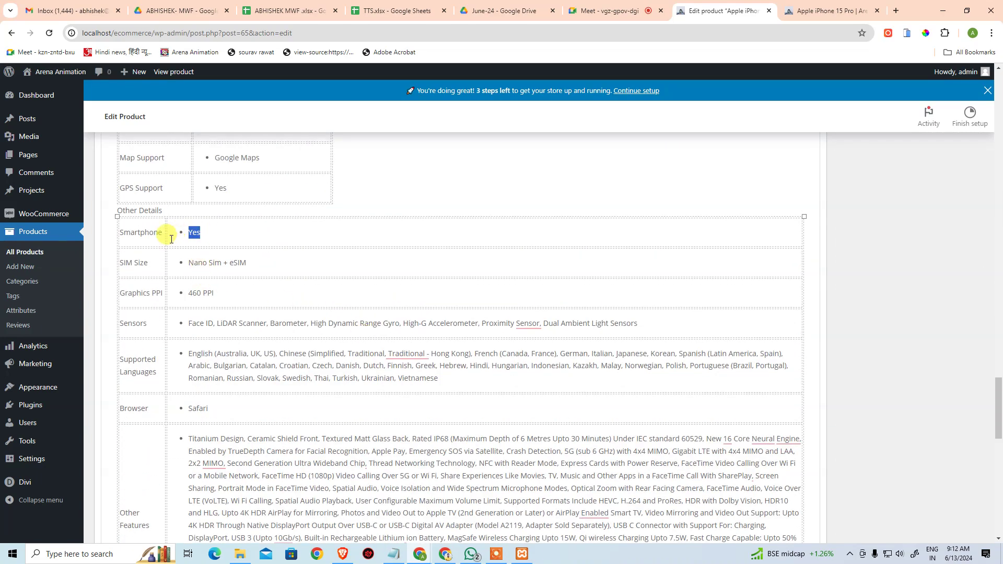
{"action": "scroll", "coordinate": [308, 302], "scroll_direction": "down", "scroll_amount": 10}
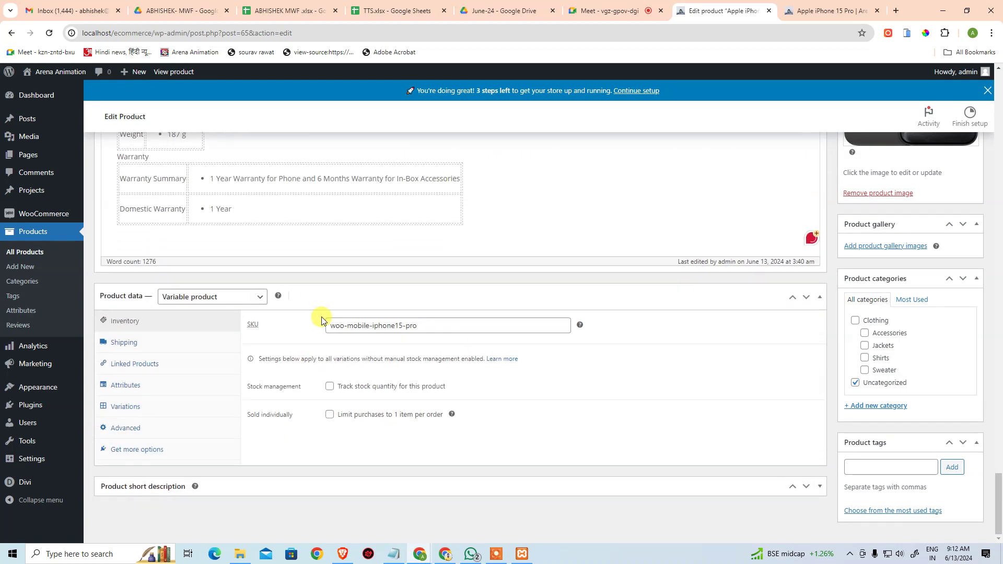
{"action": "left_click", "coordinate": [428, 484]}
Format the specification lines at the start of the product short description as a bulleted list.
{"action": "scroll", "coordinate": [418, 460], "scroll_direction": "down", "scroll_amount": 2}
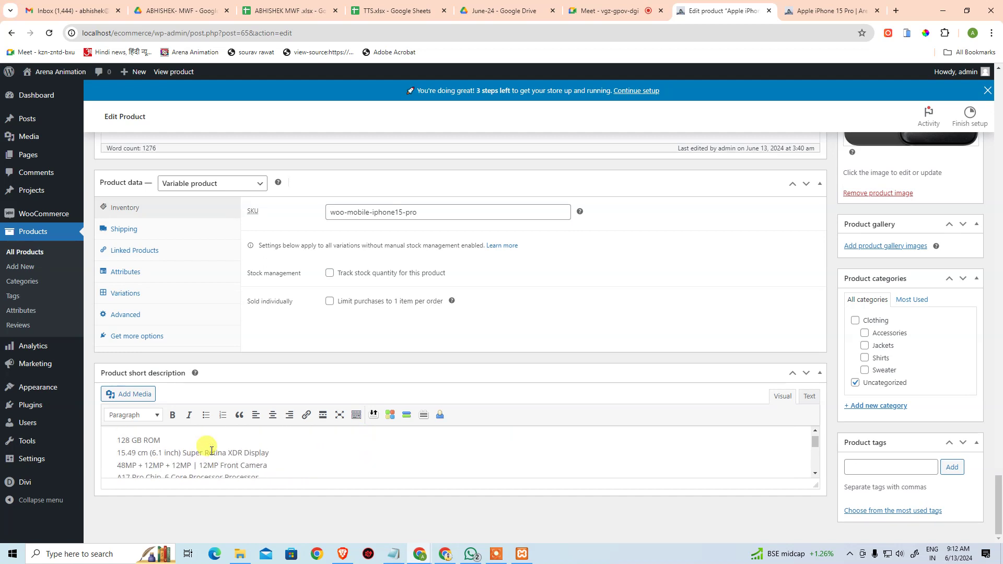
{"action": "scroll", "coordinate": [250, 444], "scroll_direction": "down", "scroll_amount": 2}
{"action": "left_click_drag", "start_coordinate": [370, 445], "coordinate": [96, 449]}
{"action": "left_click", "coordinate": [206, 414]}
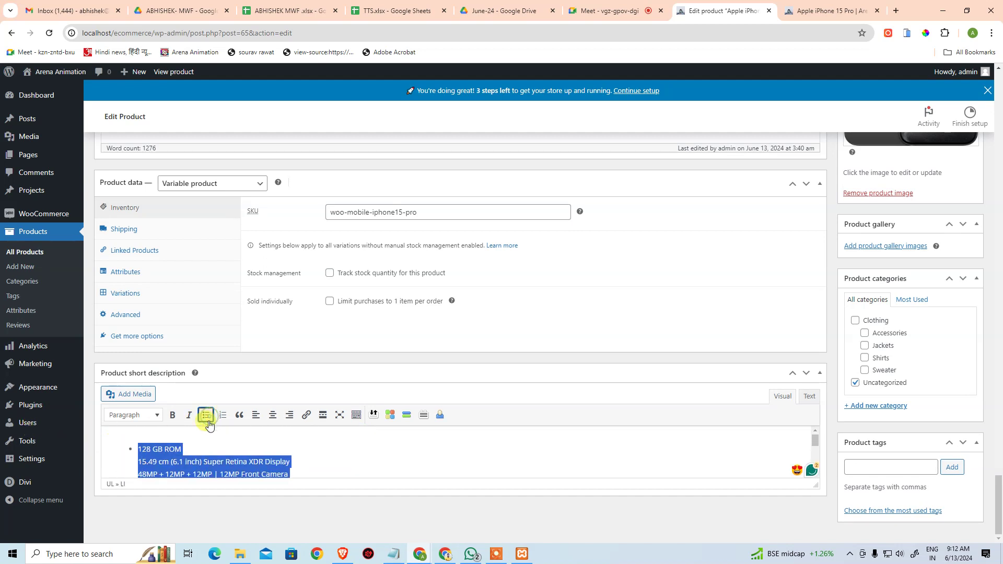
Enlarge the product short description editor vertically so that its whole text fits in view.
{"action": "left_click", "coordinate": [233, 462]}
{"action": "scroll", "coordinate": [252, 445], "scroll_direction": "down", "scroll_amount": 3}
{"action": "scroll", "coordinate": [230, 433], "scroll_direction": "up", "scroll_amount": 1}
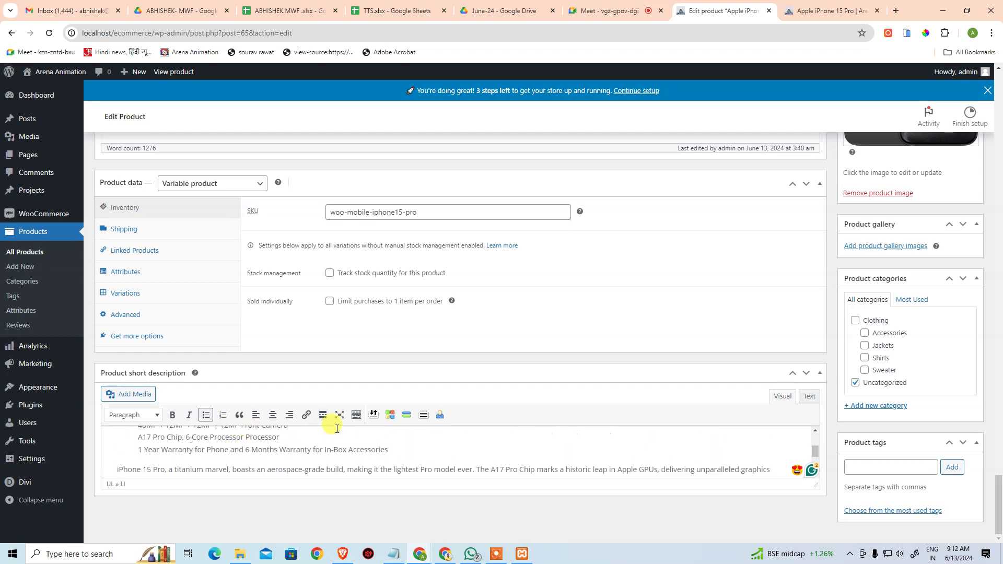
{"action": "left_click_drag", "start_coordinate": [819, 486], "coordinate": [811, 560]}
{"action": "scroll", "coordinate": [801, 322], "scroll_direction": "down", "scroll_amount": 2}
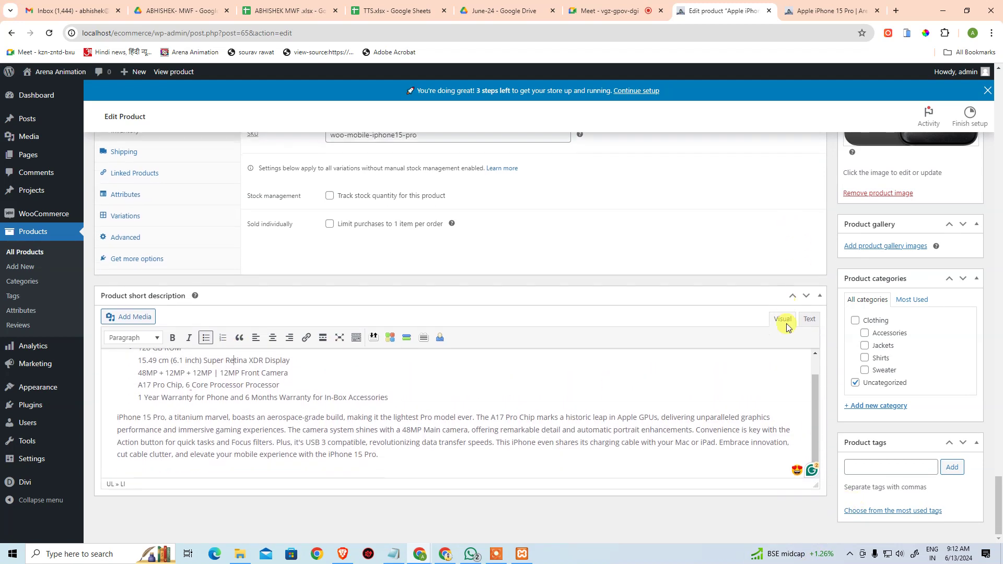
{"action": "left_click_drag", "start_coordinate": [818, 490], "coordinate": [816, 549]}
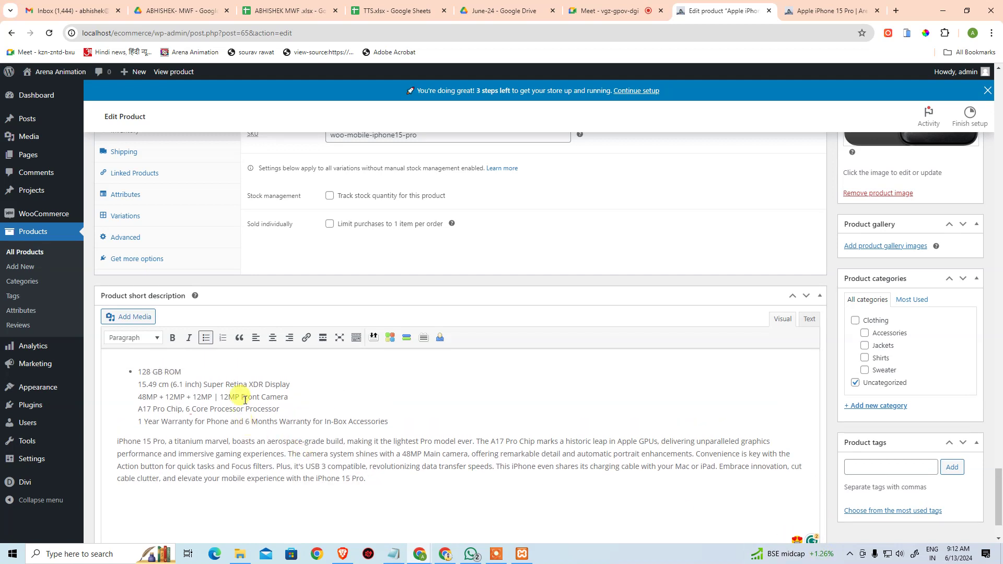
Split the single bullet in the short description into five separate bullets, one for each specification line.
{"action": "left_click", "coordinate": [224, 366]}
{"action": "key", "text": "Delete"}
{"action": "key", "text": "Return"}
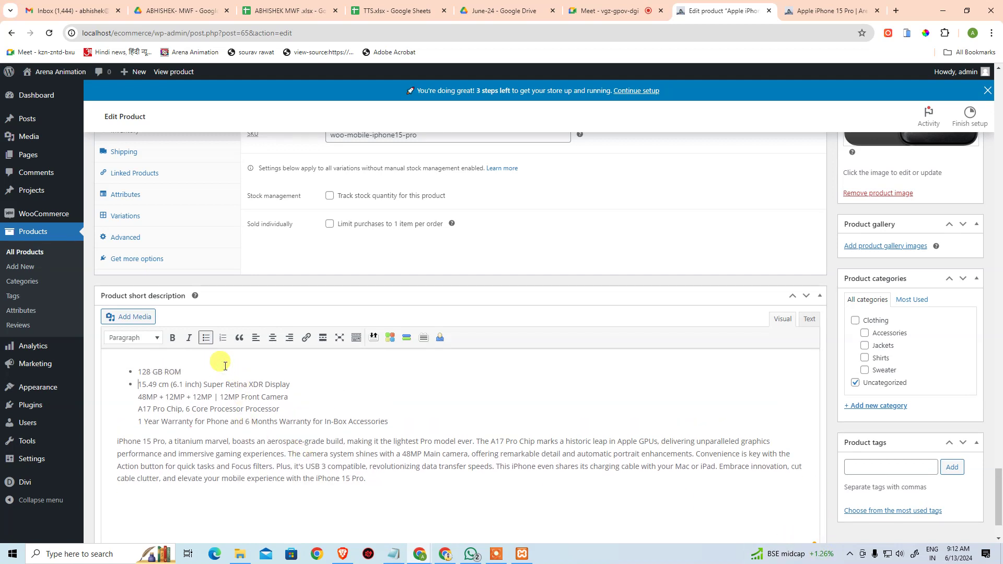
{"action": "key", "text": "Delete"}
{"action": "key", "text": "Return"}
{"action": "key", "text": "Delete"}
{"action": "key", "text": "Return"}
{"action": "key", "text": "Delete"}
{"action": "key", "text": "Return"}
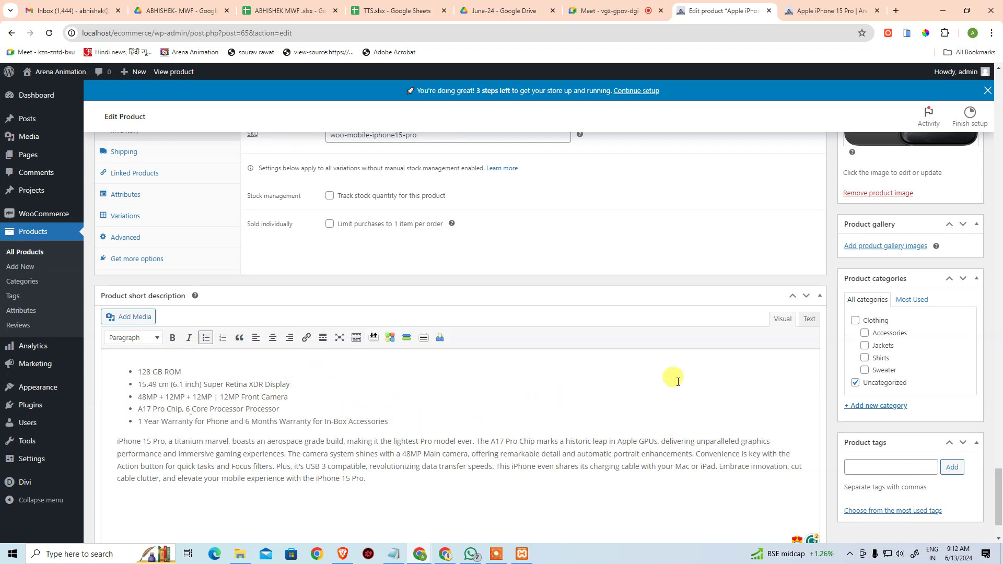
Check the short description's HTML list markup, return to the visual view and update the product.
{"action": "left_click", "coordinate": [810, 322]}
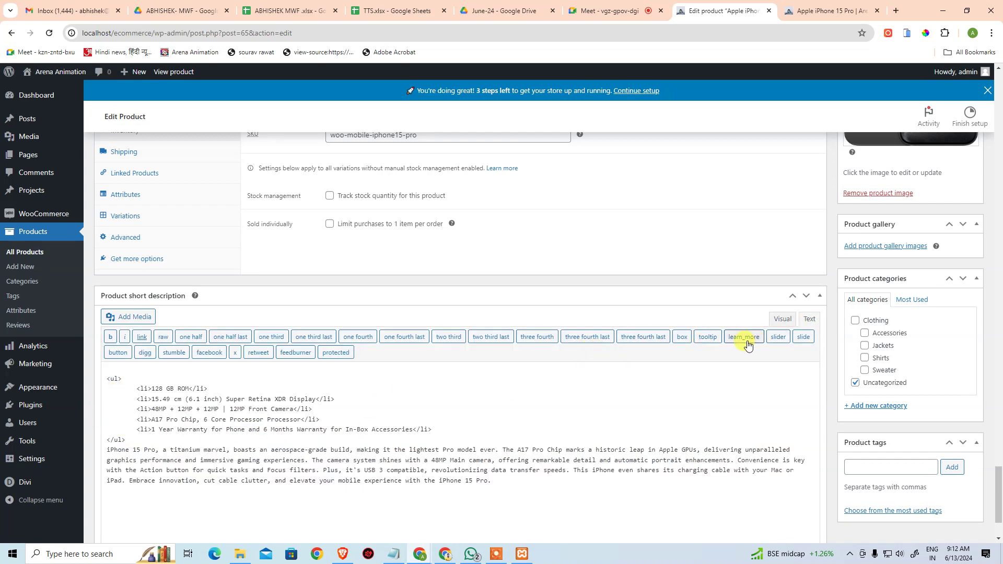
{"action": "left_click", "coordinate": [775, 321]}
{"action": "scroll", "coordinate": [911, 368], "scroll_direction": "up", "scroll_amount": 1}
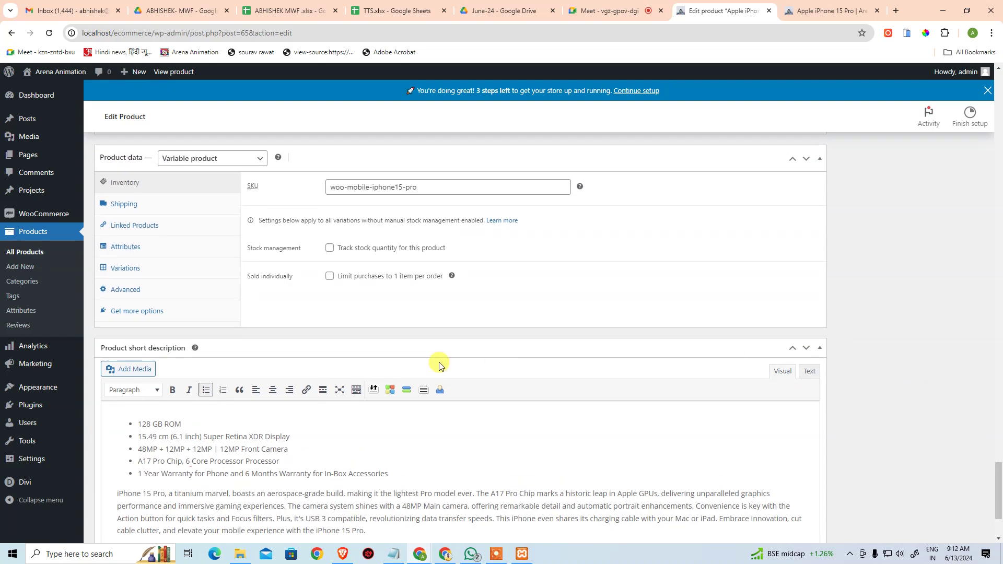
{"action": "scroll", "coordinate": [927, 481], "scroll_direction": "up", "scroll_amount": 20}
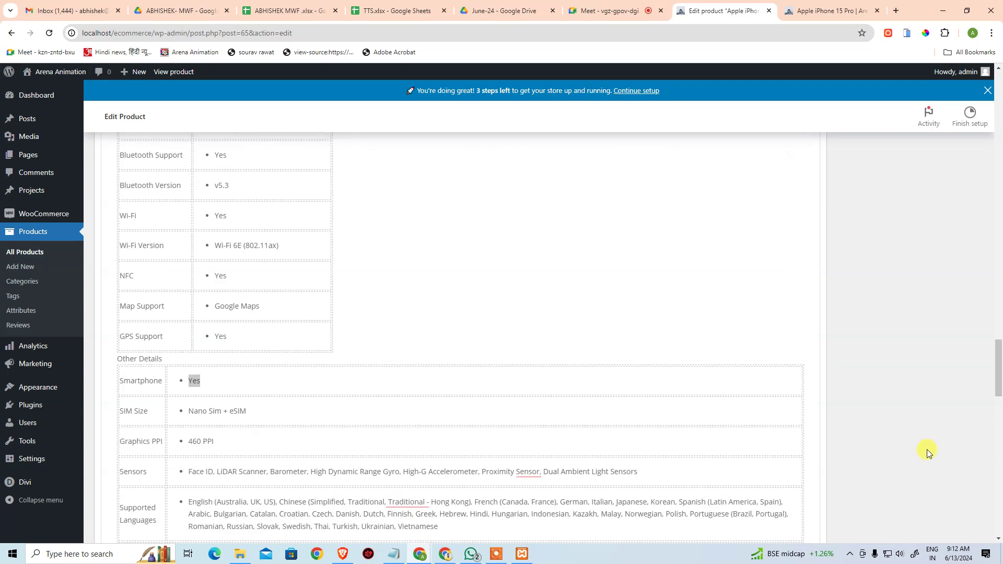
{"action": "scroll", "coordinate": [919, 402], "scroll_direction": "up", "scroll_amount": 20}
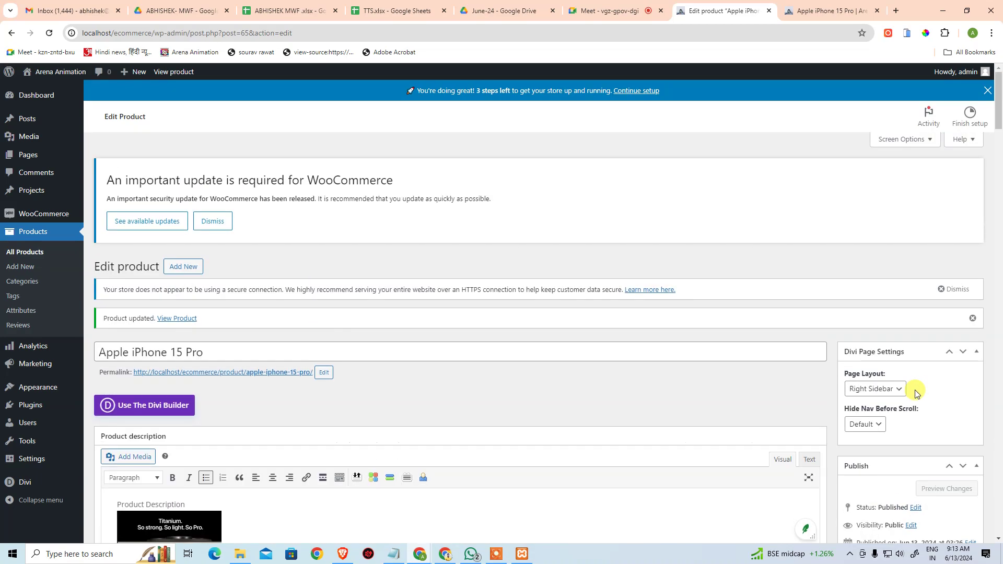
{"action": "scroll", "coordinate": [914, 387], "scroll_direction": "down", "scroll_amount": 6}
{"action": "left_click", "coordinate": [960, 290]}
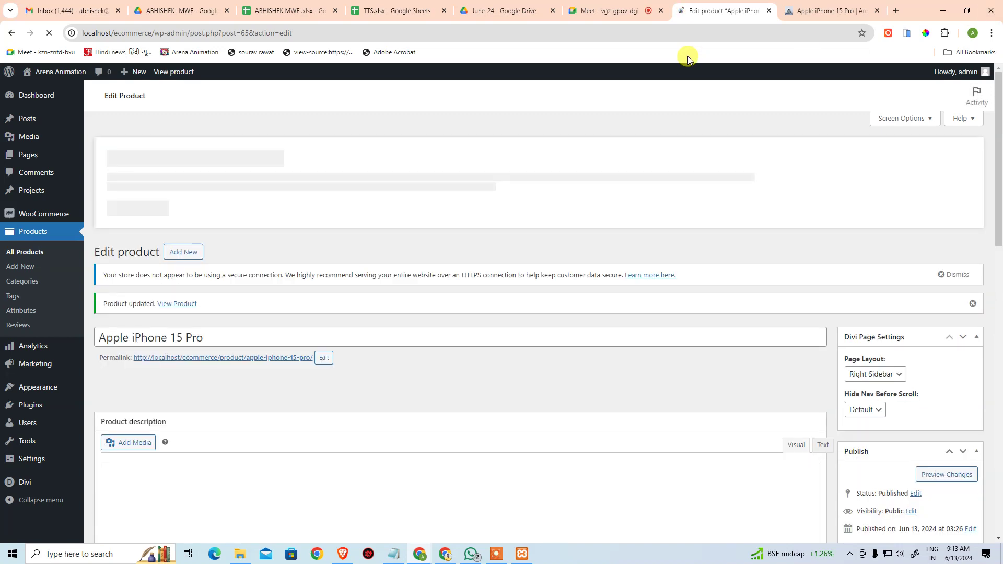
Switch to the shop's Apple iPhone 15 Pro page, reload it and check the bulleted short description and the product description.
{"action": "left_click", "coordinate": [817, 5]}
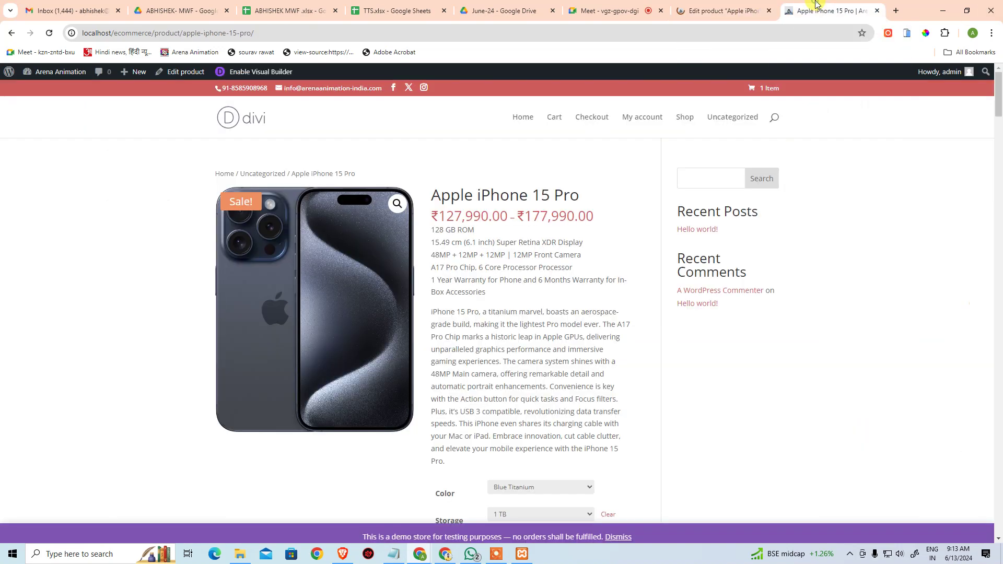
{"action": "left_click", "coordinate": [49, 33]}
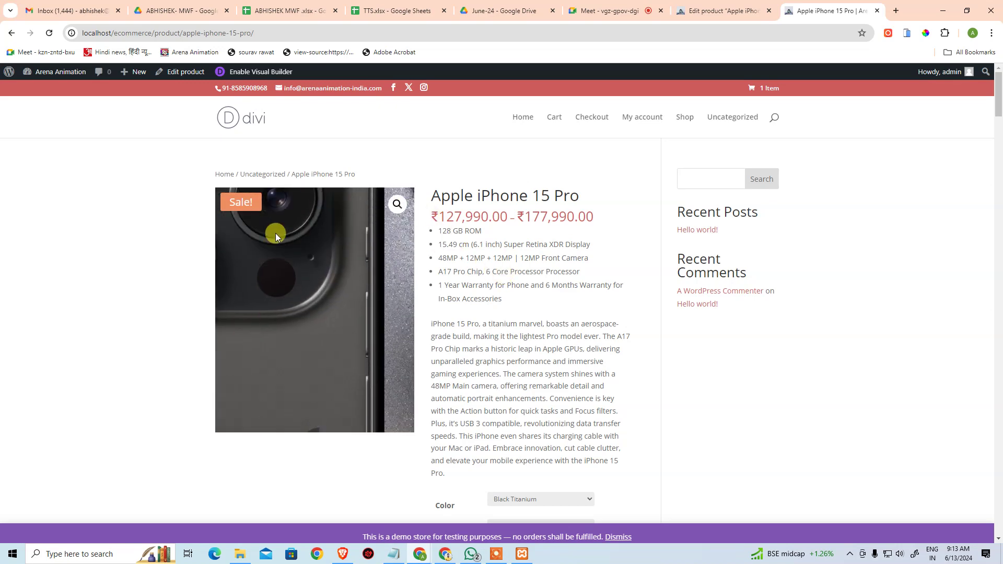
{"action": "scroll", "coordinate": [486, 290], "scroll_direction": "down", "scroll_amount": 3}
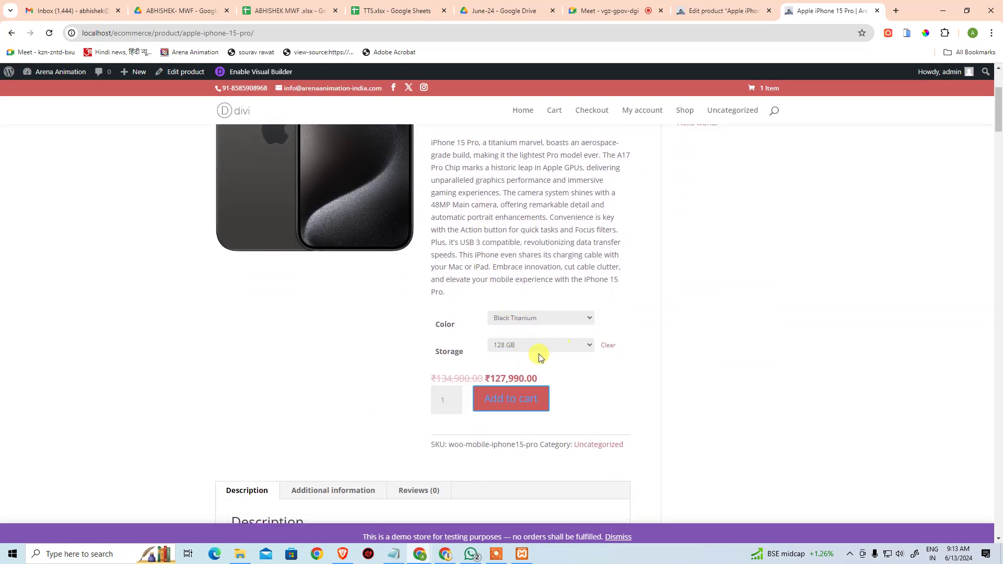
{"action": "scroll", "coordinate": [541, 357], "scroll_direction": "down", "scroll_amount": 12}
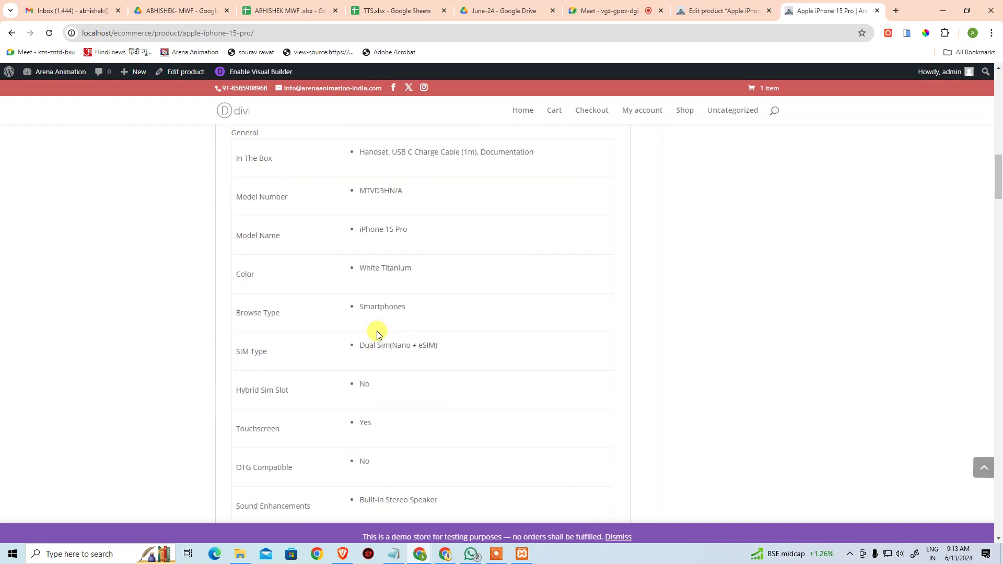
{"action": "scroll", "coordinate": [377, 334], "scroll_direction": "up", "scroll_amount": 12}
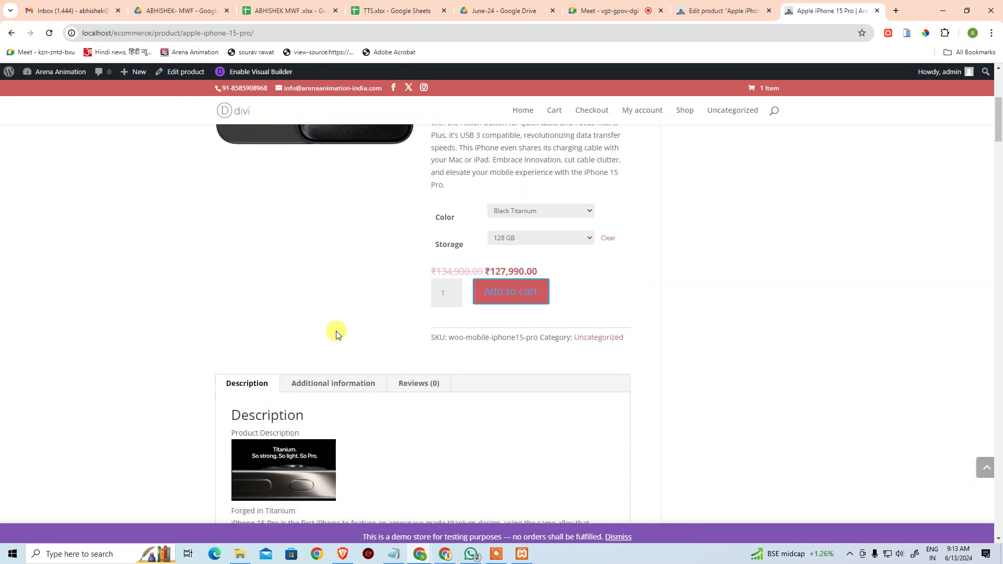
Show the product's additional information and check the units of its weight and dimensions.
{"action": "scroll", "coordinate": [336, 334], "scroll_direction": "down", "scroll_amount": 3}
{"action": "left_click", "coordinate": [339, 239]}
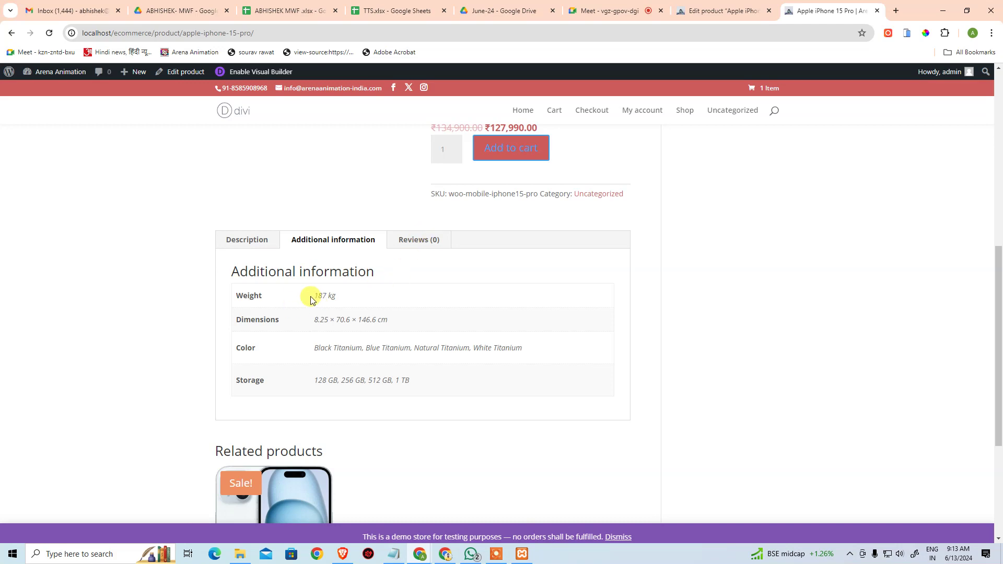
{"action": "left_click_drag", "start_coordinate": [313, 296], "coordinate": [399, 320]}
{"action": "left_click", "coordinate": [413, 320]}
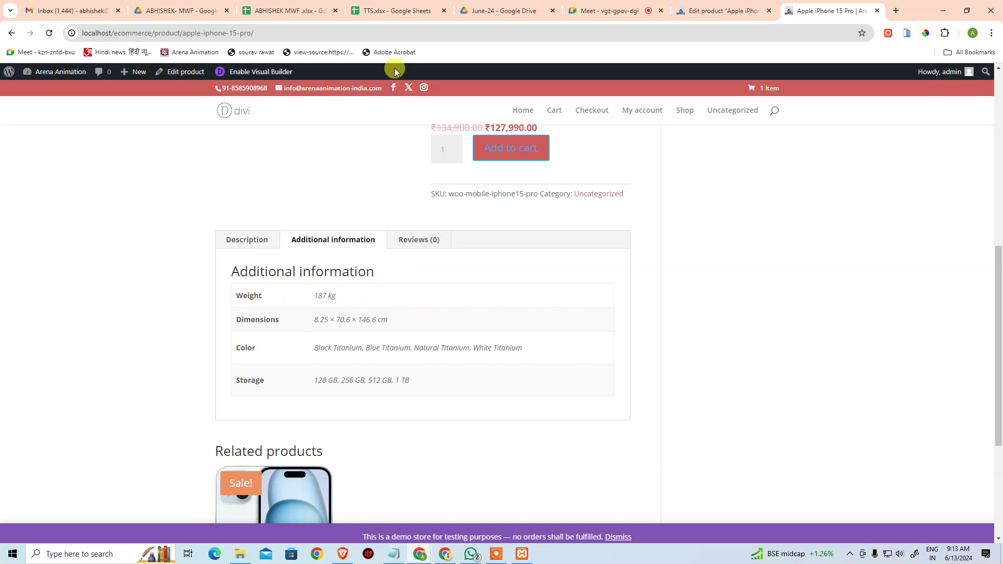
In the WooCommerce product settings, set the weight unit to g and the dimensions unit to mm, and save.
{"action": "left_click", "coordinate": [707, 11]}
{"action": "mouse_move", "coordinate": [49, 214]}
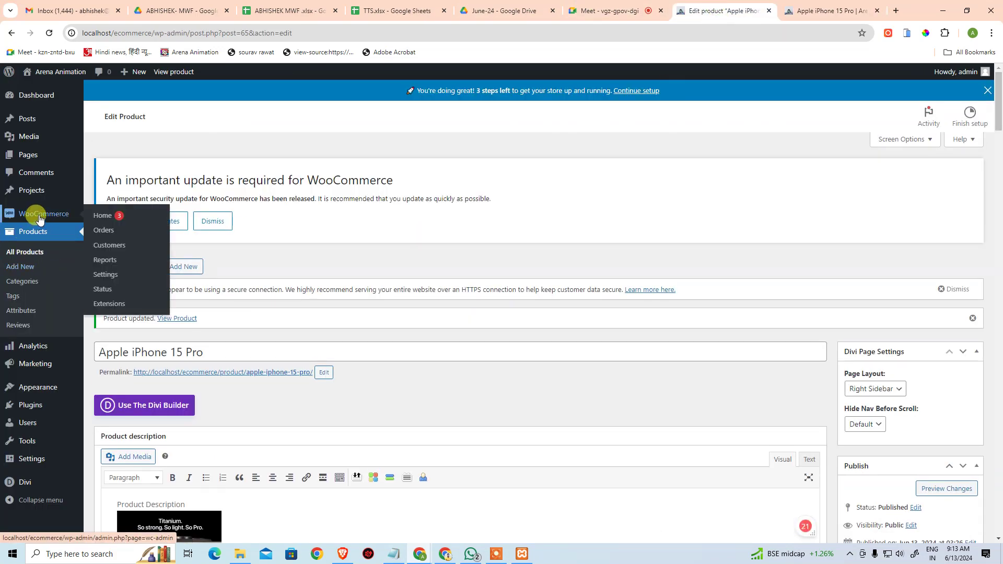
{"action": "left_click", "coordinate": [108, 277]}
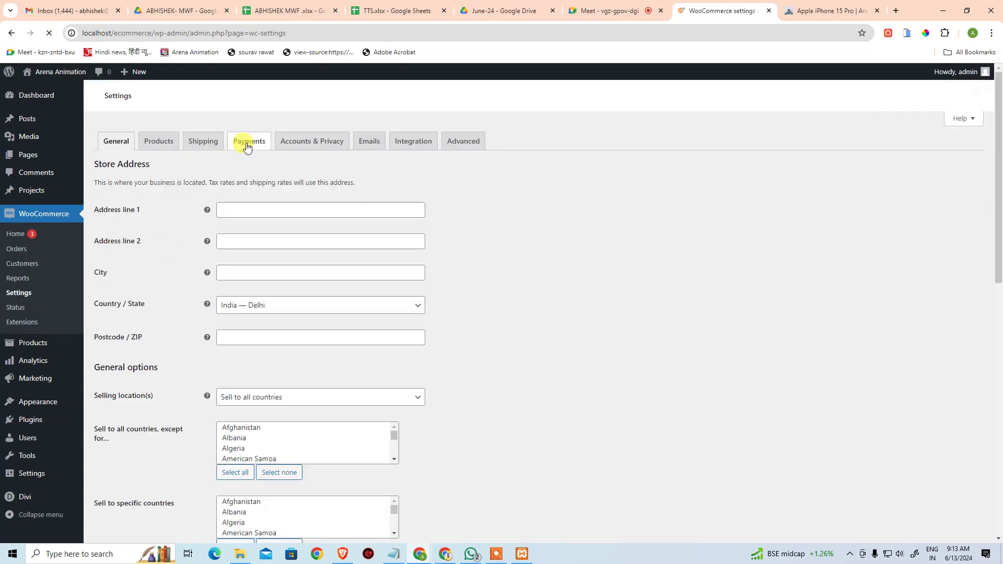
{"action": "left_click", "coordinate": [159, 253]}
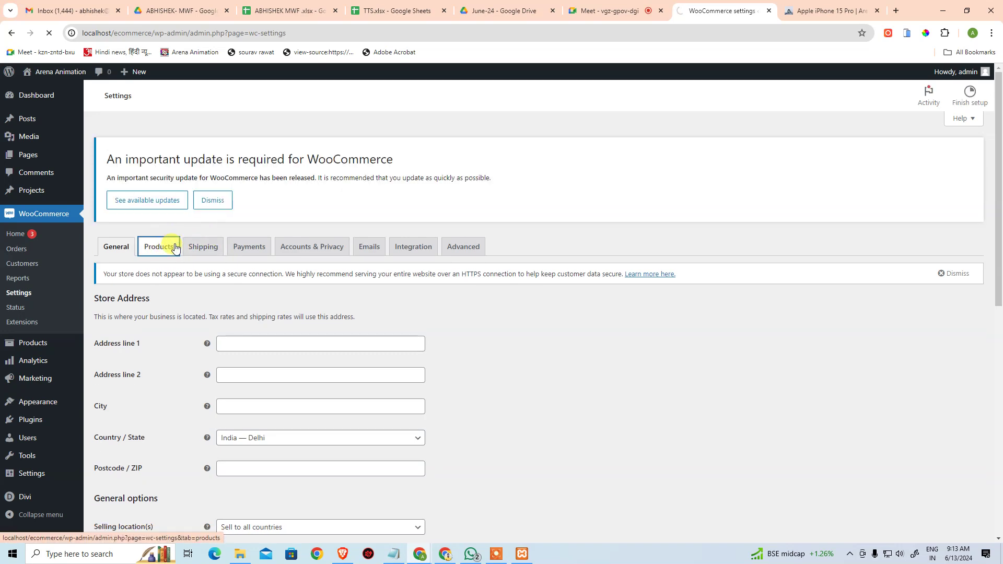
{"action": "scroll", "coordinate": [219, 262], "scroll_direction": "down", "scroll_amount": 5}
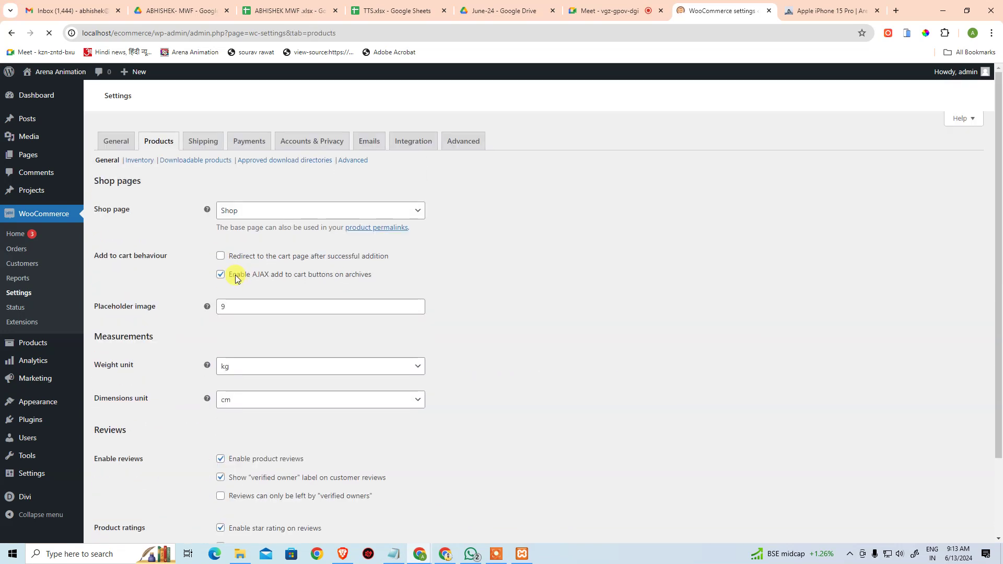
{"action": "scroll", "coordinate": [247, 283], "scroll_direction": "down", "scroll_amount": 2}
{"action": "left_click", "coordinate": [247, 282]}
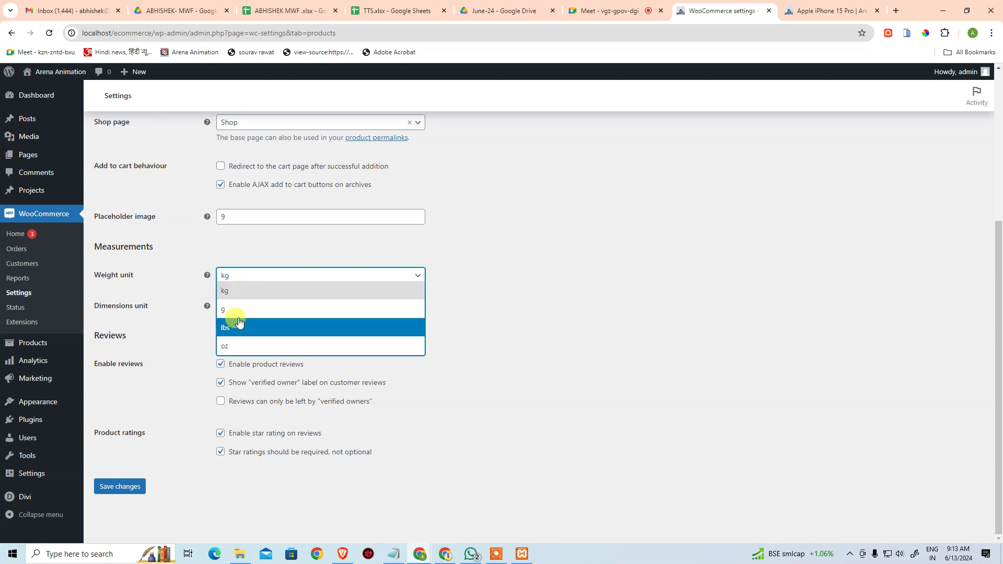
{"action": "left_click", "coordinate": [238, 311]}
{"action": "left_click", "coordinate": [242, 312]}
{"action": "left_click", "coordinate": [230, 358]}
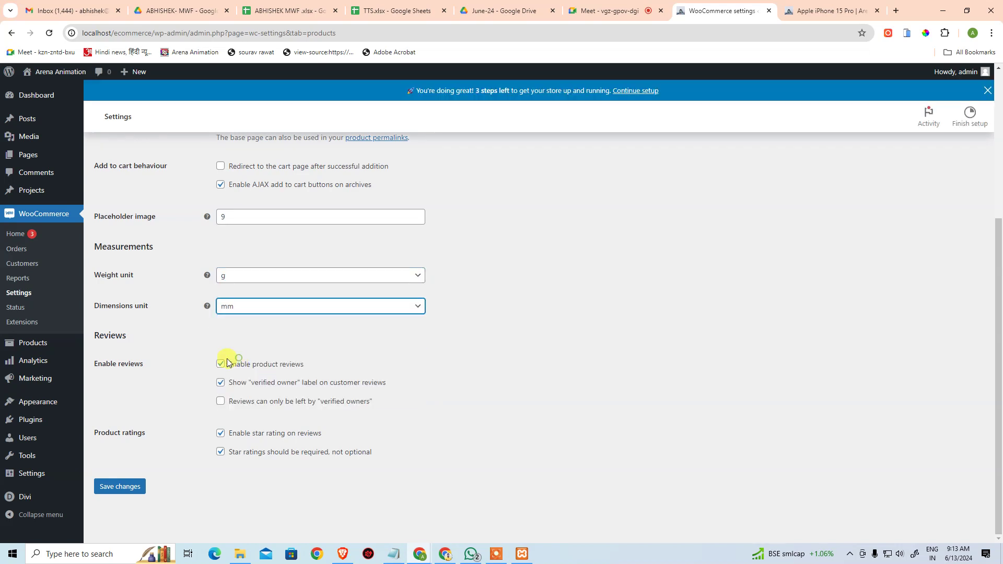
{"action": "left_click", "coordinate": [137, 508]}
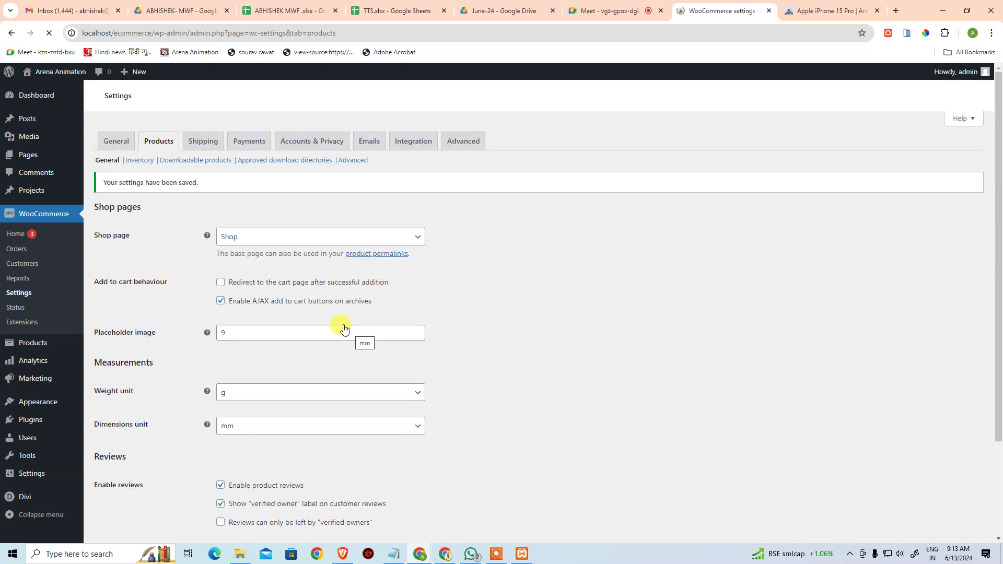
Reload the shop's Apple iPhone 15 Pro page, look through its description and check the units in the additional information.
{"action": "left_click", "coordinate": [825, 11]}
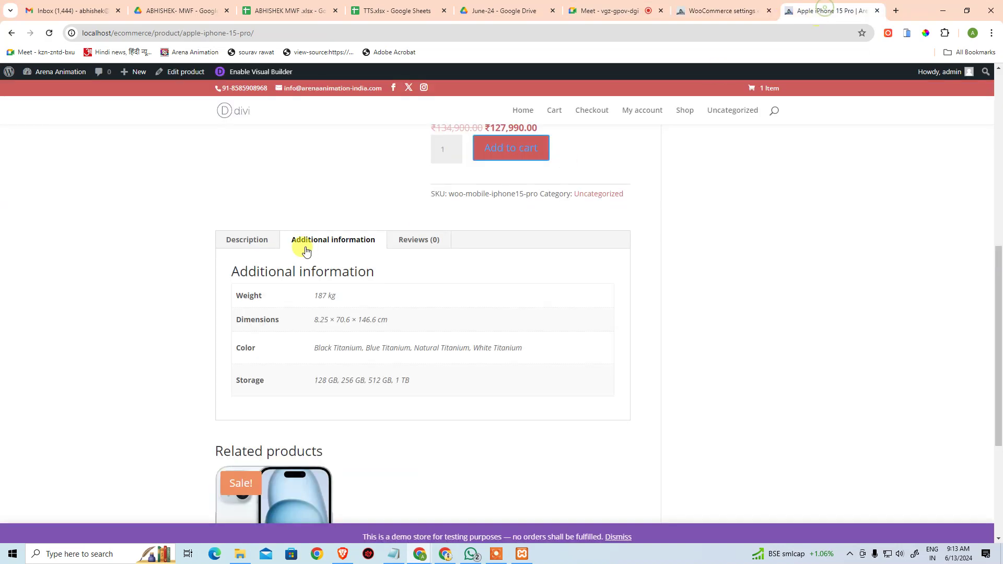
{"action": "left_click", "coordinate": [45, 34]}
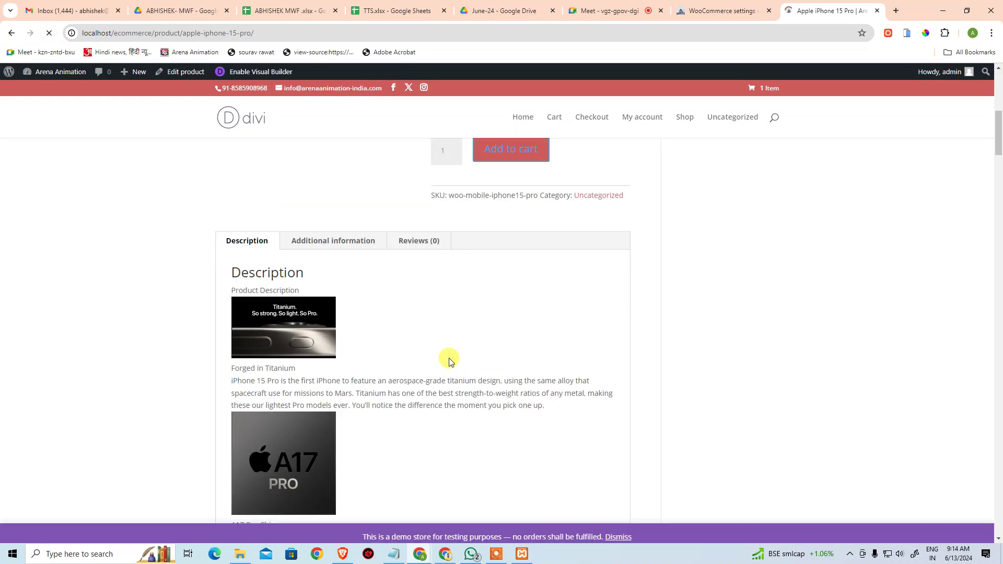
{"action": "scroll", "coordinate": [460, 360], "scroll_direction": "down", "scroll_amount": 5}
{"action": "scroll", "coordinate": [464, 361], "scroll_direction": "down", "scroll_amount": 15}
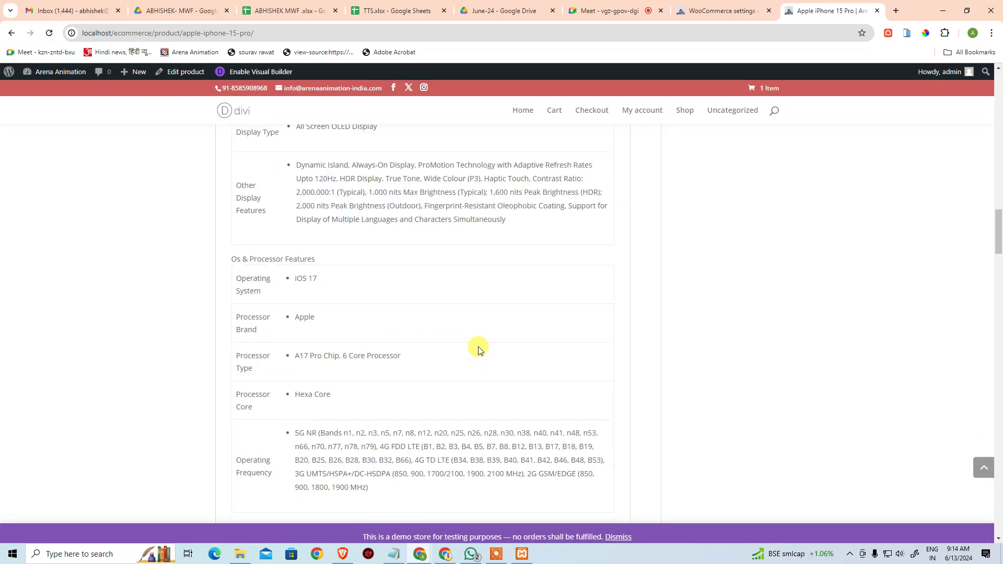
{"action": "scroll", "coordinate": [473, 347], "scroll_direction": "down", "scroll_amount": 20}
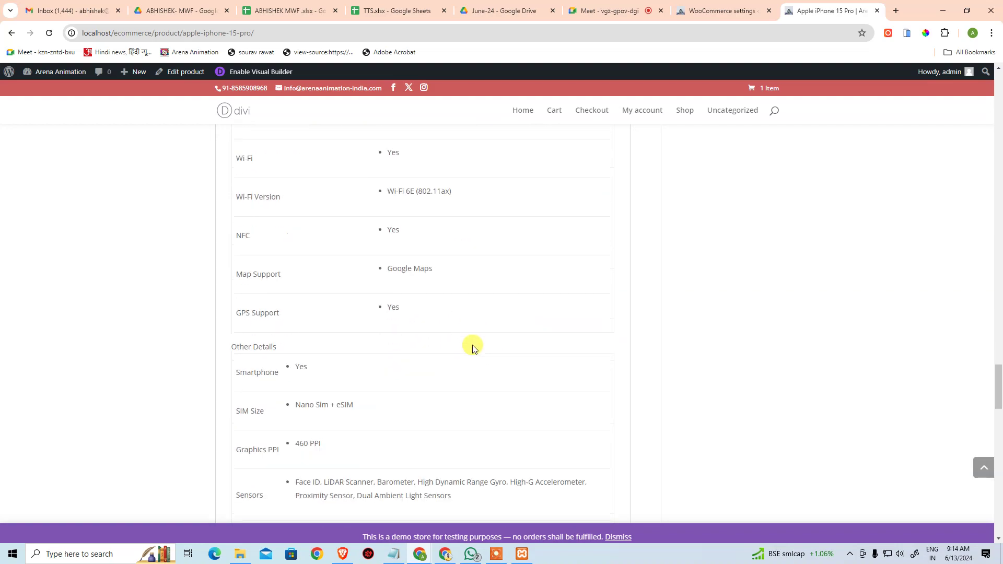
{"action": "scroll", "coordinate": [475, 344], "scroll_direction": "down", "scroll_amount": 5}
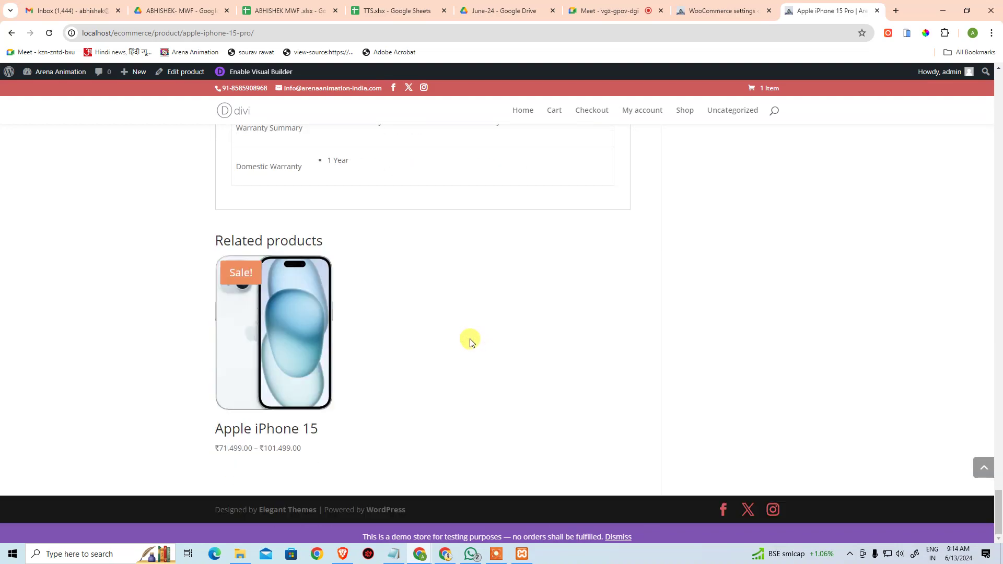
{"action": "scroll", "coordinate": [366, 315], "scroll_direction": "up", "scroll_amount": 15}
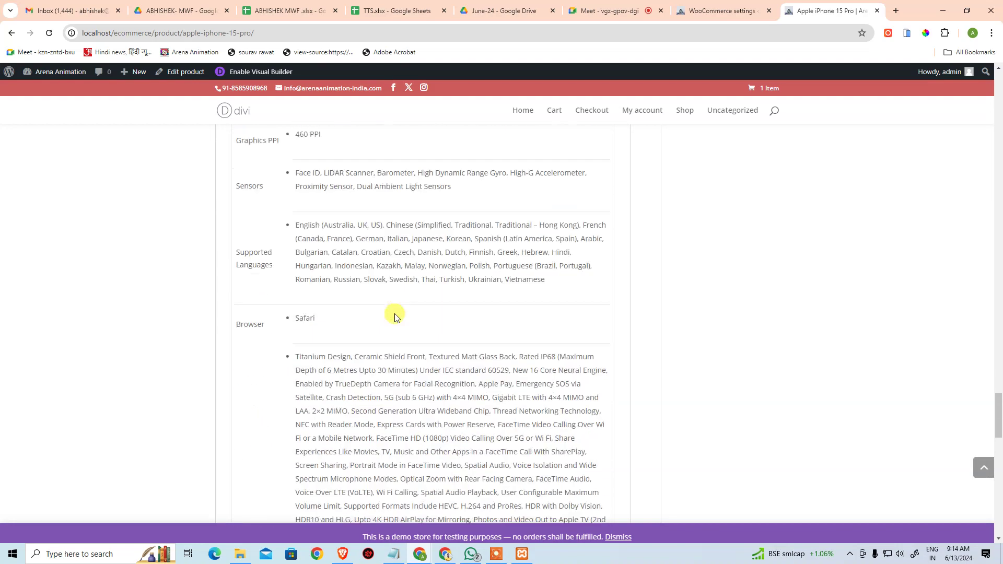
{"action": "scroll", "coordinate": [394, 317], "scroll_direction": "up", "scroll_amount": 15}
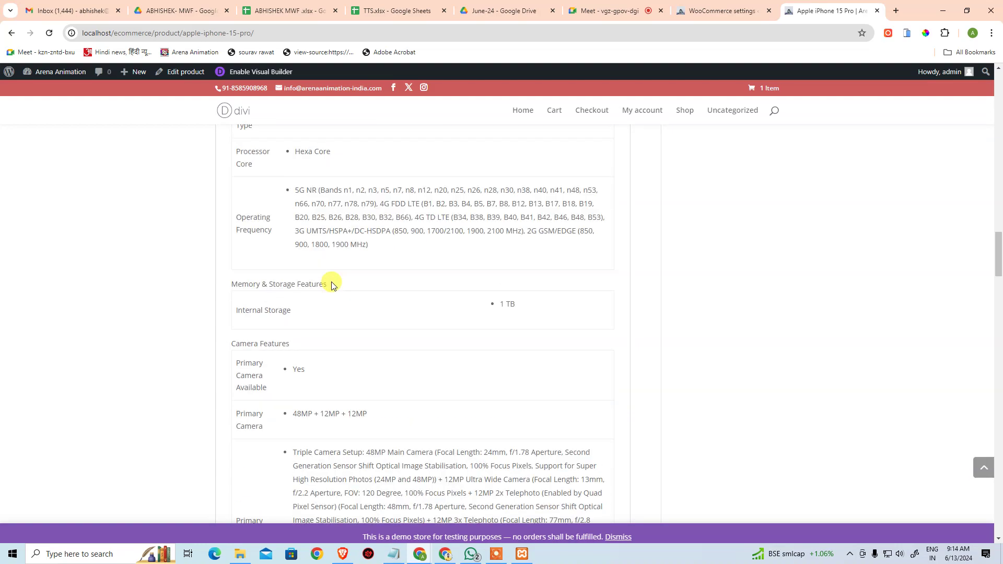
{"action": "scroll", "coordinate": [333, 286], "scroll_direction": "up", "scroll_amount": 15}
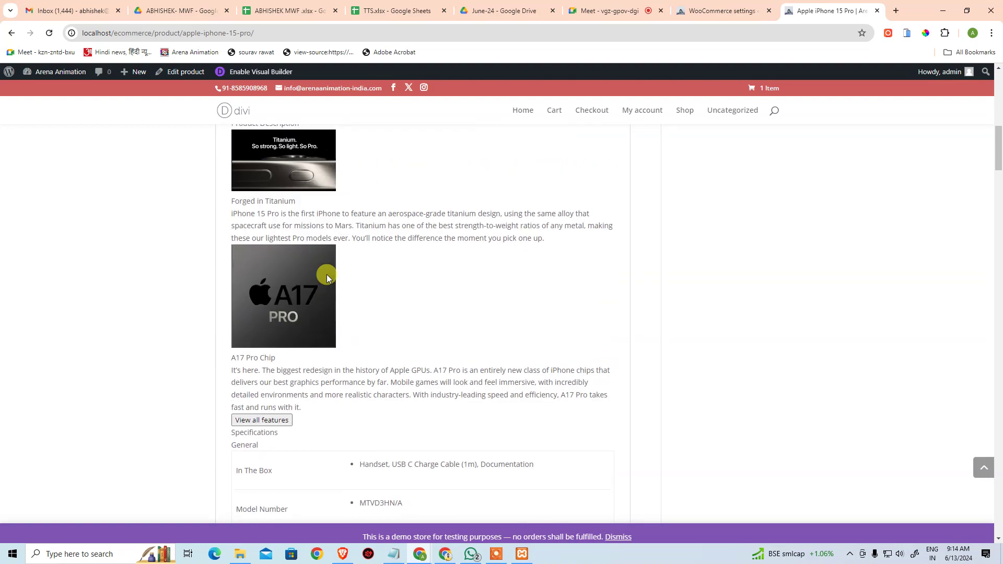
{"action": "scroll", "coordinate": [327, 278], "scroll_direction": "up", "scroll_amount": 6}
{"action": "left_click", "coordinate": [333, 365]}
{"action": "scroll", "coordinate": [334, 282], "scroll_direction": "down", "scroll_amount": 4}
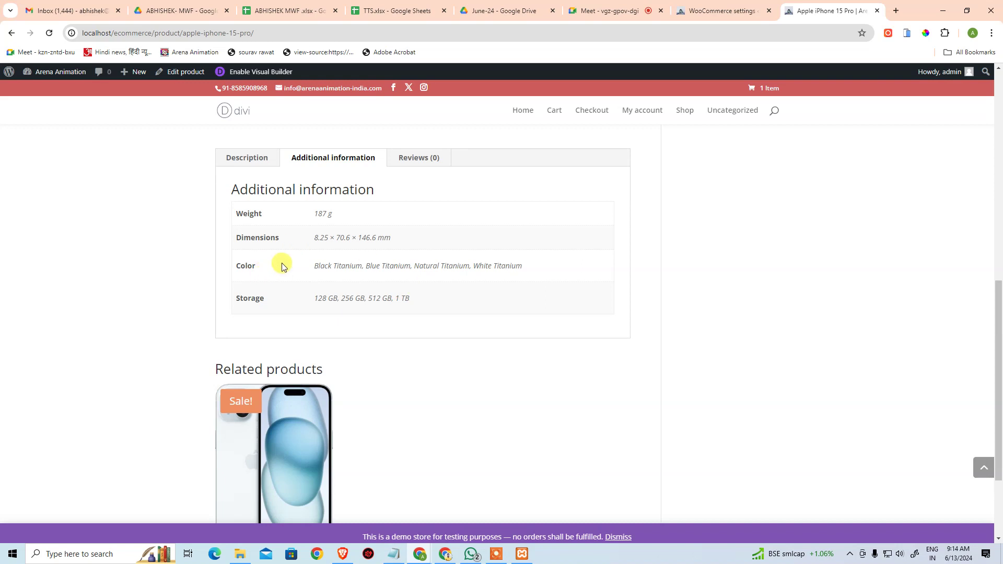
Return to the WooCommerce admin and open the list of all products.
{"action": "left_click", "coordinate": [744, 5]}
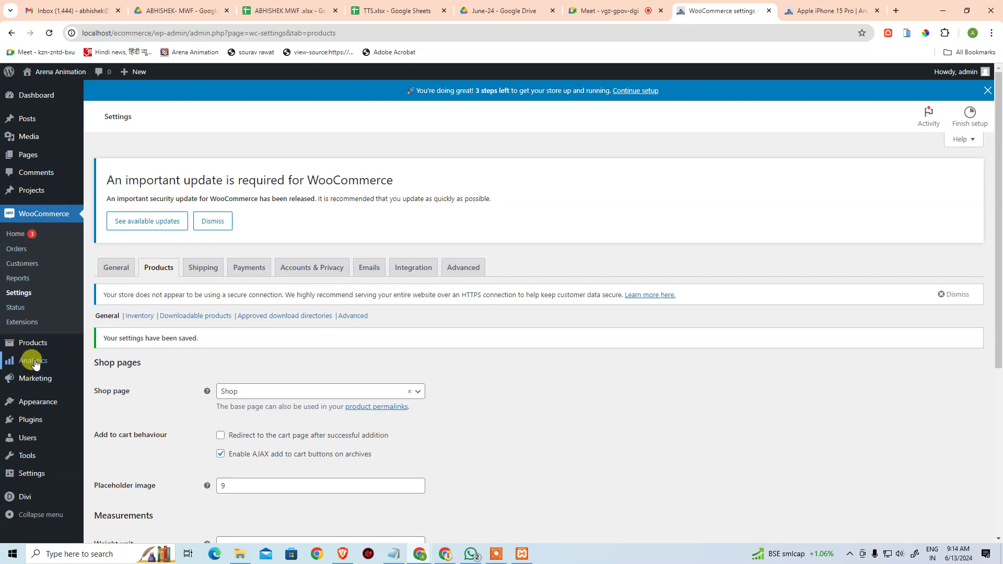
{"action": "mouse_move", "coordinate": [37, 350]}
{"action": "left_click", "coordinate": [112, 344]}
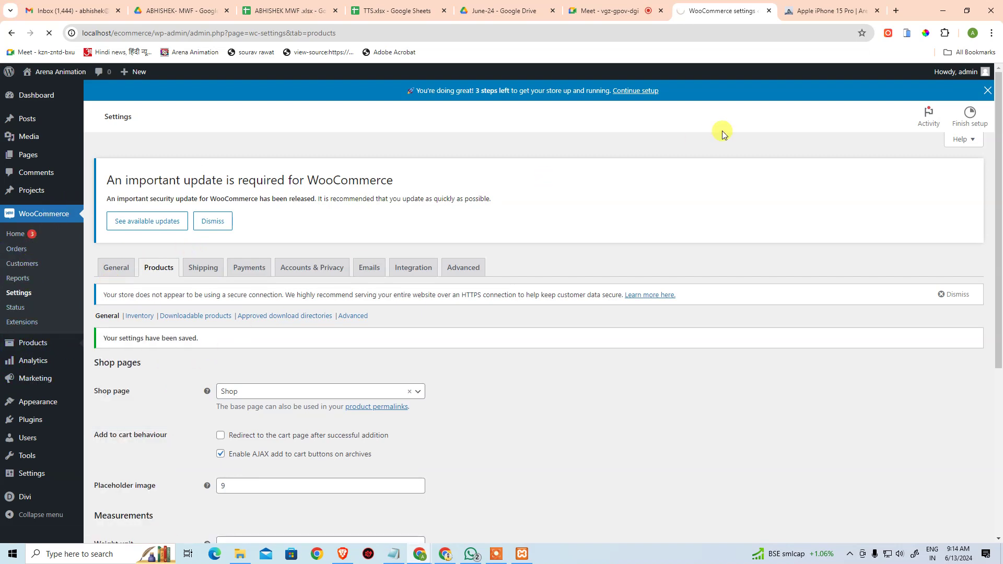
Look through the Apple iPhone 15 Pro page in the shop, from its short description to the related products, and the admin's product list.
{"action": "left_click", "coordinate": [814, 13]}
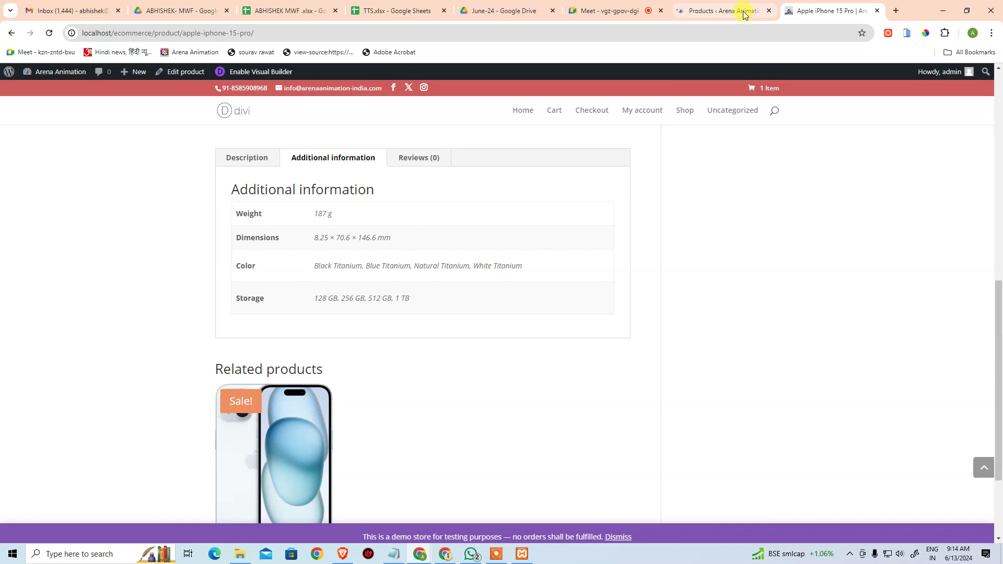
{"action": "mouse_move", "coordinate": [745, 11]}
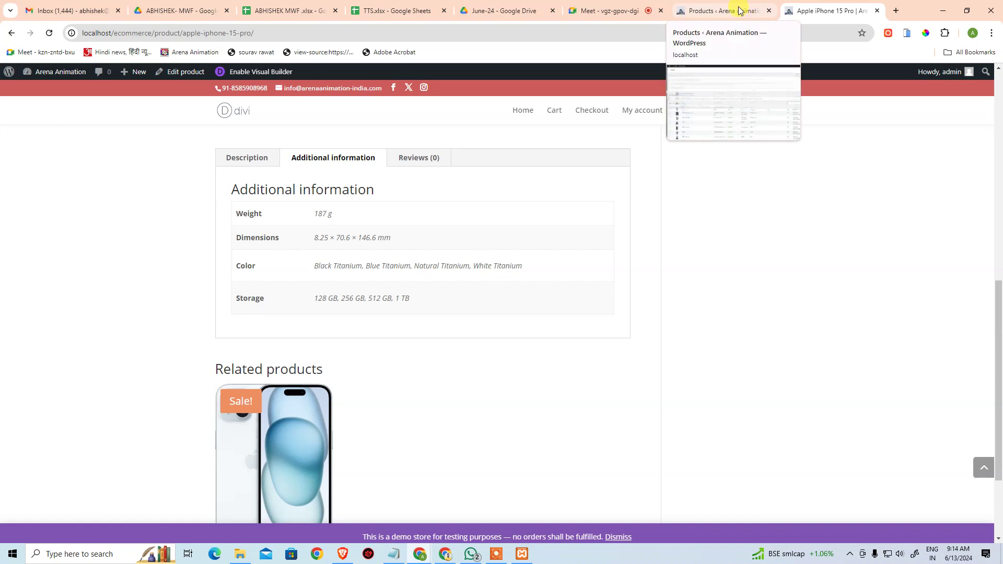
{"action": "left_click", "coordinate": [739, 11]}
{"action": "scroll", "coordinate": [371, 259], "scroll_direction": "down", "scroll_amount": 3}
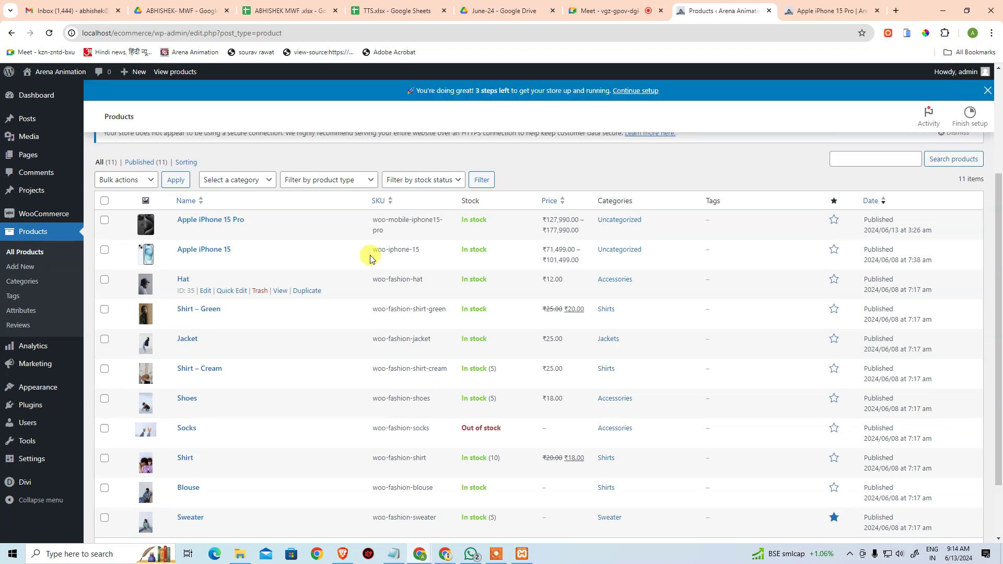
{"action": "left_click", "coordinate": [805, 11]}
{"action": "scroll", "coordinate": [331, 396], "scroll_direction": "down", "scroll_amount": 3}
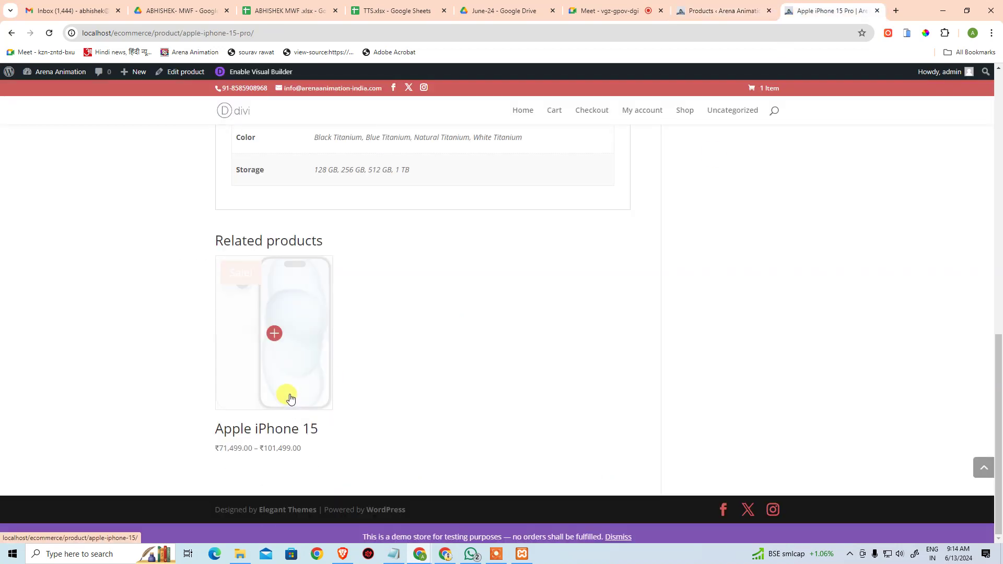
{"action": "scroll", "coordinate": [297, 355], "scroll_direction": "up", "scroll_amount": 10}
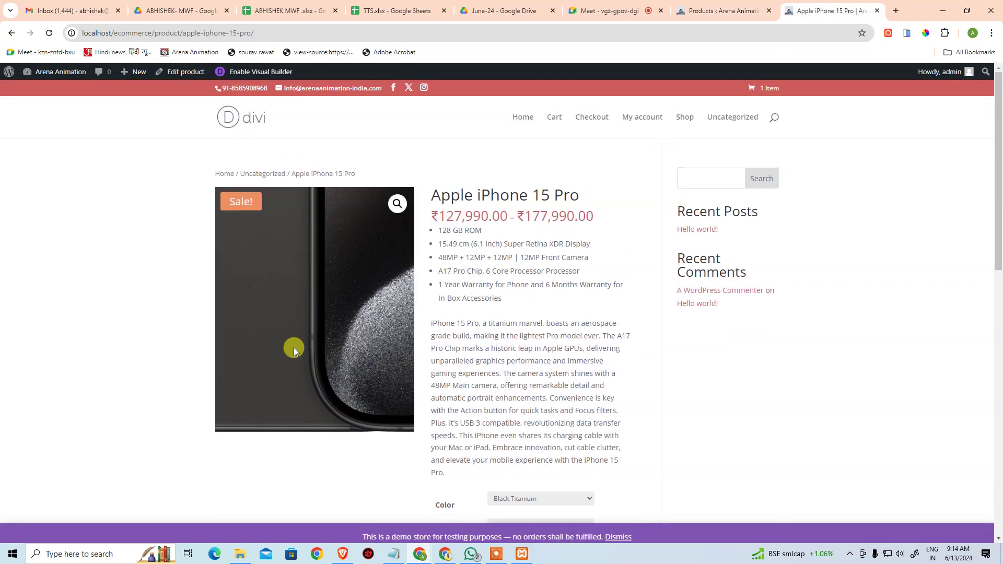
{"action": "scroll", "coordinate": [637, 261], "scroll_direction": "down", "scroll_amount": 2}
{"action": "scroll", "coordinate": [637, 269], "scroll_direction": "down", "scroll_amount": 10}
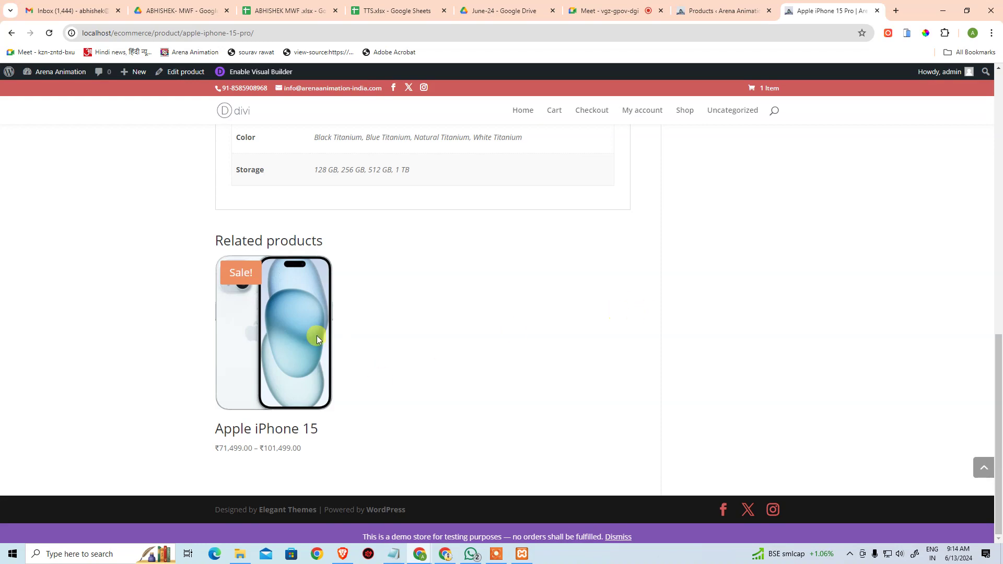
{"action": "scroll", "coordinate": [413, 277], "scroll_direction": "up", "scroll_amount": 10}
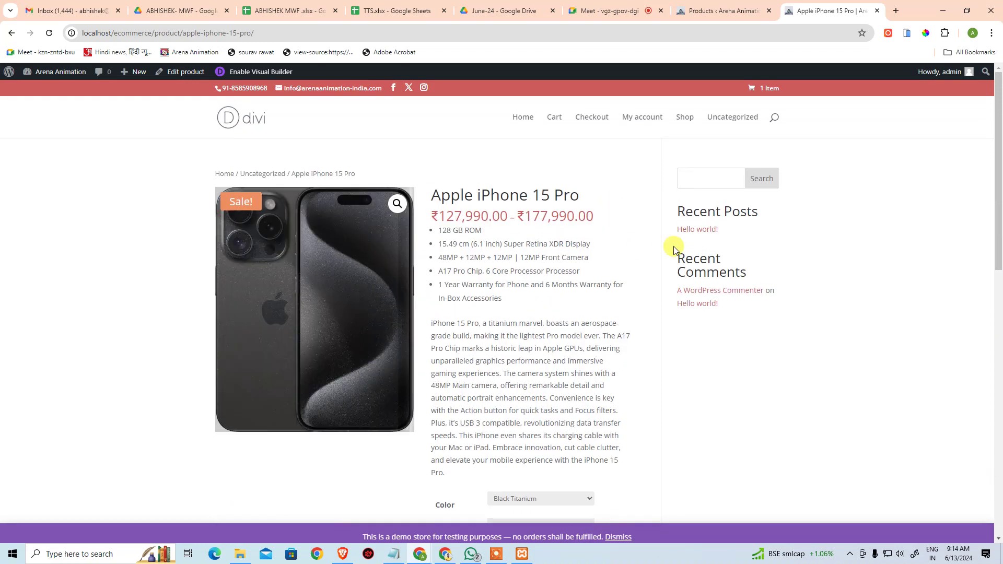
{"action": "scroll", "coordinate": [448, 365], "scroll_direction": "down", "scroll_amount": 8}
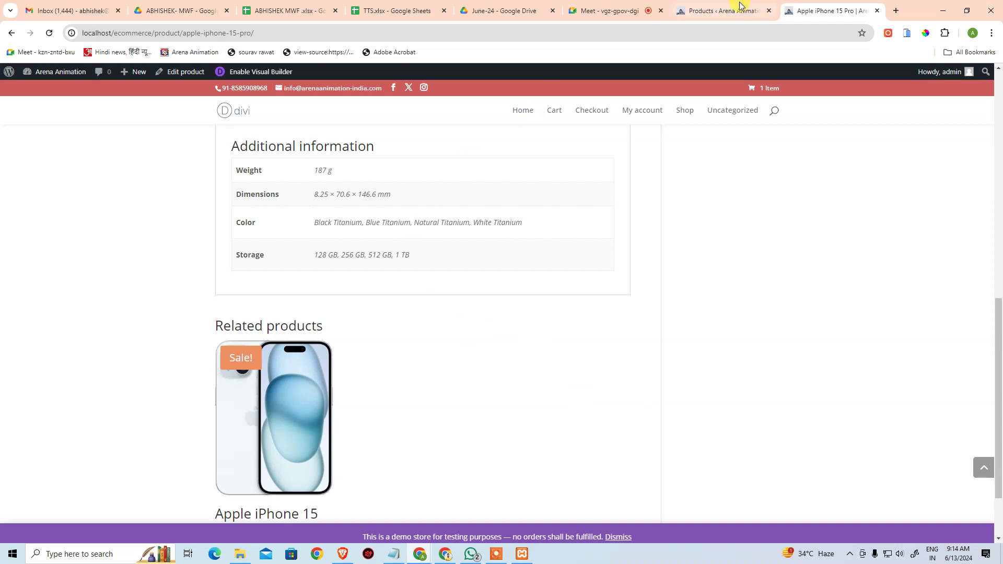
Open the Apple iPhone 15 Pro product for editing from the product list and go to its product data.
{"action": "left_click", "coordinate": [724, 10]}
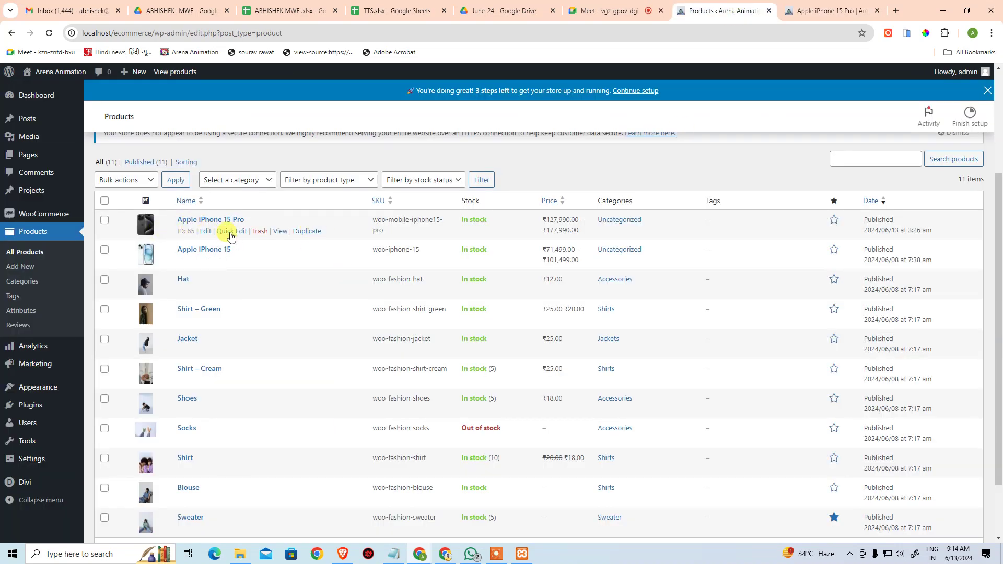
{"action": "left_click", "coordinate": [207, 233]}
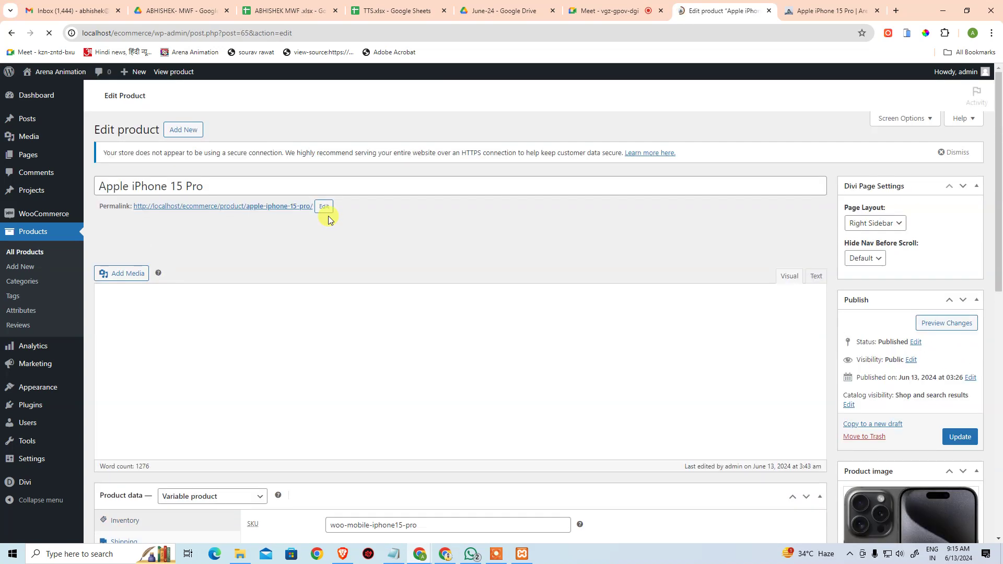
{"action": "scroll", "coordinate": [347, 359], "scroll_direction": "down", "scroll_amount": 3}
{"action": "scroll", "coordinate": [352, 352], "scroll_direction": "down", "scroll_amount": 20}
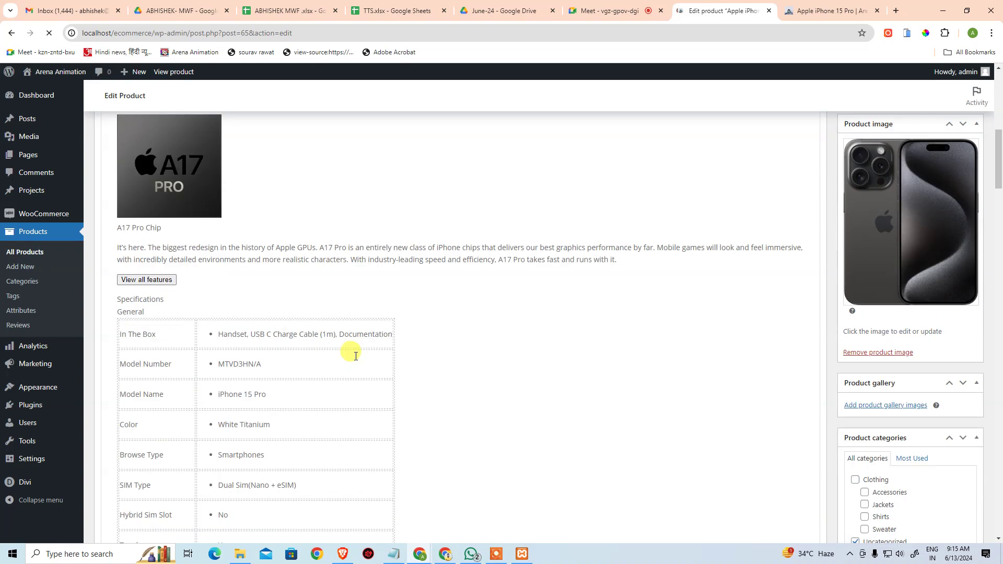
{"action": "scroll", "coordinate": [397, 400], "scroll_direction": "down", "scroll_amount": 20}
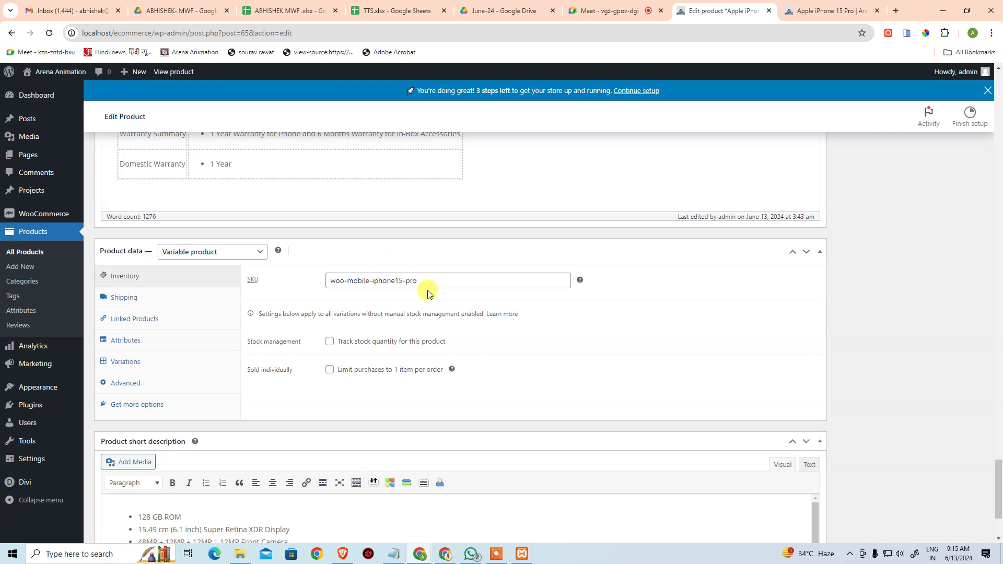
Review the product's shipping data, its upsell and cross-sell fields, and its Color and Storage attributes.
{"action": "left_click", "coordinate": [154, 302]}
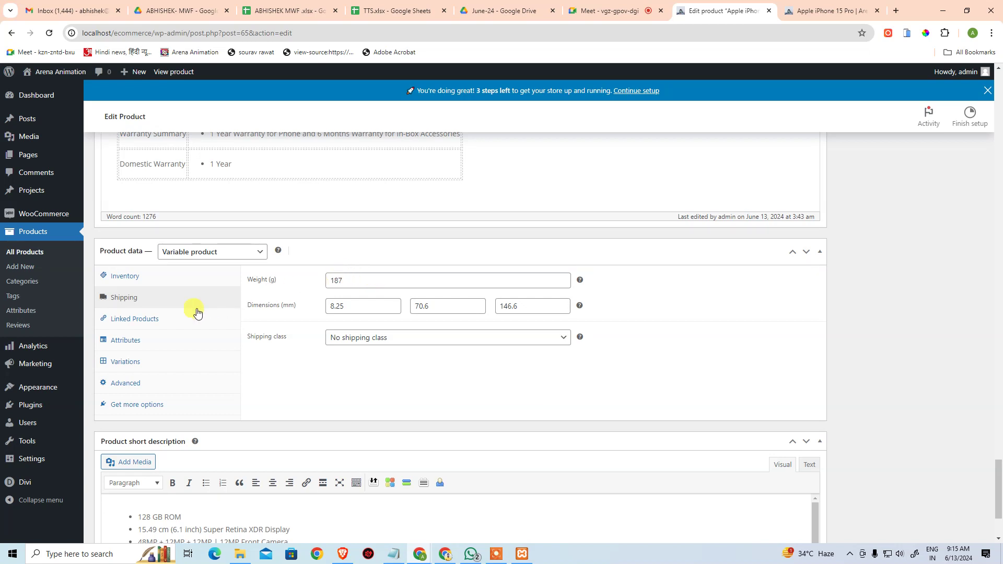
{"action": "left_click", "coordinate": [175, 317]}
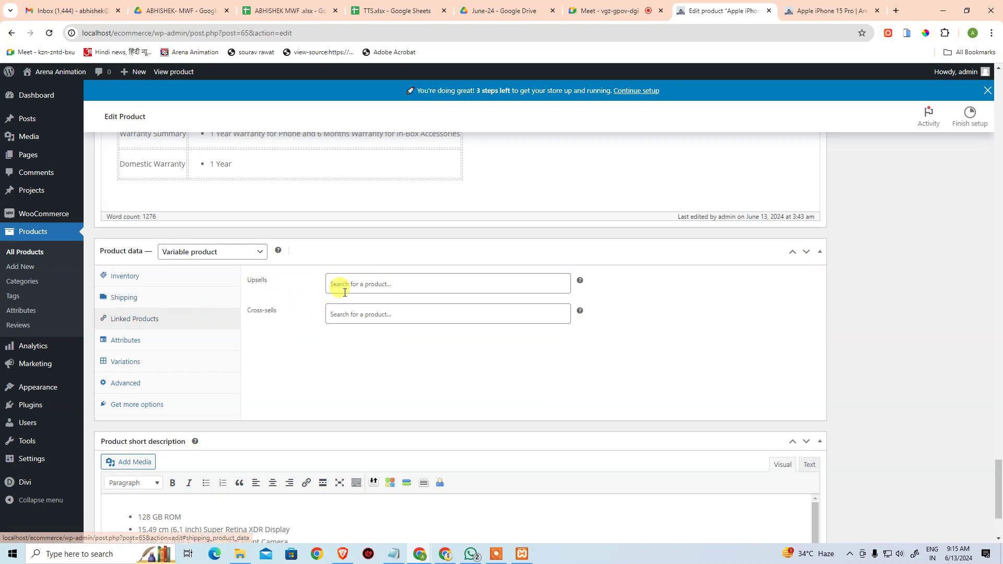
{"action": "left_click", "coordinate": [368, 281]}
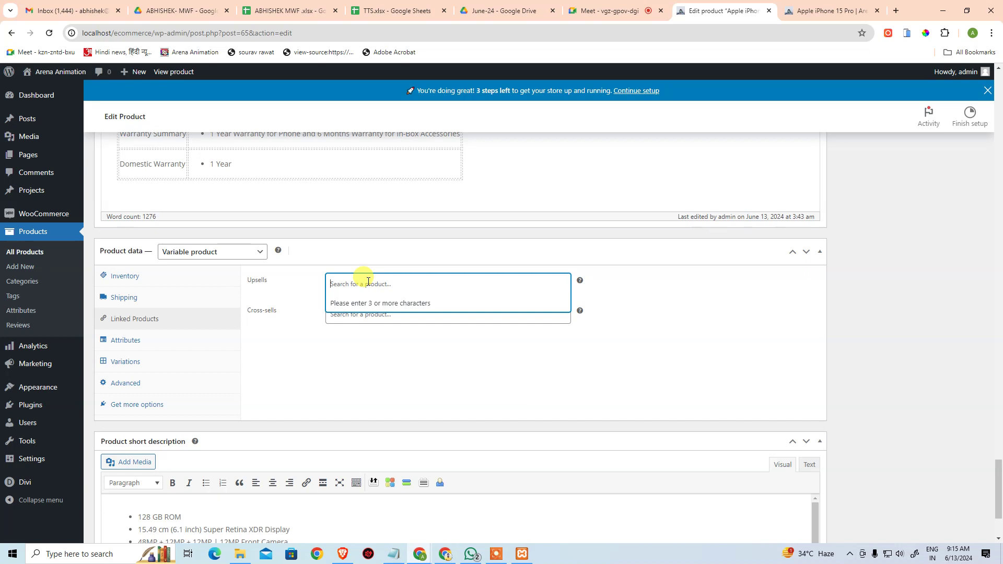
{"action": "left_click", "coordinate": [270, 354]}
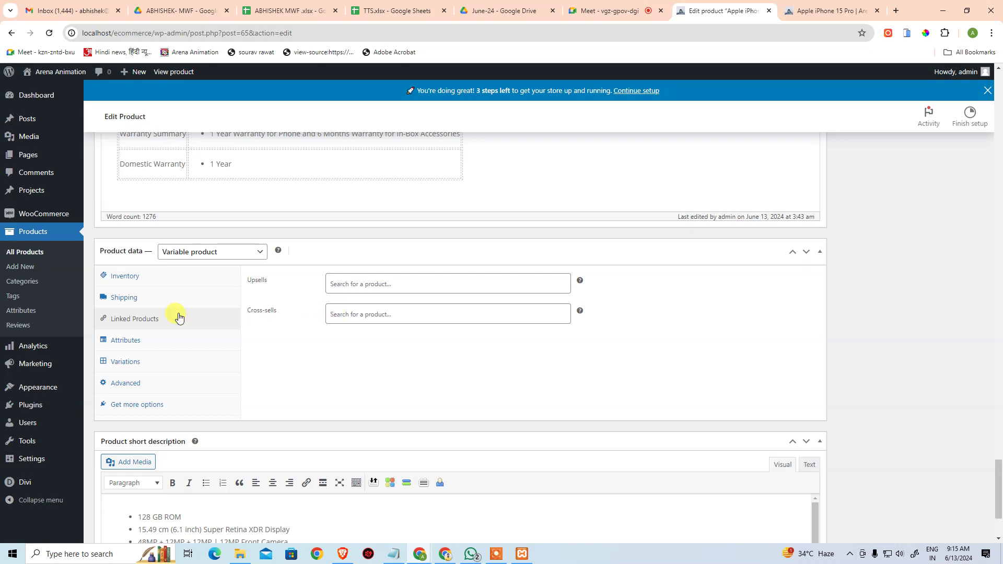
{"action": "left_click", "coordinate": [152, 345]}
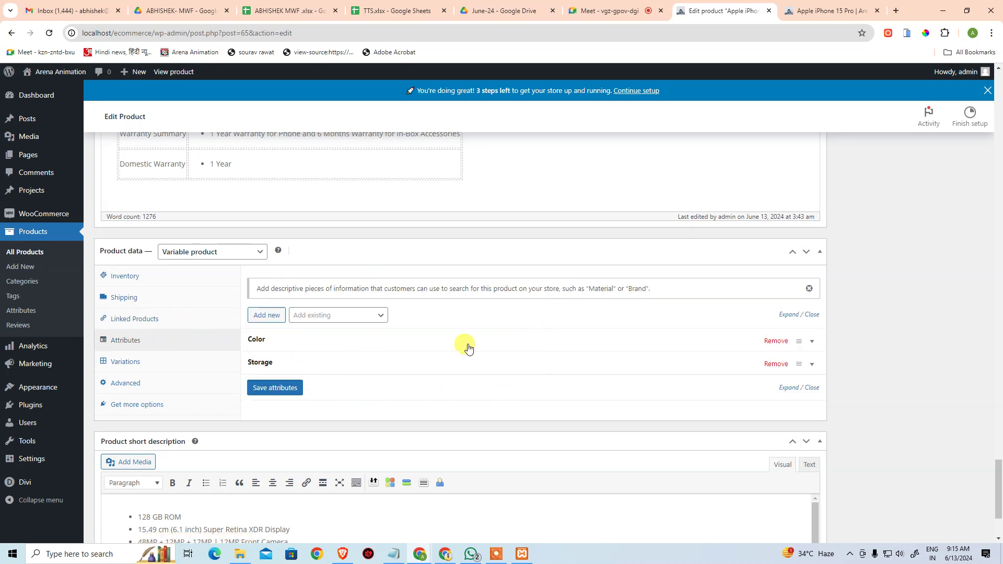
{"action": "left_click", "coordinate": [813, 343]}
{"action": "left_click", "coordinate": [813, 343]}
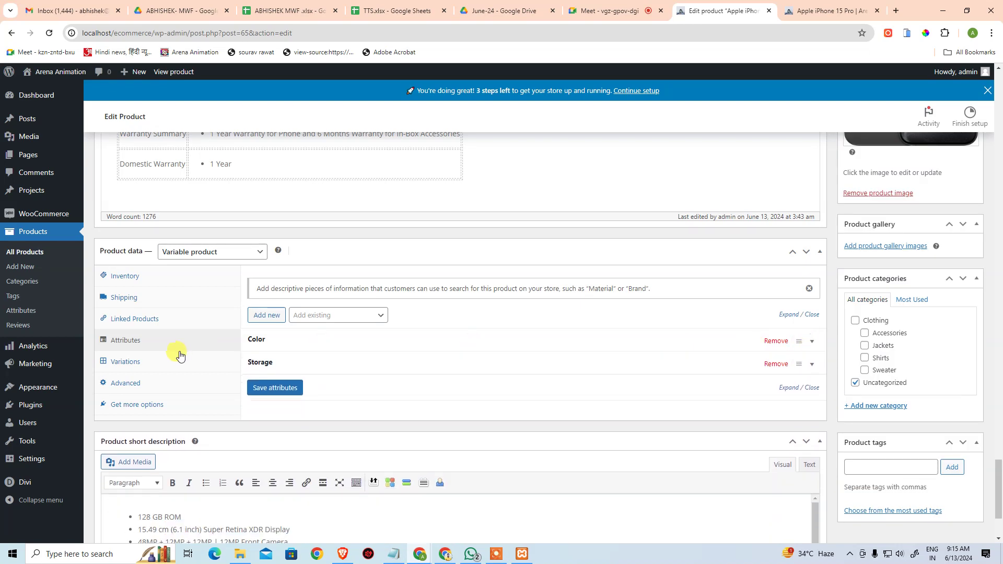
Examine the product's variations, including the details and stock management option of the Black Titanium 128 GB variation.
{"action": "left_click", "coordinate": [158, 357]}
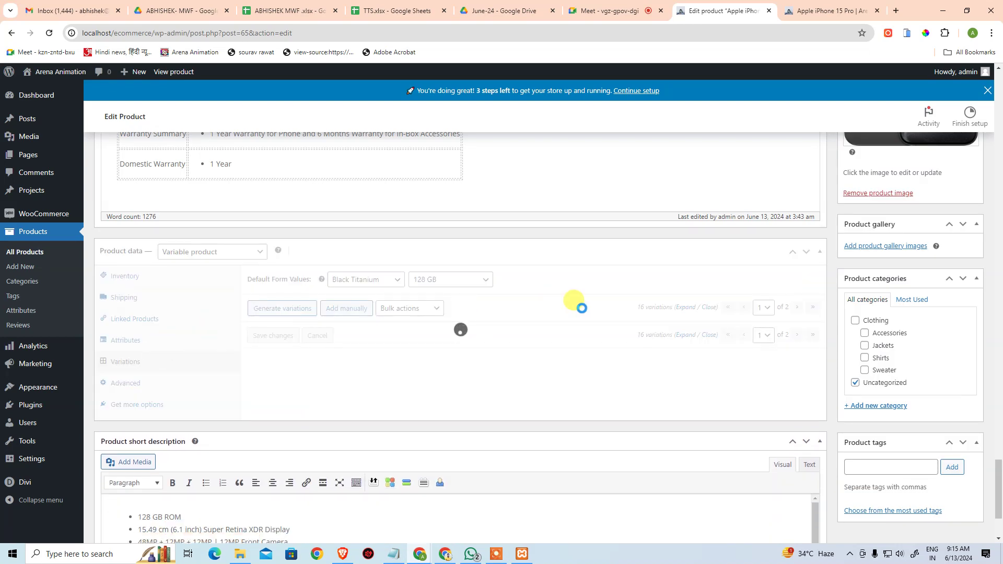
{"action": "scroll", "coordinate": [601, 366], "scroll_direction": "down", "scroll_amount": 5}
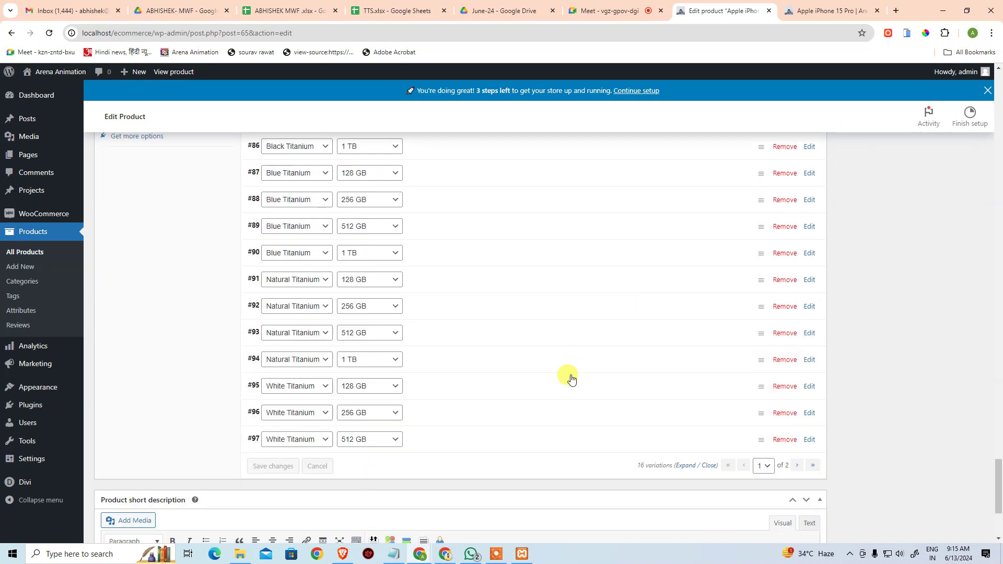
{"action": "scroll", "coordinate": [575, 365], "scroll_direction": "up", "scroll_amount": 4}
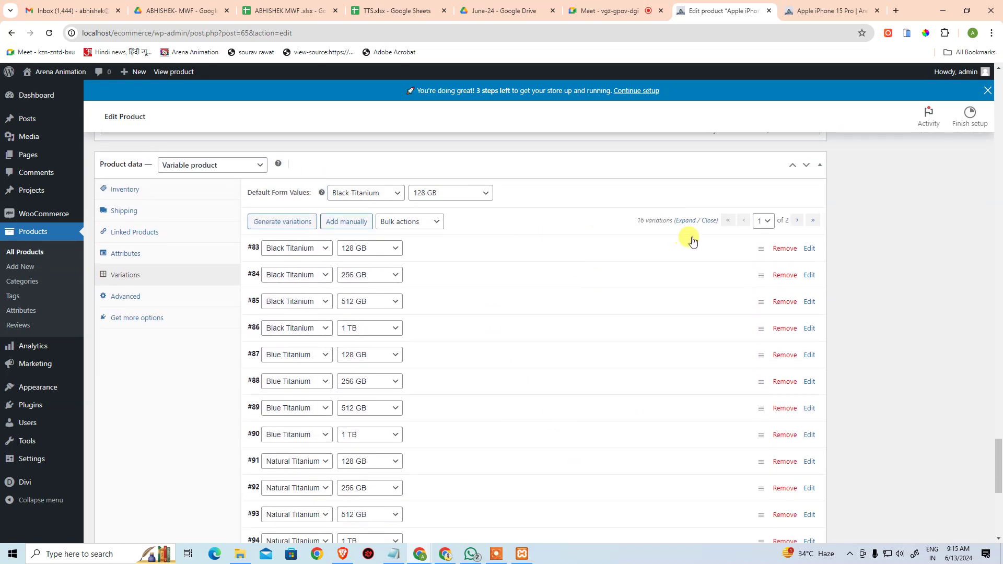
{"action": "left_click", "coordinate": [669, 247]}
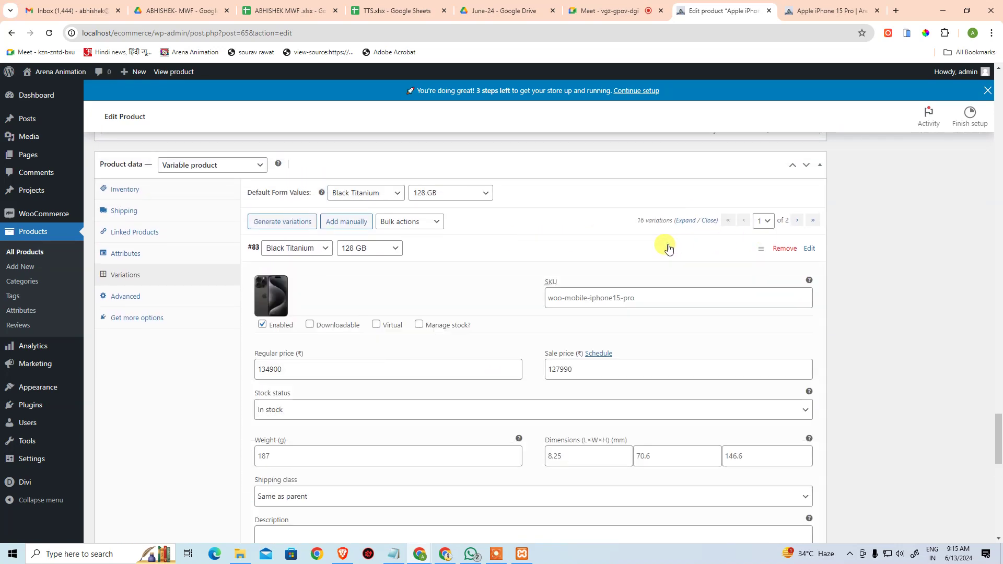
{"action": "left_click", "coordinate": [419, 326]}
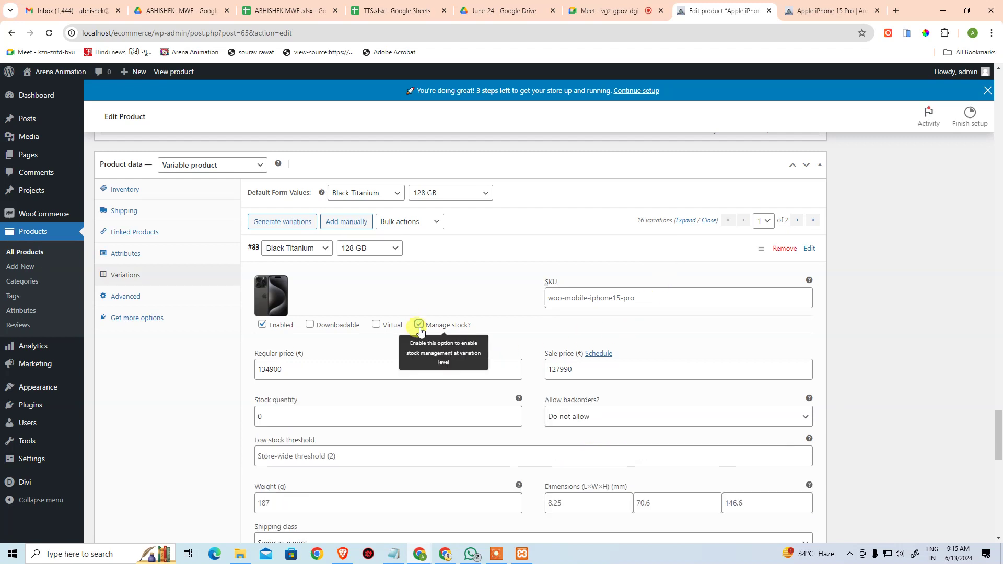
{"action": "left_click", "coordinate": [435, 325]}
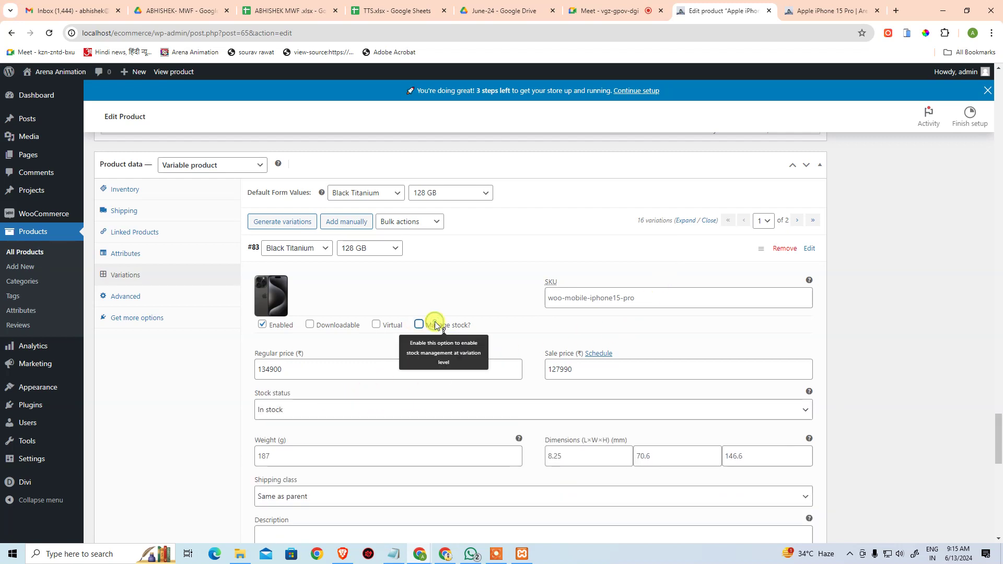
{"action": "scroll", "coordinate": [539, 350], "scroll_direction": "down", "scroll_amount": 5}
{"action": "scroll", "coordinate": [542, 316], "scroll_direction": "up", "scroll_amount": 6}
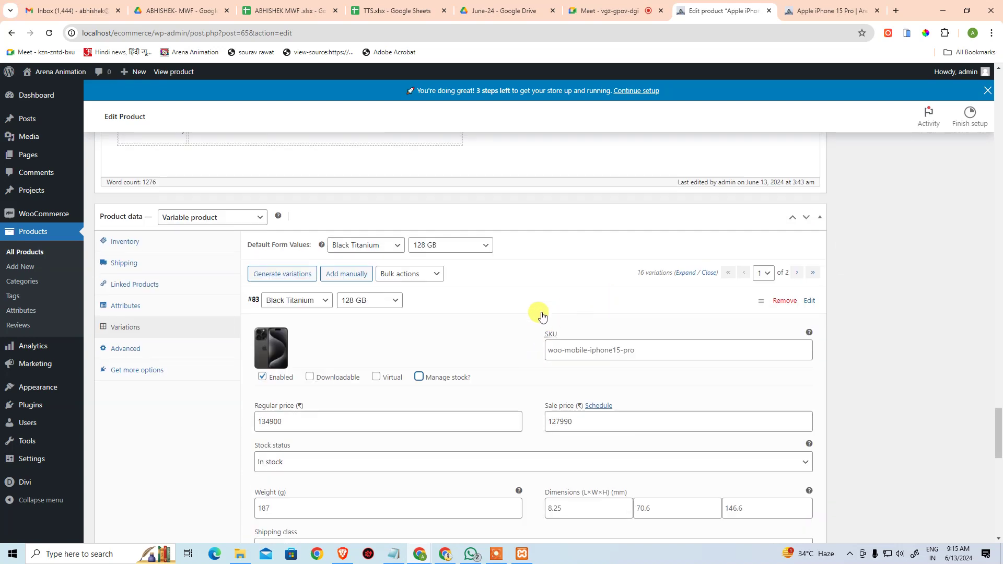
{"action": "left_click", "coordinate": [509, 306]}
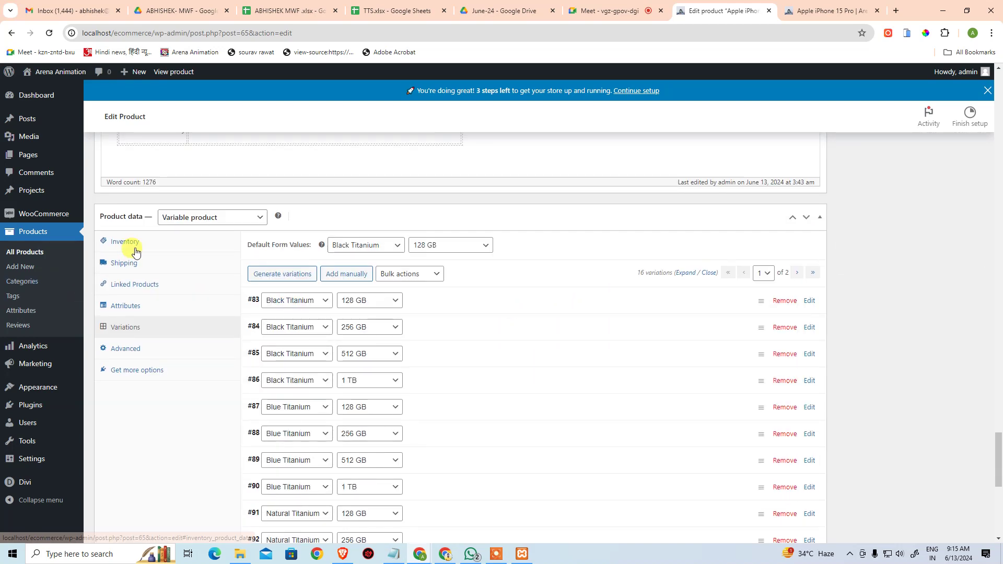
Add the white, natural, blue and black iPhone 15 Pro images from the media library to the product gallery.
{"action": "scroll", "coordinate": [918, 306], "scroll_direction": "up", "scroll_amount": 7}
{"action": "scroll", "coordinate": [916, 302], "scroll_direction": "up", "scroll_amount": 15}
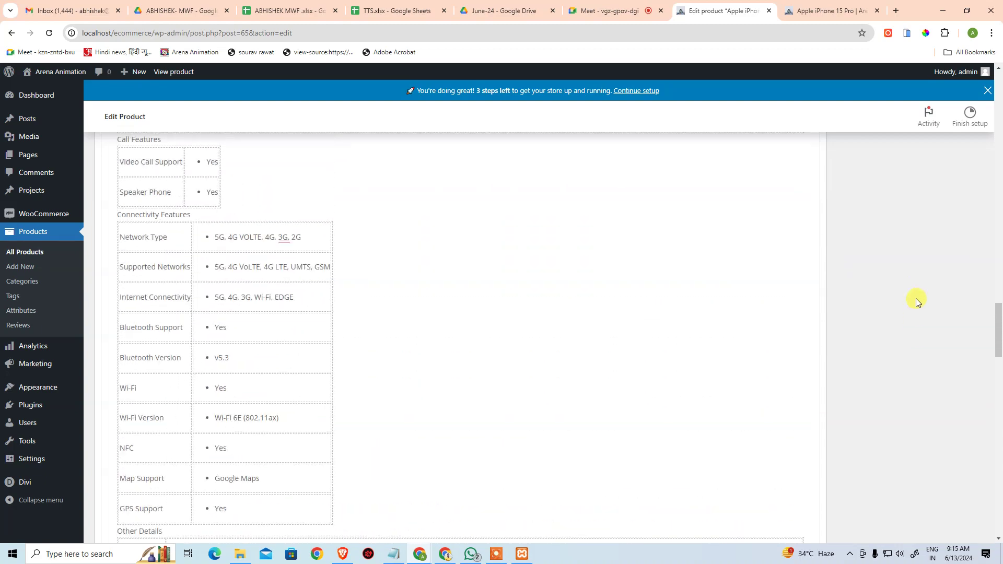
{"action": "scroll", "coordinate": [912, 290], "scroll_direction": "up", "scroll_amount": 5}
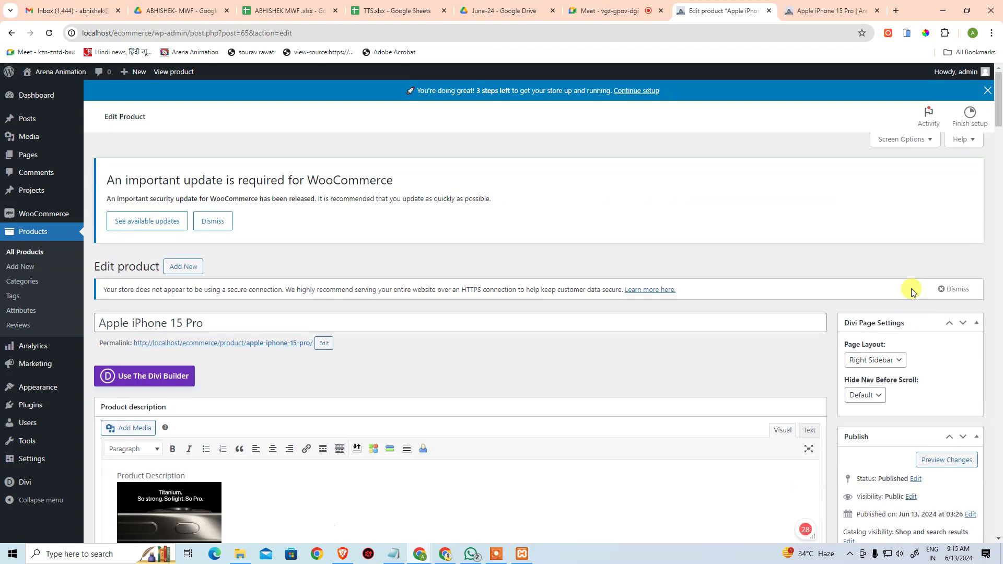
{"action": "scroll", "coordinate": [909, 293], "scroll_direction": "down", "scroll_amount": 10}
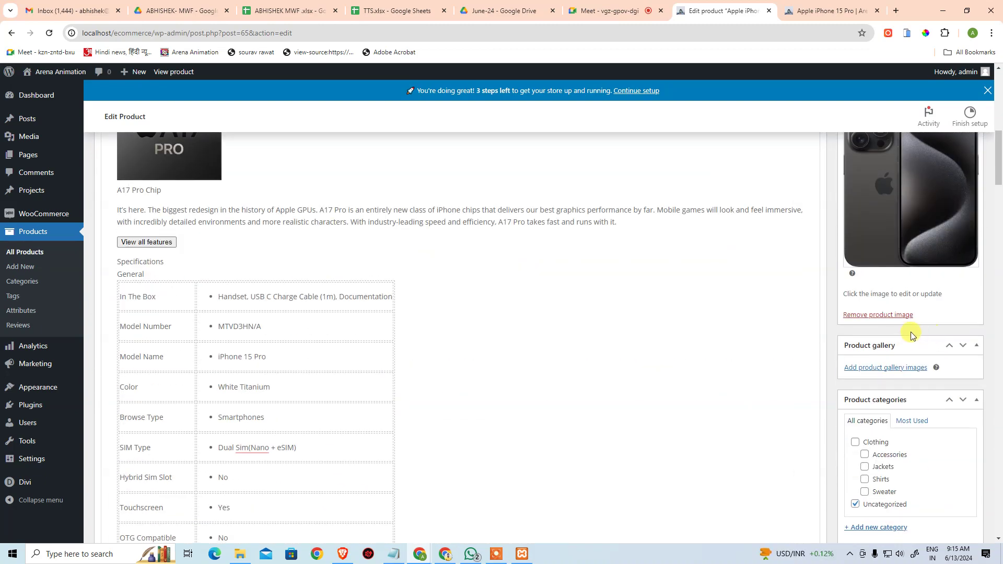
{"action": "left_click", "coordinate": [883, 368]}
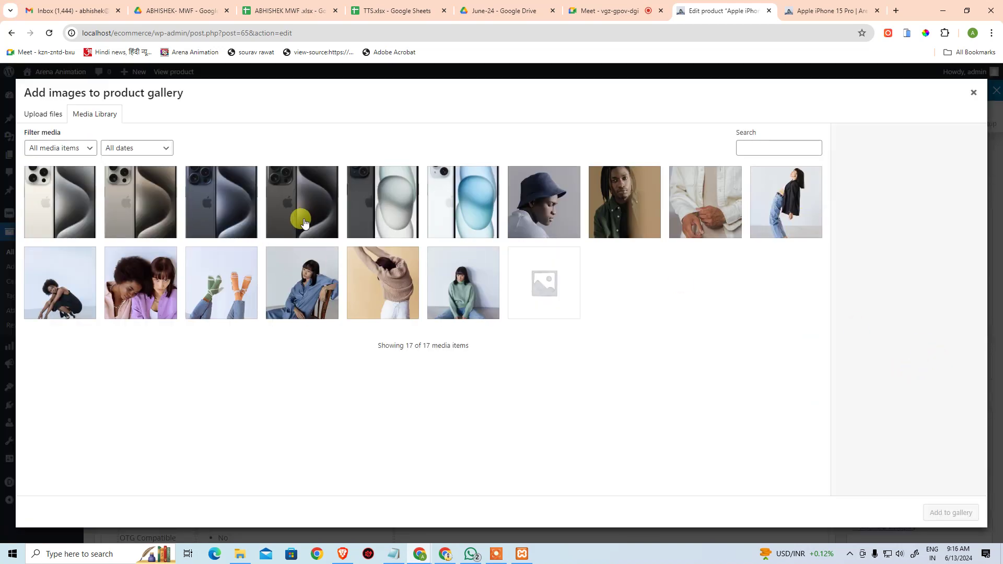
{"action": "left_click", "coordinate": [305, 223]}
{"action": "left_click", "coordinate": [246, 217]}
{"action": "left_click", "coordinate": [139, 208]}
{"action": "left_click", "coordinate": [52, 203]}
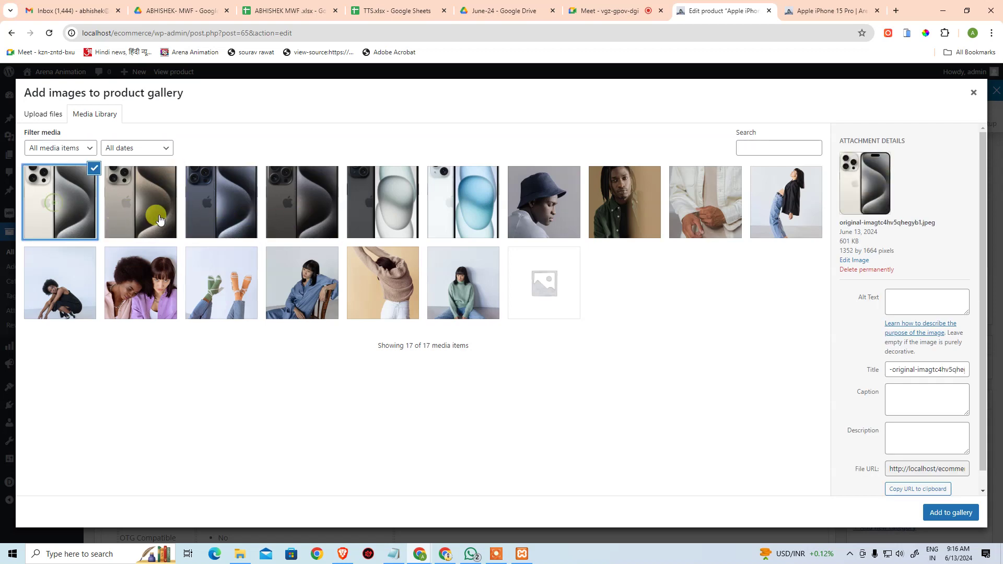
{"action": "left_click", "coordinate": [159, 219]}
{"action": "left_click", "coordinate": [214, 214]}
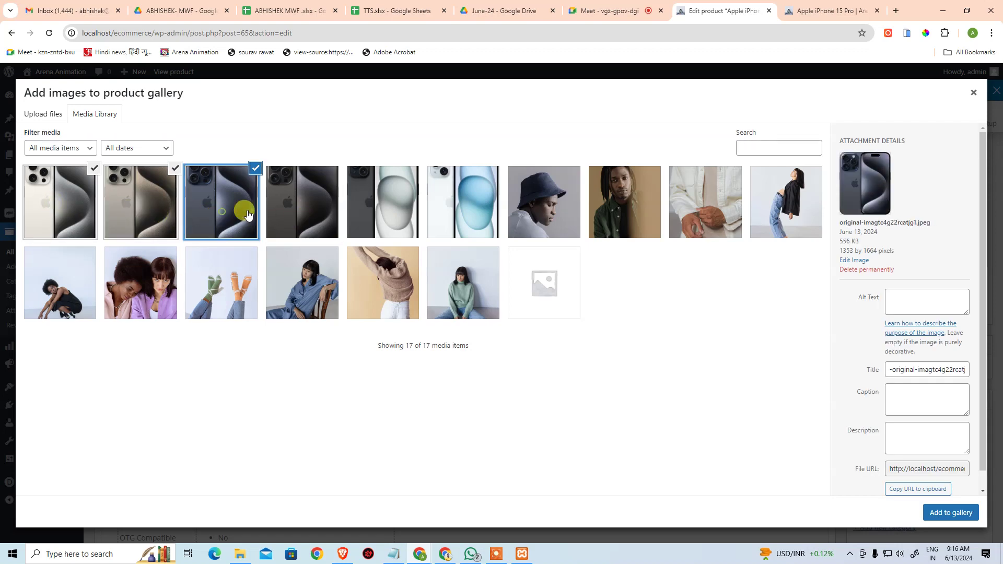
{"action": "left_click", "coordinate": [291, 210]}
{"action": "left_click", "coordinate": [939, 513]}
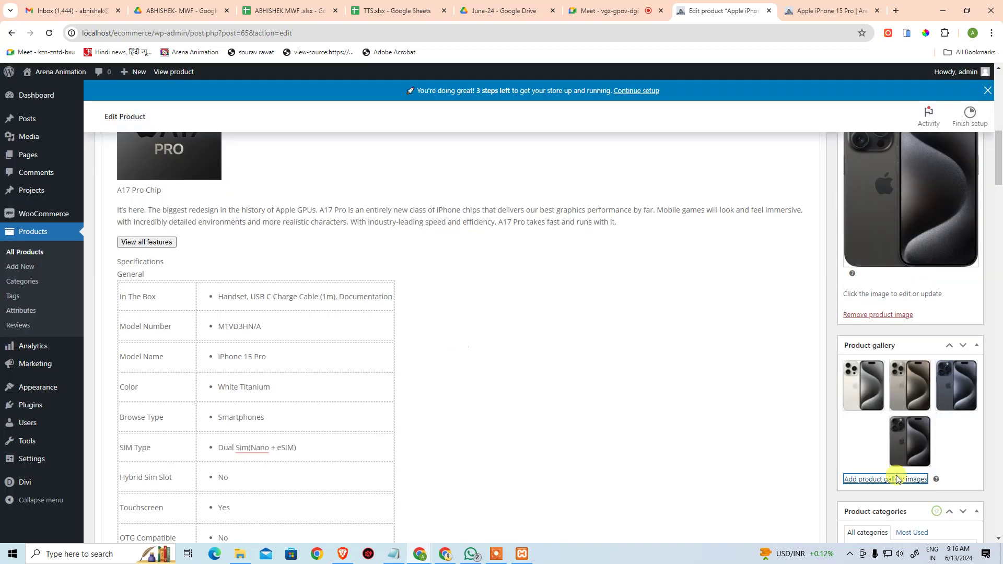
Update the Apple iPhone 15 Pro product to save its new gallery images.
{"action": "scroll", "coordinate": [919, 387], "scroll_direction": "down", "scroll_amount": 3}
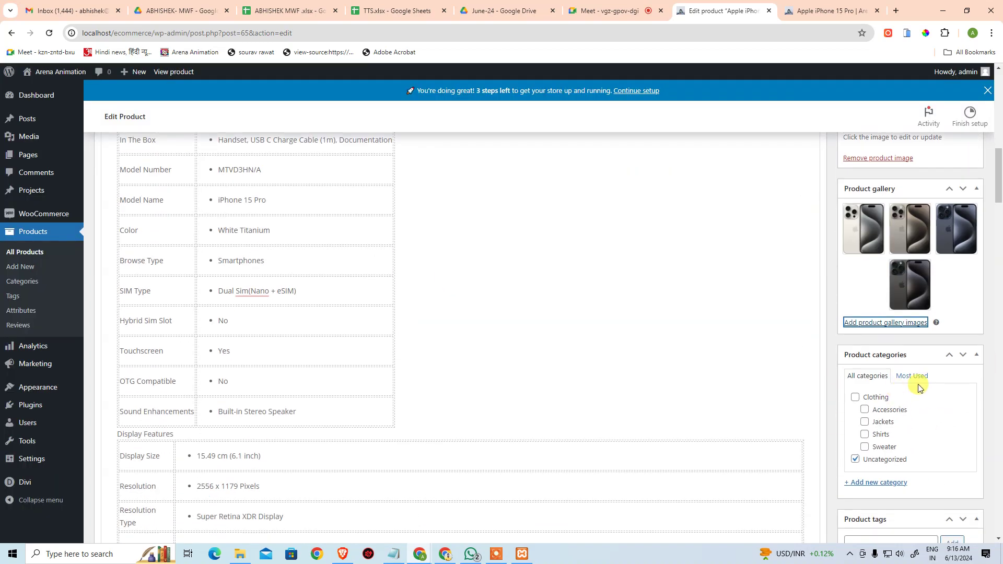
{"action": "scroll", "coordinate": [918, 385], "scroll_direction": "up", "scroll_amount": 10}
{"action": "left_click", "coordinate": [960, 417]}
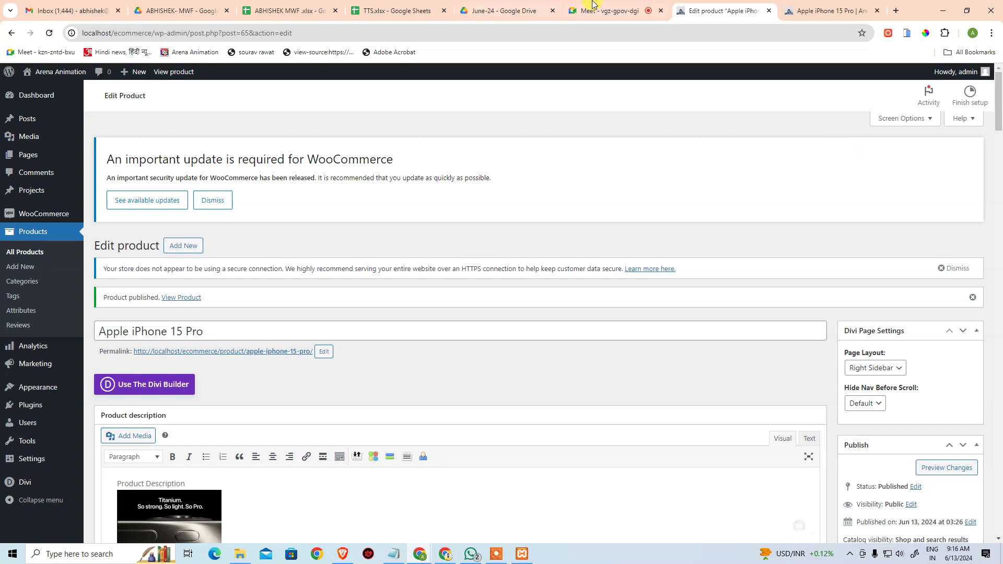
Reload the Apple iPhone 15 Pro shop page and preview each of its five gallery images.
{"action": "left_click", "coordinate": [836, 11]}
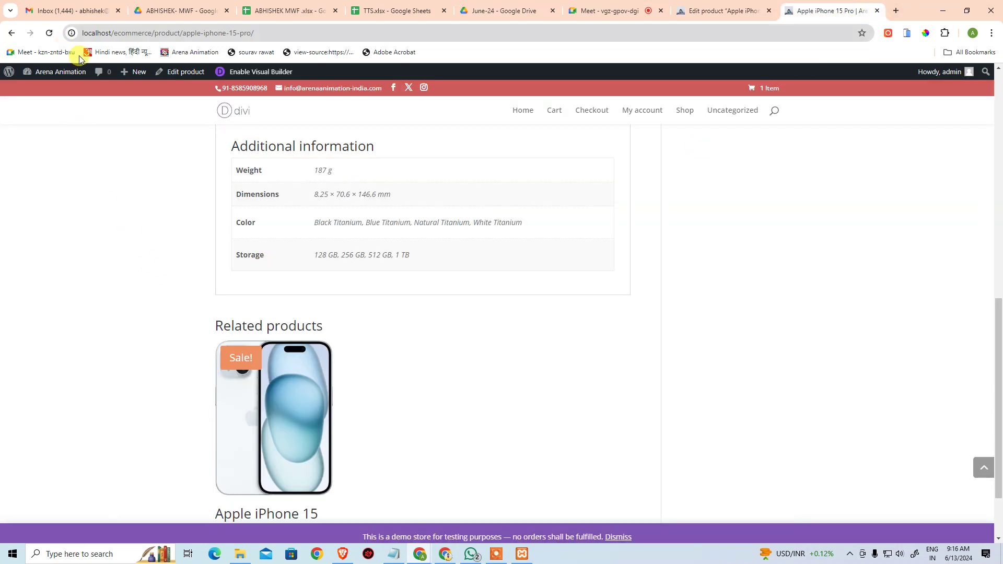
{"action": "scroll", "coordinate": [139, 228], "scroll_direction": "up", "scroll_amount": 12}
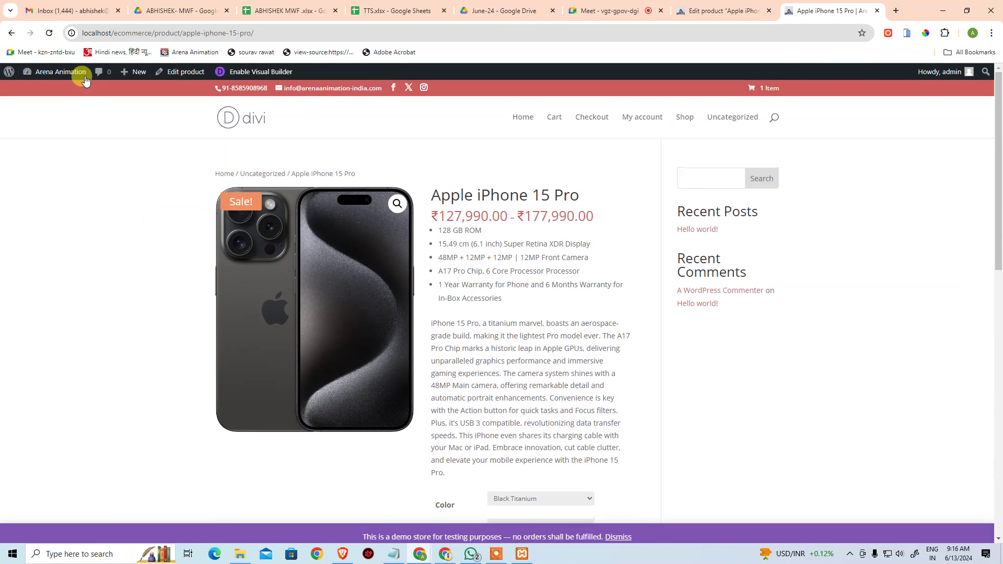
{"action": "left_click", "coordinate": [50, 32]}
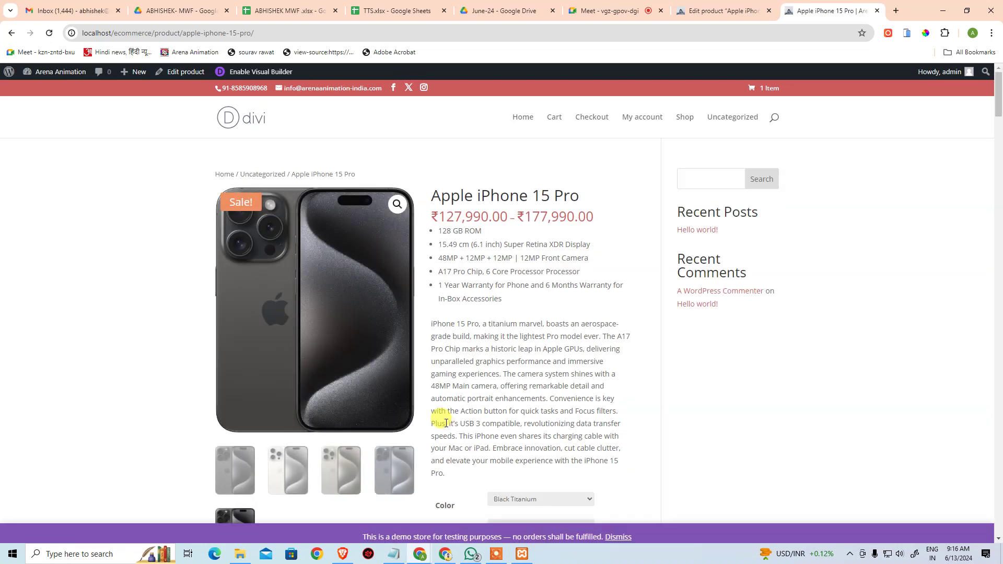
{"action": "scroll", "coordinate": [411, 397], "scroll_direction": "down", "scroll_amount": 2}
{"action": "left_click", "coordinate": [232, 378]}
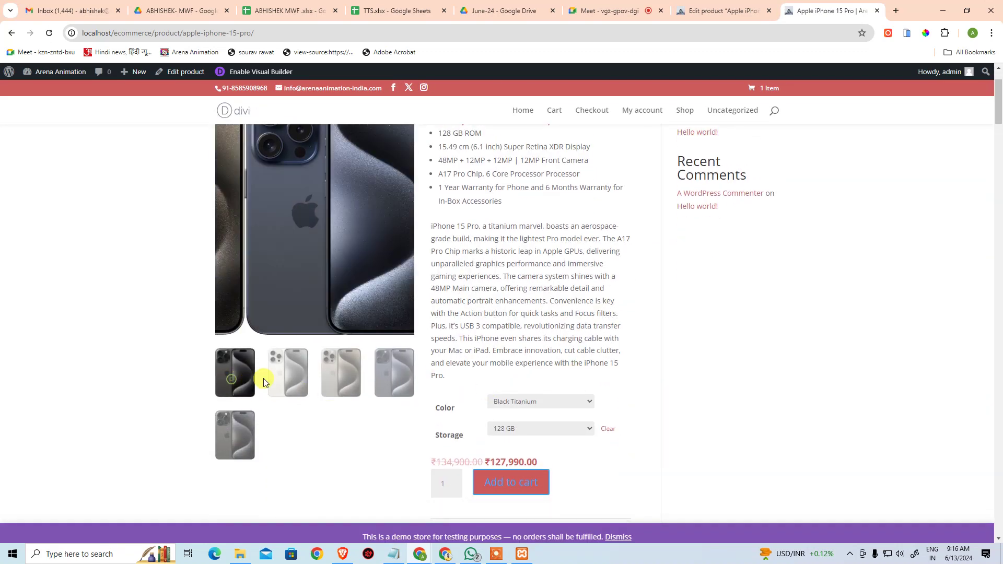
{"action": "left_click", "coordinate": [287, 372]}
{"action": "left_click", "coordinate": [340, 373]}
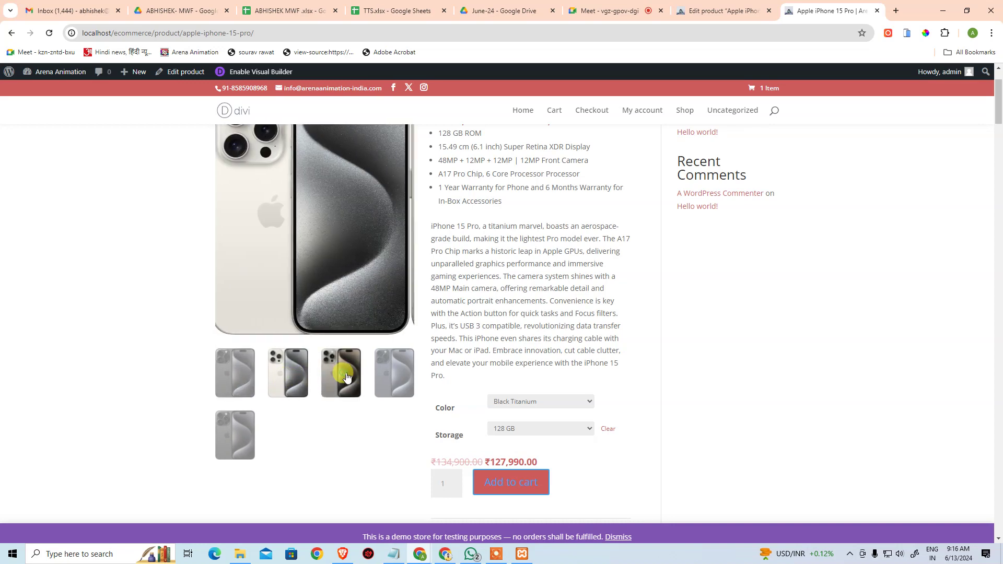
{"action": "left_click", "coordinate": [385, 377]}
{"action": "left_click", "coordinate": [235, 429]}
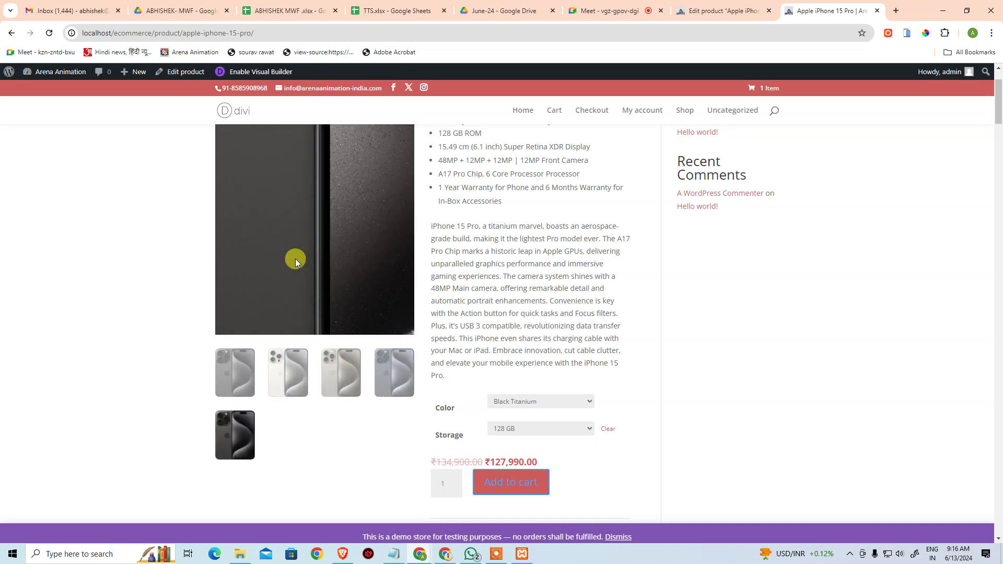
View the black iPhone 15 Pro image enlarged in the full-screen viewer, zoom into it and close the viewer.
{"action": "scroll", "coordinate": [303, 253], "scroll_direction": "up", "scroll_amount": 2}
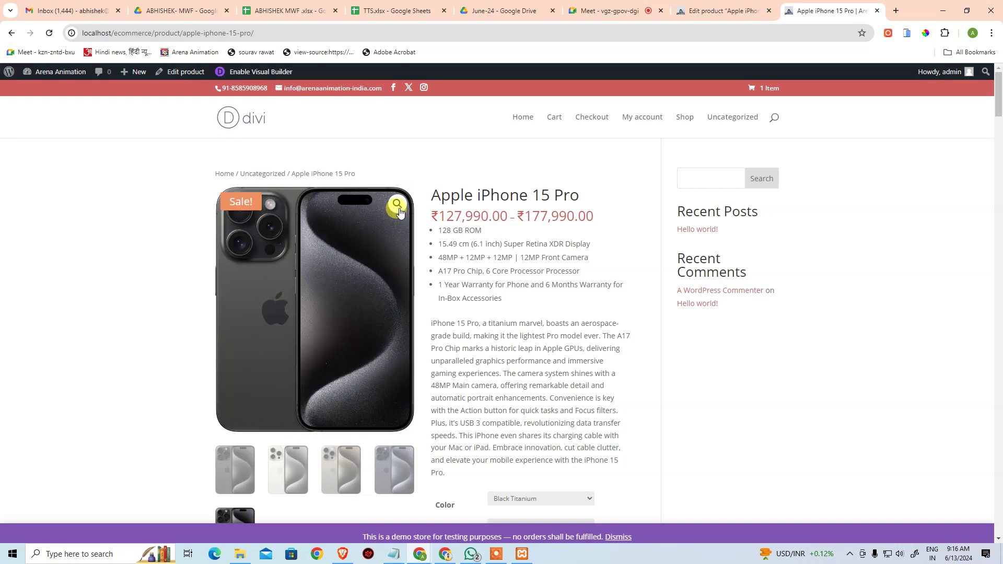
{"action": "left_click", "coordinate": [400, 212]}
{"action": "left_click", "coordinate": [406, 209]}
{"action": "left_click_drag", "start_coordinate": [553, 145], "coordinate": [522, 168]}
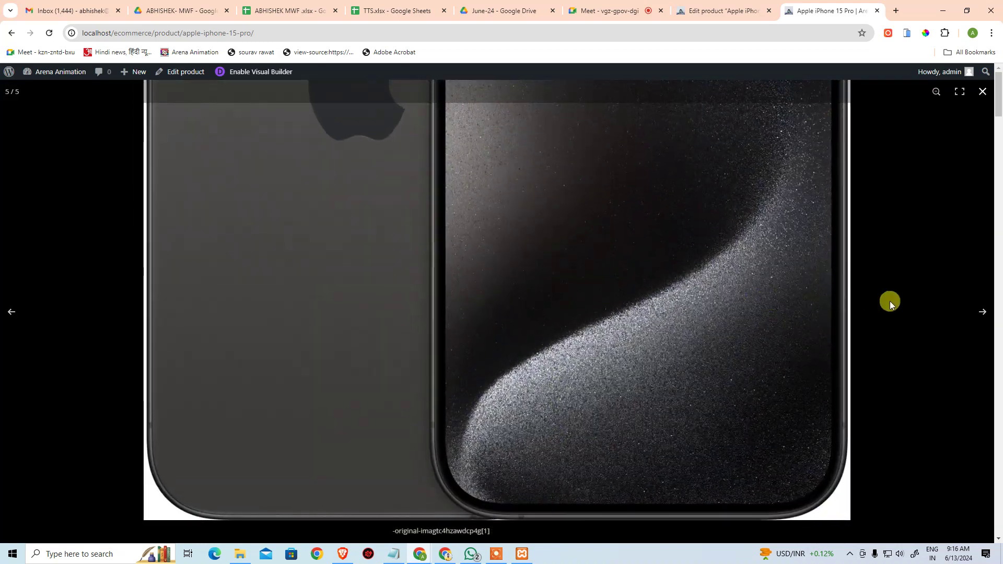
{"action": "left_click", "coordinate": [911, 315]}
Review the shop page's gallery, short description, full description and specification tables through the camera features.
{"action": "scroll", "coordinate": [418, 314], "scroll_direction": "down", "scroll_amount": 3}
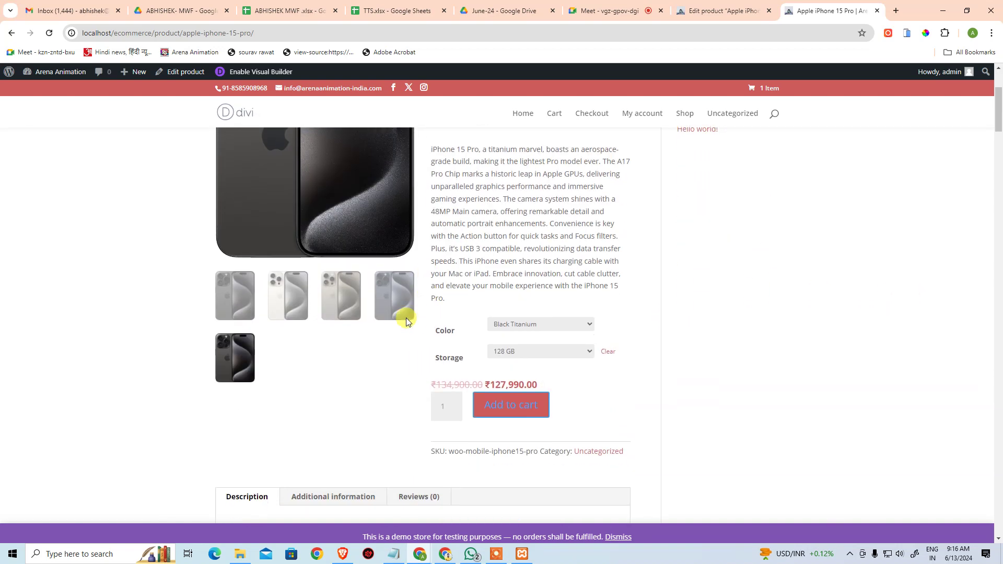
{"action": "scroll", "coordinate": [310, 247], "scroll_direction": "up", "scroll_amount": 2}
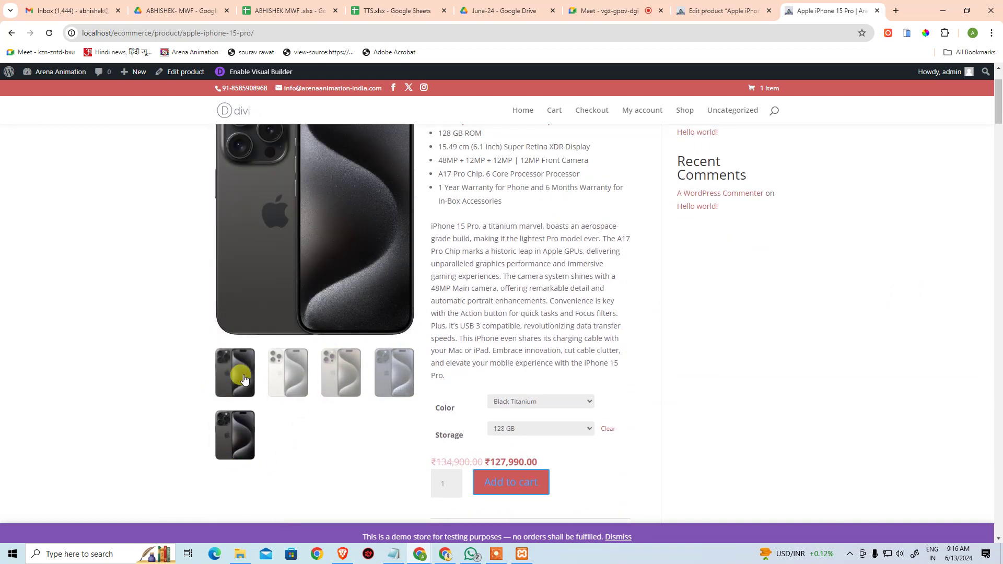
{"action": "scroll", "coordinate": [418, 334], "scroll_direction": "up", "scroll_amount": 2}
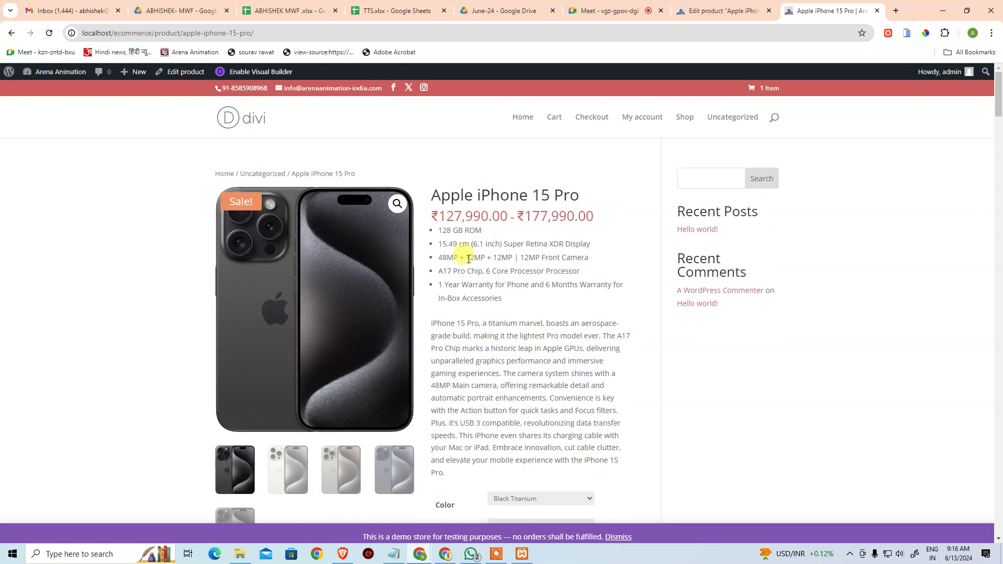
{"action": "scroll", "coordinate": [497, 342], "scroll_direction": "down", "scroll_amount": 9}
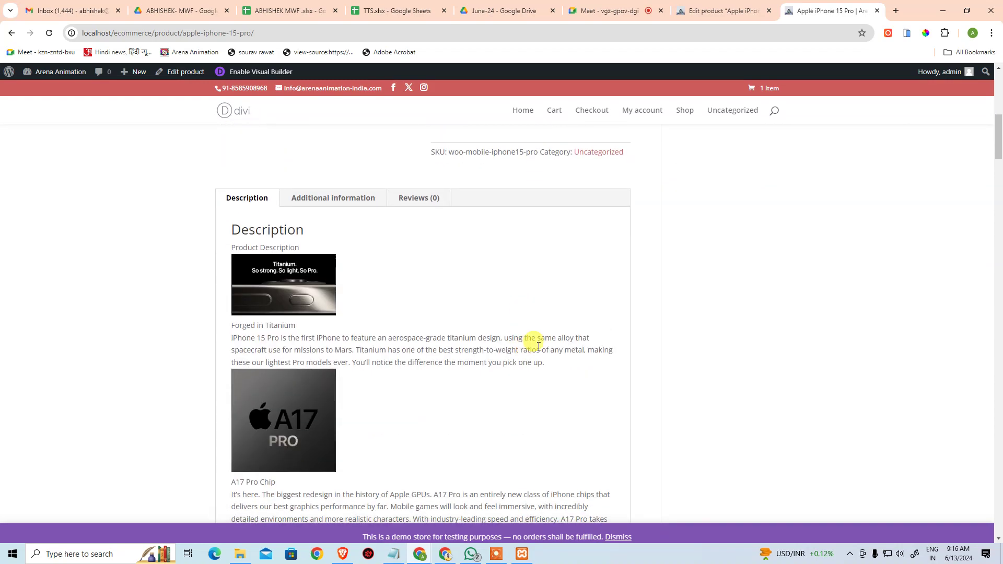
{"action": "scroll", "coordinate": [539, 347], "scroll_direction": "down", "scroll_amount": 20}
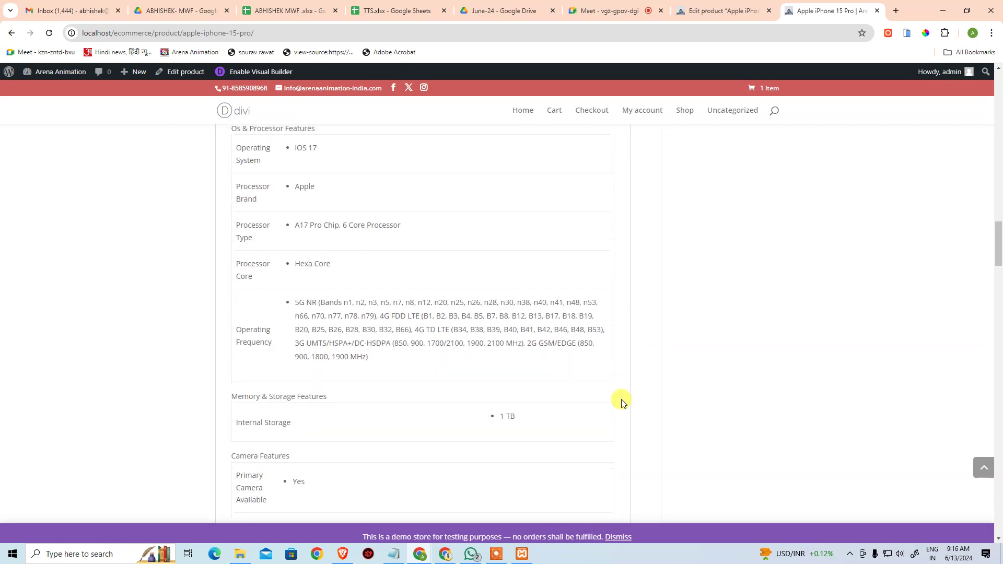
{"action": "scroll", "coordinate": [621, 413], "scroll_direction": "down", "scroll_amount": 9}
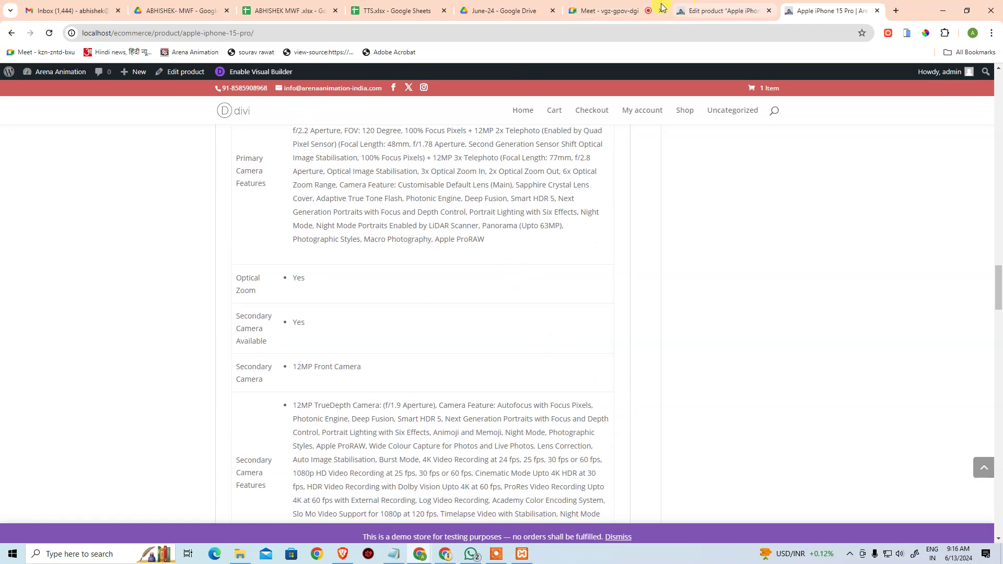
Check the Google Meet call, return to the product editor and examine the product's attributes, variations and default form values.
{"action": "left_click", "coordinate": [591, 11]}
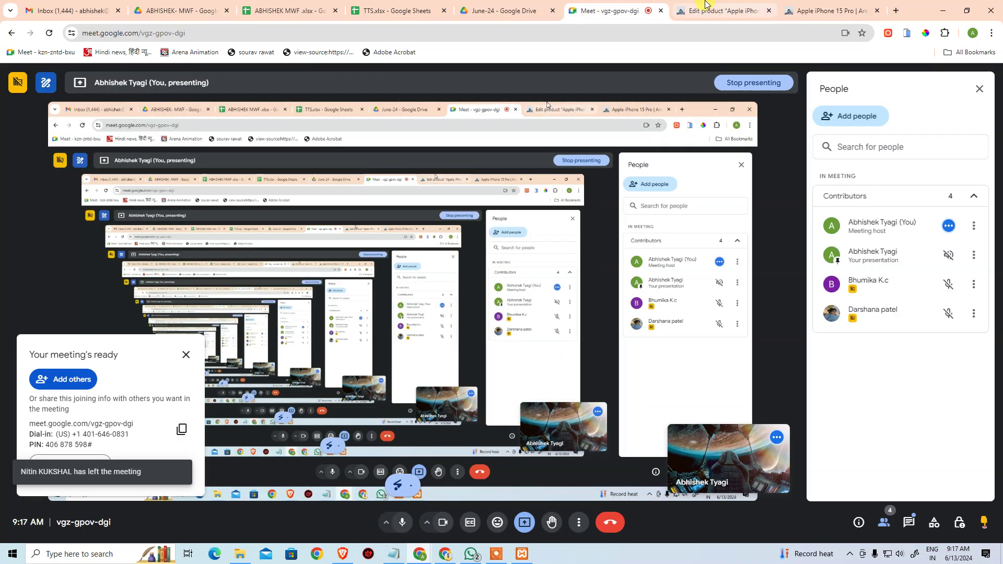
{"action": "left_click", "coordinate": [710, 7]}
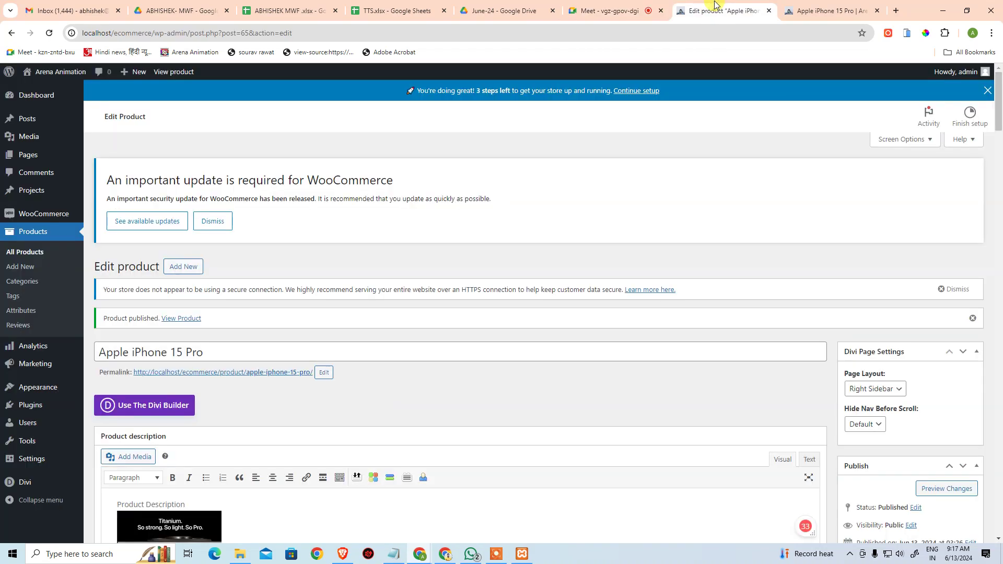
{"action": "scroll", "coordinate": [376, 342], "scroll_direction": "down", "scroll_amount": 20}
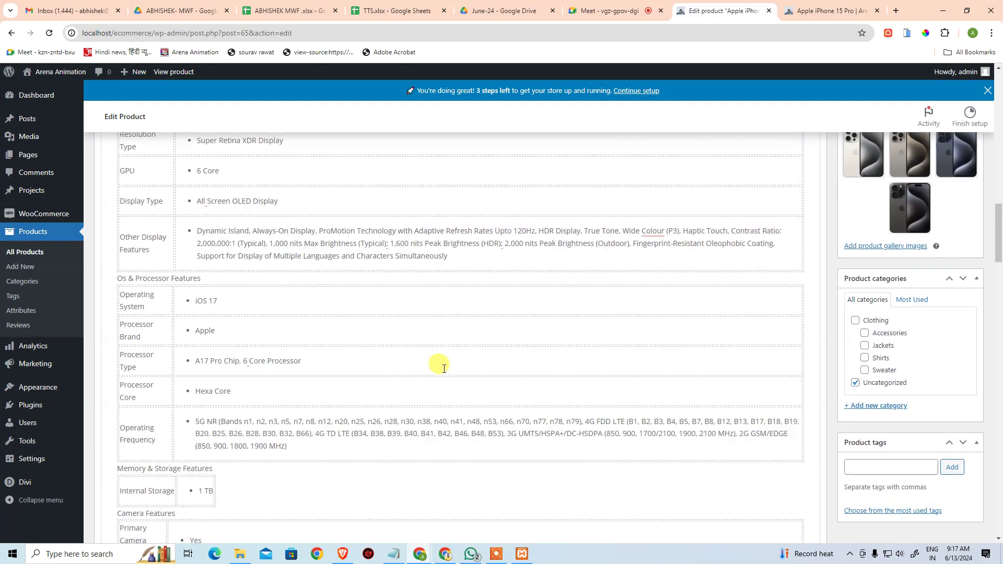
{"action": "scroll", "coordinate": [472, 370], "scroll_direction": "down", "scroll_amount": 15}
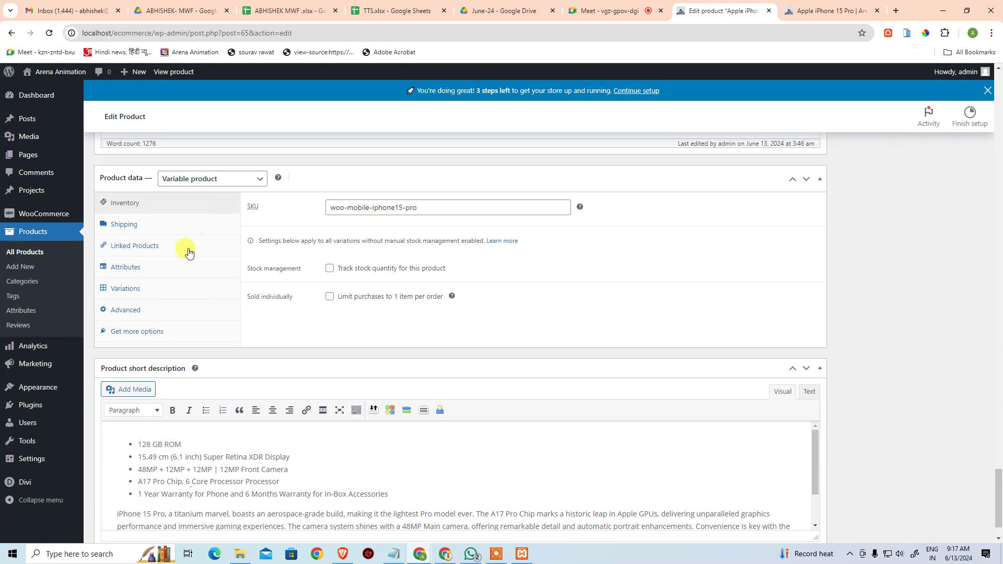
{"action": "left_click", "coordinate": [179, 267]}
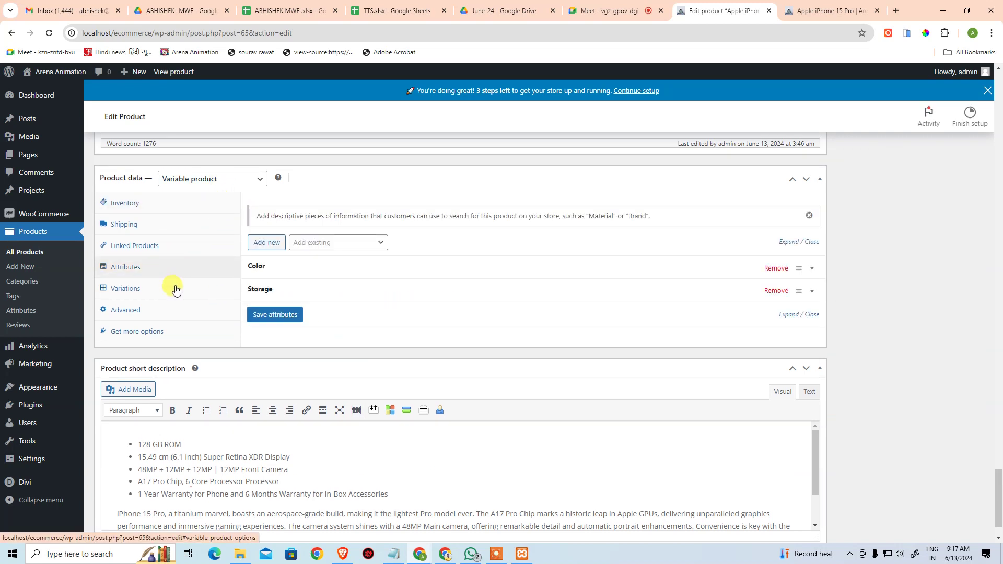
{"action": "left_click", "coordinate": [173, 287]}
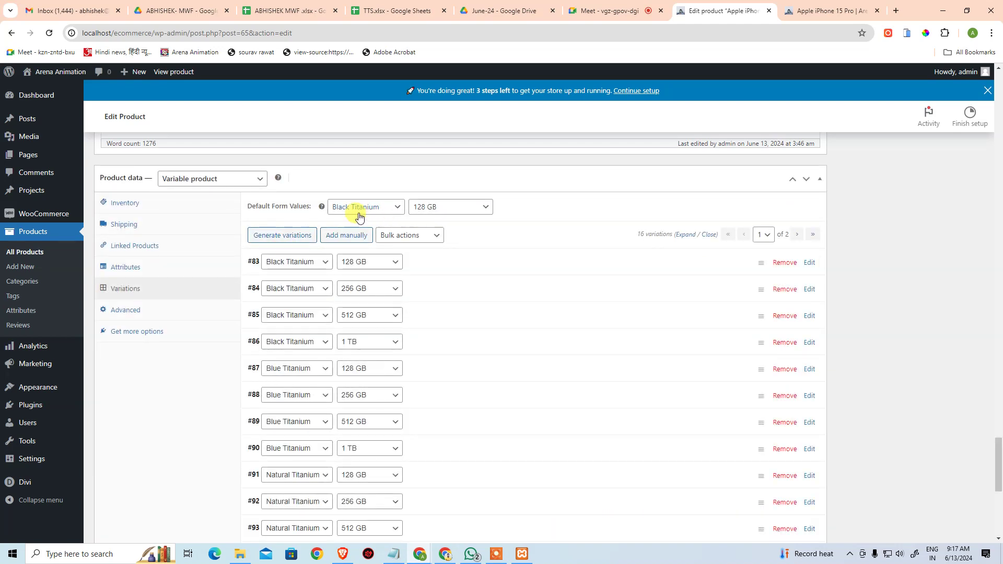
{"action": "scroll", "coordinate": [464, 333], "scroll_direction": "down", "scroll_amount": 5}
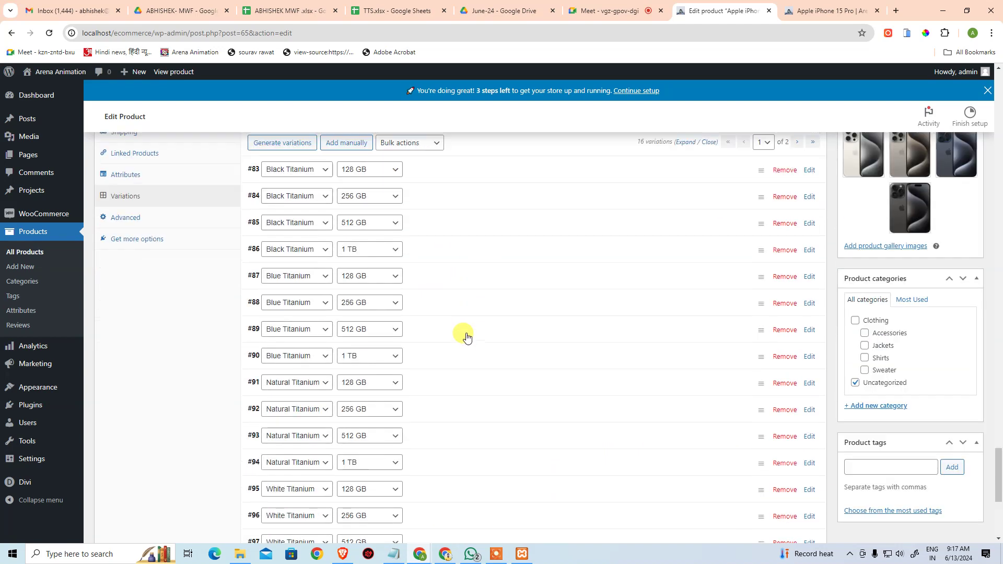
{"action": "scroll", "coordinate": [469, 345], "scroll_direction": "up", "scroll_amount": 5}
{"action": "scroll", "coordinate": [468, 344], "scroll_direction": "up", "scroll_amount": 2}
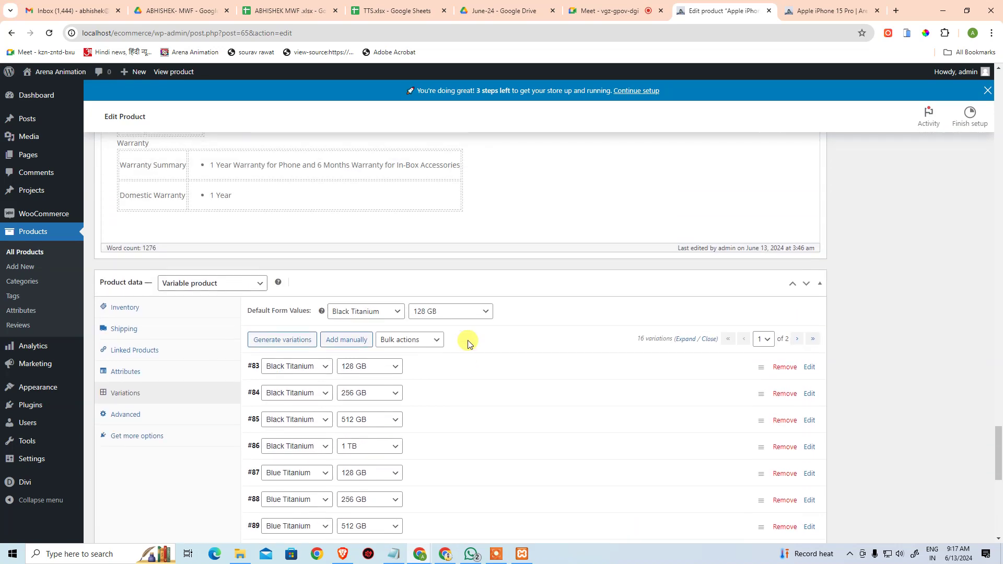
Examine the bulk actions available for the product's variations and look through the variation list.
{"action": "left_click", "coordinate": [438, 339]}
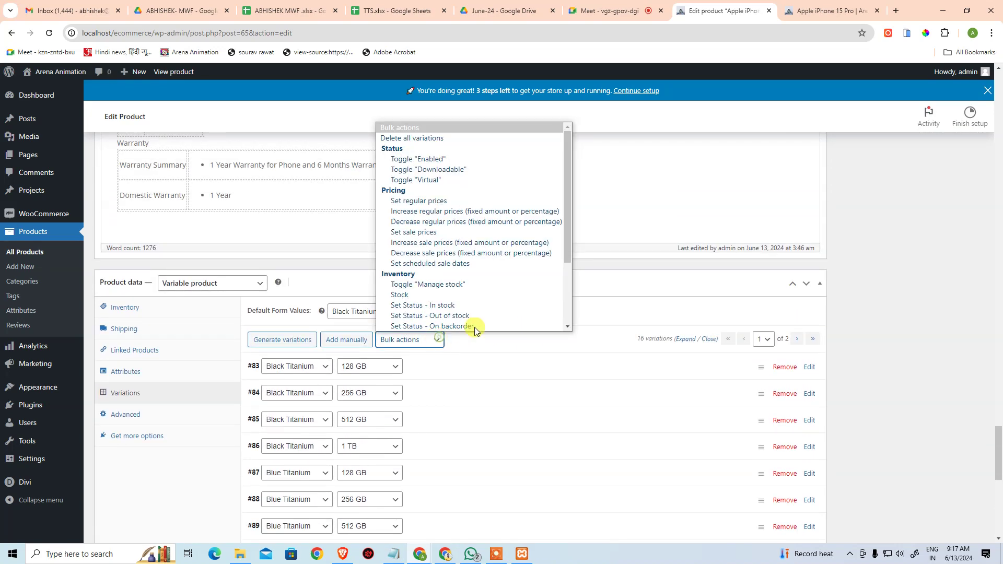
{"action": "left_click", "coordinate": [608, 303]}
{"action": "scroll", "coordinate": [340, 325], "scroll_direction": "down", "scroll_amount": 4}
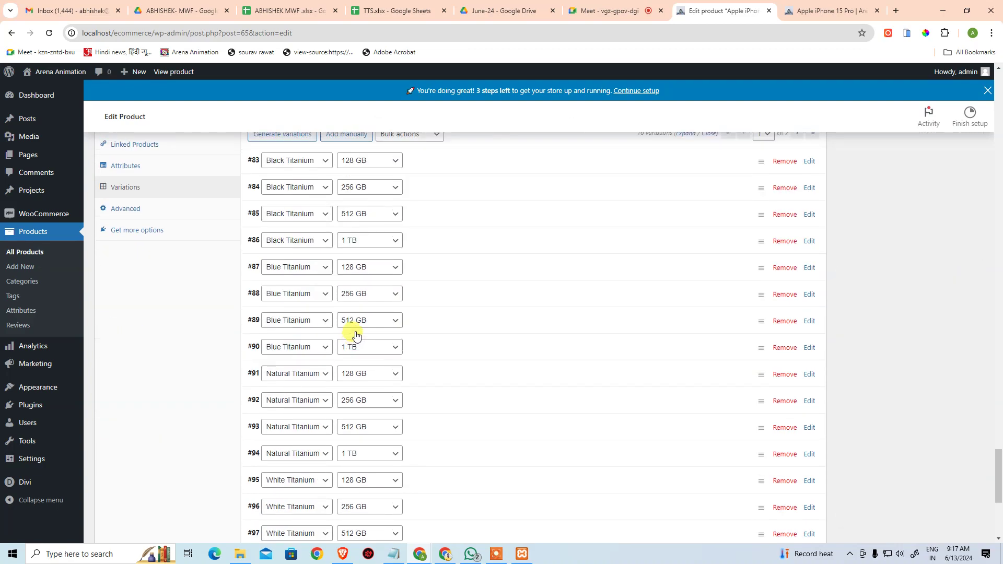
{"action": "scroll", "coordinate": [410, 319], "scroll_direction": "up", "scroll_amount": 12}
{"action": "scroll", "coordinate": [355, 332], "scroll_direction": "up", "scroll_amount": 20}
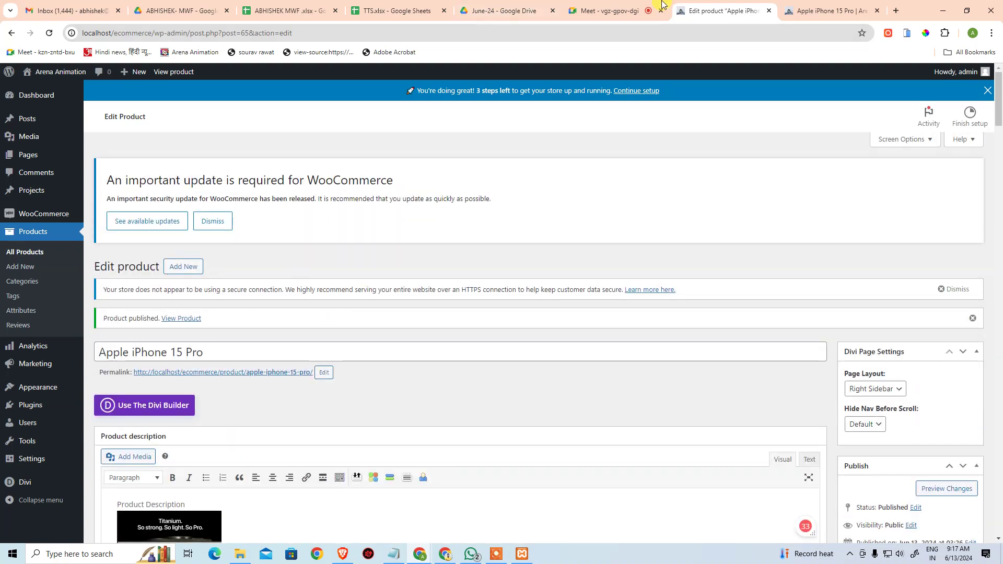
Switch to the TTS attendance spreadsheet in Google Sheets and examine the June'24 attendance grid of the 9-1030 batch.
{"action": "left_click", "coordinate": [659, 5]}
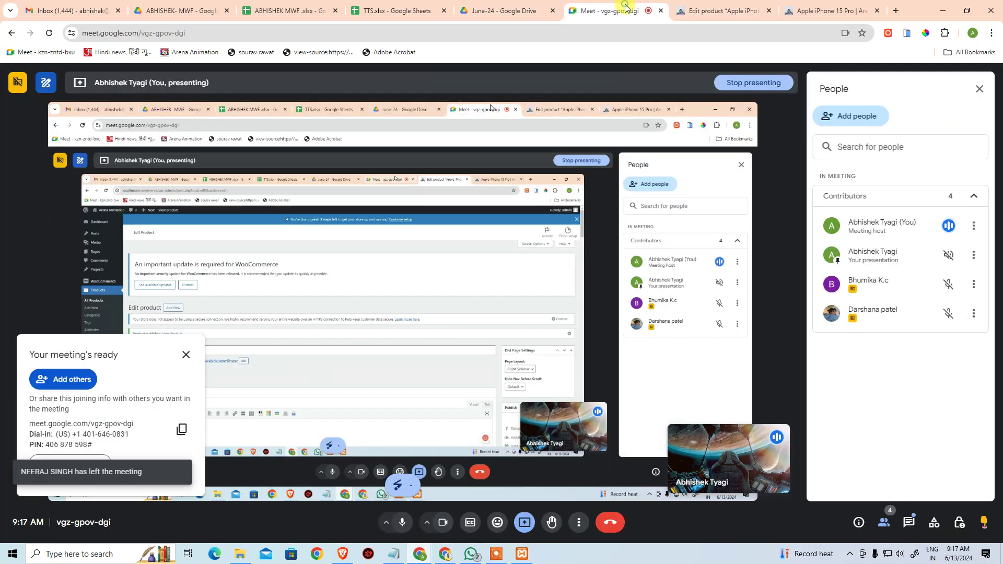
{"action": "left_click", "coordinate": [396, 14]}
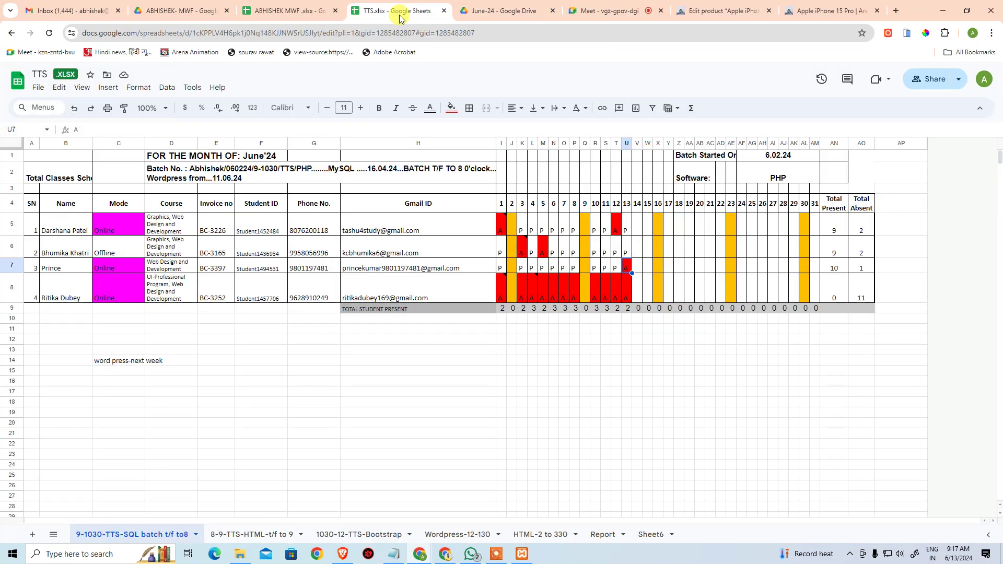
{"action": "left_click", "coordinate": [501, 423]}
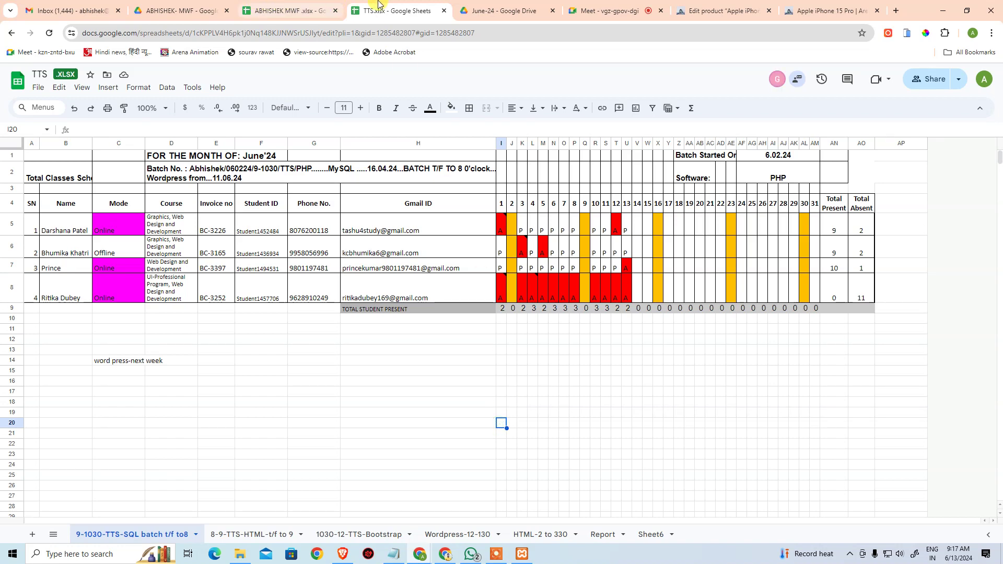
{"action": "left_click_drag", "start_coordinate": [490, 381], "coordinate": [490, 371]}
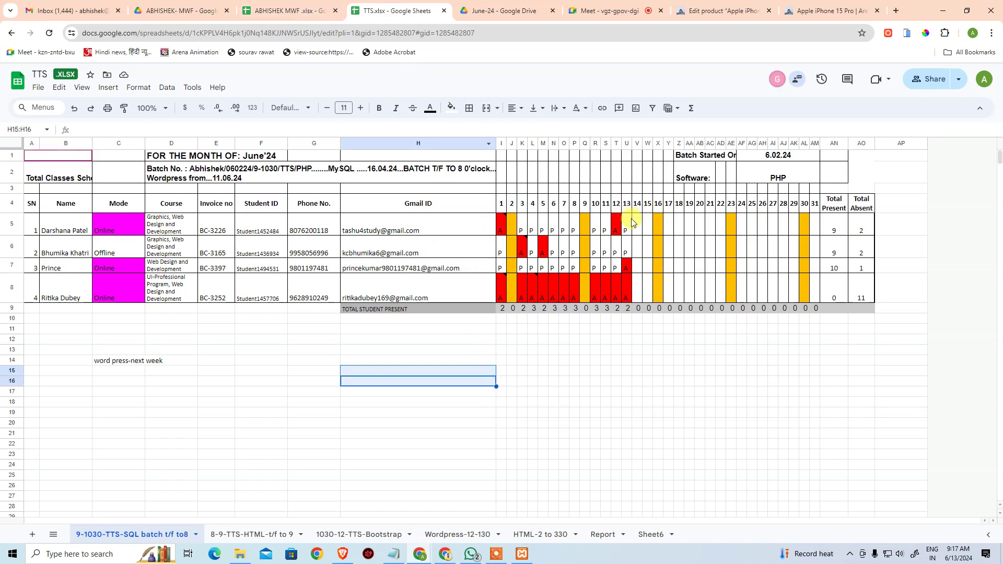
{"action": "left_click_drag", "start_coordinate": [497, 232], "coordinate": [626, 300]}
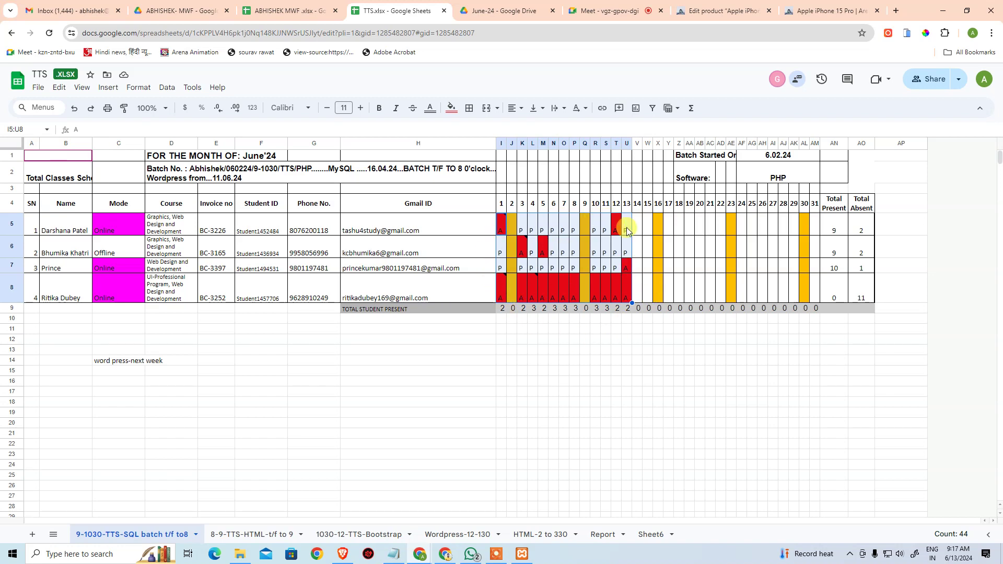
{"action": "left_click", "coordinate": [628, 371]}
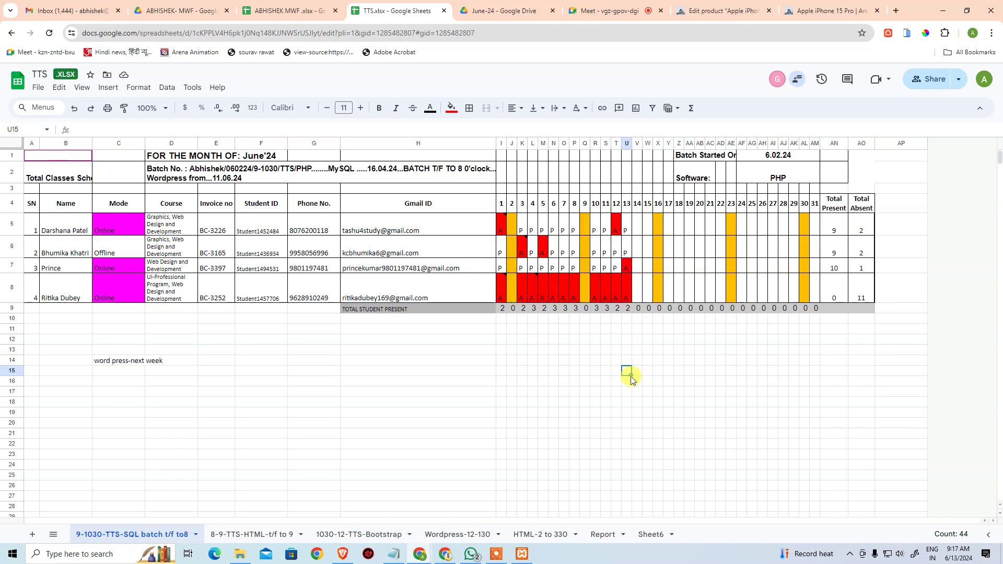
{"action": "left_click_drag", "start_coordinate": [503, 229], "coordinate": [631, 302]}
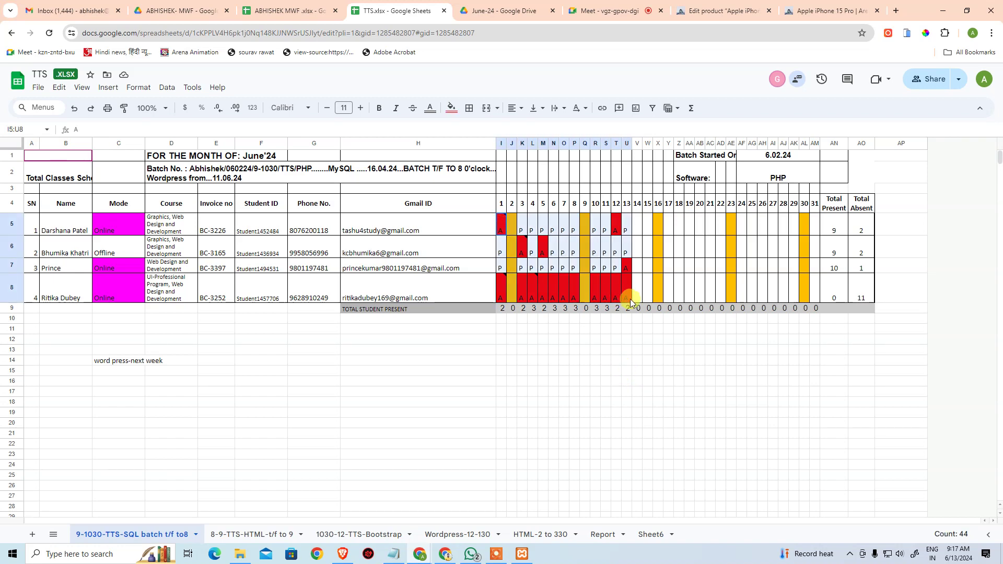
{"action": "left_click", "coordinate": [626, 349]}
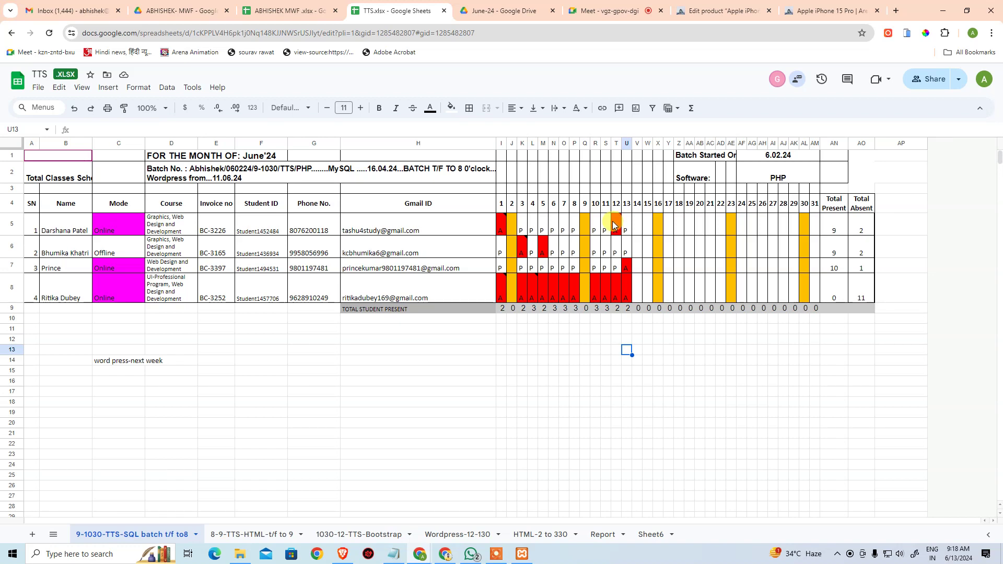
{"action": "left_click_drag", "start_coordinate": [501, 223], "coordinate": [814, 297]}
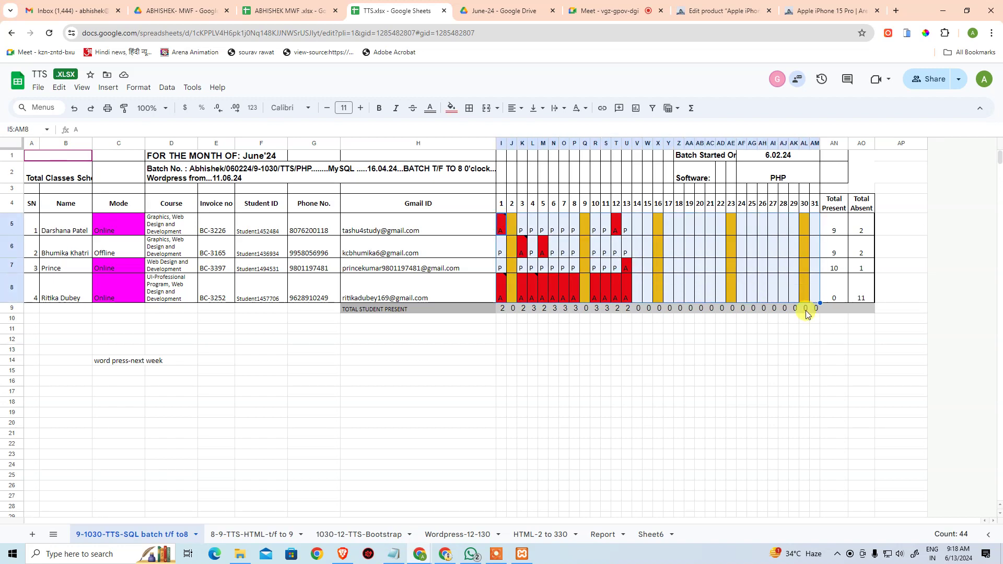
{"action": "left_click", "coordinate": [804, 360]}
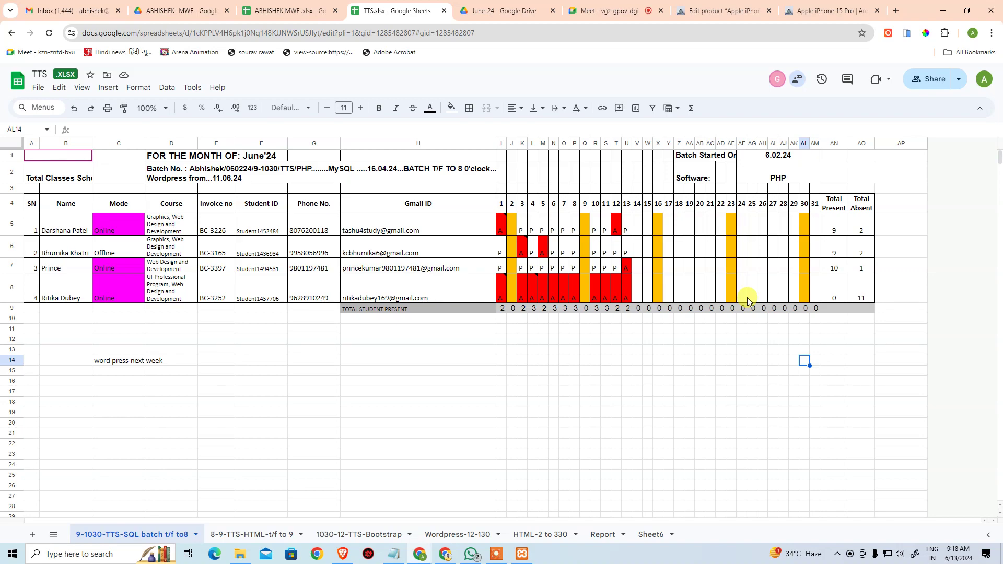
Return to the Apple iPhone 15 Pro product editor and review its description, specification tables, gallery and category settings.
{"action": "left_click", "coordinate": [730, 11]}
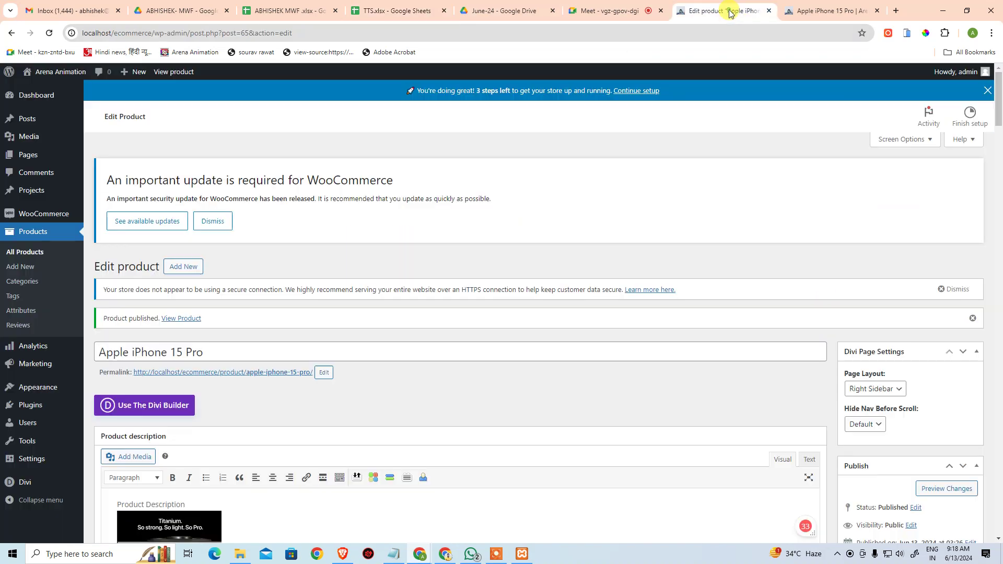
{"action": "scroll", "coordinate": [600, 271], "scroll_direction": "down", "scroll_amount": 20}
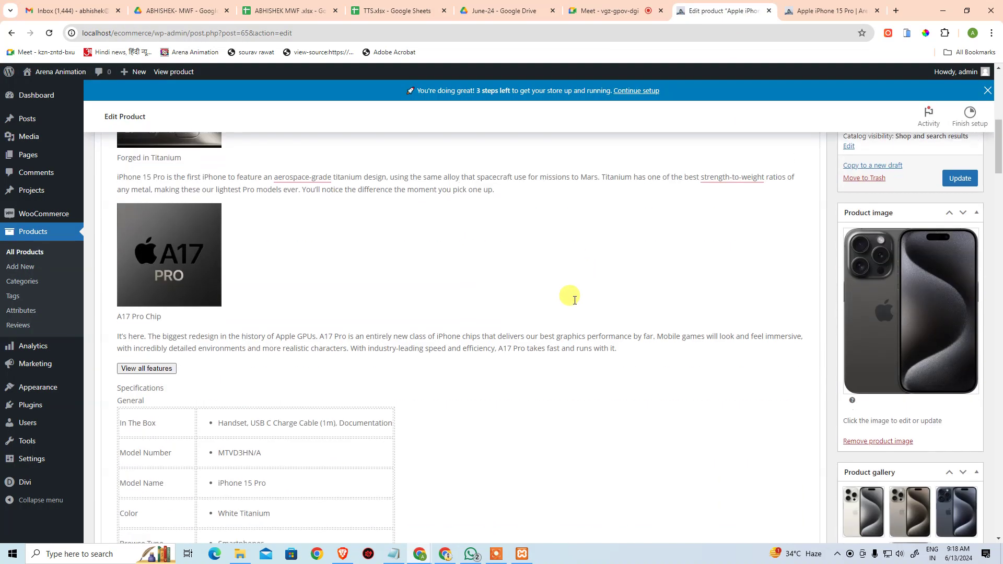
{"action": "scroll", "coordinate": [584, 295], "scroll_direction": "down", "scroll_amount": 15}
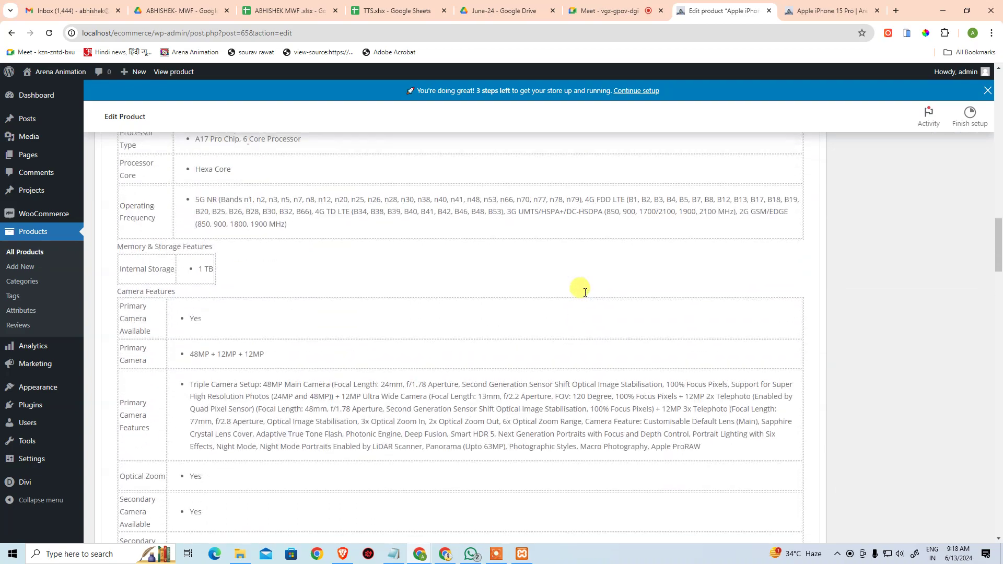
{"action": "scroll", "coordinate": [587, 285], "scroll_direction": "up", "scroll_amount": 20}
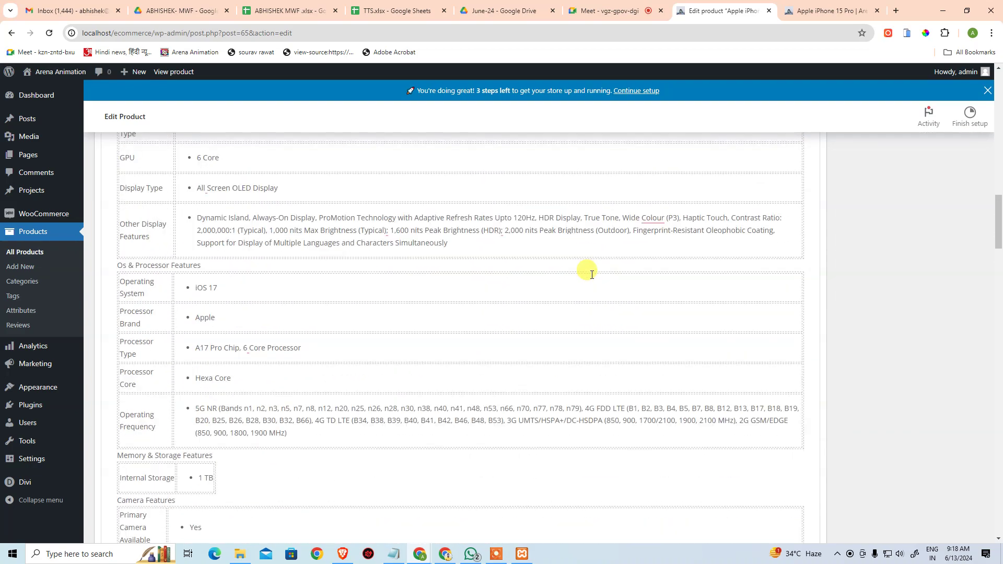
{"action": "scroll", "coordinate": [580, 273], "scroll_direction": "down", "scroll_amount": 20}
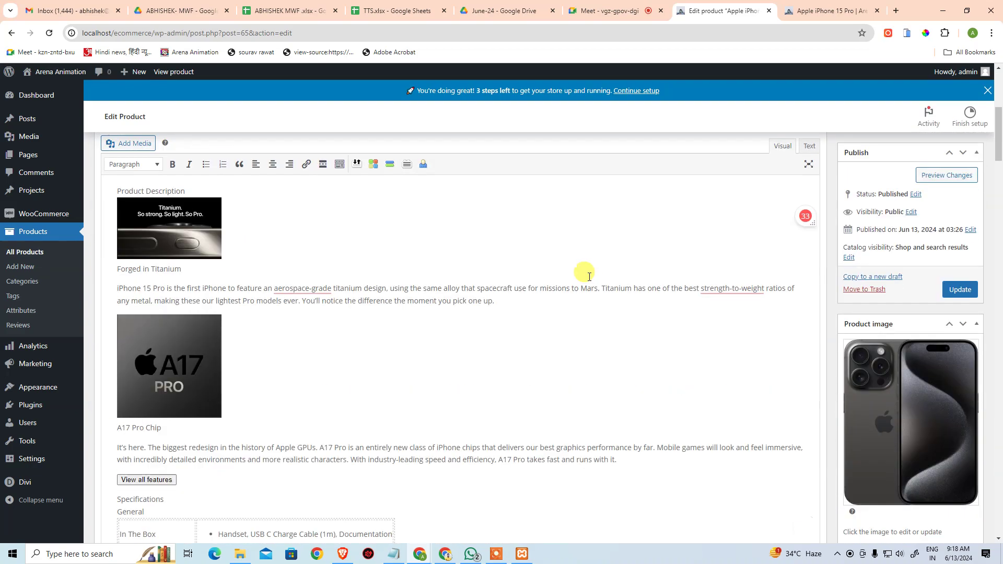
{"action": "scroll", "coordinate": [545, 278], "scroll_direction": "down", "scroll_amount": 2}
{"action": "scroll", "coordinate": [548, 282], "scroll_direction": "up", "scroll_amount": 4}
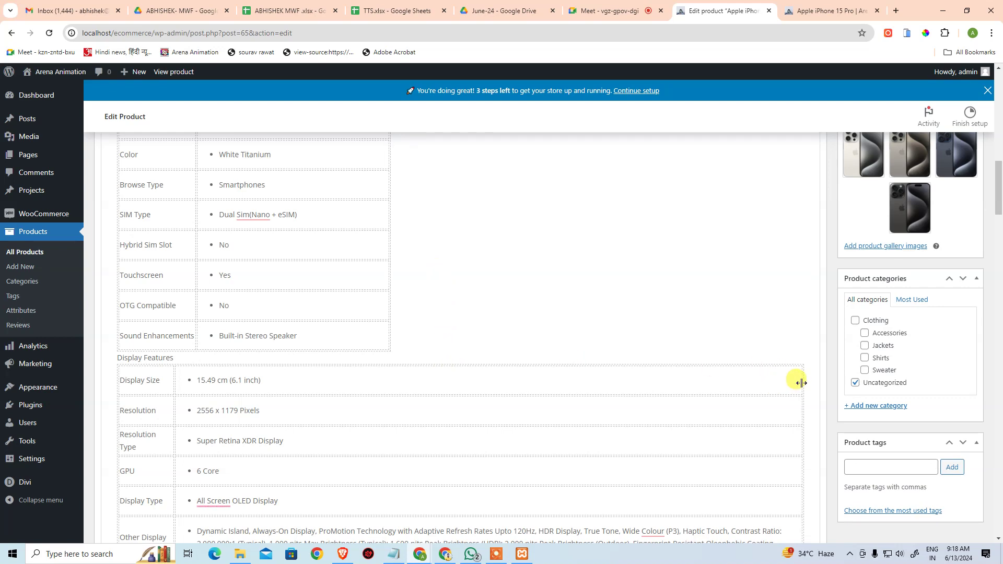
{"action": "scroll", "coordinate": [664, 230], "scroll_direction": "up", "scroll_amount": 15}
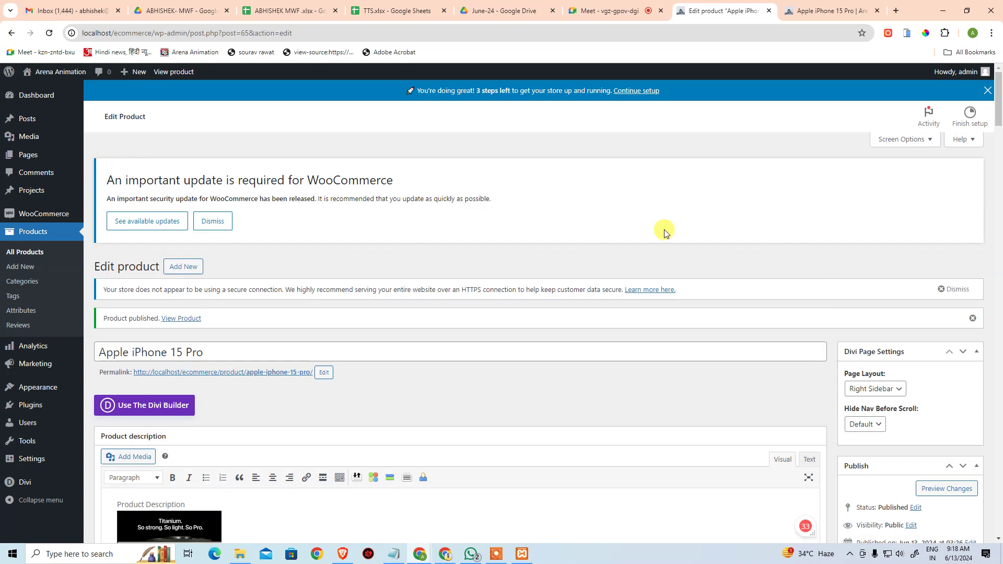